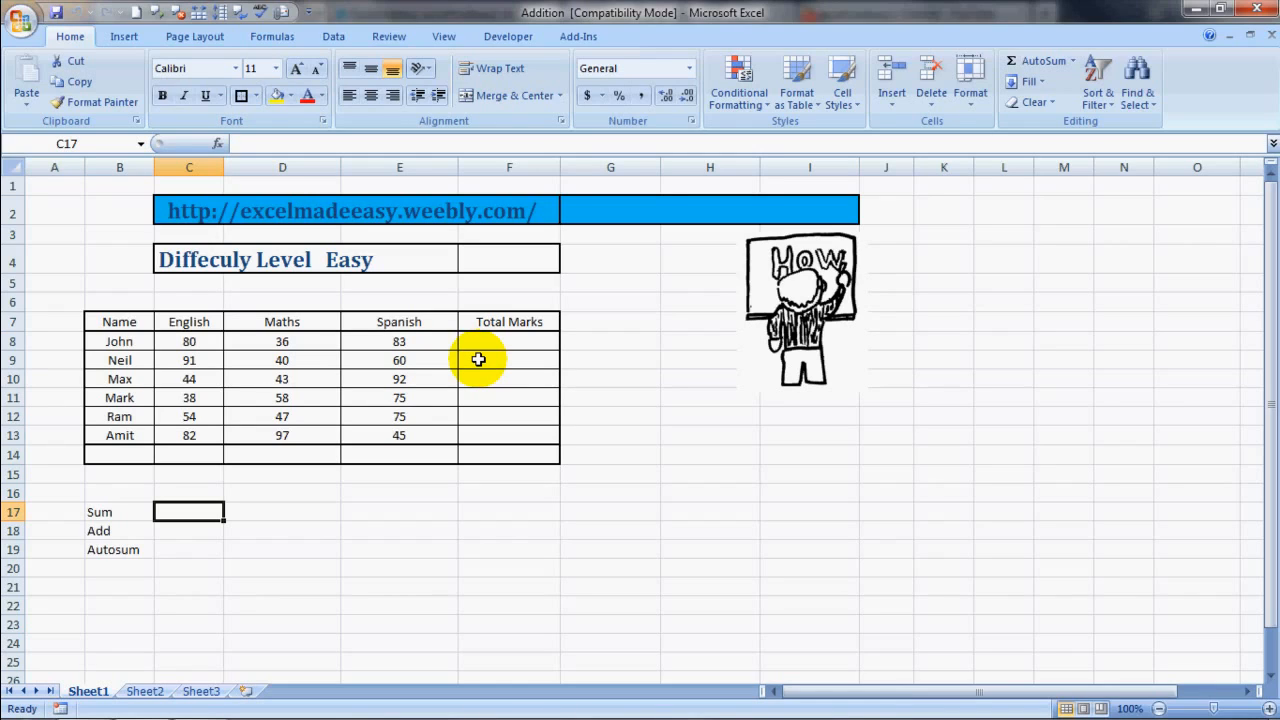
# Step: Total the first student's three marks in cell F8 with the formula =SUM(C8,D8,E8), listing each cell as a separate argument
pyautogui.press('Up')
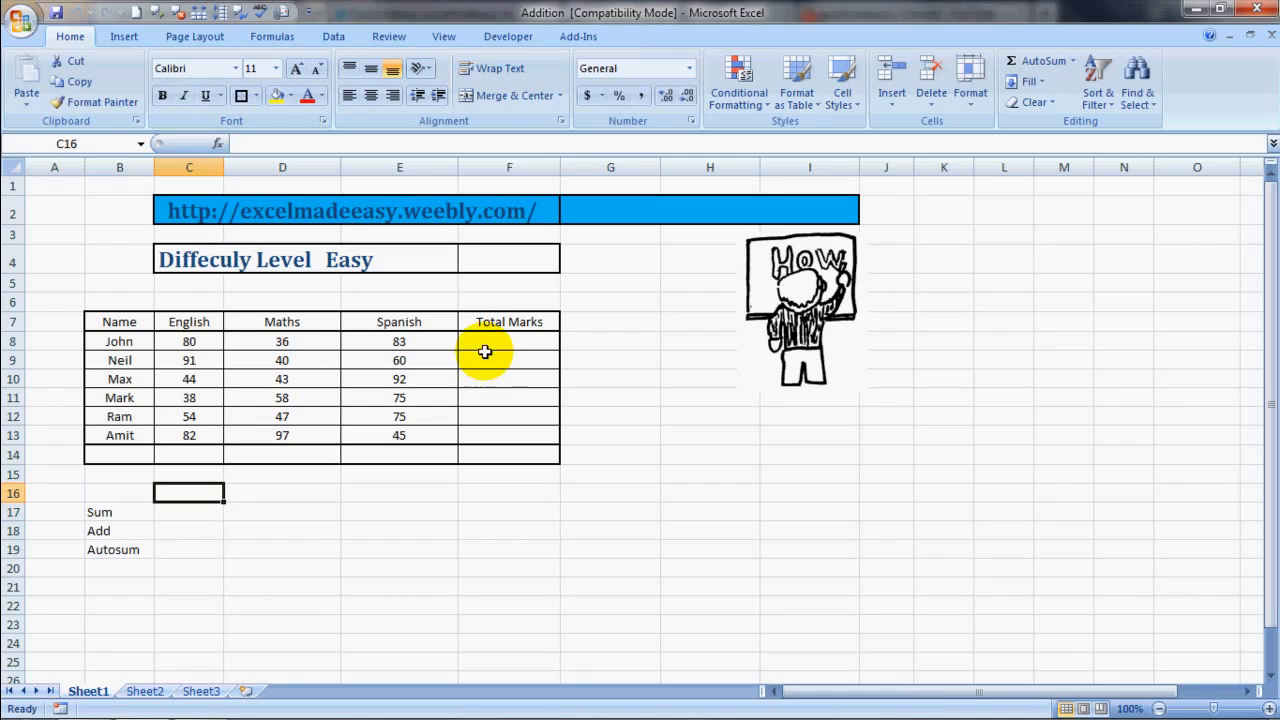
pyautogui.click(493, 341)
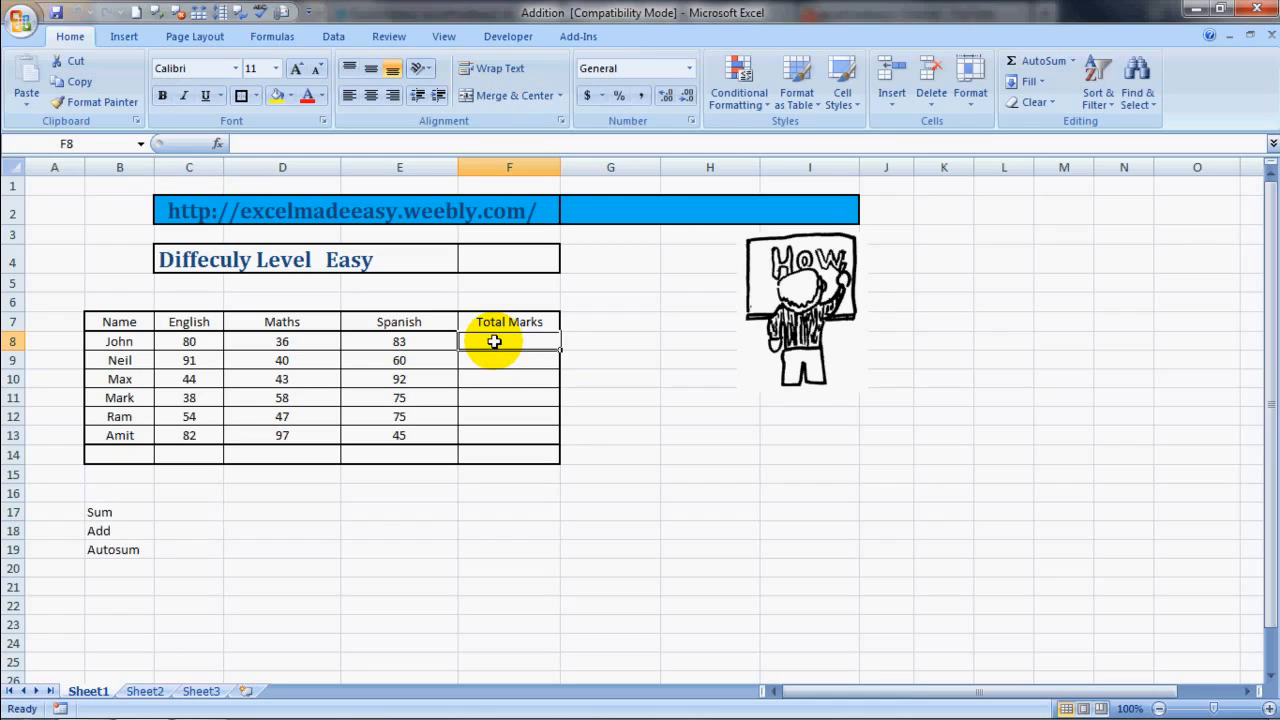
pyautogui.write('=')
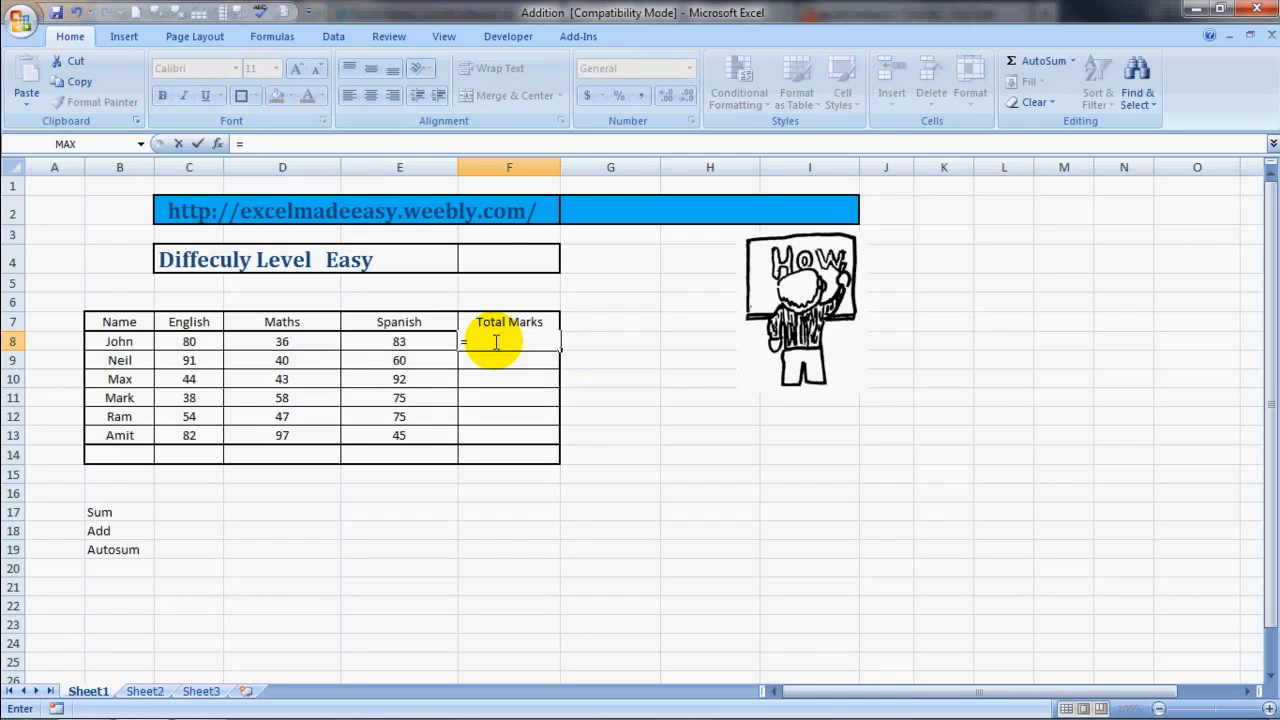
pyautogui.write('sum')
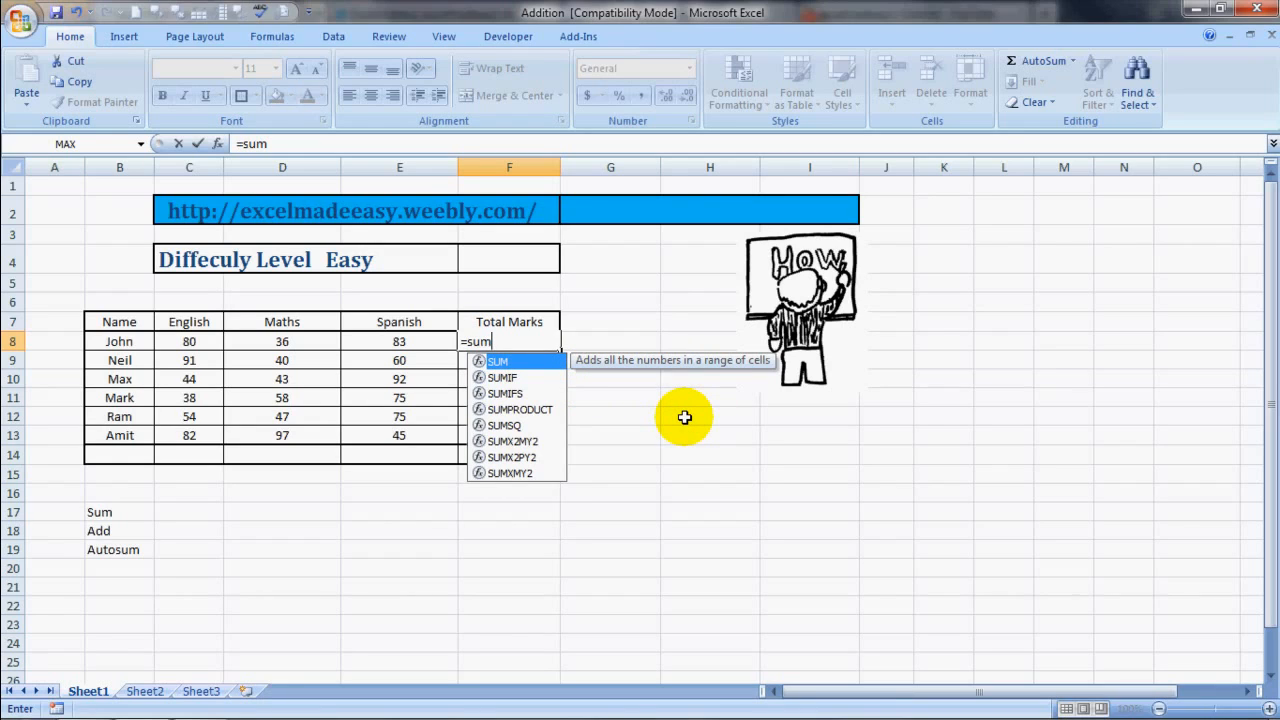
pyautogui.write('(')
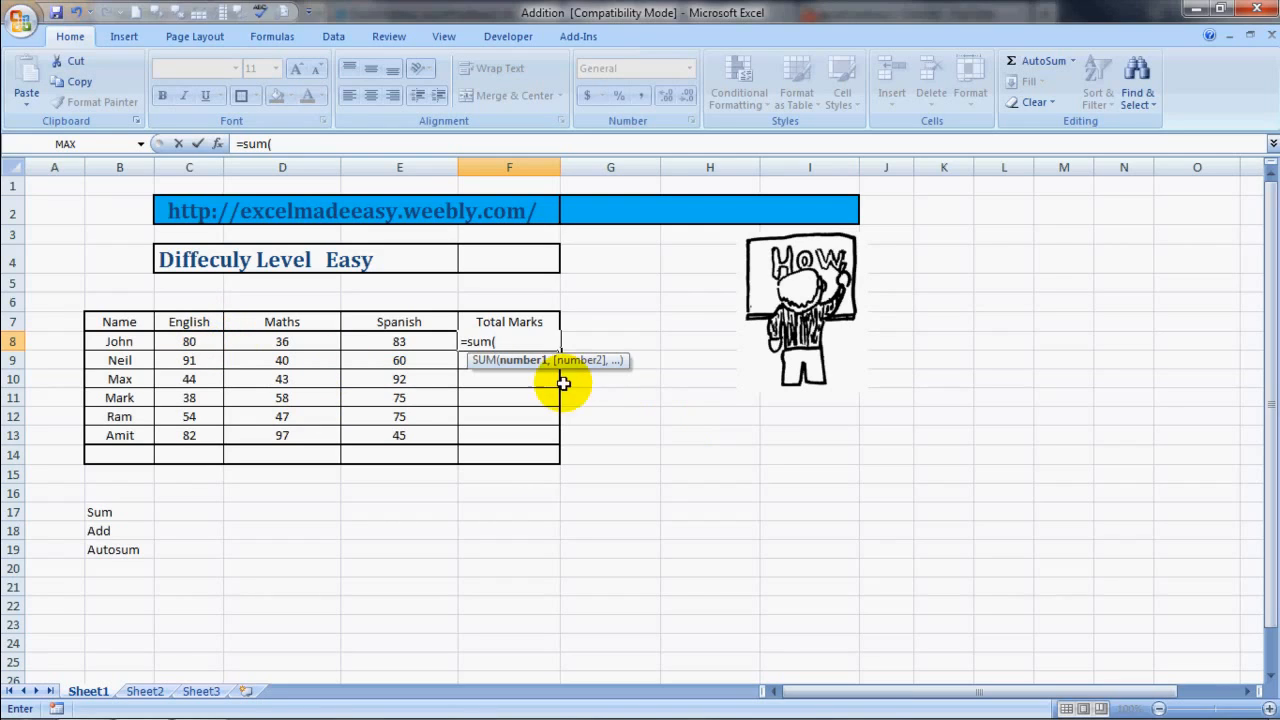
pyautogui.click(191, 341)
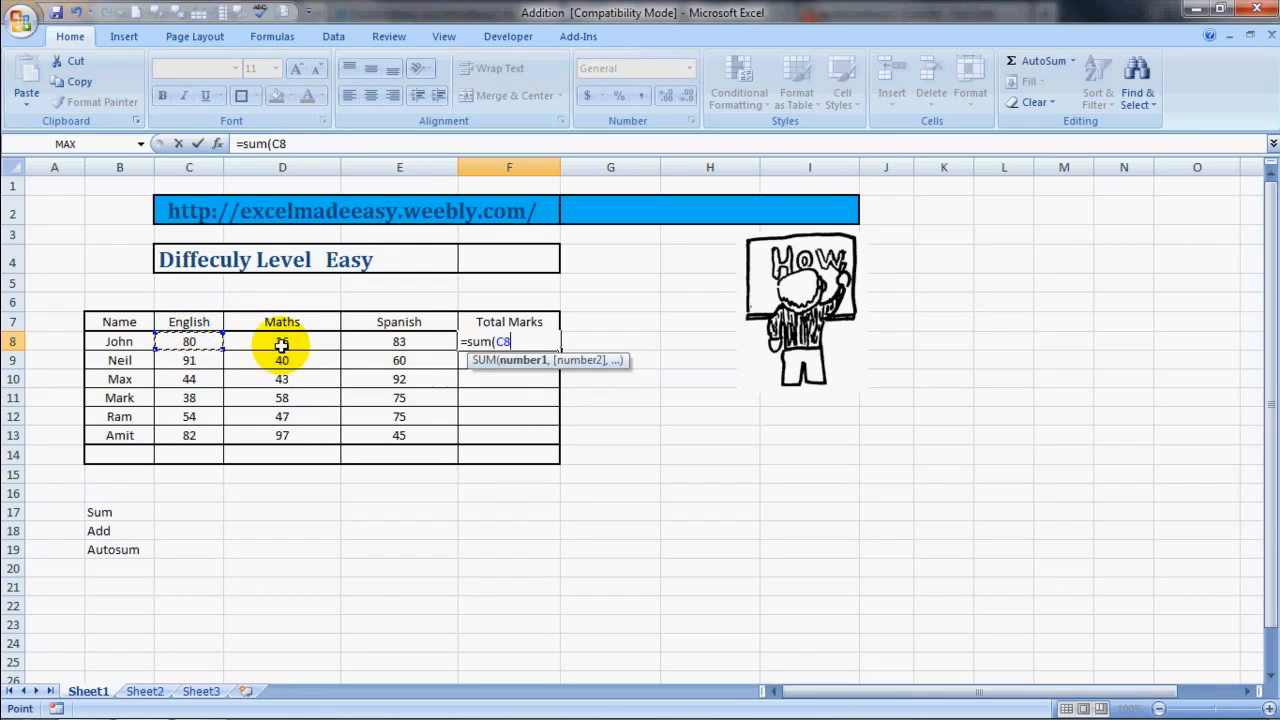
pyautogui.write(',')
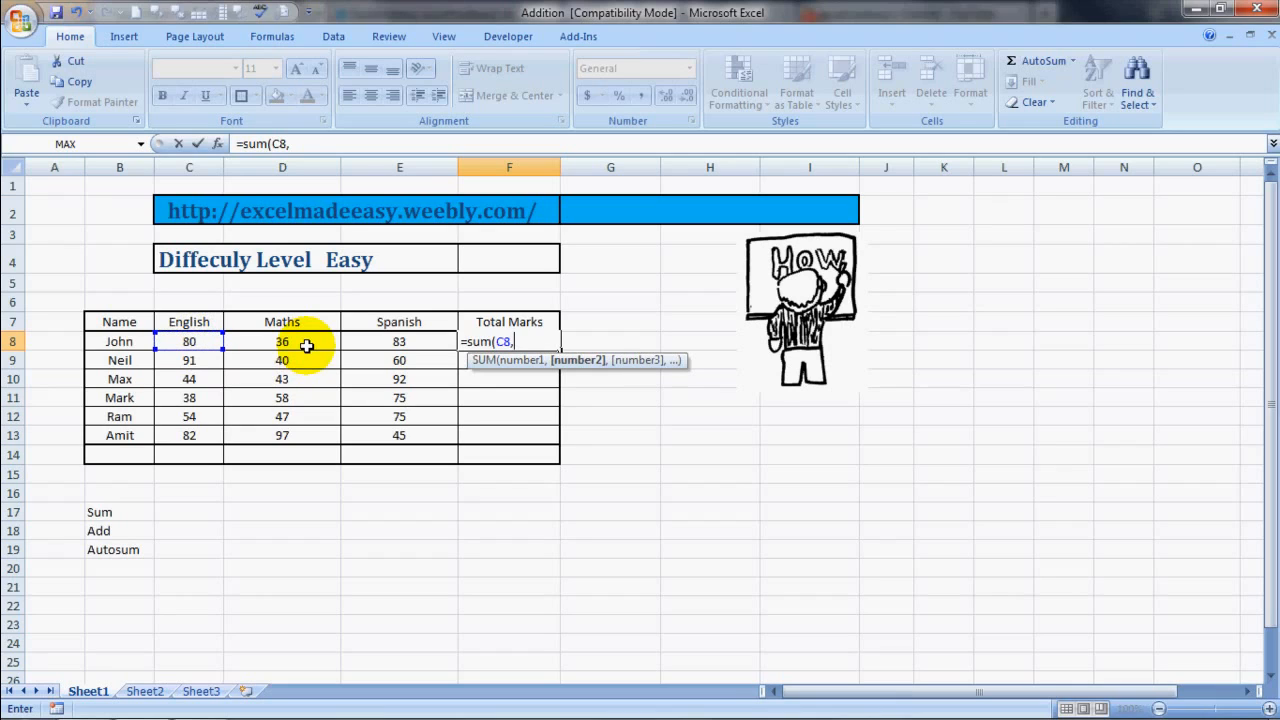
pyautogui.click(300, 341)
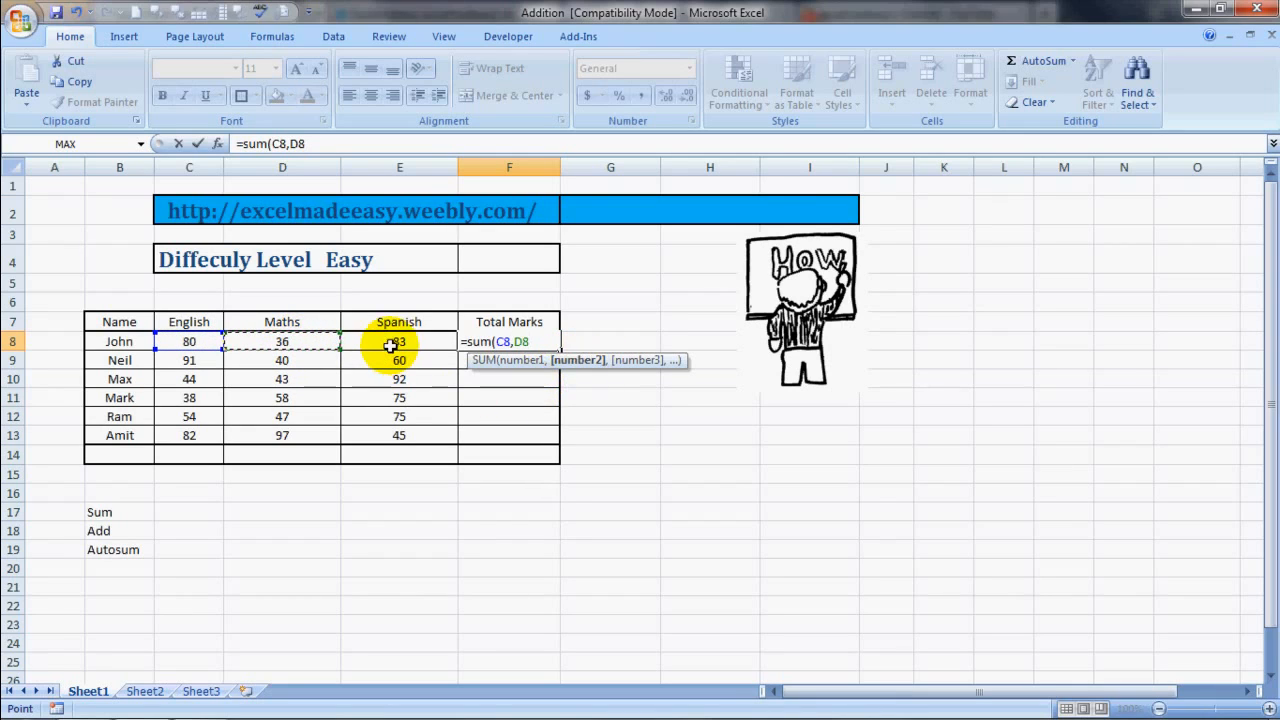
pyautogui.write(',')
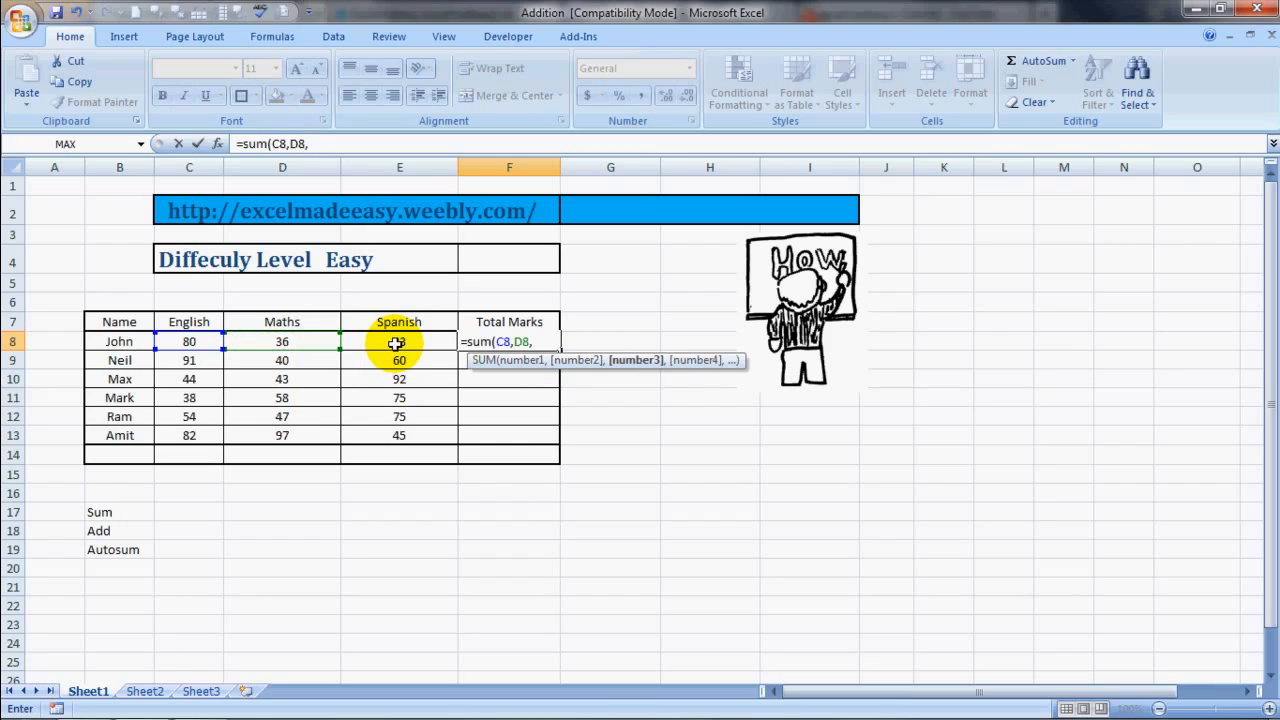
pyautogui.click(397, 342)
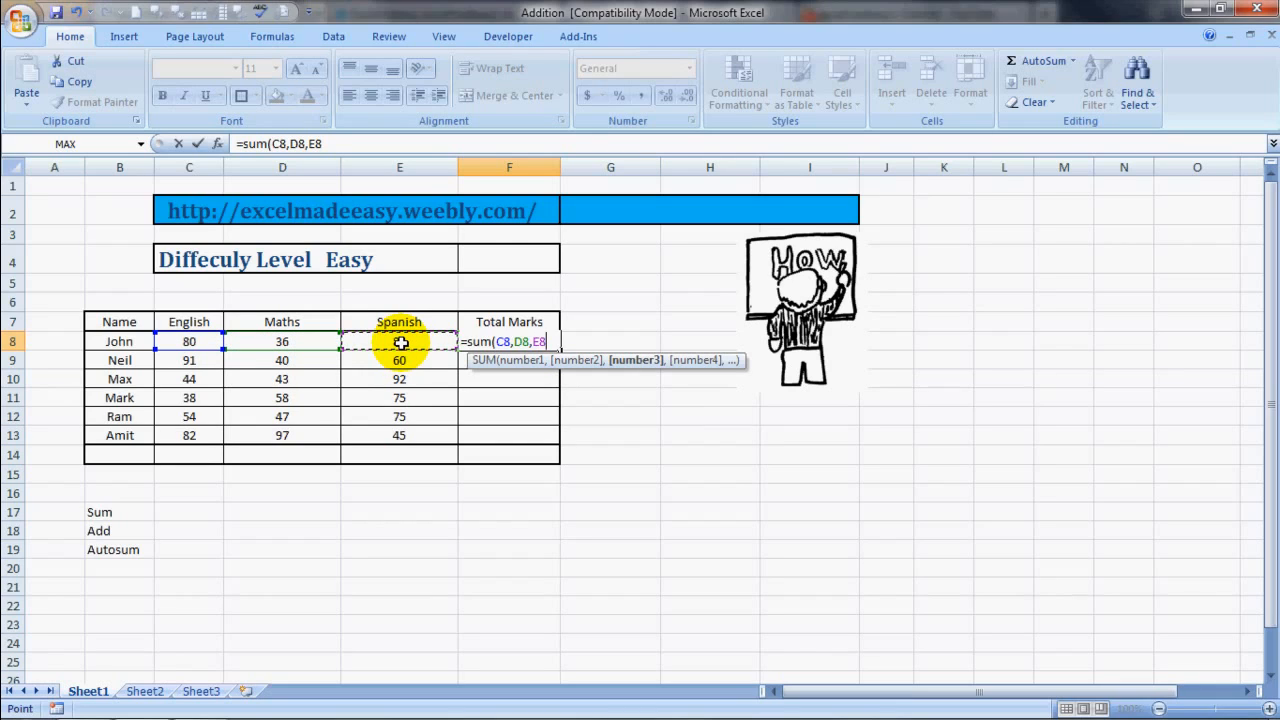
pyautogui.write(')')
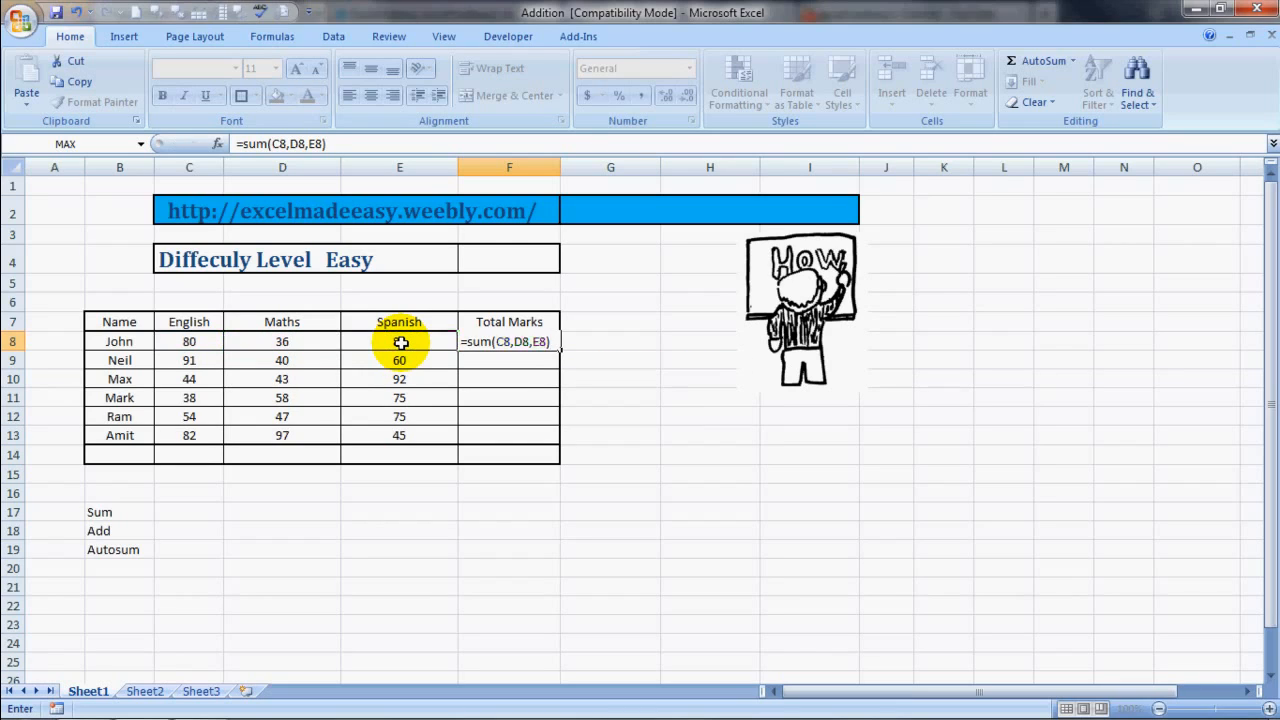
pyautogui.hotkey('ctrl', 'Return')
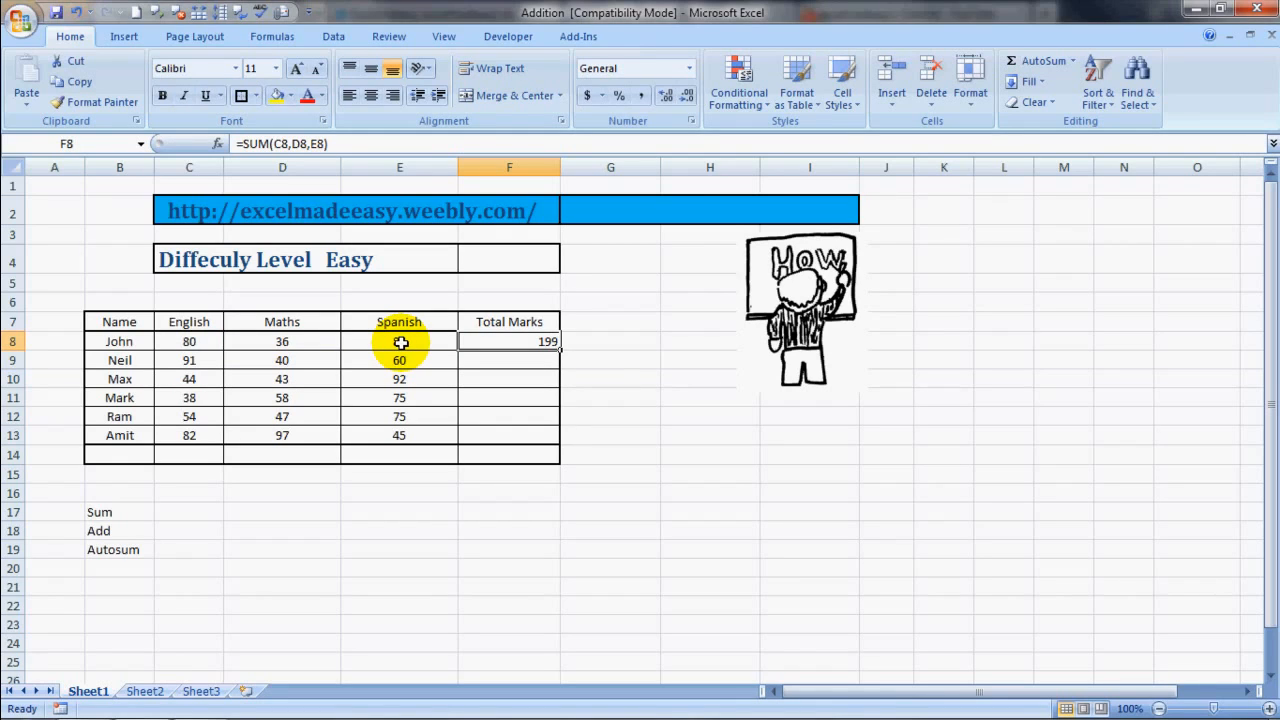
# Step: Total the second student's marks in cell F9 with a SUM formula over the range C9:E9
pyautogui.press('Down')
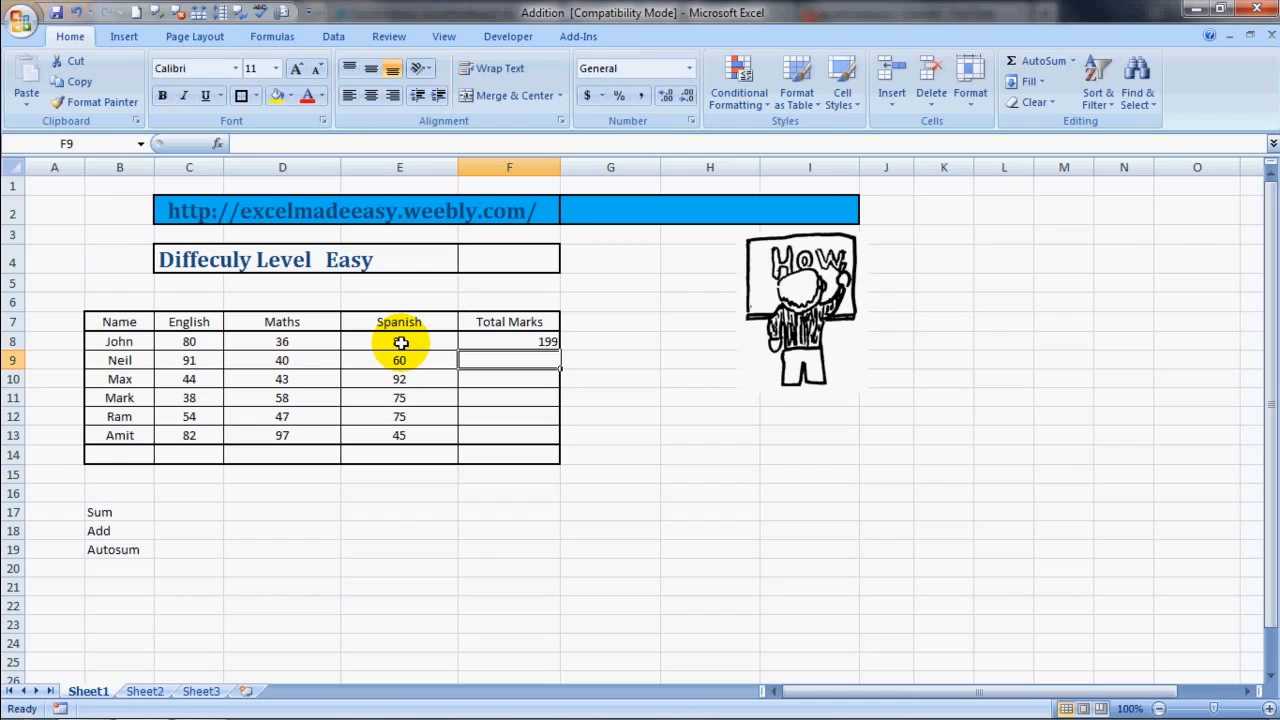
pyautogui.write('=sum')
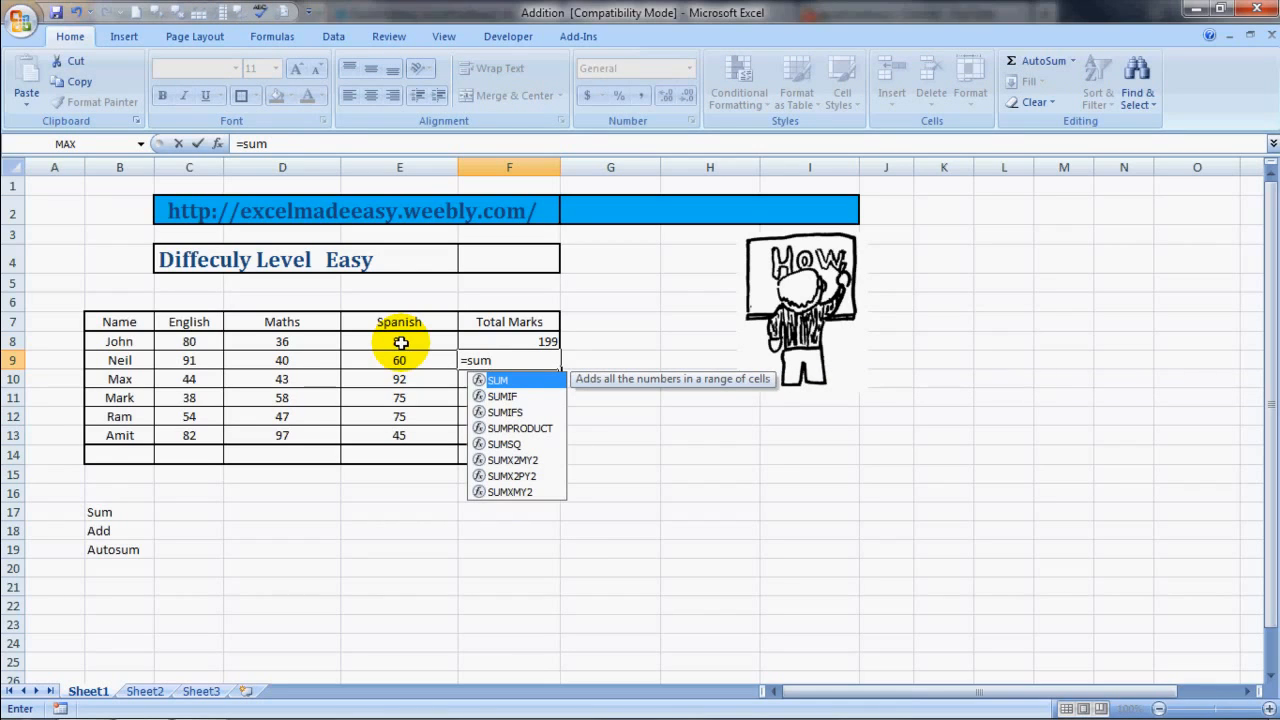
pyautogui.write('(')
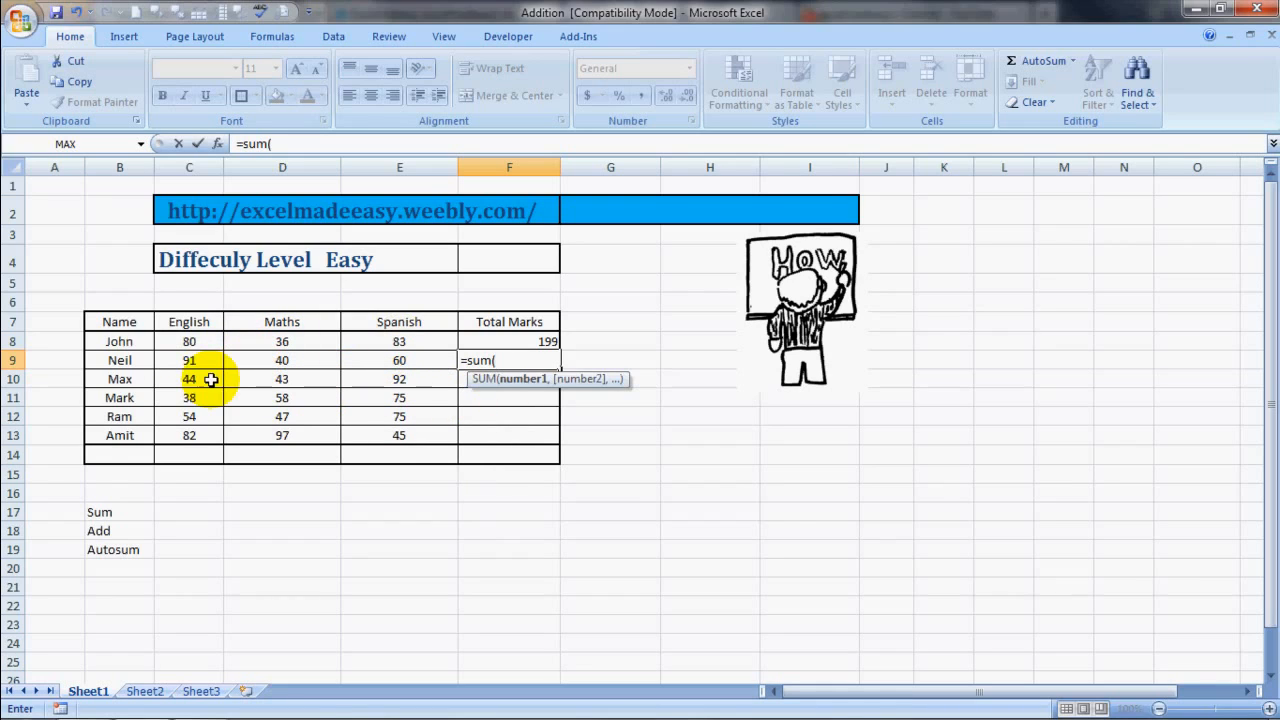
pyautogui.click(185, 362)
pyautogui.hotkey('shift', 'Right')
pyautogui.hotkey('shift', 'Right')
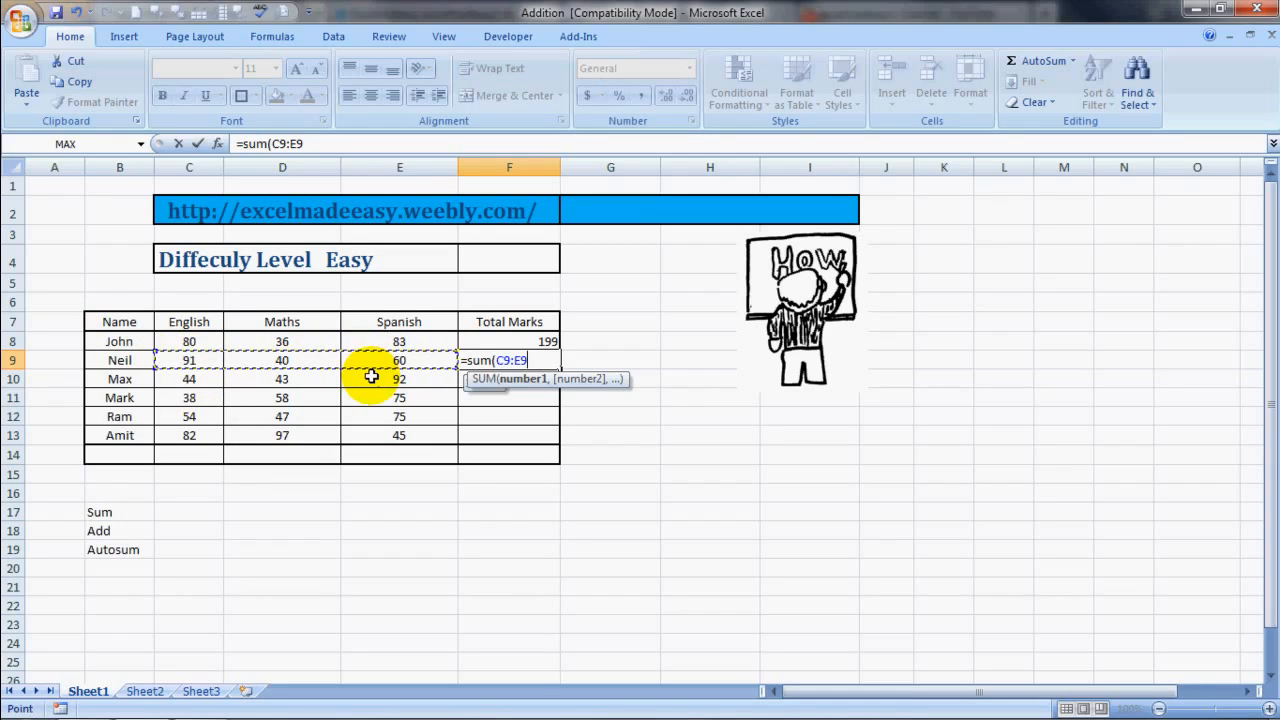
pyautogui.write(')')
pyautogui.press('Return')
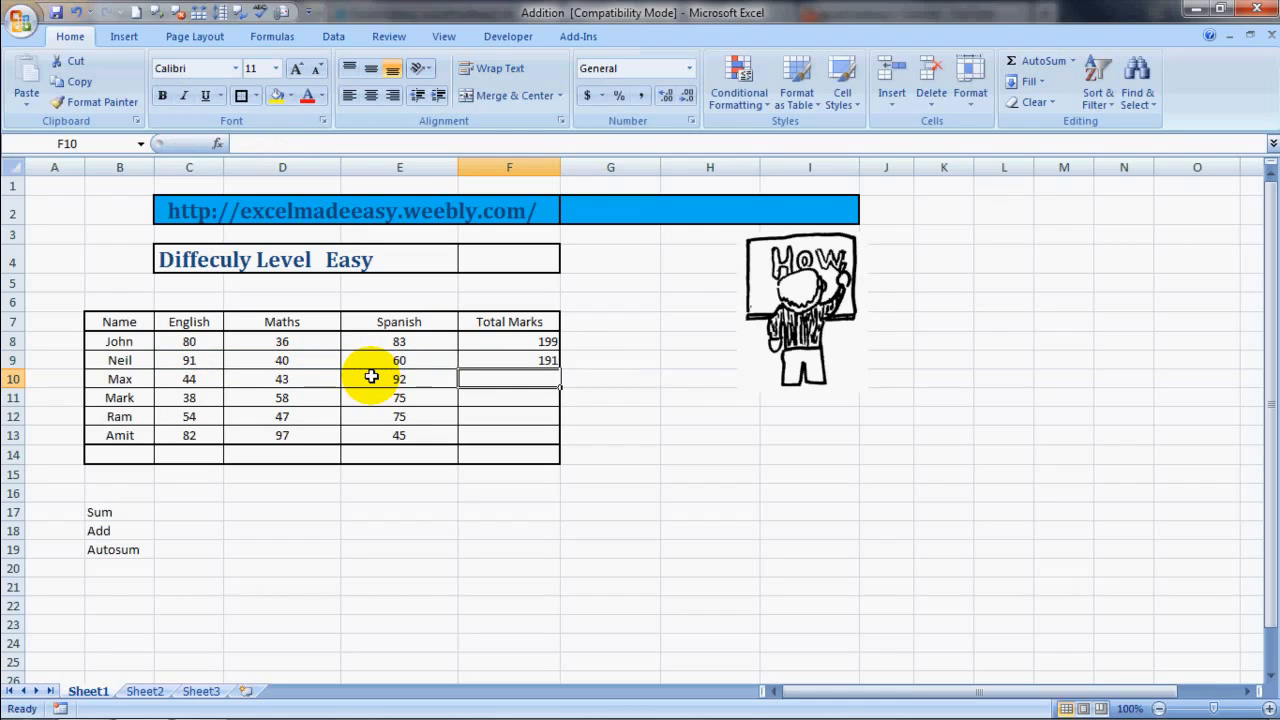
pyautogui.press('Up')
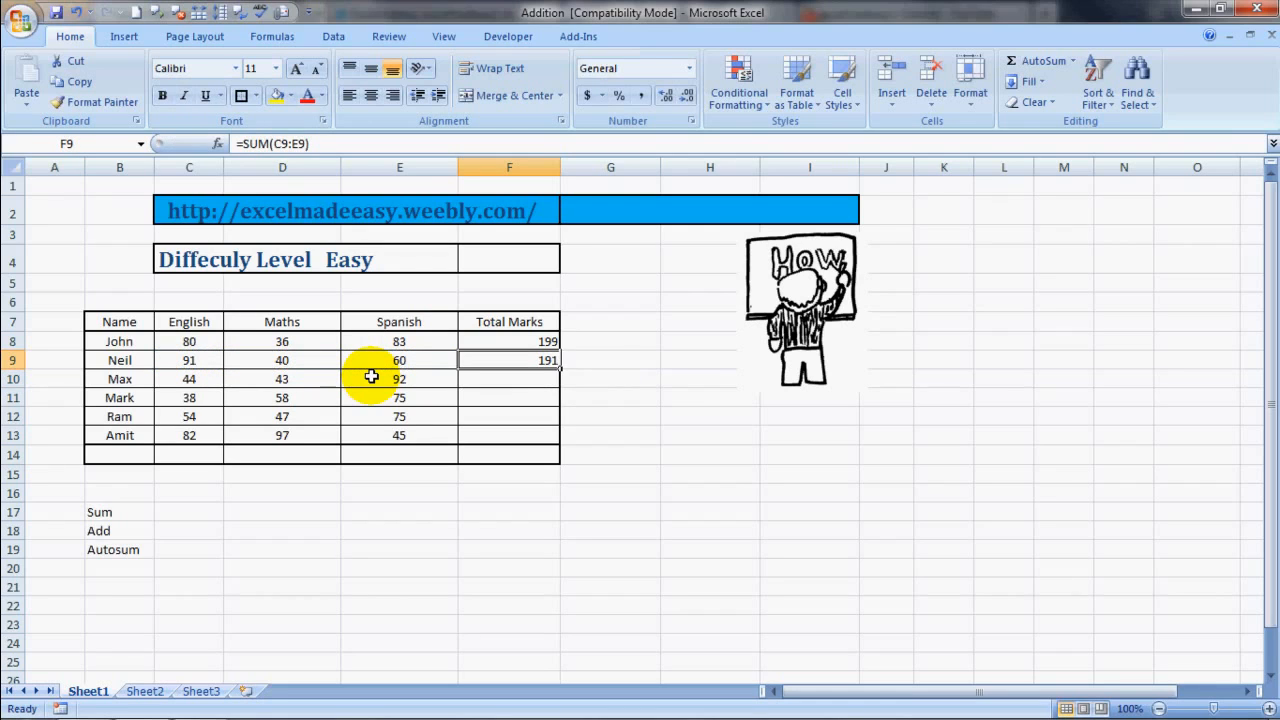
# Step: Total the third student's marks in cell F10 by adding the cells with plus signs: =C10+D10+E10
pyautogui.press('Down')
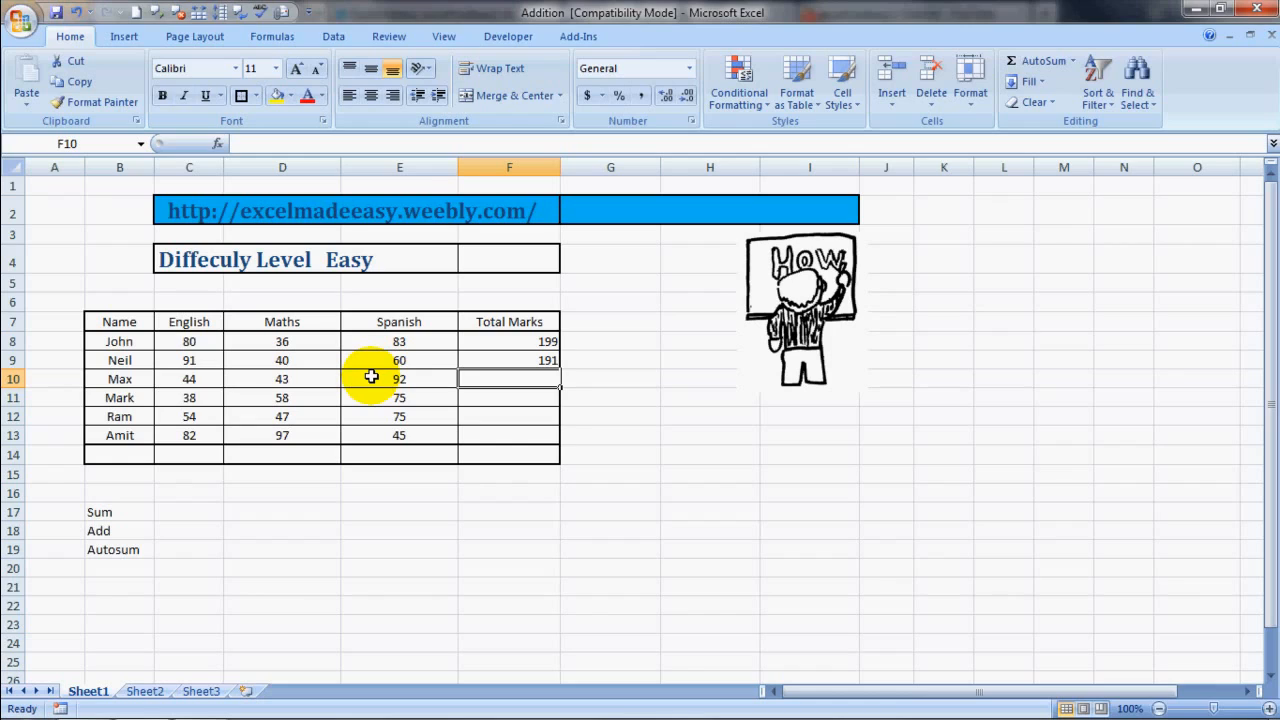
pyautogui.write('=')
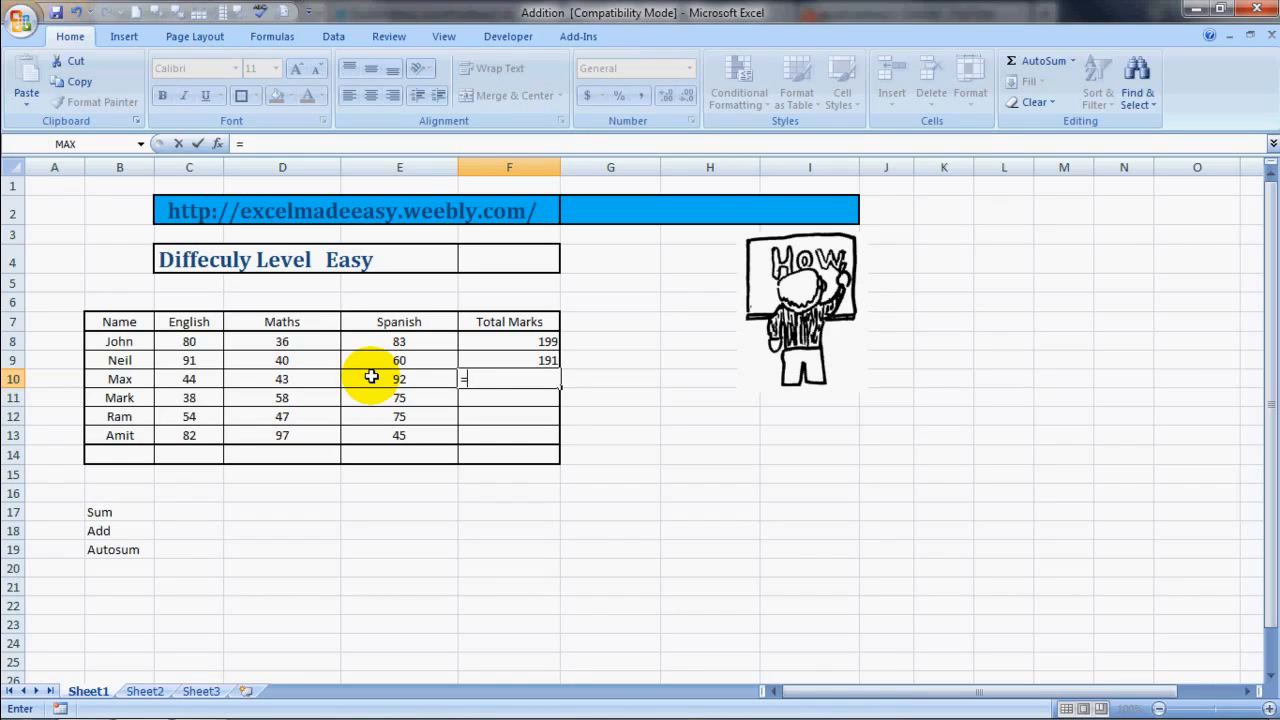
pyautogui.click(183, 378)
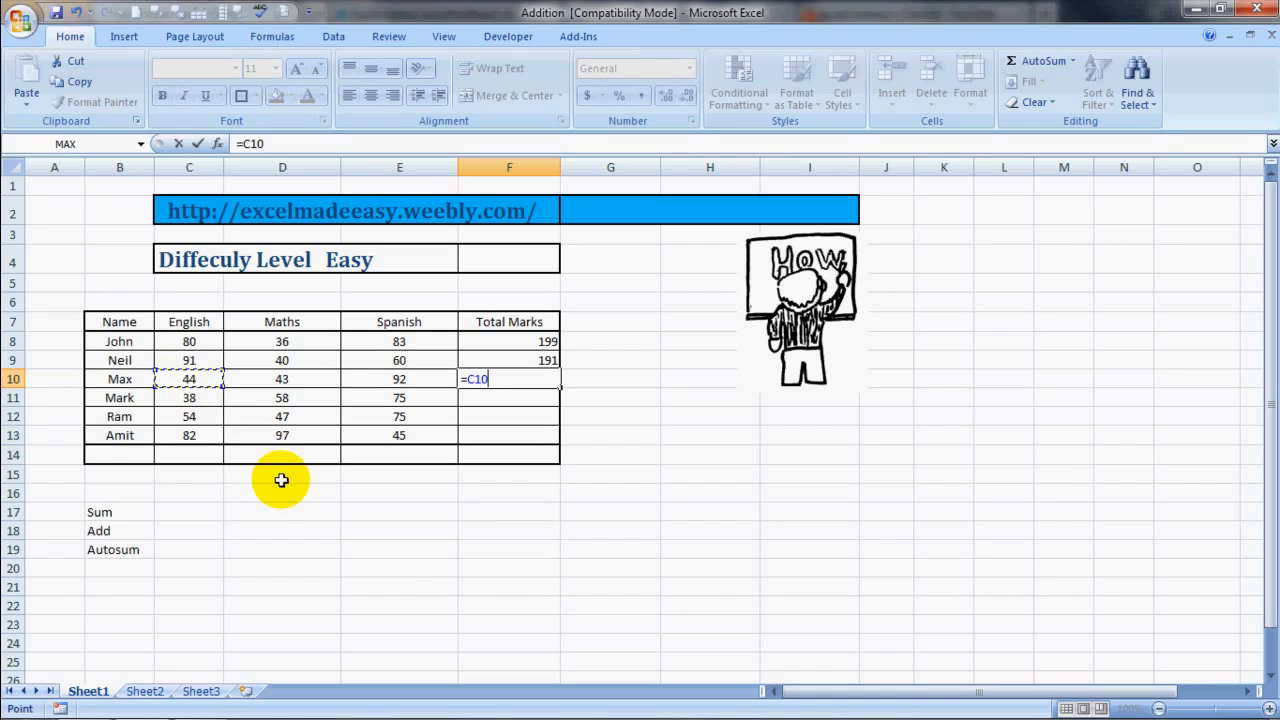
pyautogui.write('+')
pyautogui.click(285, 377)
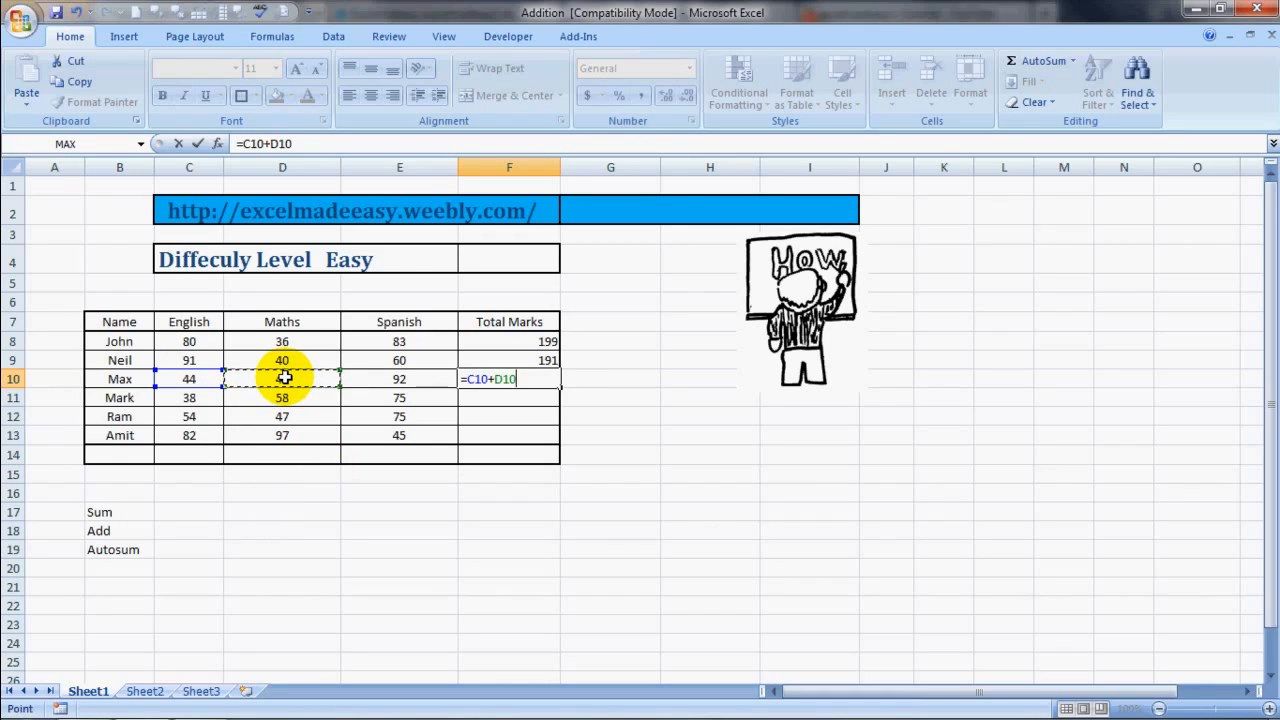
pyautogui.write('+')
pyautogui.click(388, 378)
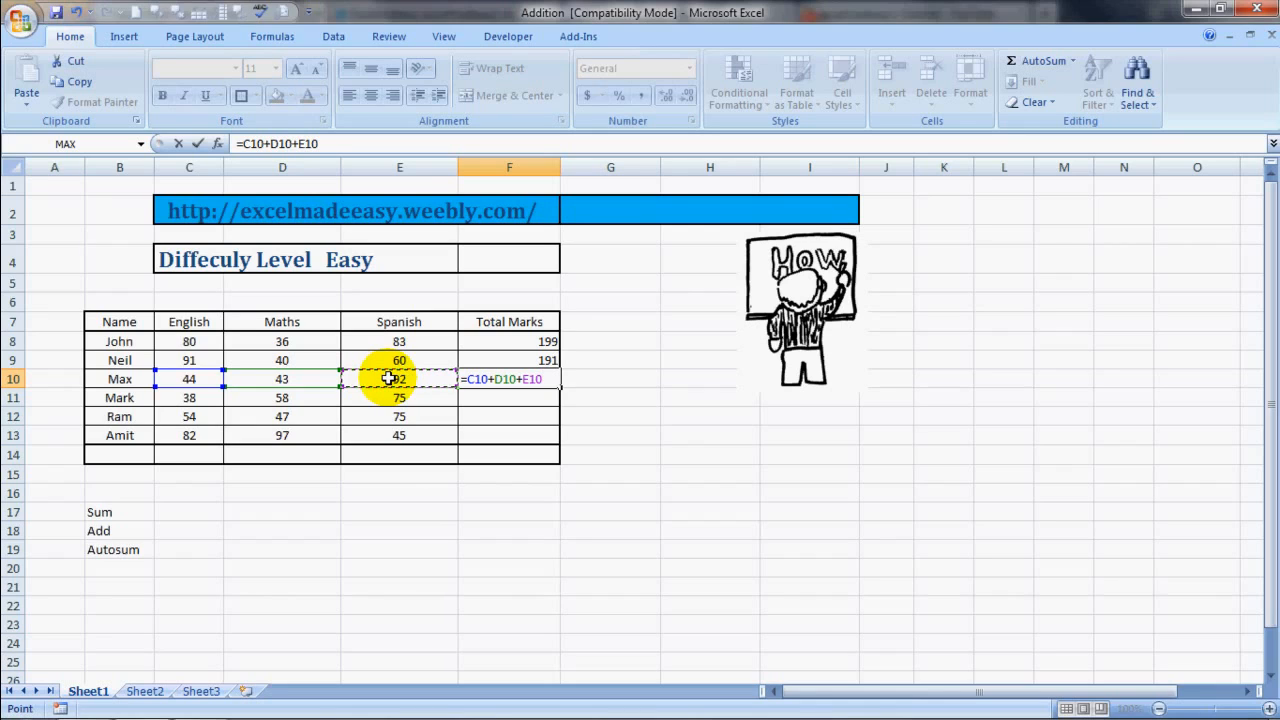
pyautogui.press('Return')
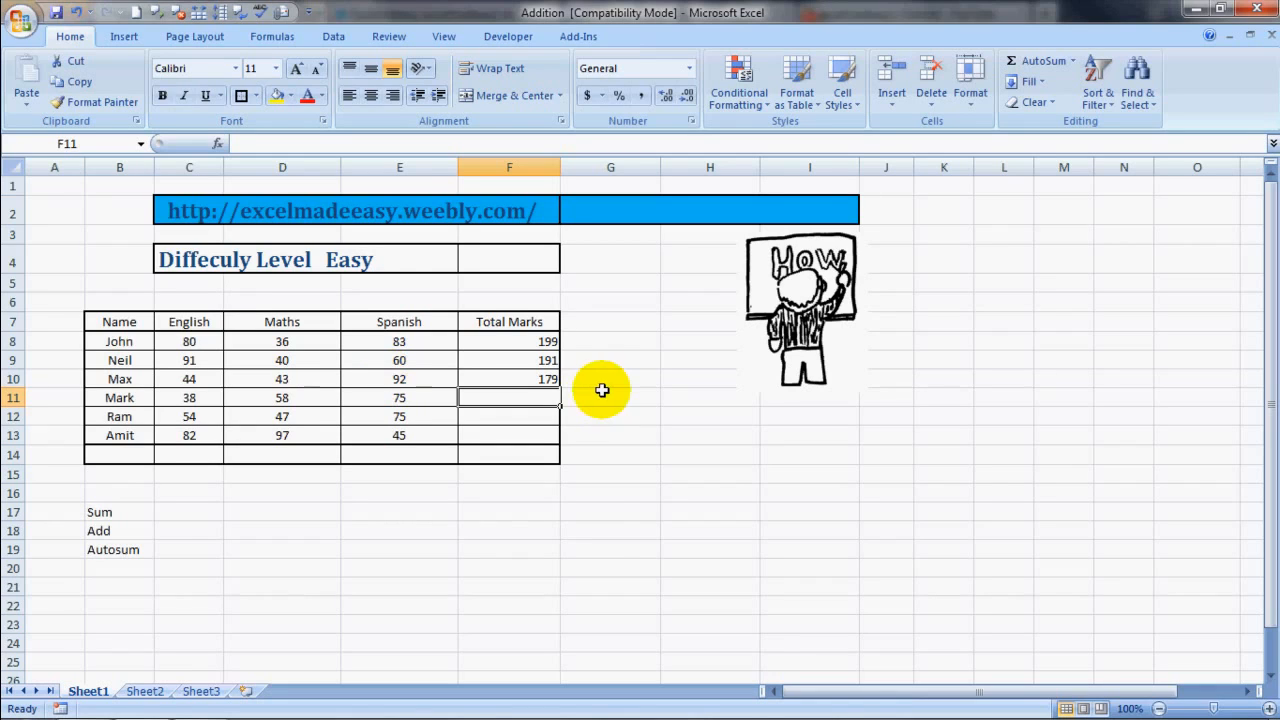
# Step: Use AutoSum in cell F11 and change its range to C11:E11 to total the fourth student's marks
pyautogui.click(1030, 66)
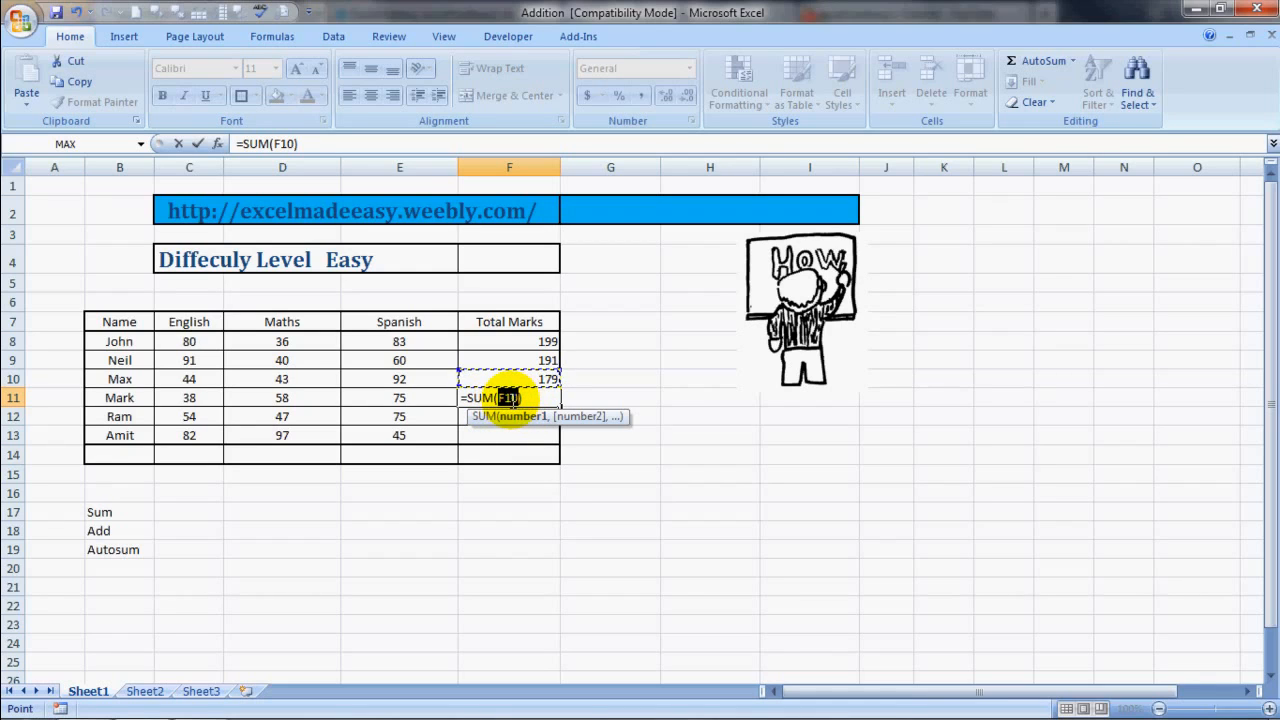
pyautogui.click(435, 401)
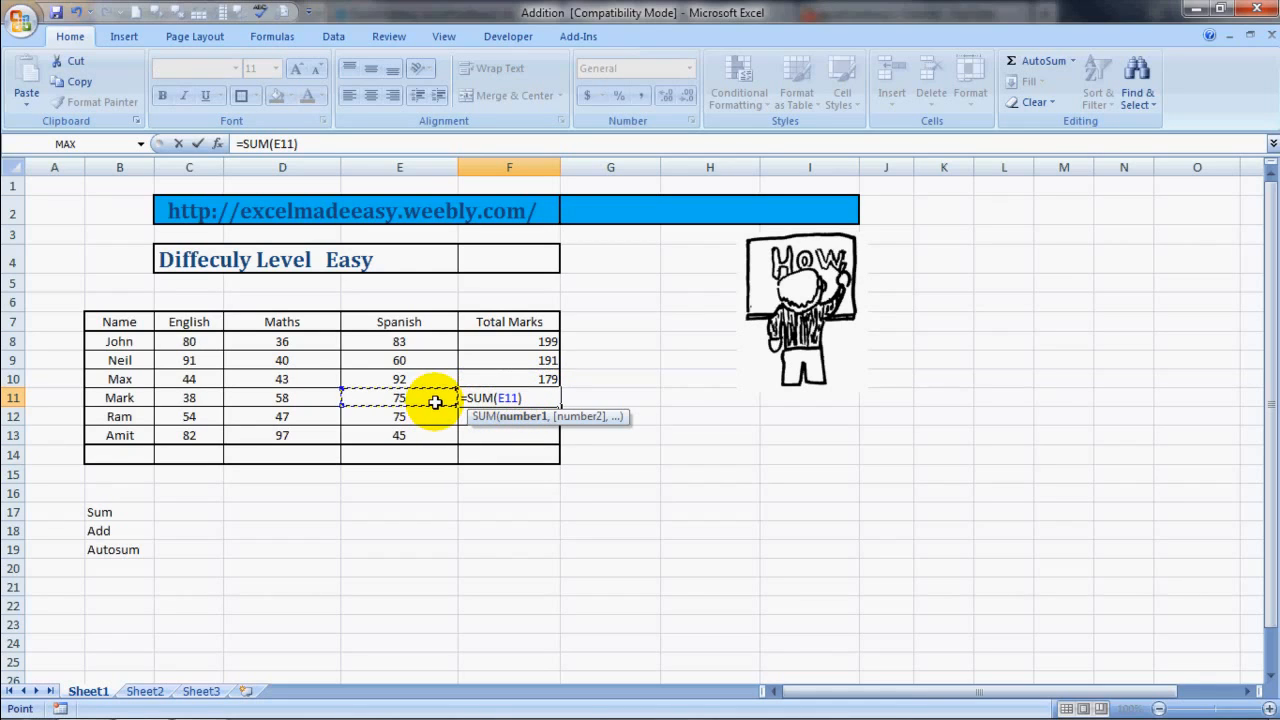
pyautogui.hotkey('shift', 'Left')
pyautogui.hotkey('shift', 'Left')
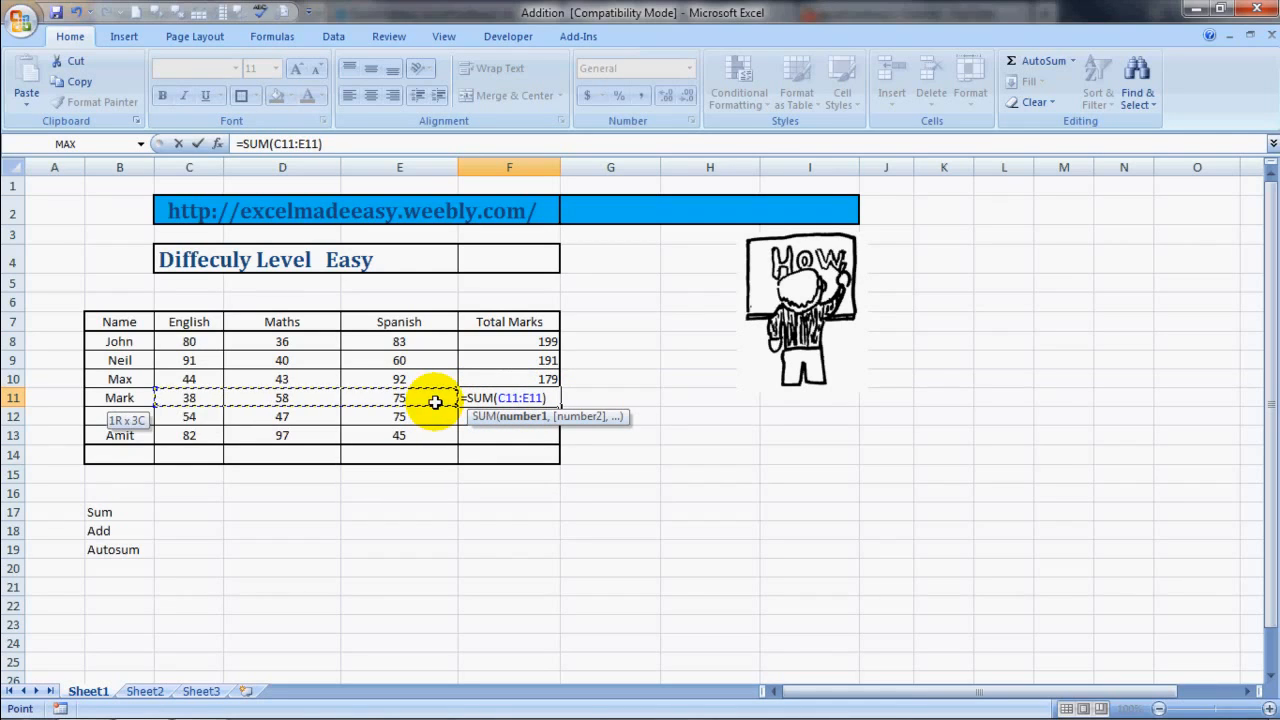
pyautogui.press('Return')
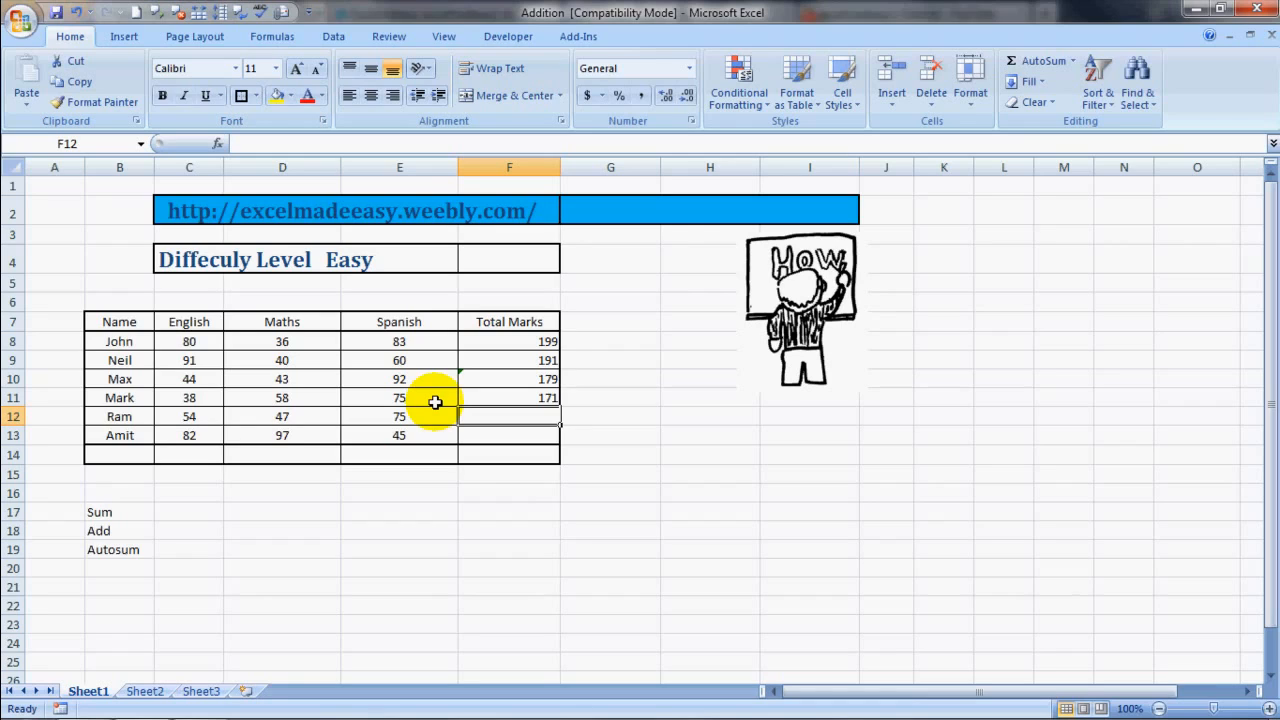
# Step: Select C12:E12 to read its sum, and enter 176 as a plain value in total cell F12
pyautogui.press('Left')
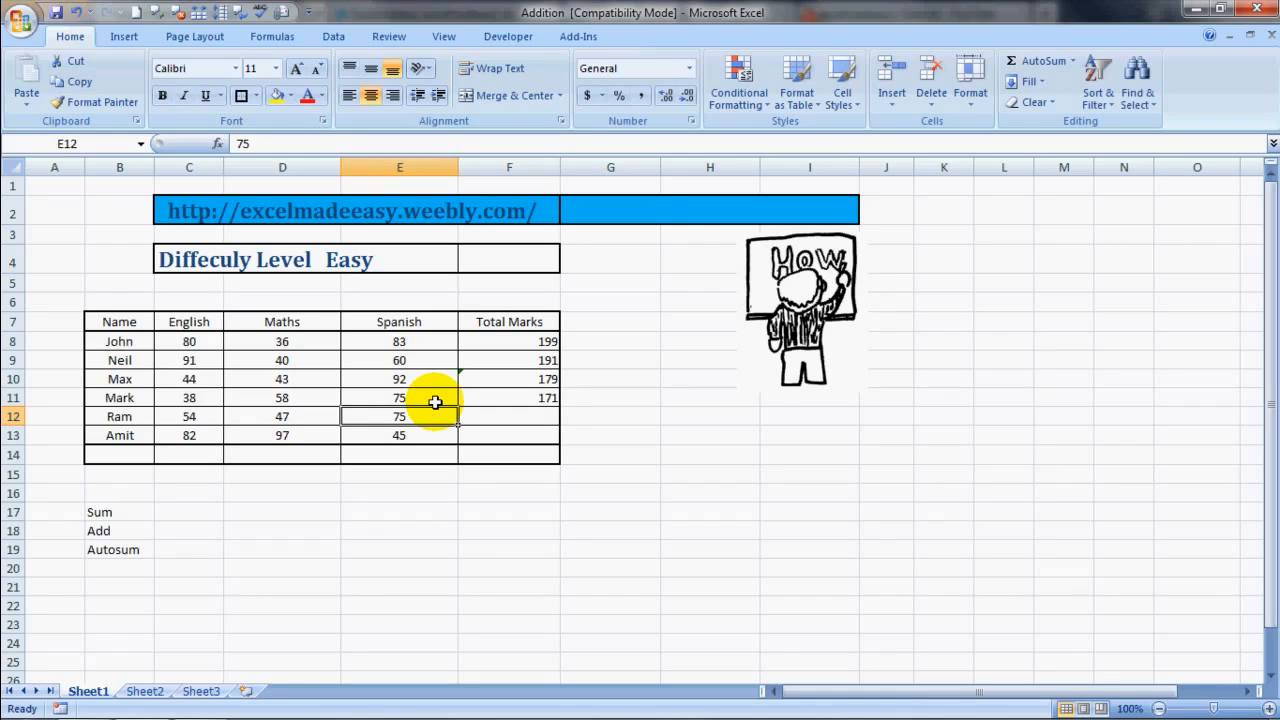
pyautogui.hotkey('shift', 'Left')
pyautogui.hotkey('shift', 'Left')
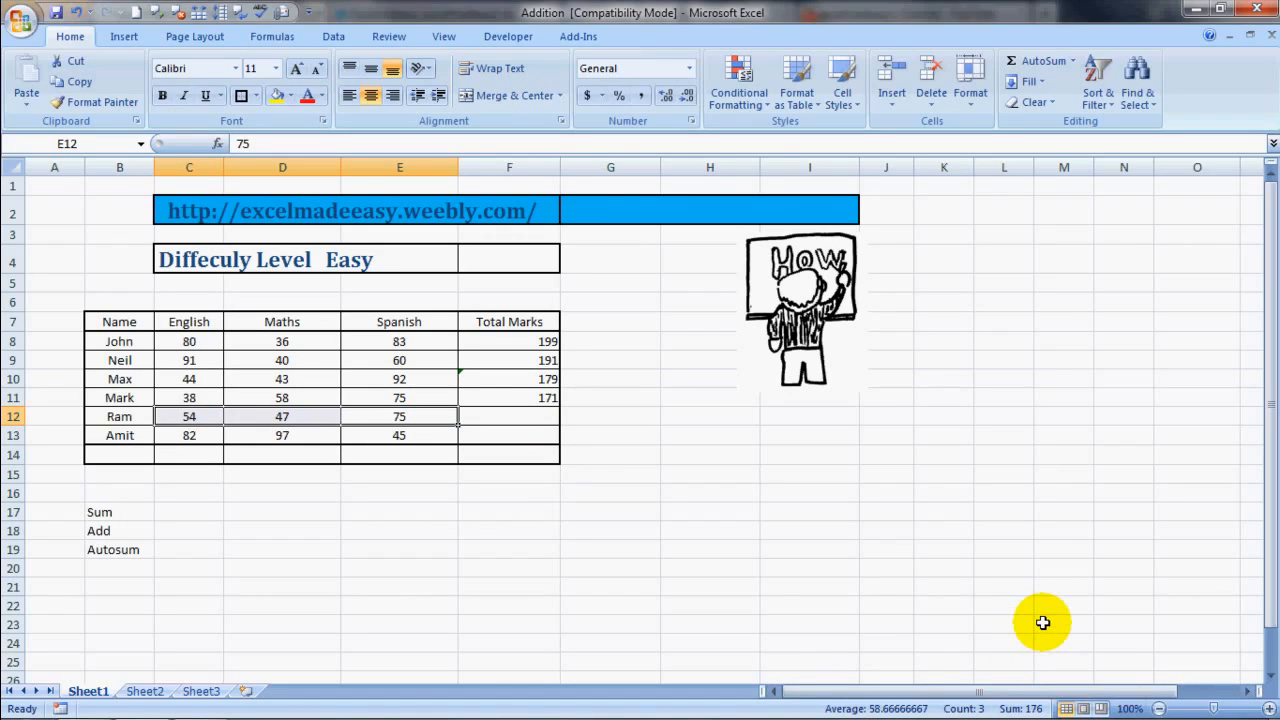
pyautogui.click(524, 422)
pyautogui.write('176')
pyautogui.press('Tab')
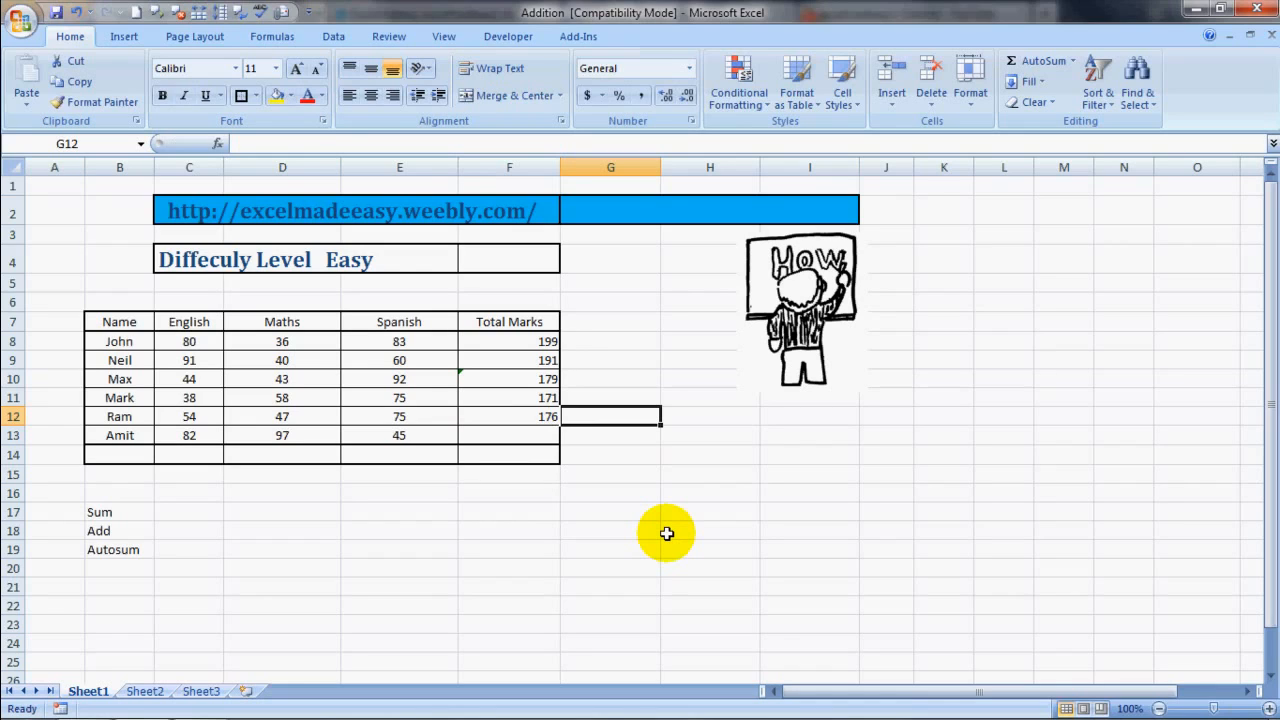
# Step: In total cell F13, start the Insert Function command, search for "sum" and choose the SUM function
pyautogui.press('Down')
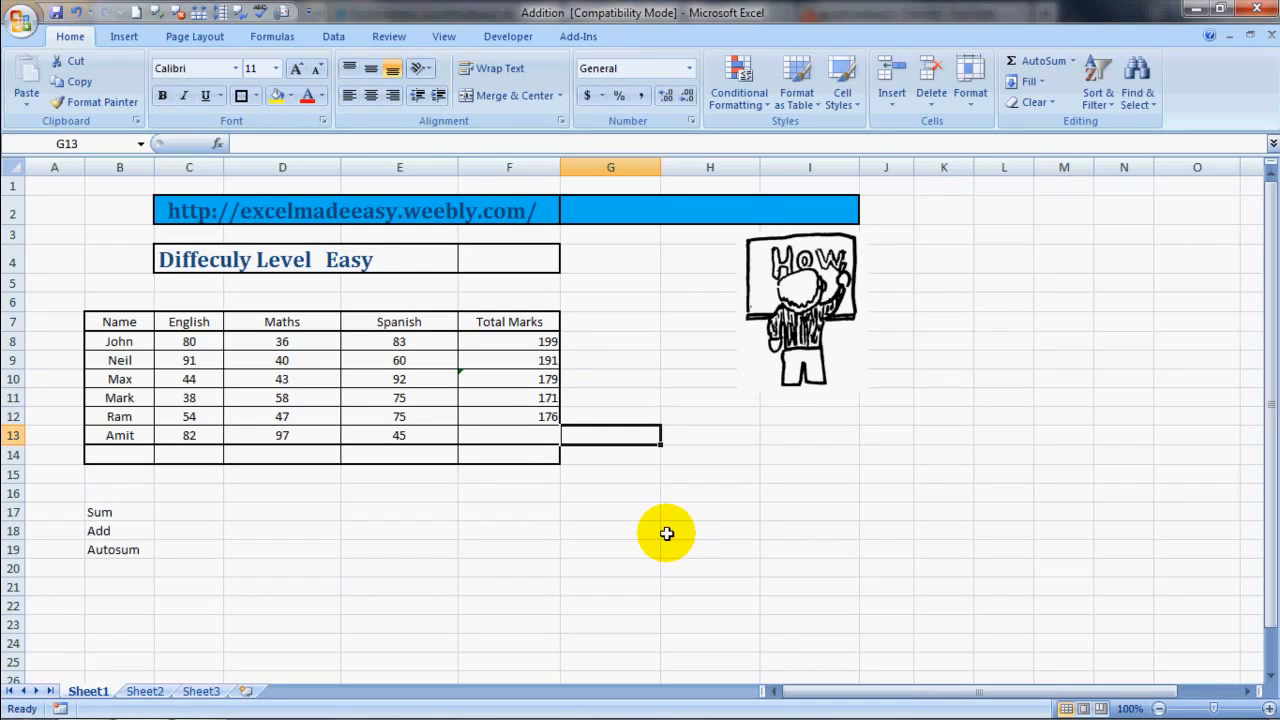
pyautogui.press('Left')
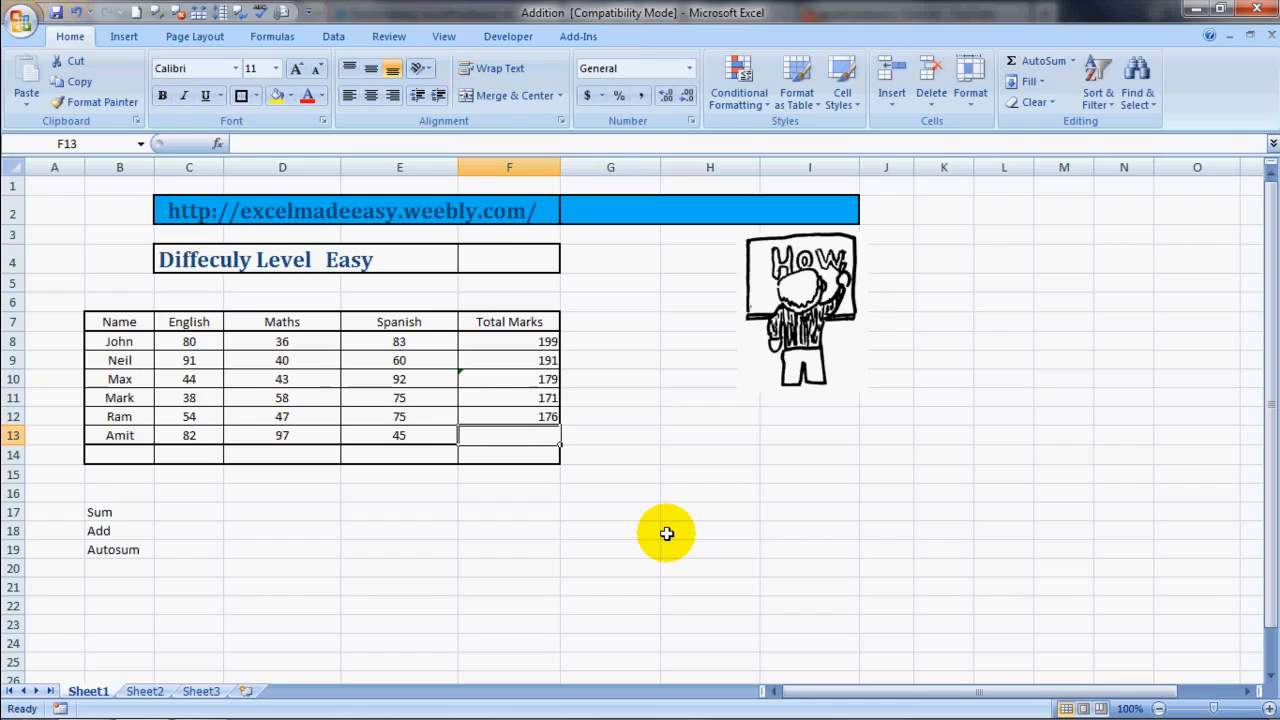
pyautogui.click(274, 38)
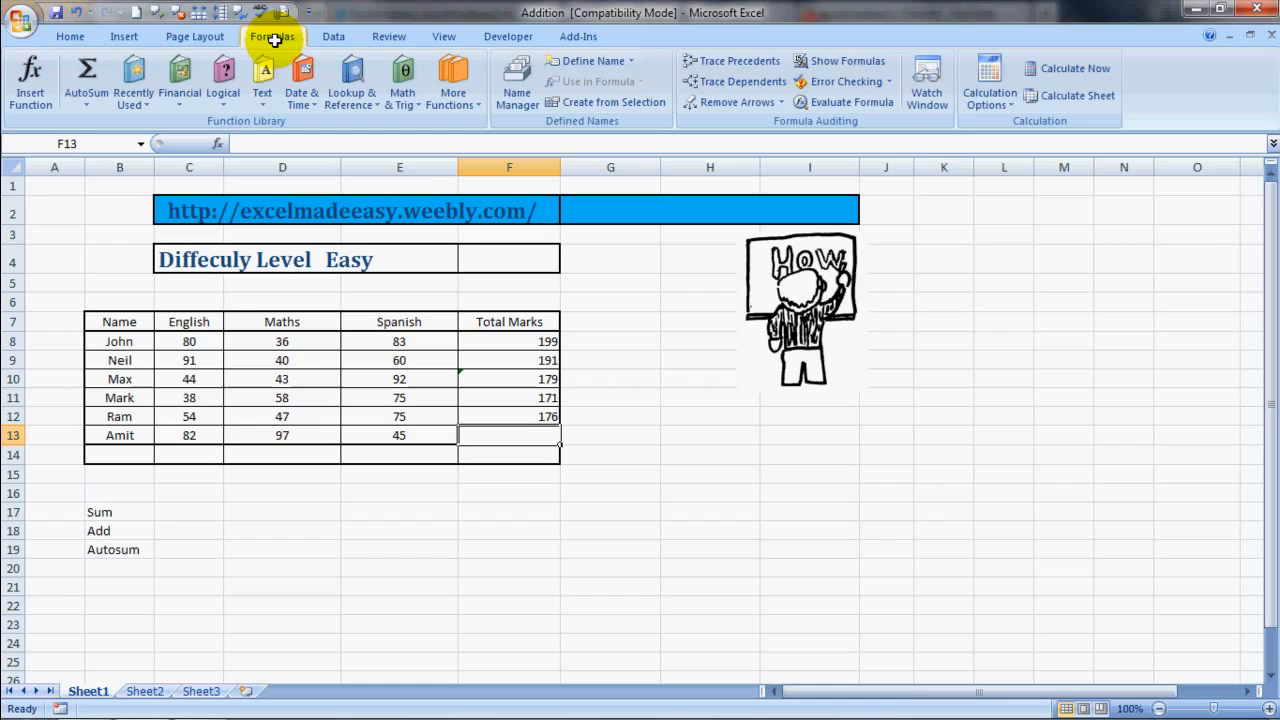
pyautogui.click(48, 90)
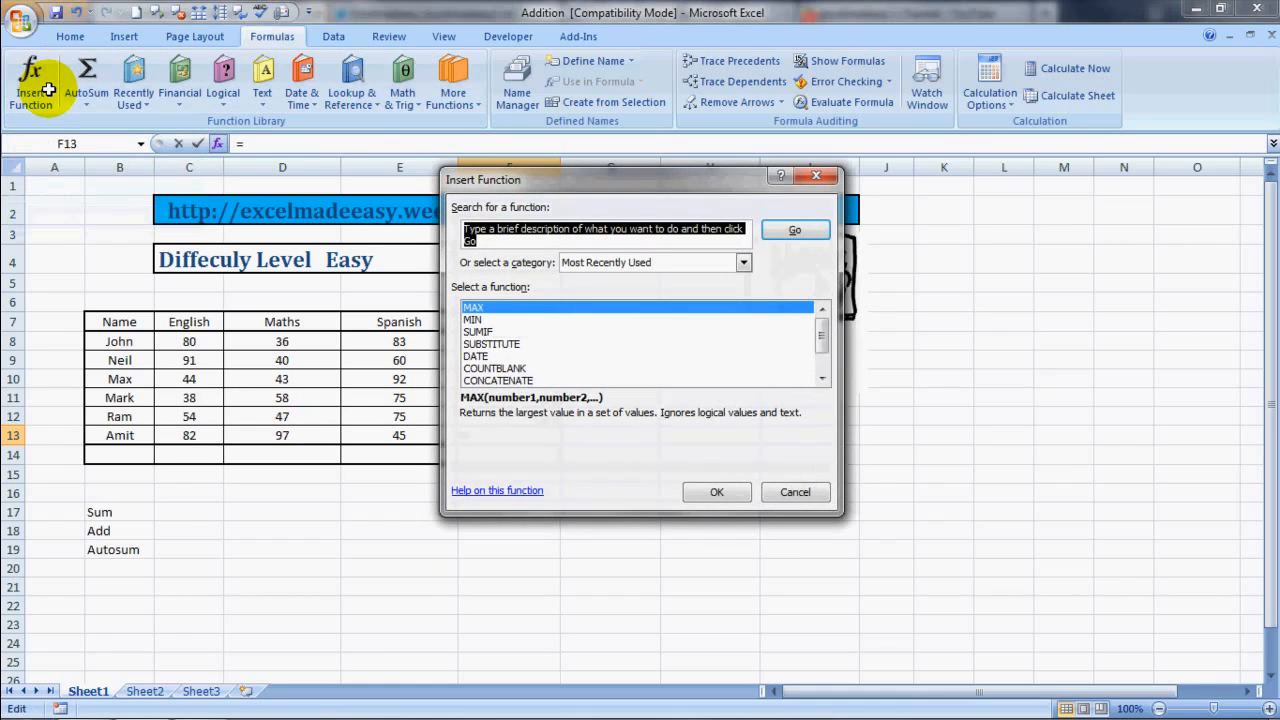
pyautogui.write('sum')
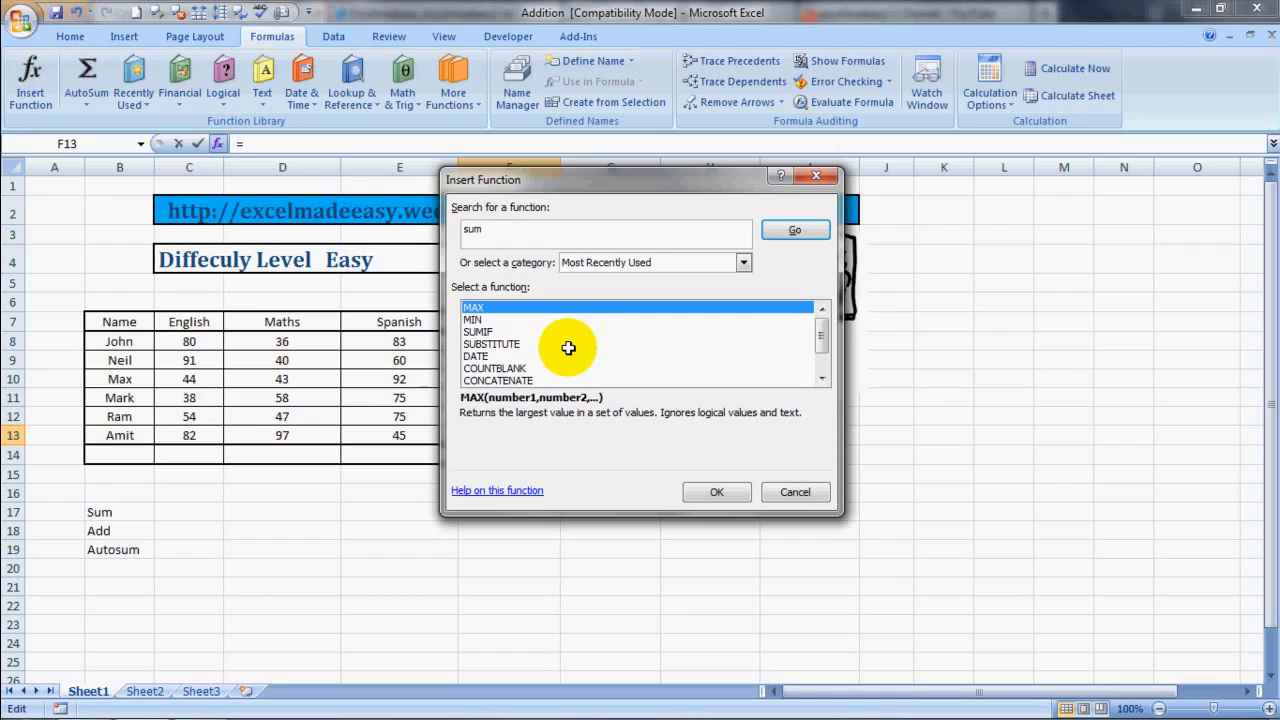
pyautogui.click(792, 230)
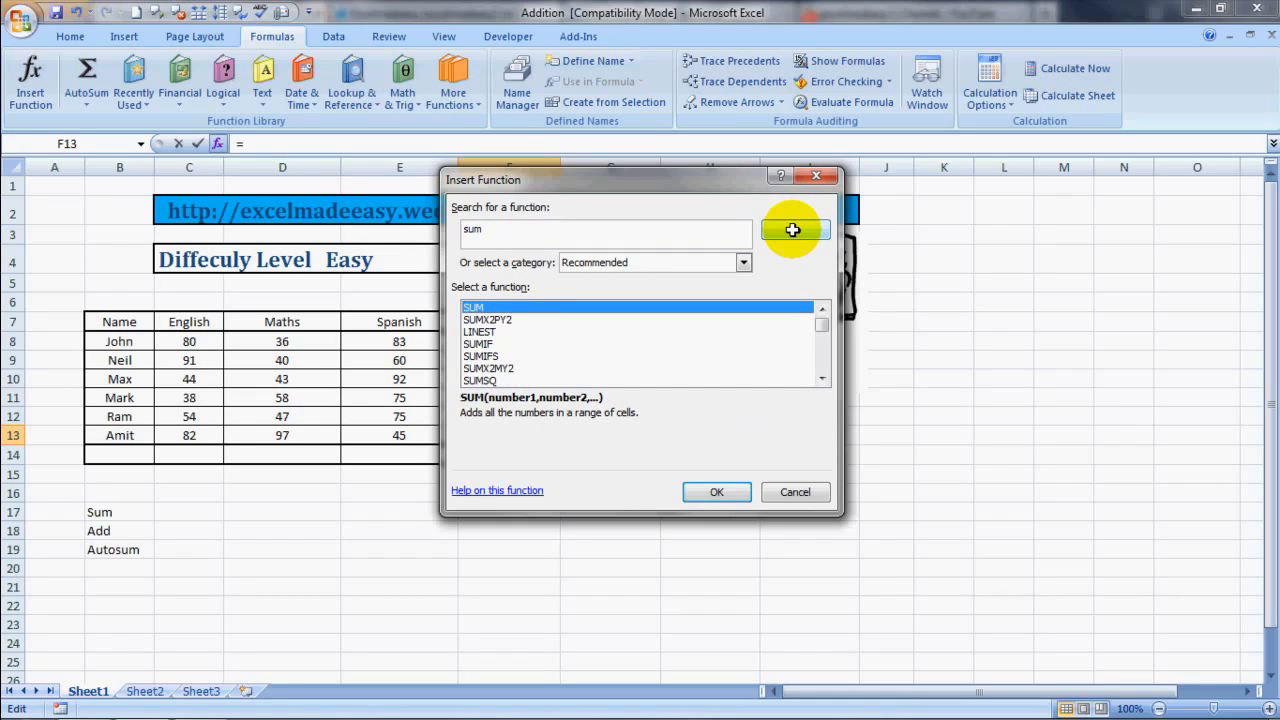
pyautogui.click(720, 491)
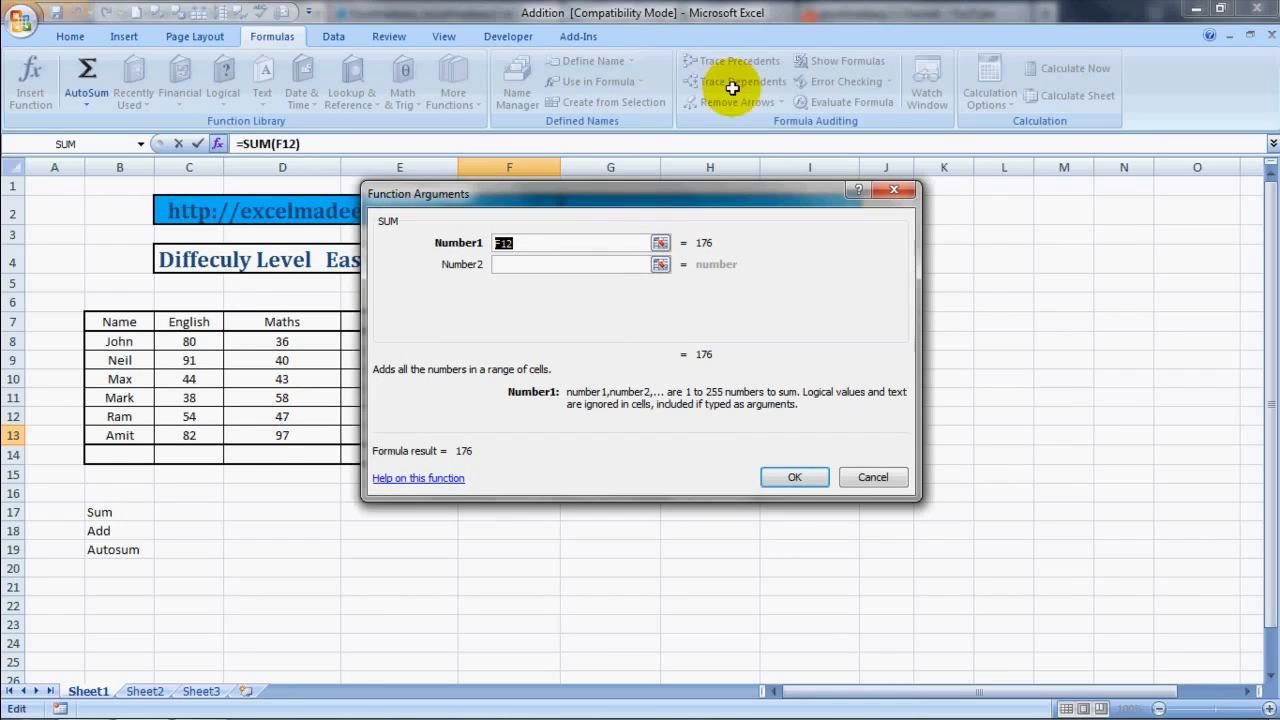
# Step: Set the SUM arguments for F13 to the separate cells C13, D13 and E13, and insert the formula
pyautogui.moveTo(666, 197); pyautogui.dragTo(934, 240)
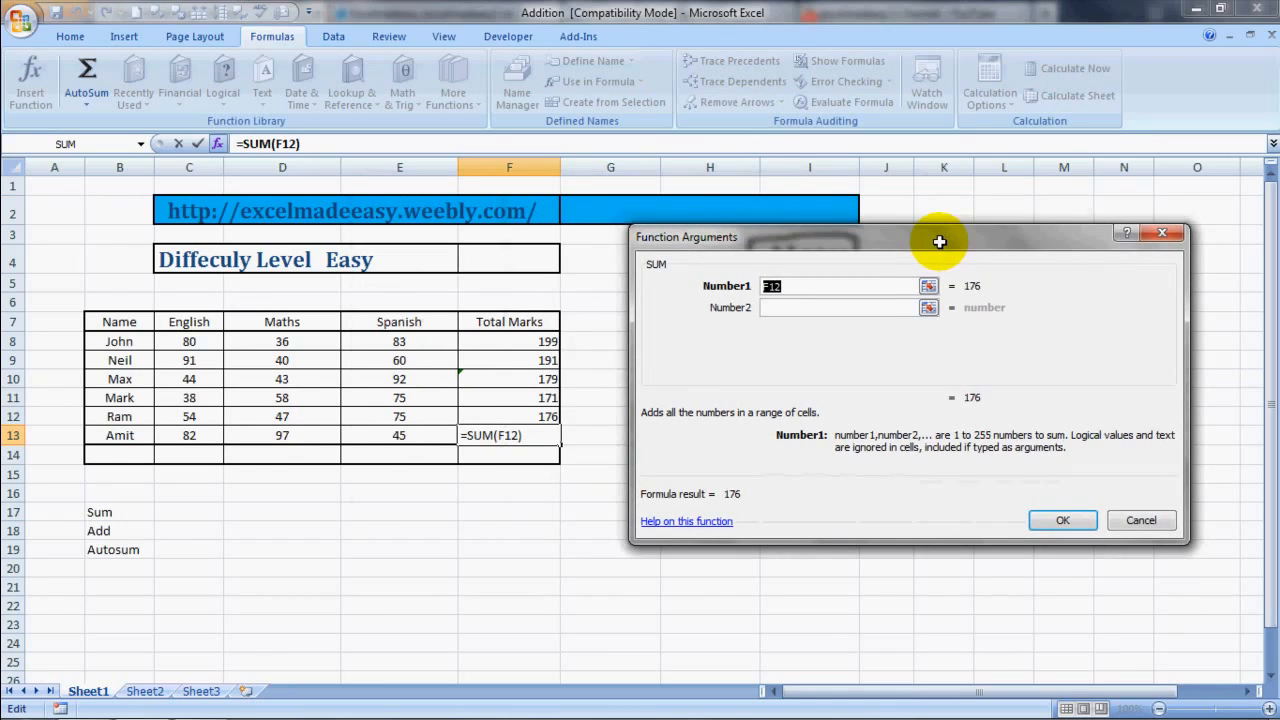
pyautogui.click(186, 434)
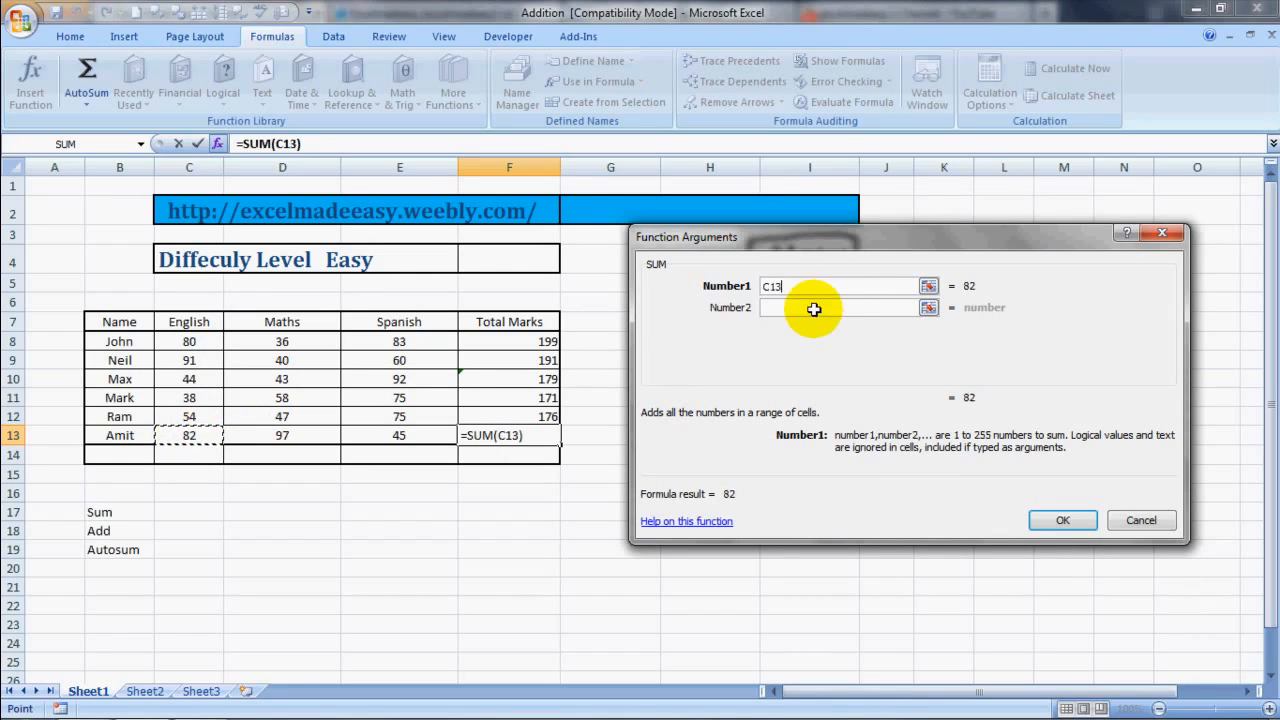
pyautogui.click(782, 308)
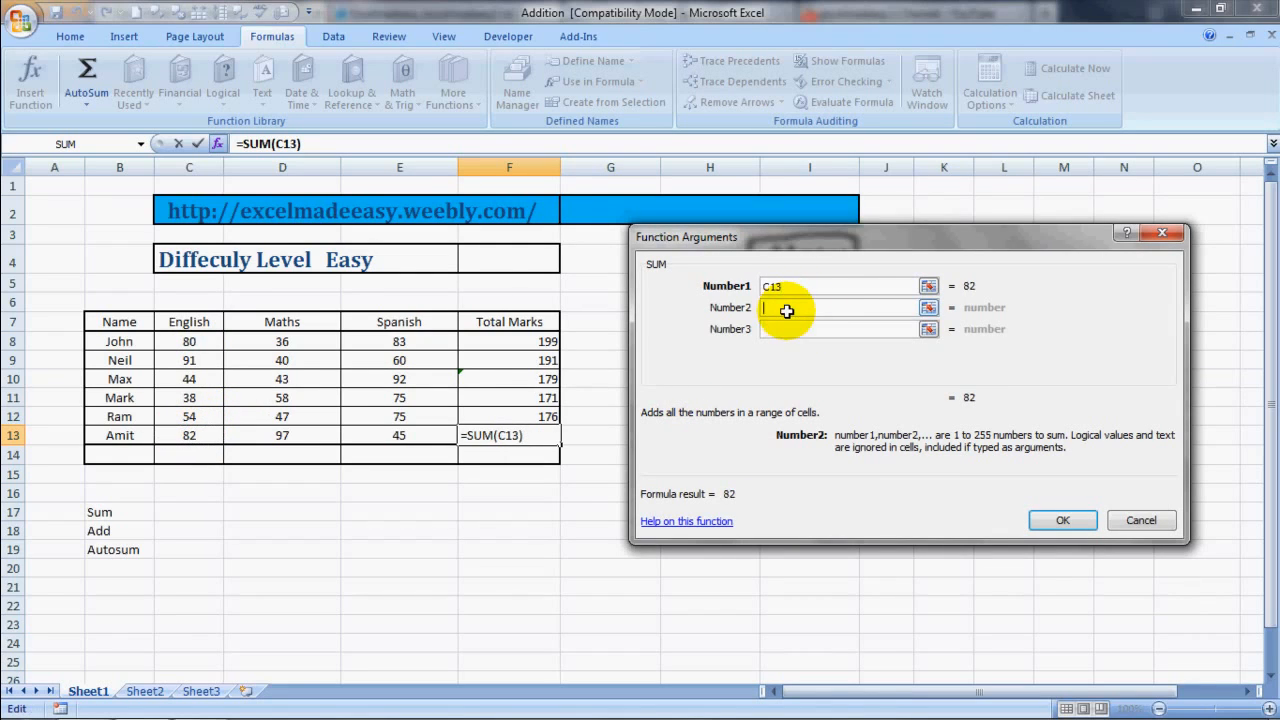
pyautogui.click(283, 434)
pyautogui.click(775, 329)
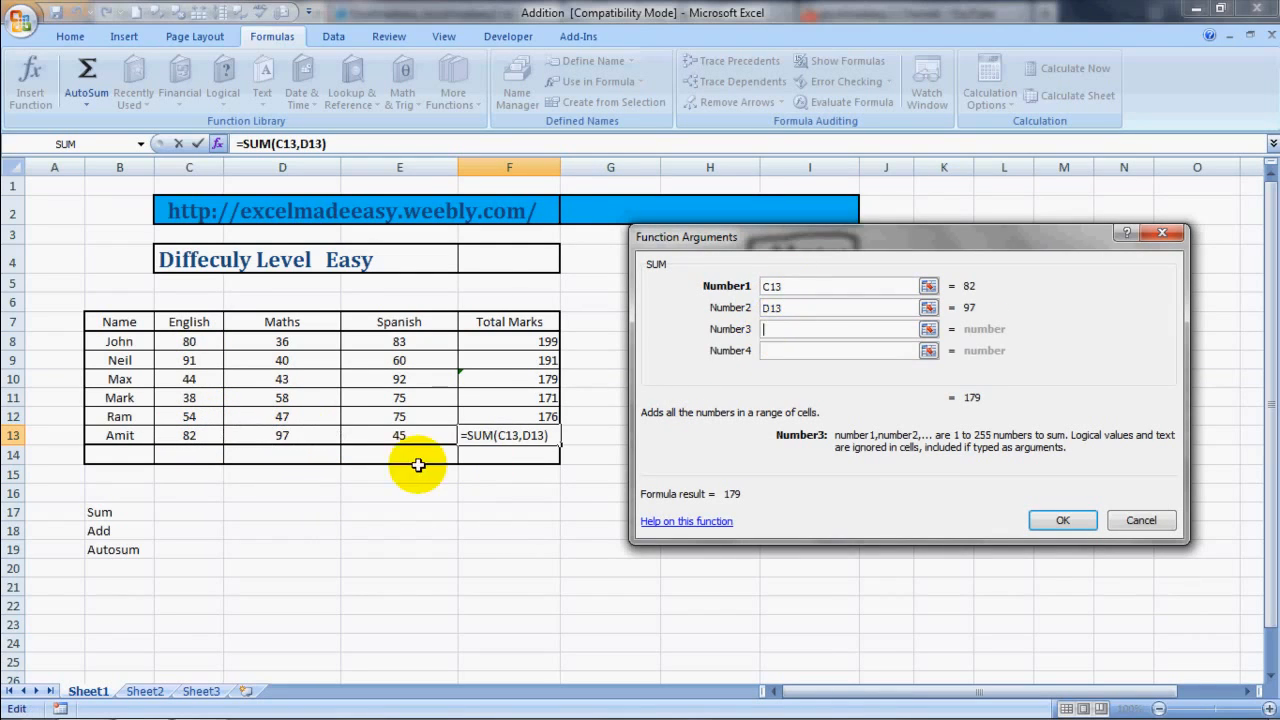
pyautogui.click(420, 433)
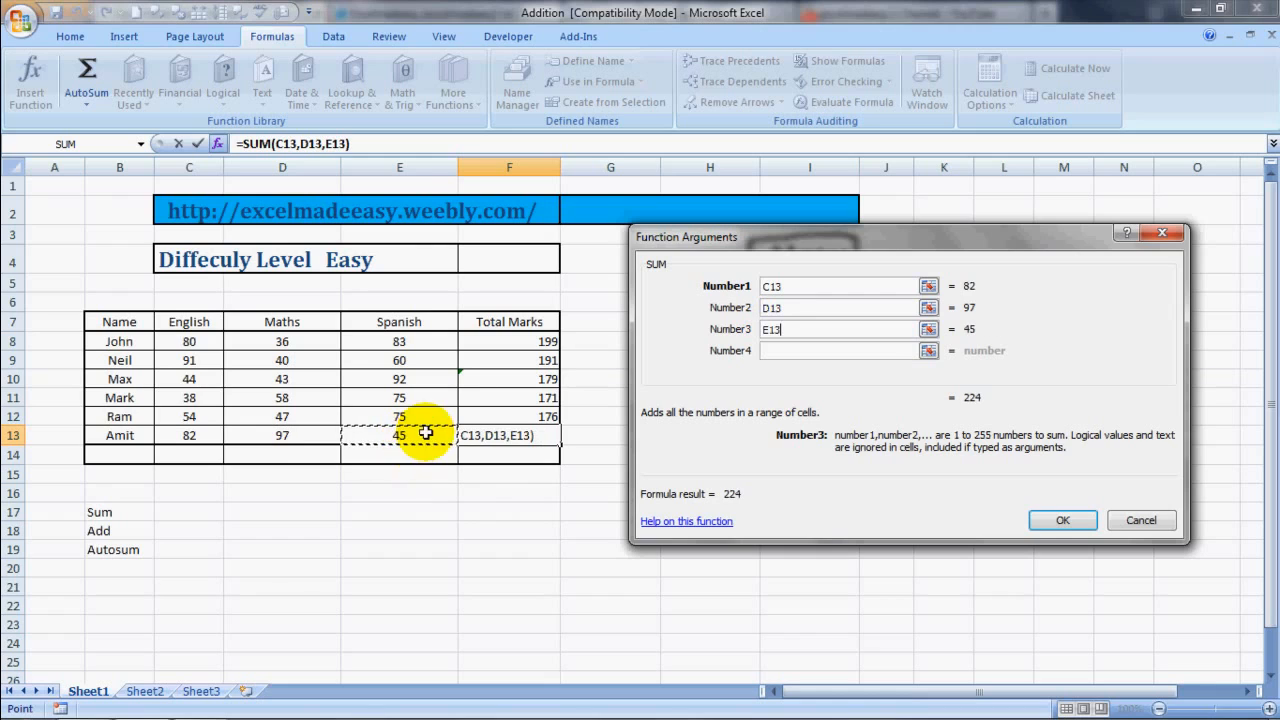
pyautogui.click(1057, 517)
pyautogui.click(773, 549)
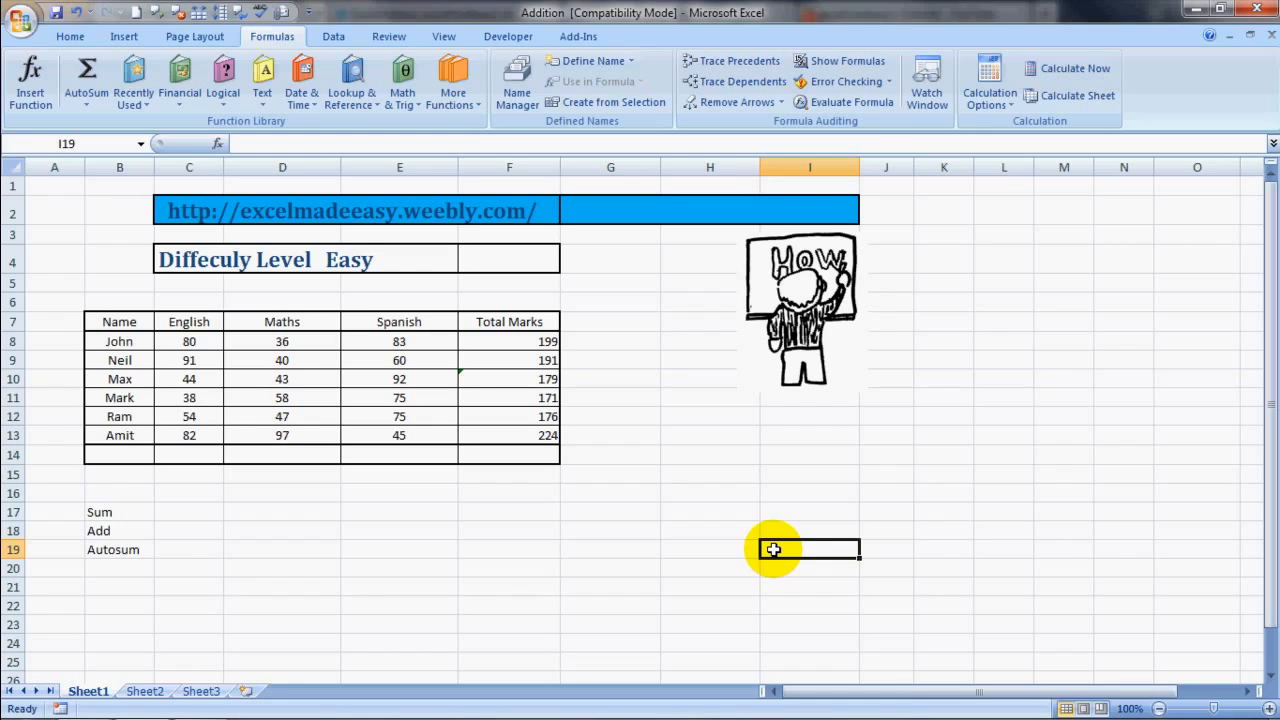
pyautogui.press('Left')
pyautogui.press('Left')
pyautogui.press('Left')
pyautogui.press('Left')
pyautogui.press('Left')
pyautogui.press('Up')
pyautogui.press('Up')
pyautogui.press('Up')
pyautogui.press('Up')
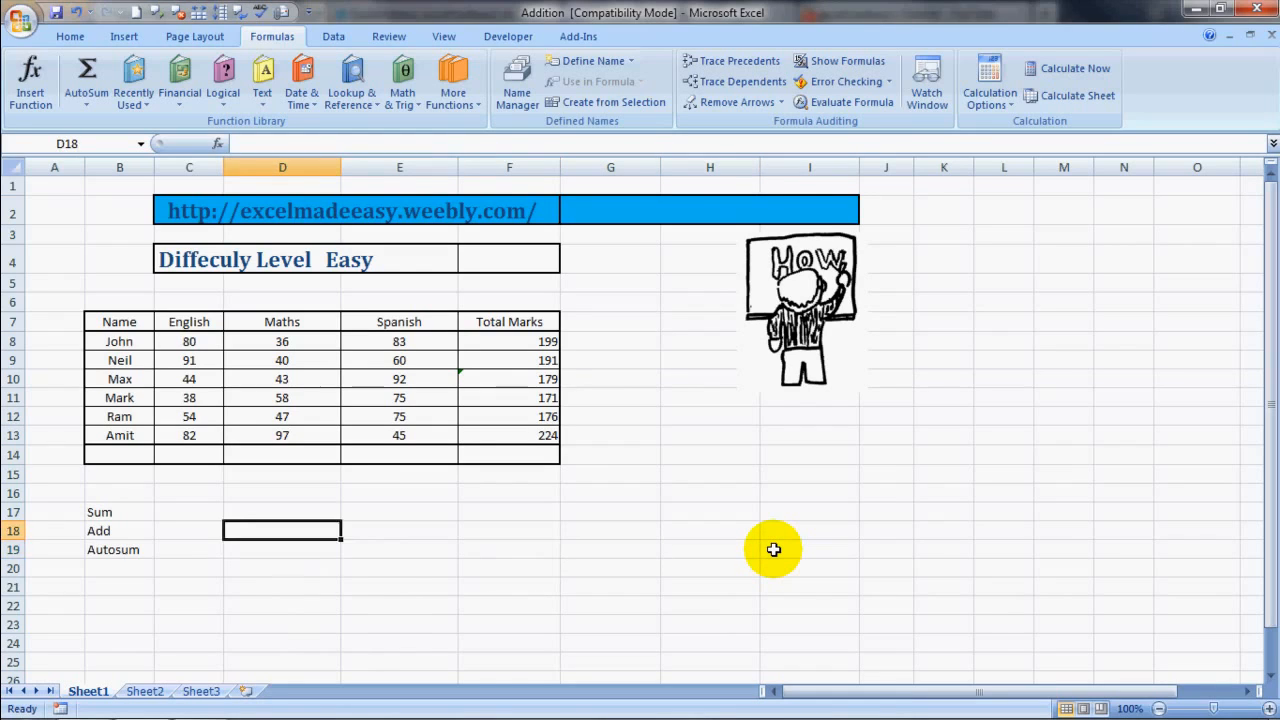
# Step: Use AutoSum to total the Total Marks column in F14 and the Spanish column in E14
pyautogui.click(520, 454)
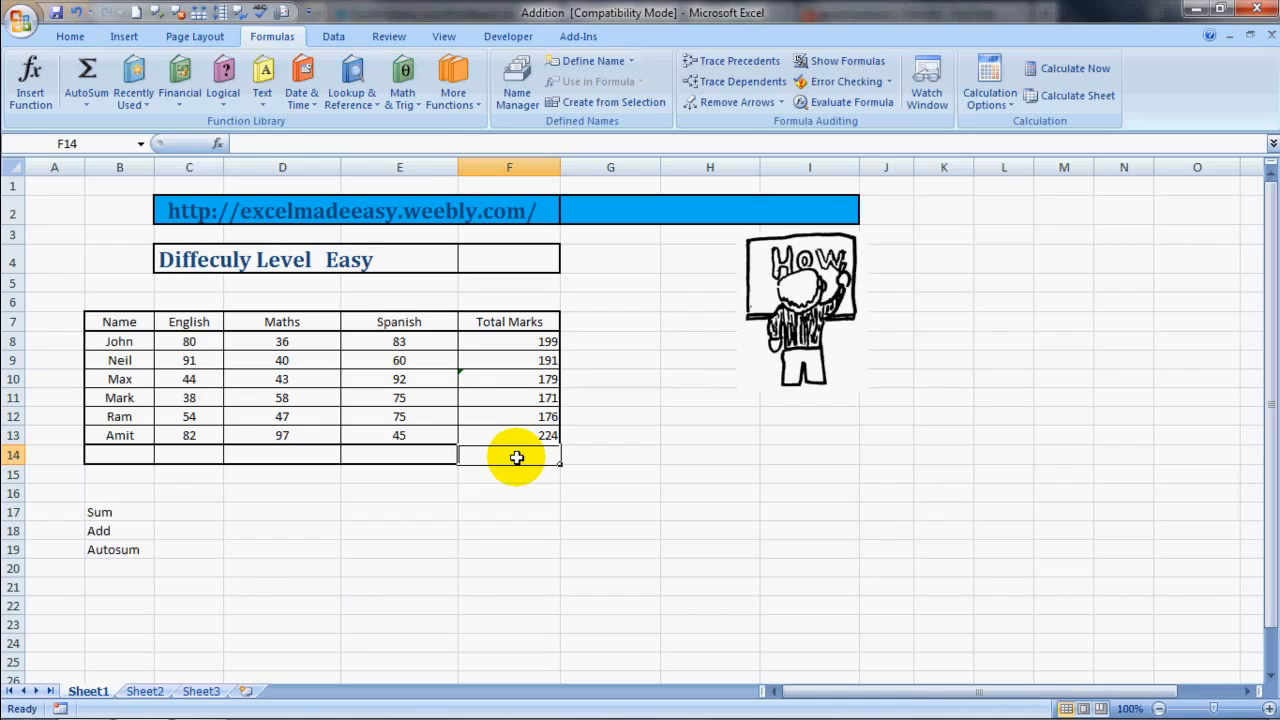
pyautogui.hotkey('alt', '=')
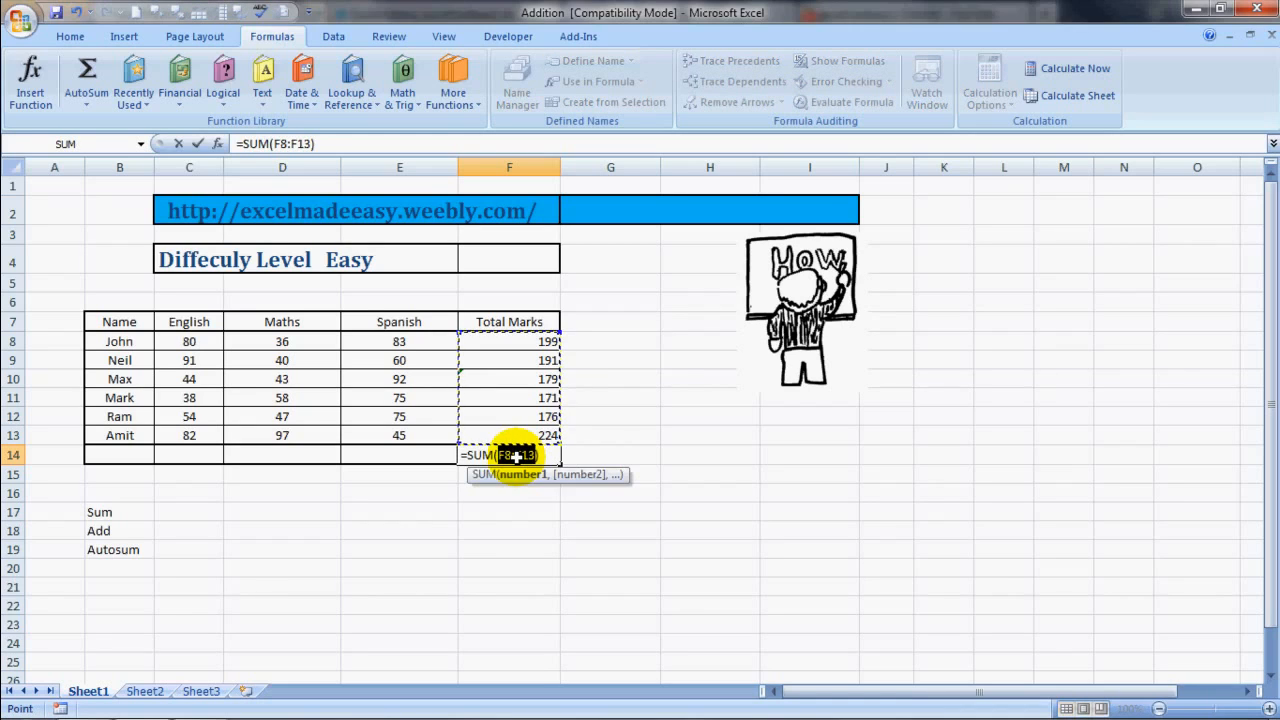
pyautogui.press('Return')
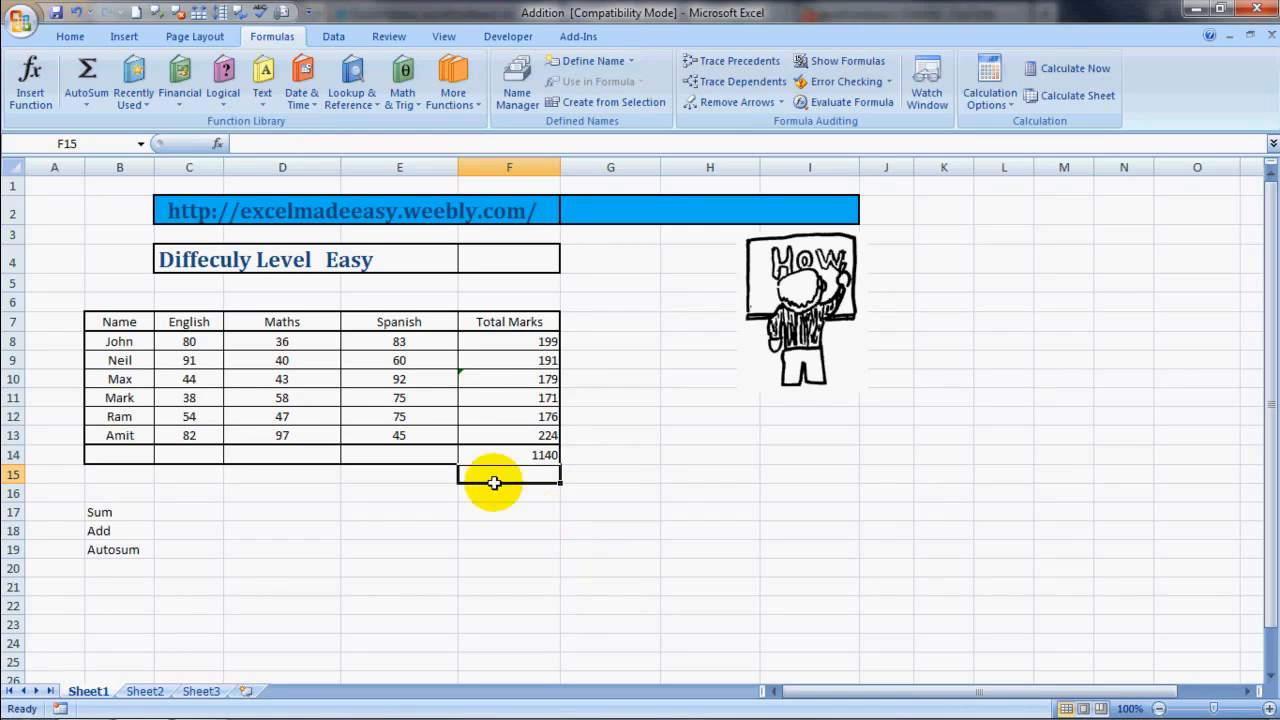
pyautogui.click(408, 456)
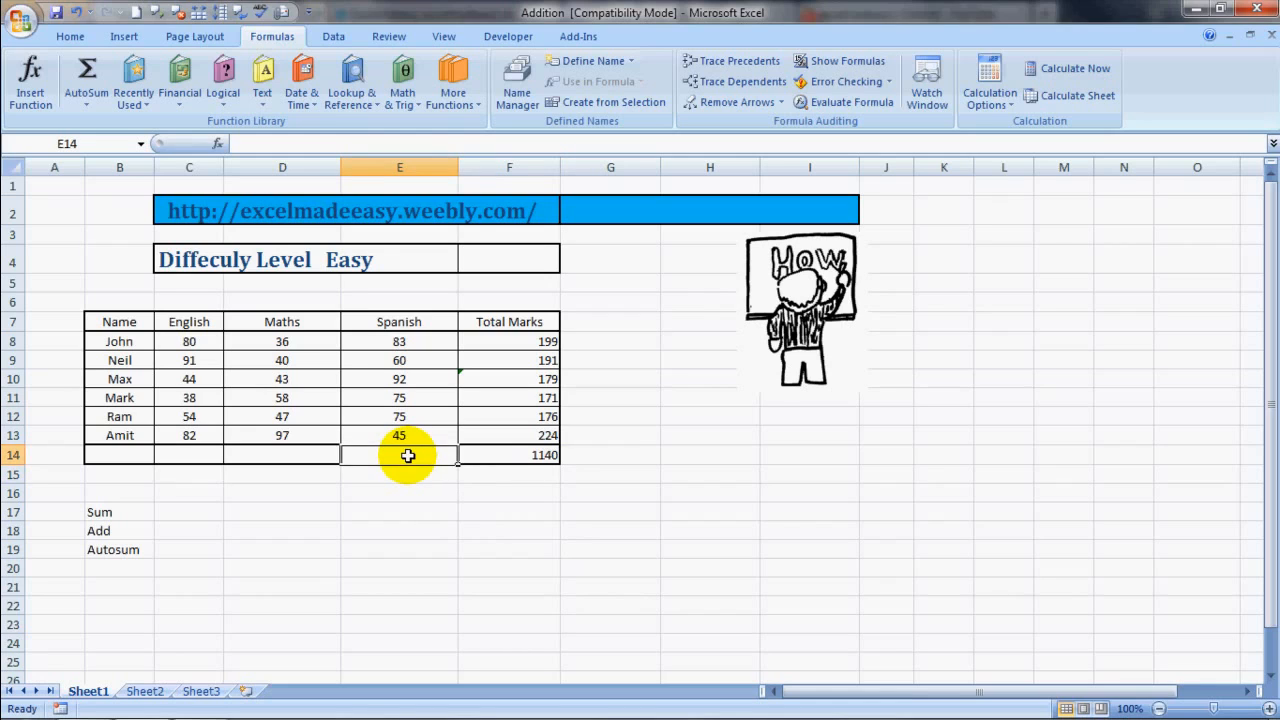
pyautogui.hotkey('alt', '=')
pyautogui.press('Return')
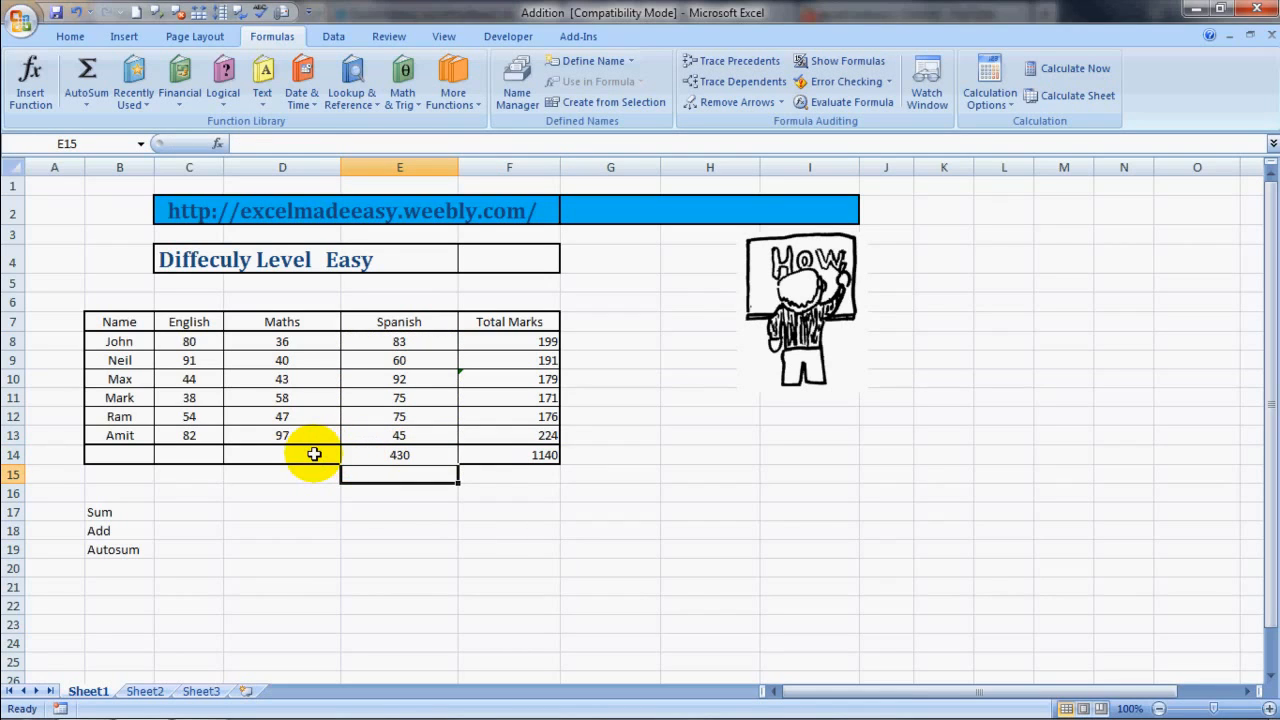
# Step: Use AutoSum to total the Maths column in D14 and the English column in C14
pyautogui.click(314, 454)
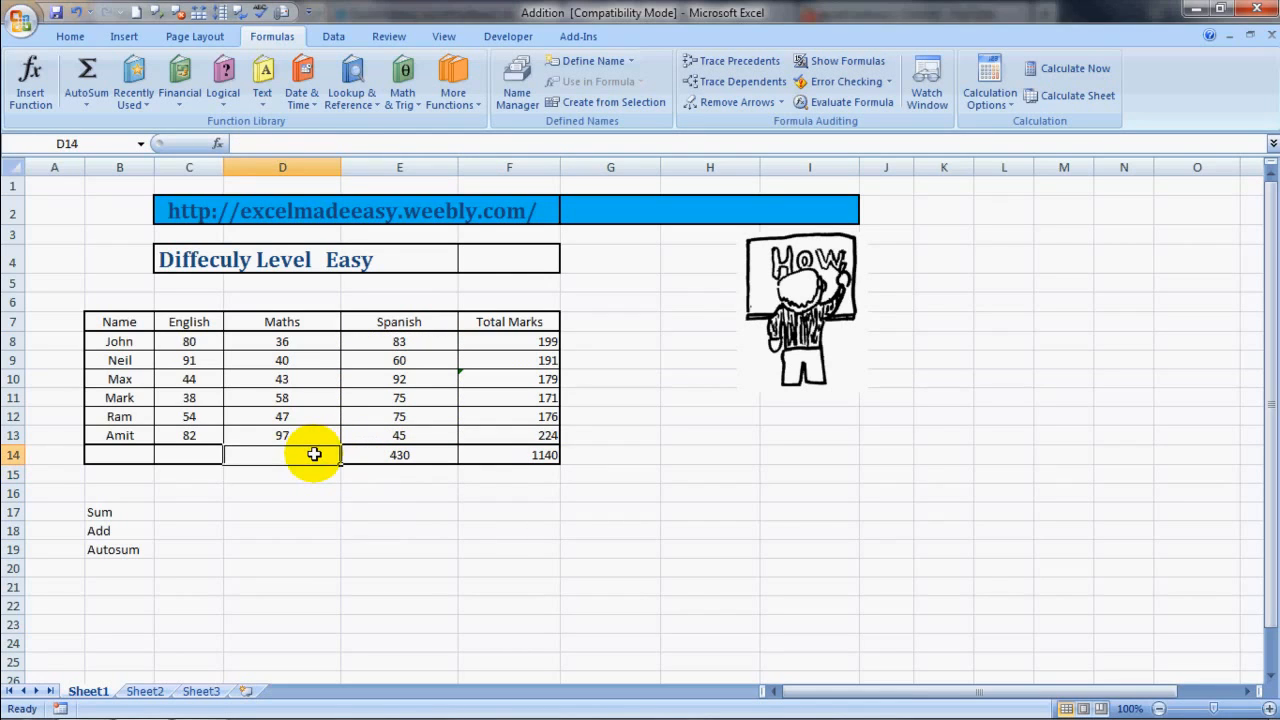
pyautogui.hotkey('alt', '=')
pyautogui.press('Return')
pyautogui.press('Left')
pyautogui.press('Up')
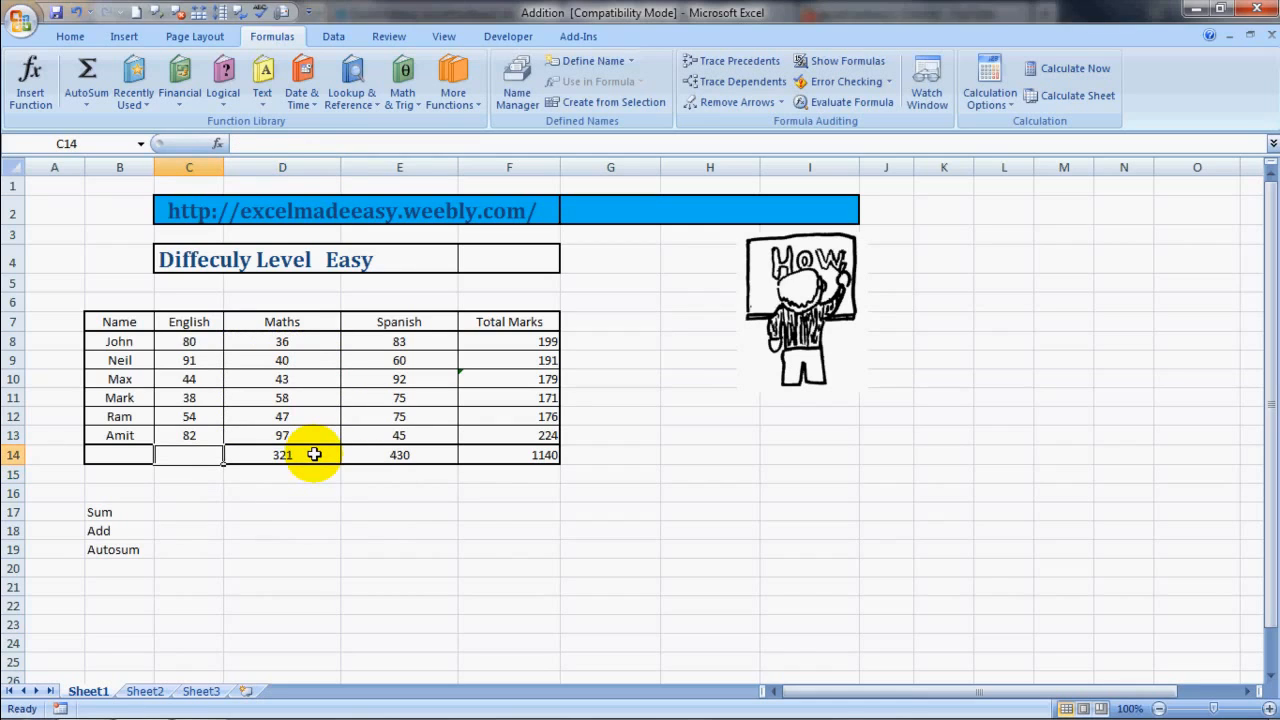
pyautogui.hotkey('alt', '=')
pyautogui.press('Return')
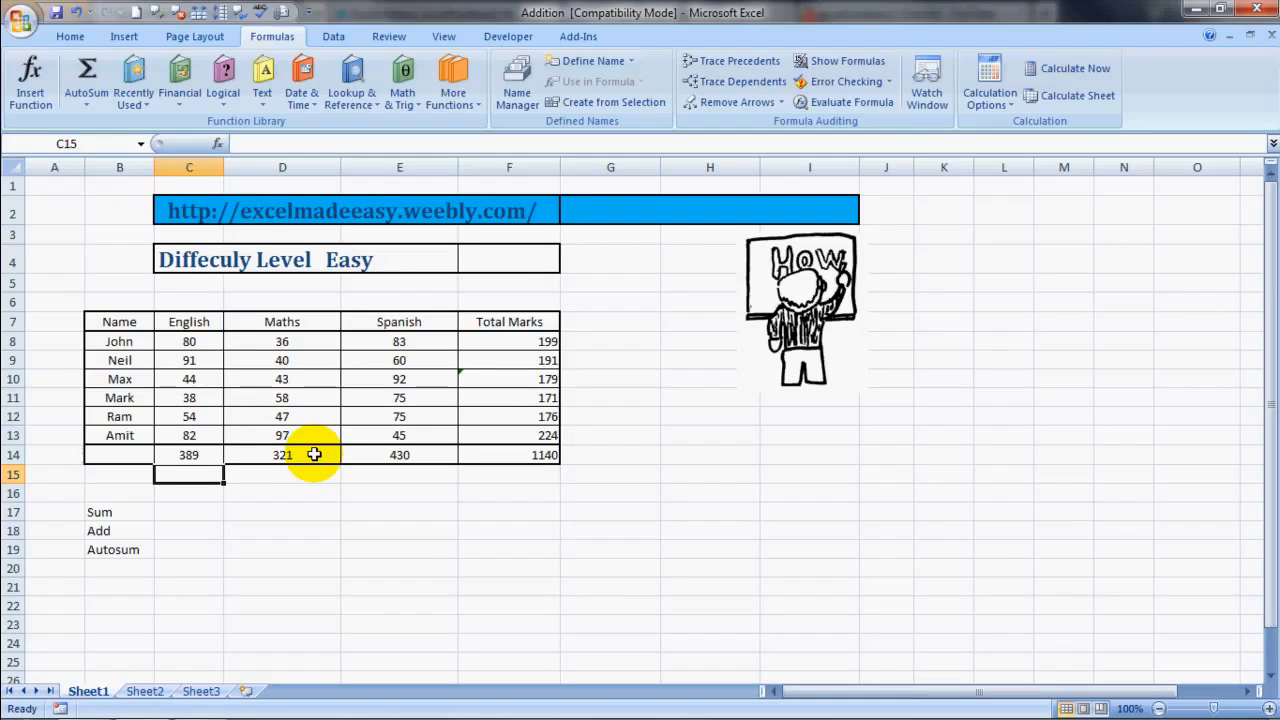
# Step: Switch to Firefox and look through the Excel Made Easy home page and its Twitter, Facebook and YouTube pages
pyautogui.hotkey('alt', 'Tab')
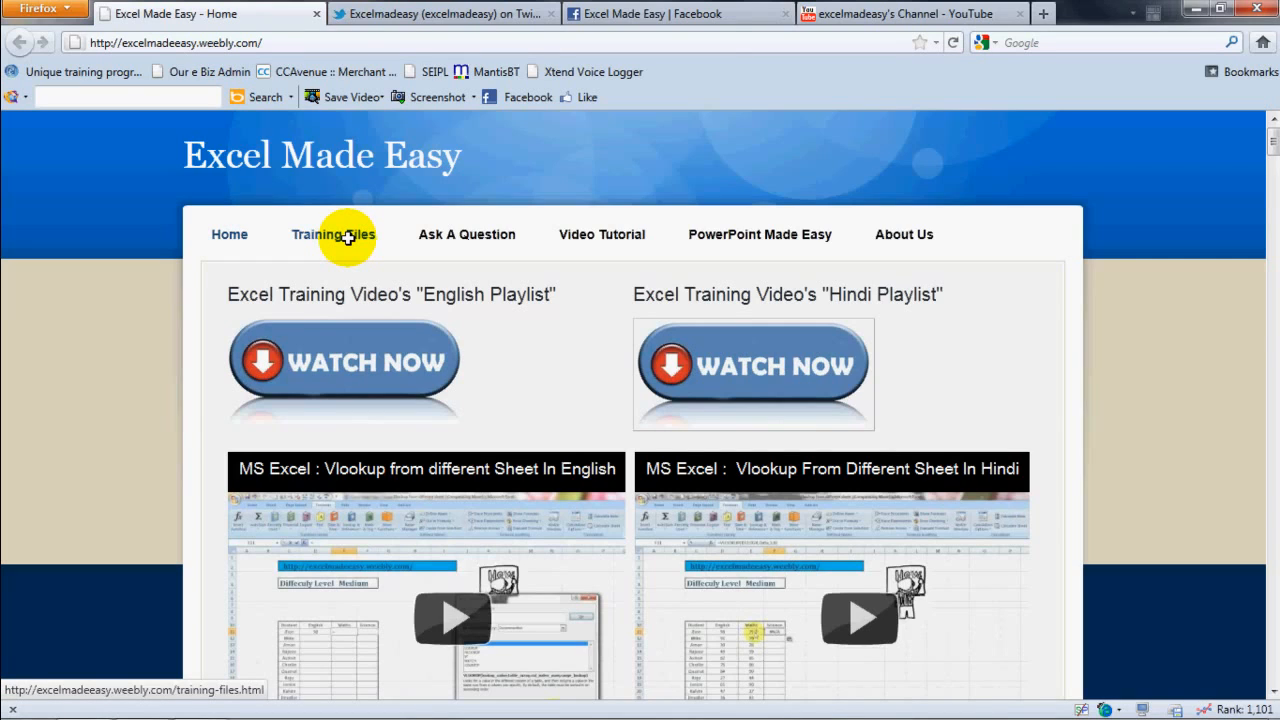
pyautogui.moveTo(1274, 134); pyautogui.dragTo(1272, 166)
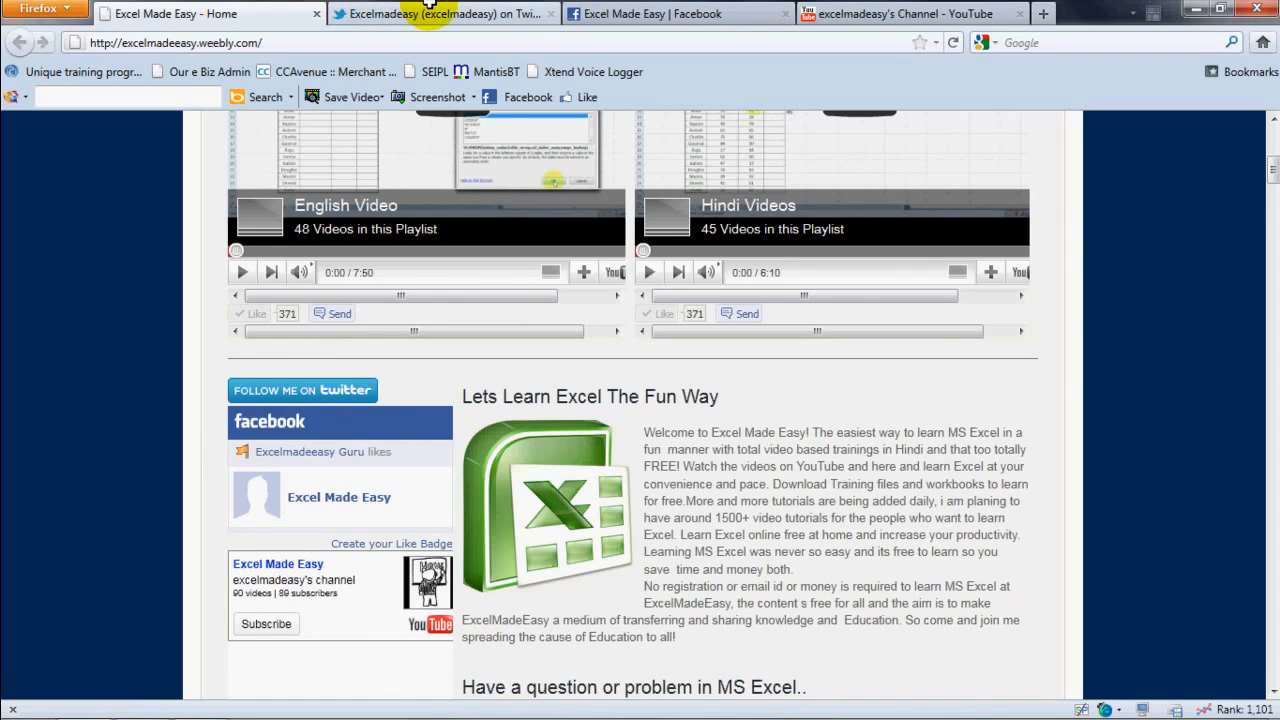
pyautogui.click(430, 12)
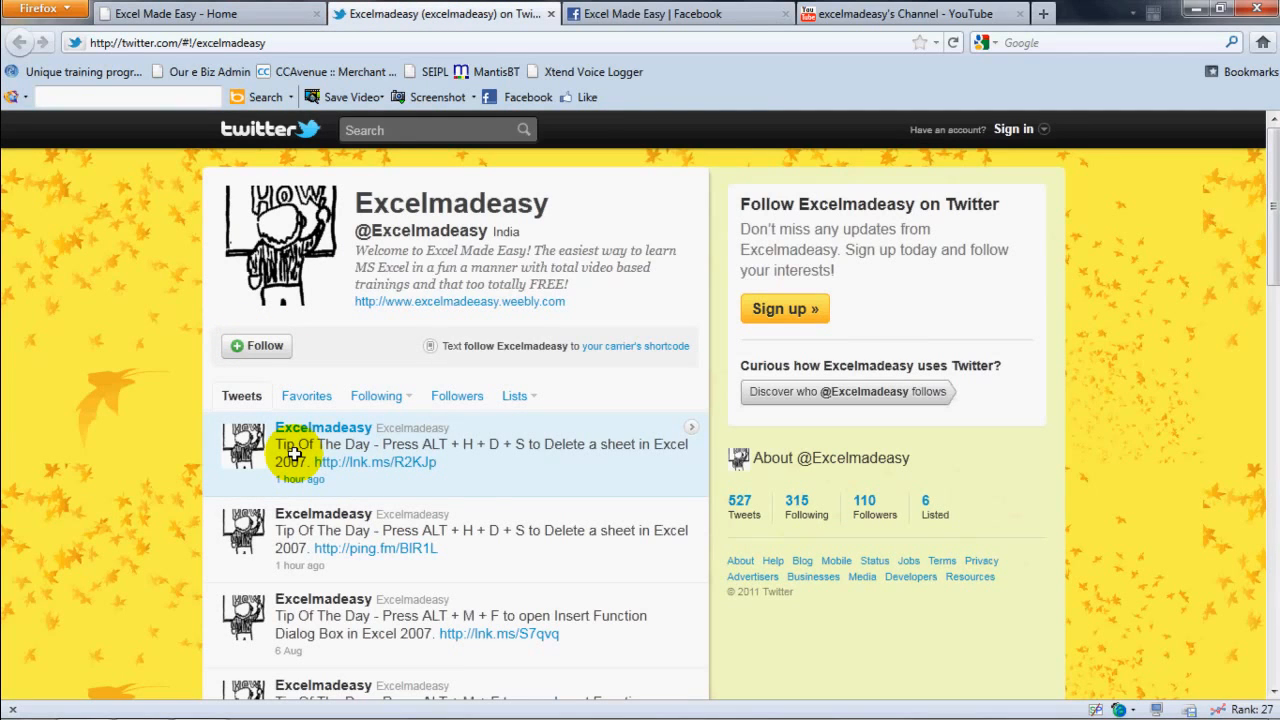
pyautogui.click(281, 21)
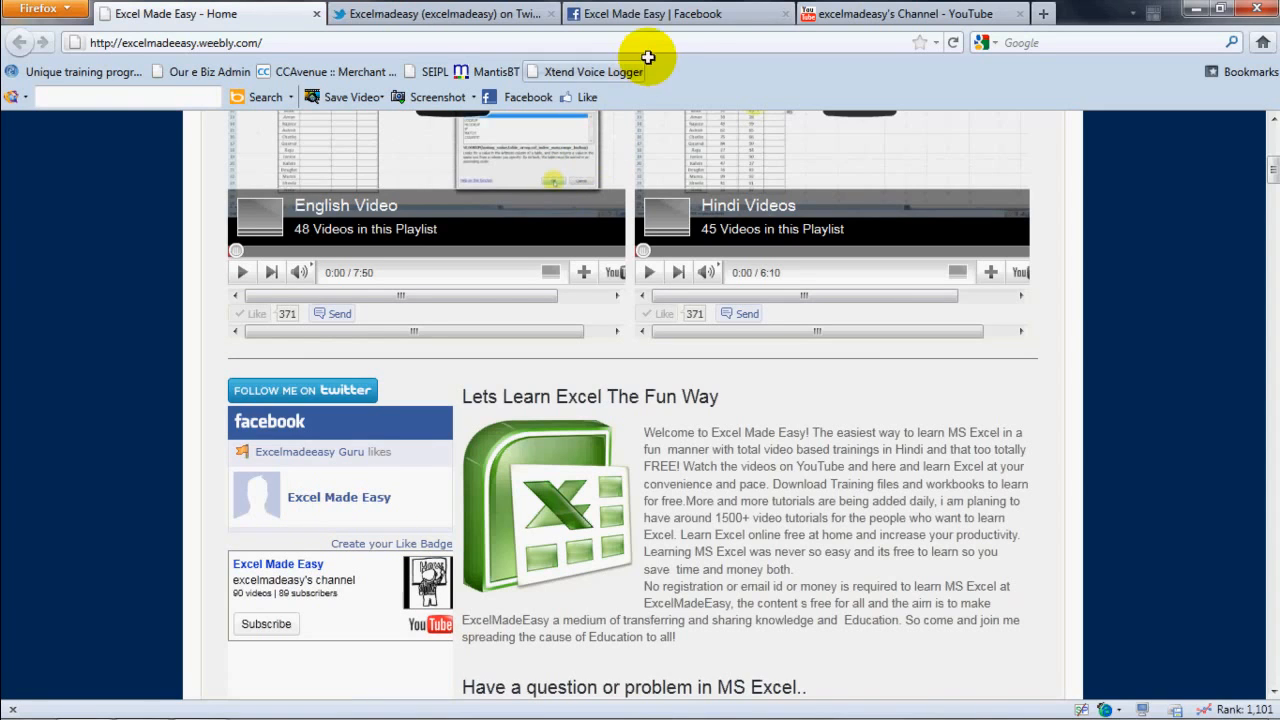
pyautogui.click(674, 11)
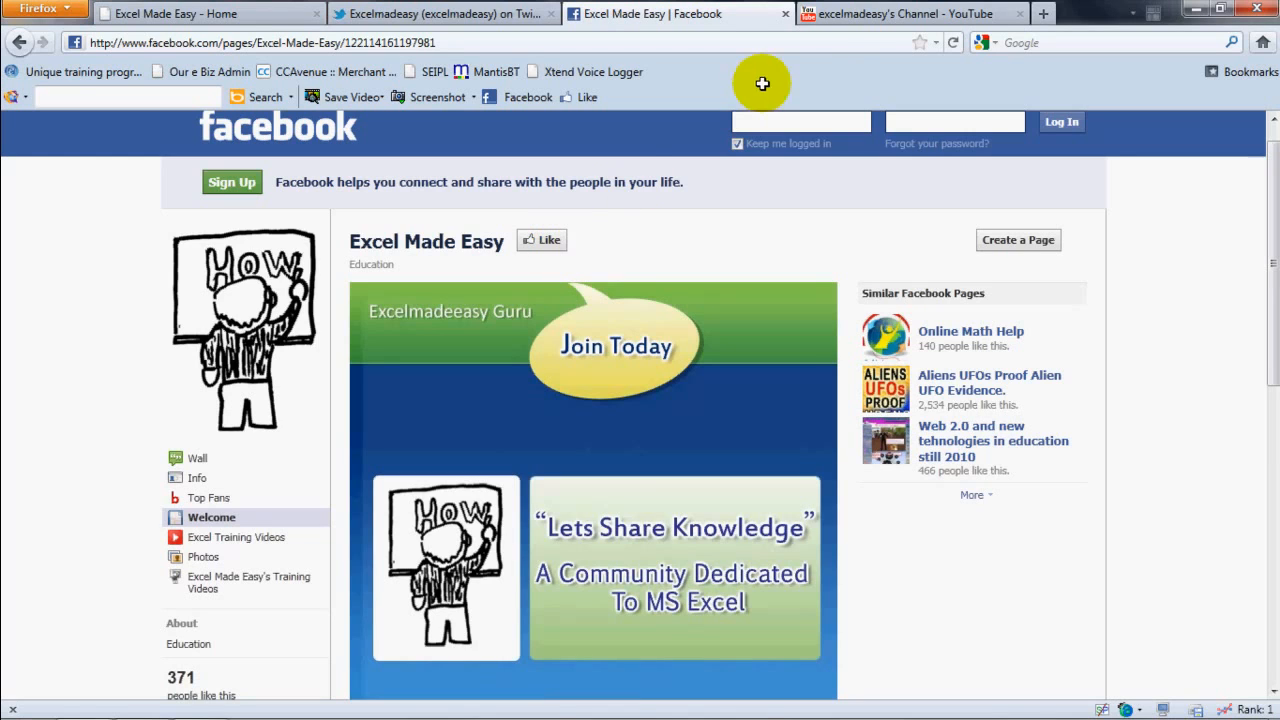
pyautogui.click(888, 12)
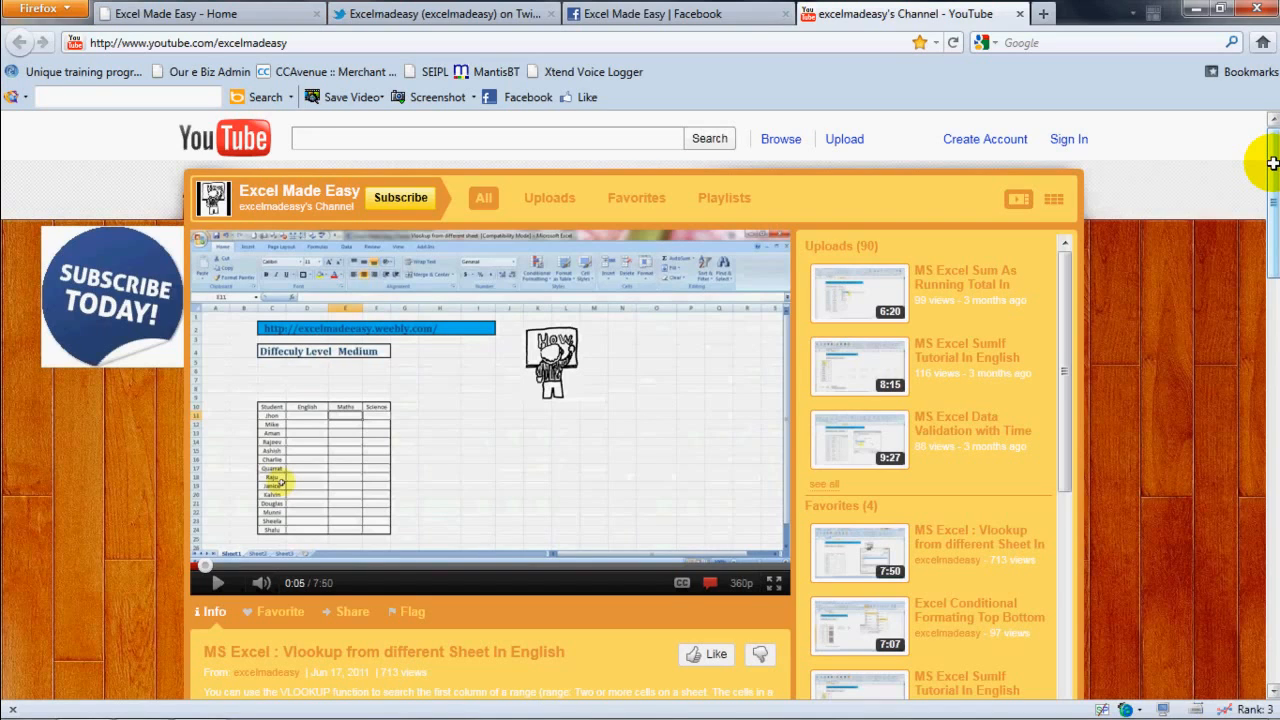
# Step: Switch to the Average Tutorial workbook in Excel and examine the Zone, Sales Unit and Sales Amount headers
pyautogui.hotkey('alt', 'Tab')
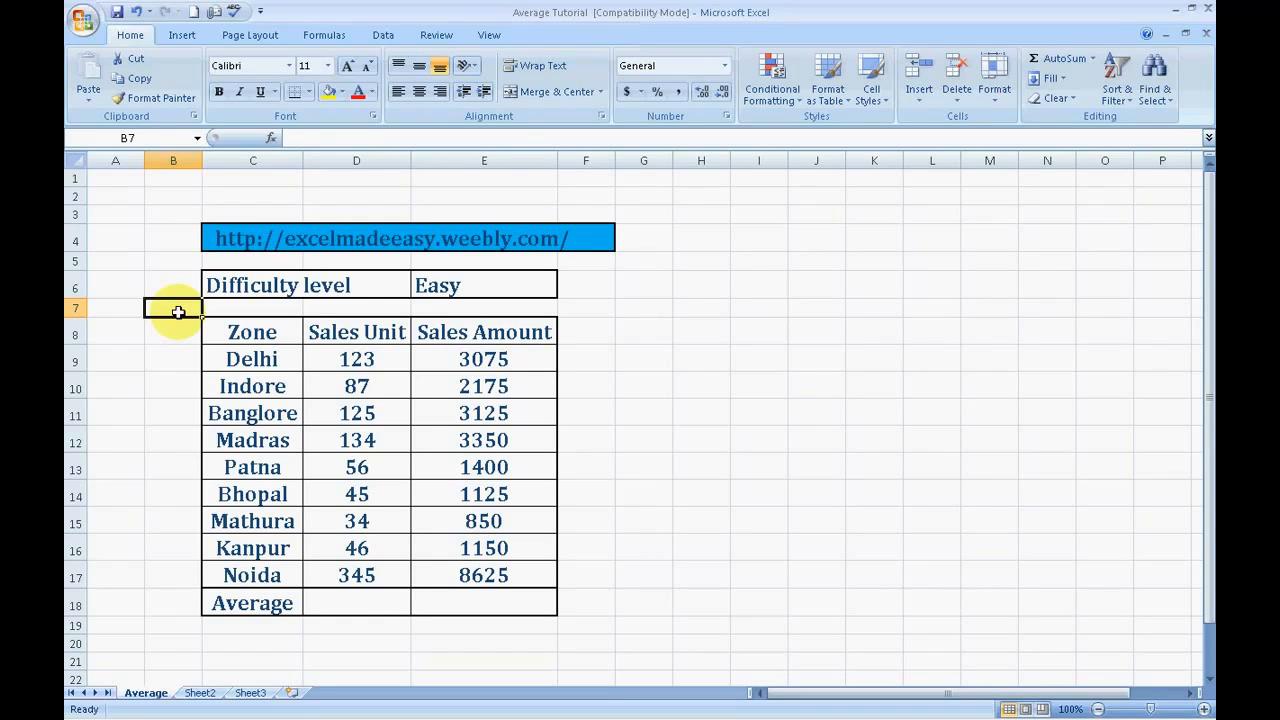
pyautogui.press('Right')
pyautogui.press('Right')
pyautogui.press('Right')
pyautogui.press('Down')
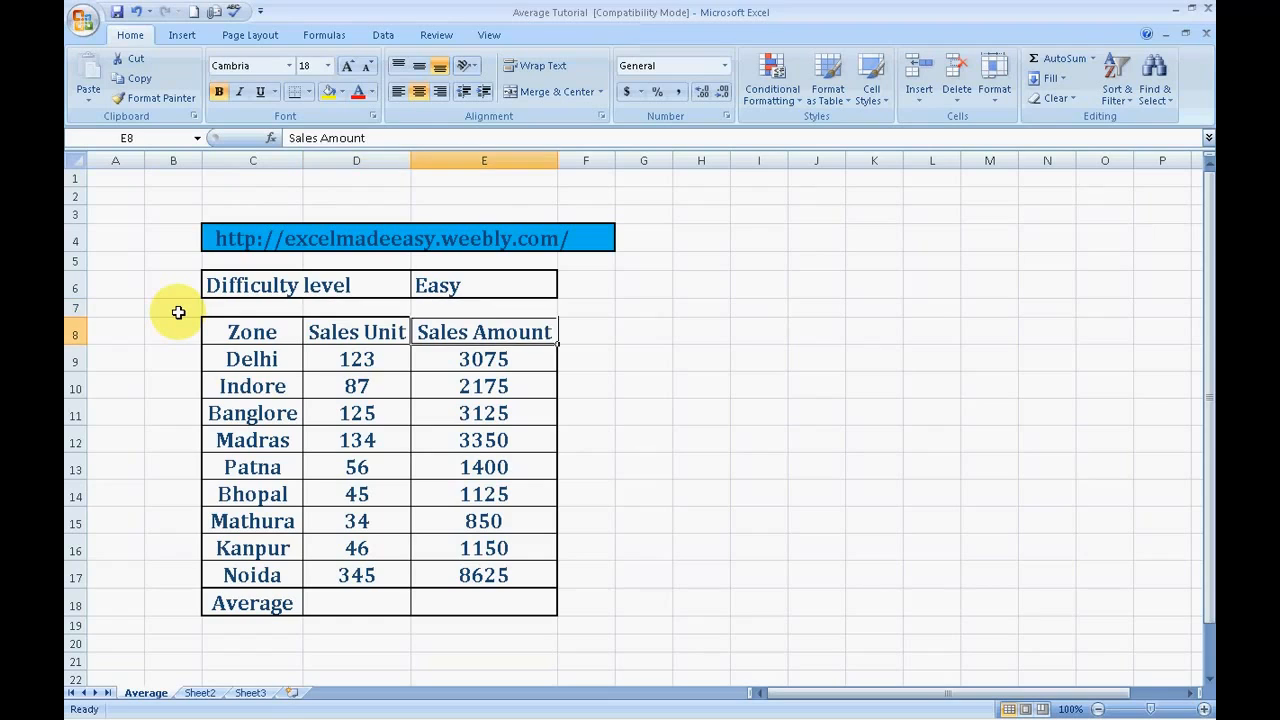
pyautogui.press('Left')
pyautogui.press('Down')
pyautogui.press('Left')
pyautogui.press('Up')
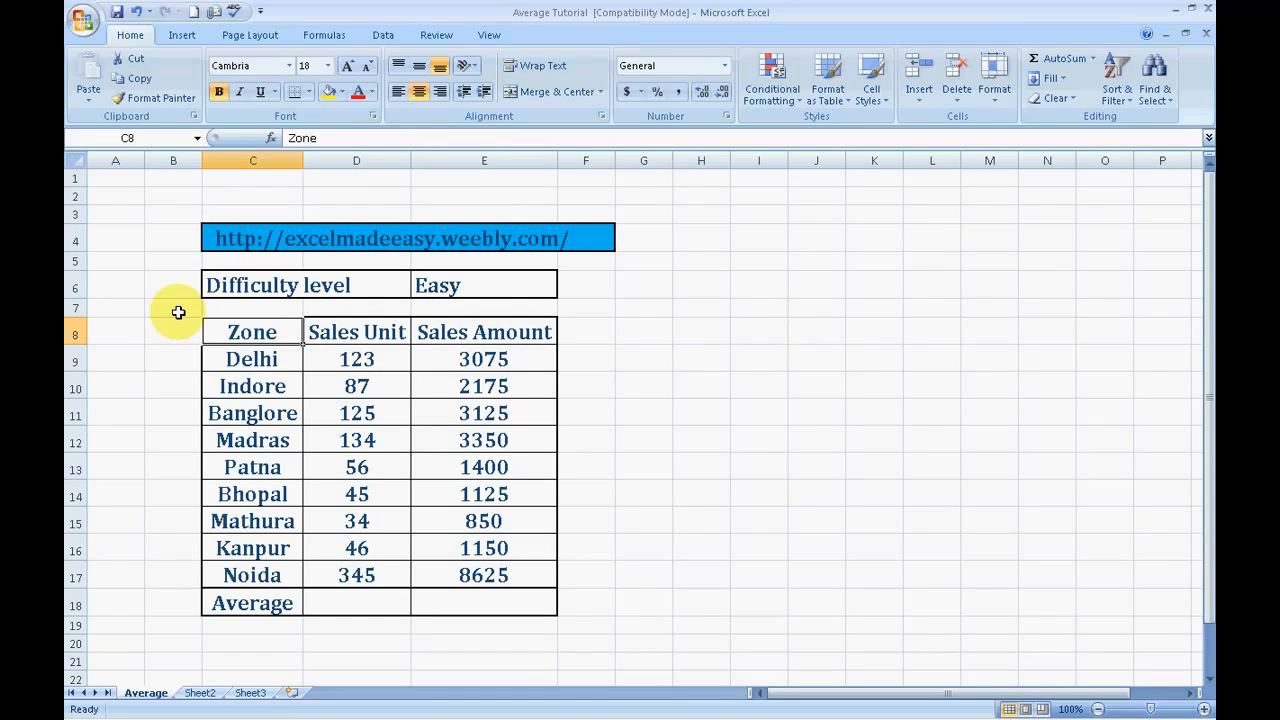
# Step: Examine the zone names listed under the Zone header in column C
pyautogui.press('Down')
pyautogui.press('Down')
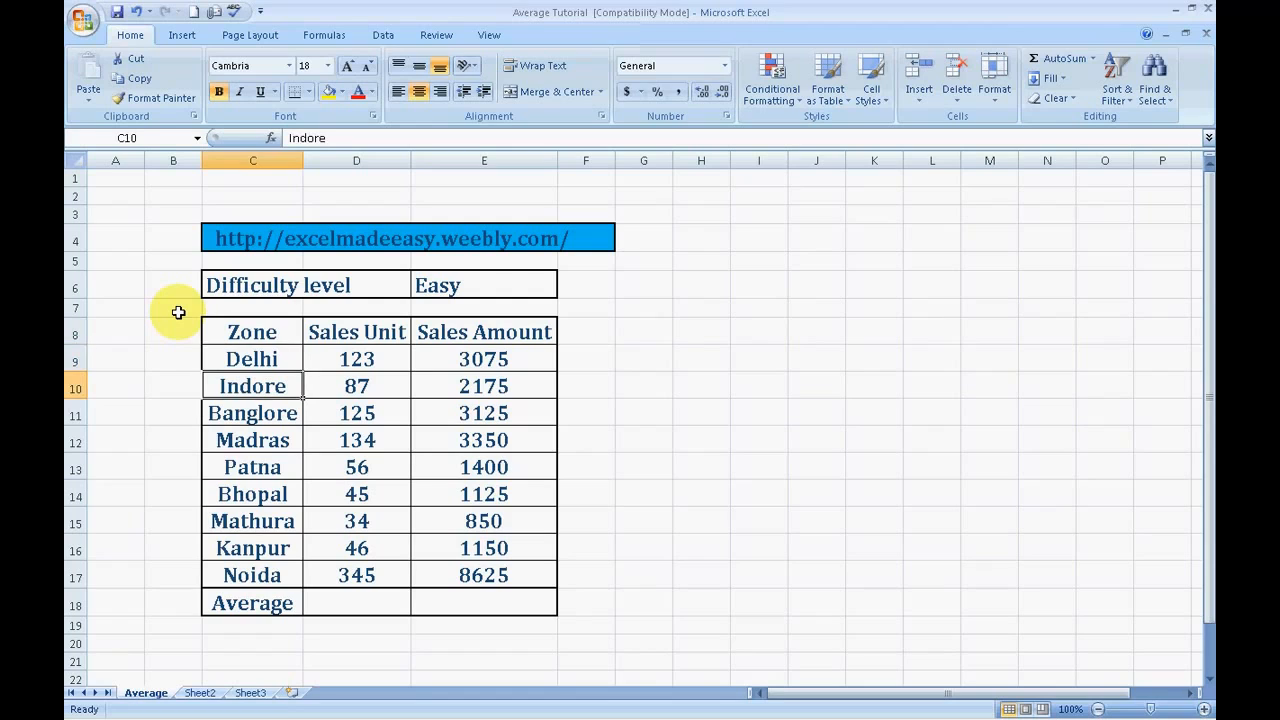
pyautogui.press('Up')
pyautogui.press('Down')
pyautogui.press('Down')
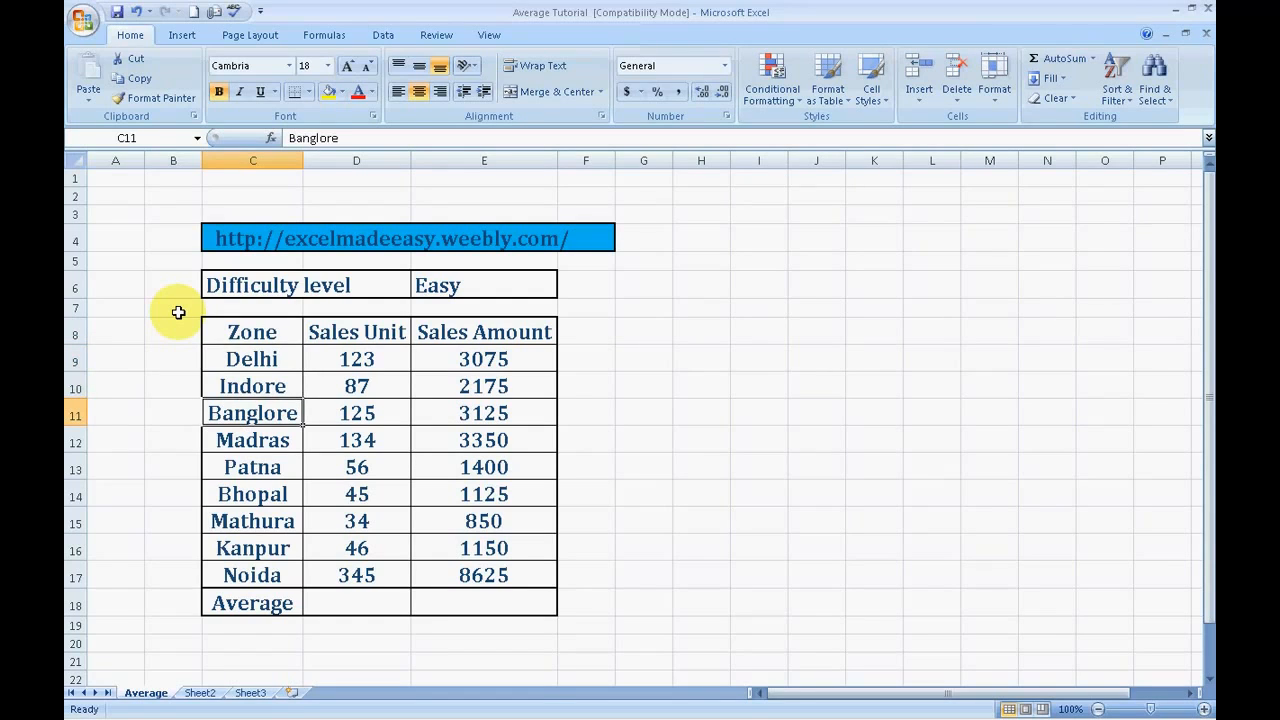
pyautogui.press('Down')
pyautogui.press('Down')
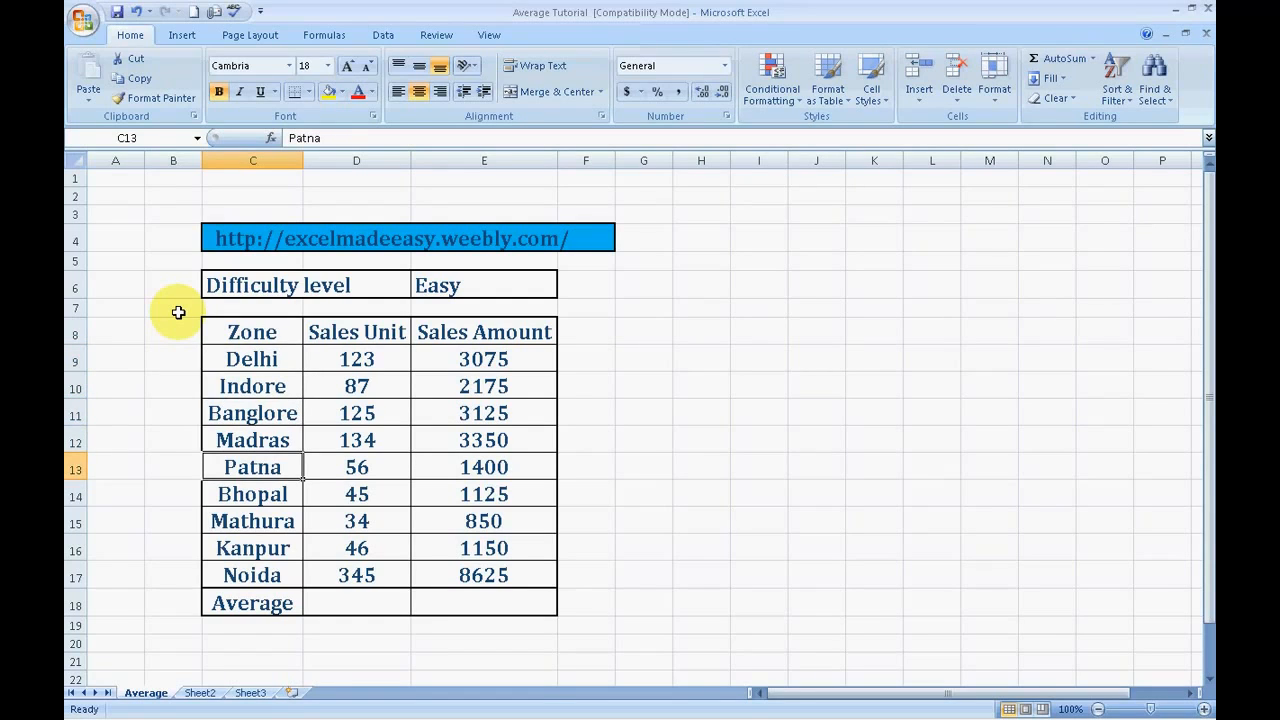
pyautogui.press('Down')
pyautogui.press('Down')
pyautogui.press('Down')
pyautogui.press('Down')
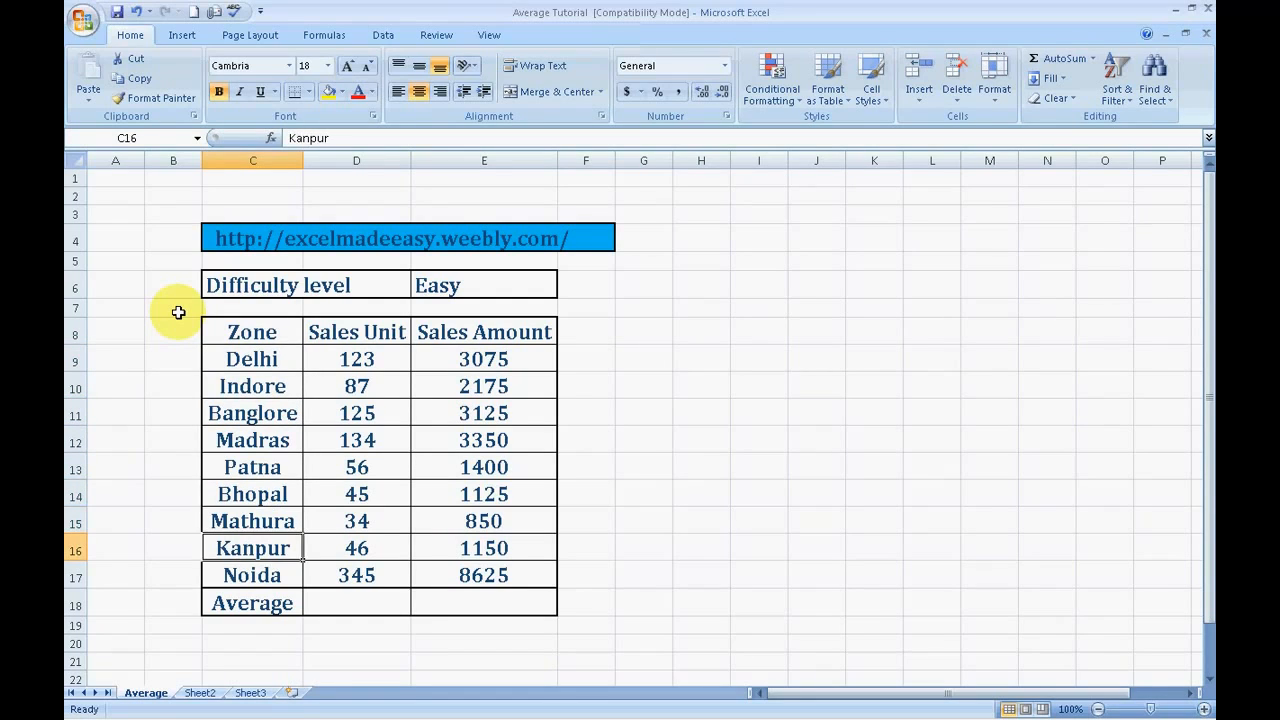
pyautogui.press('Up')
pyautogui.press('Up')
pyautogui.press('Up')
pyautogui.press('Up')
pyautogui.press('Up')
pyautogui.press('Up')
pyautogui.press('Up')
pyautogui.press('Up')
pyautogui.press('Up')
# Step: Examine the Sales Unit header and the unit figures for the zones in column D
pyautogui.press('Right')
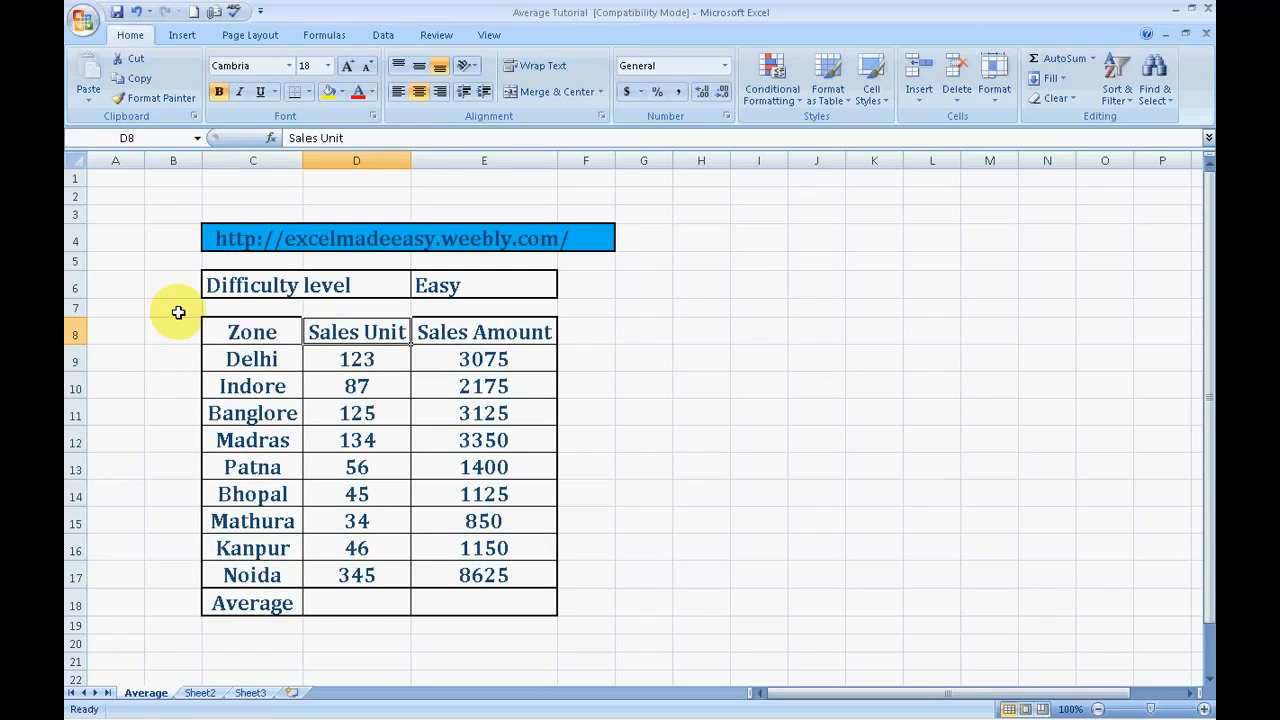
pyautogui.press('Down')
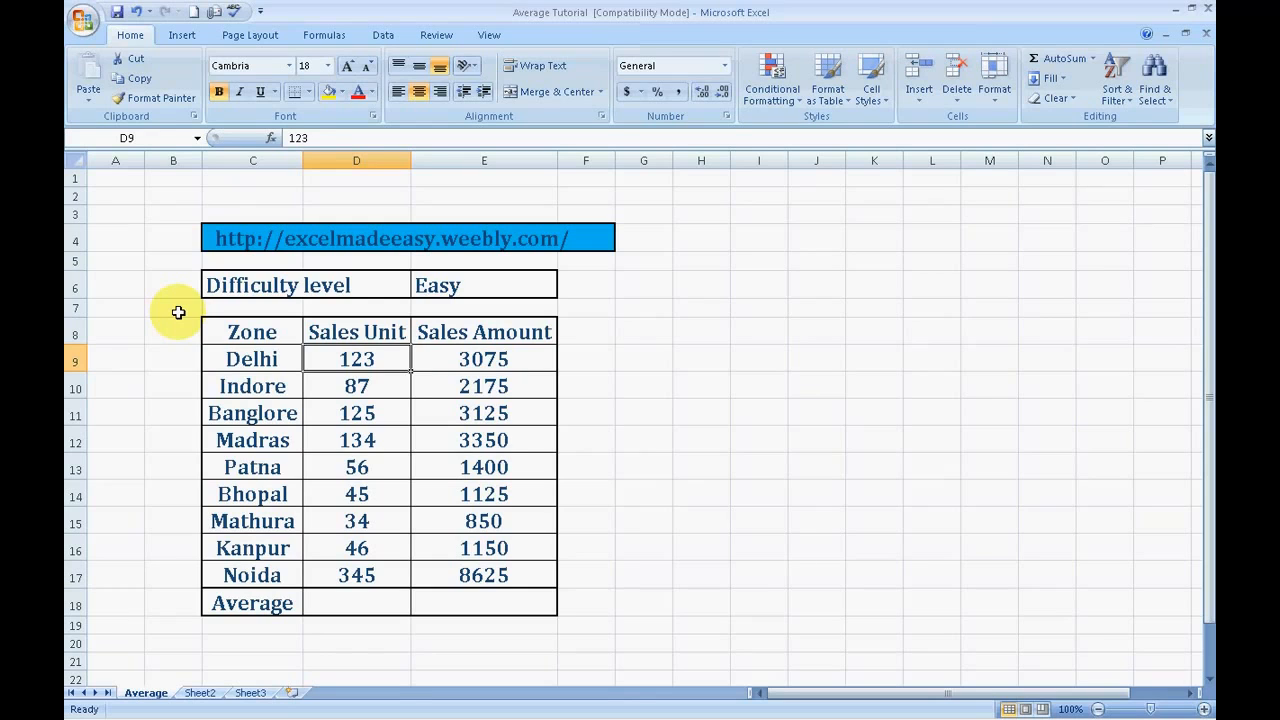
pyautogui.press('Down')
pyautogui.press('Down')
pyautogui.press('Down')
pyautogui.press('Down')
pyautogui.press('Up')
pyautogui.press('Up')
pyautogui.press('Up')
pyautogui.press('Up')
pyautogui.press('Up')
# Step: Examine the Sales Amount header and the amounts down to the Noida row in column E
pyautogui.press('Right')
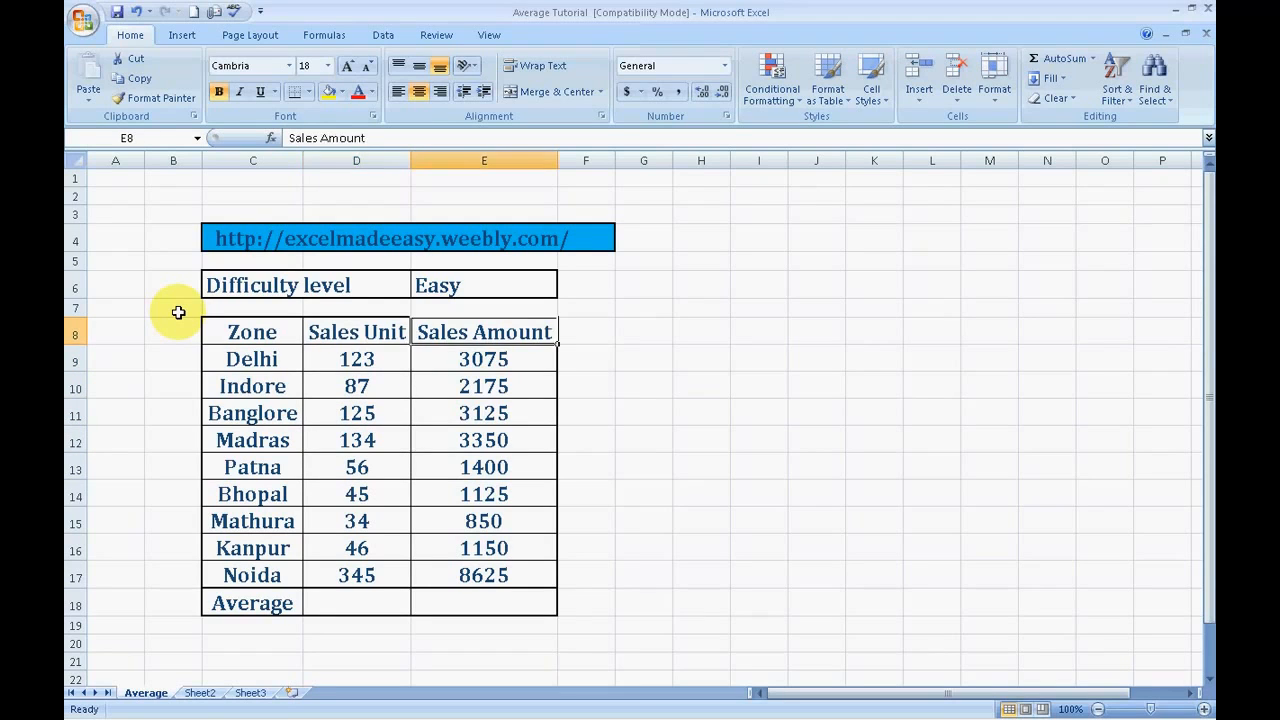
pyautogui.press('Down')
pyautogui.press('Down')
pyautogui.press('Down')
pyautogui.press('Down')
pyautogui.press('Down')
pyautogui.press('Down')
pyautogui.press('Down')
pyautogui.press('Down')
pyautogui.press('Down')
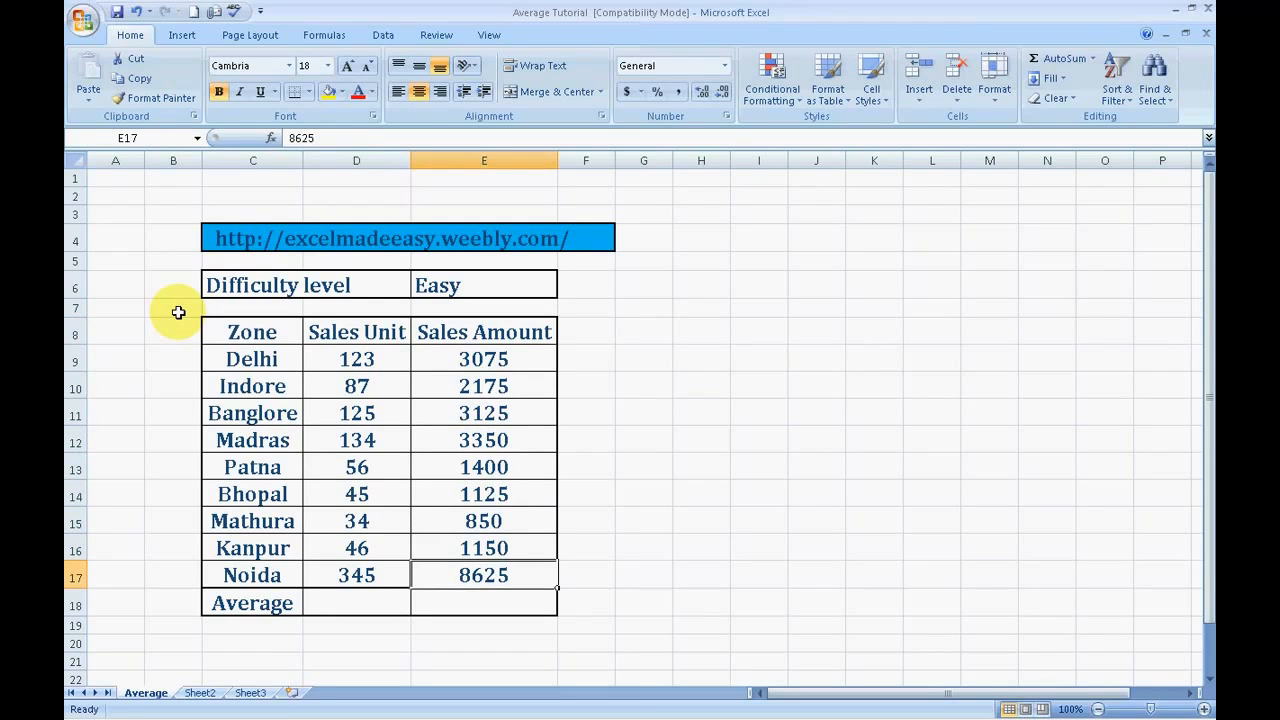
# Step: Review the Kanpur and Noida rows and the Sales Unit and Sales Amount cells of the Average row
pyautogui.press('Left')
pyautogui.press('Right')
pyautogui.press('Up')
pyautogui.press('Up')
pyautogui.press('Left')
pyautogui.press('Left')
pyautogui.press('Down')
pyautogui.press('Down')
pyautogui.press('Right')
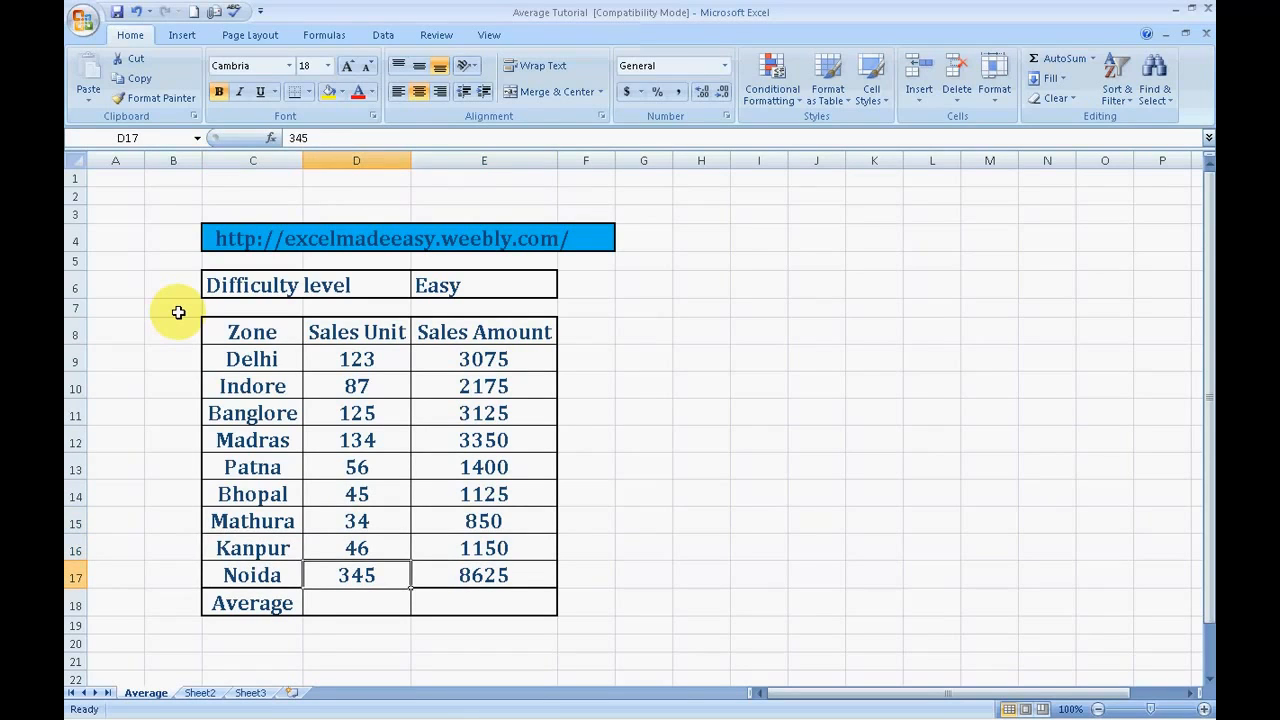
pyautogui.press('Down')
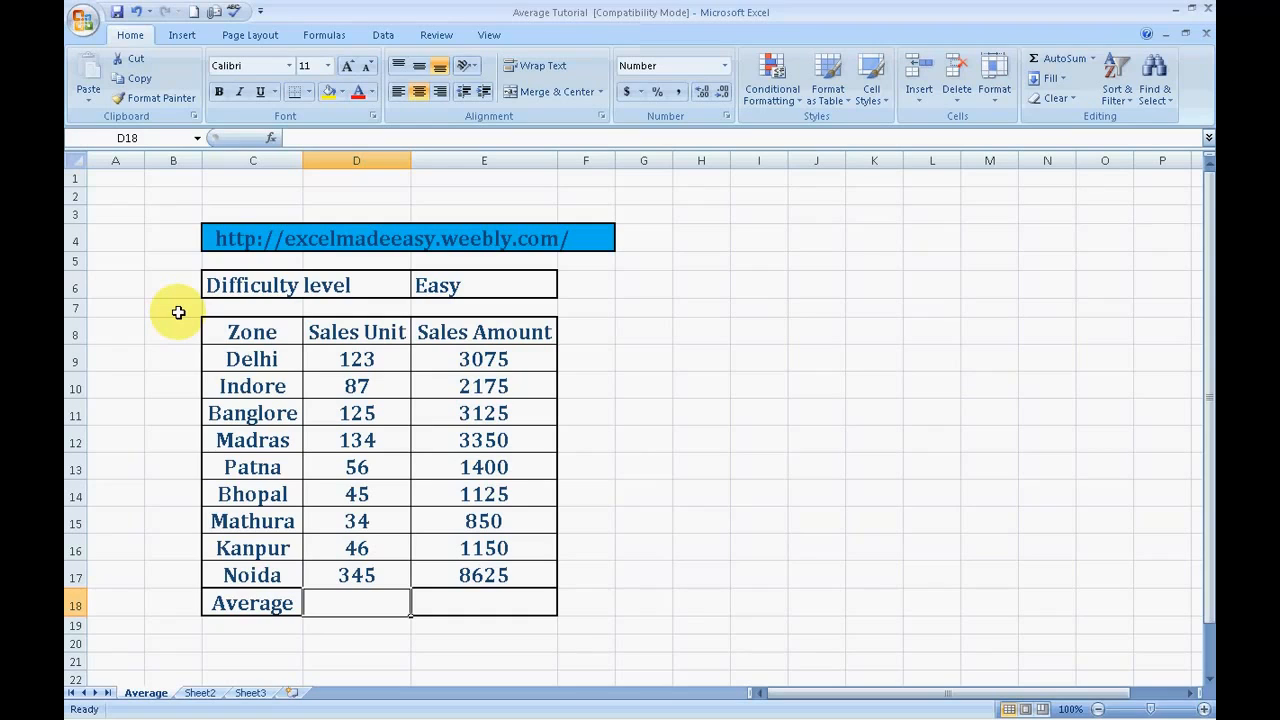
pyautogui.press('Right')
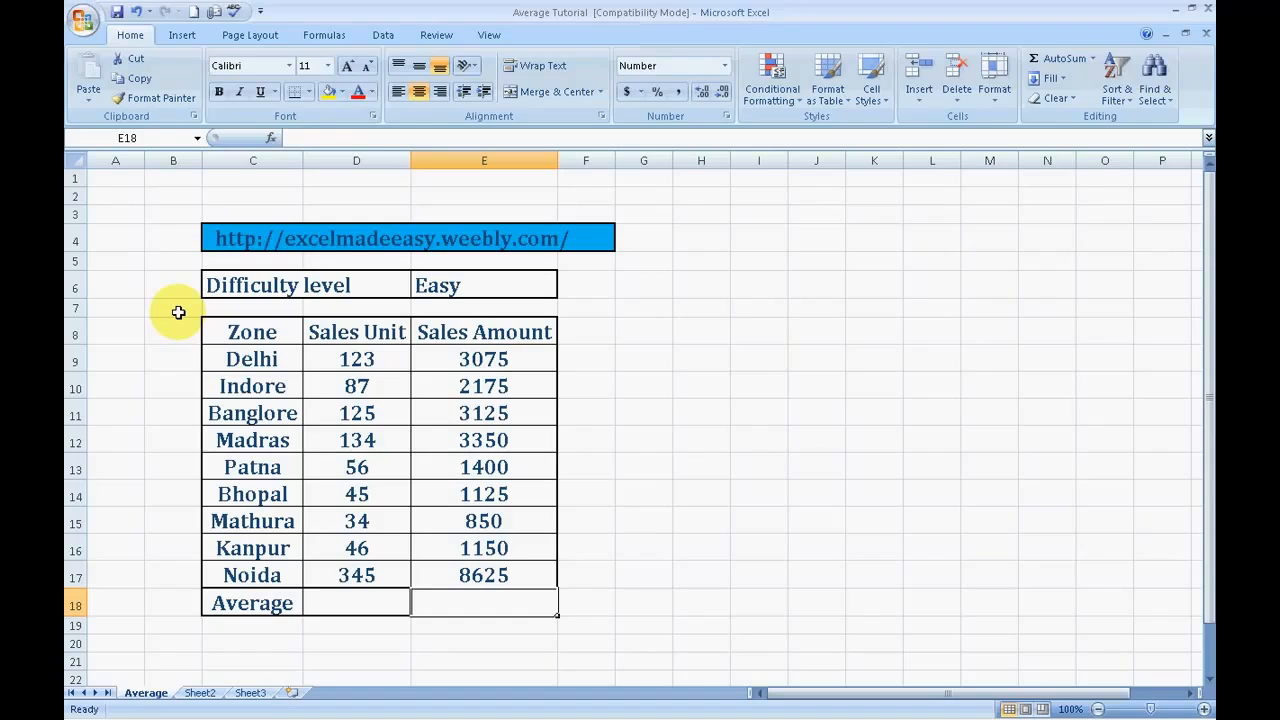
pyautogui.press('Left')
pyautogui.press('Right')
# Step: Enter the formula =AVERAGE(D9:D17) in D18 to average the Sales Unit column
pyautogui.press('Left')
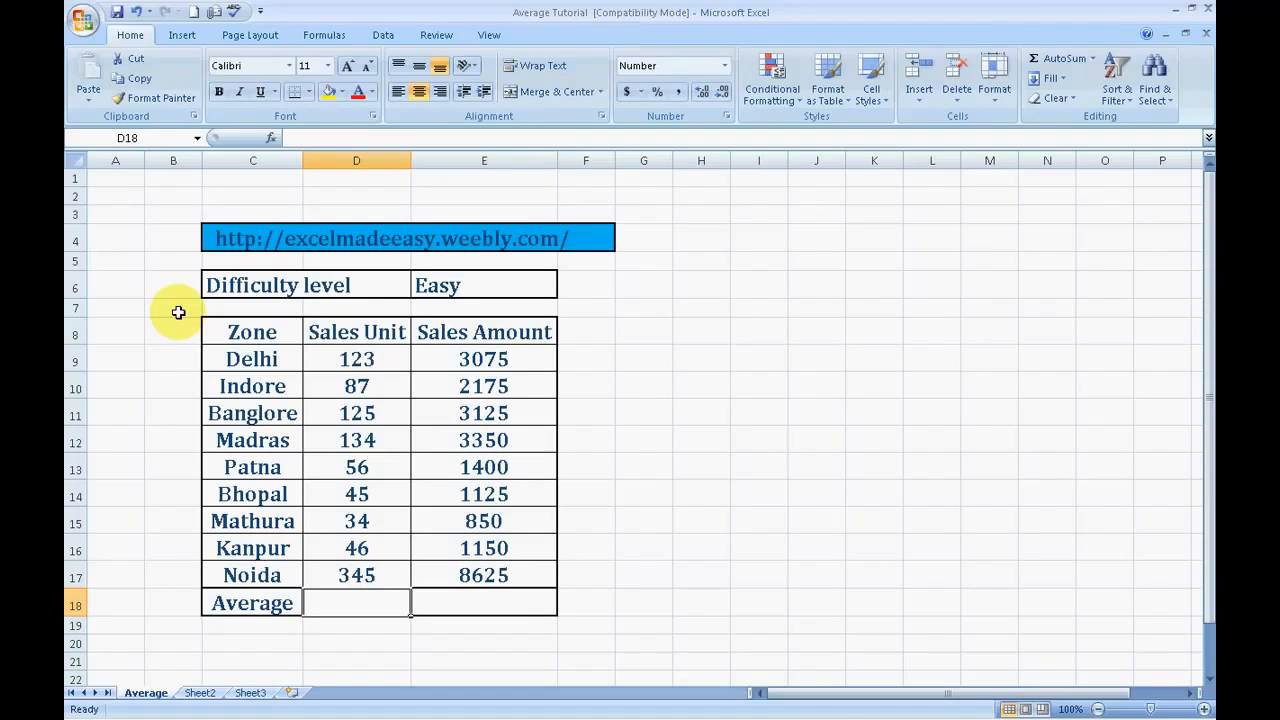
pyautogui.write('=')
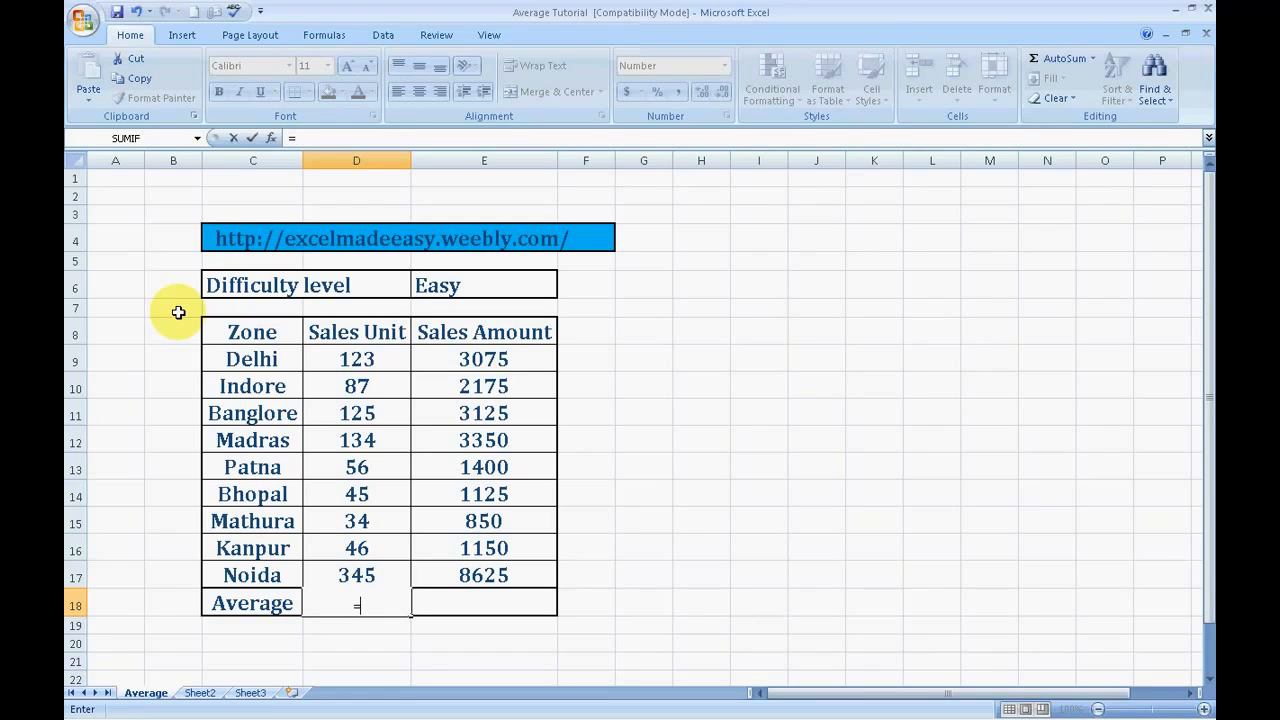
pyautogui.write('average')
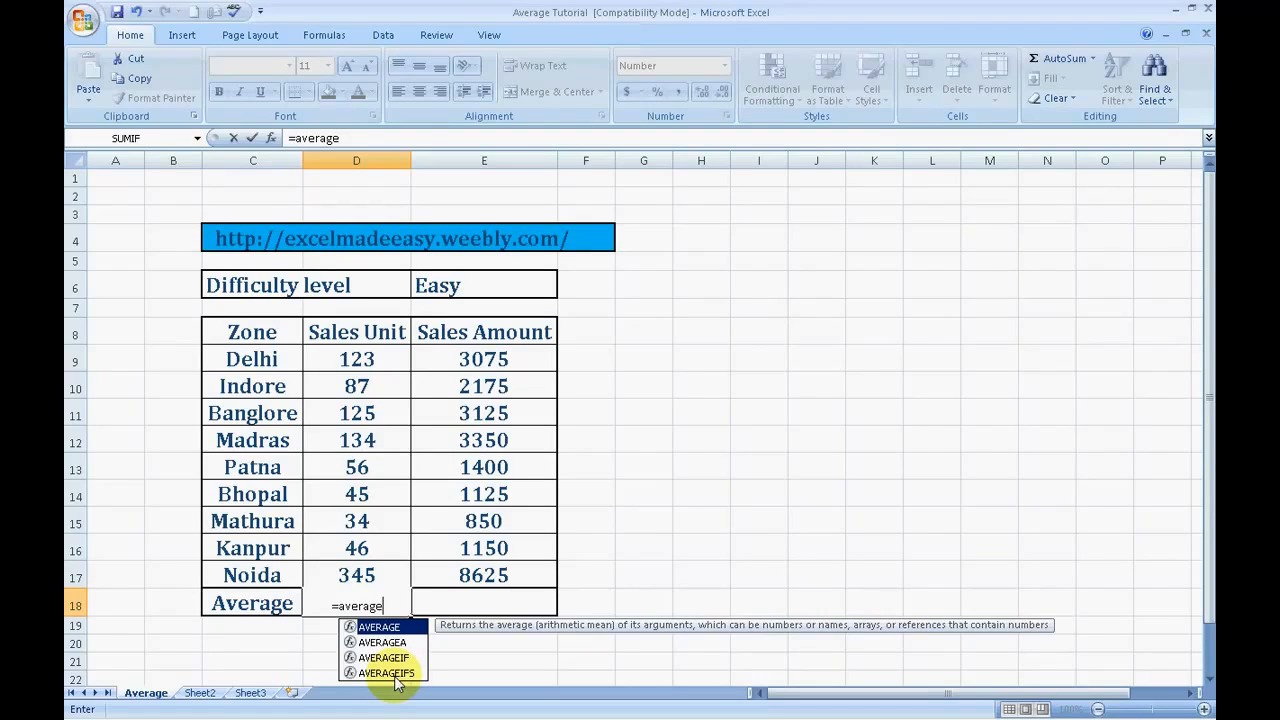
pyautogui.press('Tab')
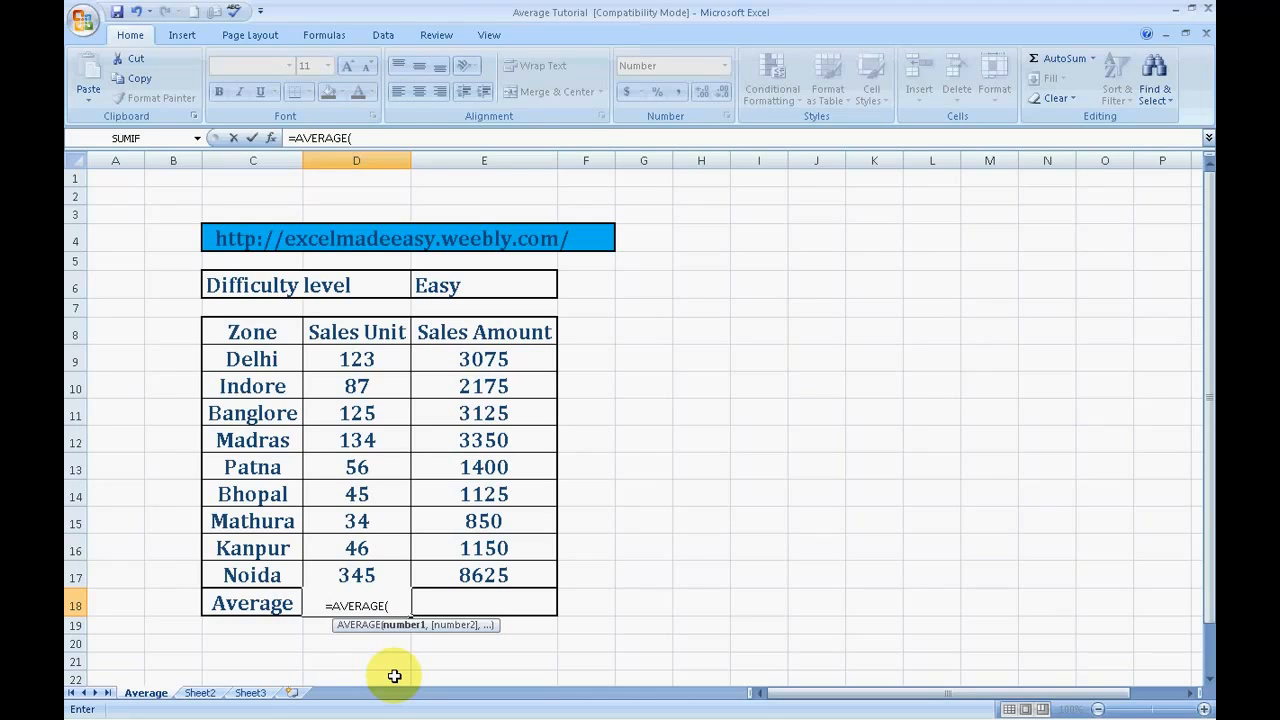
pyautogui.press('Up')
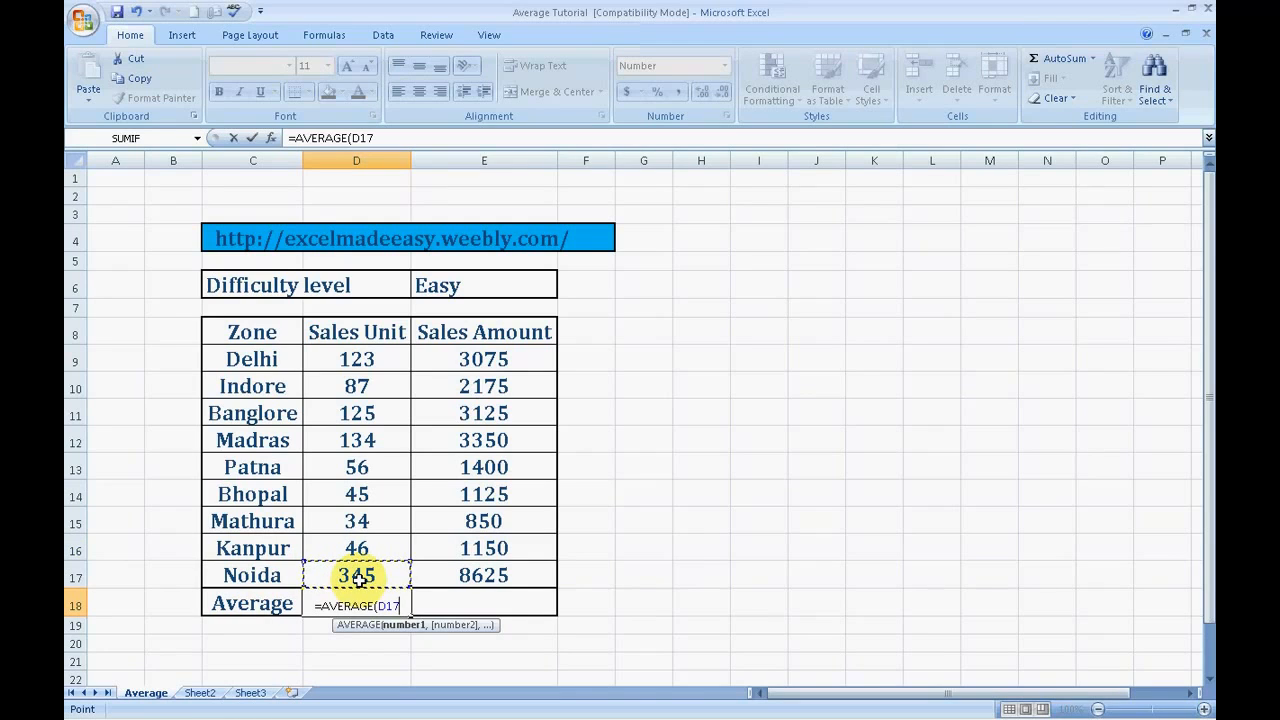
pyautogui.moveTo(359, 578); pyautogui.dragTo(357, 359)
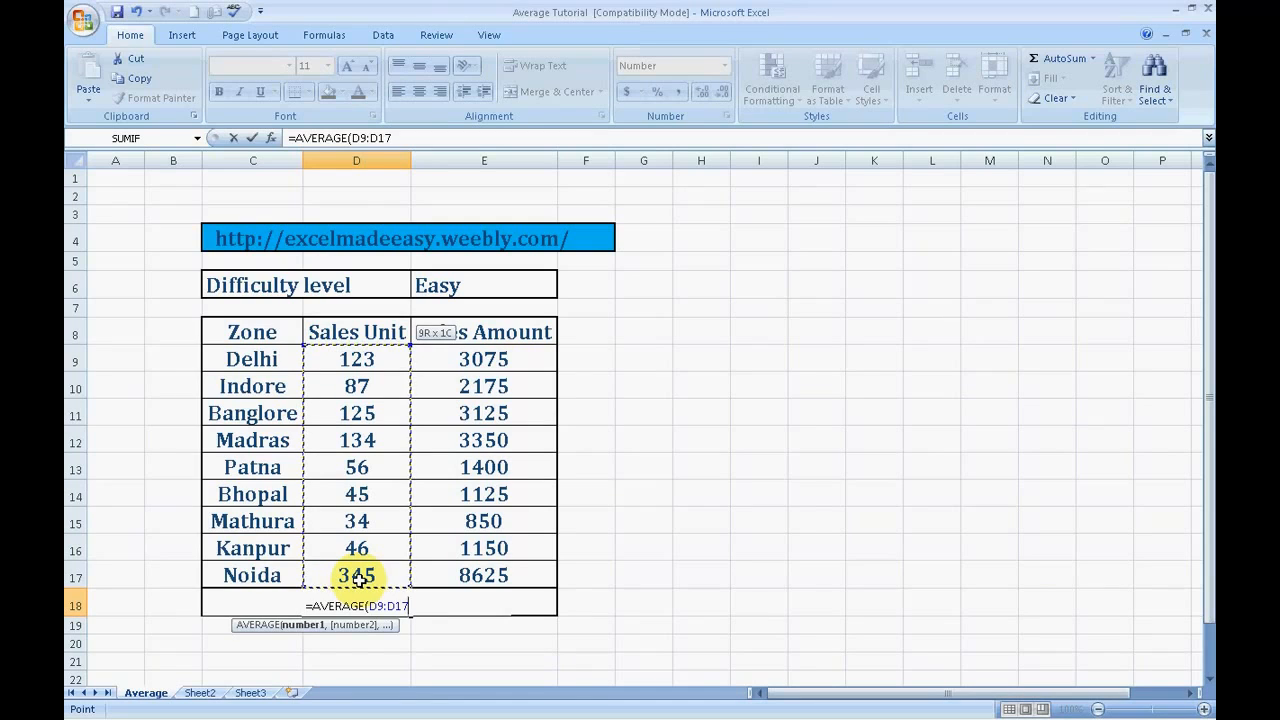
pyautogui.write(')')
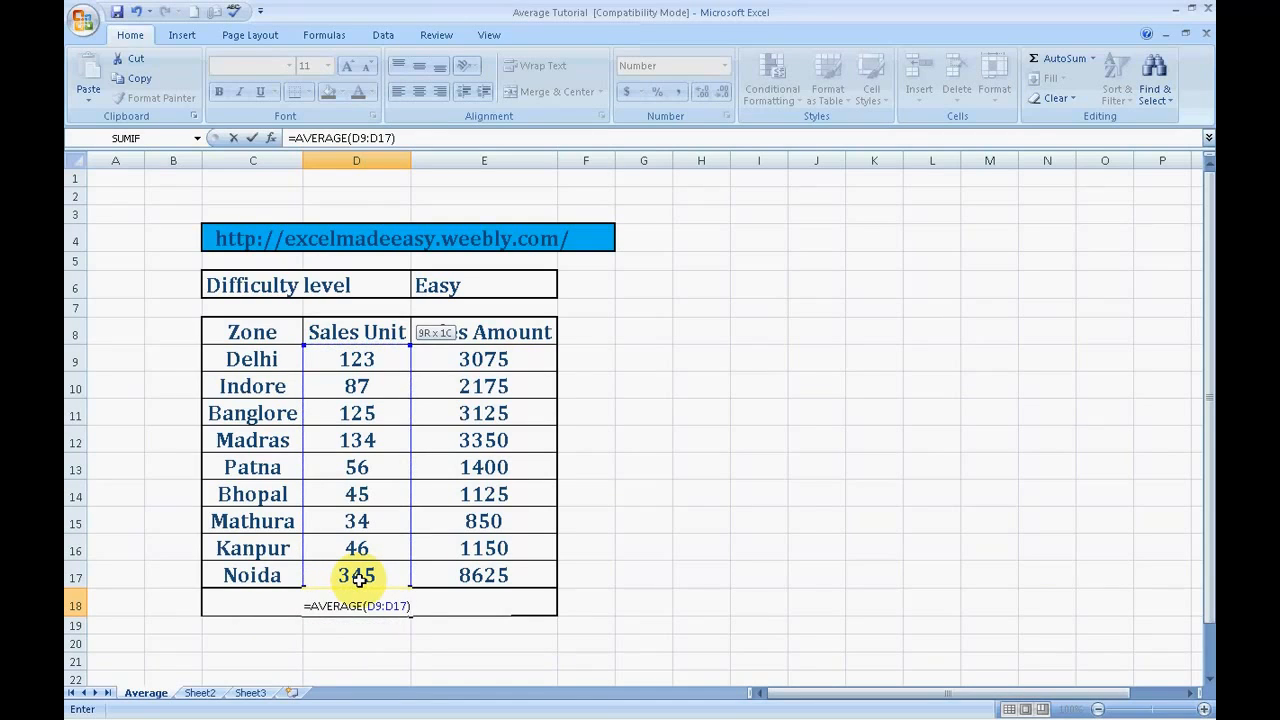
pyautogui.press('Return')
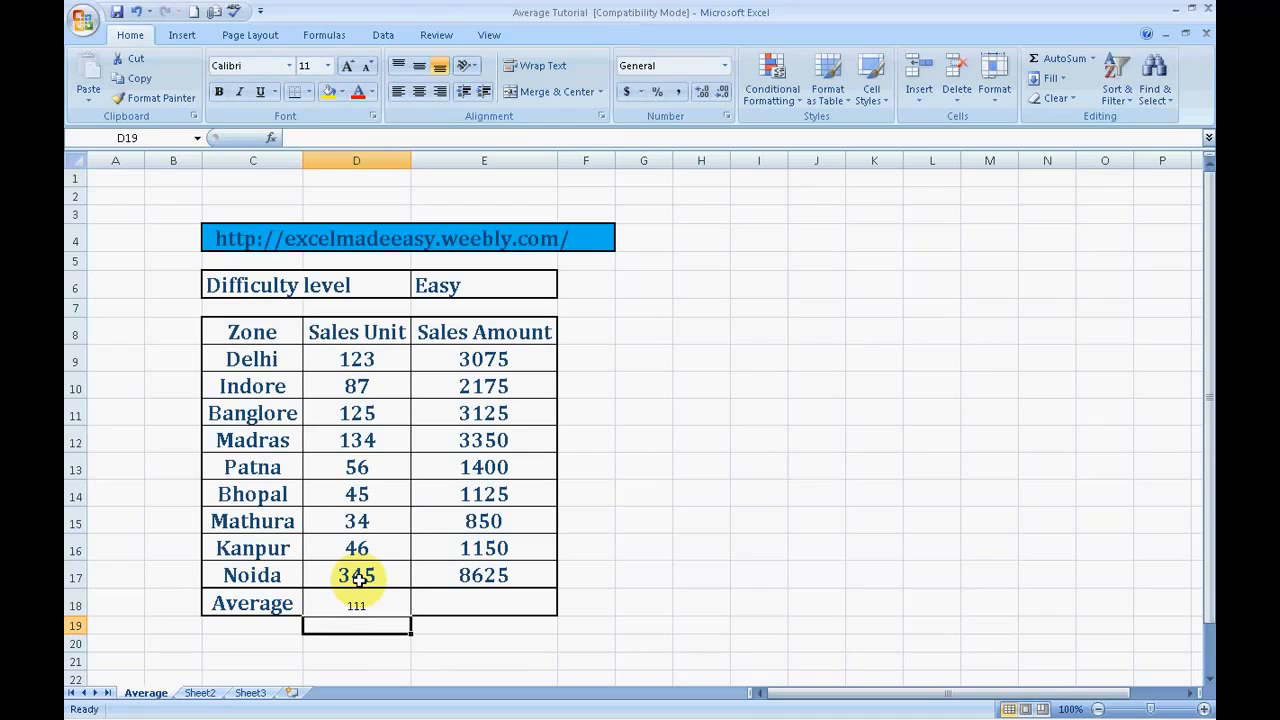
# Step: Enlarge the font of the Sales Unit average in D18
pyautogui.click(368, 600)
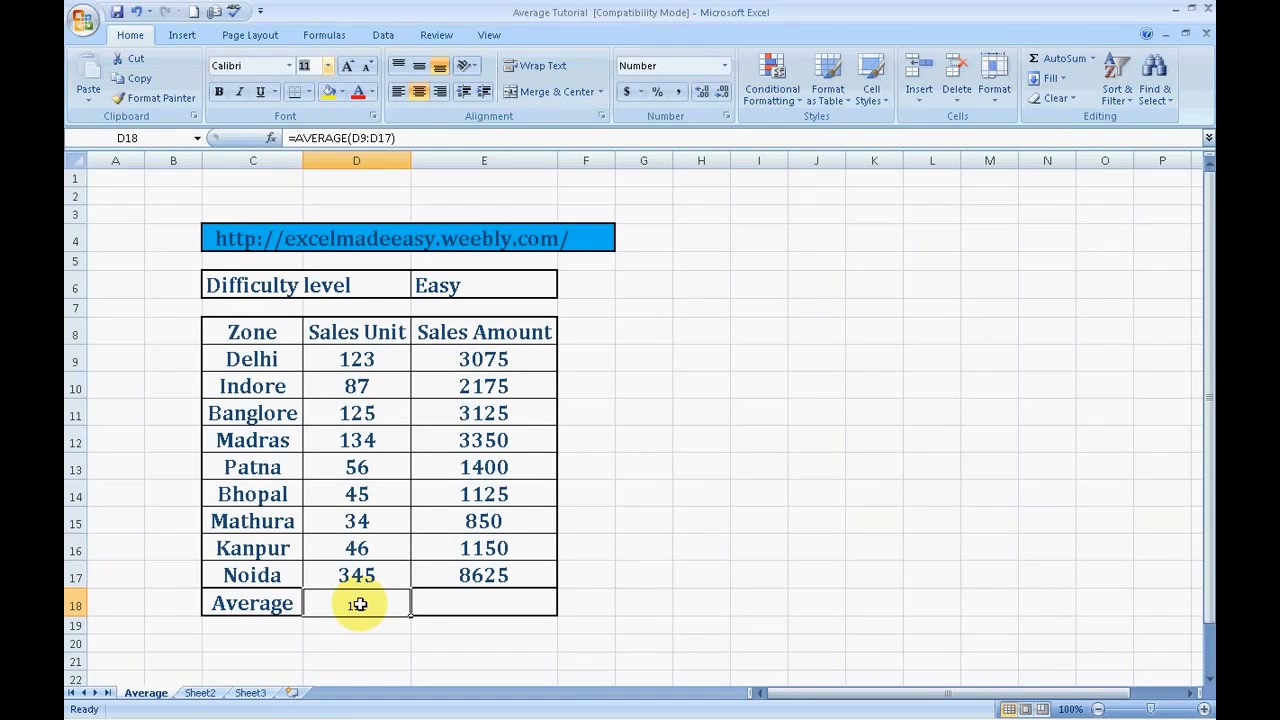
pyautogui.click(289, 668)
pyautogui.click(368, 662)
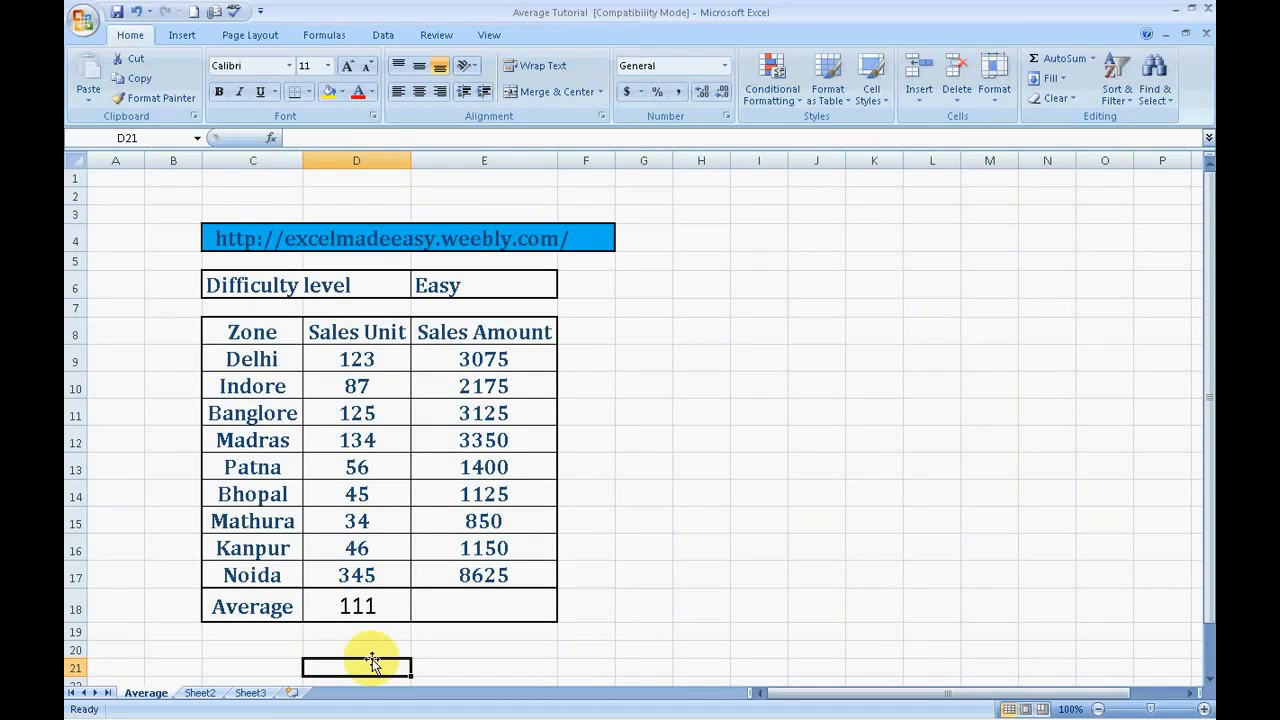
# Step: Select the Sales Unit values in column D to check their average without a formula
pyautogui.press('Up')
pyautogui.press('Up')
pyautogui.press('Right')
pyautogui.press('Up')
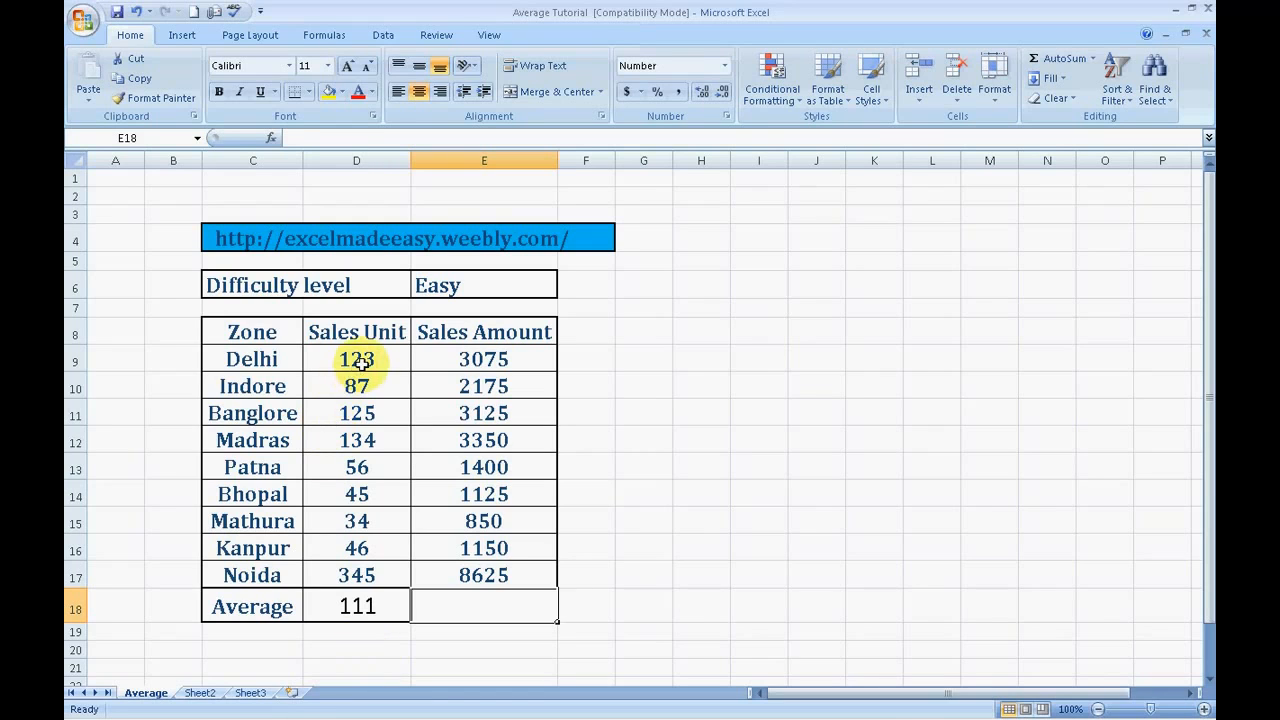
pyautogui.moveTo(357, 360); pyautogui.dragTo(362, 575)
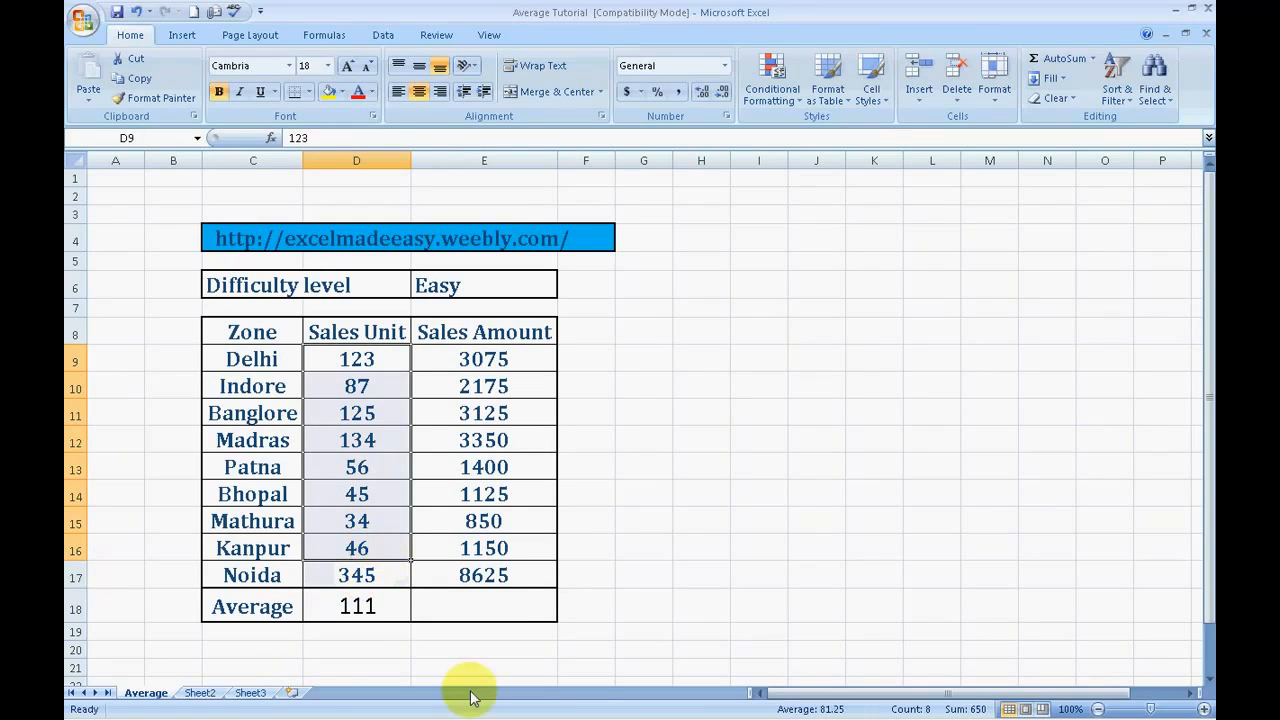
# Step: Search the function library for "average" and insert the AVERAGE function in E18
pyautogui.click(502, 605)
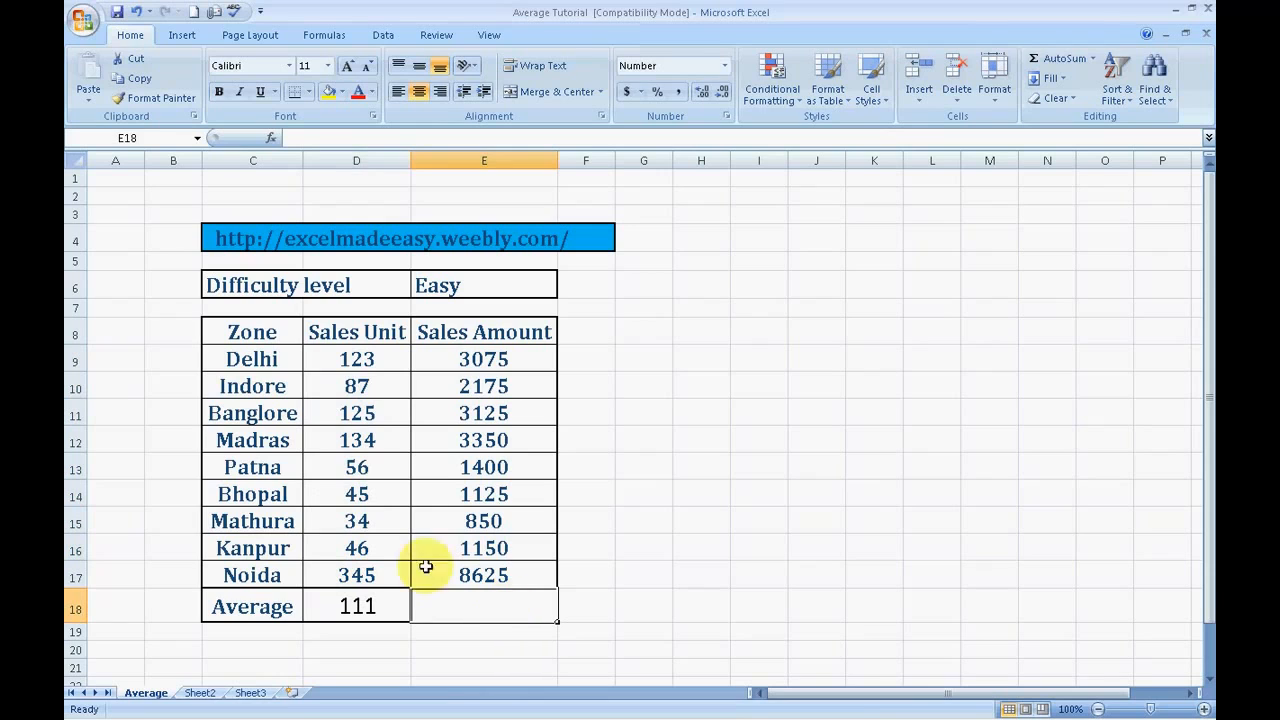
pyautogui.click(385, 37)
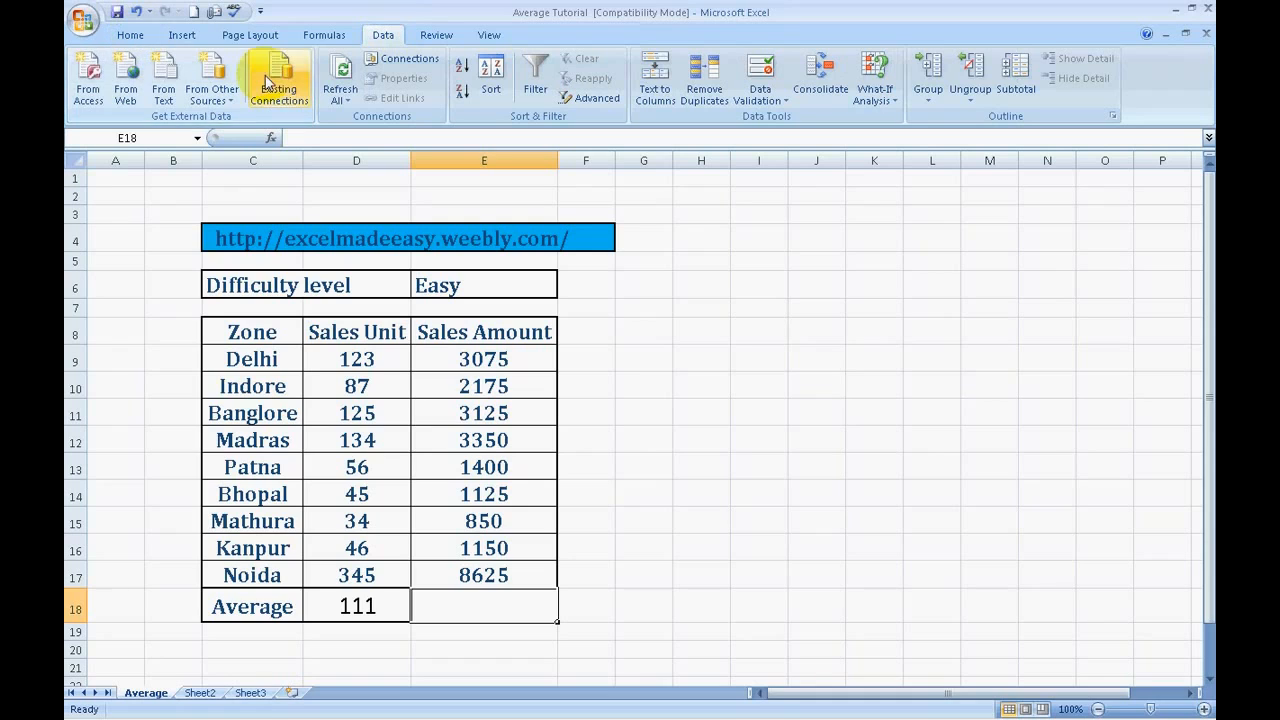
pyautogui.click(322, 40)
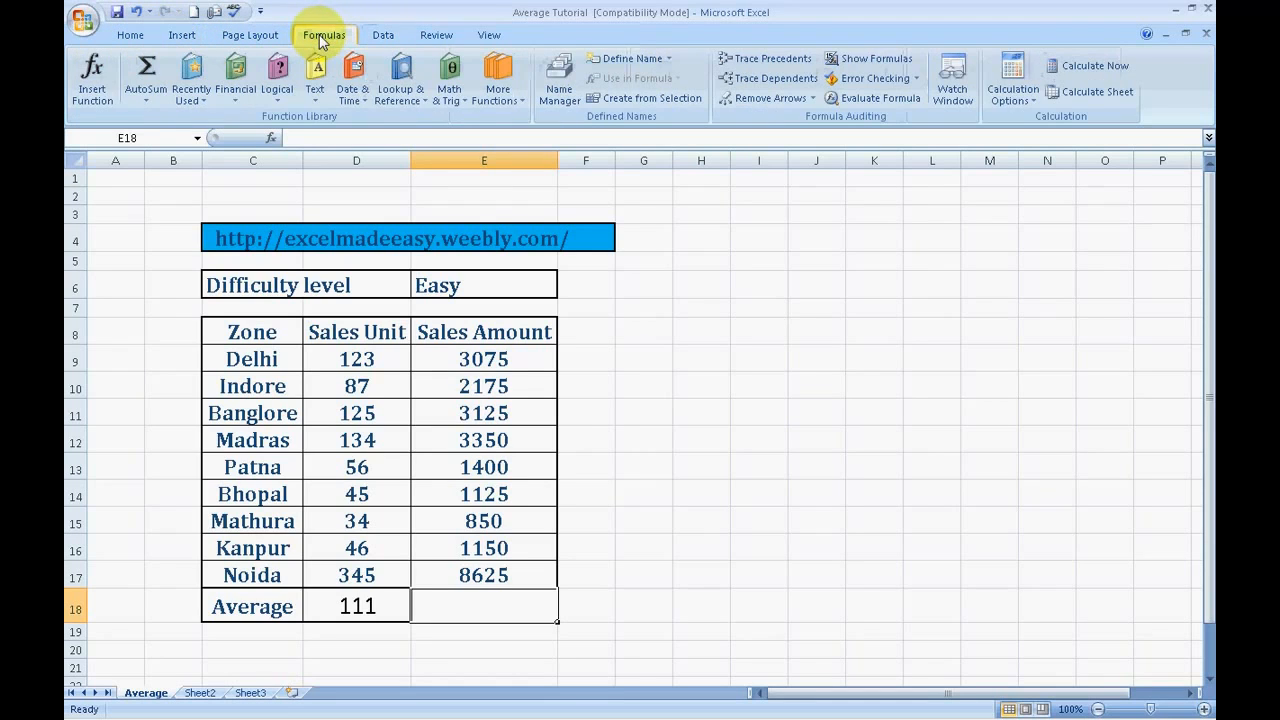
pyautogui.click(89, 90)
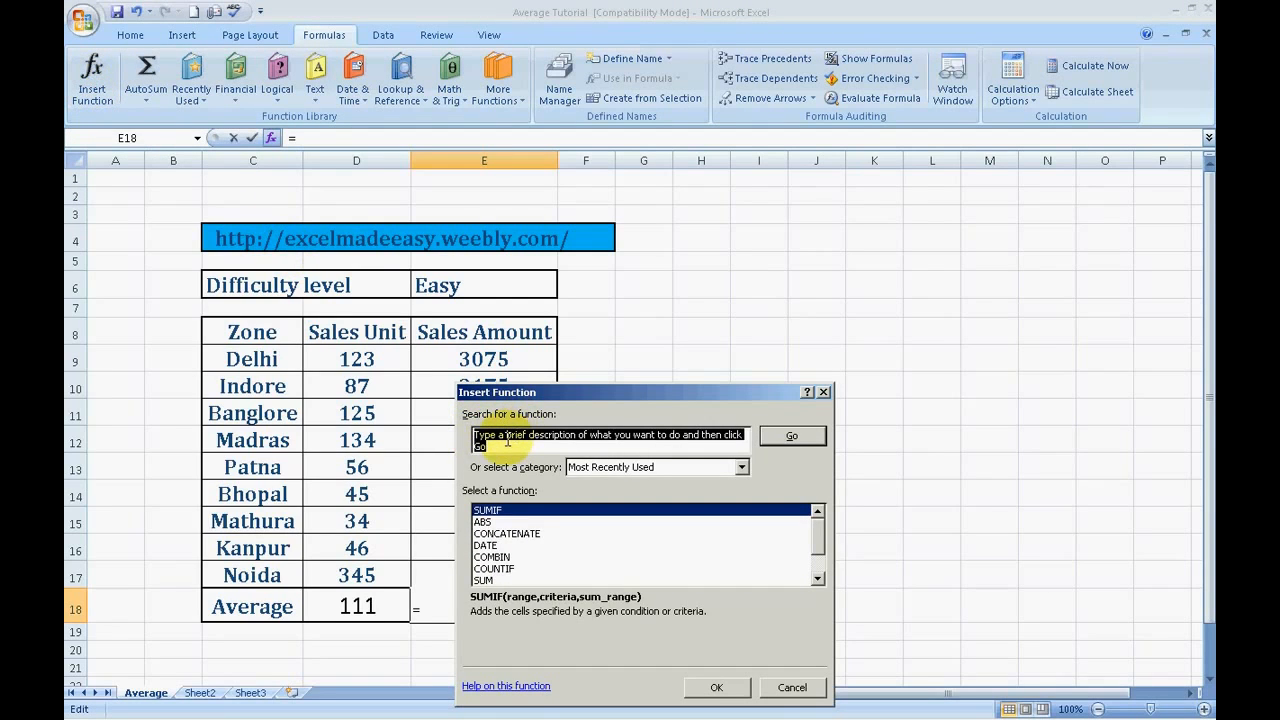
pyautogui.write('average')
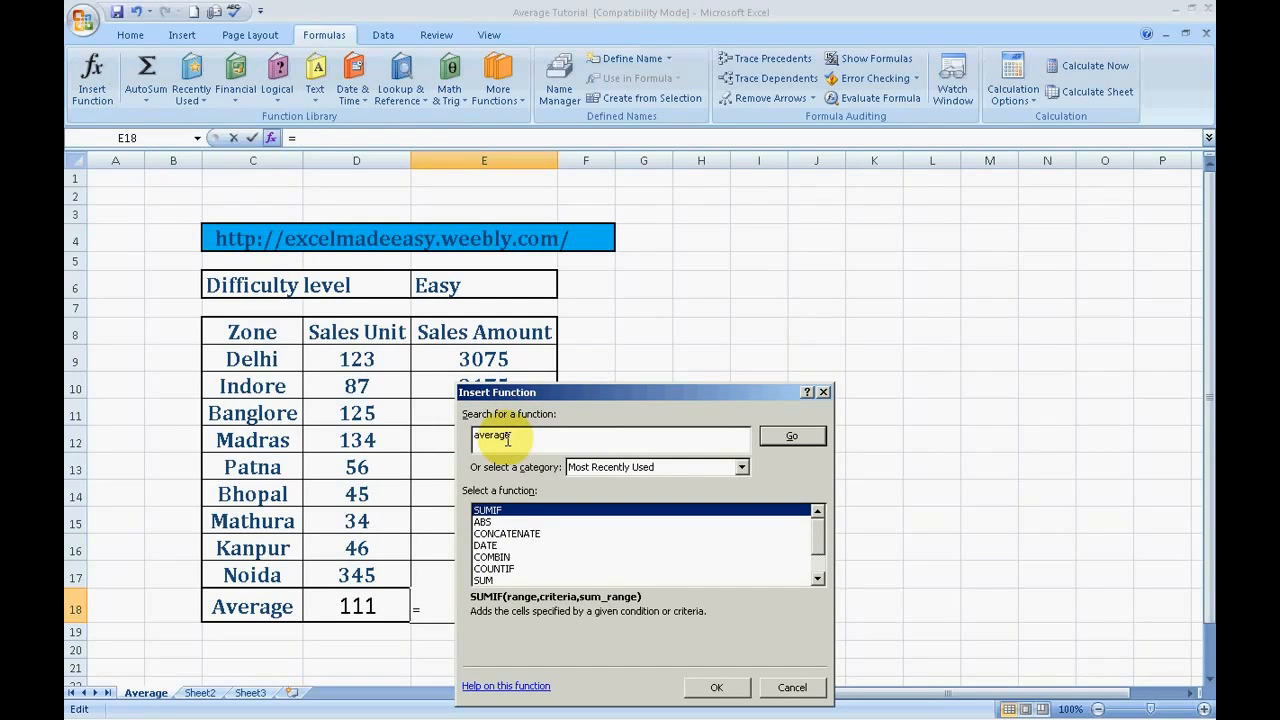
pyautogui.click(791, 437)
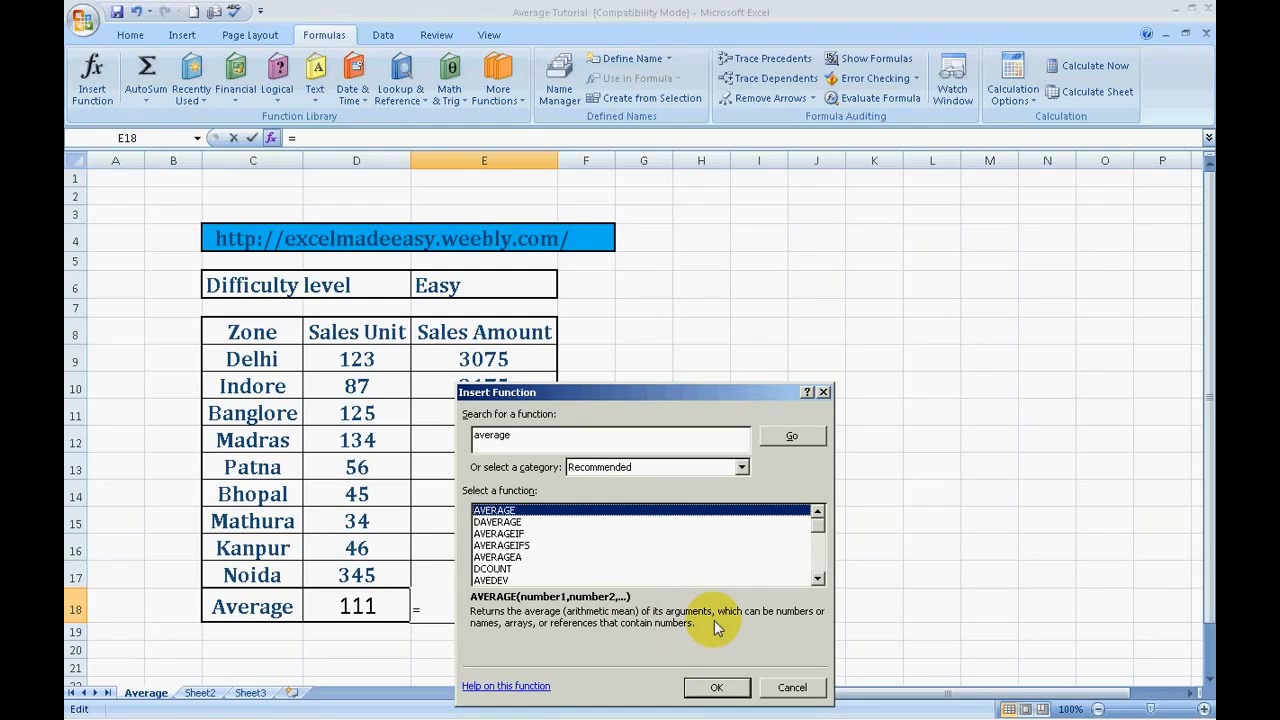
pyautogui.click(718, 687)
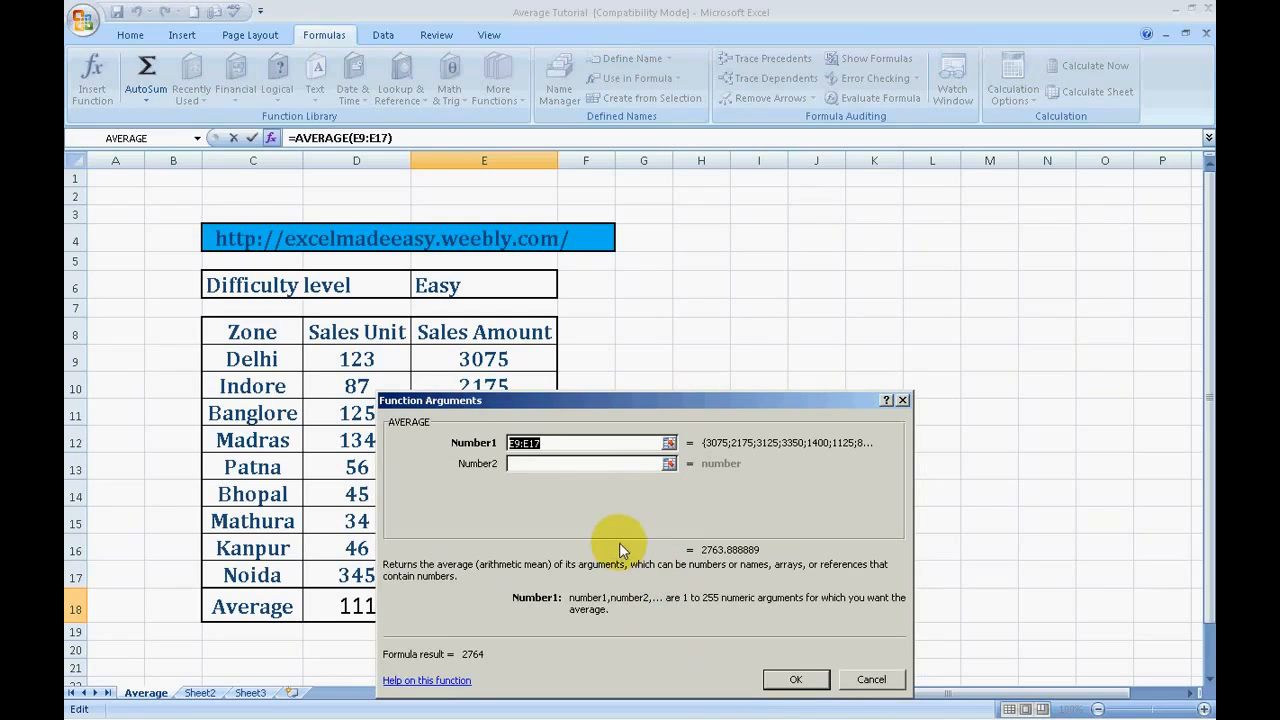
# Step: Set the AVERAGE function's Number1 argument to E9:E17 and apply it in E18
pyautogui.moveTo(673, 413); pyautogui.dragTo(848, 370)
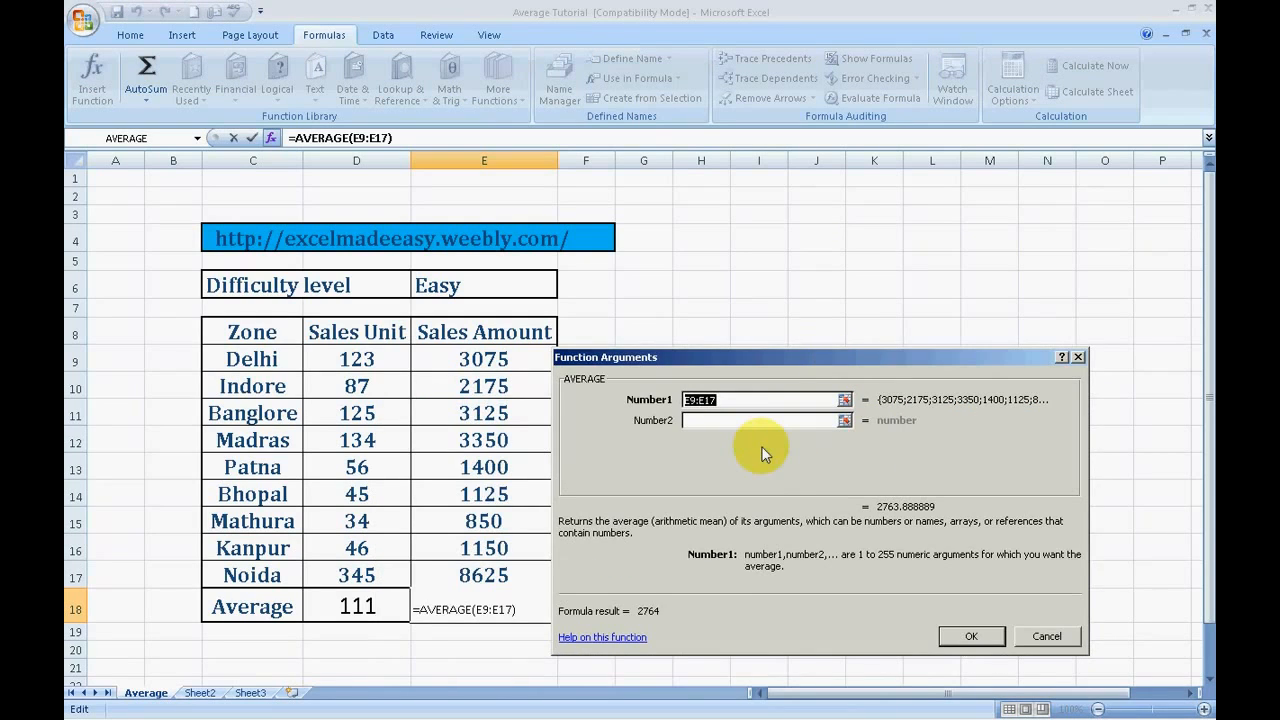
pyautogui.click(385, 364)
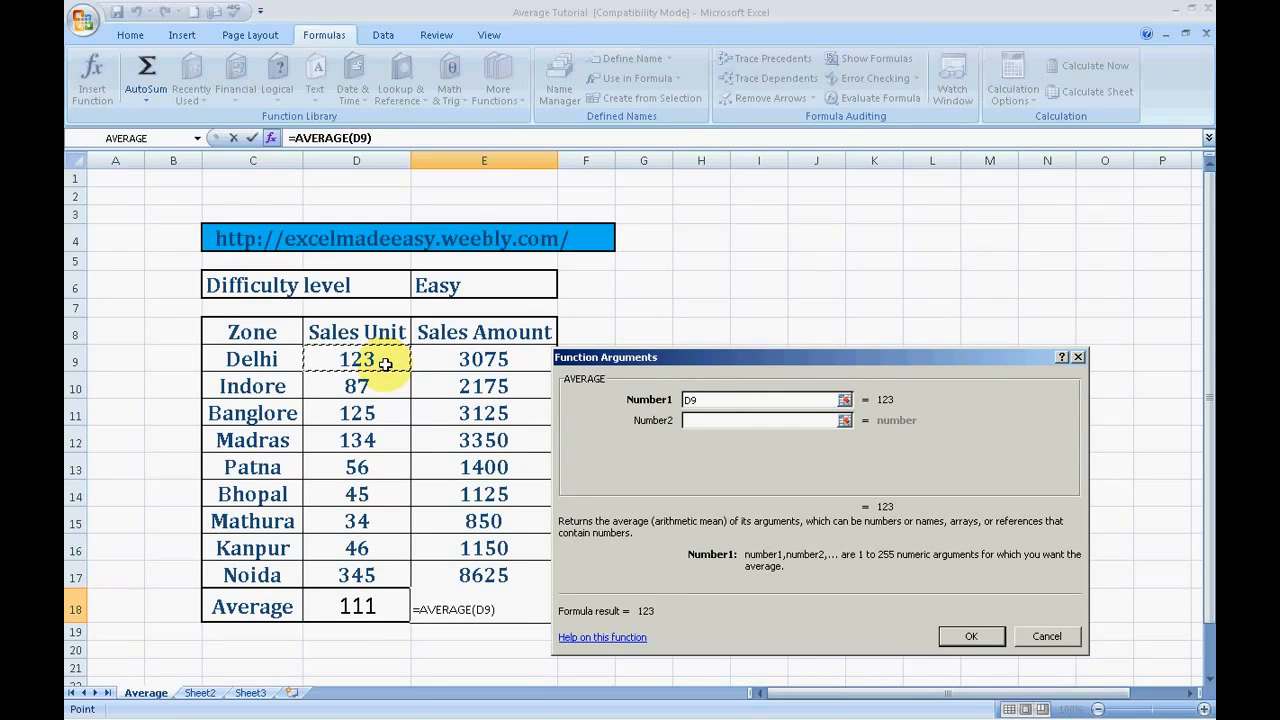
pyautogui.hotkey('shift', 'Down')
pyautogui.press('Right')
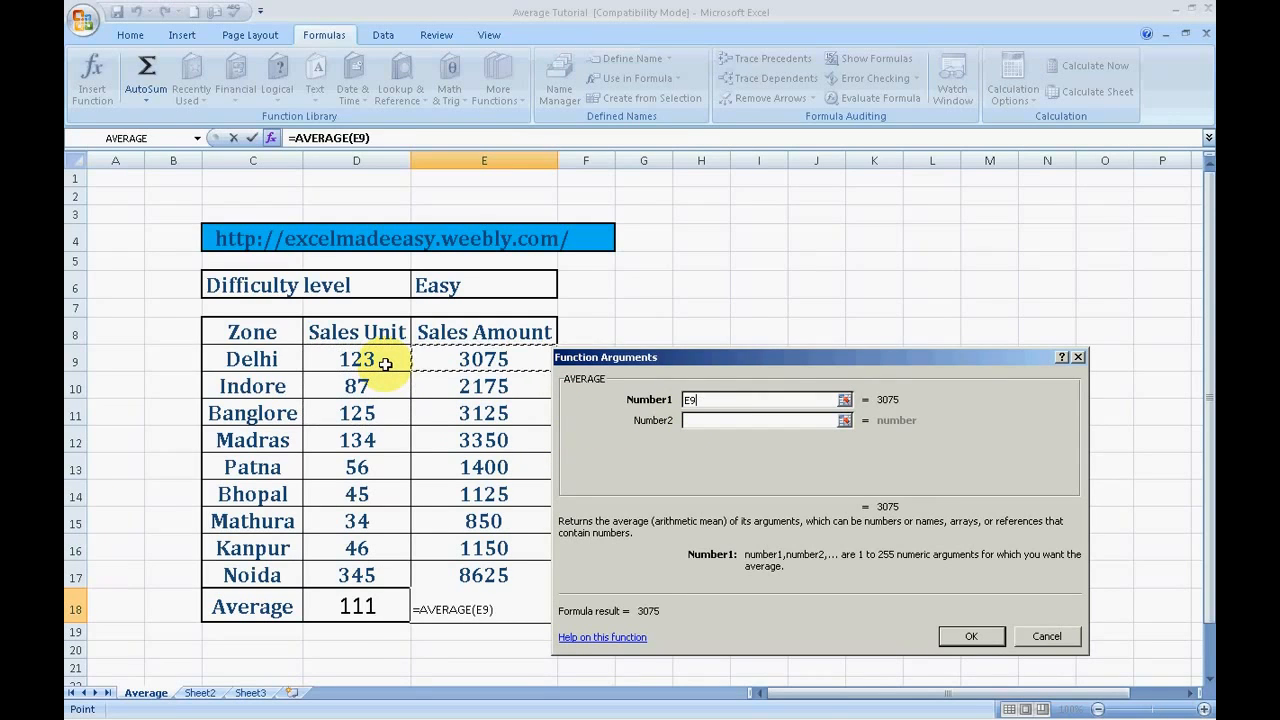
pyautogui.hotkey('shift', 'Down')
pyautogui.hotkey('shift', 'Down')
pyautogui.hotkey('shift', 'Down')
pyautogui.hotkey('shift', 'Down')
pyautogui.hotkey('shift', 'Down')
pyautogui.hotkey('shift', 'Down')
pyautogui.hotkey('shift', 'Down')
pyautogui.hotkey('shift', 'Down')
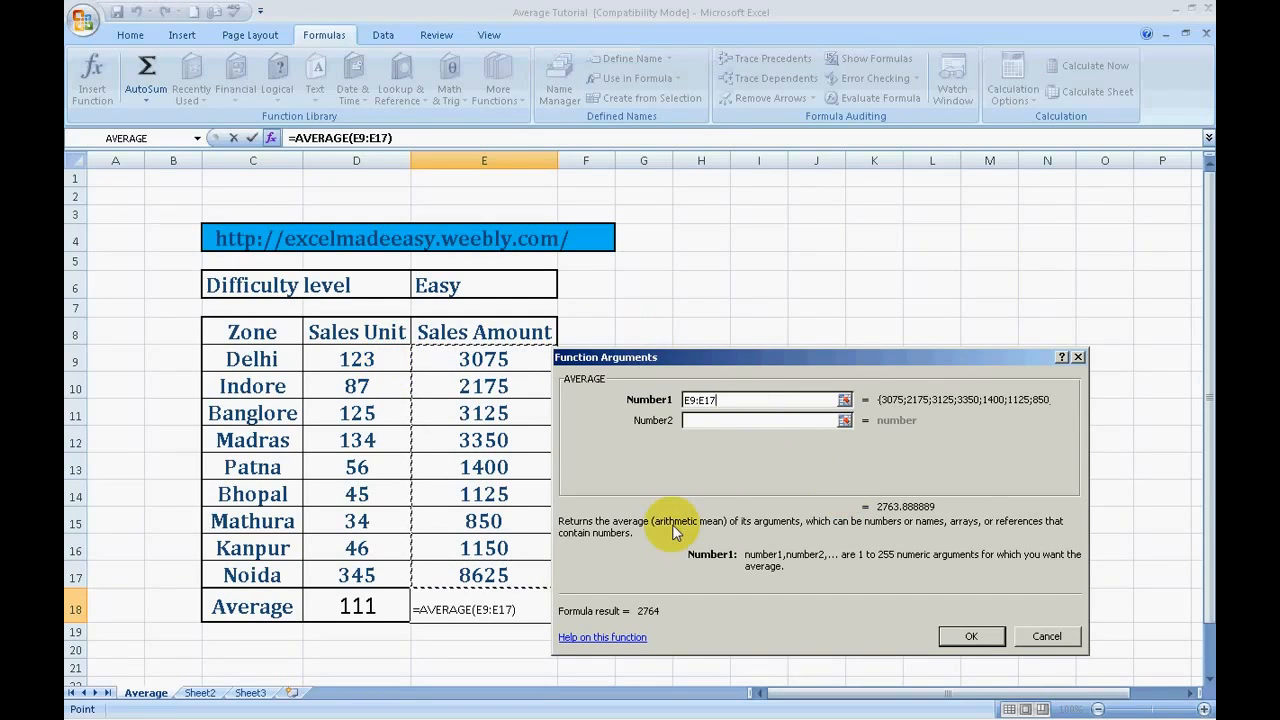
pyautogui.click(970, 637)
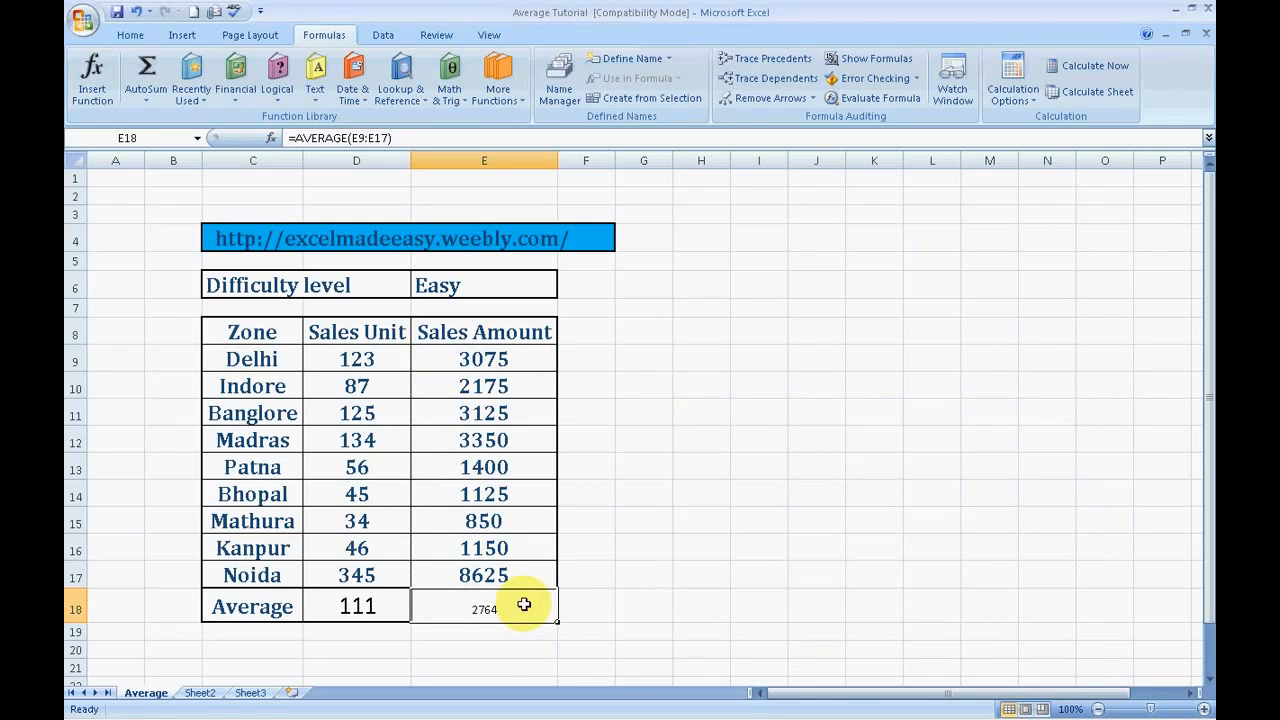
# Step: Set the font size of the Sales Amount average in E18 to 21
pyautogui.click(495, 651)
pyautogui.click(509, 606)
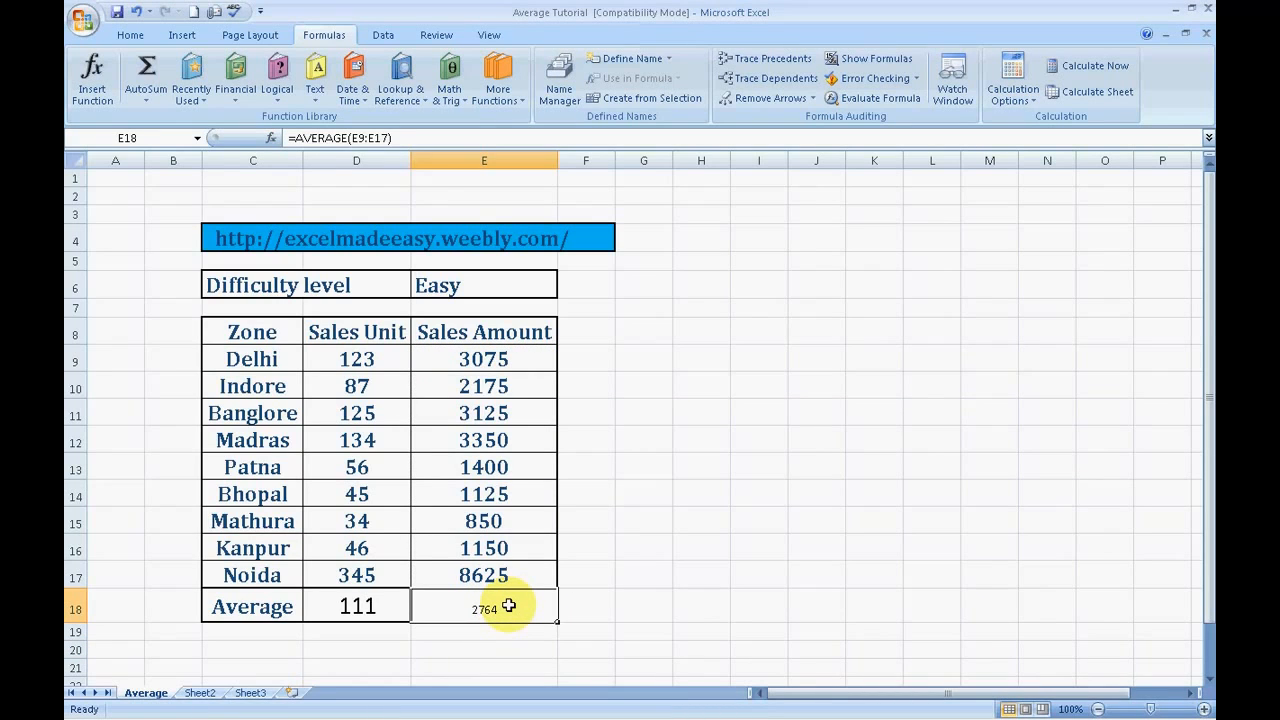
pyautogui.press('alt')
pyautogui.press('h')
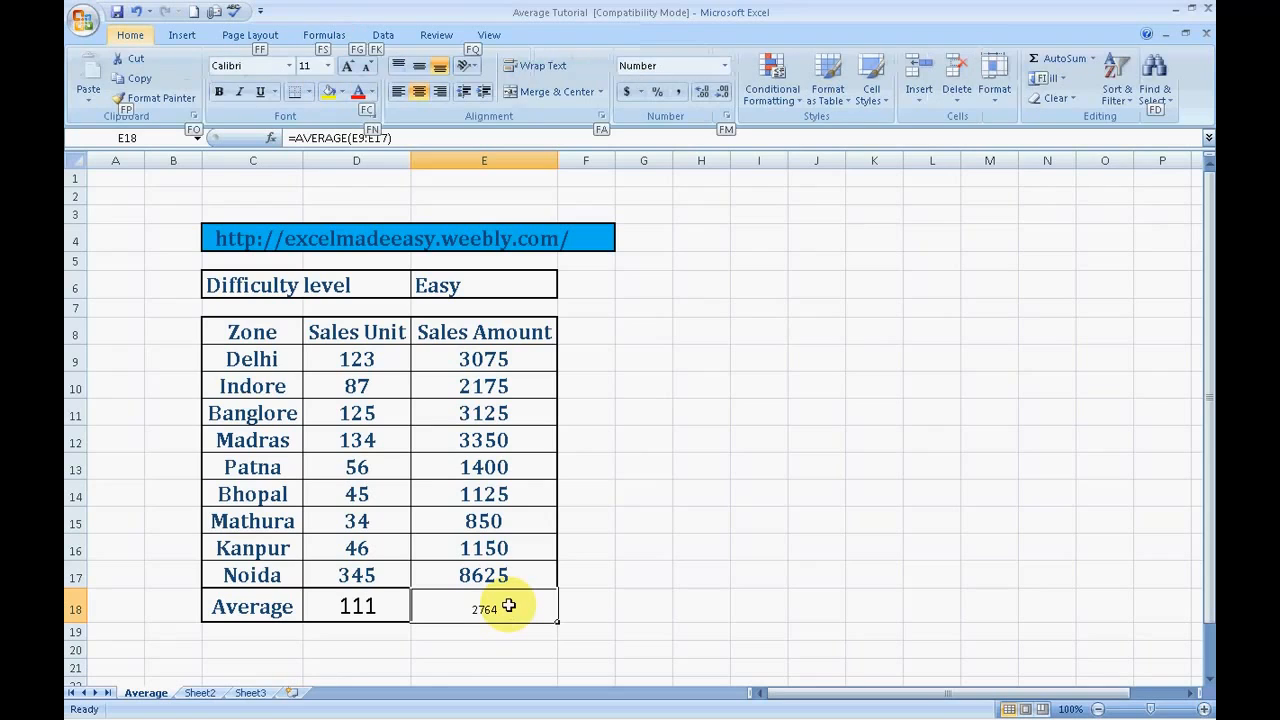
pyautogui.write('fs21')
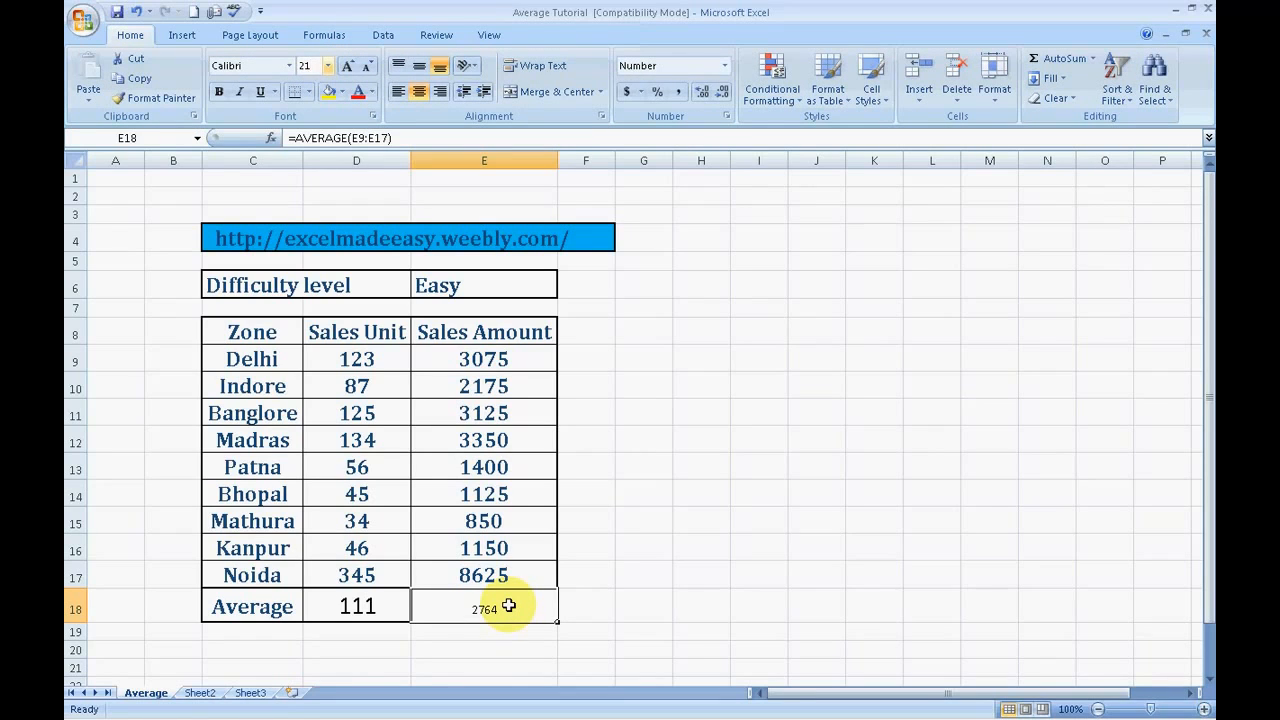
pyautogui.press('Return')
pyautogui.click(720, 565)
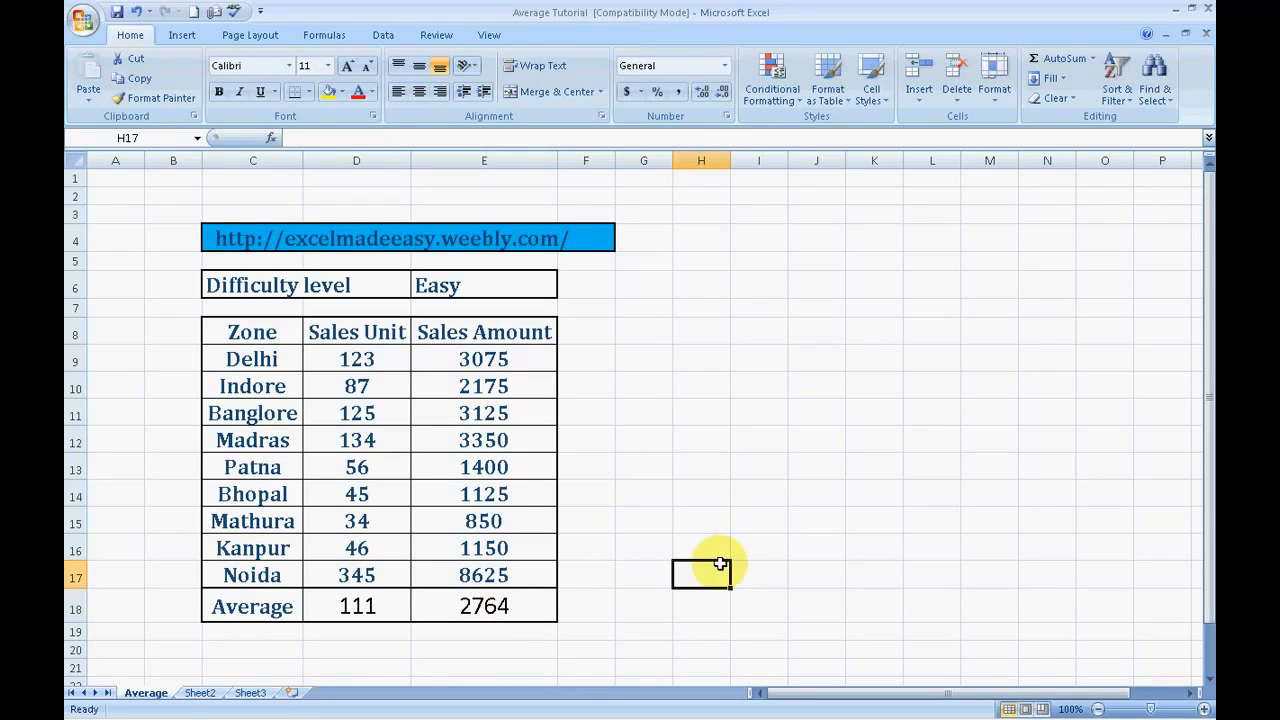
# Step: Examine the Sales Amount average in E18 and the formula behind it
pyautogui.press('Left')
pyautogui.press('Left')
pyautogui.press('Down')
pyautogui.press('Left')
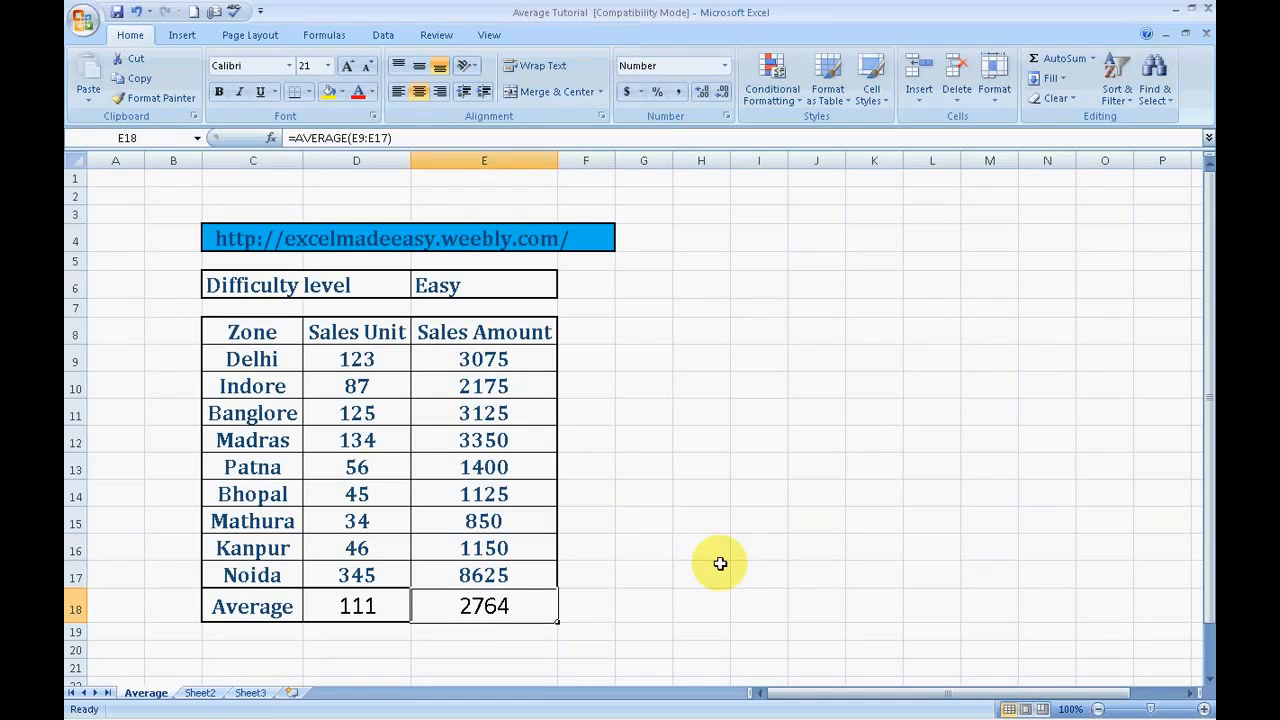
pyautogui.press('Up')
pyautogui.press('Up')
pyautogui.press('Down')
pyautogui.press('Down')
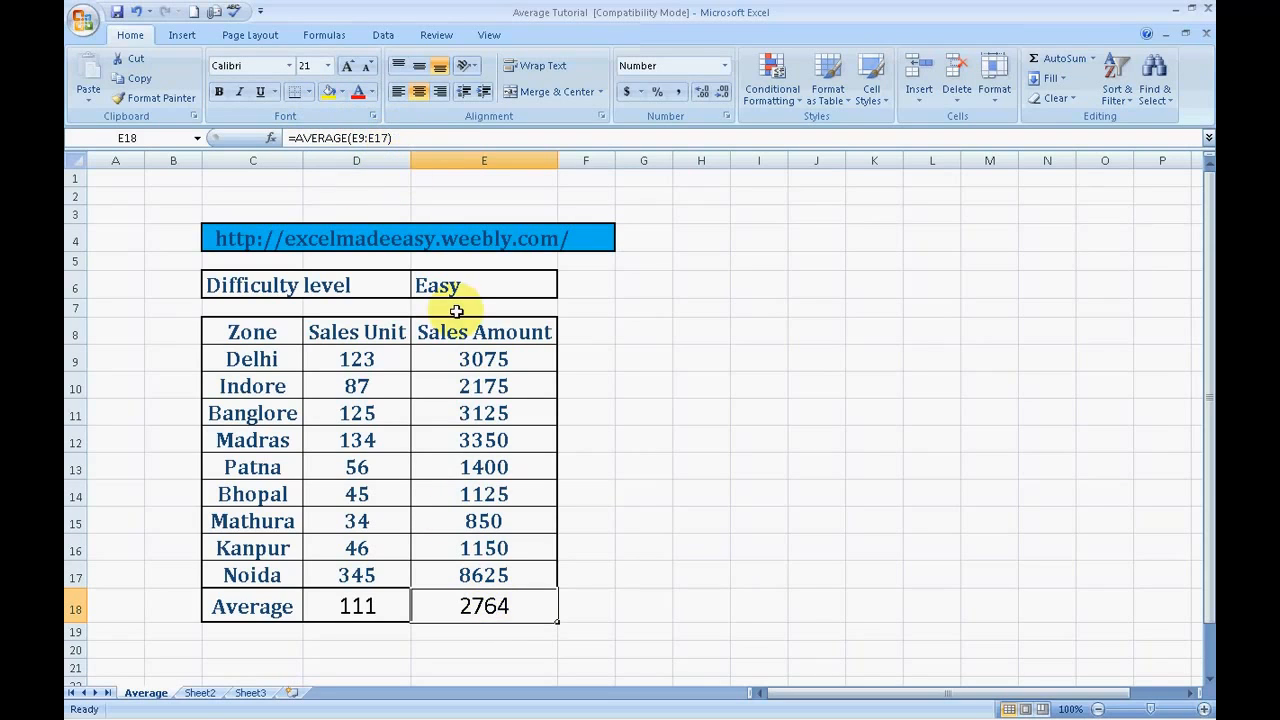
# Step: Inspect the AVERAGE formula and its cell range in D18, and compare it with the one in E18
pyautogui.click(361, 604)
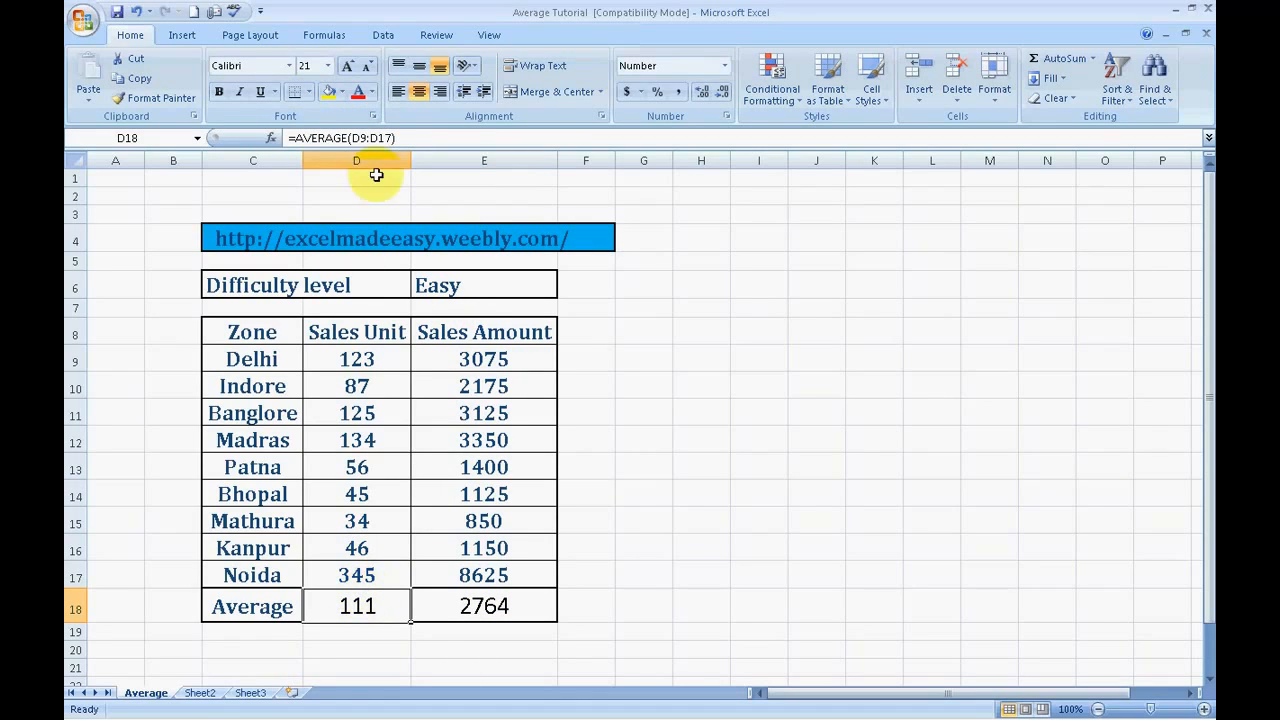
pyautogui.click(388, 137)
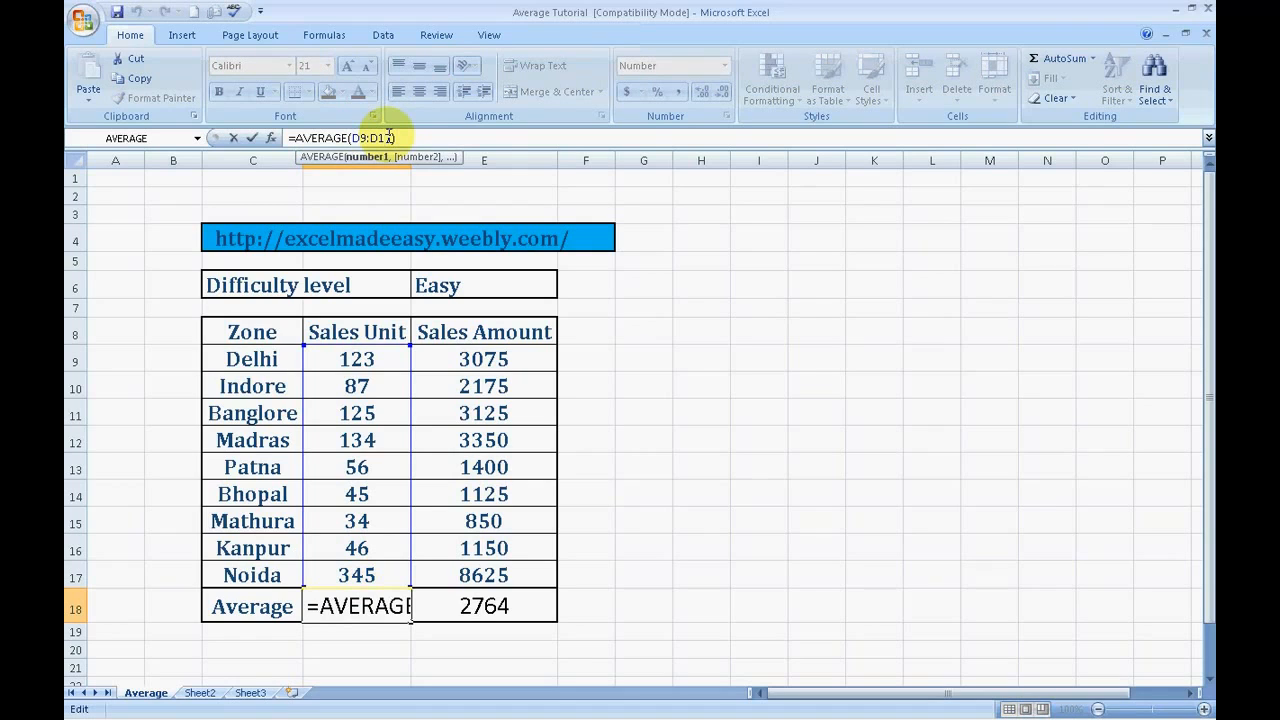
pyautogui.doubleClick(358, 606)
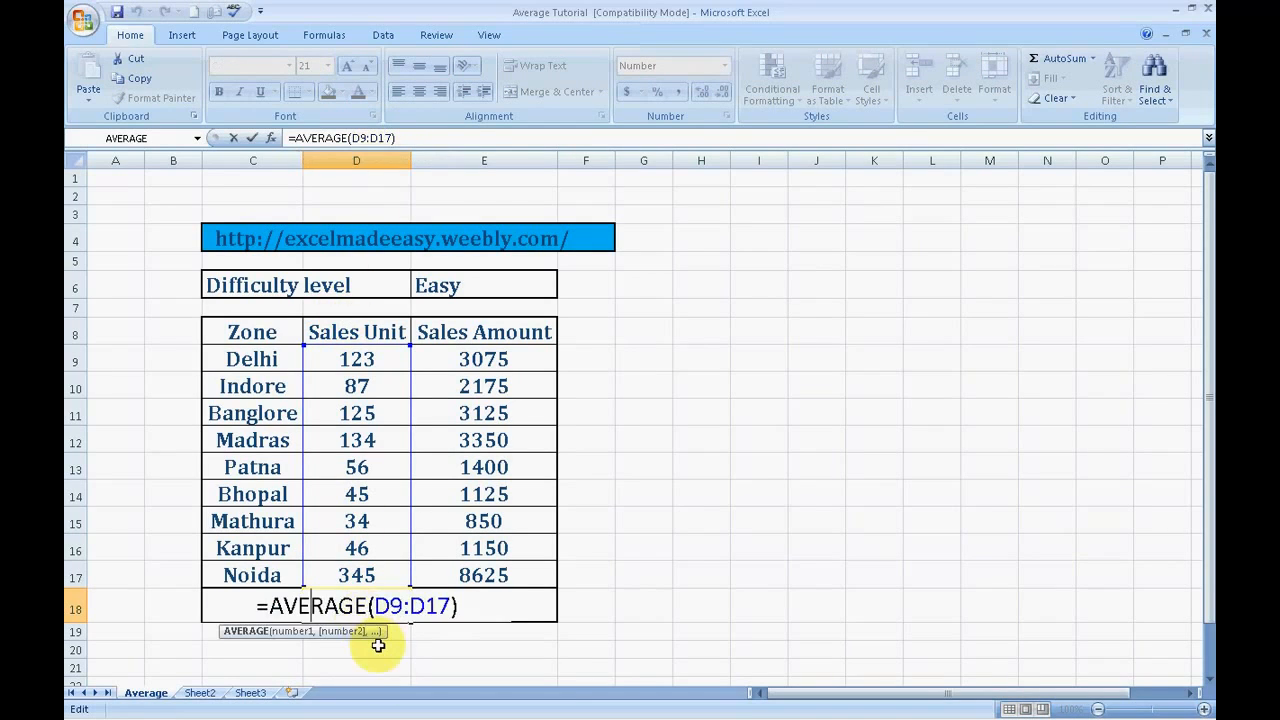
pyautogui.click(378, 646)
pyautogui.click(362, 604)
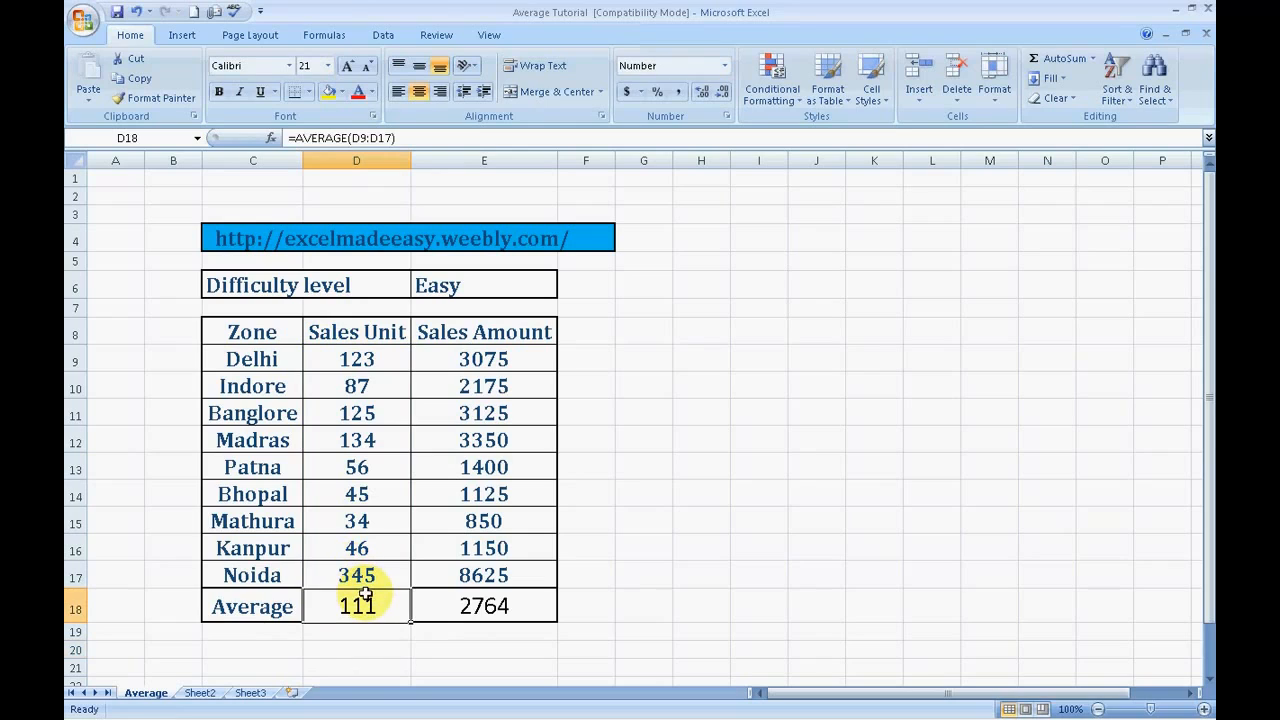
pyautogui.click(484, 600)
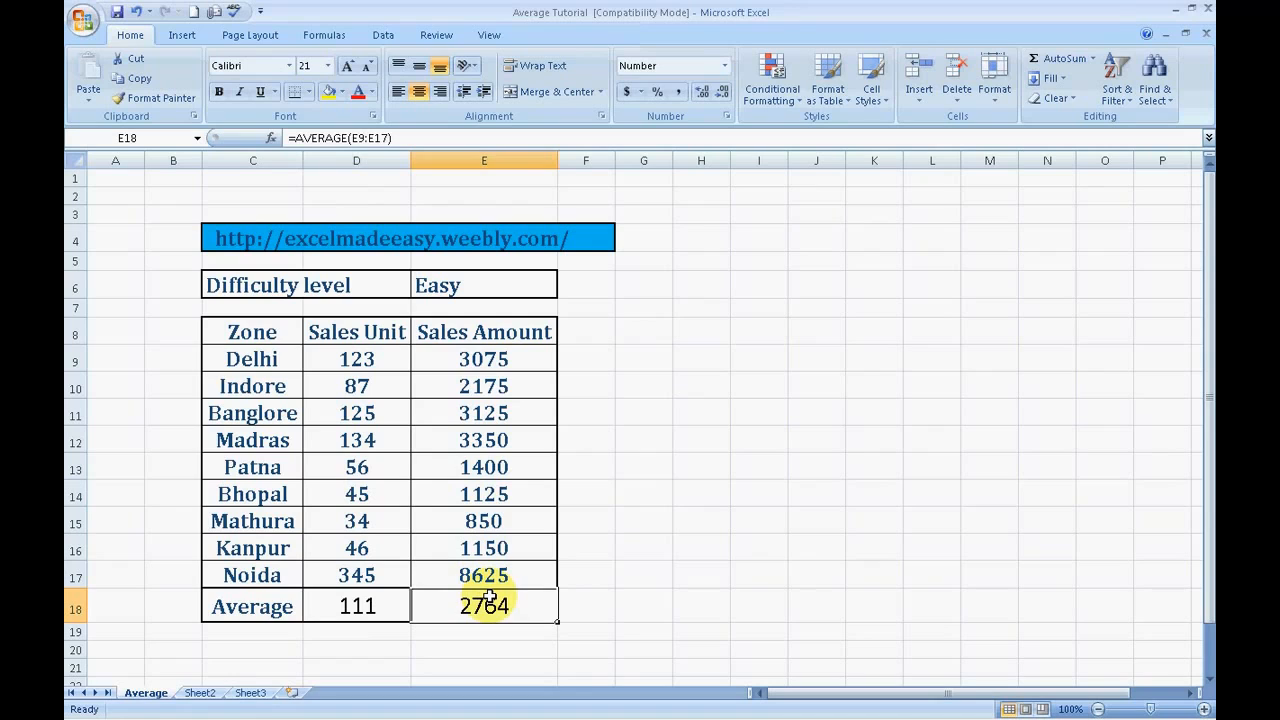
pyautogui.click(571, 612)
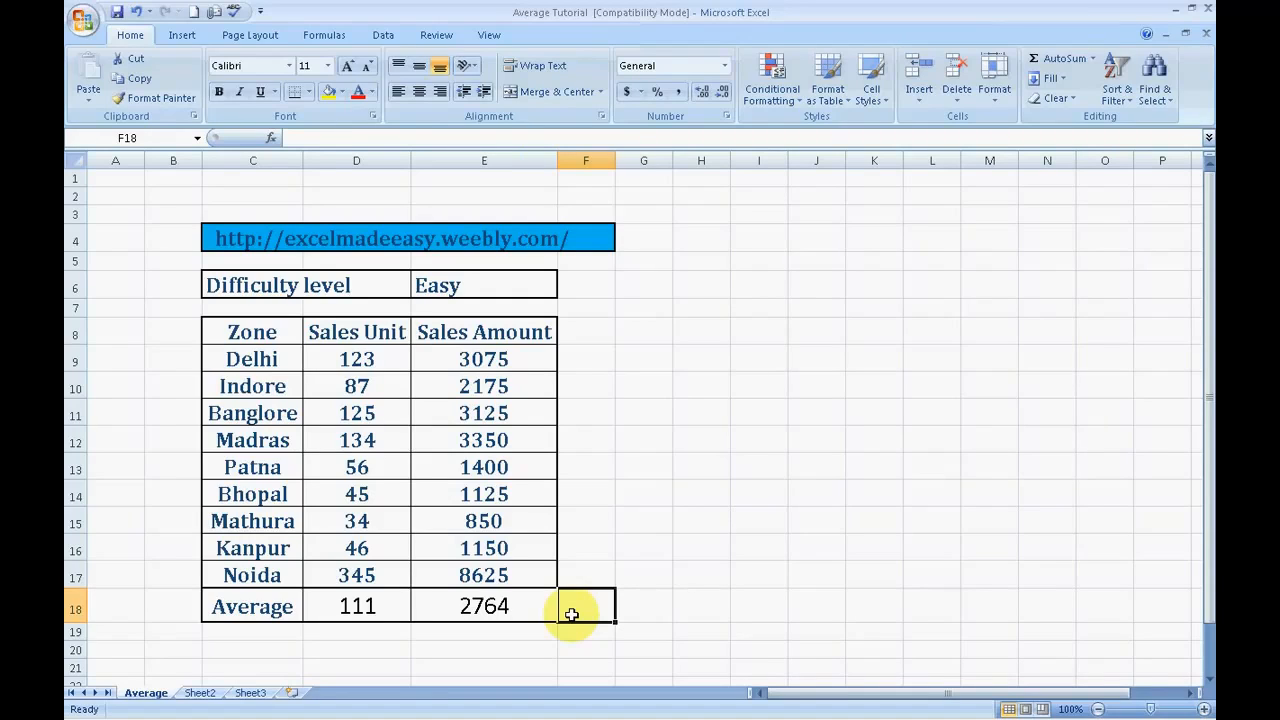
pyautogui.press('Right')
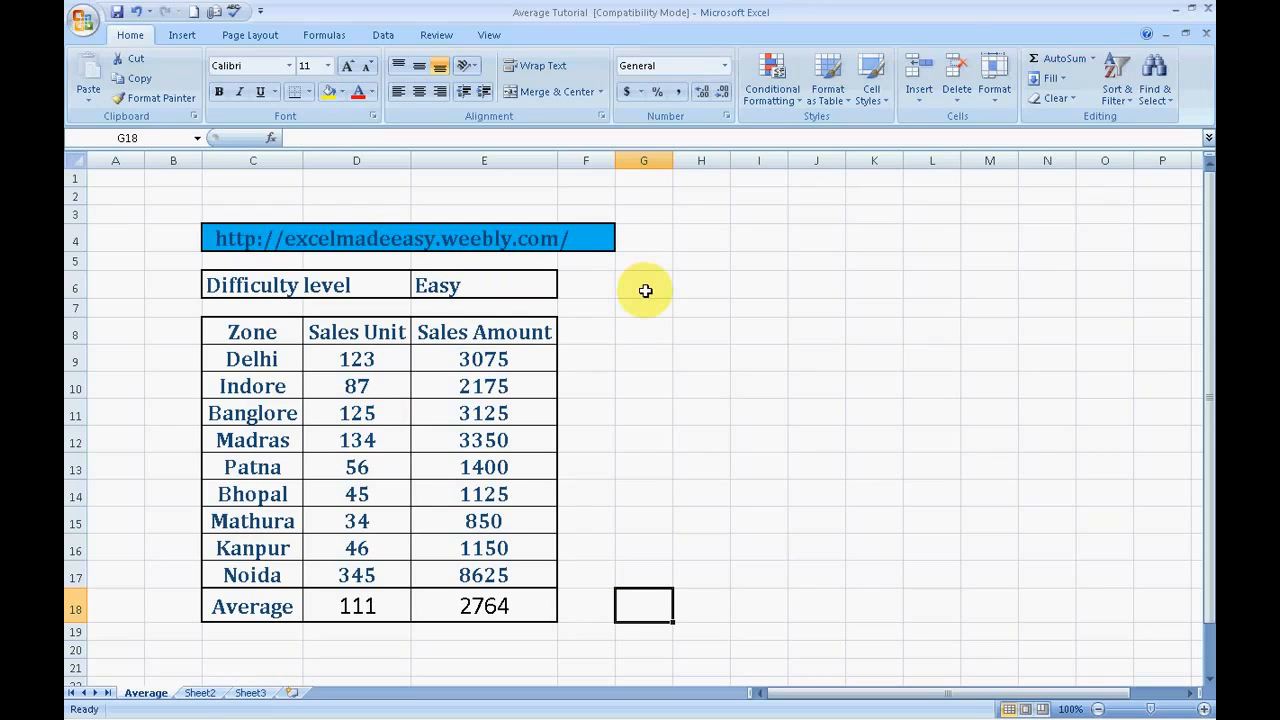
# Step: Switch to Firefox and look through the Excel Made Easy home page, including its tutorial videos and welcome text
pyautogui.hotkey('alt', 'Tab')
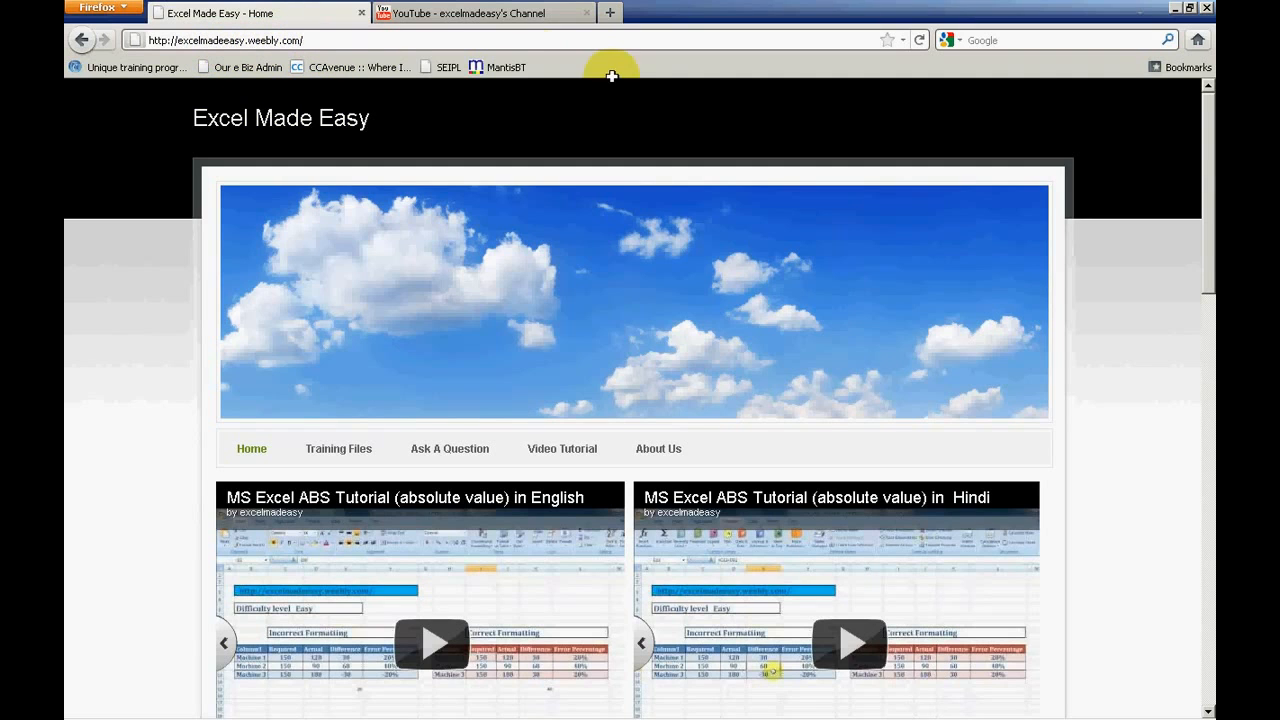
pyautogui.scroll(-2, 157, 428)
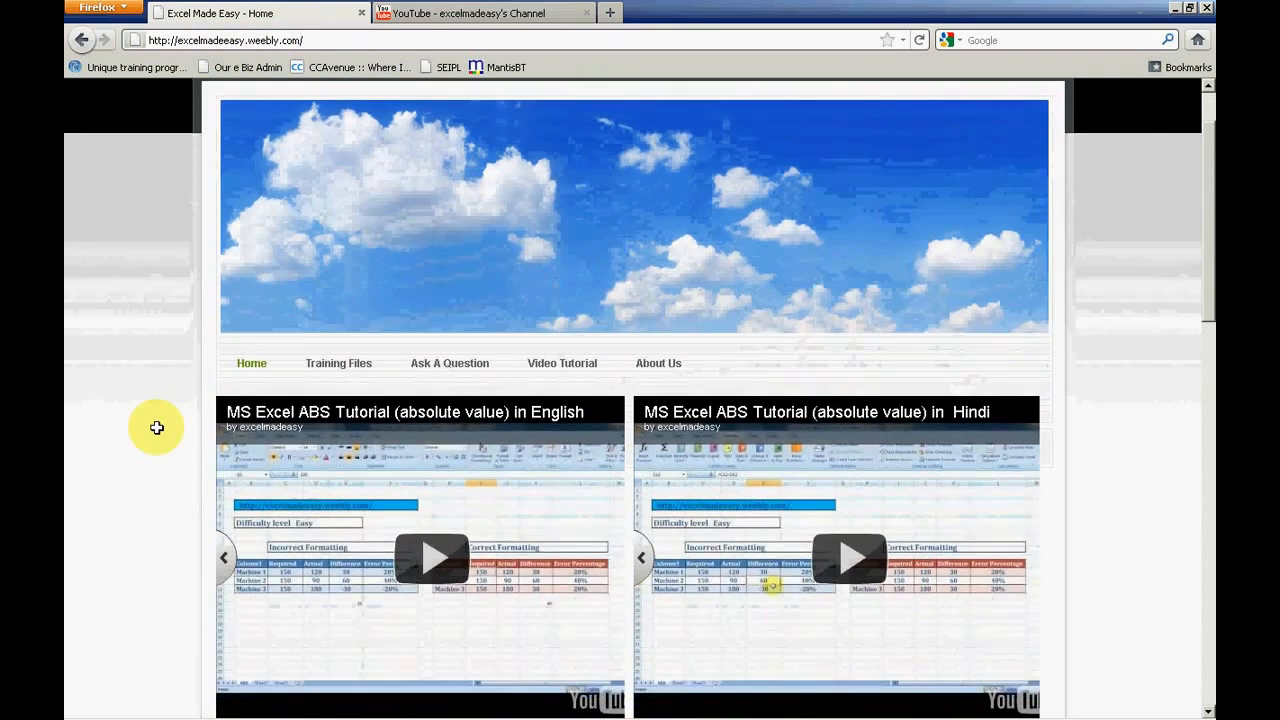
pyautogui.scroll(-3, 157, 428)
pyautogui.scroll(-1, 157, 428)
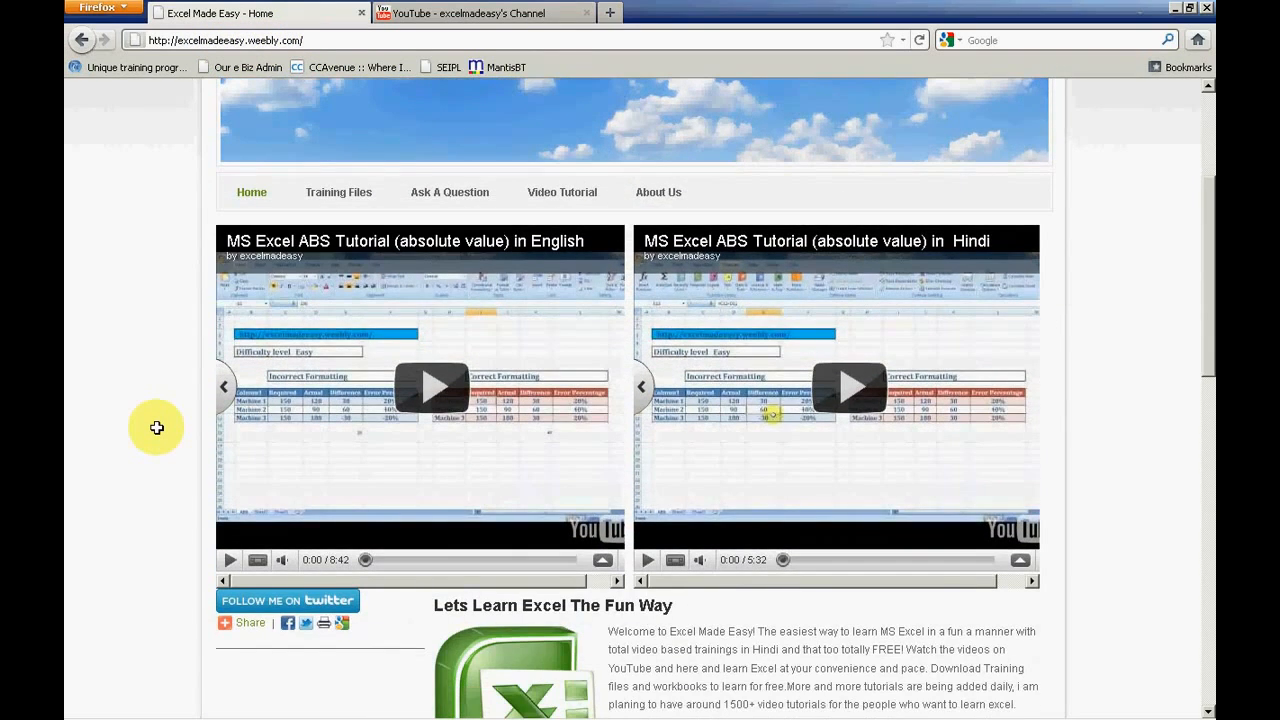
pyautogui.scroll(-1, 157, 428)
pyautogui.scroll(-2, 157, 428)
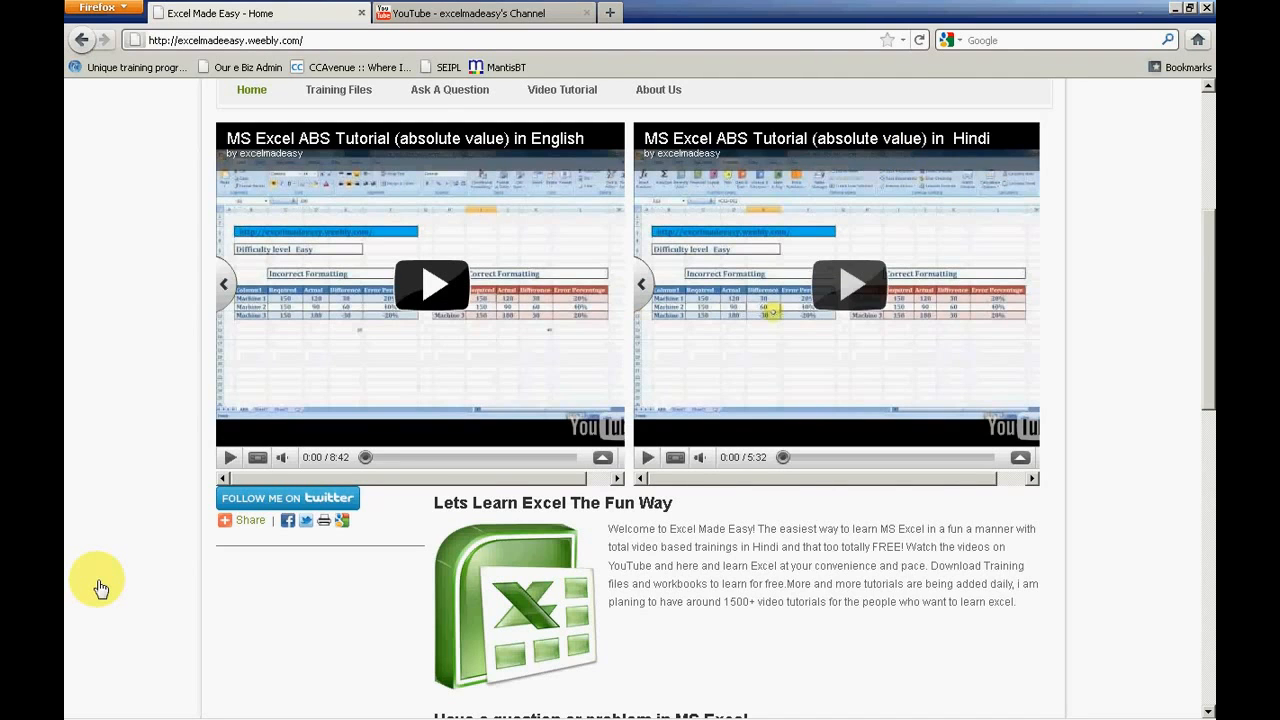
pyautogui.scroll(-3, 101, 588)
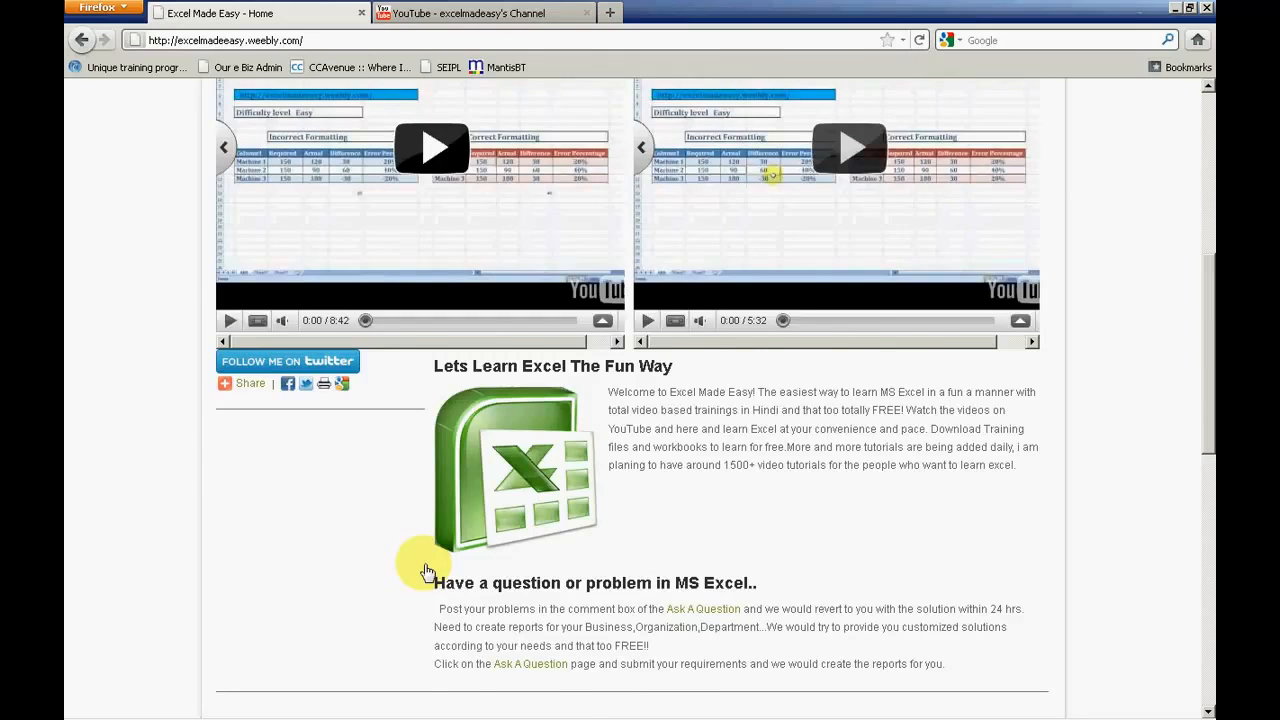
pyautogui.moveTo(1210, 393); pyautogui.dragTo(1212, 356)
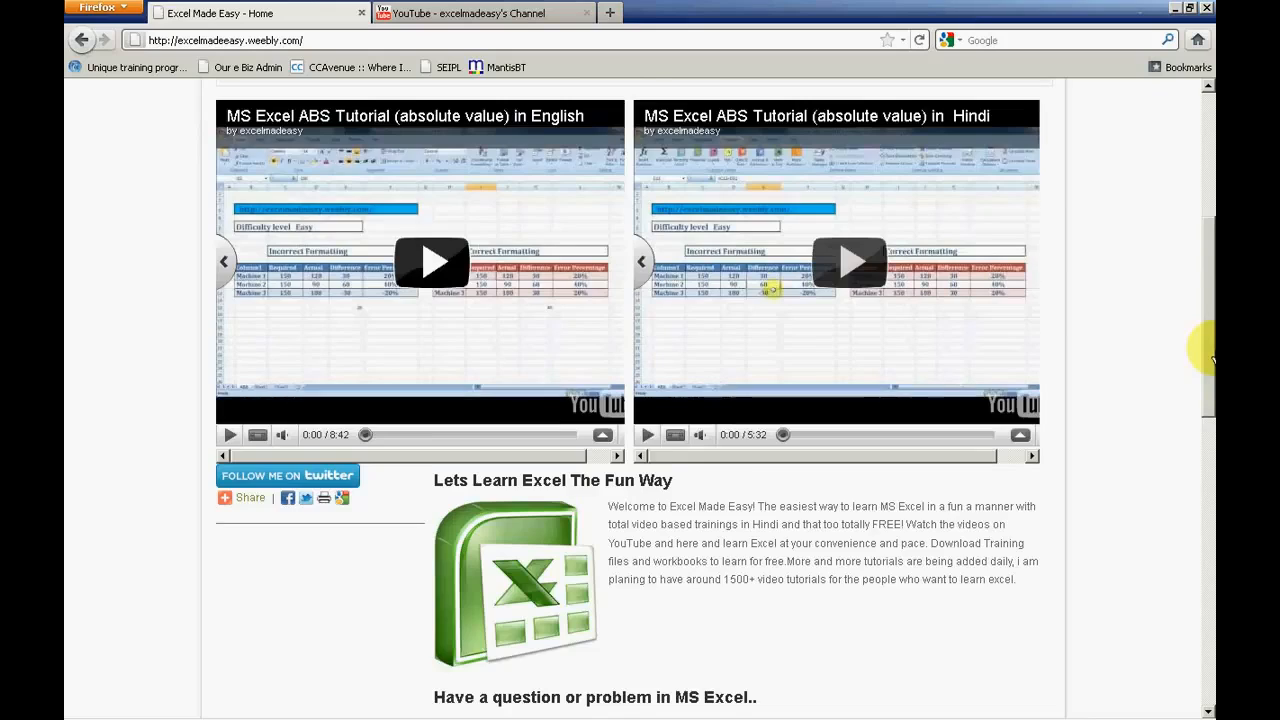
pyautogui.scroll(-5, 303, 641)
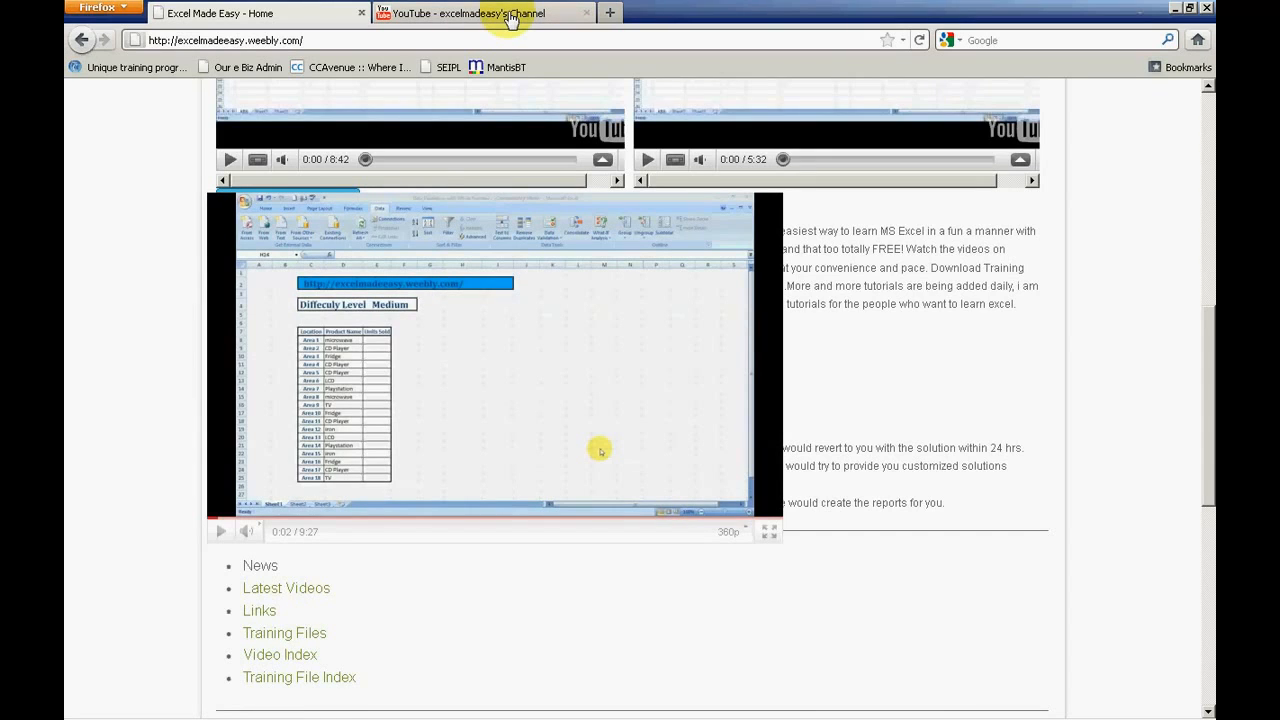
# Step: Show the excelmadeasy YouTube channel and try to subscribe to it
pyautogui.click(510, 20)
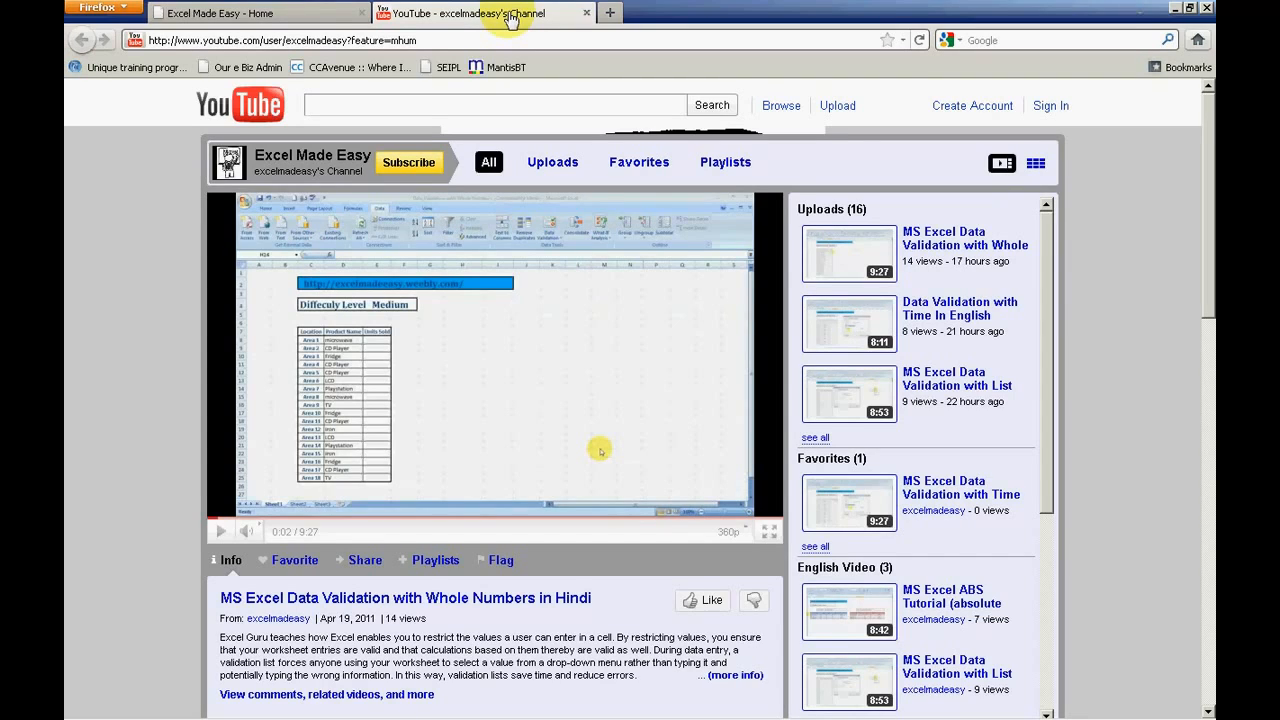
pyautogui.click(411, 164)
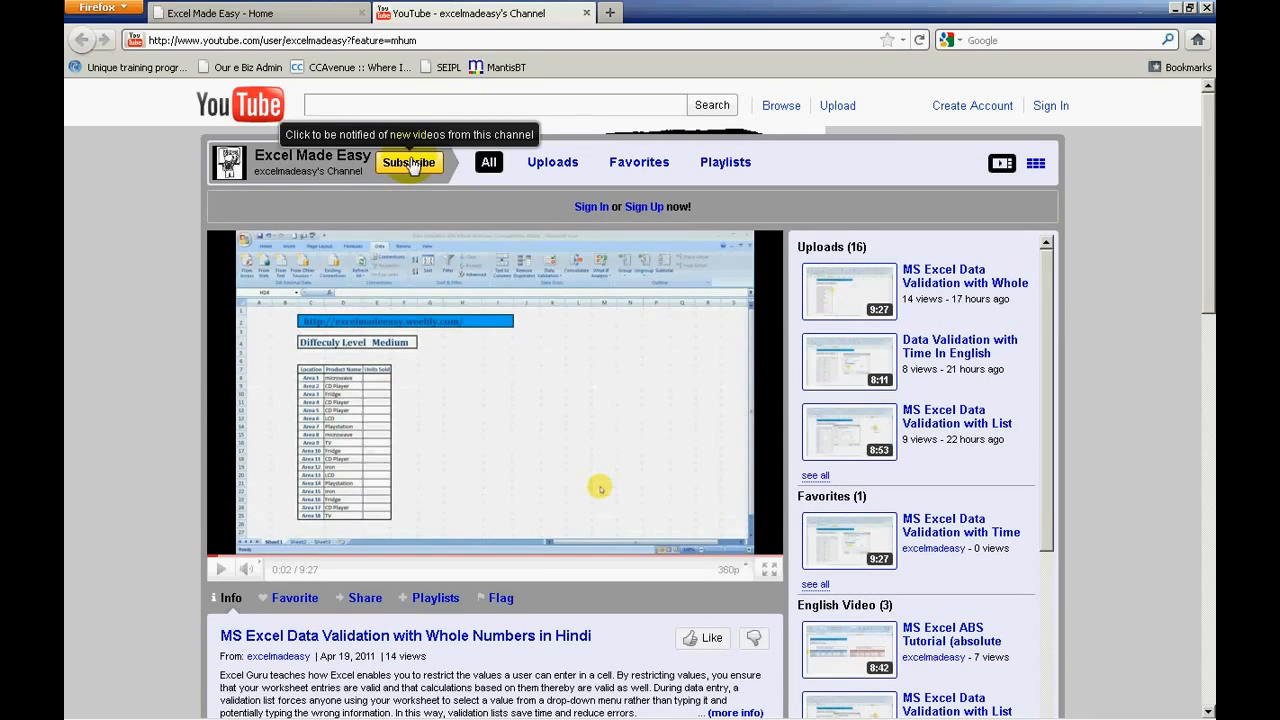
# Step: Review the question, links and Facebook sections of the Excel Made Easy home page, and the YouTube channel's comments area
pyautogui.click(324, 16)
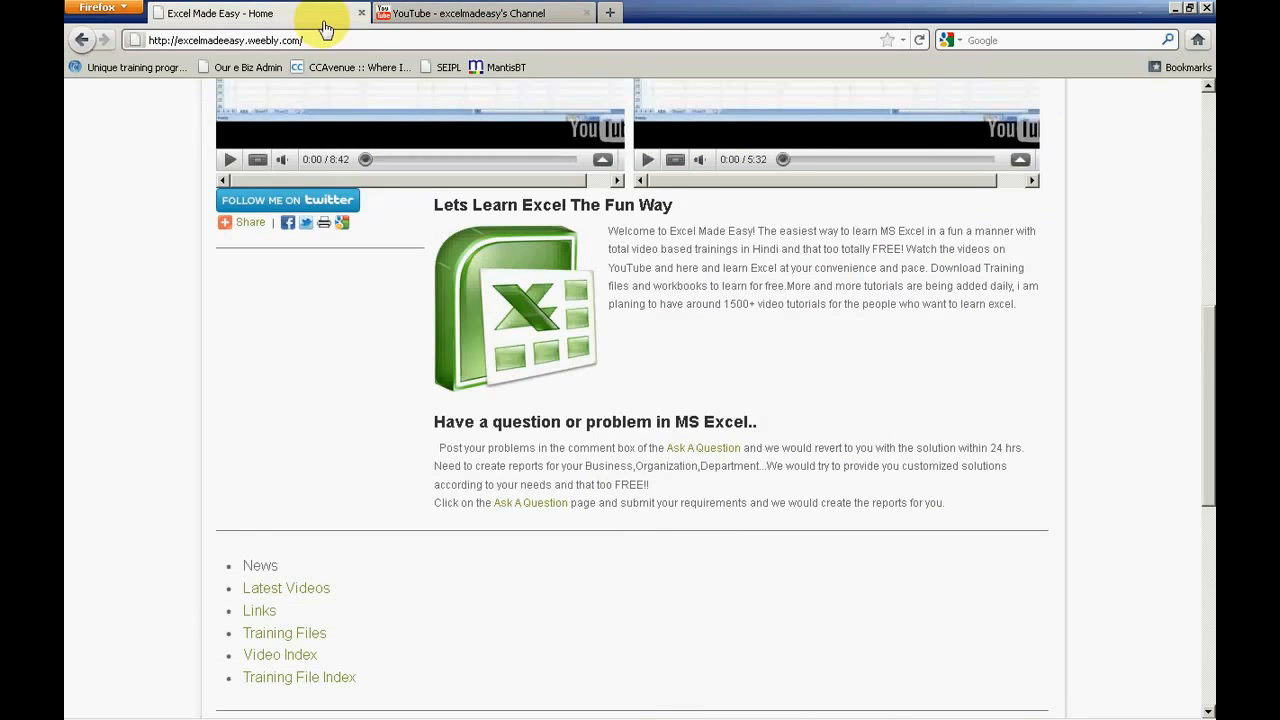
pyautogui.scroll(-1, 1210, 385)
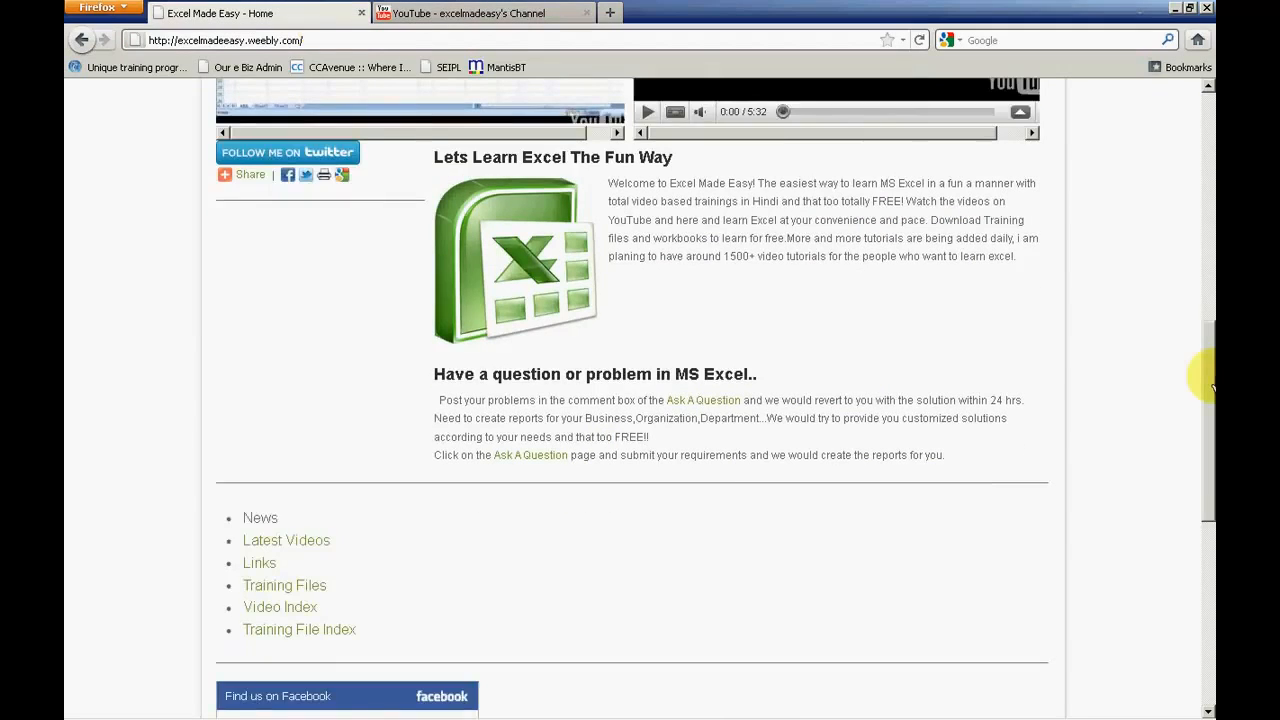
pyautogui.moveTo(1210, 385); pyautogui.dragTo(1210, 452)
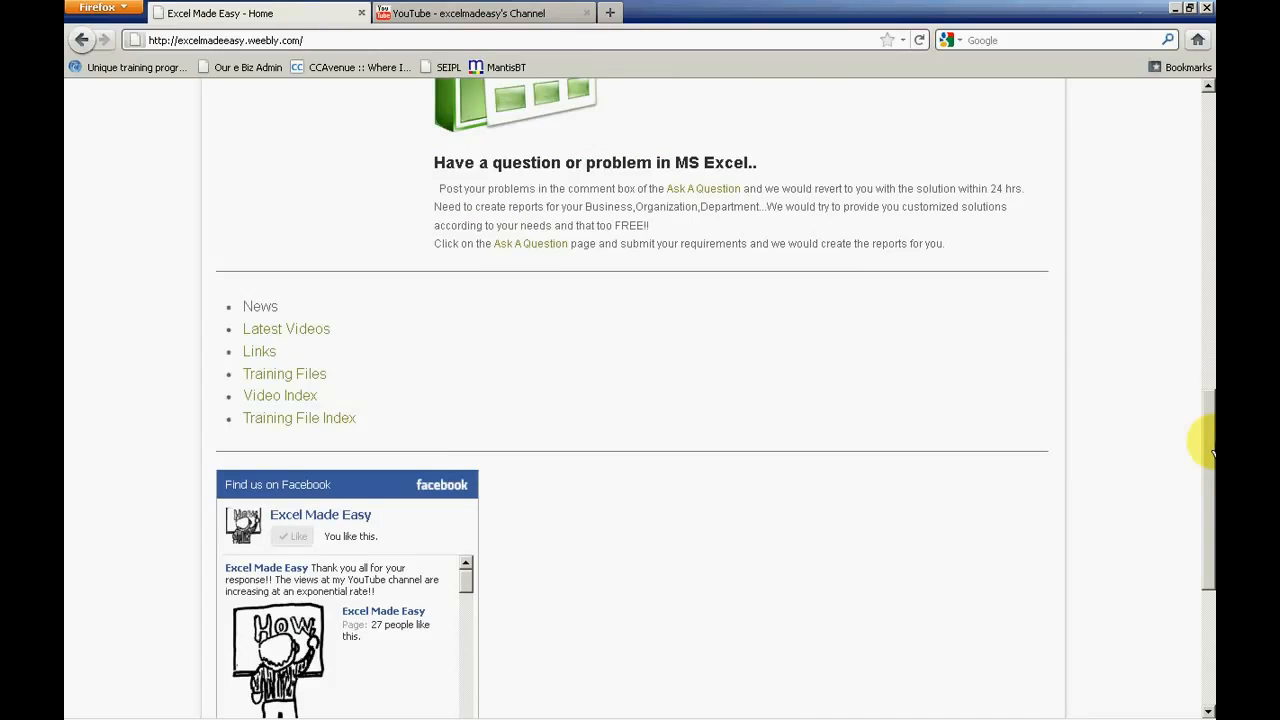
pyautogui.moveTo(1213, 454); pyautogui.dragTo(1211, 452)
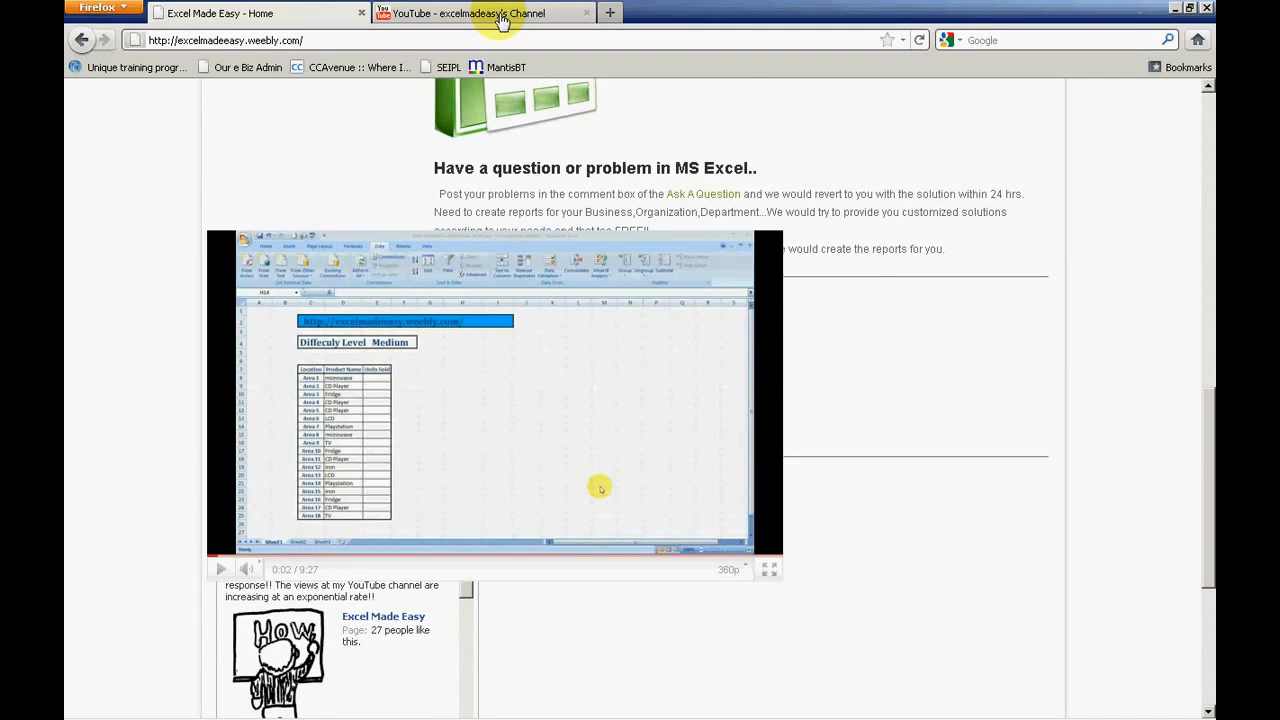
pyautogui.click(501, 20)
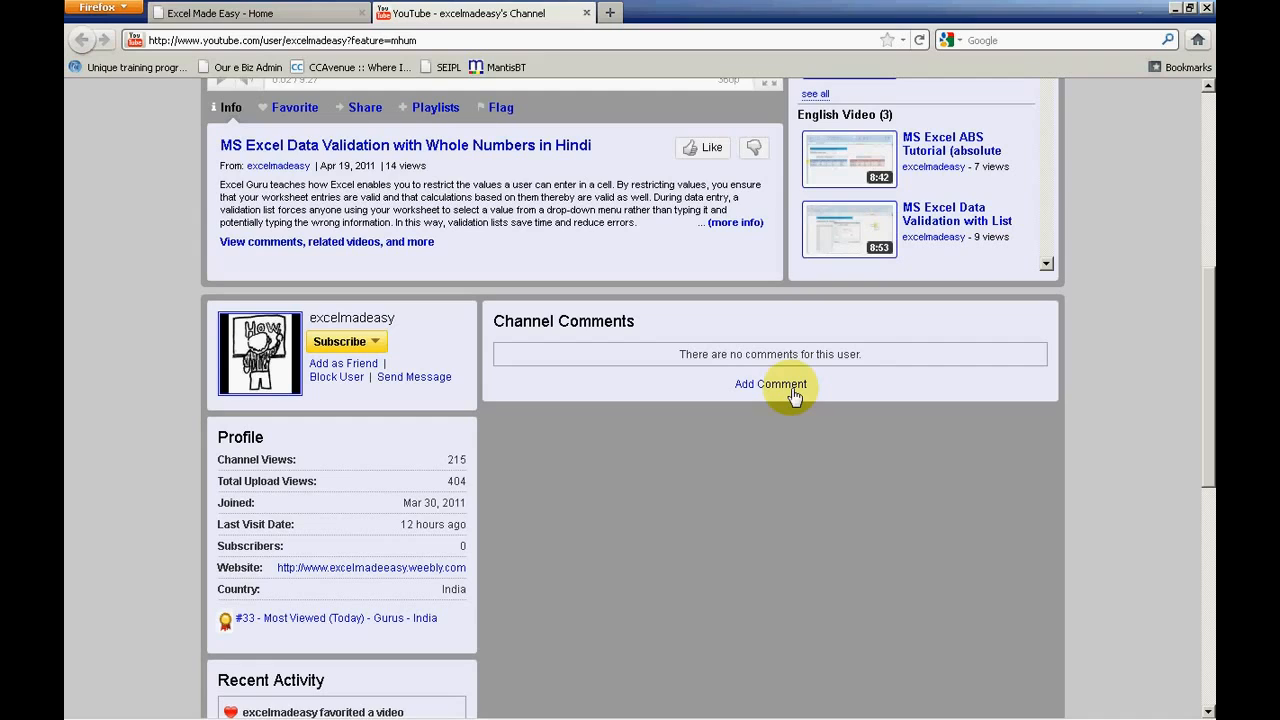
# Step: Switch to Excel and examine the Units Sold entries for Pen and Eraser in the Count Tutorial workbook
pyautogui.moveTo(243, 713)
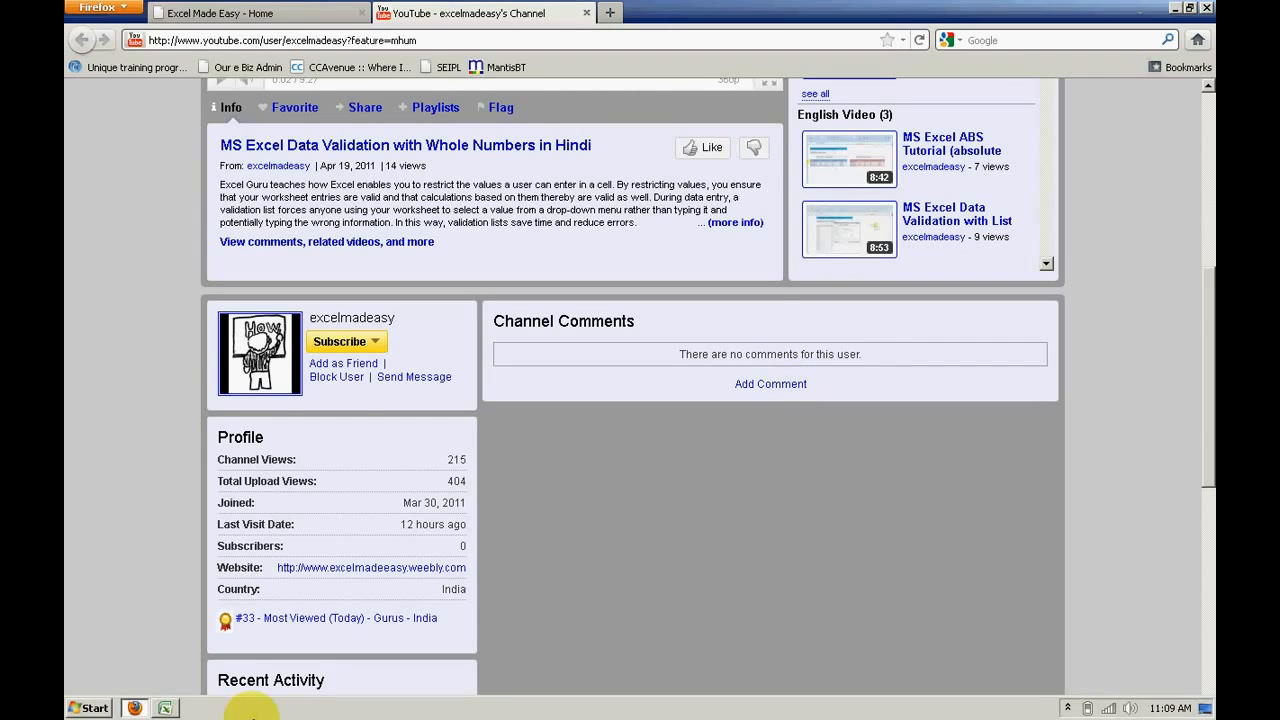
pyautogui.click(166, 708)
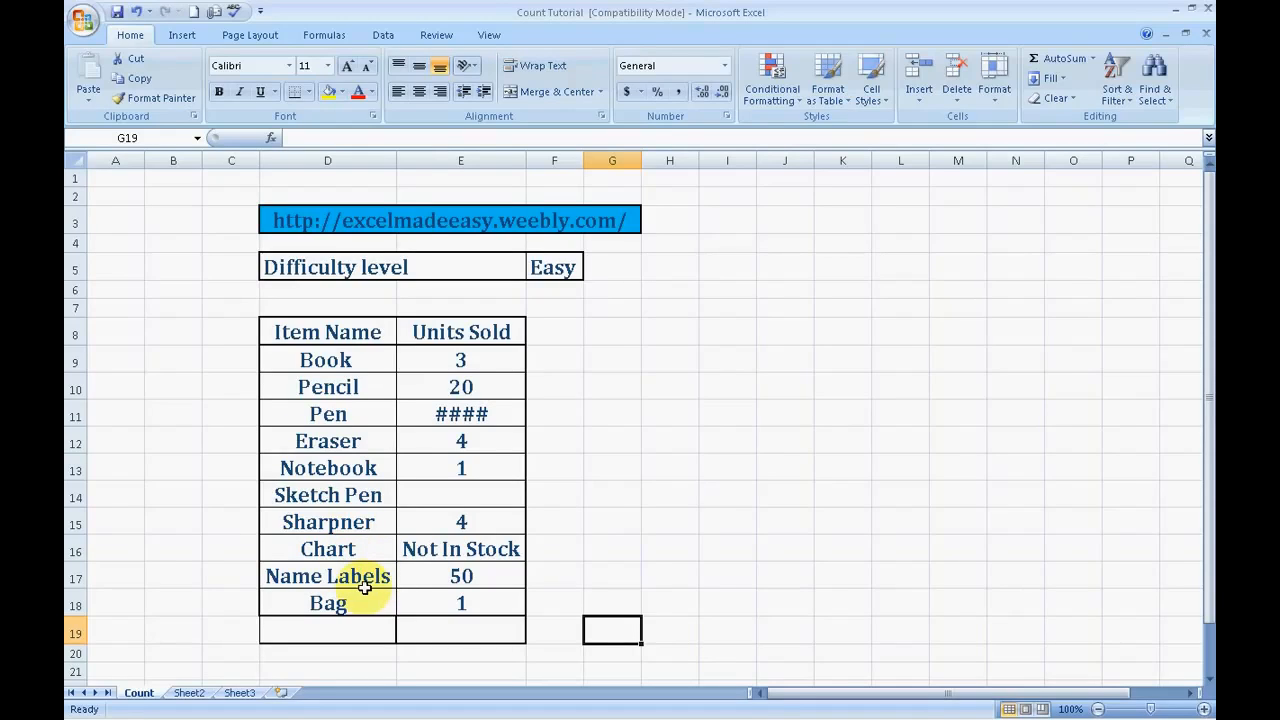
pyautogui.click(493, 416)
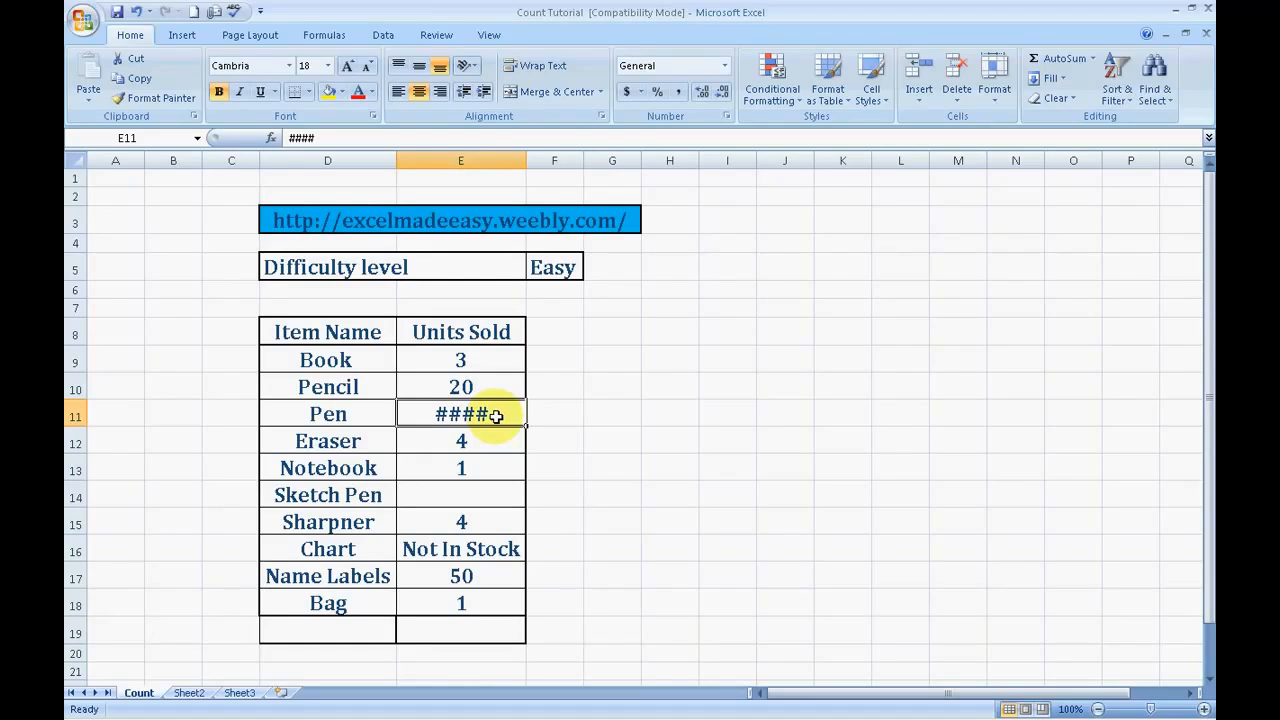
pyautogui.click(495, 441)
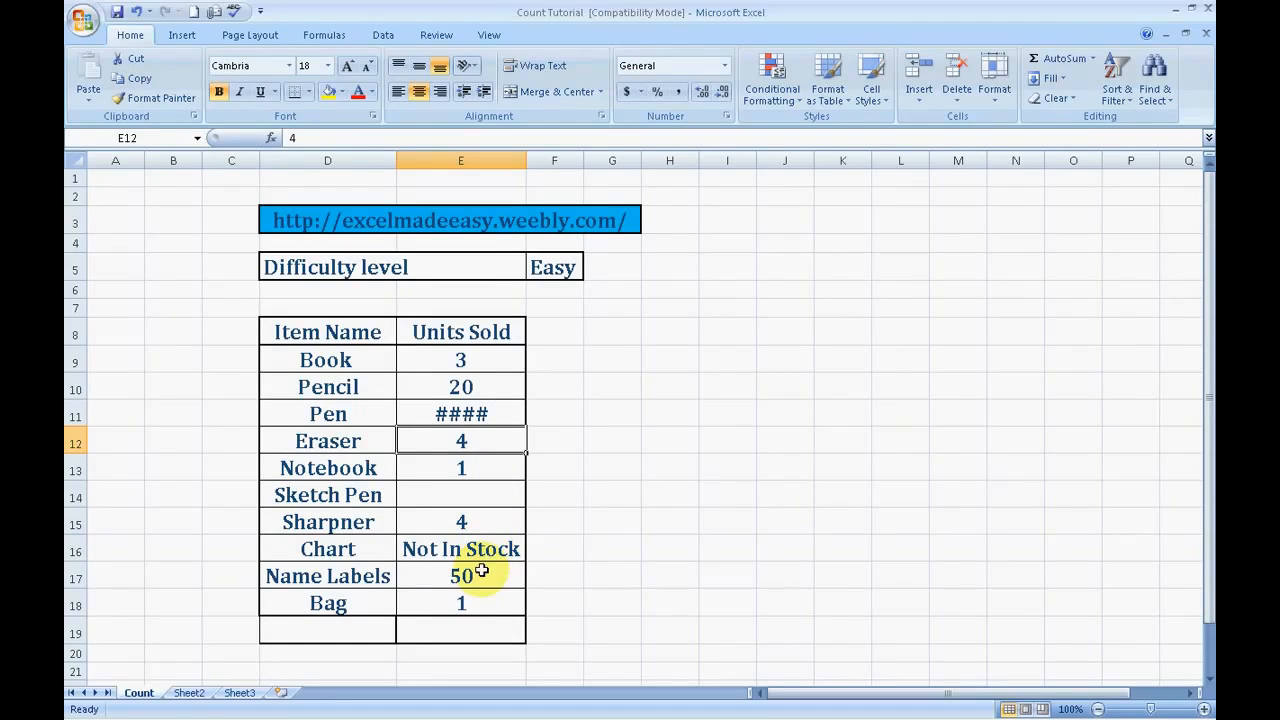
# Step: Enter the formula =COUNT(E9:E18) in cell E19 below the Units Sold entries
pyautogui.click(464, 640)
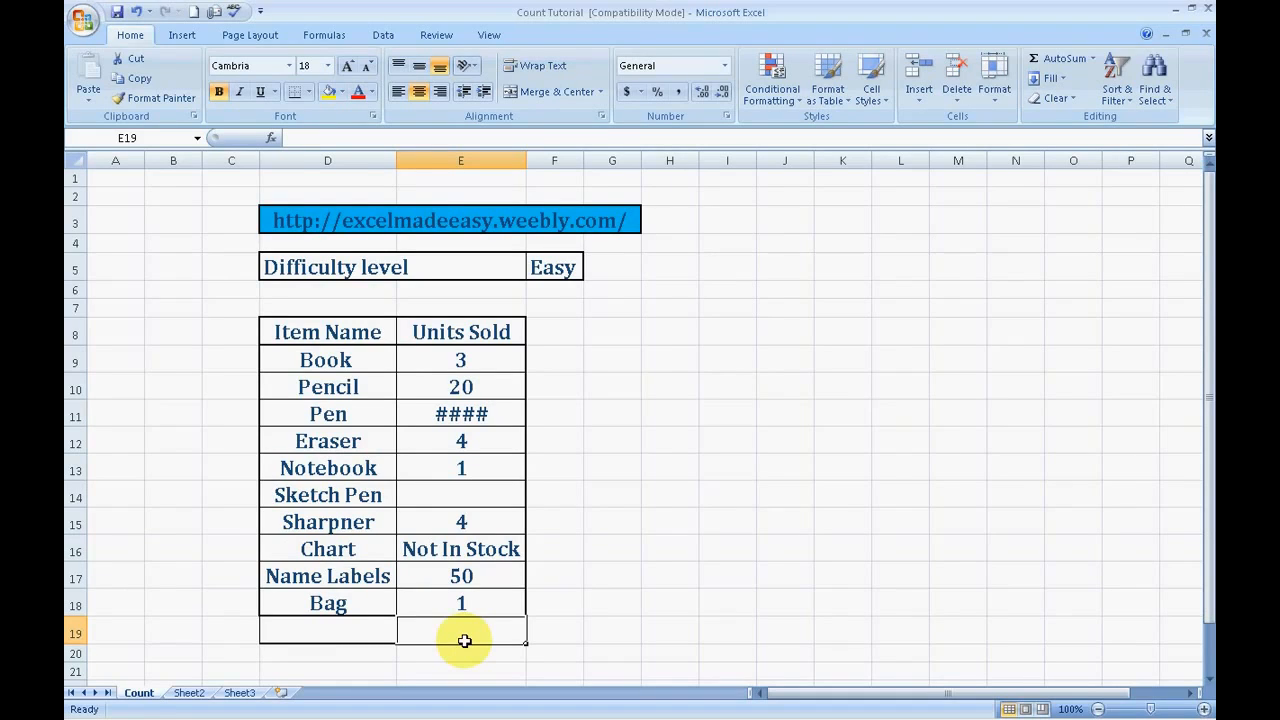
pyautogui.write('=')
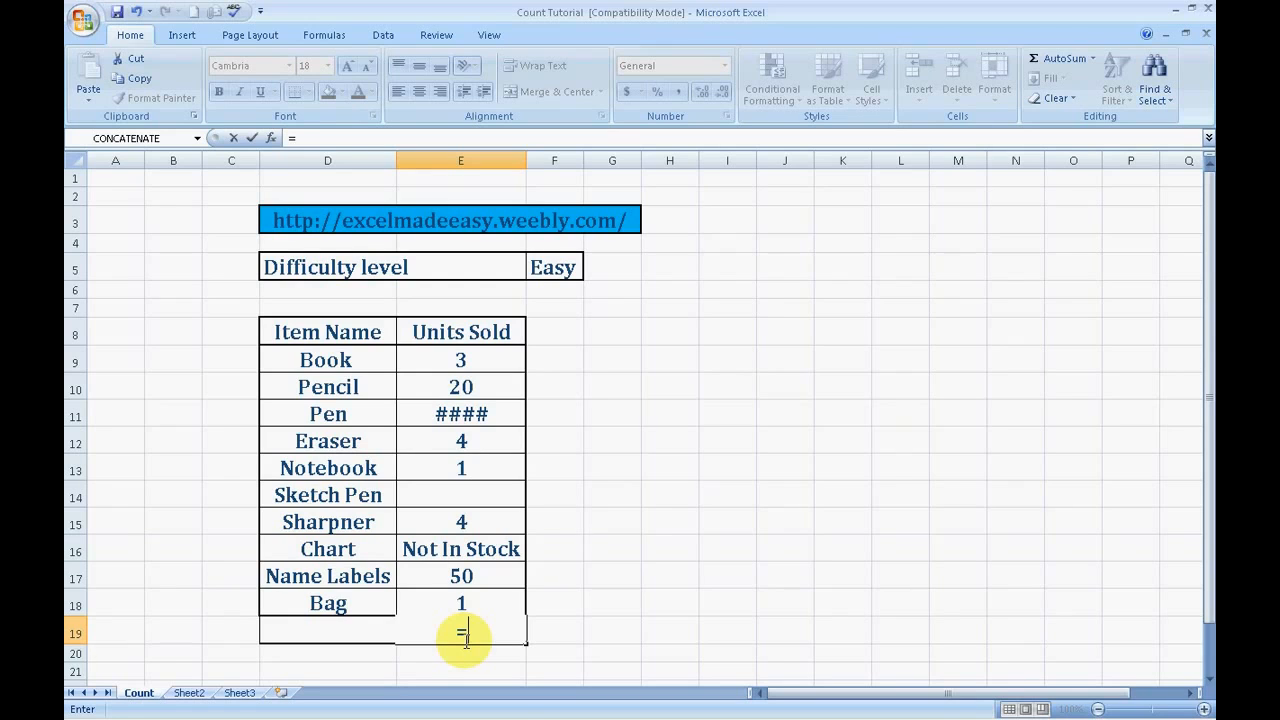
pyautogui.write('count')
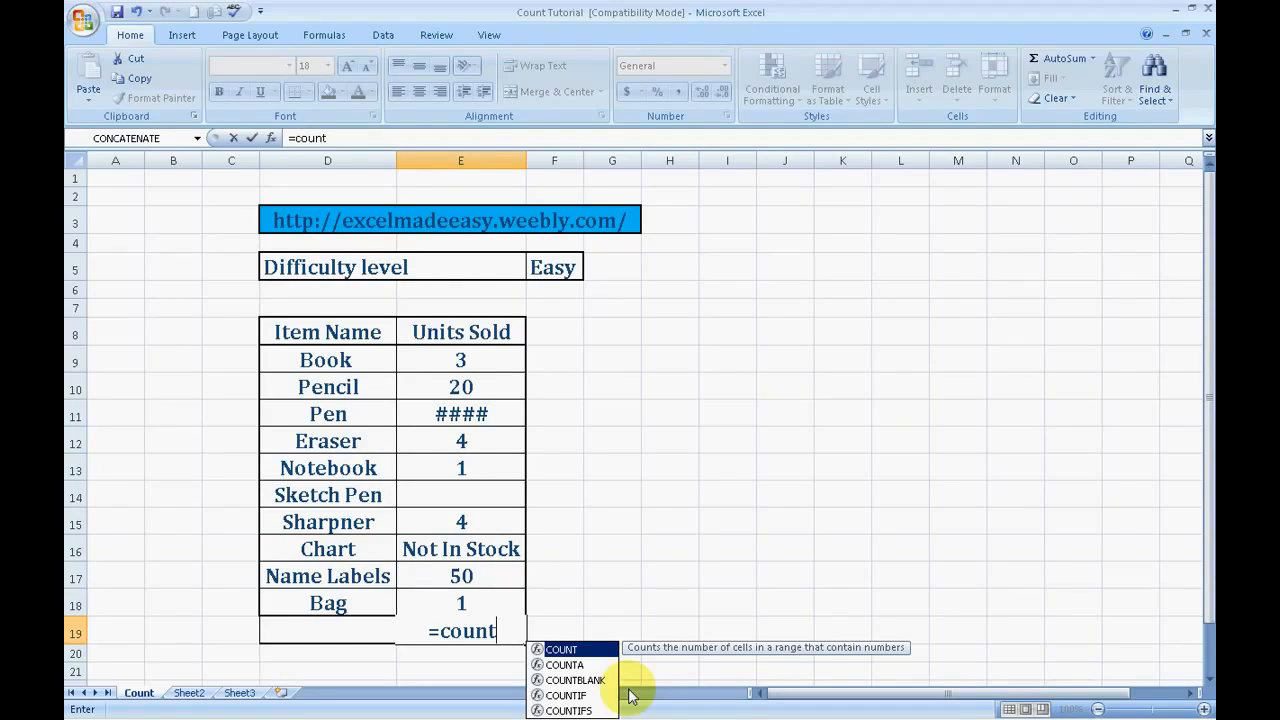
pyautogui.press('Tab')
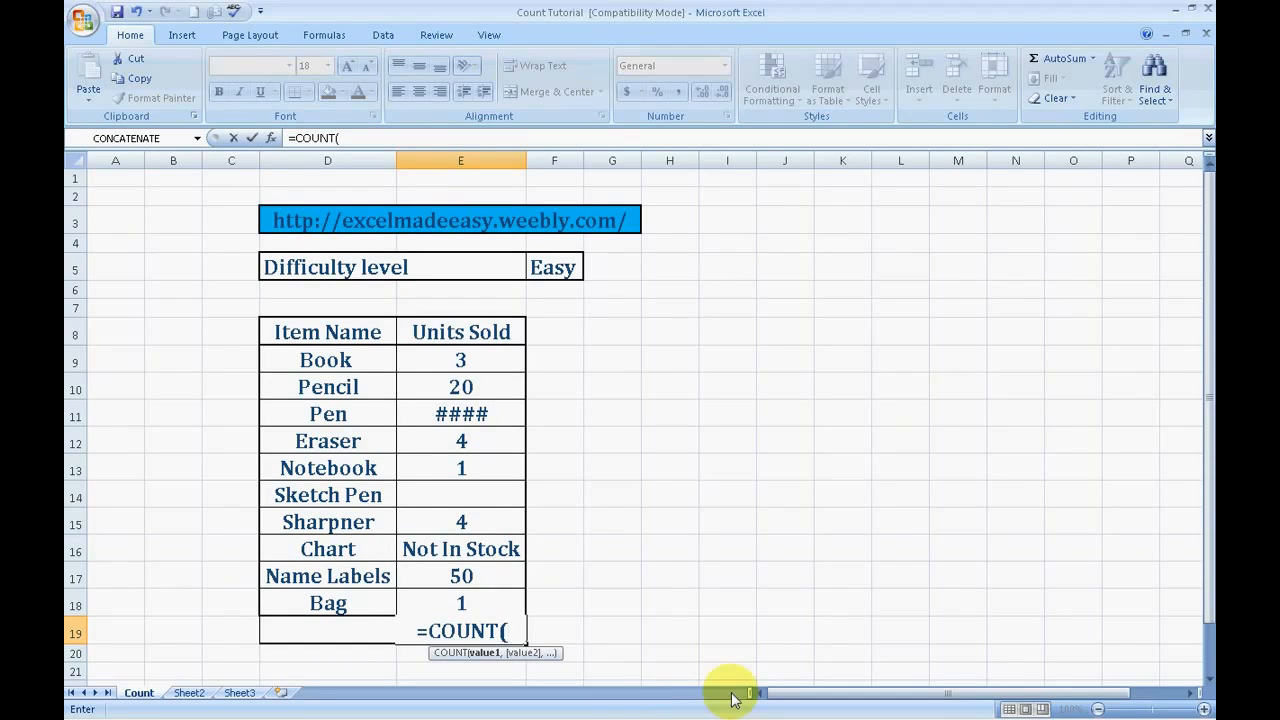
pyautogui.click(493, 597)
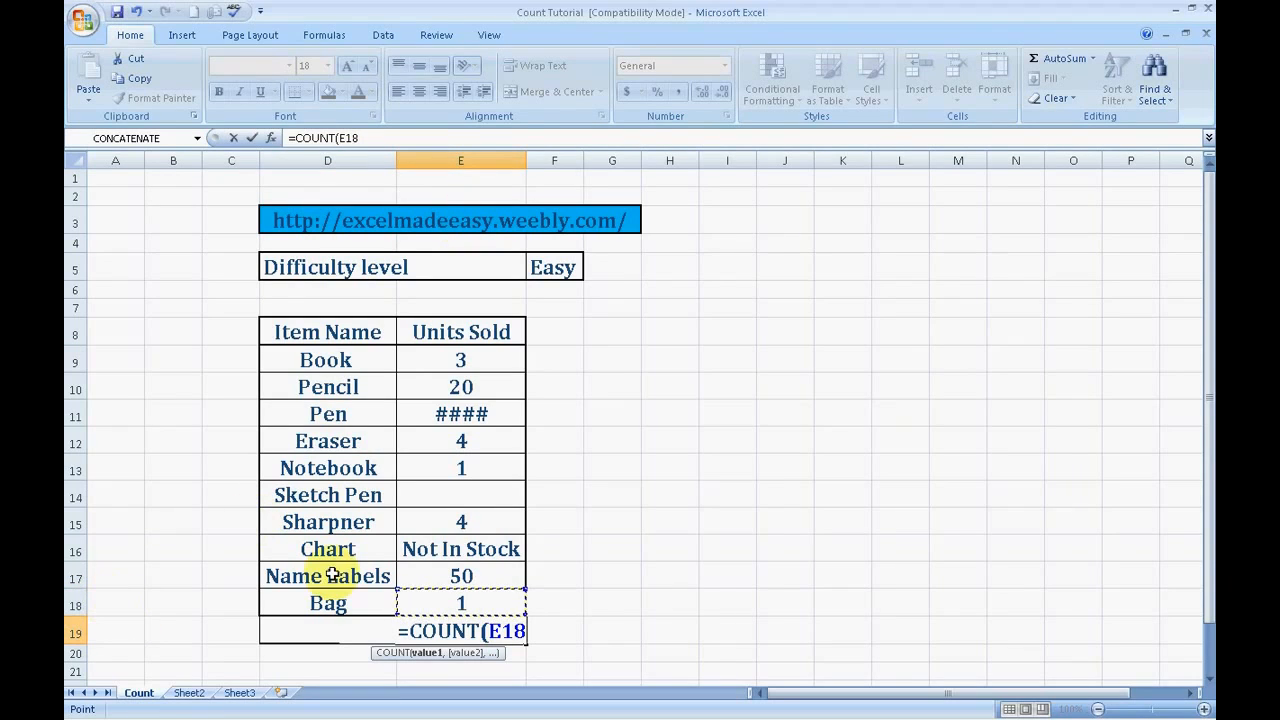
pyautogui.hotkey('shift', 'Up')
pyautogui.hotkey('shift', 'Up')
pyautogui.hotkey('shift', 'Up')
pyautogui.hotkey('shift', 'Up')
pyautogui.hotkey('shift', 'Up')
pyautogui.hotkey('shift', 'Up')
pyautogui.hotkey('shift', 'Up')
pyautogui.hotkey('shift', 'Up')
pyautogui.hotkey('shift', 'Up')
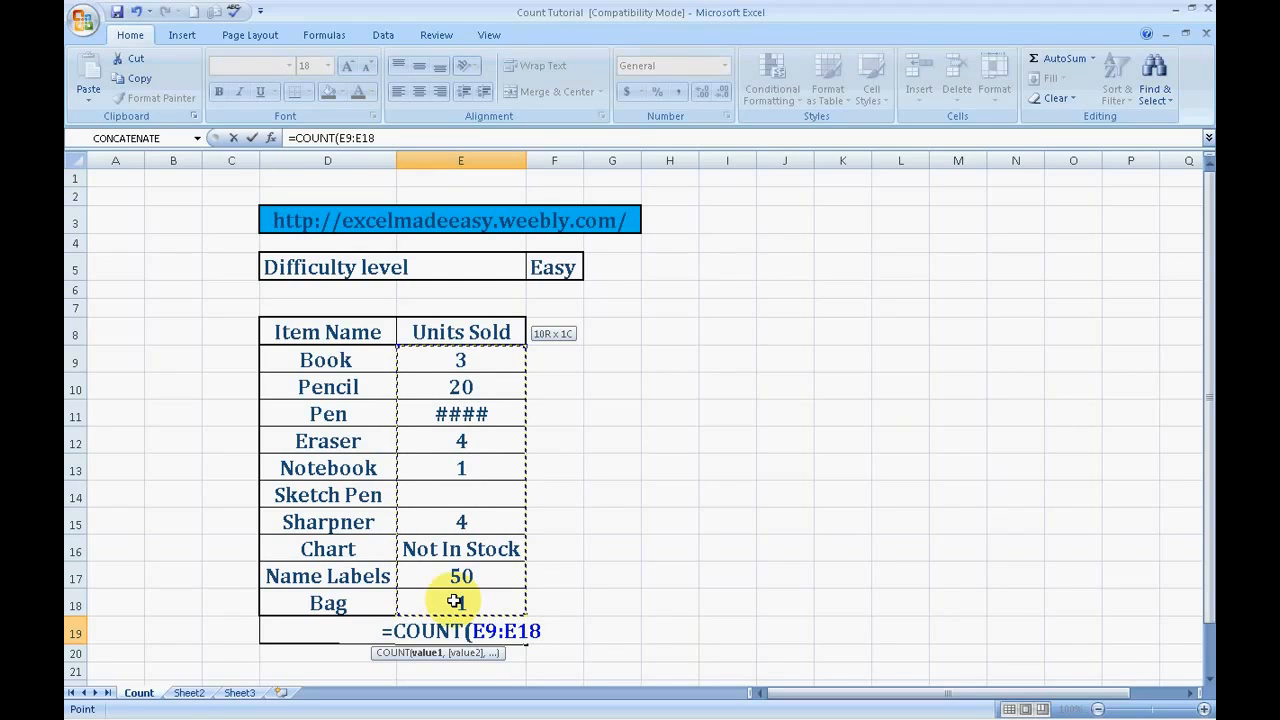
pyautogui.write(')')
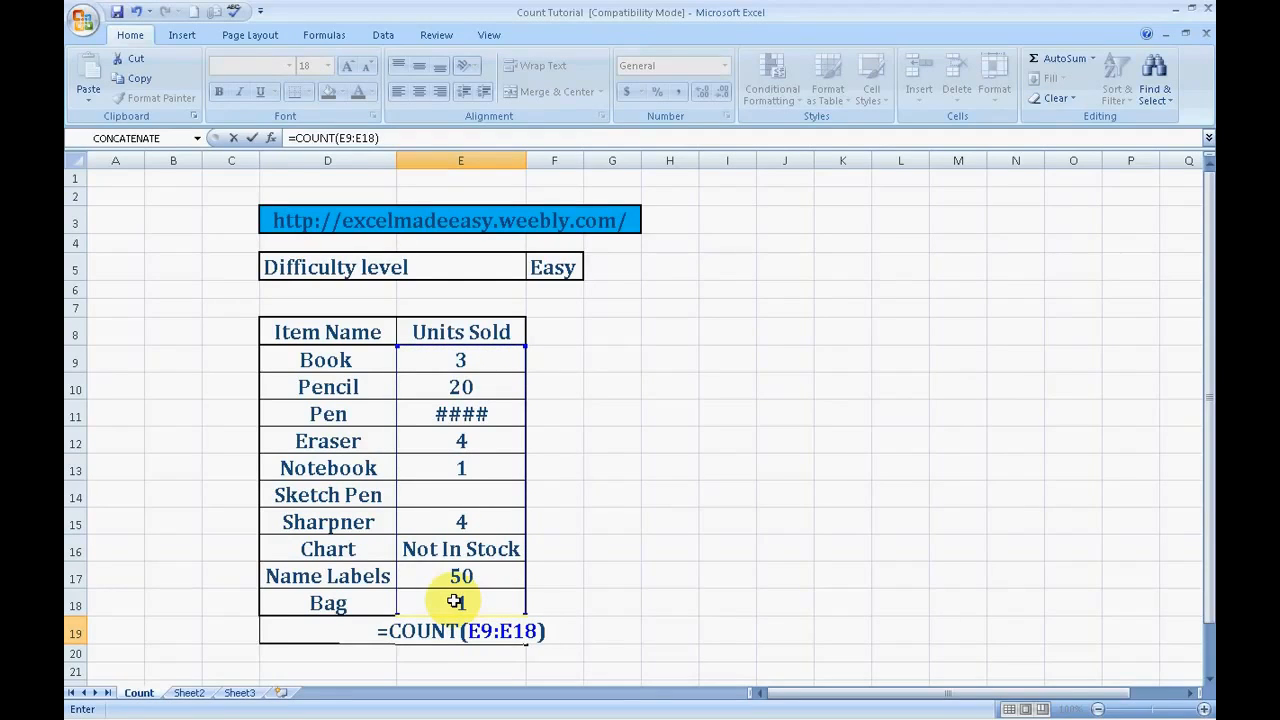
pyautogui.press('Return')
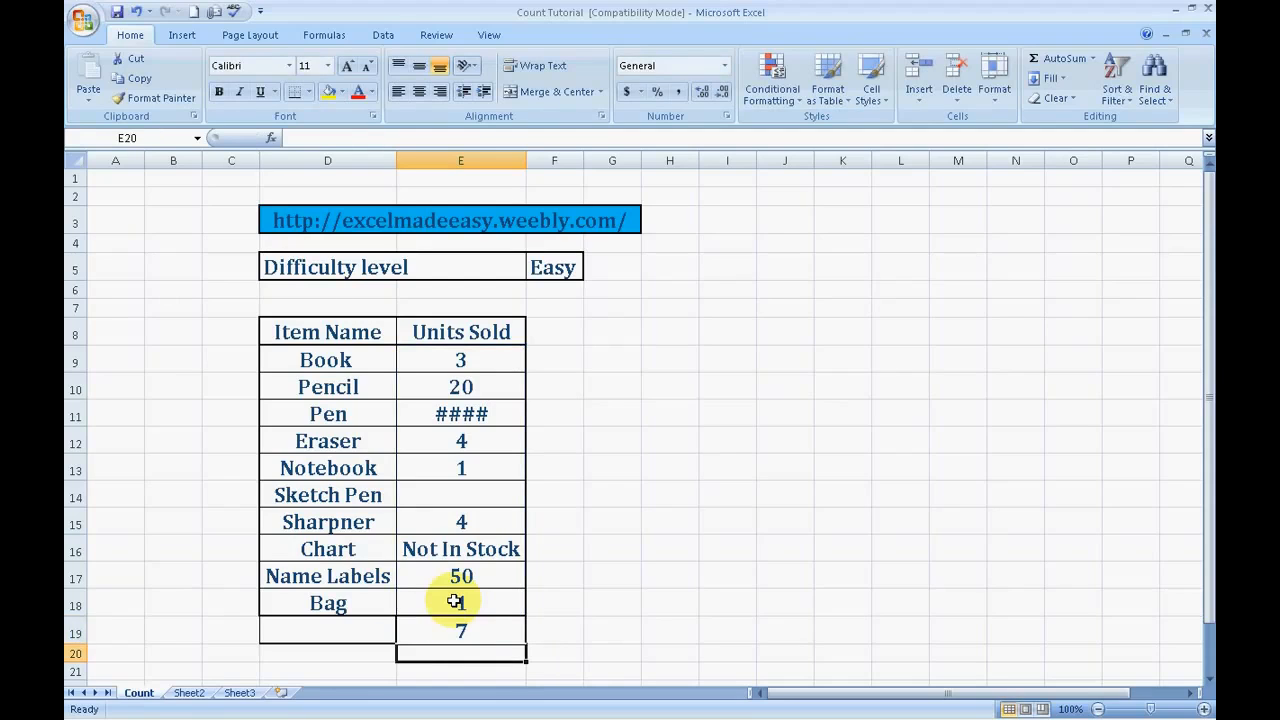
# Step: Delete the COUNT formula from cell E19
pyautogui.click(500, 613)
pyautogui.click(502, 620)
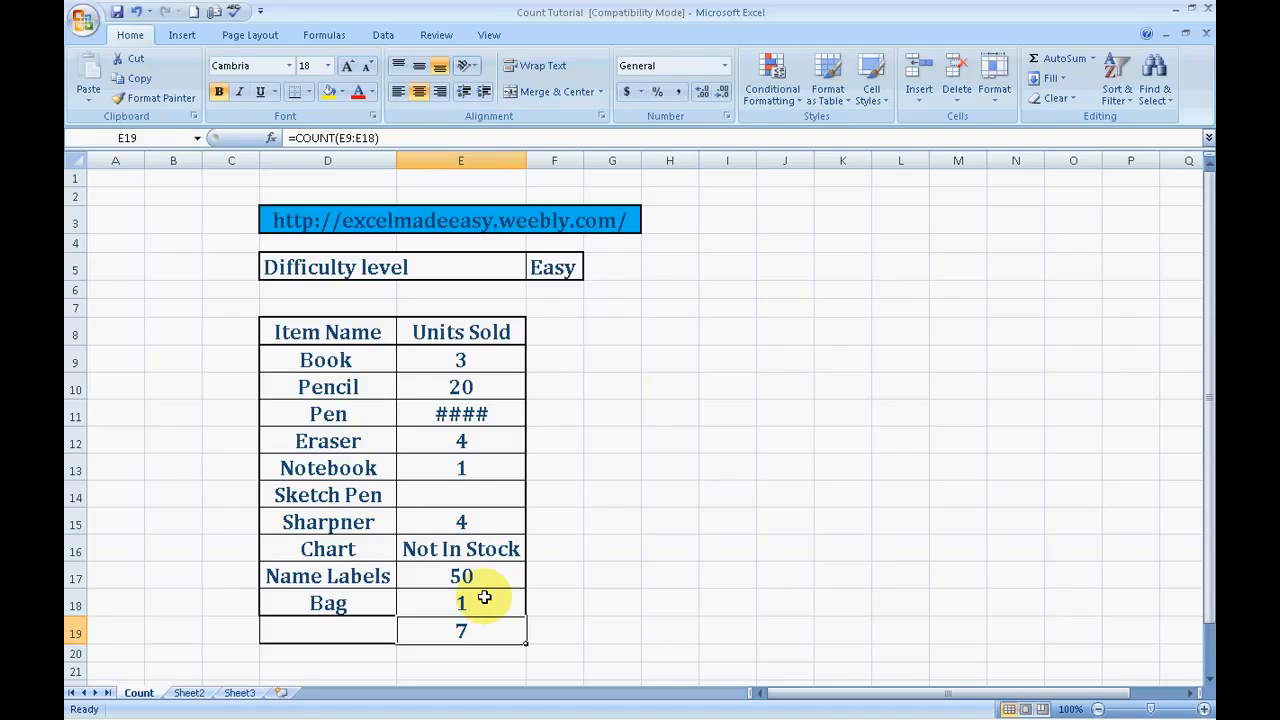
pyautogui.press('Delete')
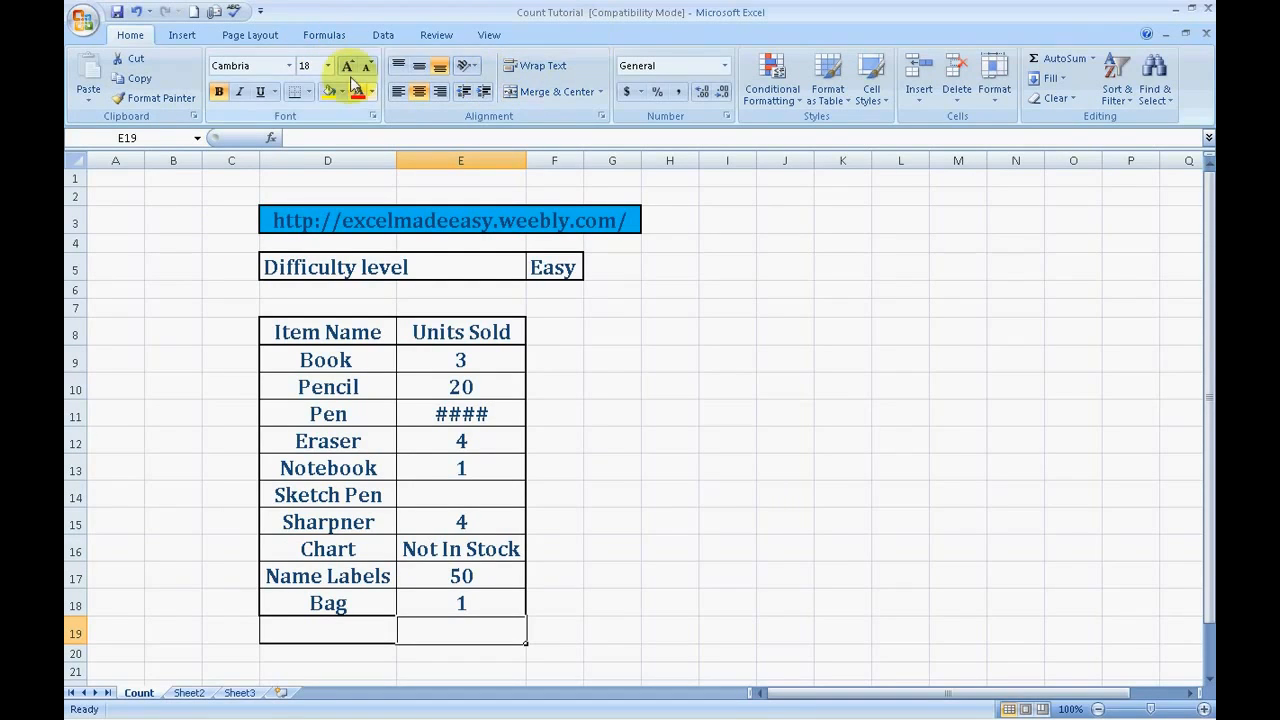
# Step: Find the COUNT function by searching for "count" in Insert Function and start inserting it into cell E19
pyautogui.click(328, 37)
pyautogui.click(90, 85)
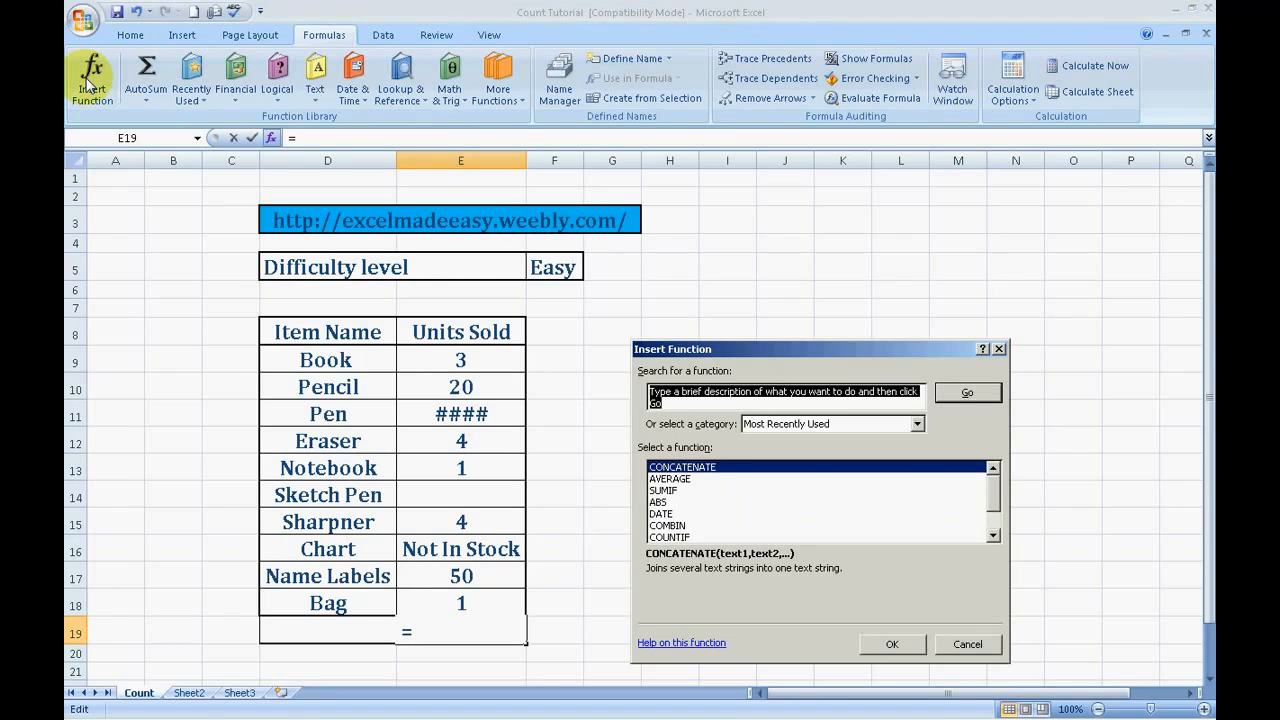
pyautogui.write('count')
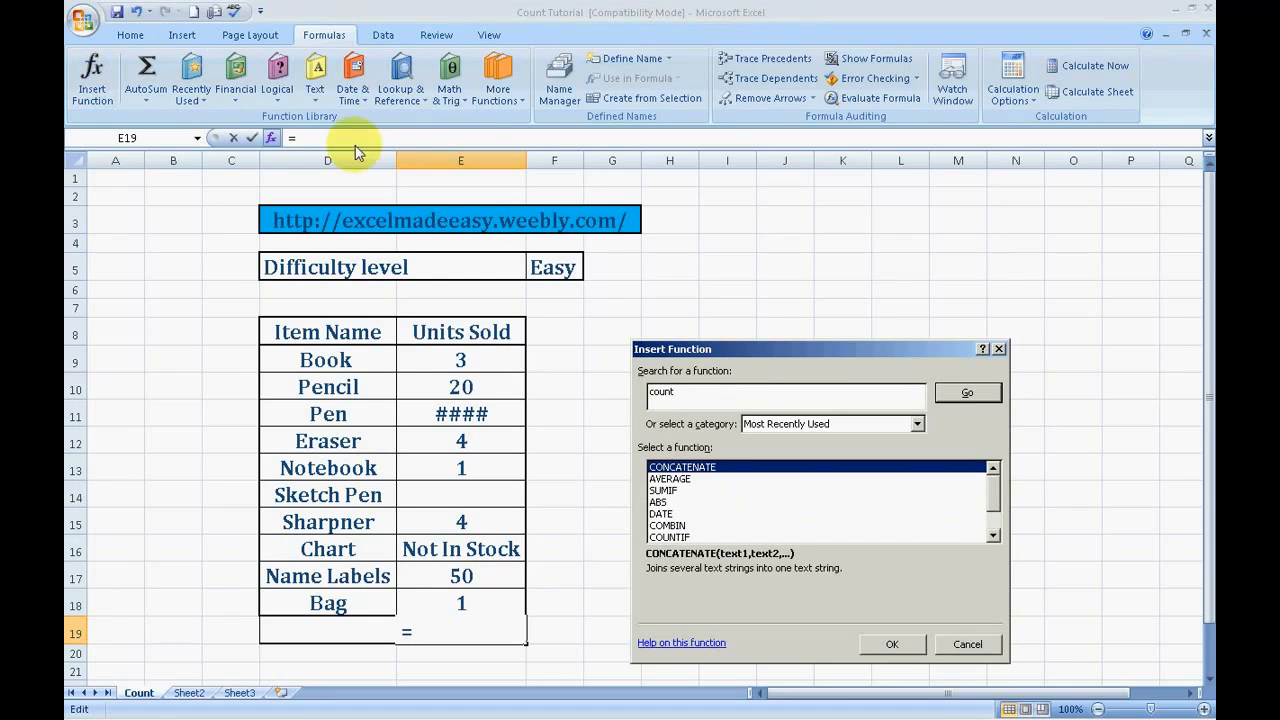
pyautogui.click(967, 393)
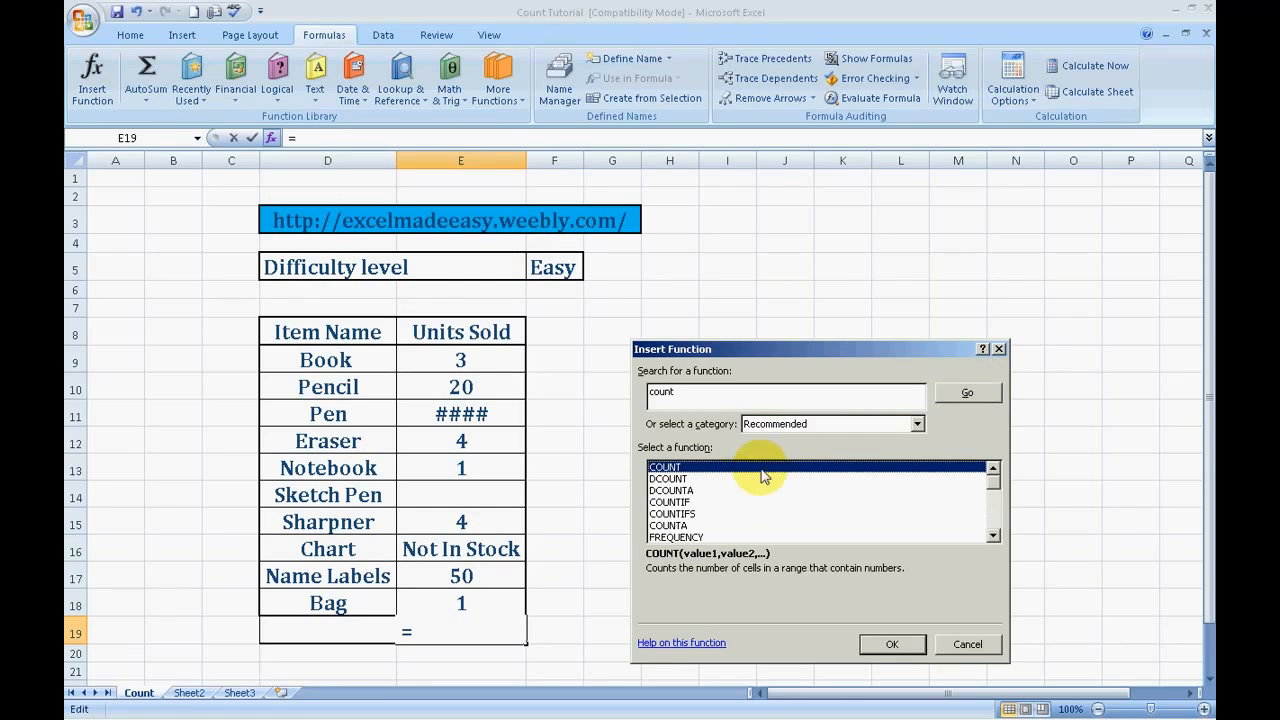
pyautogui.click(891, 644)
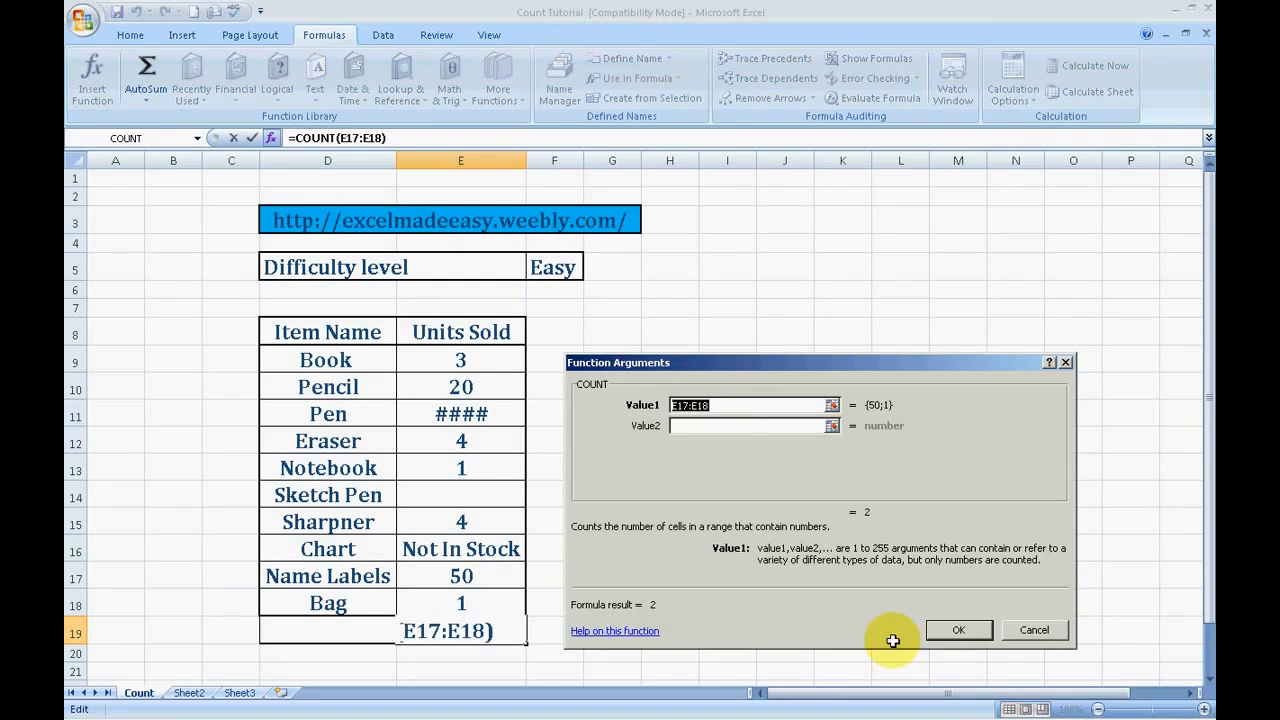
# Step: Replace the suggested Value1 argument of COUNT with the Units Sold range E9:E18 and complete the formula in E19
pyautogui.click(751, 406)
pyautogui.press('BackSpace')
pyautogui.press('BackSpace')
pyautogui.press('BackSpace')
pyautogui.press('BackSpace')
pyautogui.press('BackSpace')
pyautogui.press('BackSpace')
pyautogui.press('BackSpace')
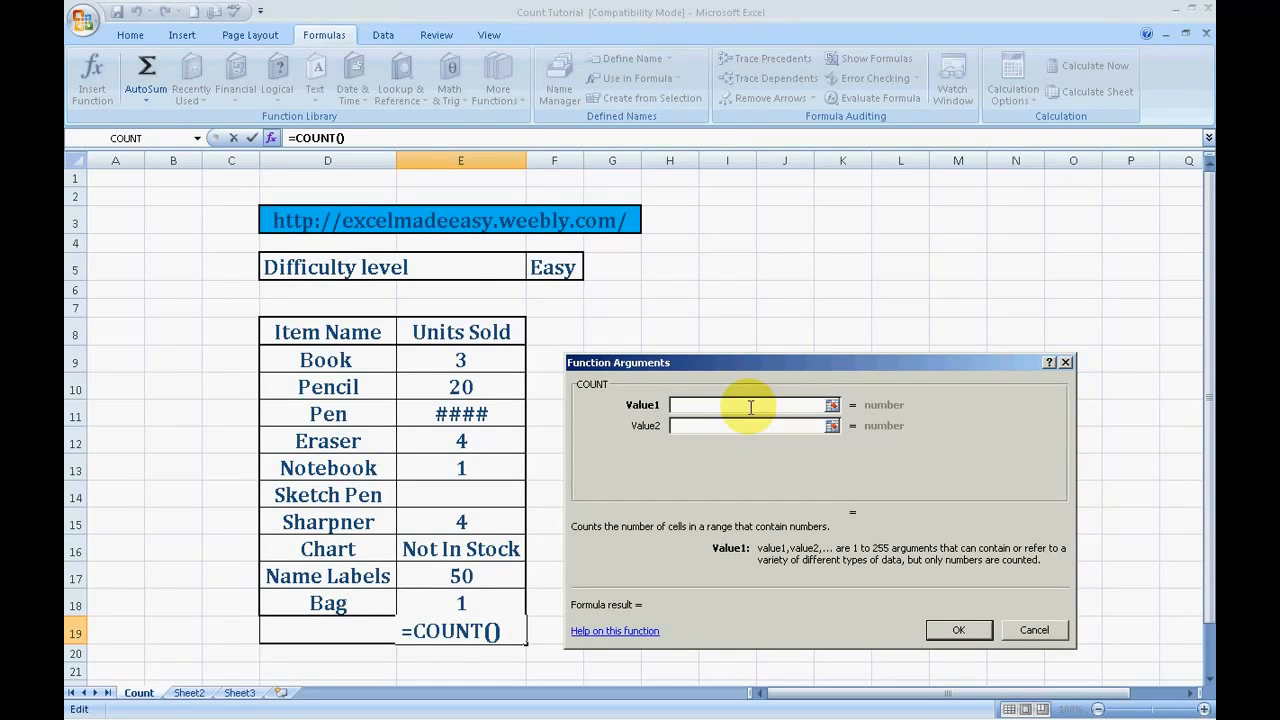
pyautogui.click(498, 362)
pyautogui.hotkey('shift', 'Down')
pyautogui.hotkey('shift', 'Down')
pyautogui.hotkey('shift', 'Down')
pyautogui.hotkey('shift', 'Down')
pyautogui.hotkey('shift', 'Down')
pyautogui.hotkey('shift', 'Down')
pyautogui.hotkey('shift', 'Down')
pyautogui.hotkey('shift', 'Down')
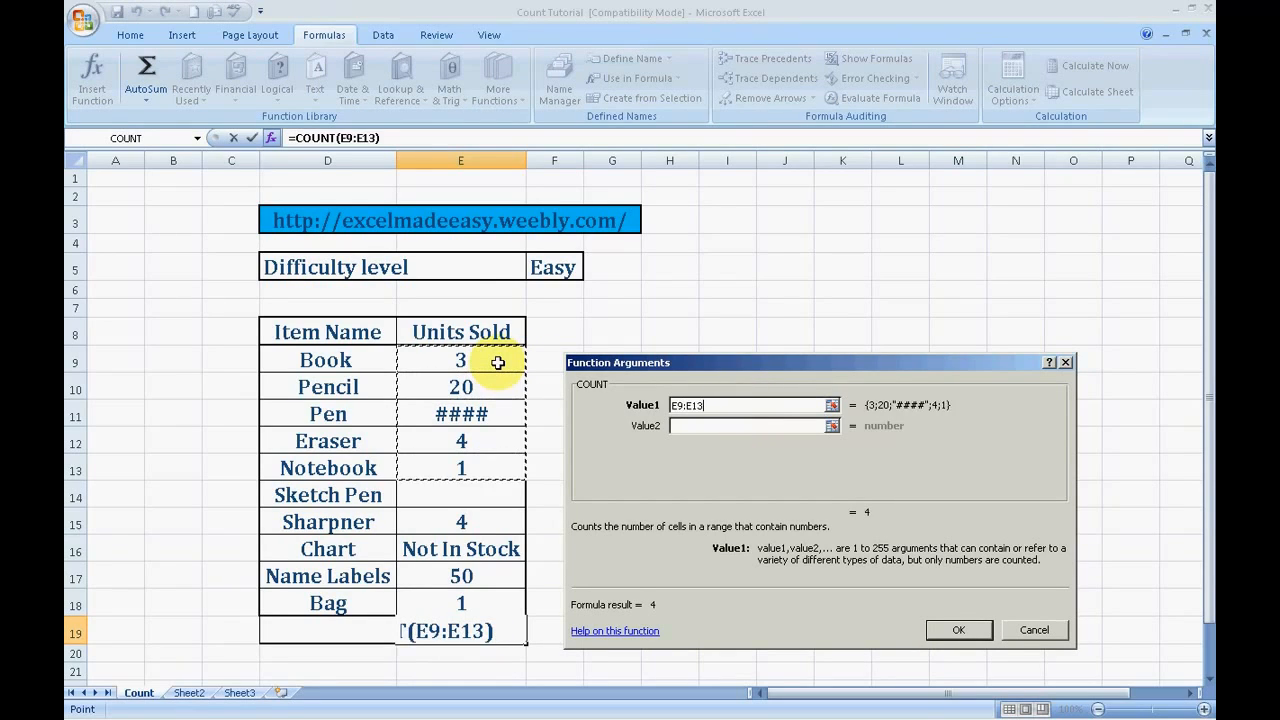
pyautogui.hotkey('shift', 'Down')
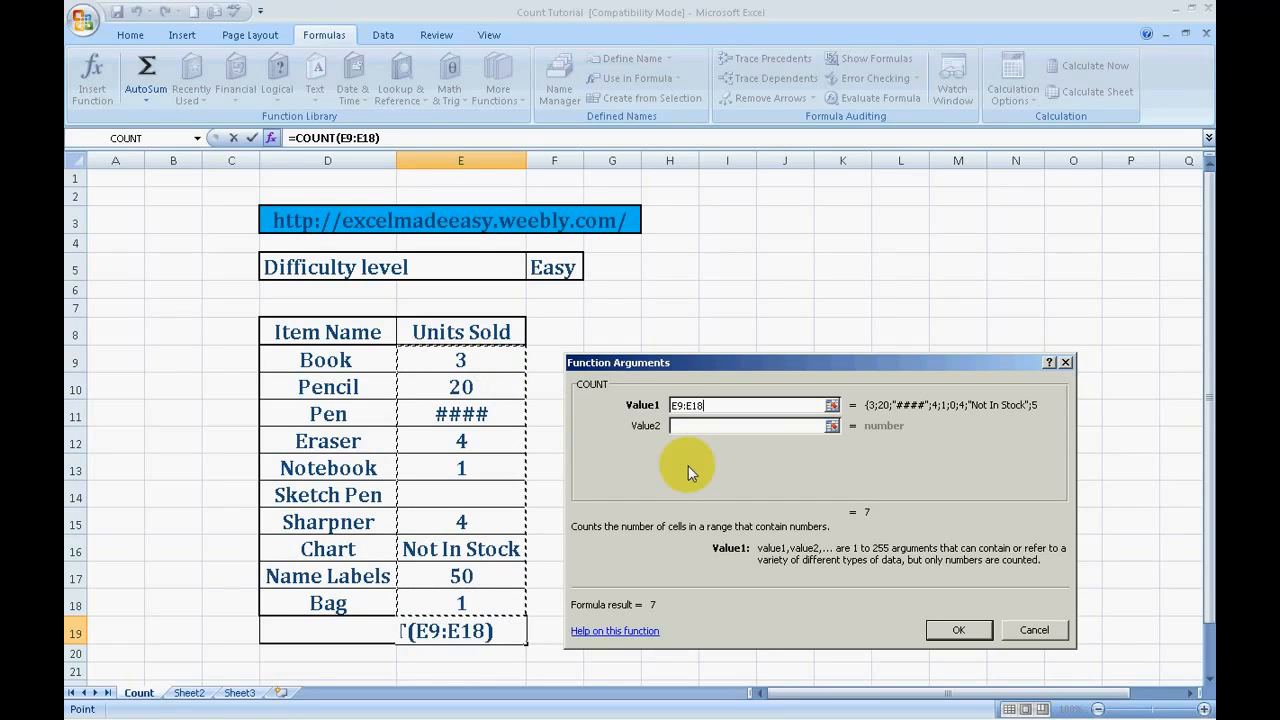
pyautogui.click(955, 630)
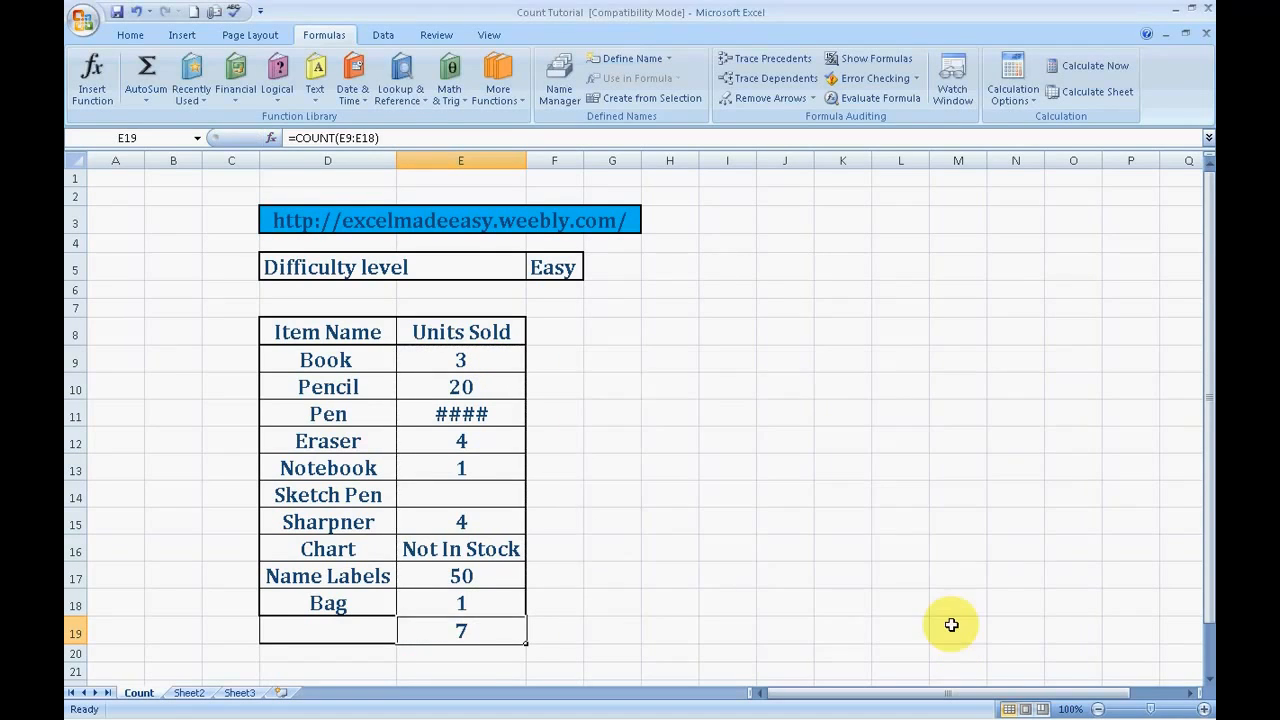
pyautogui.click(716, 648)
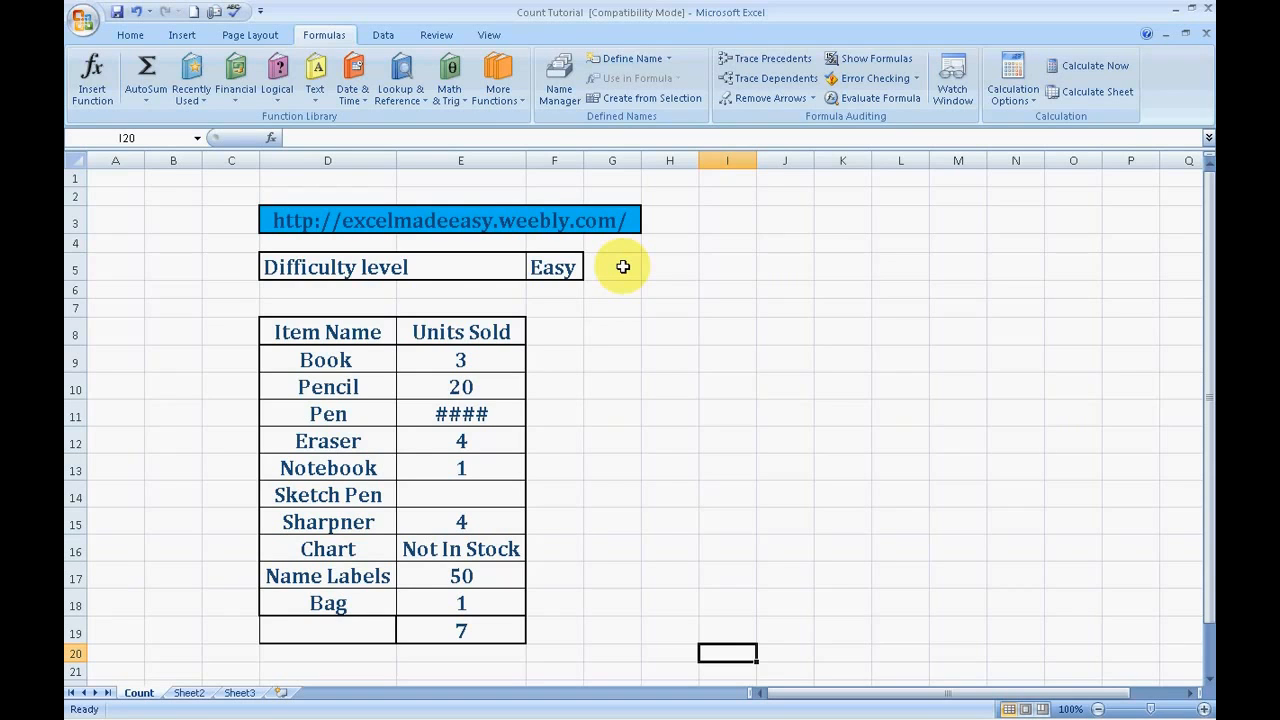
# Step: Switch to Firefox, look over the Excel Made Easy home page down to its Facebook section, and return to Excel
pyautogui.hotkey('alt', 'Tab')
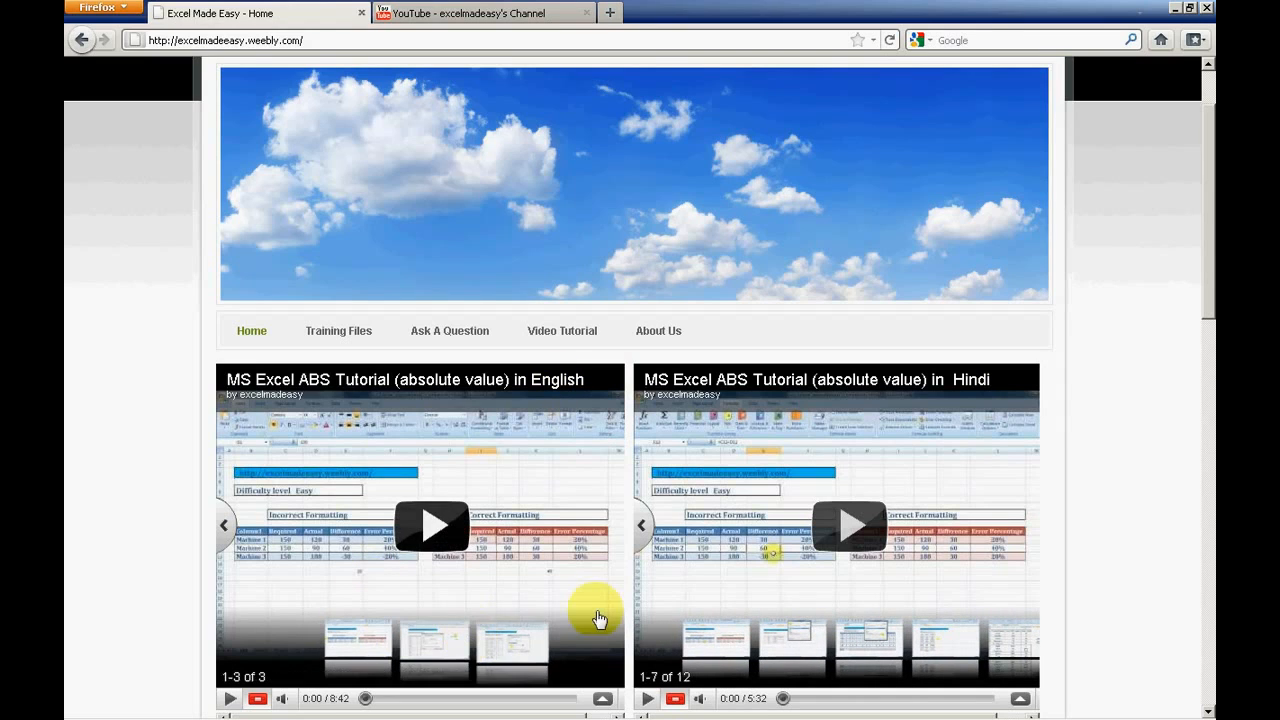
pyautogui.moveTo(1209, 178); pyautogui.dragTo(1206, 471)
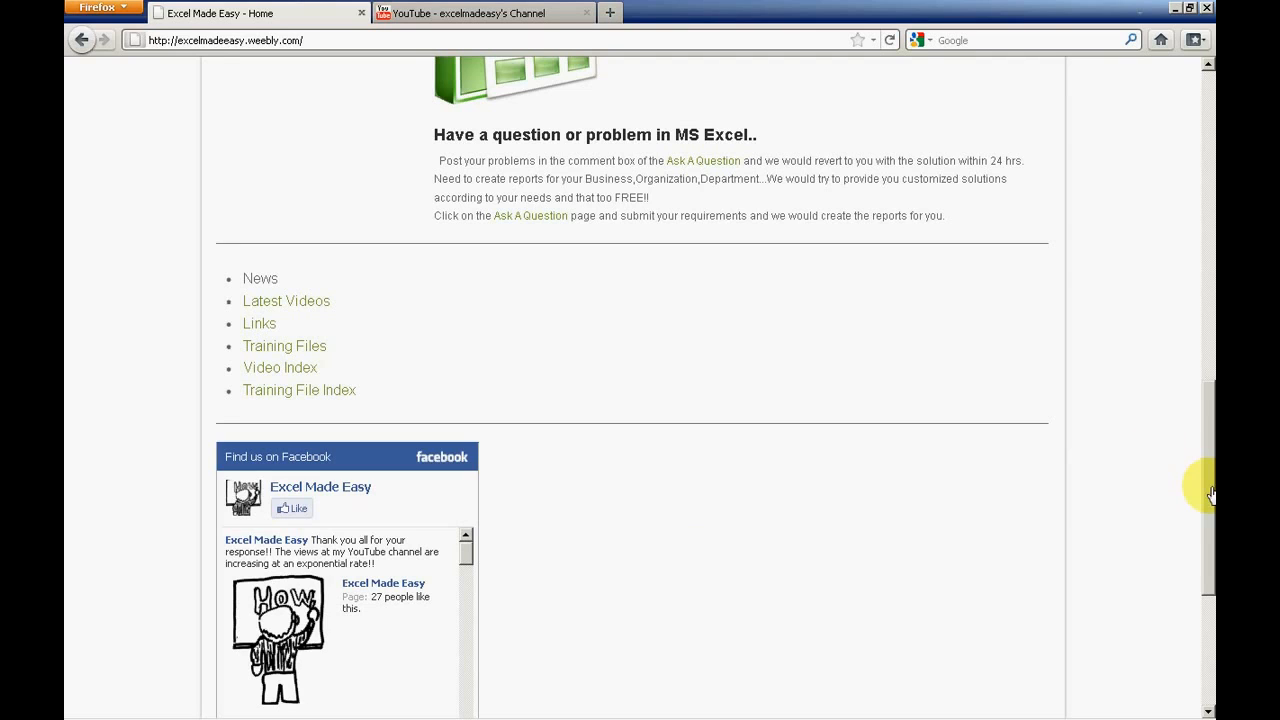
pyautogui.moveTo(1208, 491); pyautogui.dragTo(1210, 235)
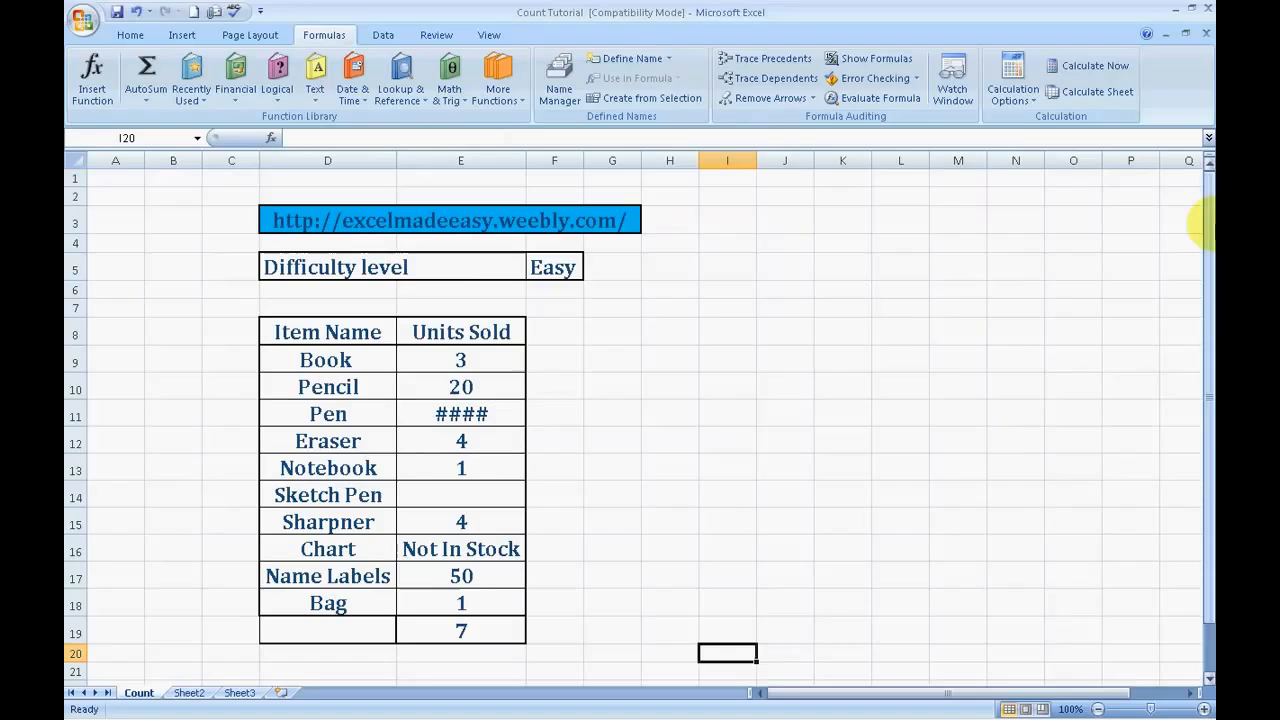
pyautogui.click(720, 479)
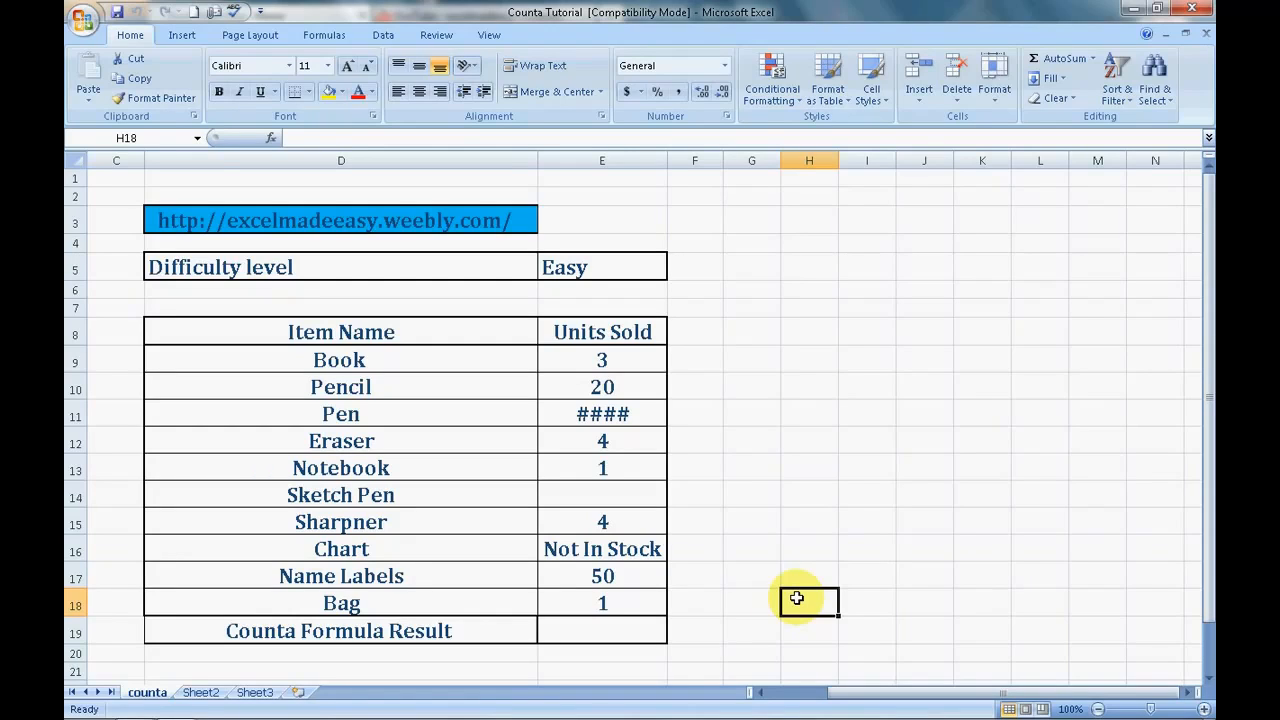
# Step: Examine the Units Sold and Item Name headings and the listed items down to Sketch Pen in the Counta Tutorial workbook
pyautogui.press('Left')
pyautogui.press('Left')
pyautogui.press('Left')
pyautogui.press('Up')
pyautogui.press('Up')
pyautogui.press('Up')
pyautogui.press('Up')
pyautogui.press('Up')
pyautogui.press('Up')
pyautogui.press('Up')
pyautogui.press('Up')
pyautogui.press('Up')
pyautogui.press('Up')
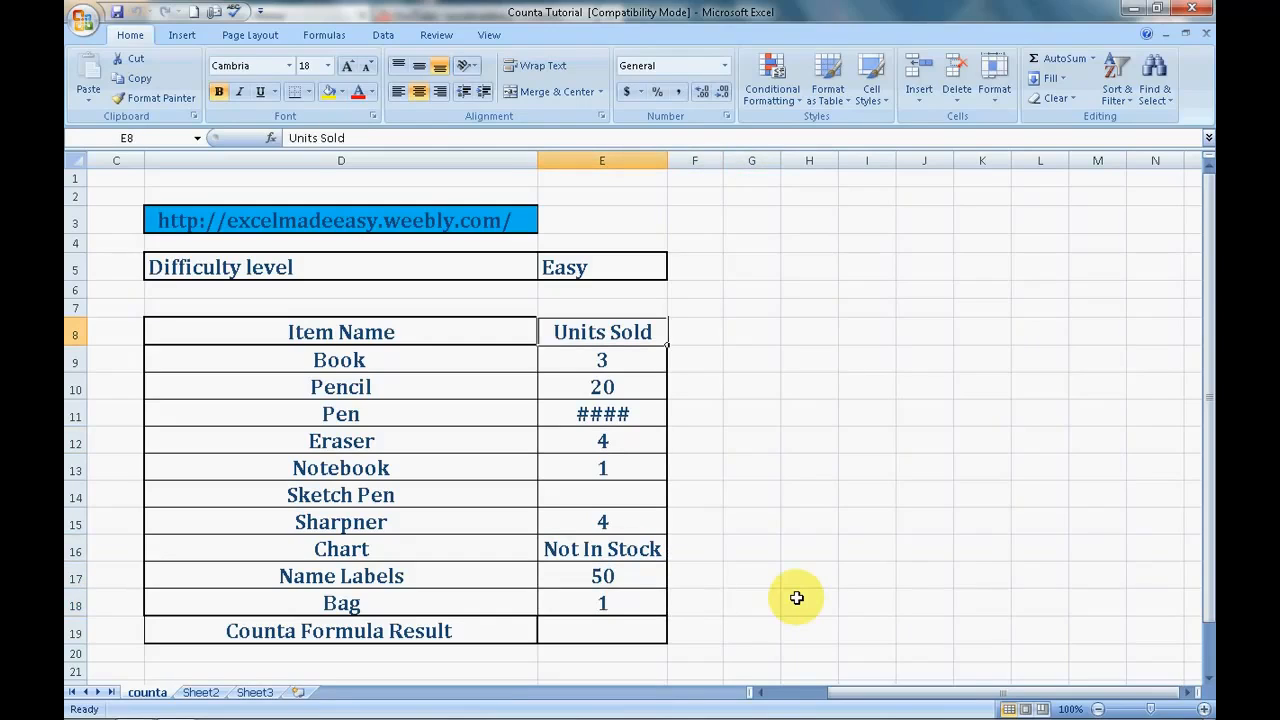
pyautogui.press('Left')
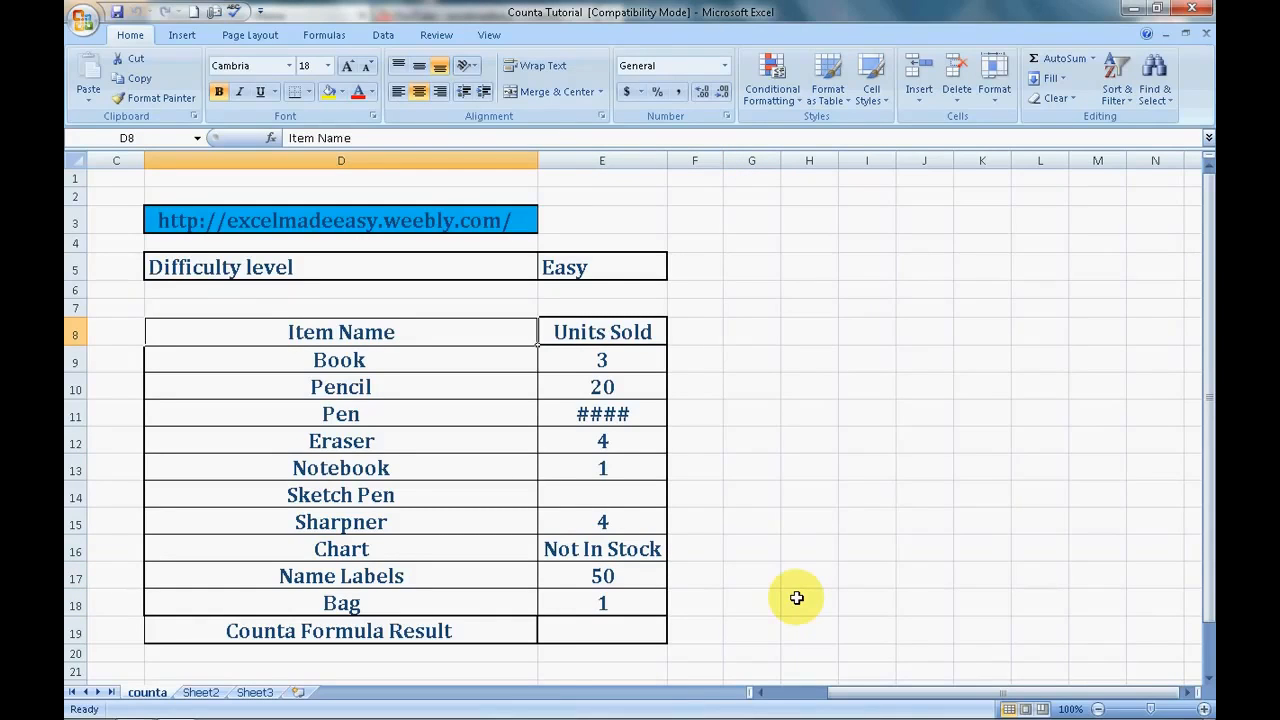
pyautogui.press('Down')
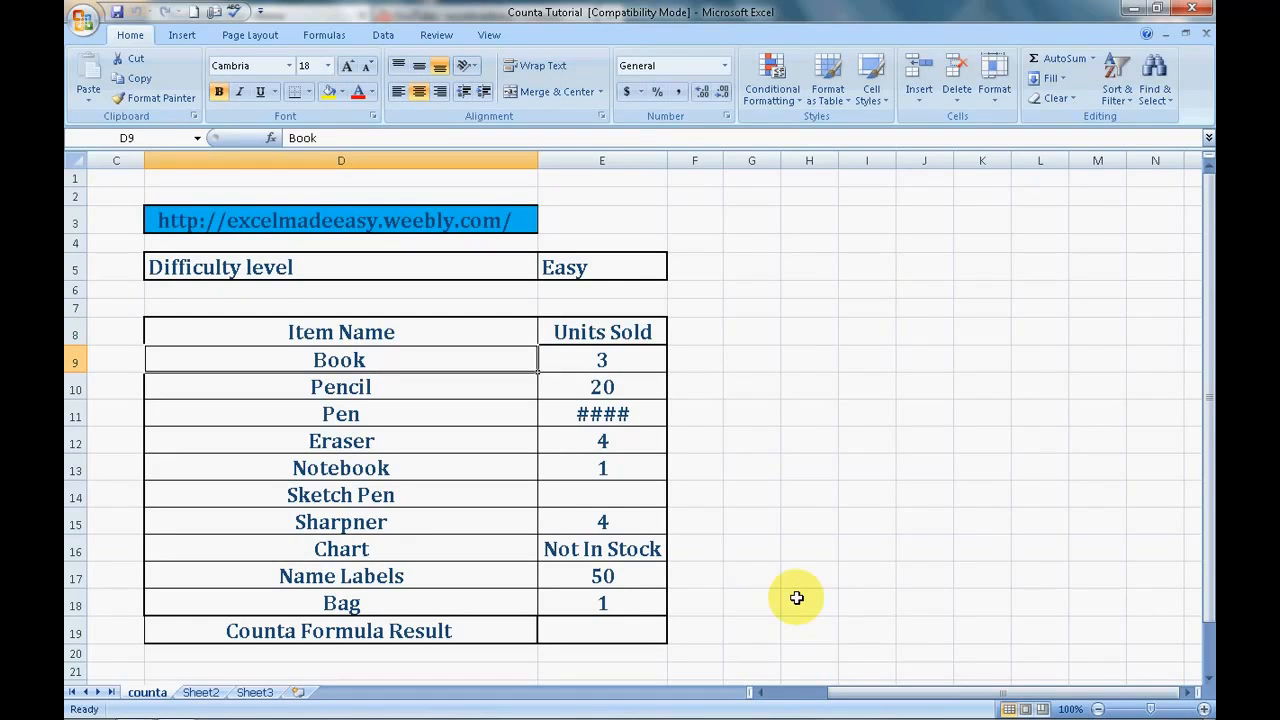
pyautogui.press('Up')
pyautogui.press('Up')
pyautogui.press('Down')
pyautogui.press('Down')
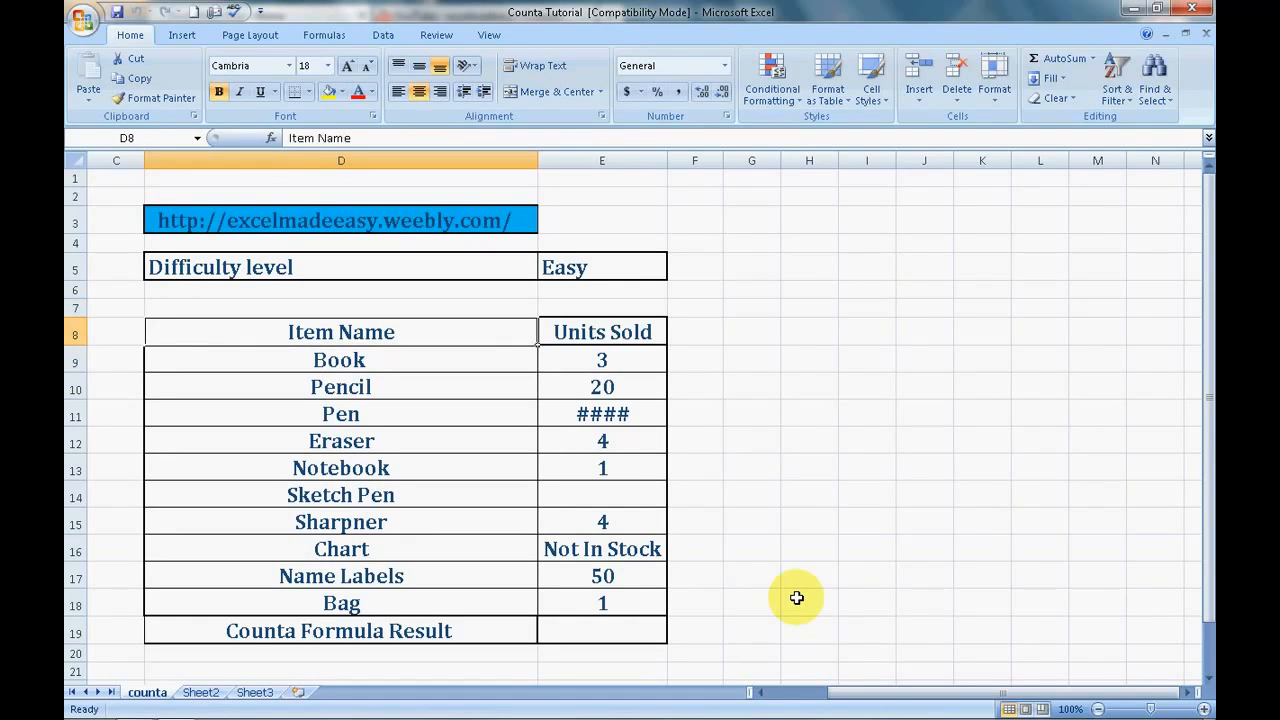
pyautogui.press('Down')
pyautogui.press('Down')
pyautogui.press('Down')
pyautogui.press('Down')
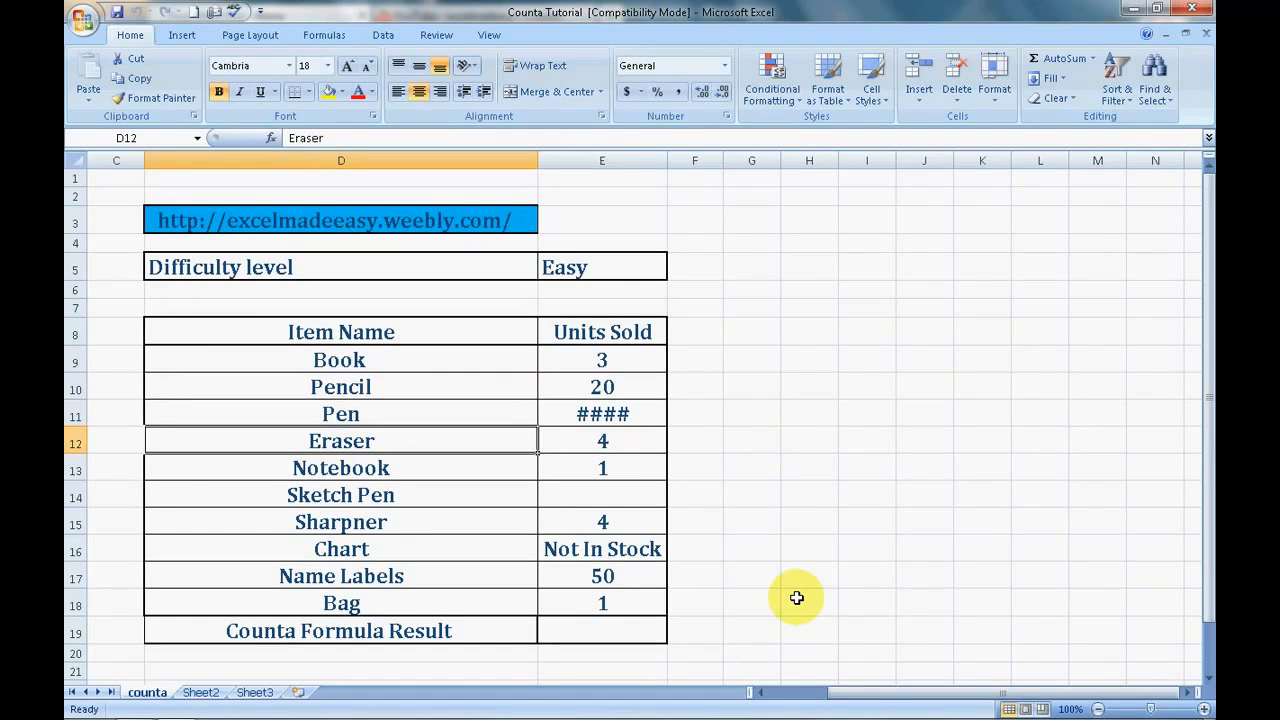
pyautogui.press('Down')
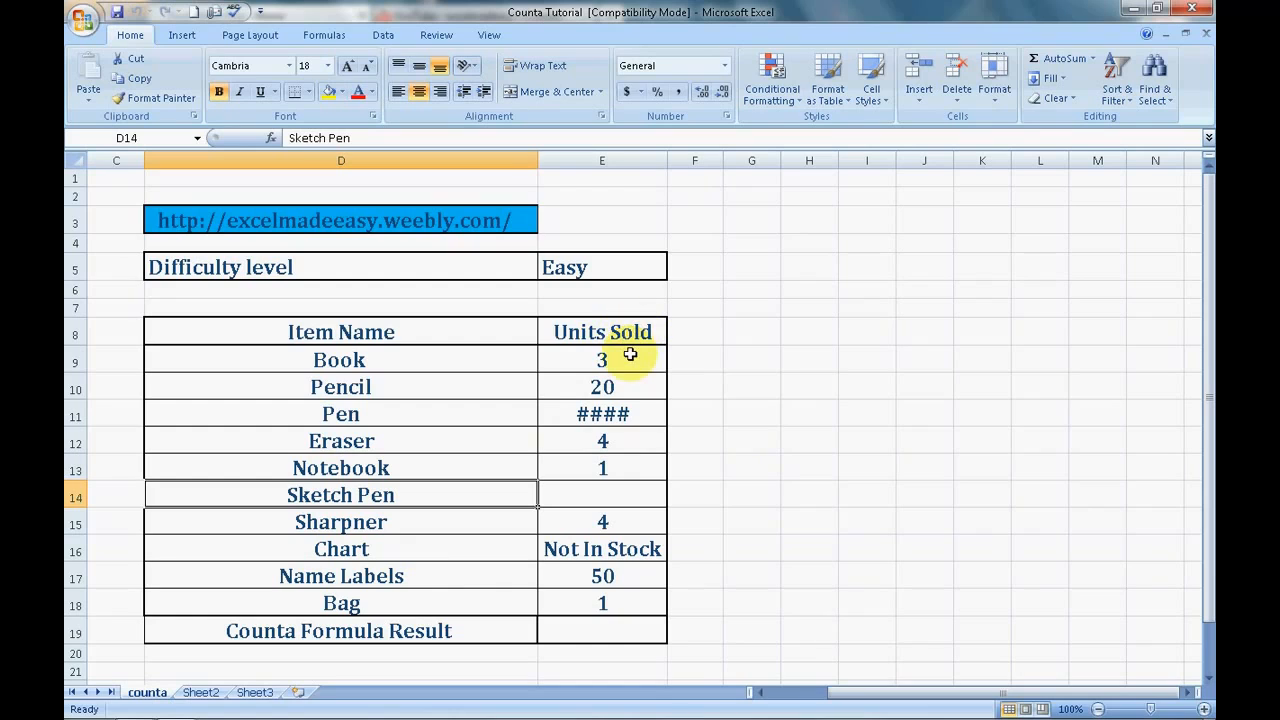
# Step: Examine the Units Sold entries from Pen to Bag, including the blank and text cells, ending at the Counta Formula Result cell E19
pyautogui.click(625, 413)
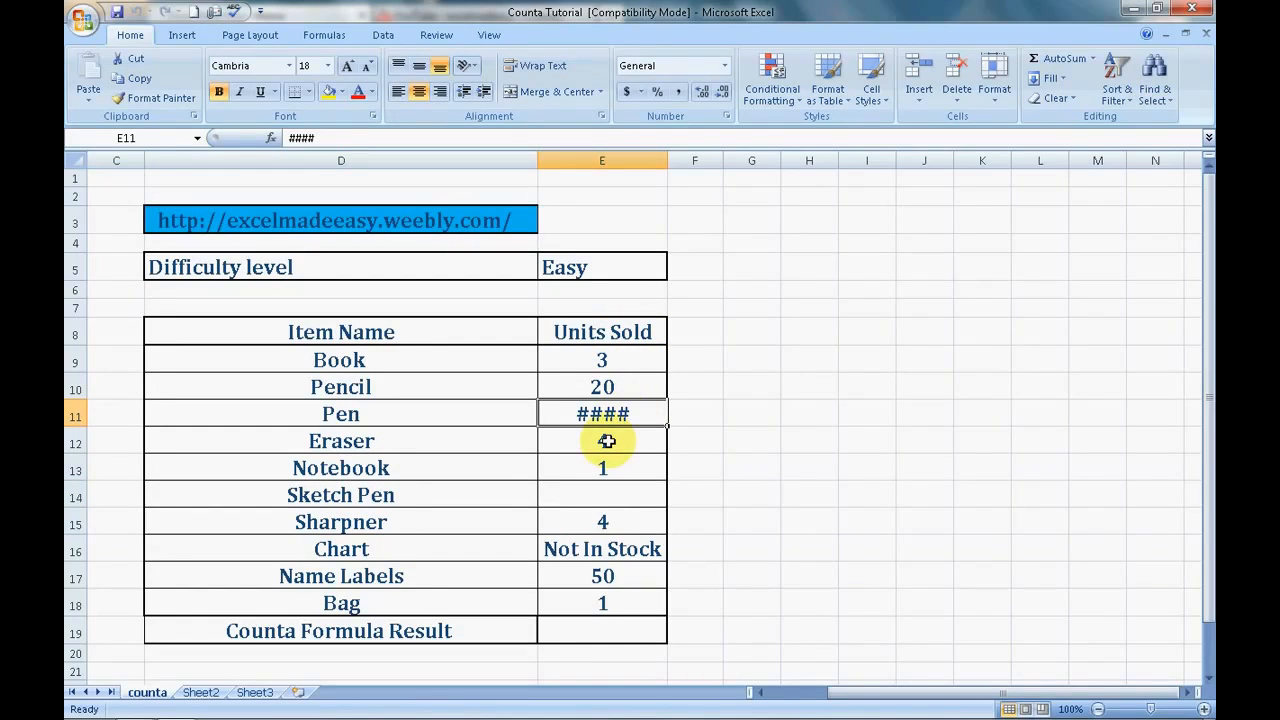
pyautogui.click(622, 495)
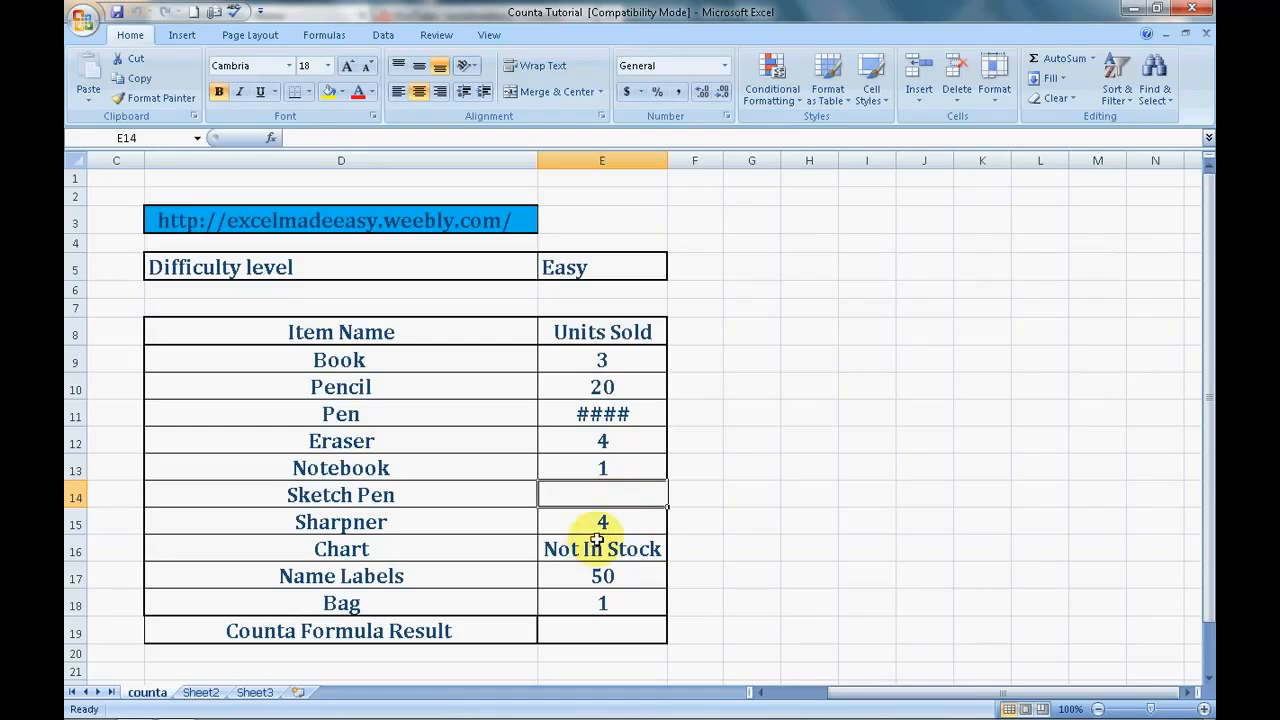
pyautogui.click(606, 519)
pyautogui.click(594, 550)
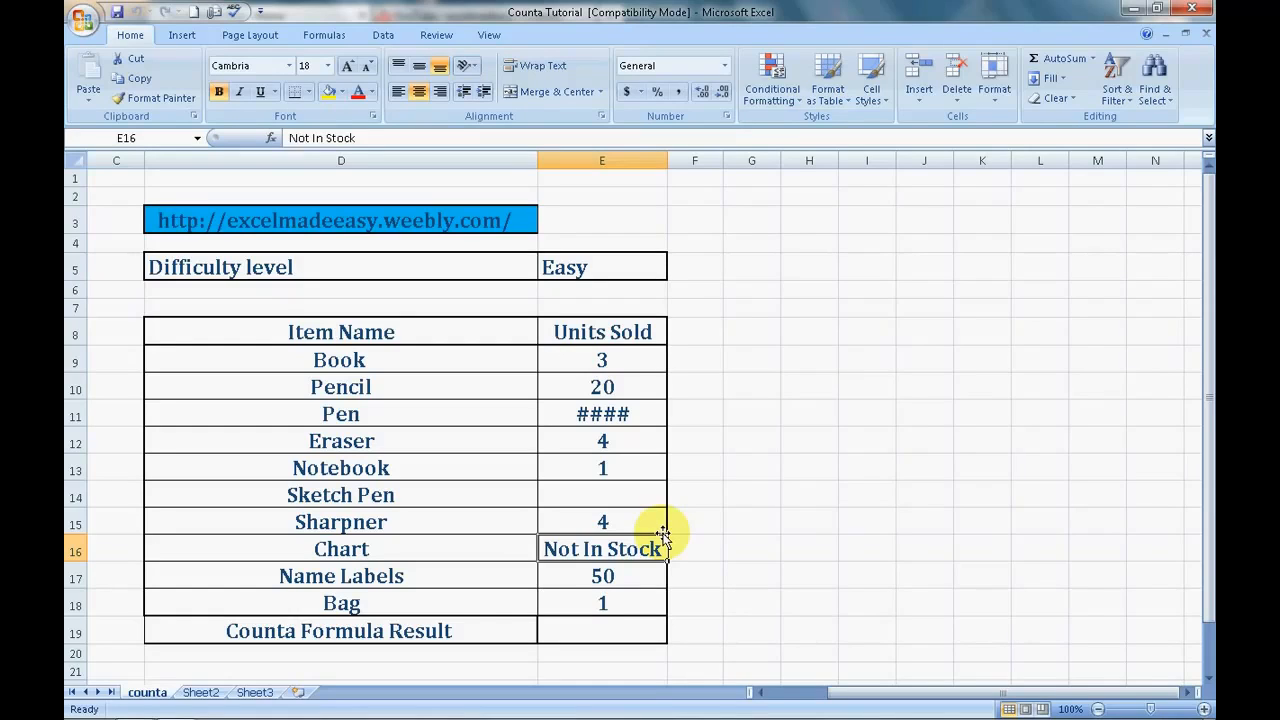
pyautogui.click(621, 575)
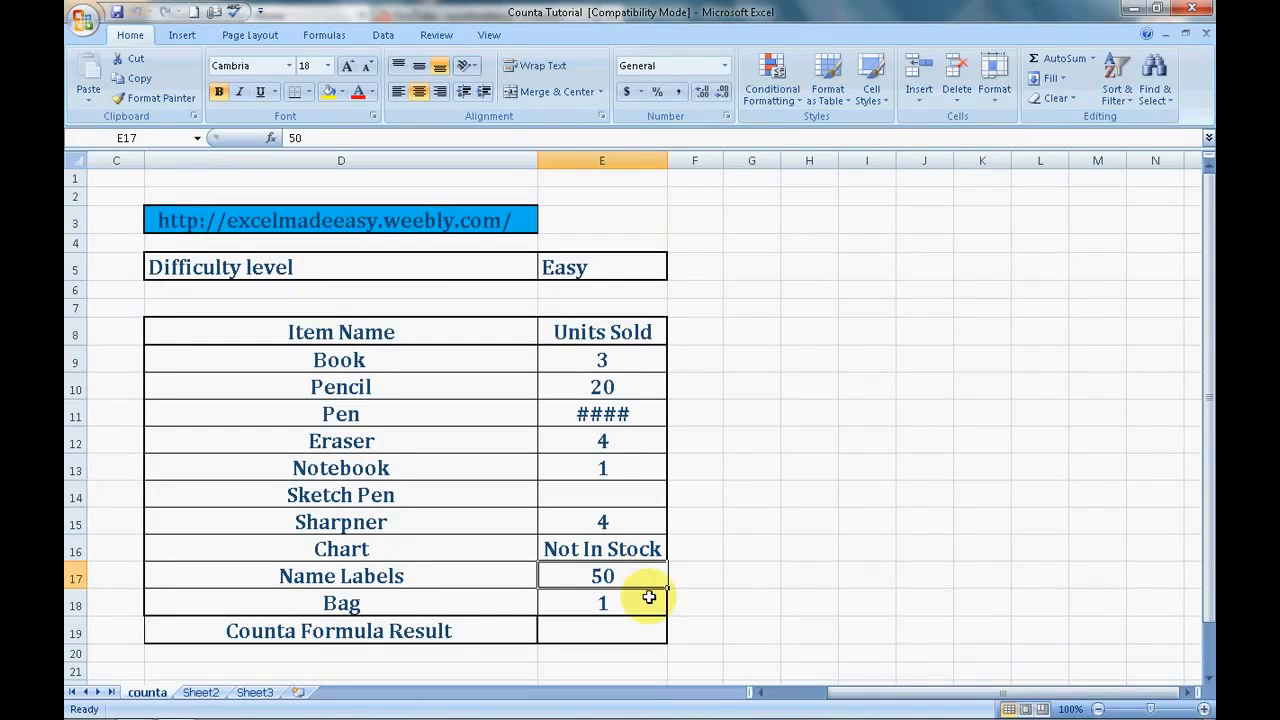
pyautogui.click(649, 597)
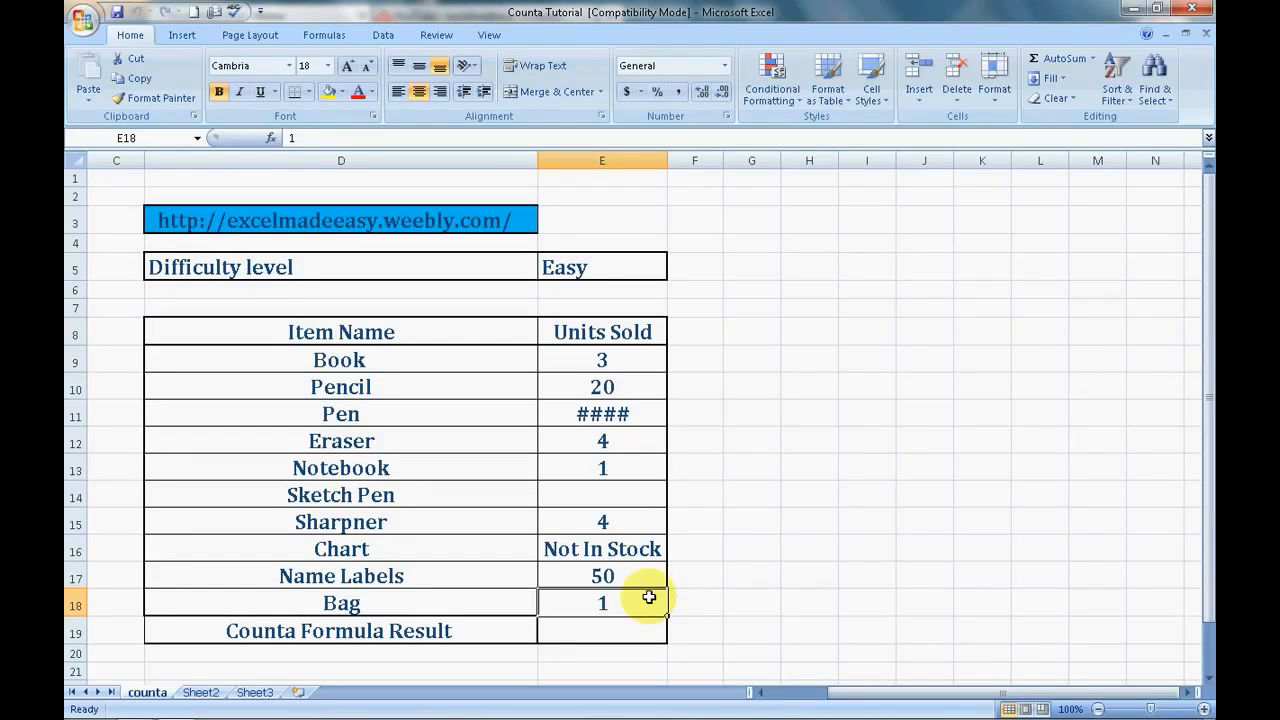
pyautogui.press('Down')
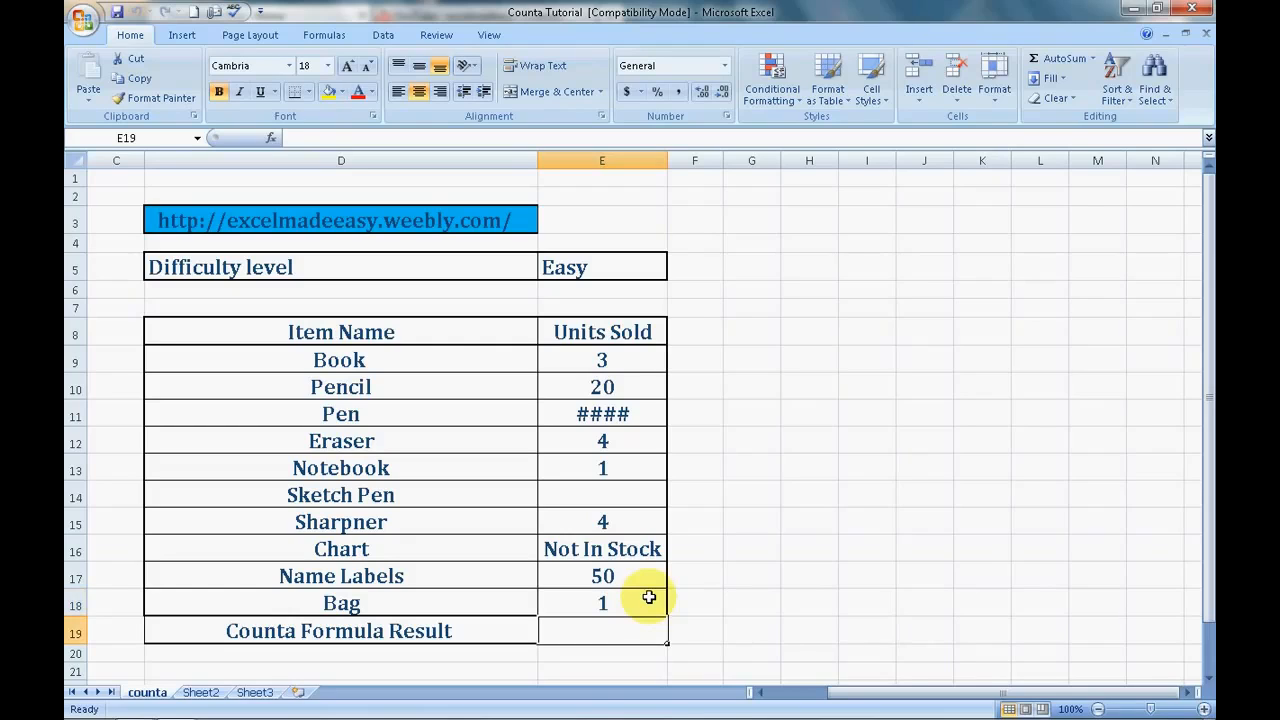
pyautogui.write('=')
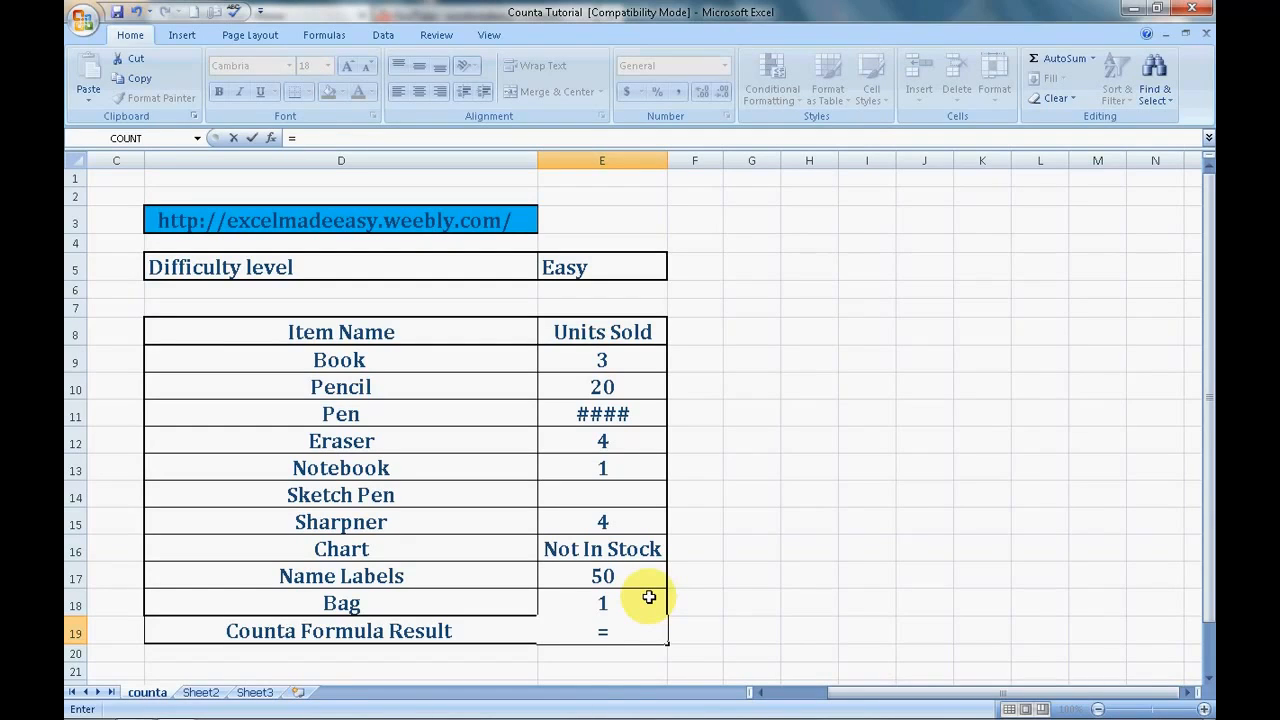
pyautogui.press('BackSpace')
pyautogui.write('+(c')
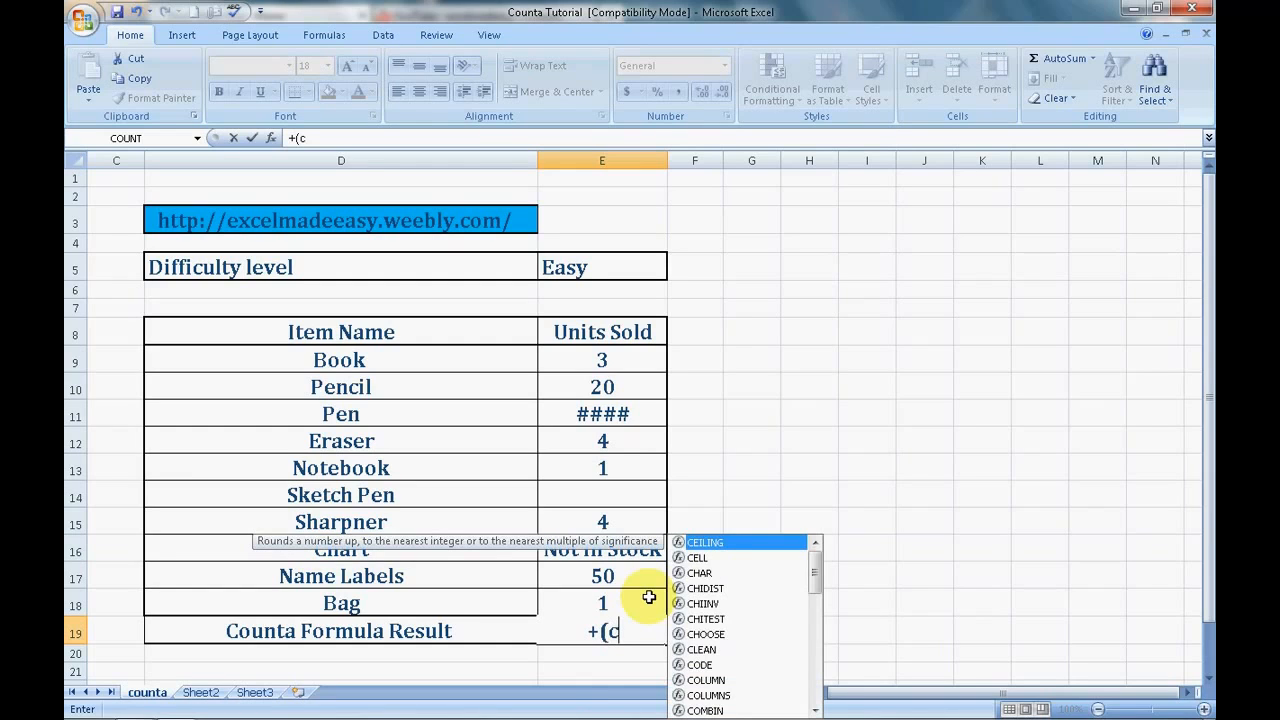
pyautogui.write('ounta')
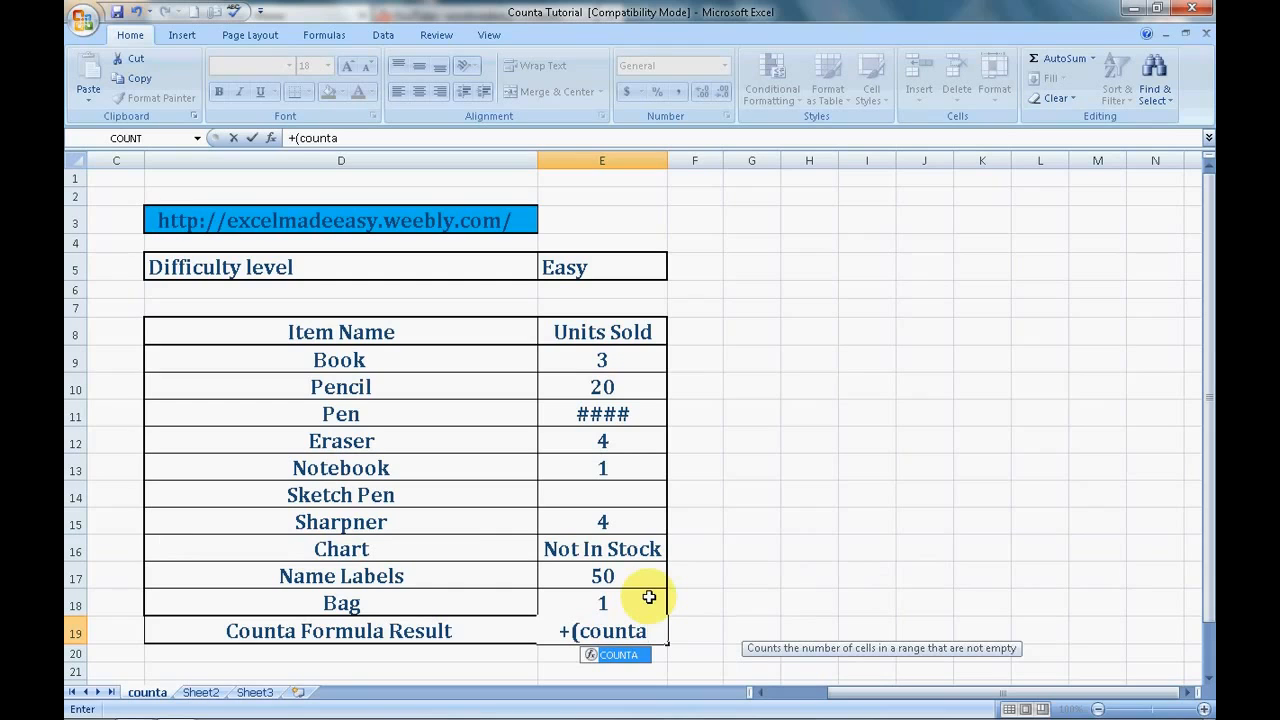
pyautogui.press('BackSpace')
pyautogui.press('BackSpace')
pyautogui.press('BackSpace')
pyautogui.press('BackSpace')
pyautogui.press('BackSpace')
pyautogui.press('BackSpace')
pyautogui.press('BackSpace')
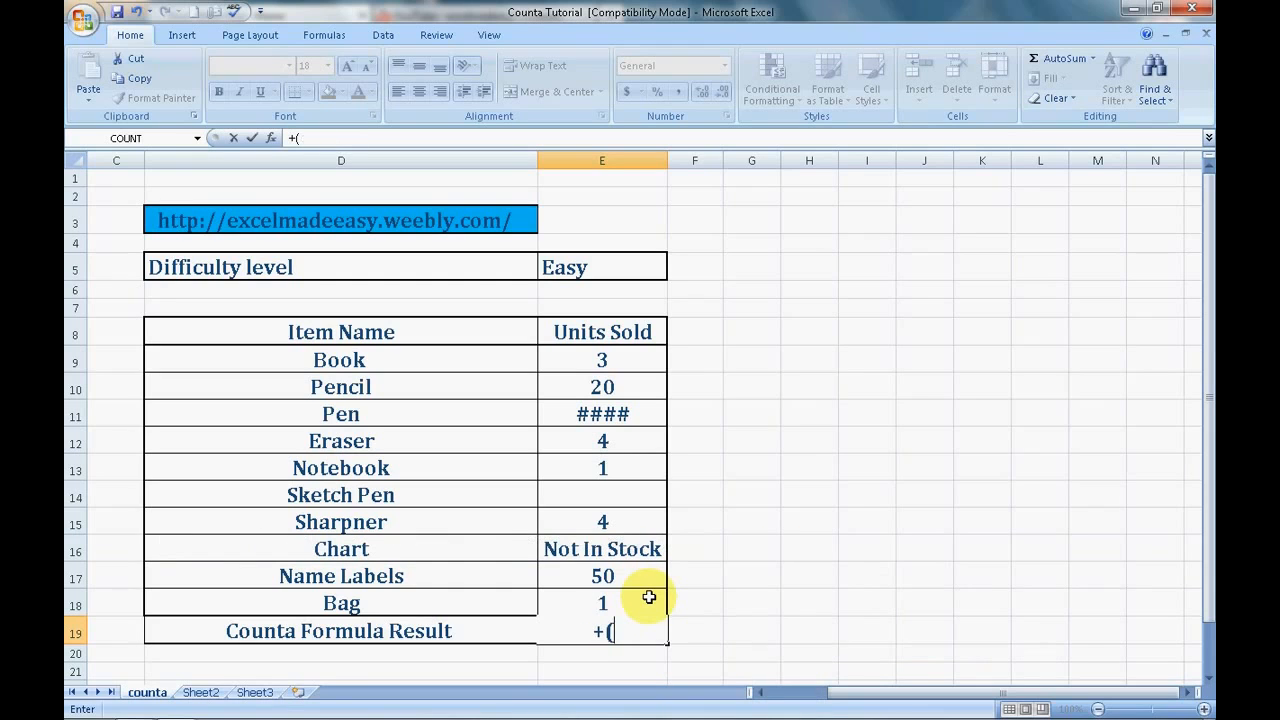
# Step: Start a +COUNTA( formula in the Counta Formula Result cell E19 and select the Units Sold range E9:E18 from Bag up to Book
pyautogui.write('coun')
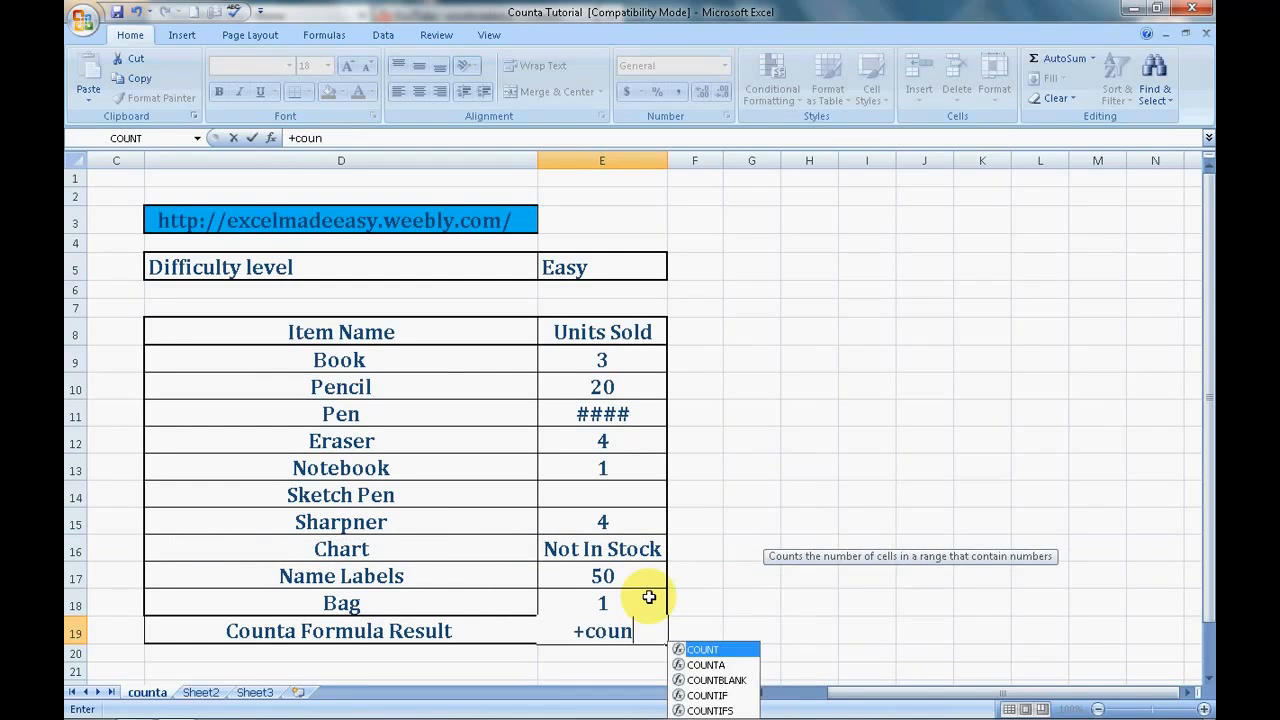
pyautogui.write('ta(')
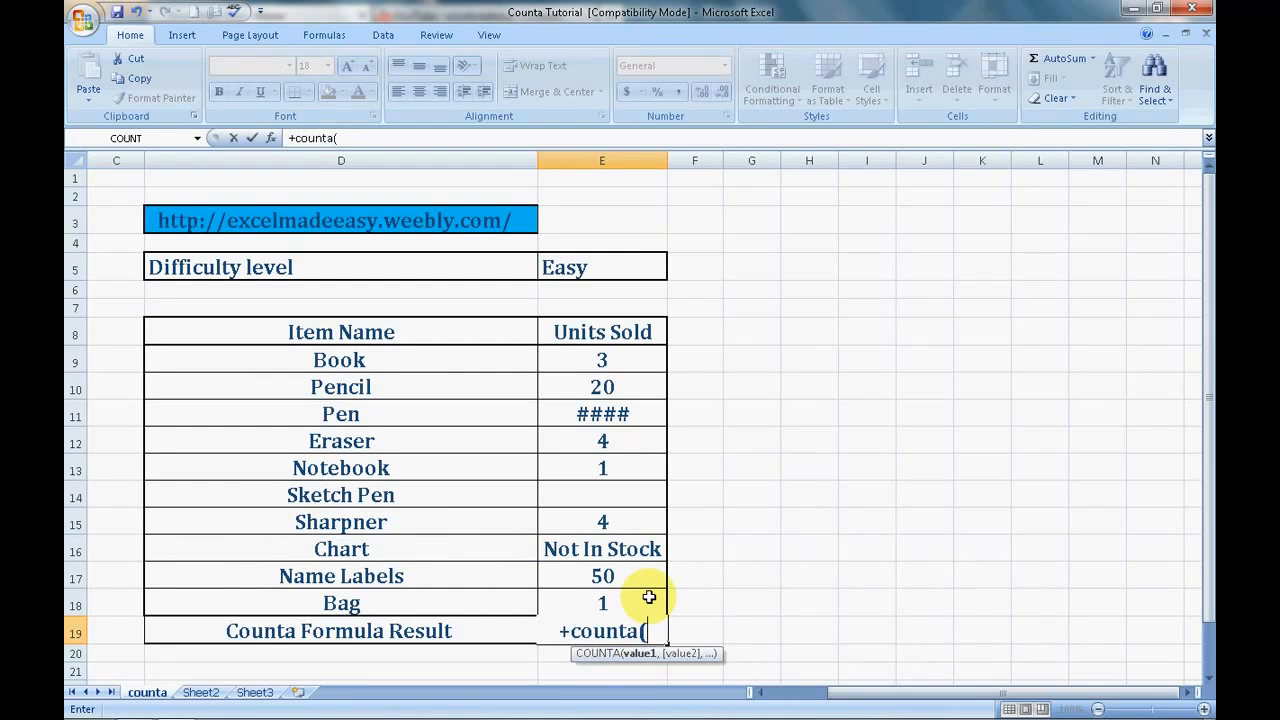
pyautogui.click(649, 597)
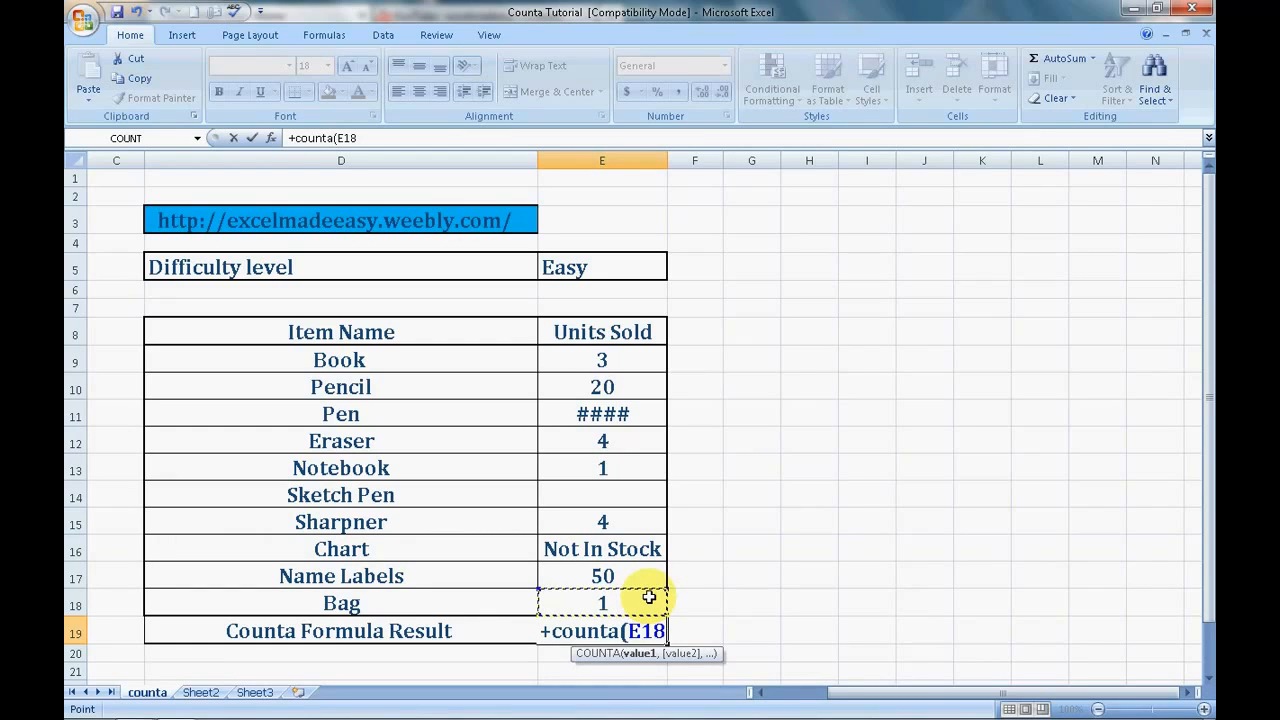
pyautogui.hotkey('shift', 'Up')
pyautogui.hotkey('shift', 'Up')
pyautogui.hotkey('shift', 'Up')
pyautogui.hotkey('shift', 'Up')
pyautogui.hotkey('shift', 'Up')
pyautogui.hotkey('shift', 'Up')
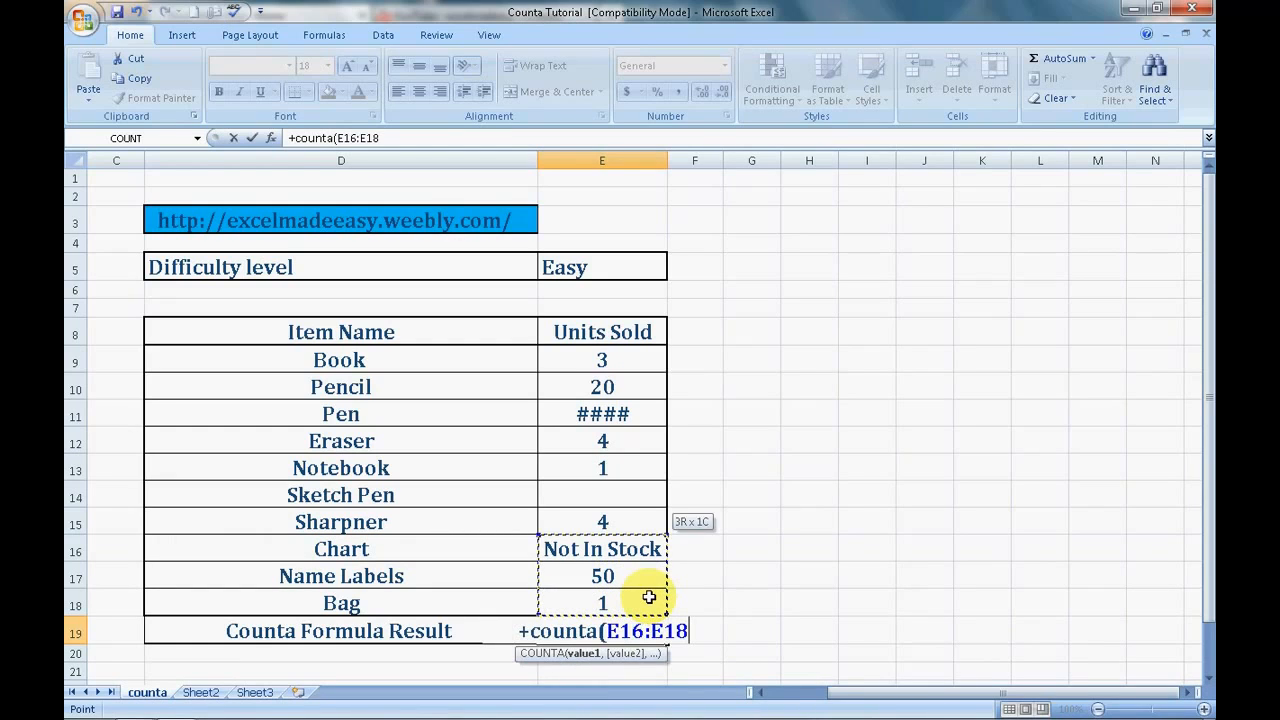
pyautogui.hotkey('shift', 'Up')
pyautogui.hotkey('shift', 'Up')
pyautogui.hotkey('shift', 'Up')
pyautogui.hotkey('shift', 'Up')
pyautogui.hotkey('shift', 'Down')
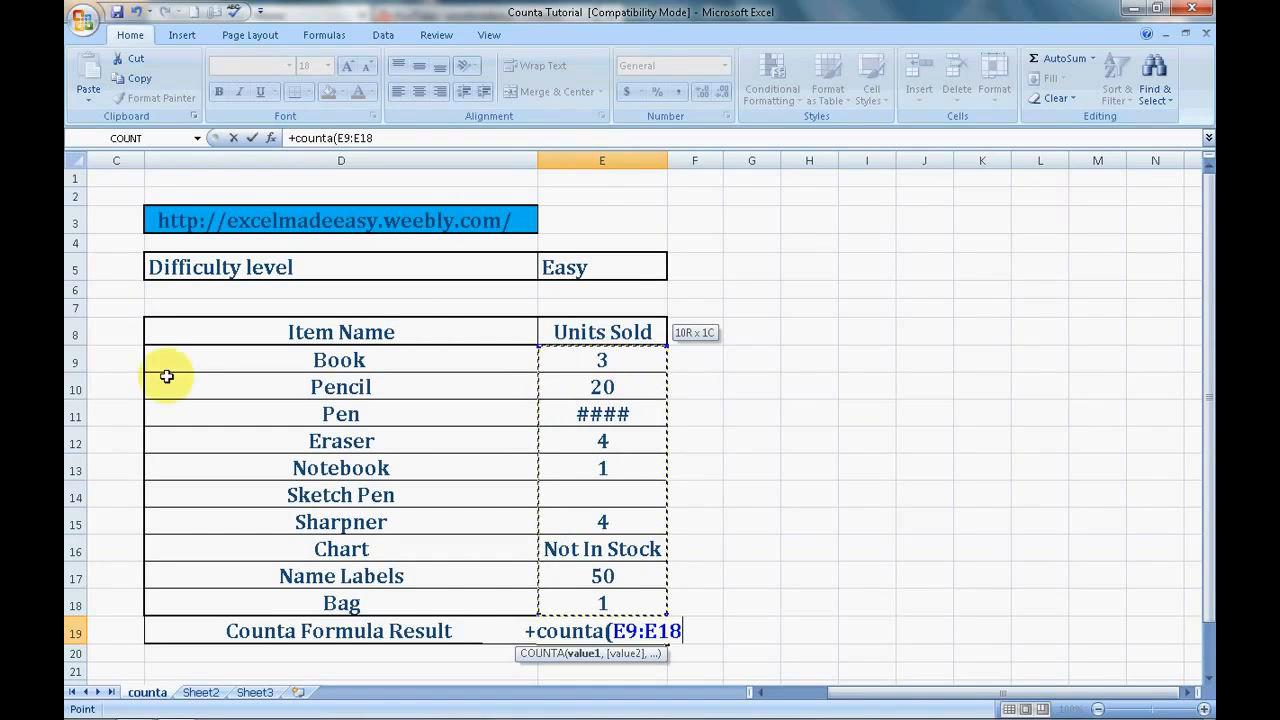
# Step: Reselect the Units Sold range E9:E18 from Book down to Bag as the COUNTA argument and complete the formula in E19
pyautogui.click(636, 358)
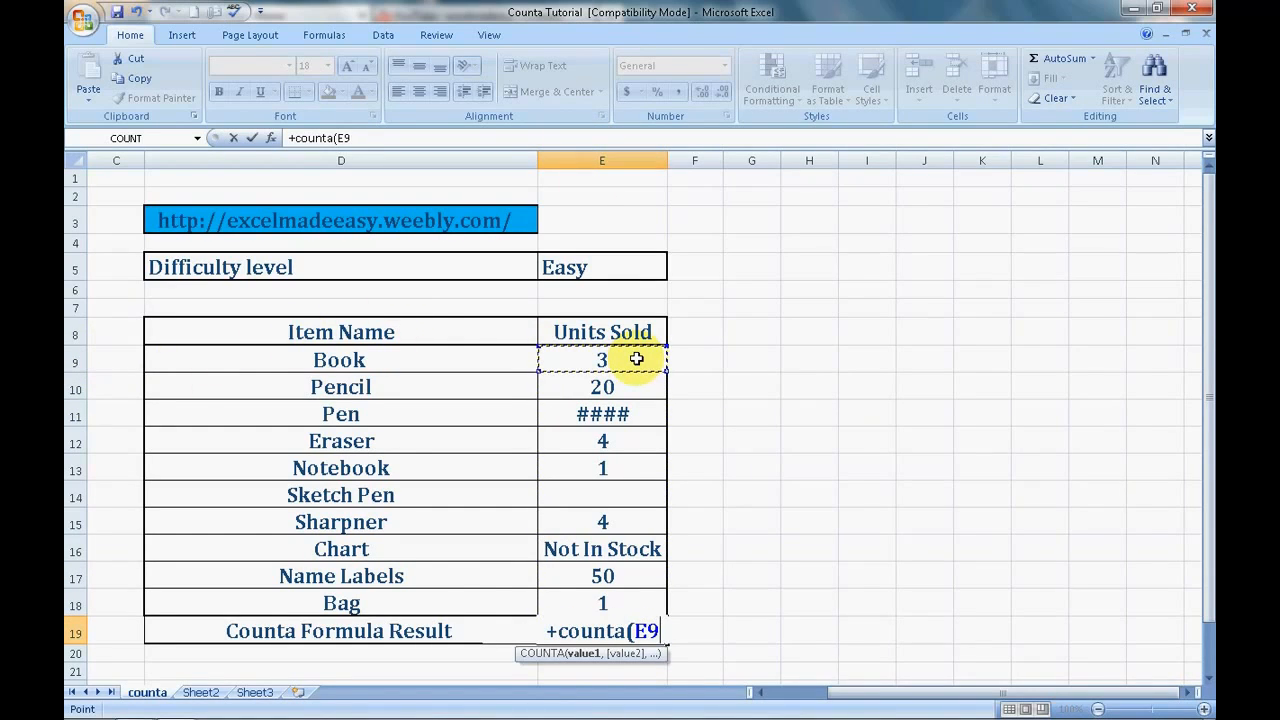
pyautogui.hotkey('shift', 'Down')
pyautogui.hotkey('shift', 'Down')
pyautogui.hotkey('shift', 'Down')
pyautogui.hotkey('shift', 'Down')
pyautogui.hotkey('shift', 'Down')
pyautogui.hotkey('shift', 'Down')
pyautogui.hotkey('shift', 'Down')
pyautogui.hotkey('shift', 'Down')
pyautogui.hotkey('shift', 'Down')
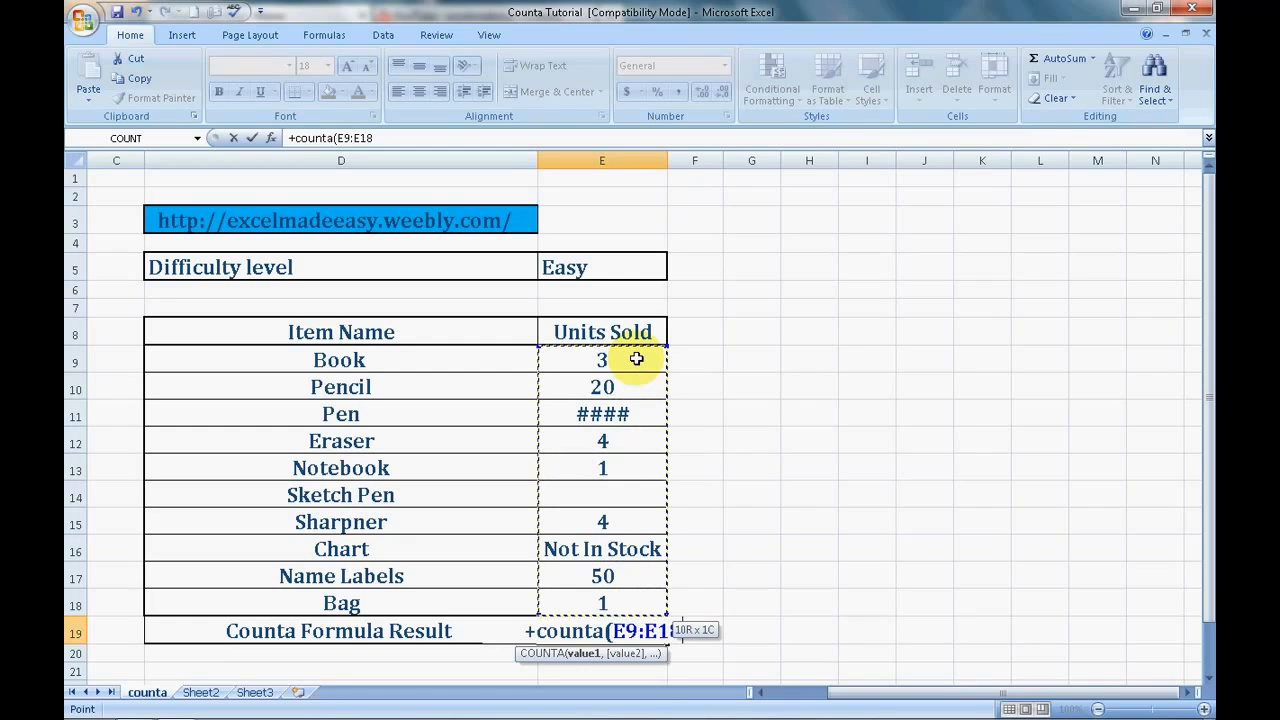
pyautogui.press('Return')
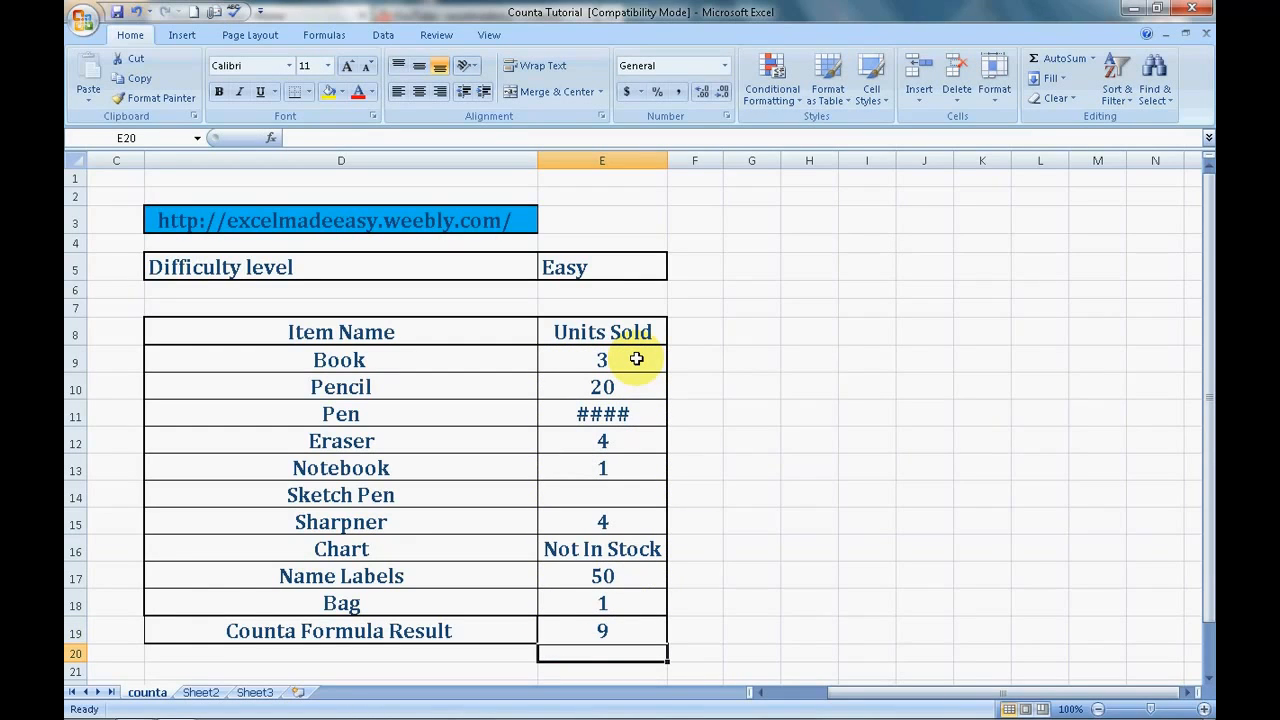
# Step: Clear the COUNTA formula from the Counta Formula Result cell E19
pyautogui.press('Up')
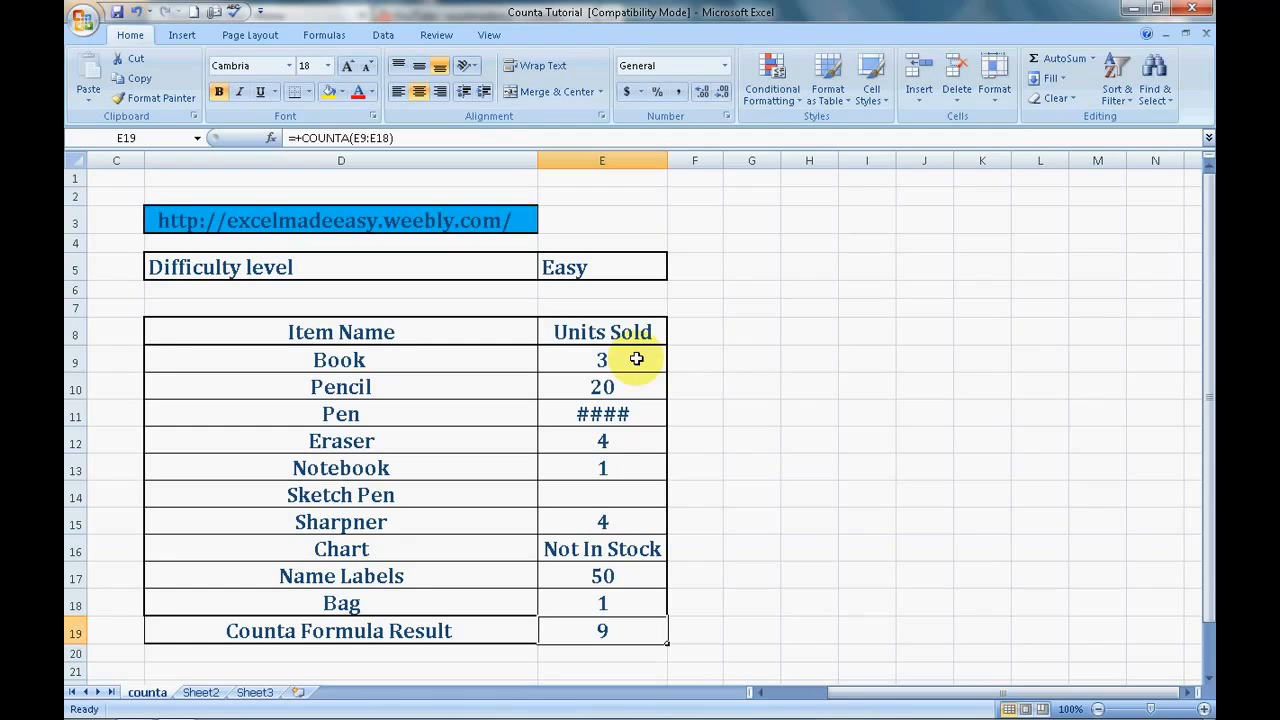
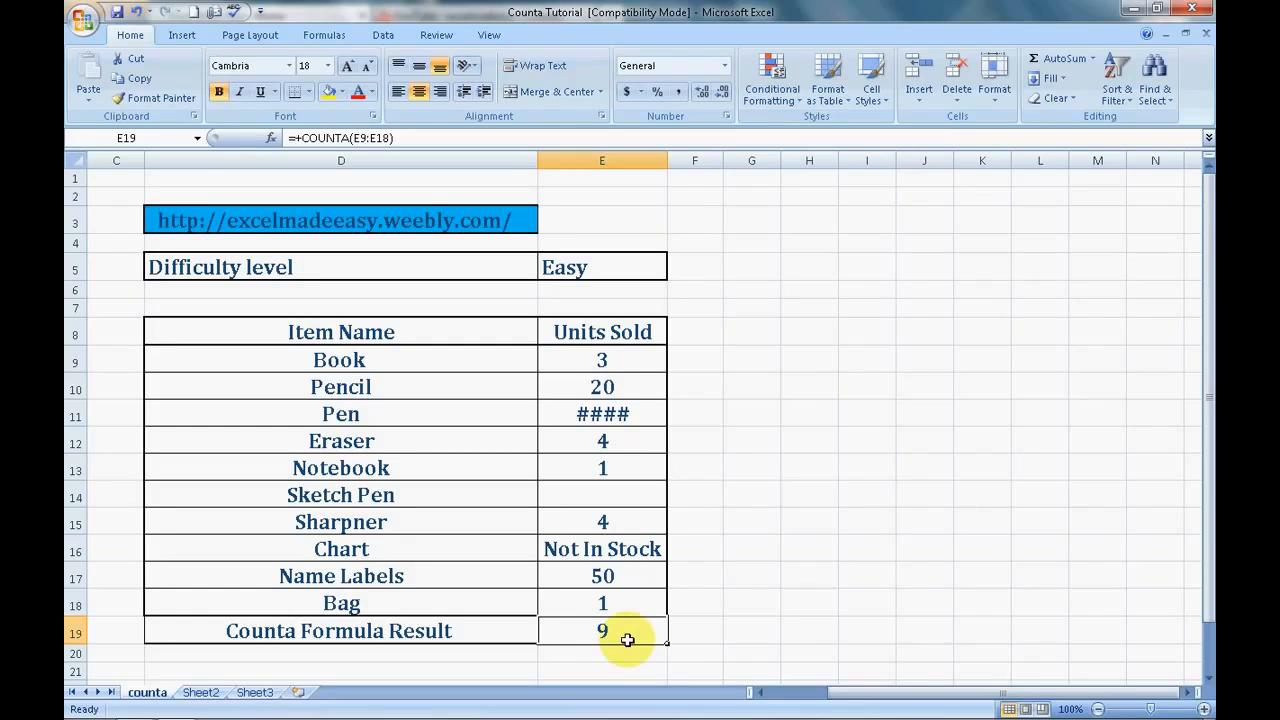
pyautogui.press('Delete')
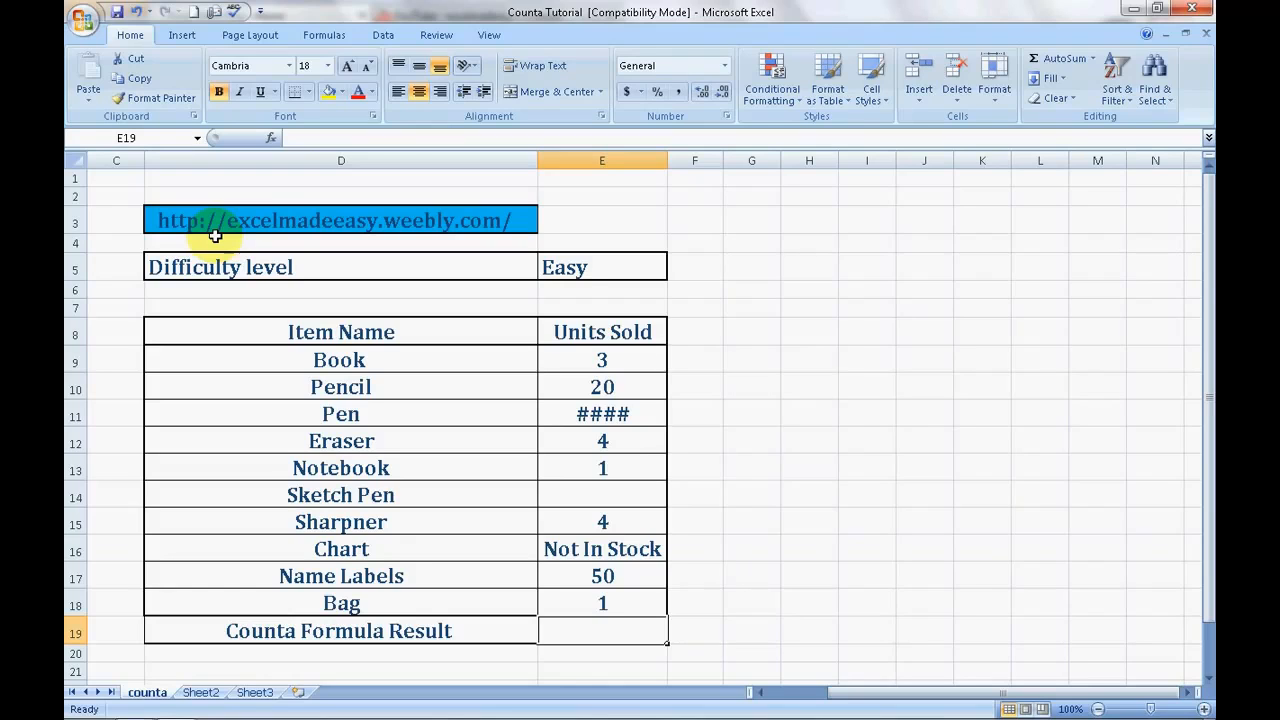
# Step: Switch to Firefox, look over the Excel Made Easy home page down to its question-or-problem section, and return to Excel
pyautogui.moveTo(135, 706)
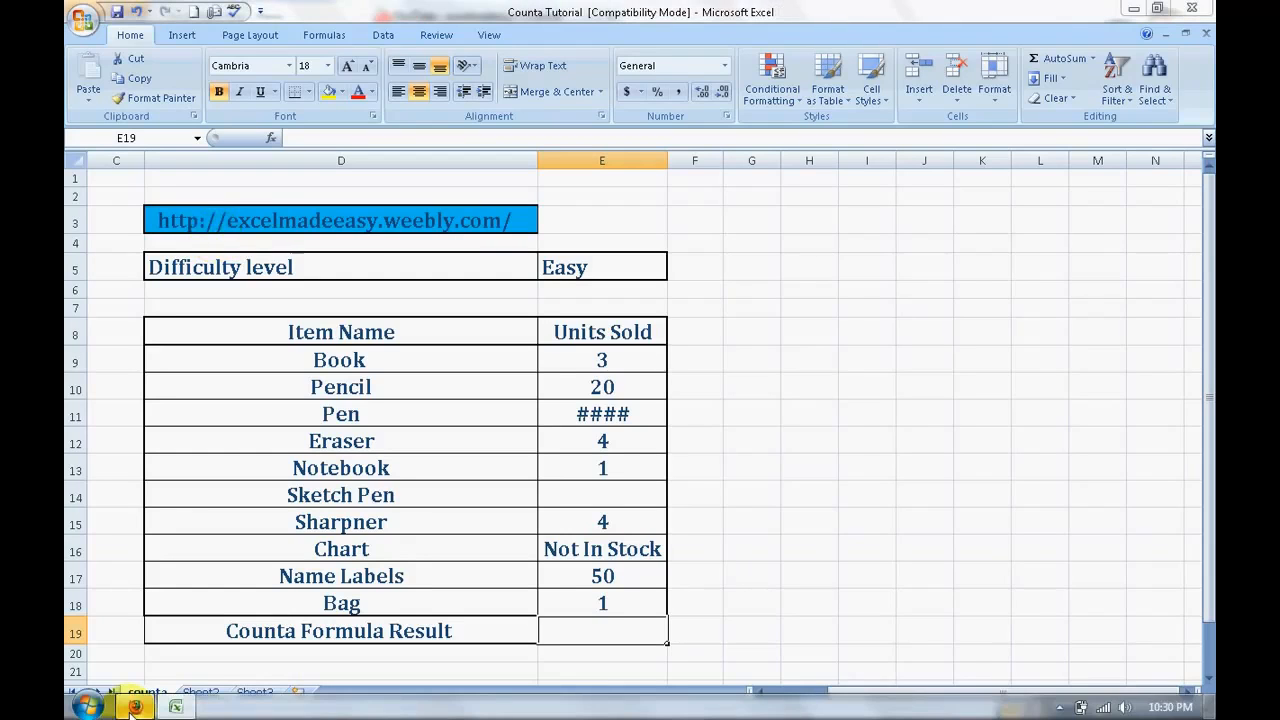
pyautogui.click(135, 706)
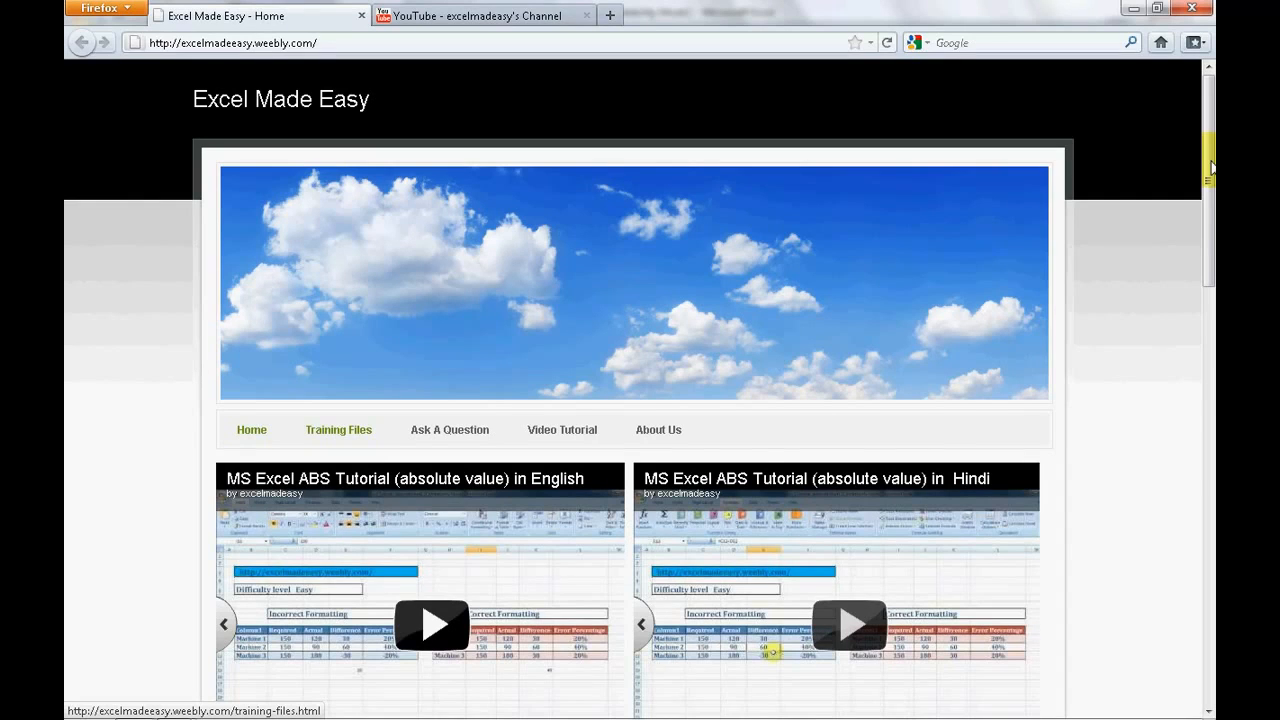
pyautogui.scroll(-5, 400, 263)
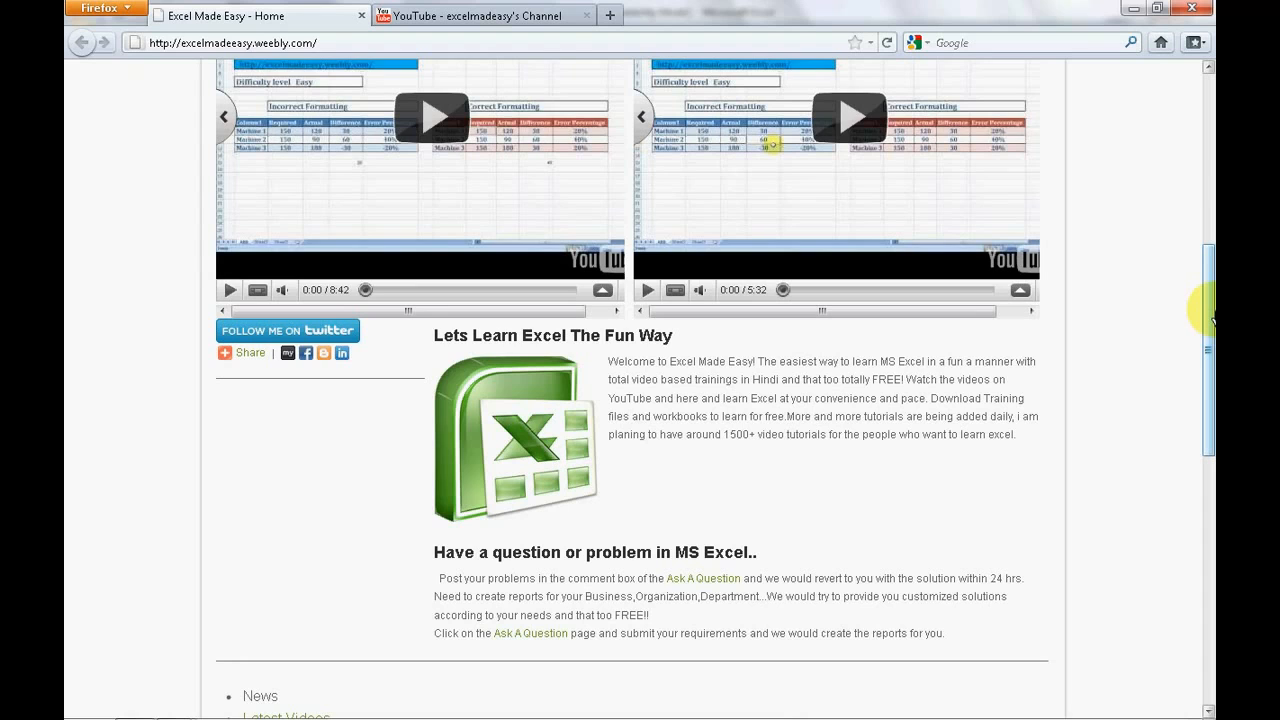
pyautogui.moveTo(1210, 320); pyautogui.dragTo(1210, 232)
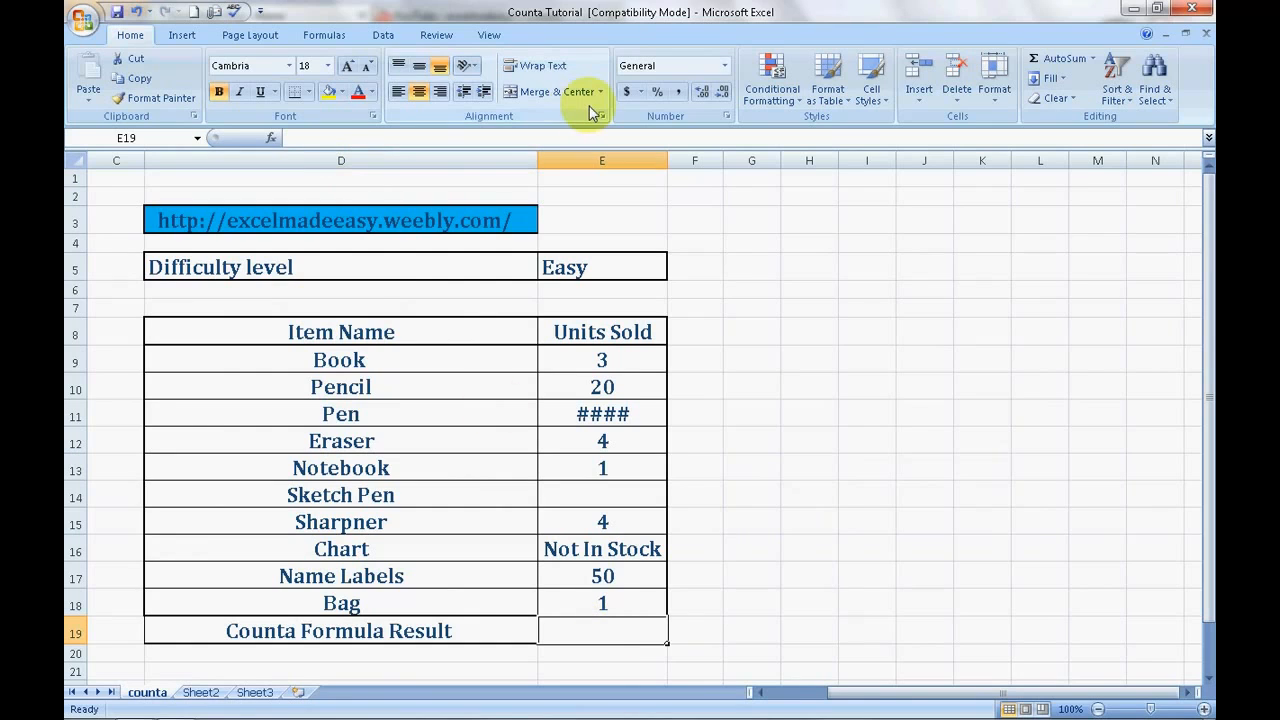
# Step: Search the function library for counta and insert the COUNTA function into cell E19
pyautogui.click(328, 36)
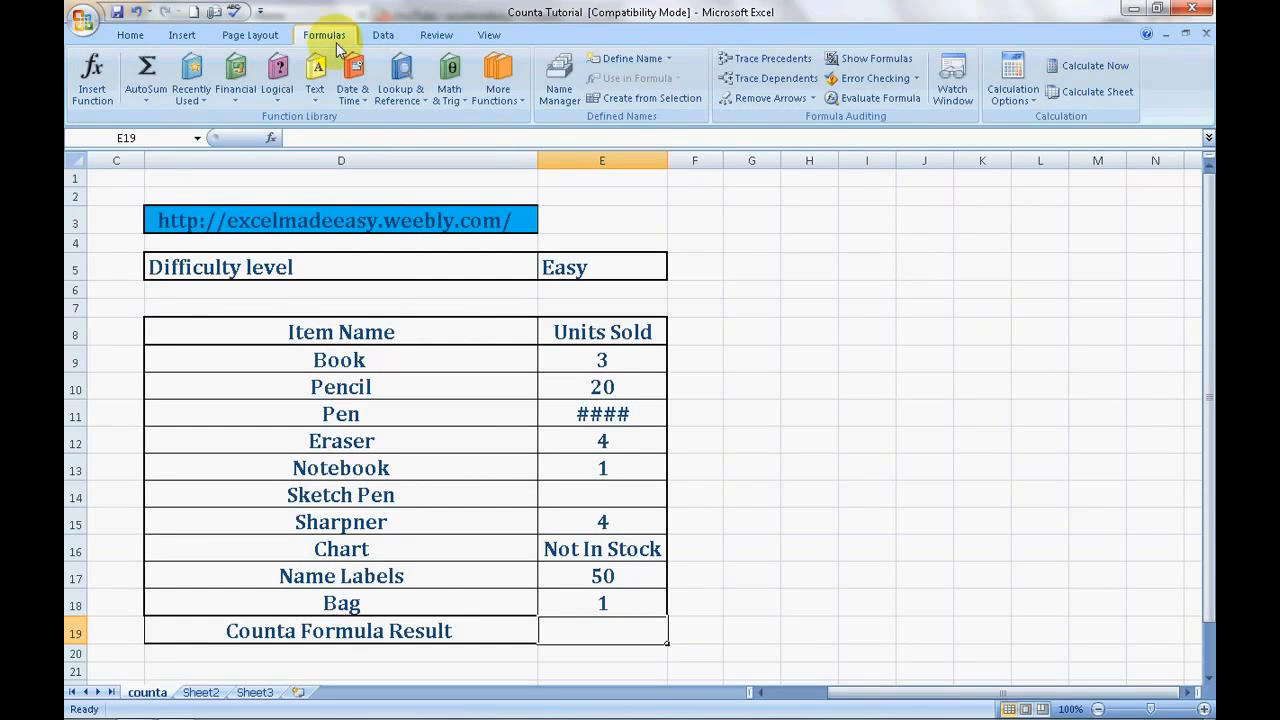
pyautogui.click(90, 84)
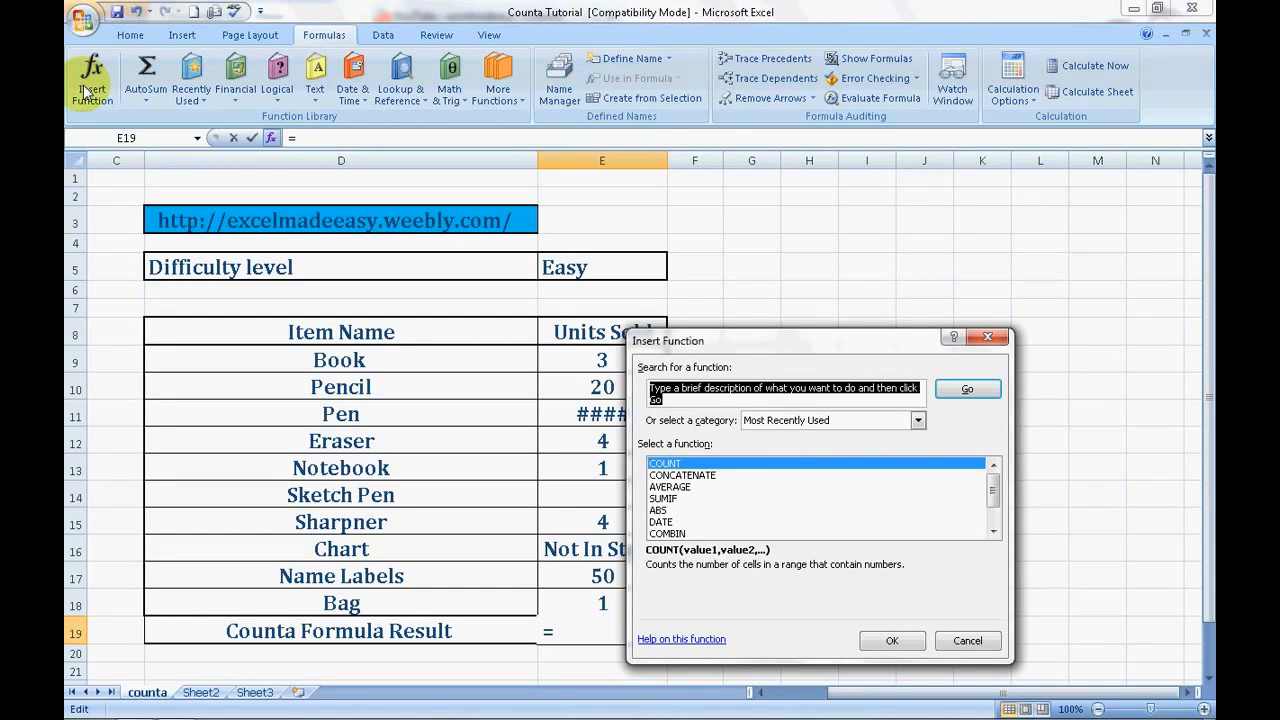
pyautogui.write('counta')
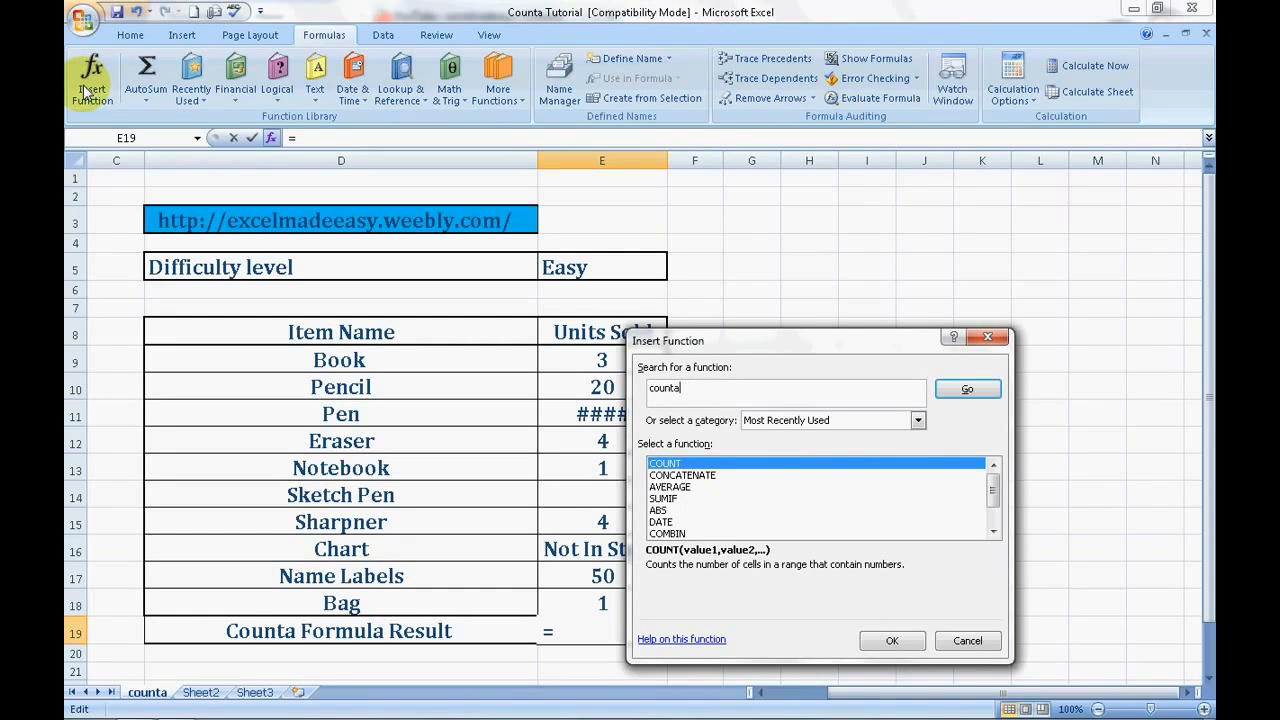
pyautogui.click(955, 399)
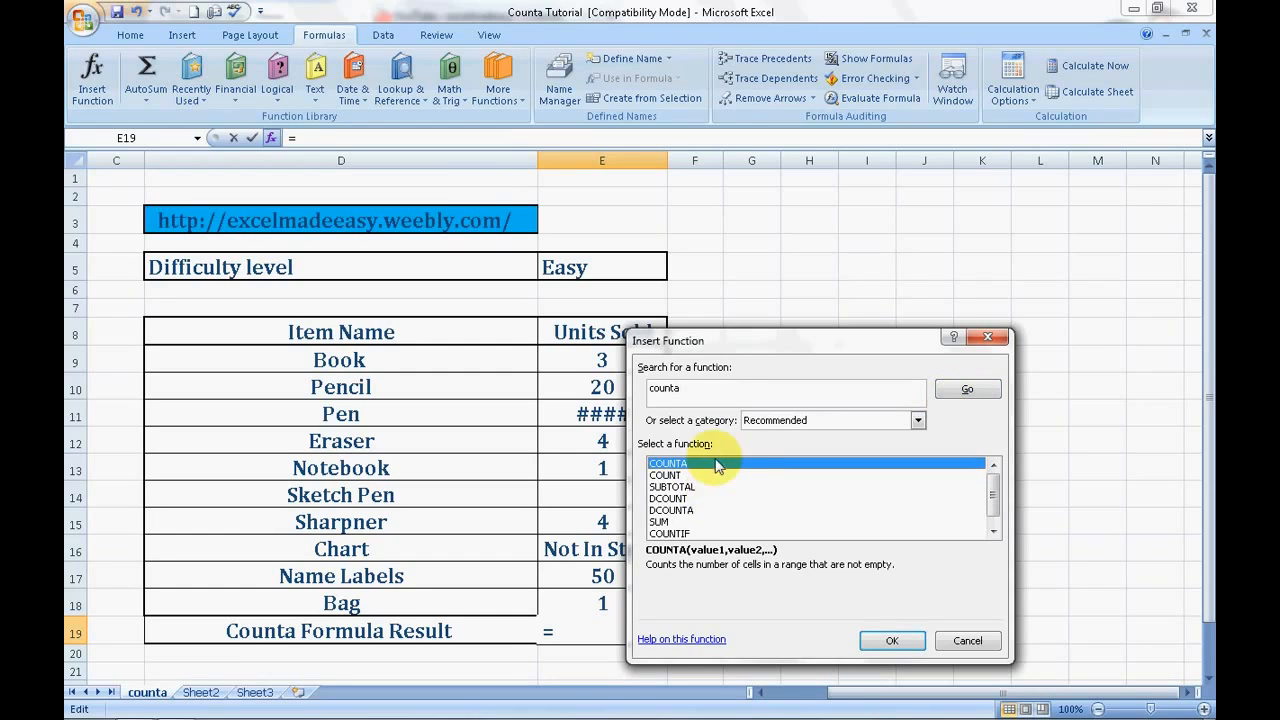
pyautogui.click(892, 641)
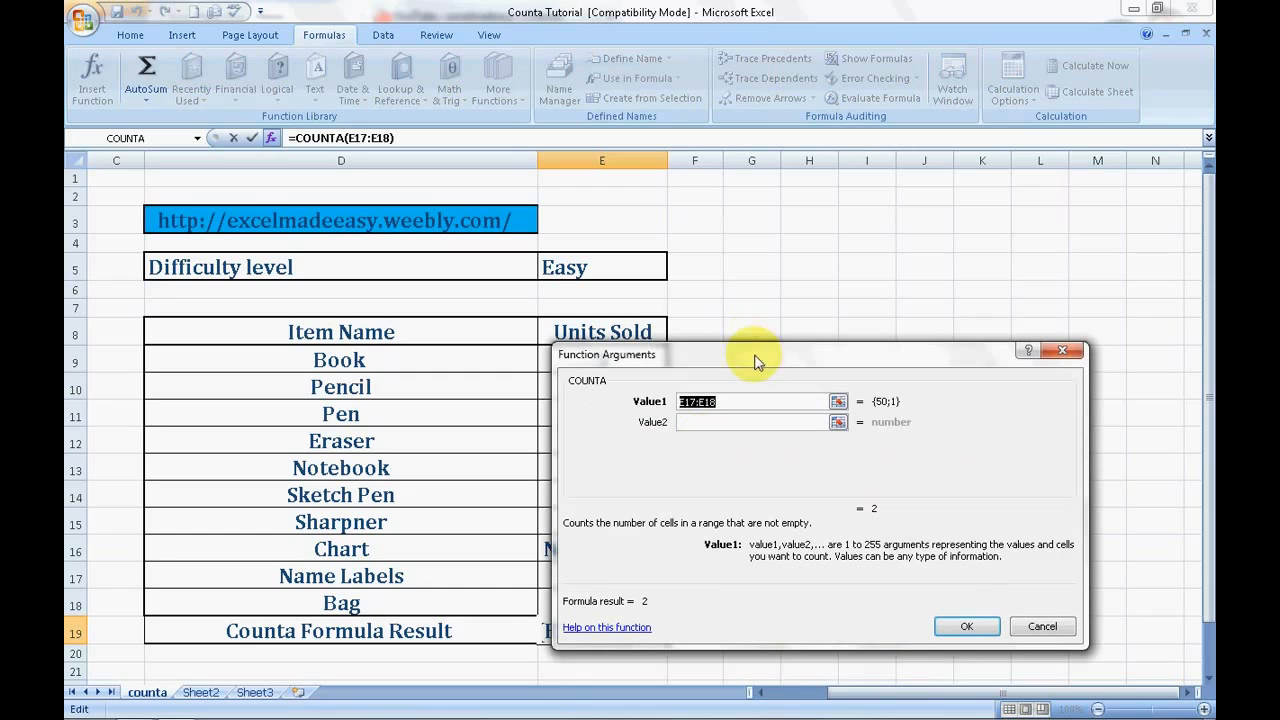
# Step: Replace the suggested Value1 argument of COUNTA with the Units Sold range E9:E18 and complete the formula in E19
pyautogui.moveTo(845, 342); pyautogui.dragTo(908, 312)
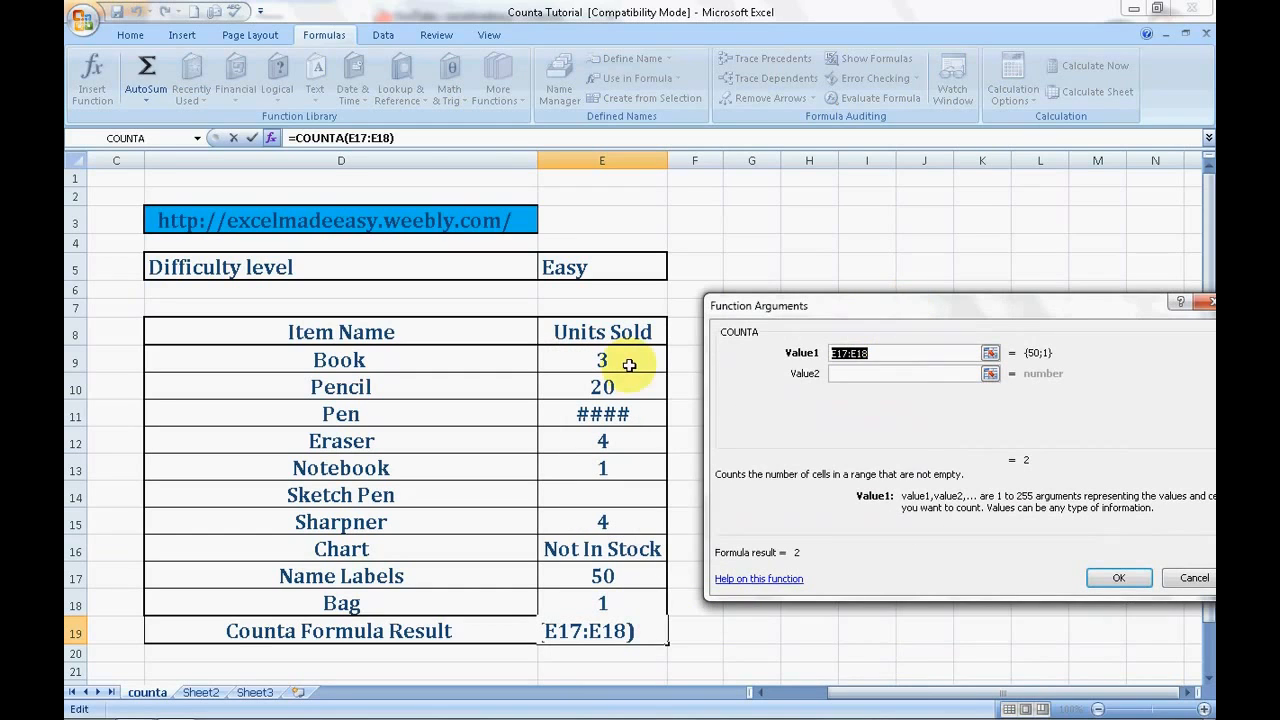
pyautogui.moveTo(605, 365); pyautogui.dragTo(603, 414)
pyautogui.hotkey('shift', 'Down')
pyautogui.hotkey('shift', 'Down')
pyautogui.hotkey('shift', 'Down')
pyautogui.hotkey('shift', 'Down')
pyautogui.hotkey('shift', 'Down')
pyautogui.hotkey('shift', 'Down')
pyautogui.hotkey('shift', 'Down')
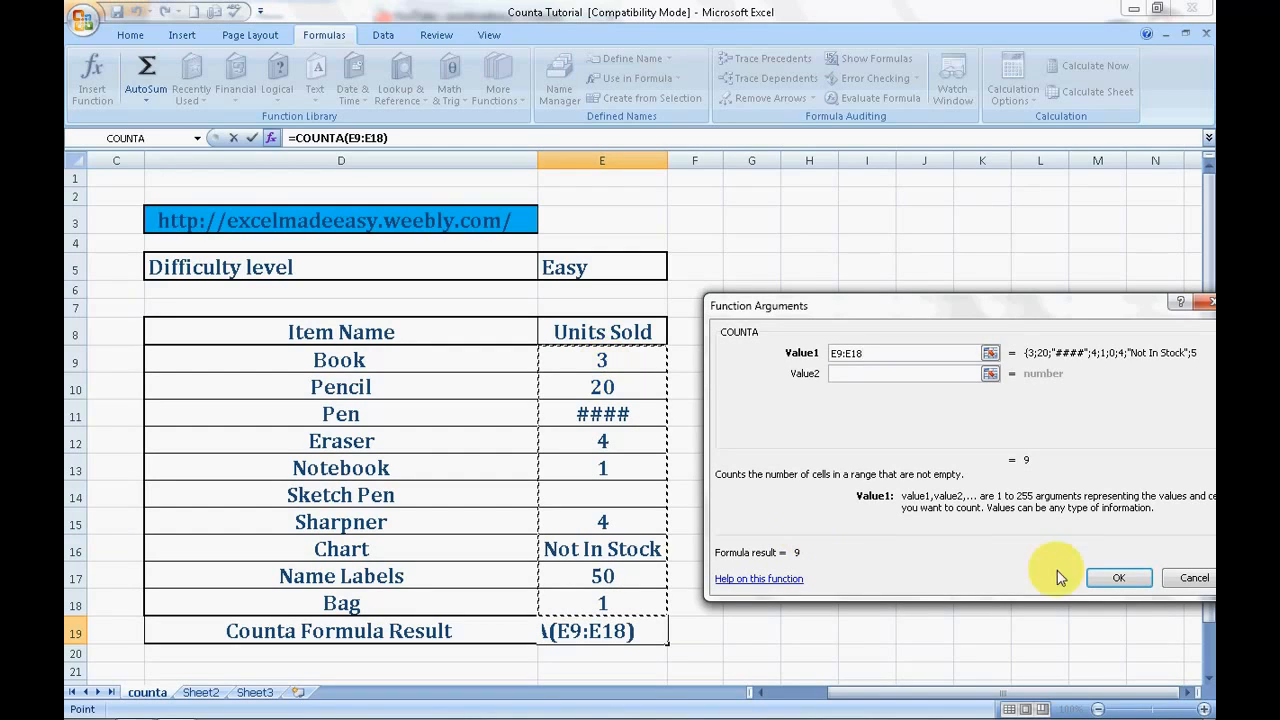
pyautogui.click(1118, 582)
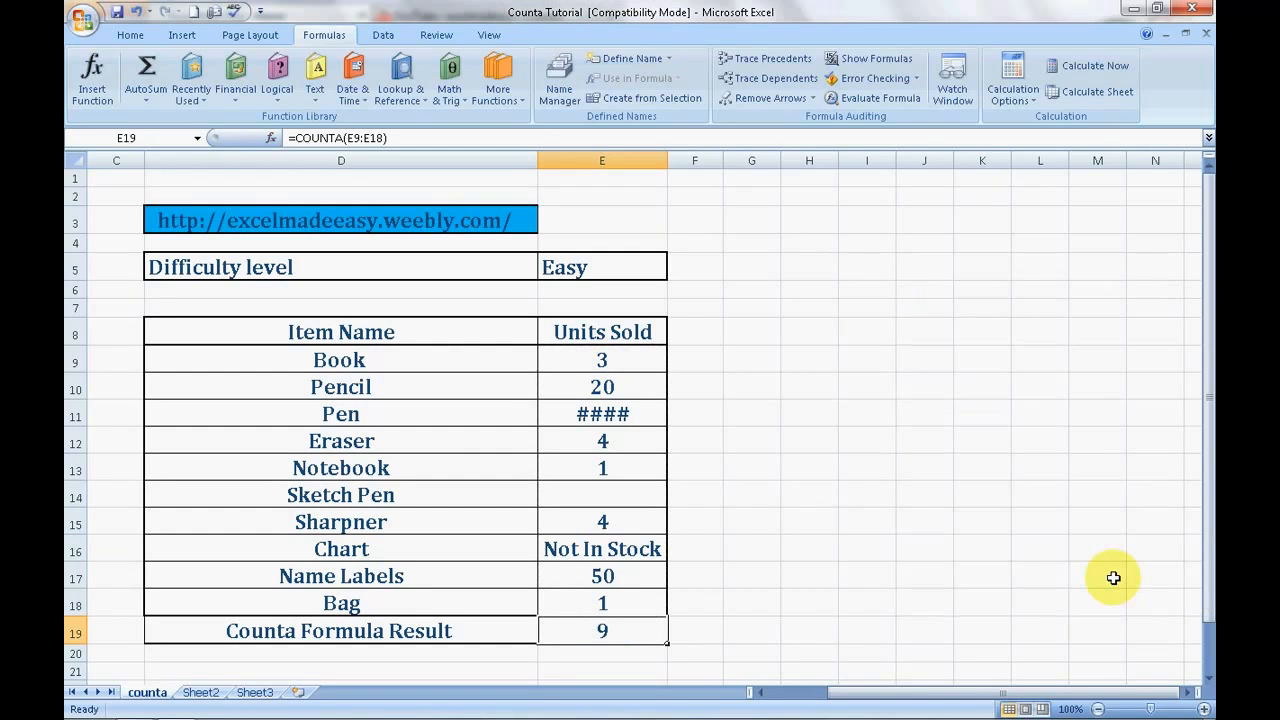
# Step: Switch to Firefox and look over the Excel Made Easy home page from its tutorial videos down to the Facebook section
pyautogui.click(810, 604)
pyautogui.click(598, 632)
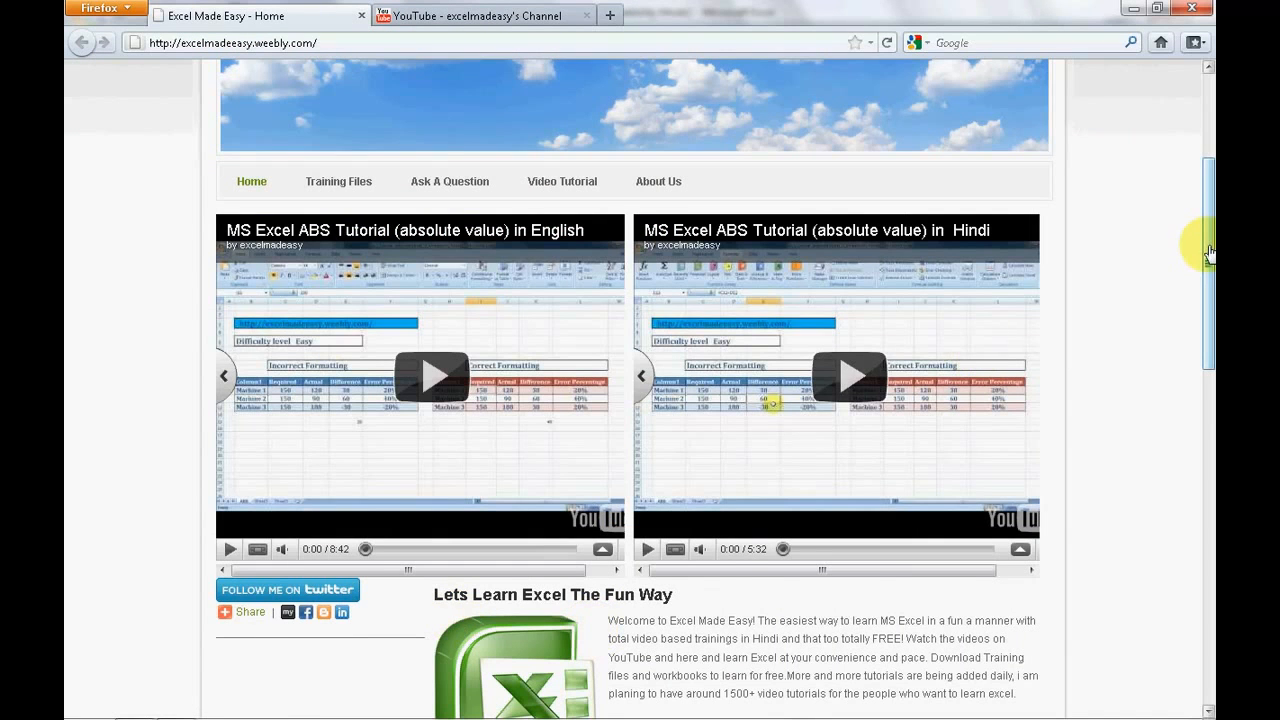
pyautogui.moveTo(1210, 271); pyautogui.dragTo(1210, 304)
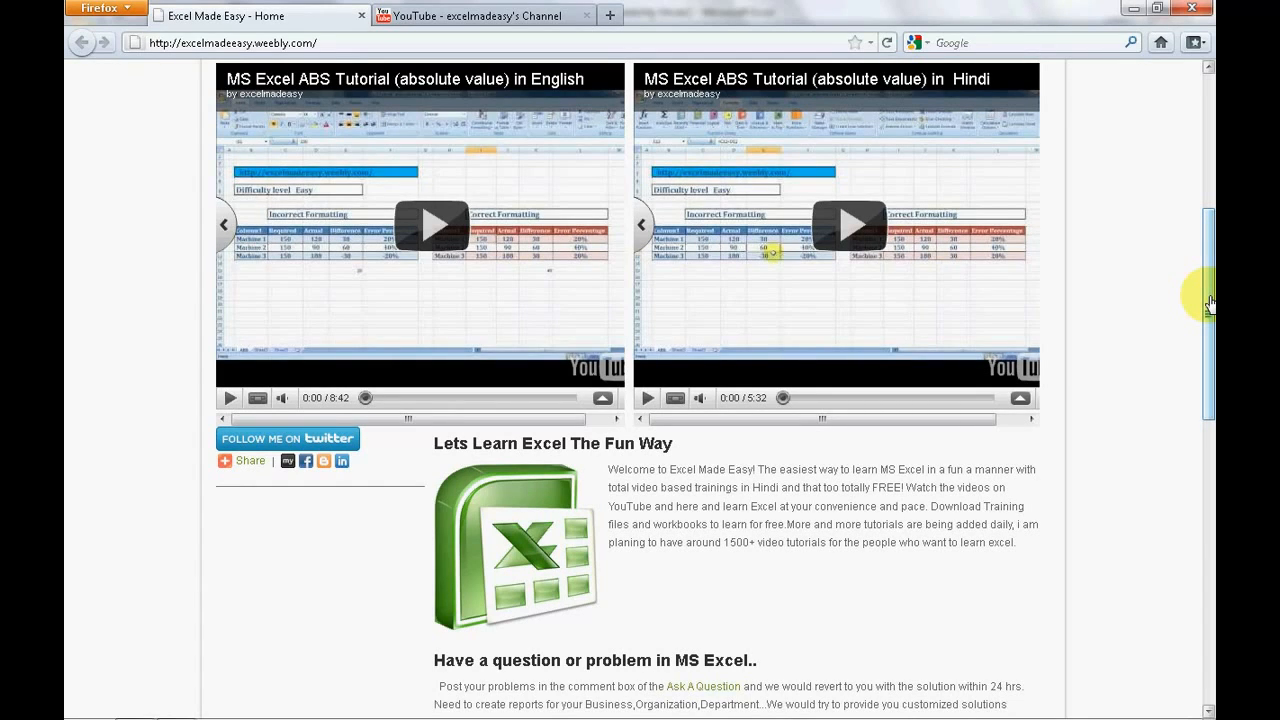
pyautogui.moveTo(1210, 304); pyautogui.dragTo(1208, 420)
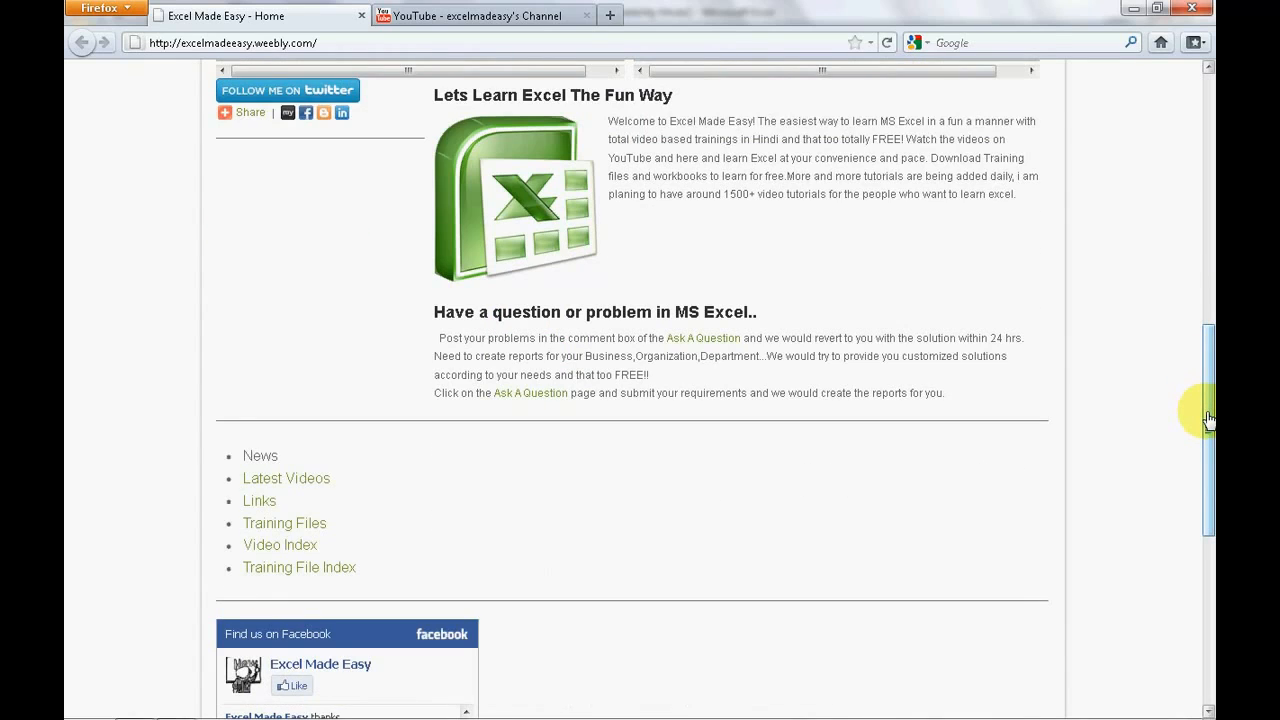
pyautogui.moveTo(1210, 420); pyautogui.dragTo(1208, 472)
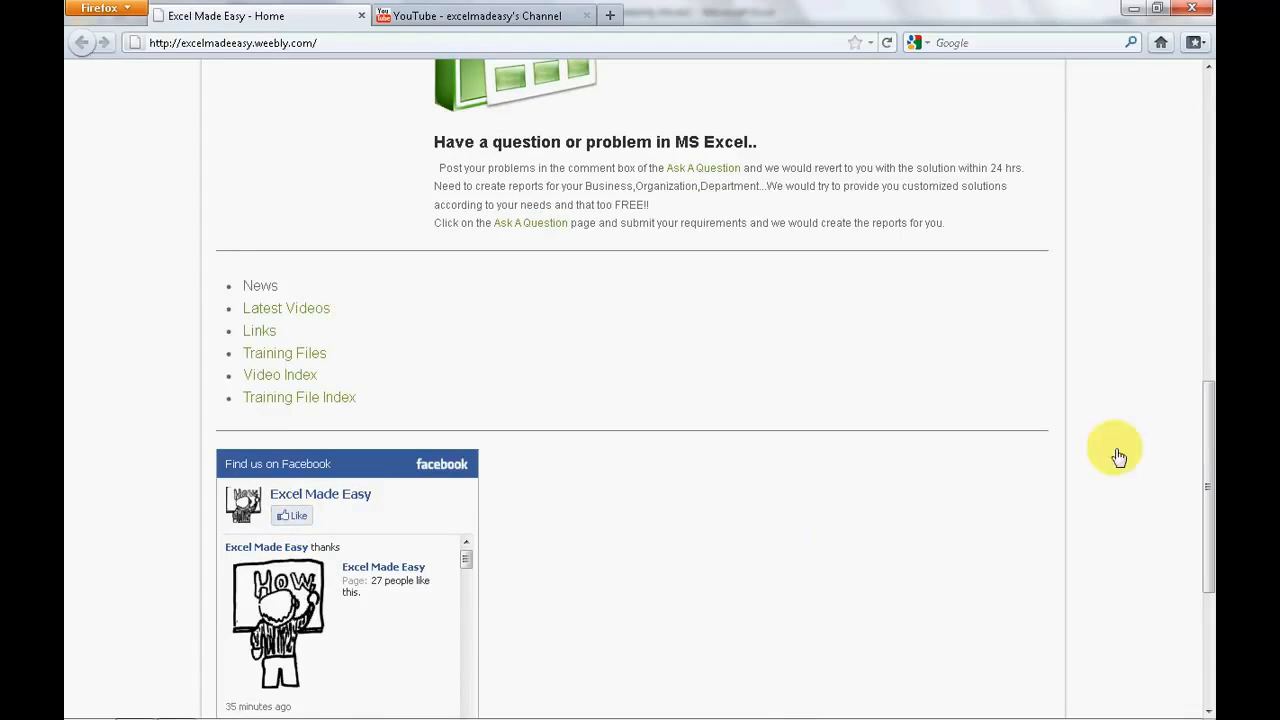
pyautogui.moveTo(1210, 470); pyautogui.dragTo(1210, 485)
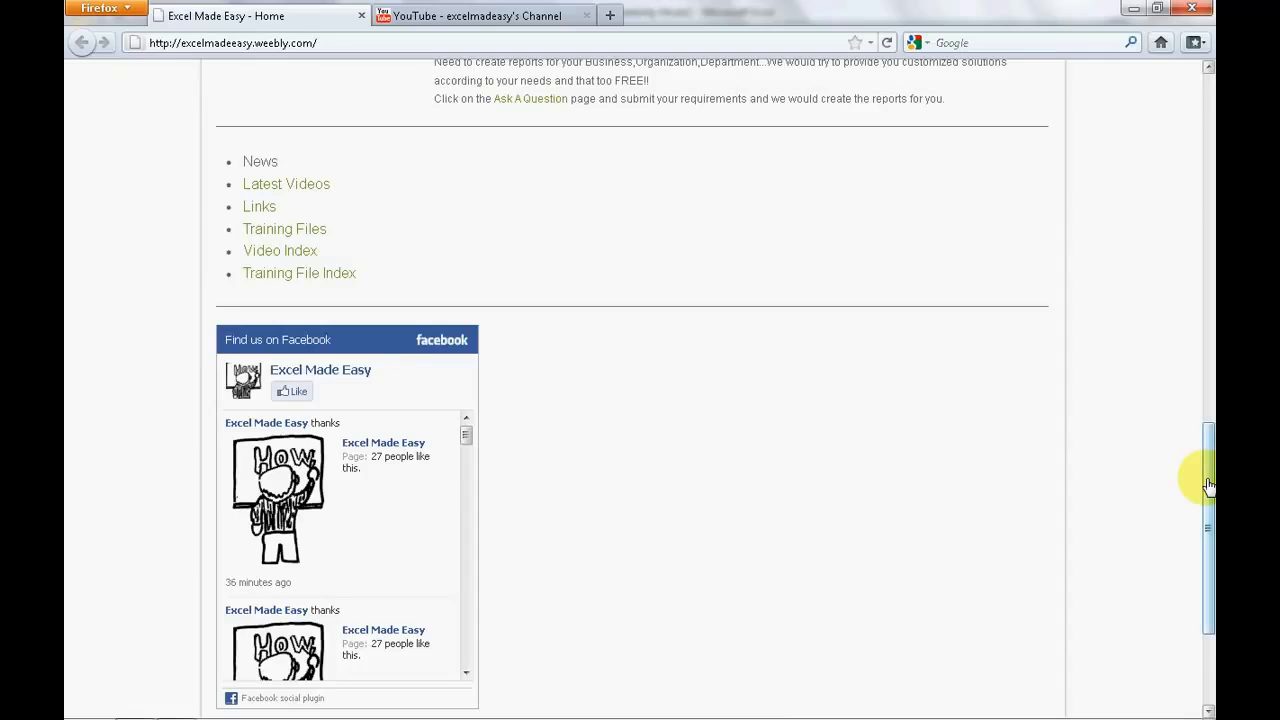
# Step: Switch back to Excel and enter the label CONCATENATE in cell F6 of the concatenate sheet
pyautogui.hotkey('alt', 'Tab')
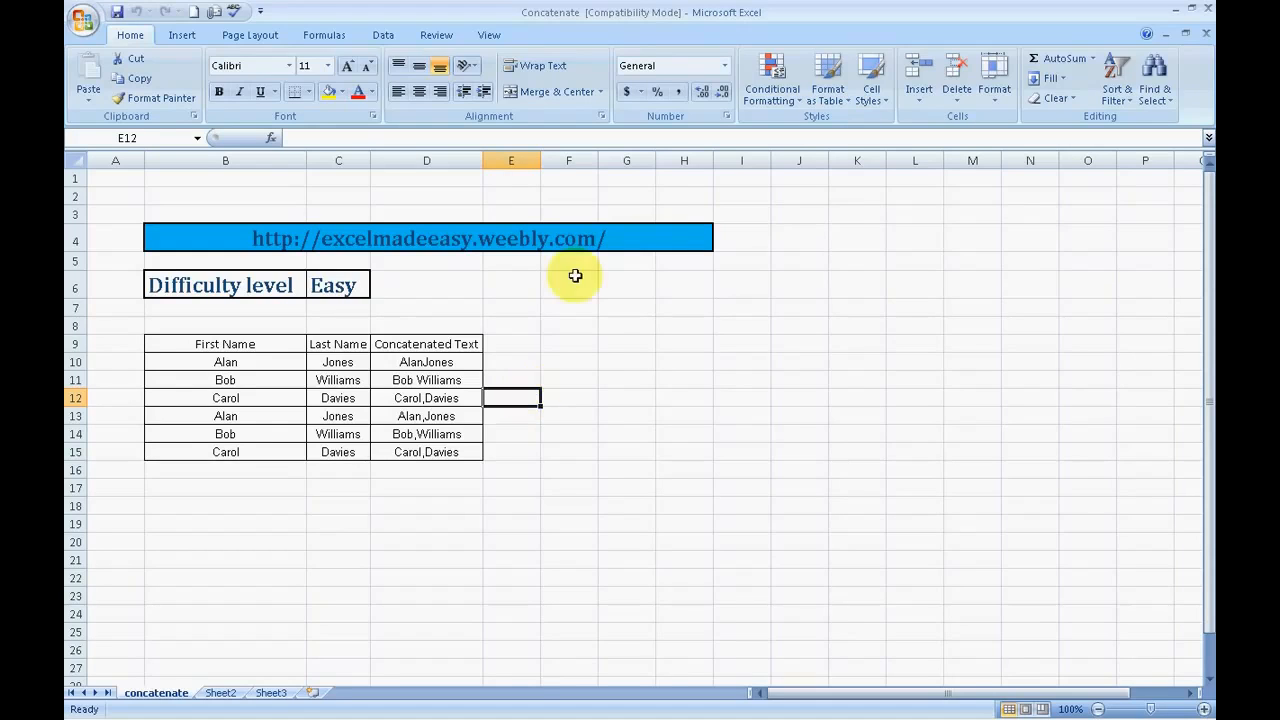
pyautogui.click(578, 343)
pyautogui.click(572, 290)
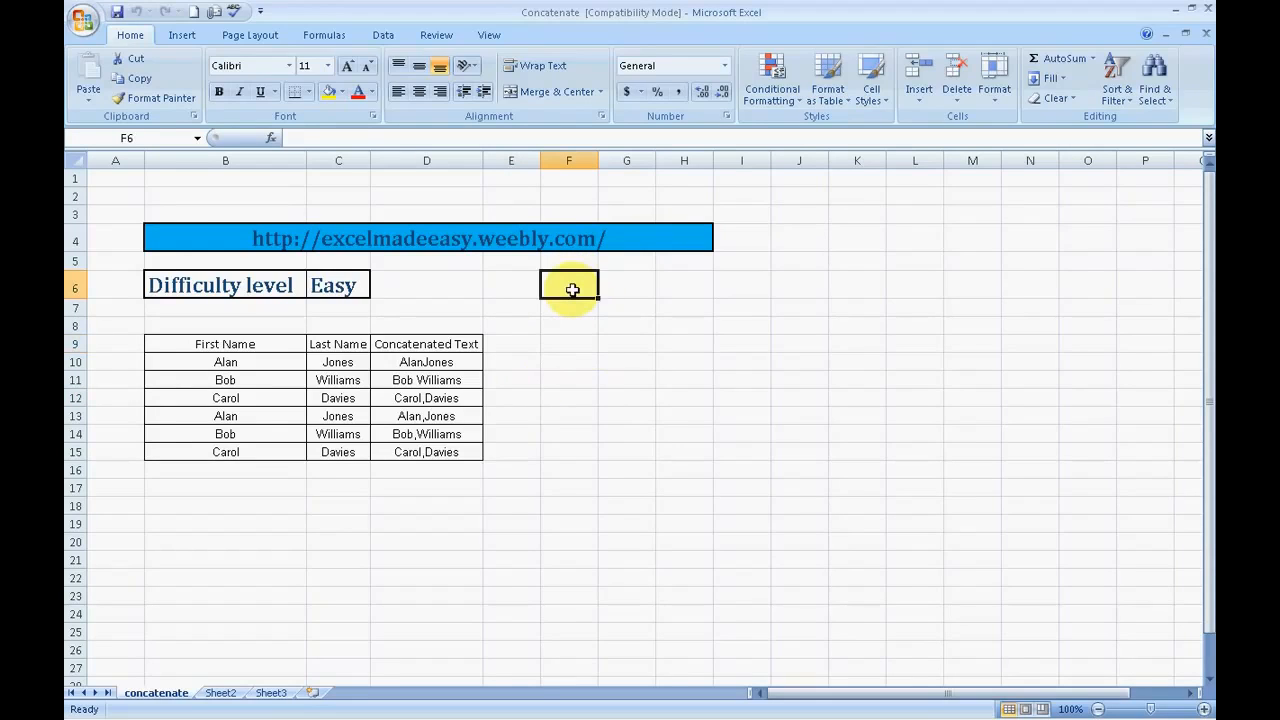
pyautogui.write('CONC')
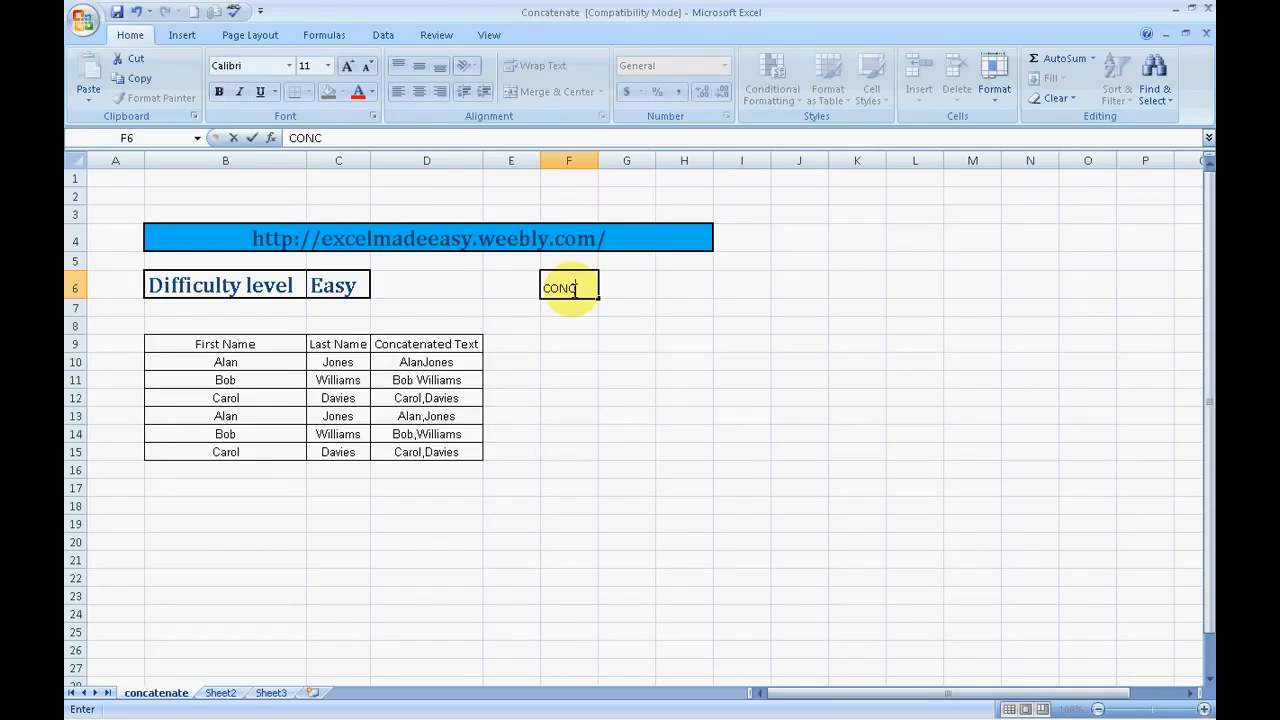
pyautogui.write('ATENATE')
pyautogui.click(607, 356)
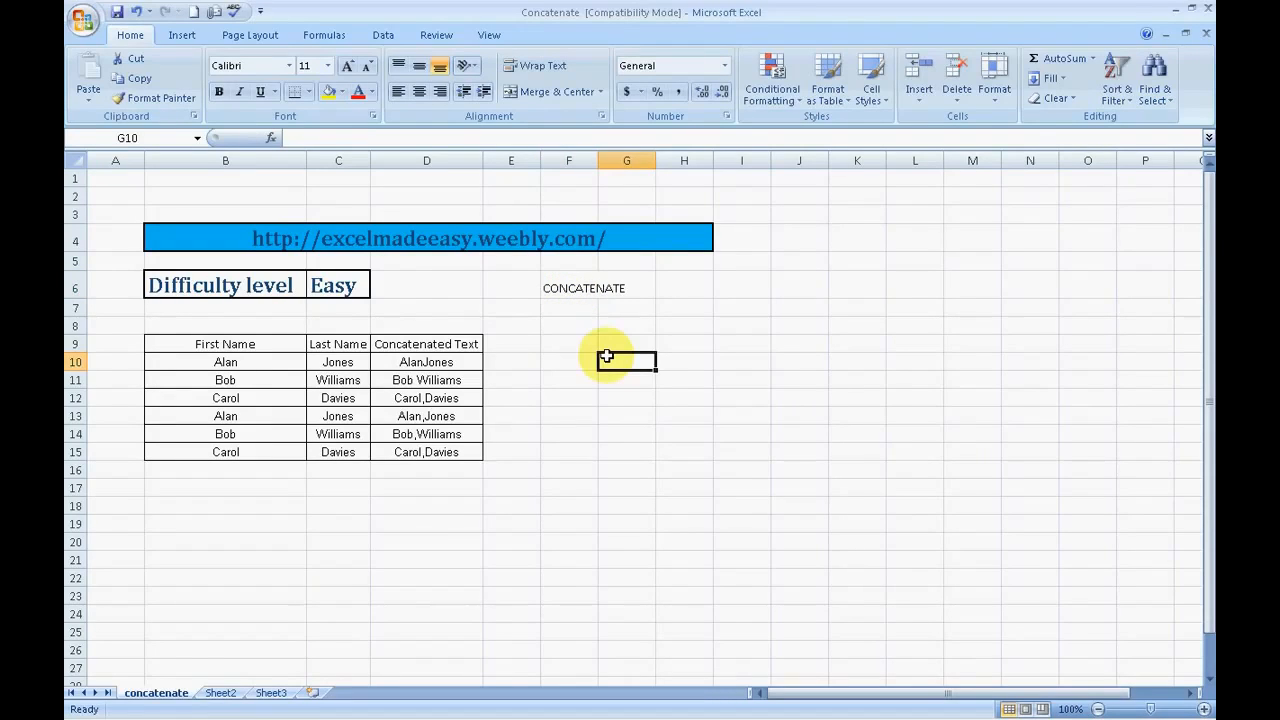
# Step: Look over the CONCATENATE label in F6 and the First Name and Last Name entries of the table
pyautogui.press('Up')
pyautogui.press('Up')
pyautogui.press('Up')
pyautogui.press('Down')
pyautogui.press('Up')
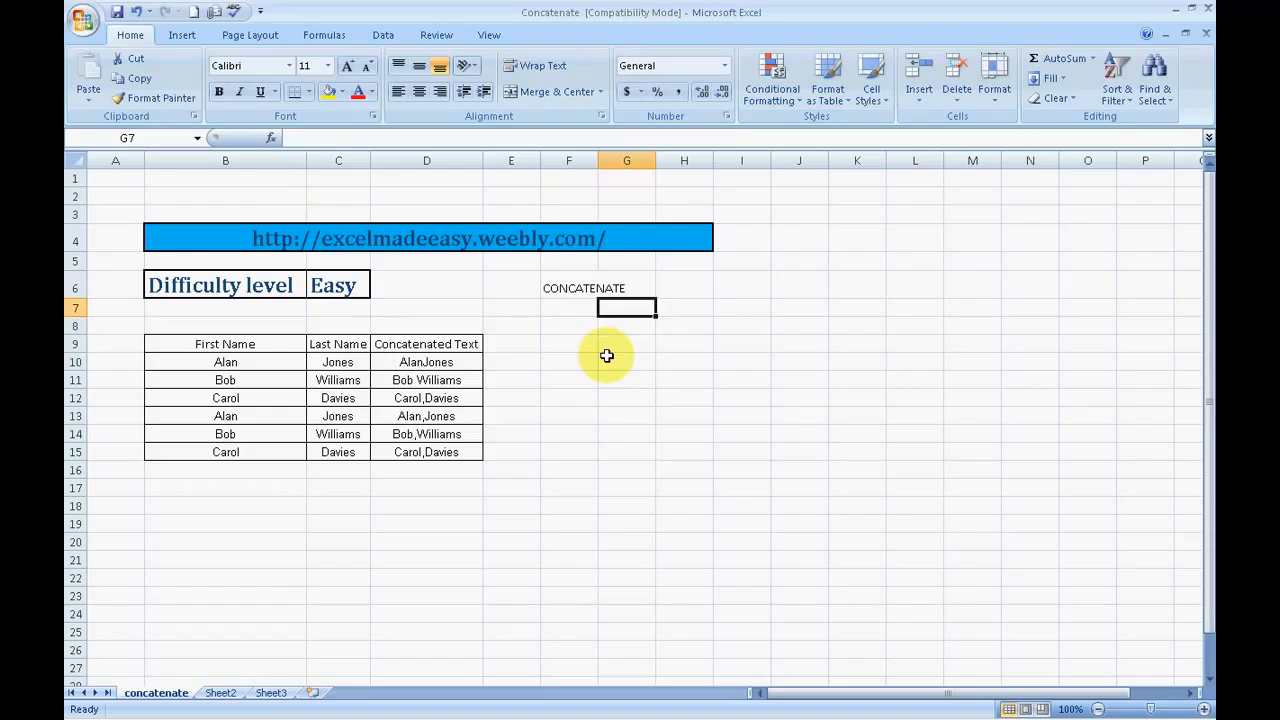
pyautogui.click(583, 289)
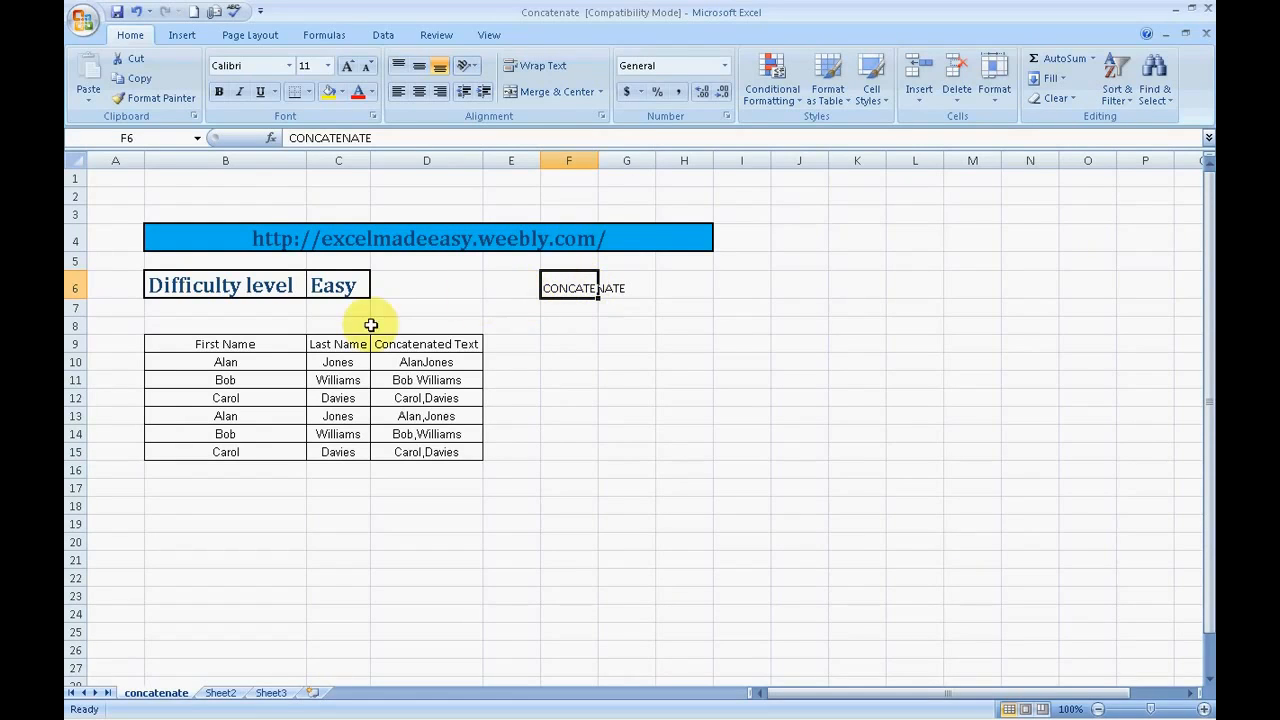
pyautogui.click(260, 360)
pyautogui.click(323, 363)
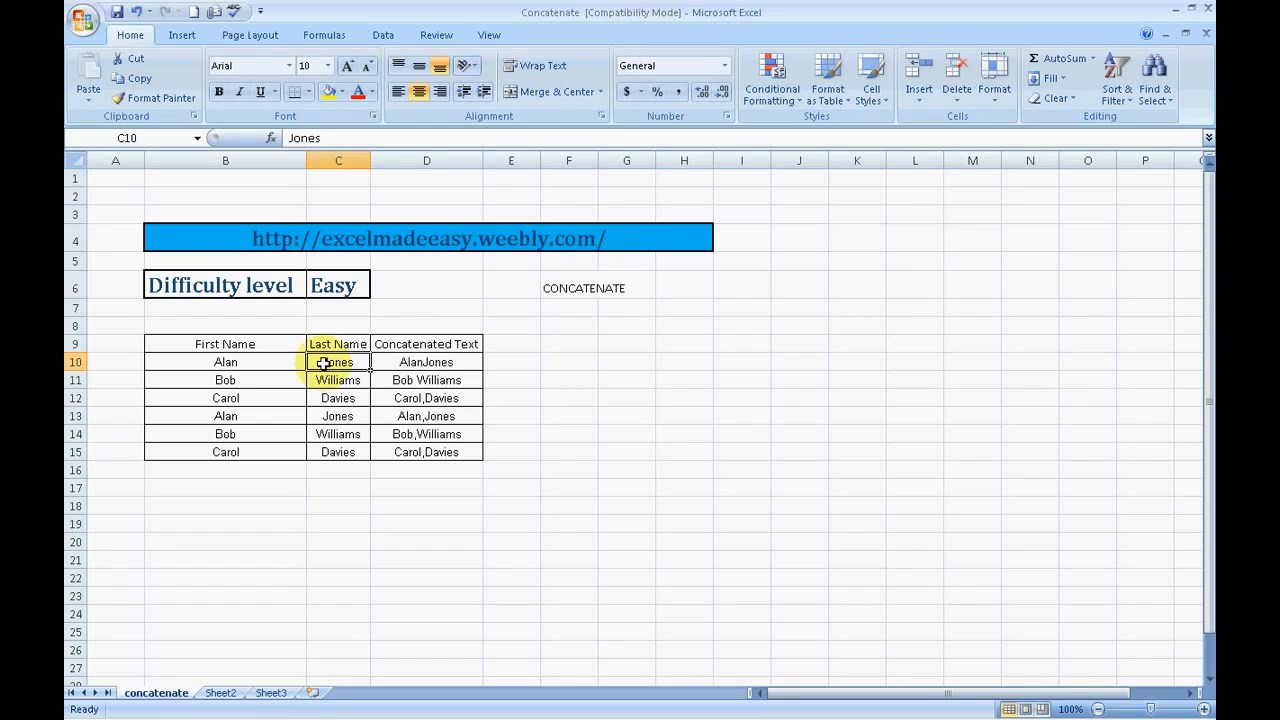
pyautogui.click(232, 340)
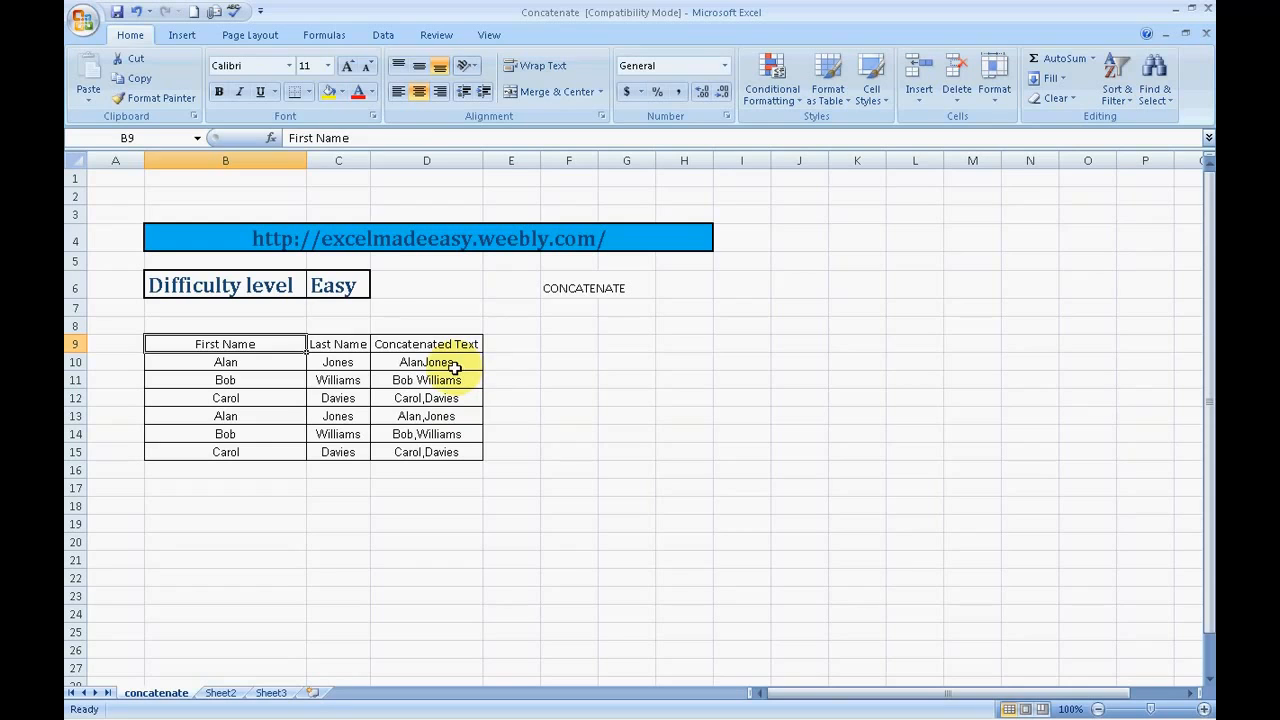
# Step: Clear the existing formulas from the Concatenated Text column, cells D10:D15
pyautogui.moveTo(455, 364); pyautogui.dragTo(455, 370)
pyautogui.hotkey('shift', 'Down')
pyautogui.hotkey('shift', 'Down')
pyautogui.hotkey('shift', 'Down')
pyautogui.hotkey('shift', 'Down')
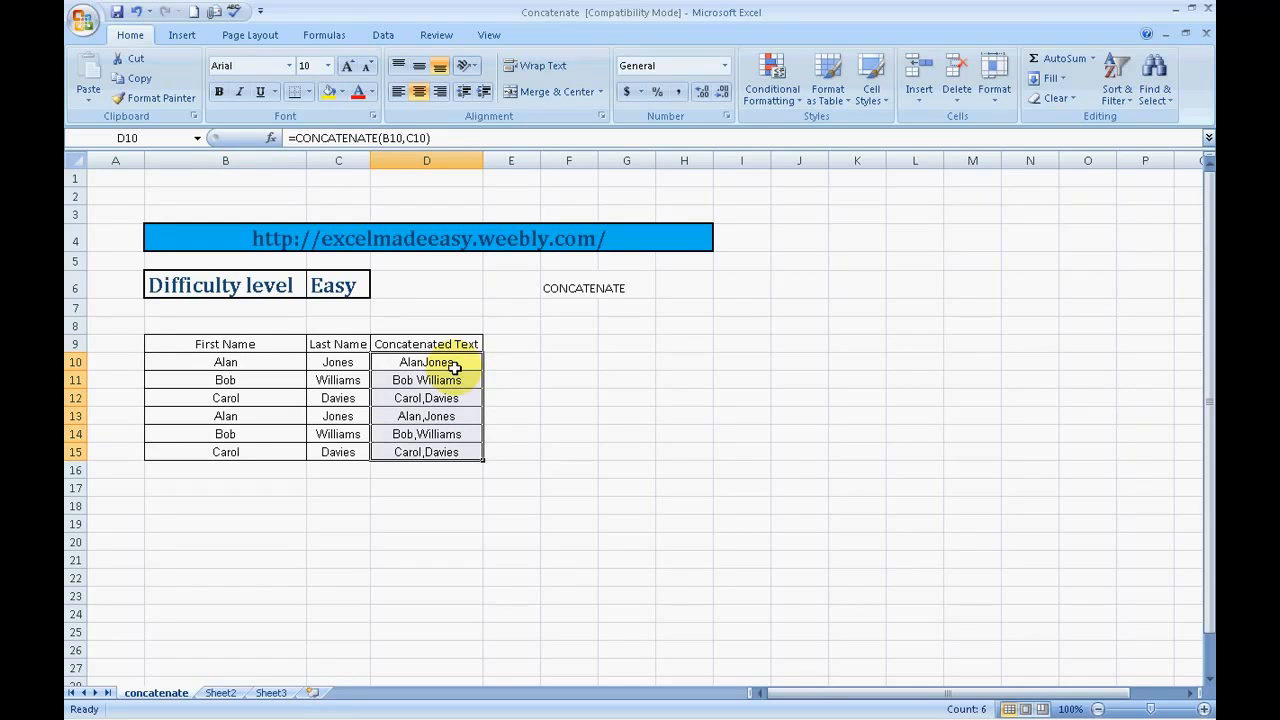
pyautogui.press('Delete')
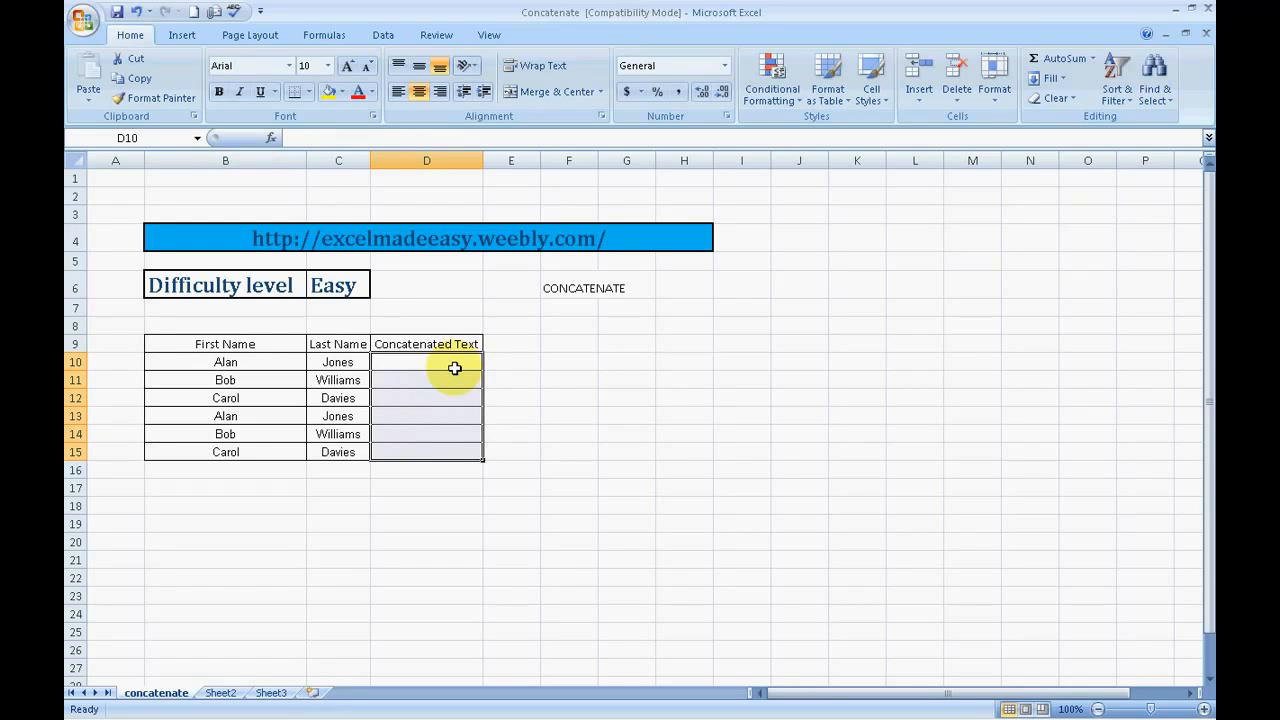
pyautogui.click(568, 372)
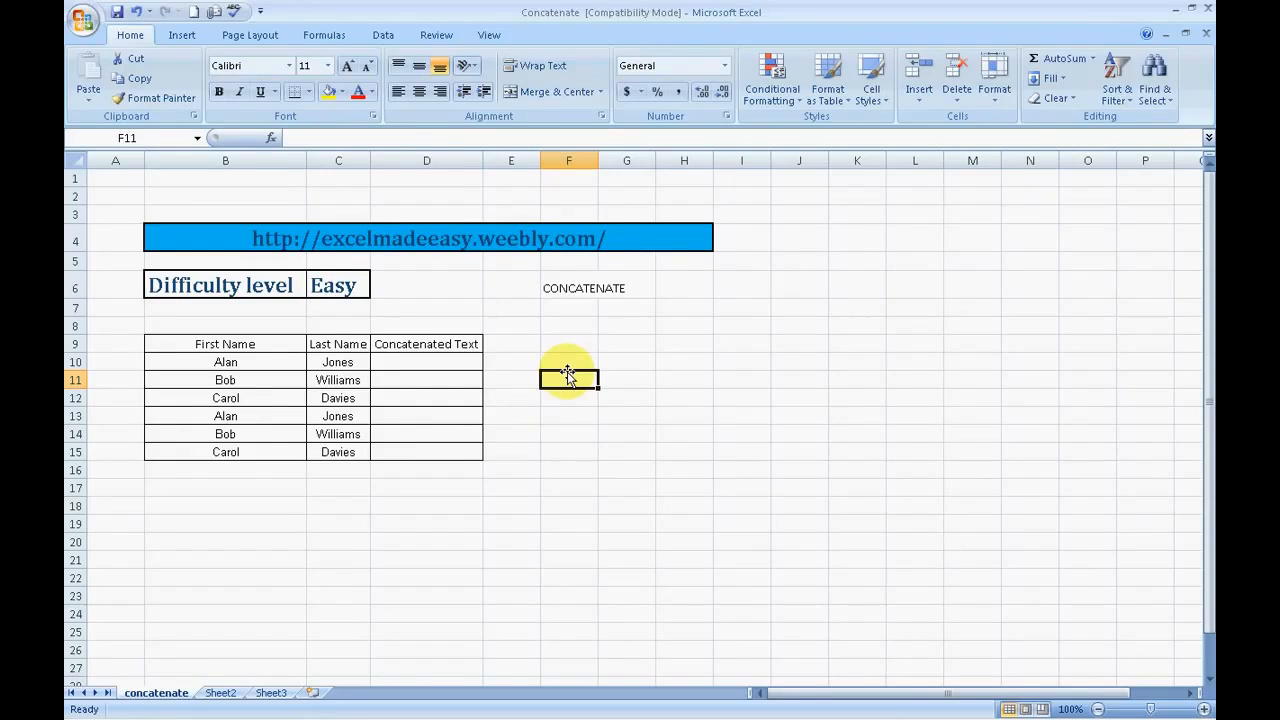
# Step: Start a formula in D10 with the CONCATENATE function
pyautogui.press('Left')
pyautogui.press('Left')
pyautogui.press('Up')
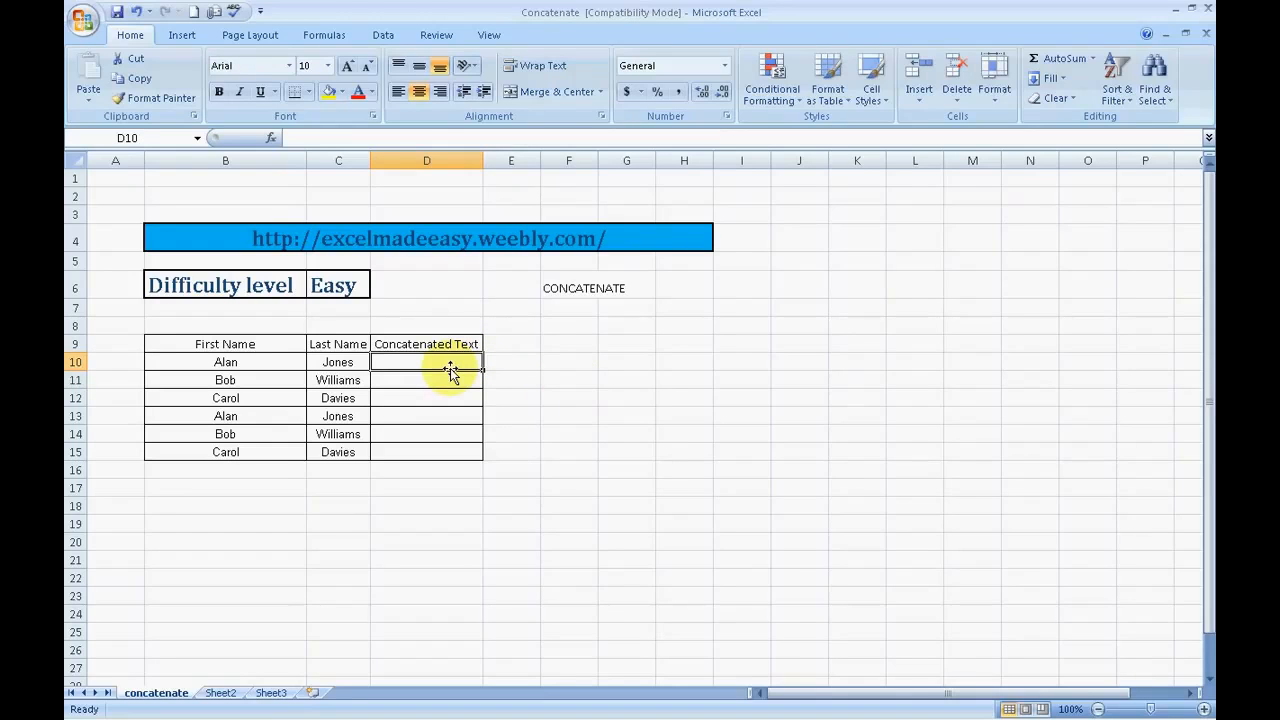
pyautogui.write('=')
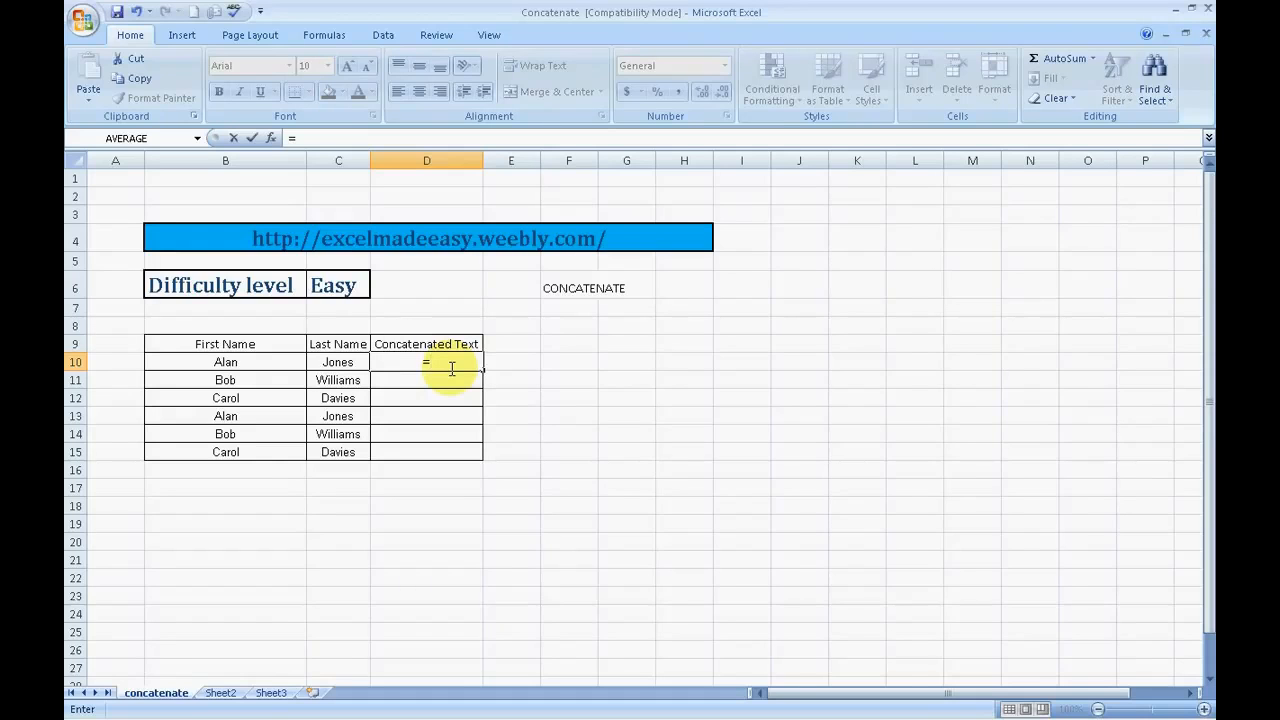
pyautogui.write('cona')
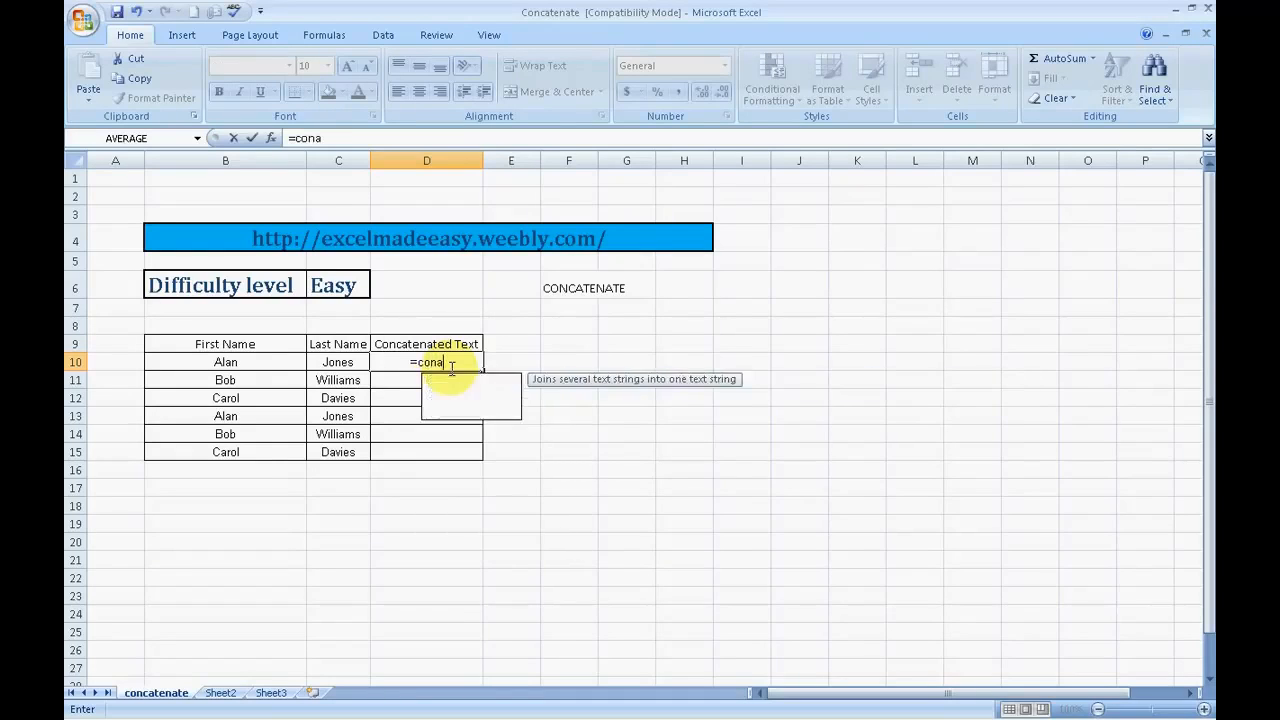
pyautogui.write('tenae')
pyautogui.press('BackSpace')
pyautogui.press('BackSpace')
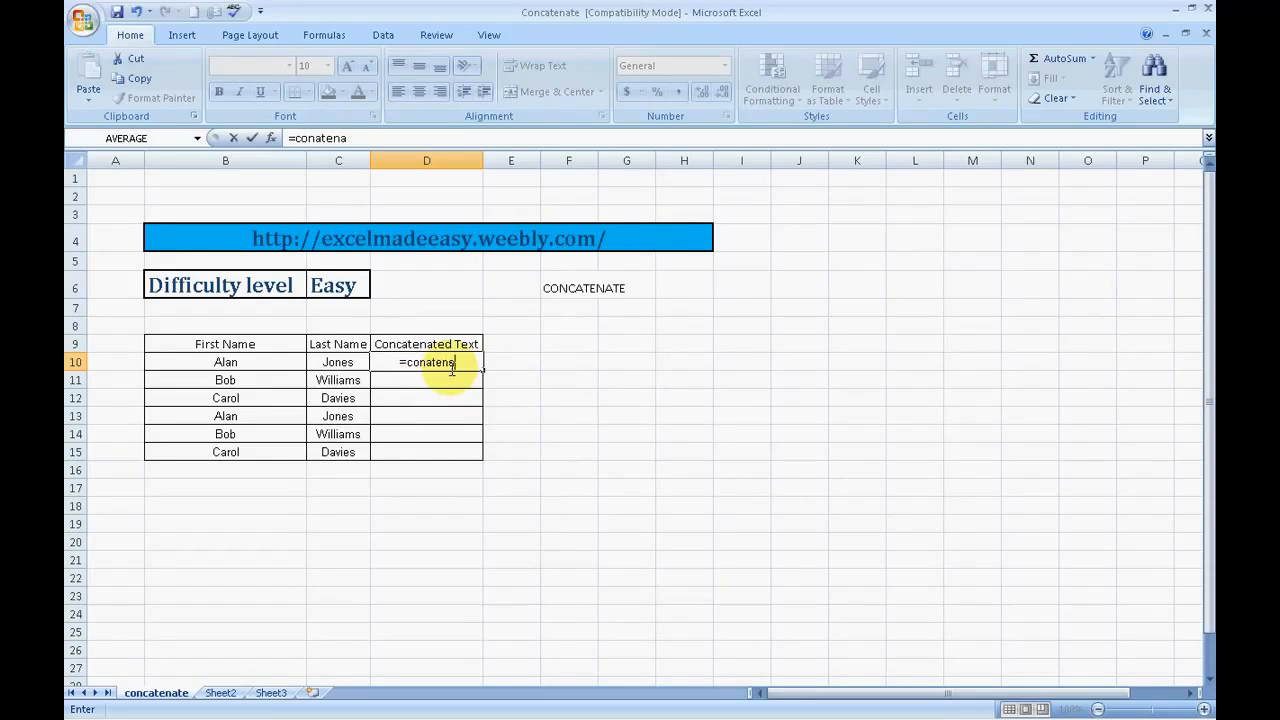
pyautogui.press('BackSpace')
pyautogui.press('BackSpace')
pyautogui.press('BackSpace')
pyautogui.press('BackSpace')
pyautogui.press('Tab')
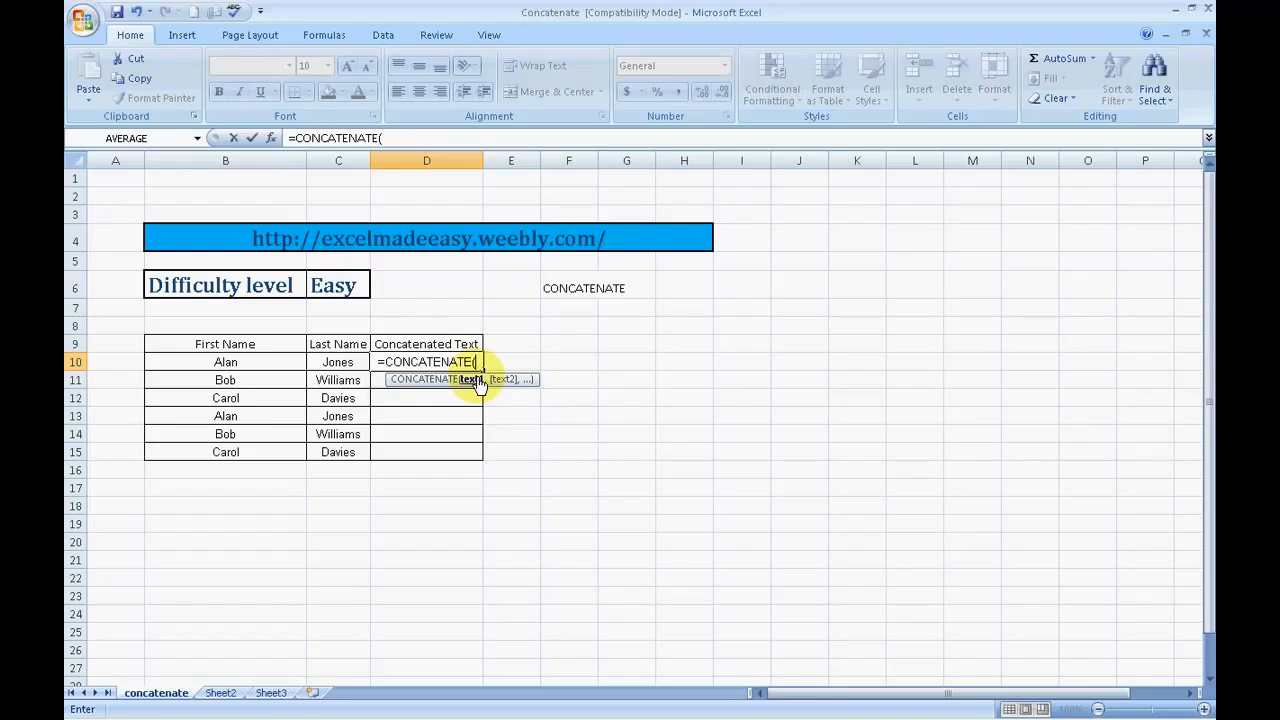
# Step: Give CONCATENATE the first name in B10 and the last name in C10 as arguments and complete the formula in D10
pyautogui.click(260, 361)
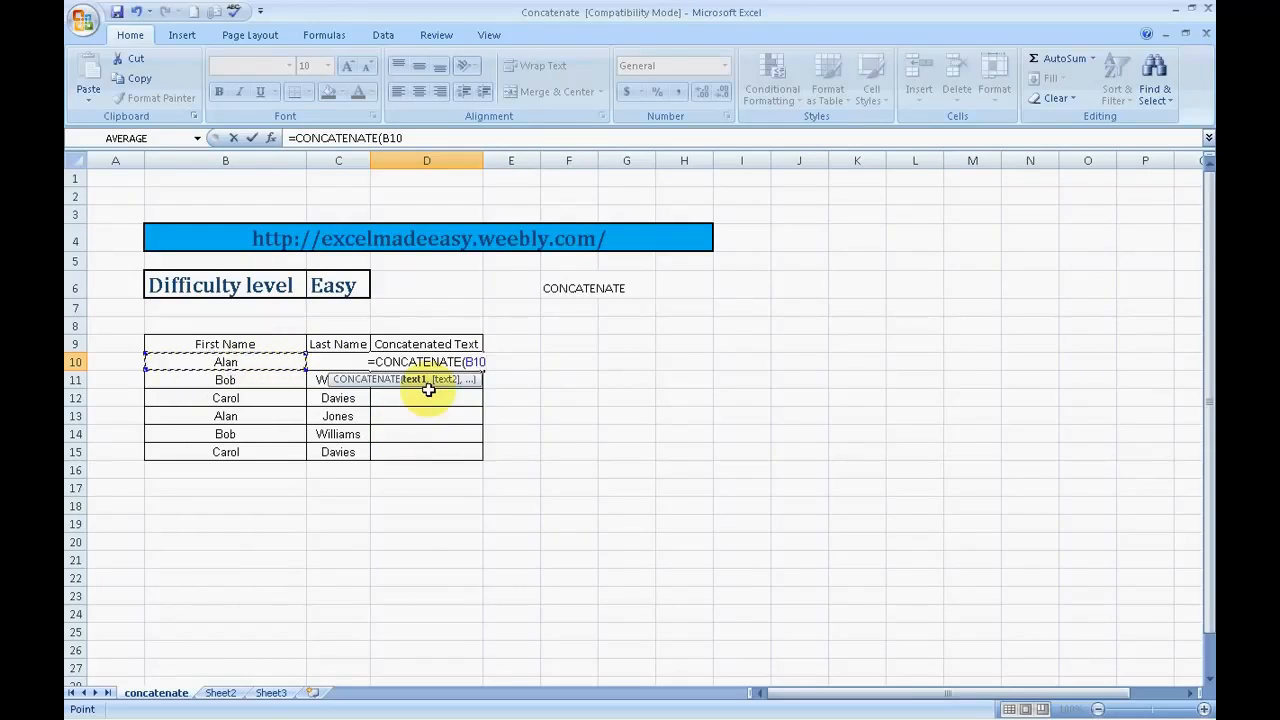
pyautogui.write(',')
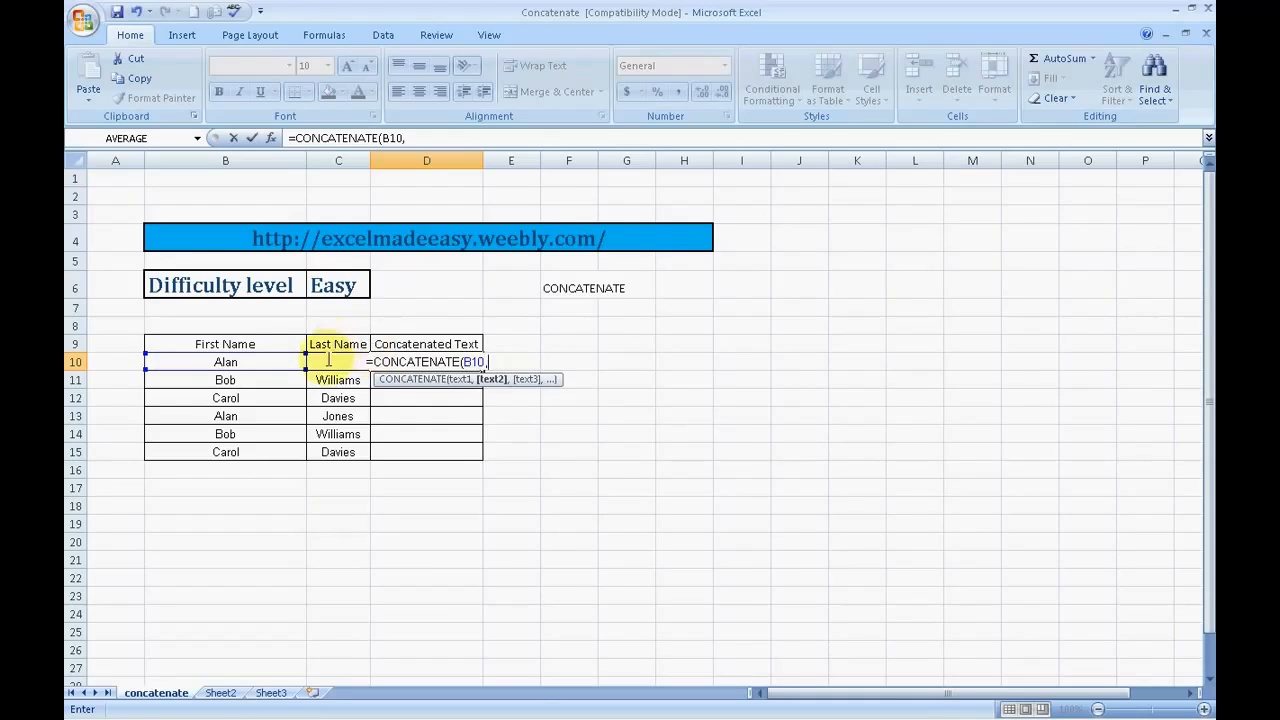
pyautogui.click(340, 360)
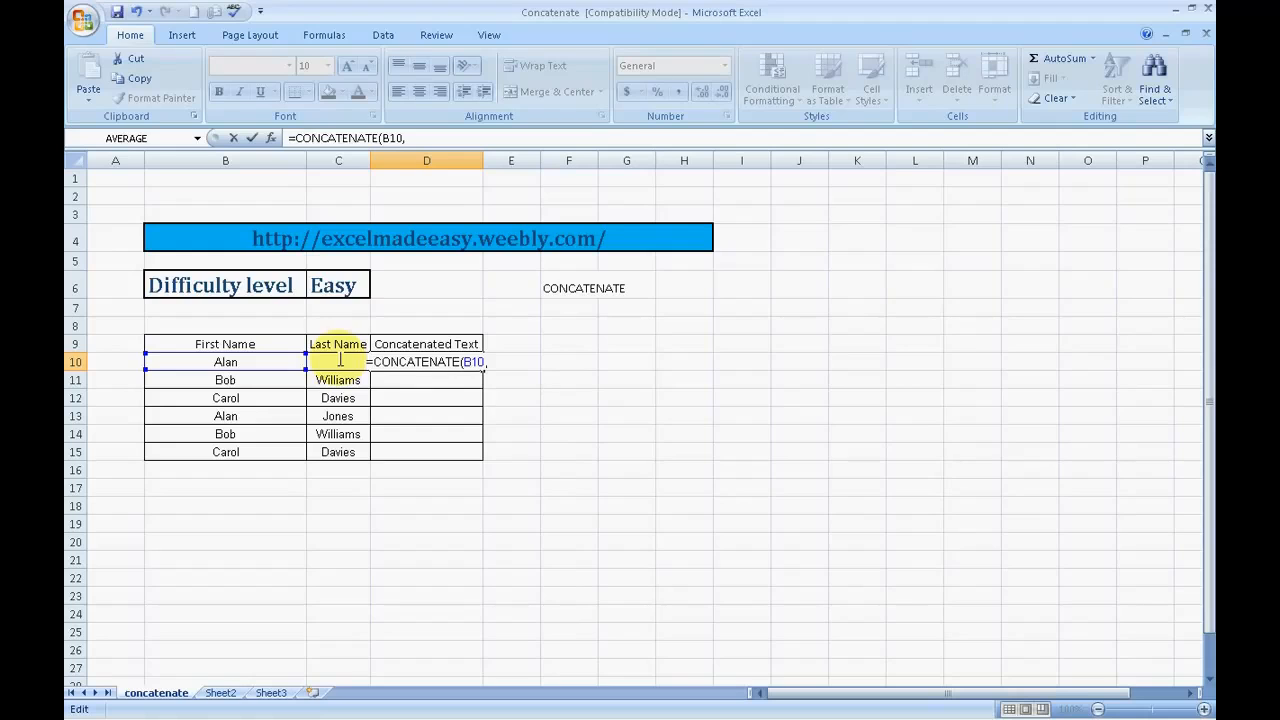
pyautogui.click(488, 363)
pyautogui.write('c')
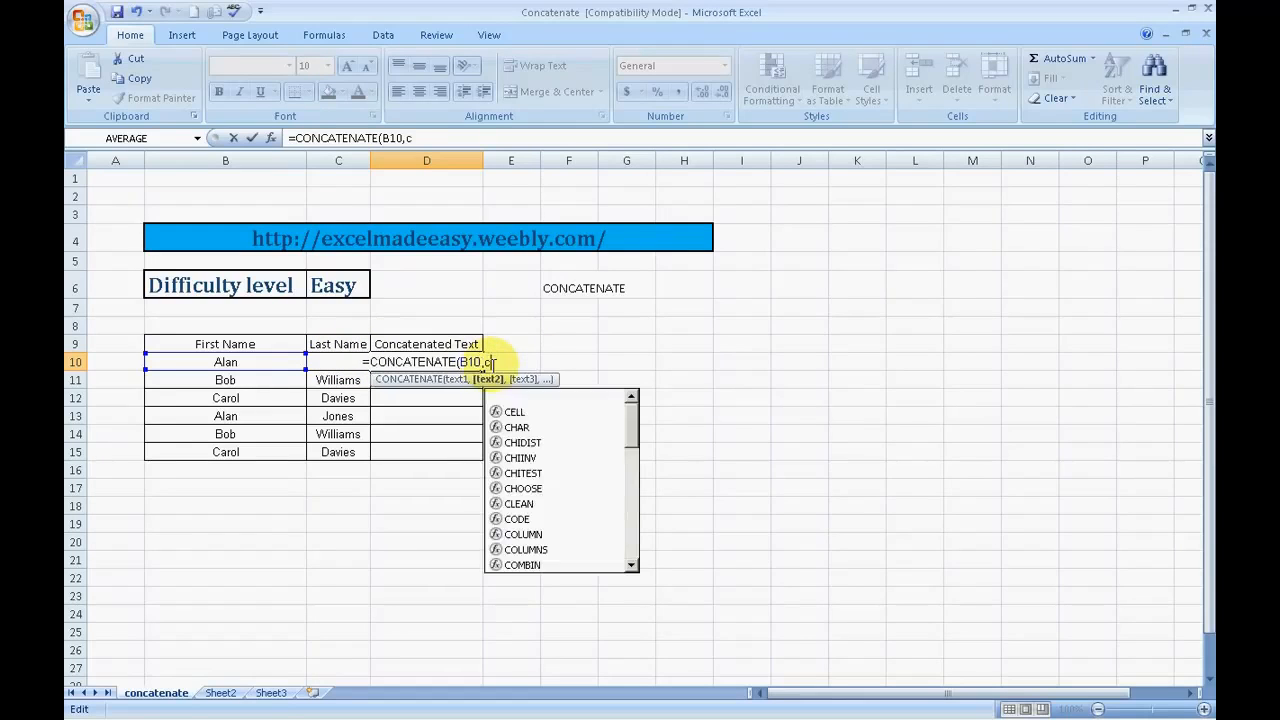
pyautogui.write('10')
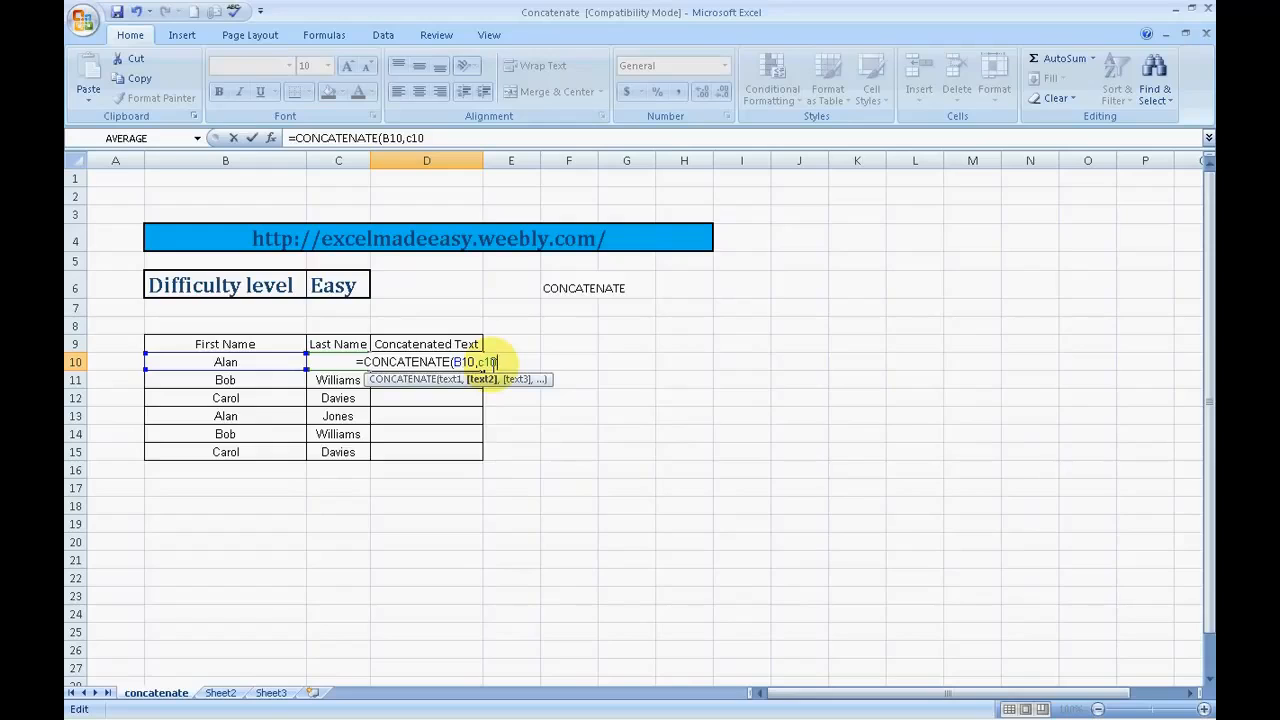
pyautogui.write(')')
pyautogui.press('Return')
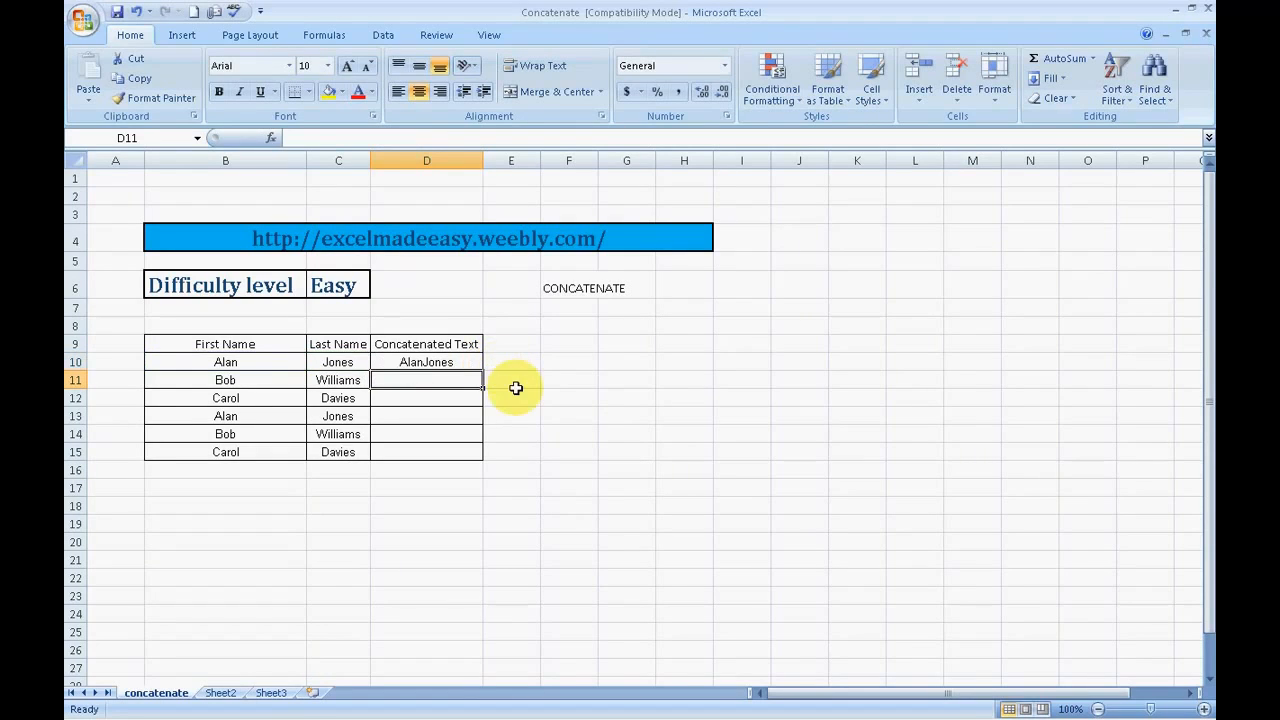
# Step: Examine the CONCATENATE formula in D10 and the cells it refers to, leaving the formula as it is
pyautogui.click(457, 362)
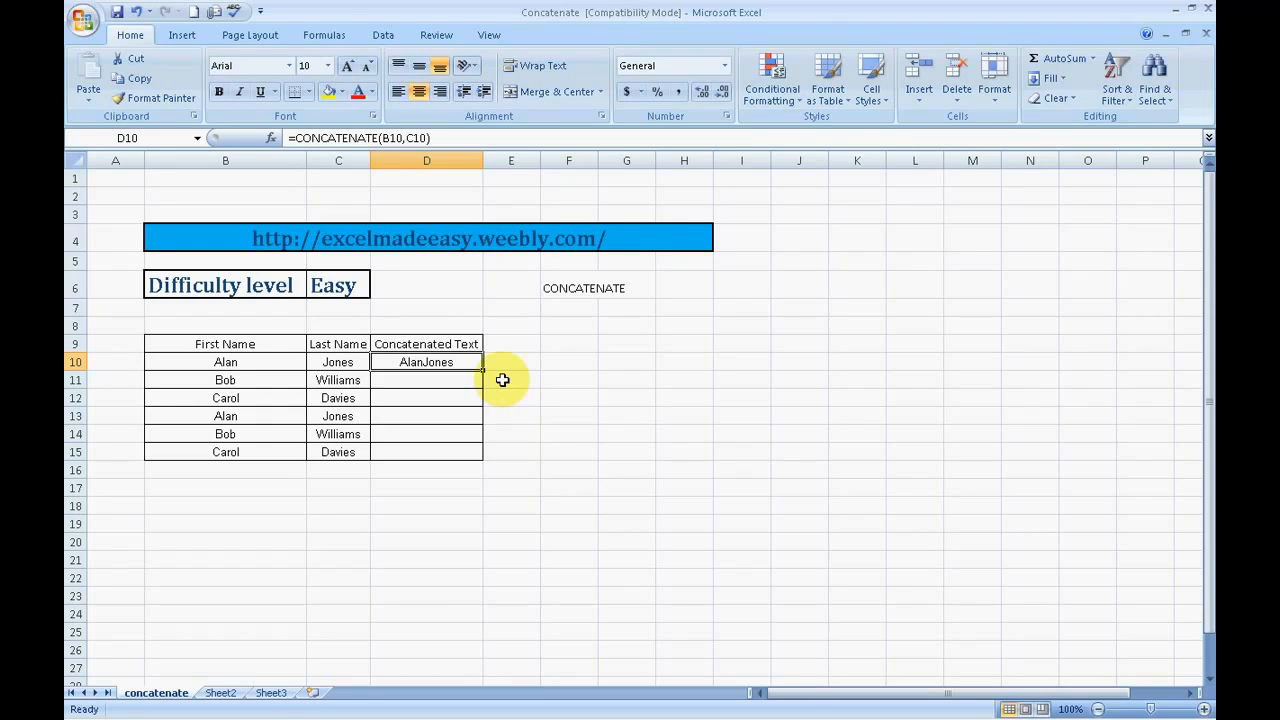
pyautogui.press('Down')
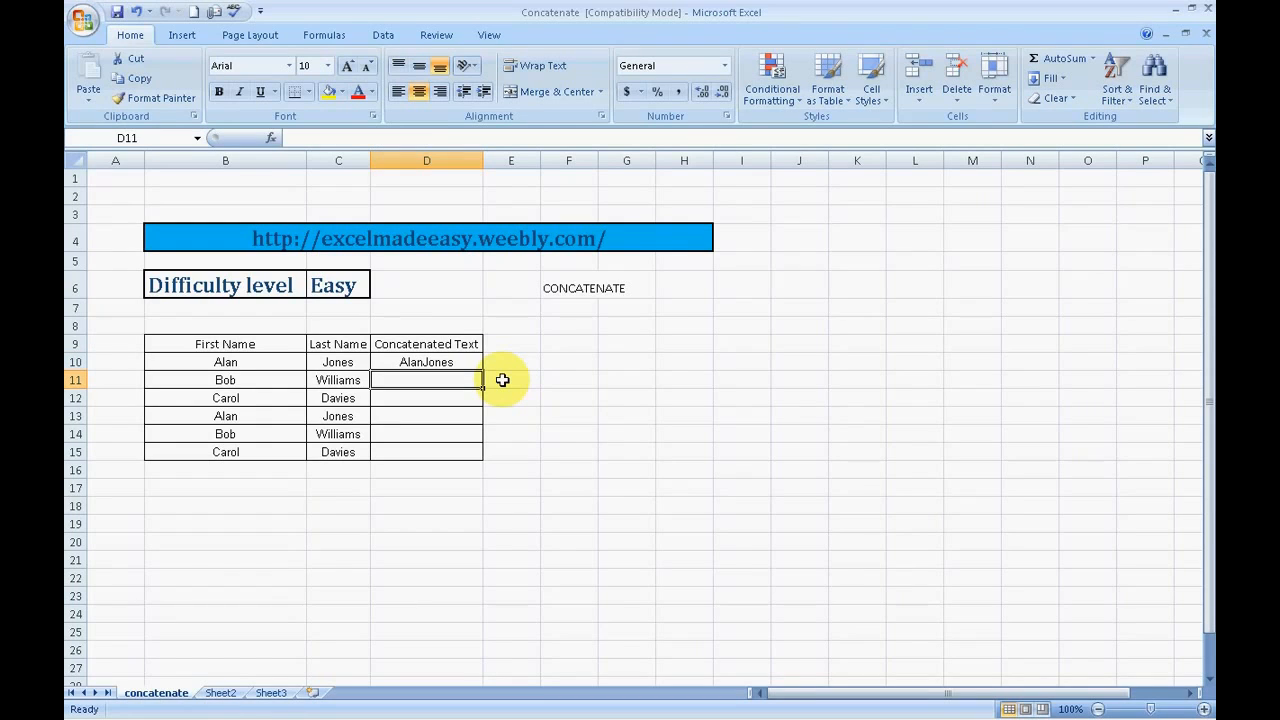
pyautogui.click(444, 362)
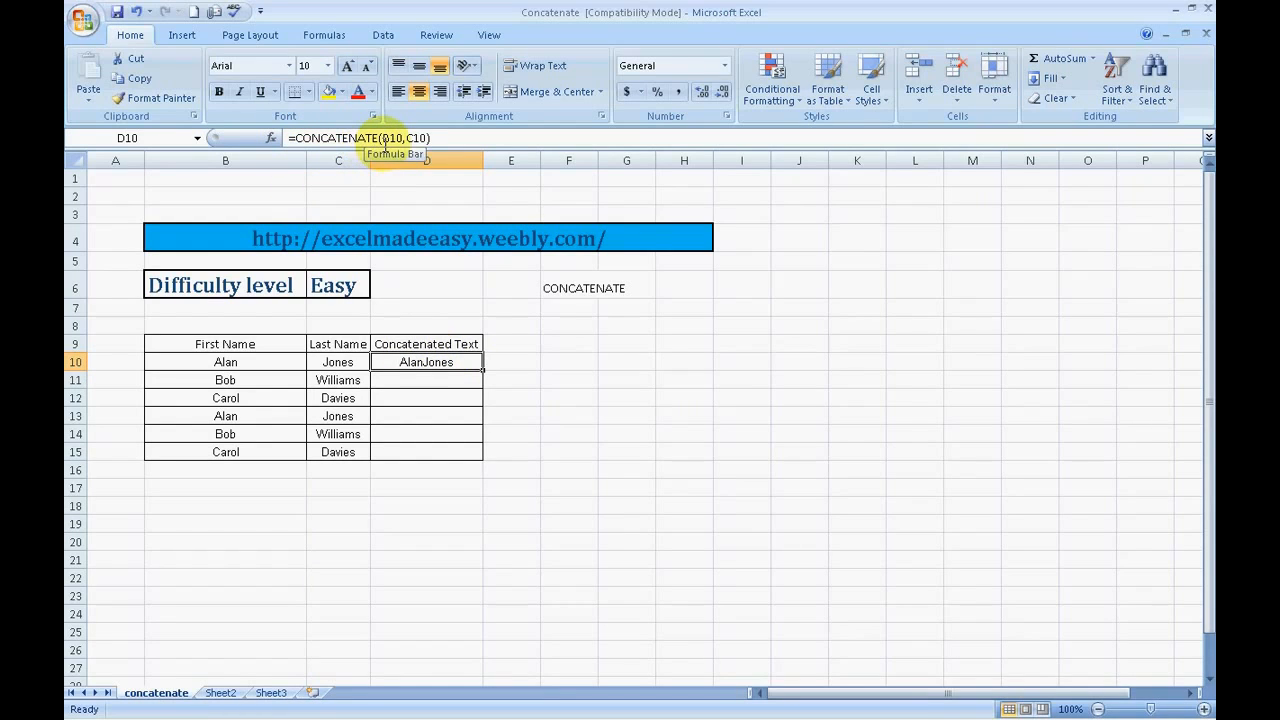
pyautogui.click(257, 362)
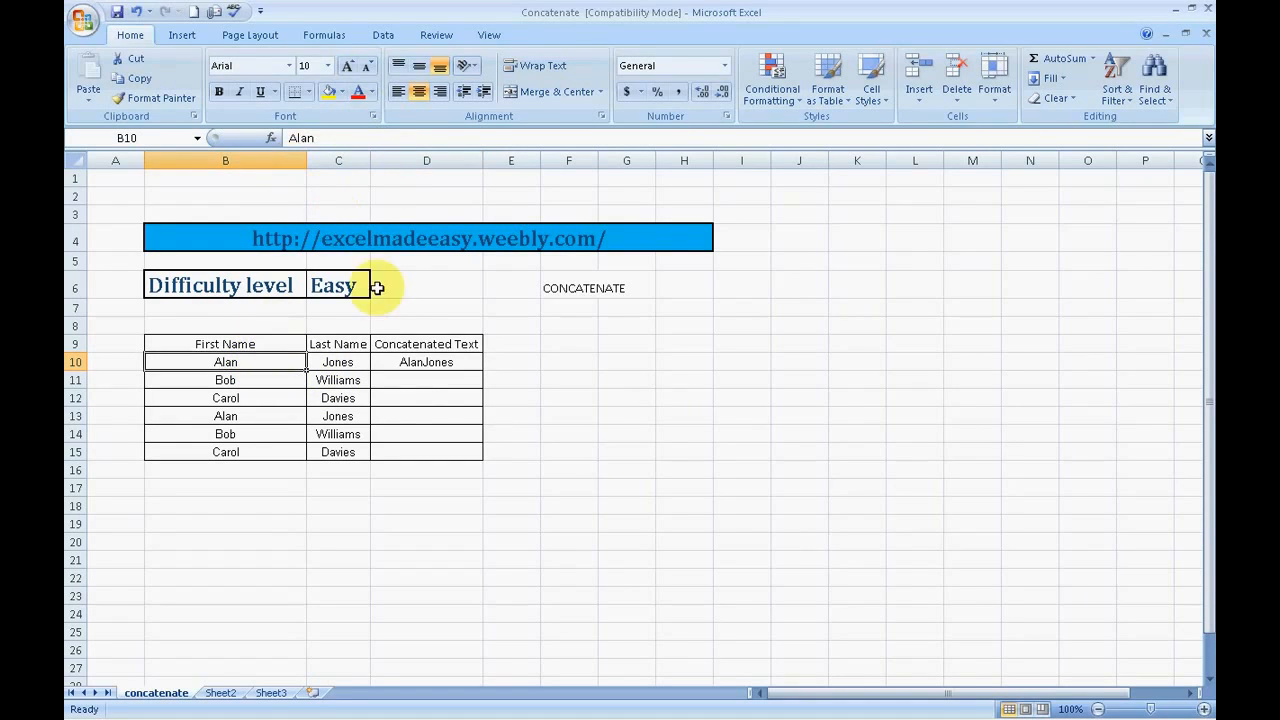
pyautogui.click(420, 363)
pyautogui.write('2')
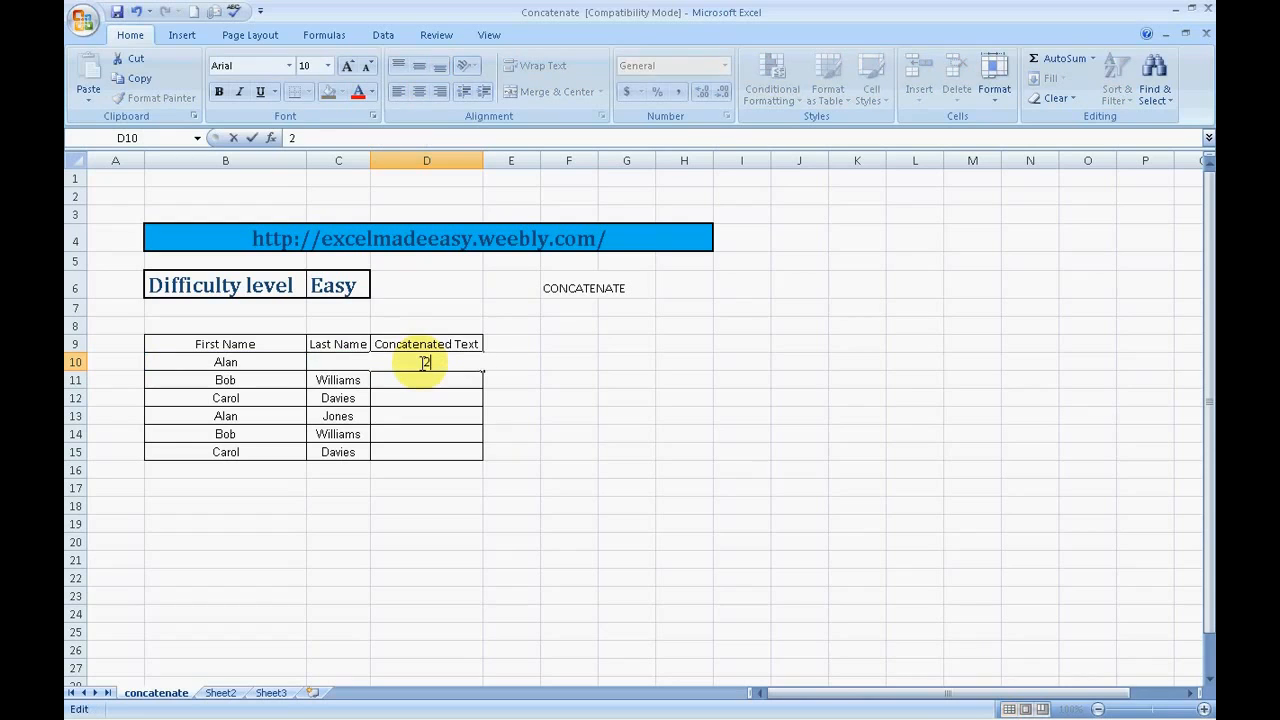
pyautogui.press('Escape')
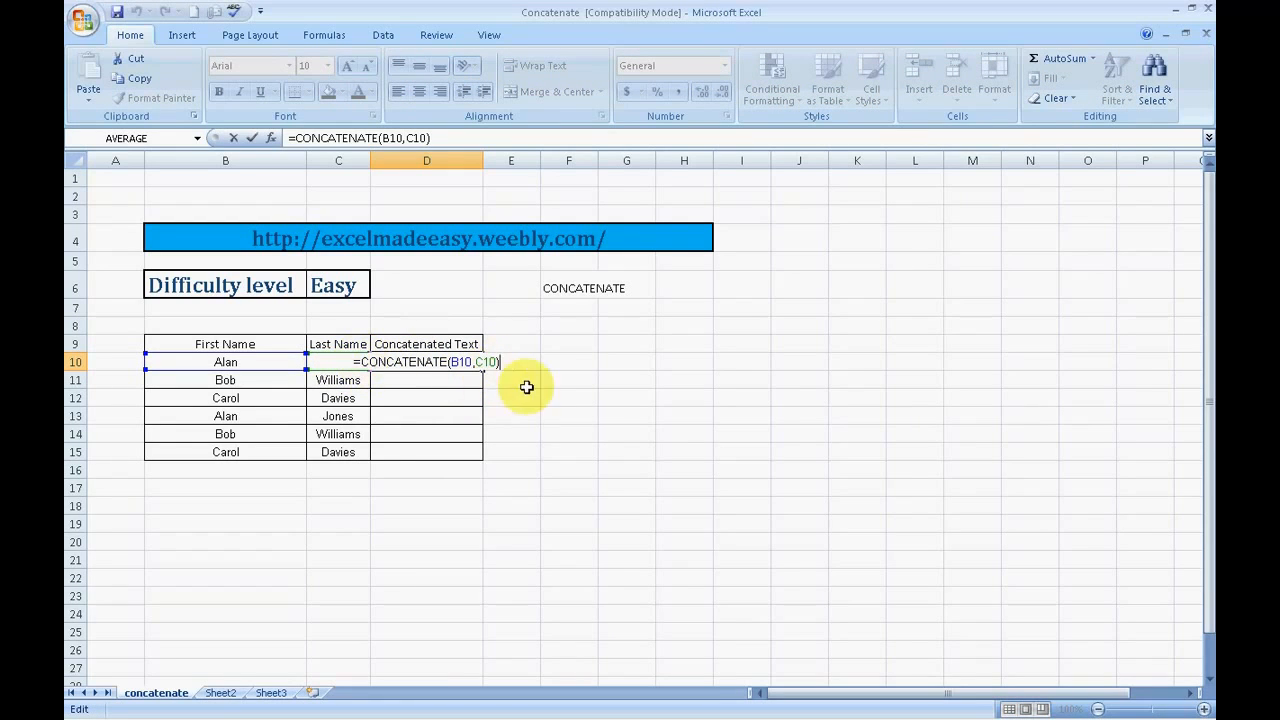
pyautogui.click(563, 385)
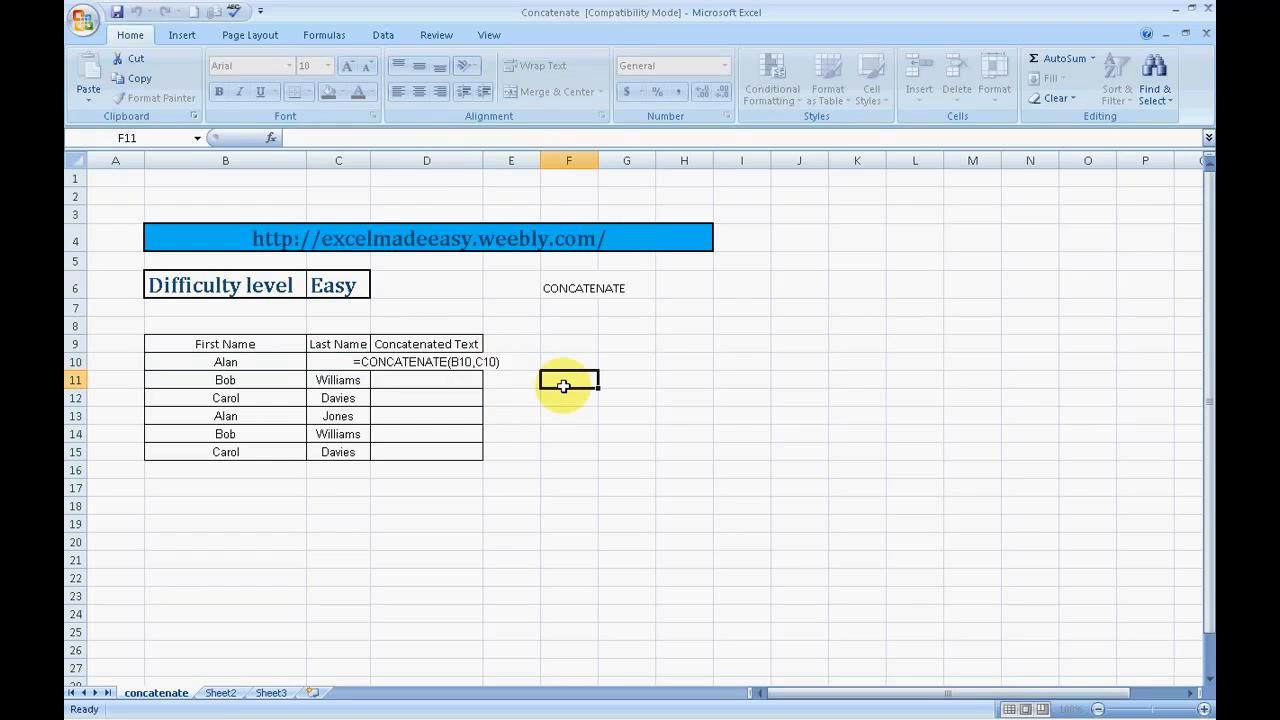
pyautogui.click(448, 362)
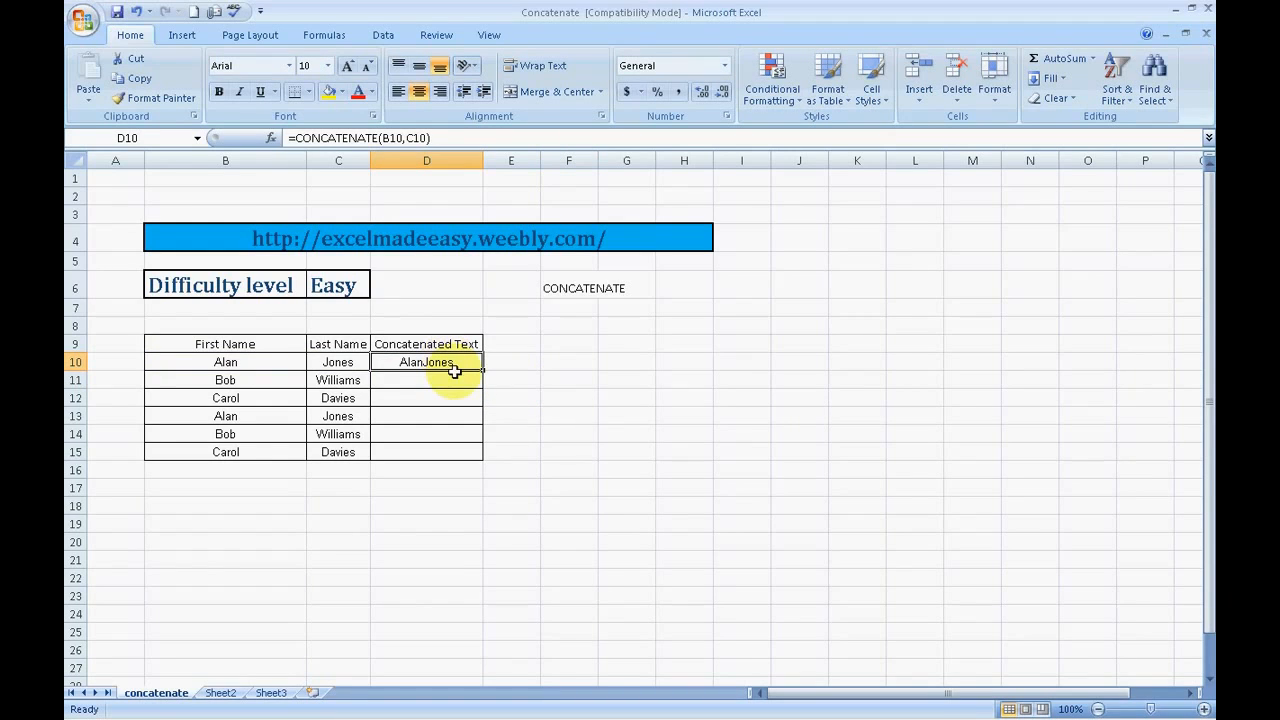
# Step: Search the function library for "concatenate" and insert the CONCATENATE function into D11
pyautogui.click(446, 375)
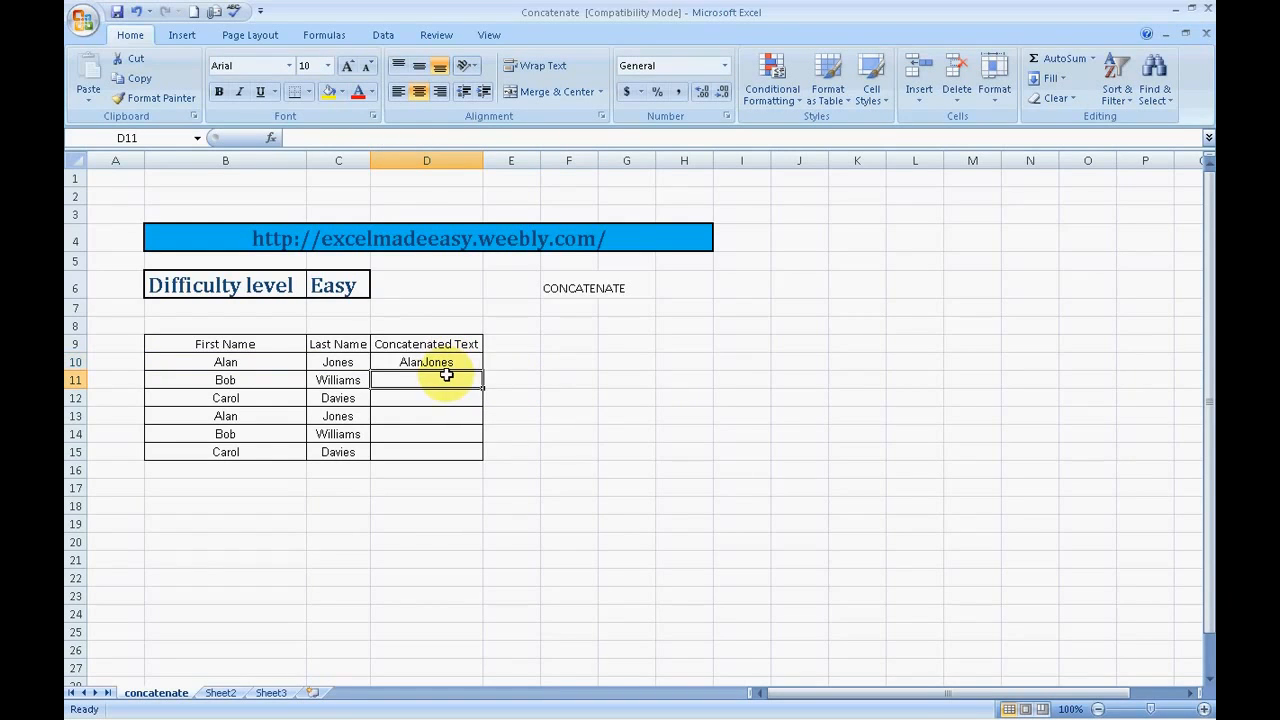
pyautogui.click(324, 36)
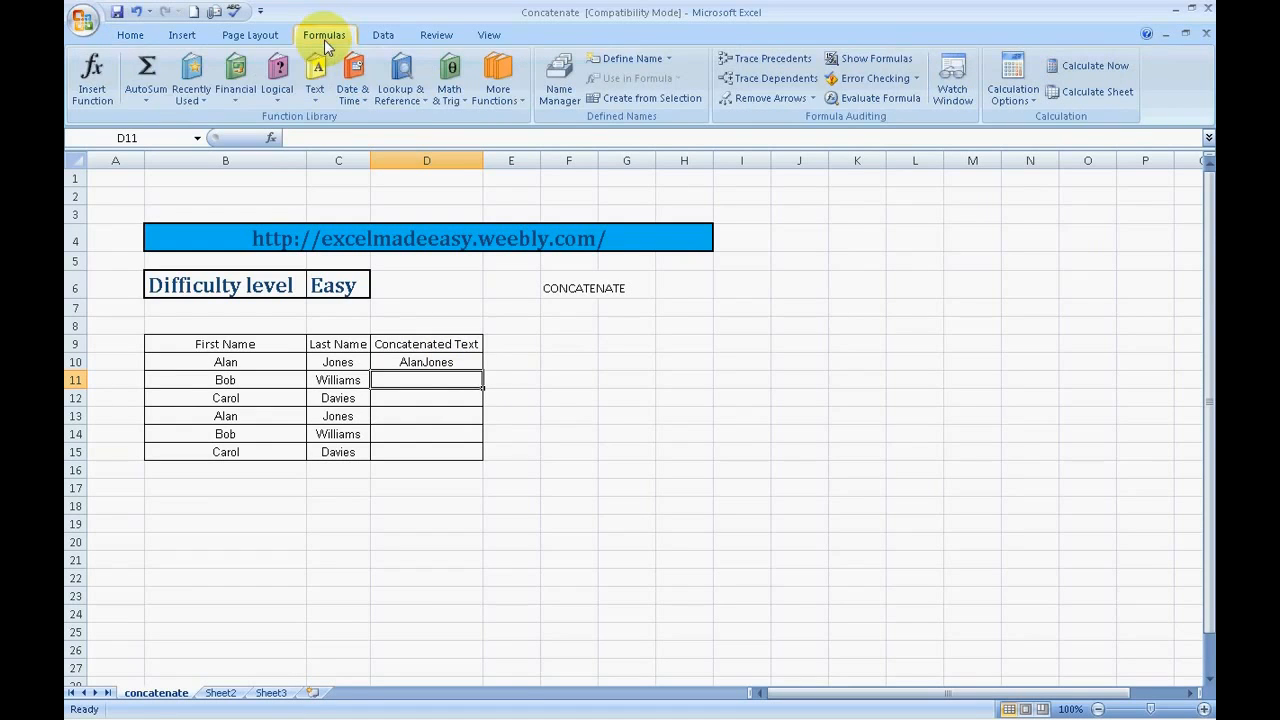
pyautogui.click(93, 96)
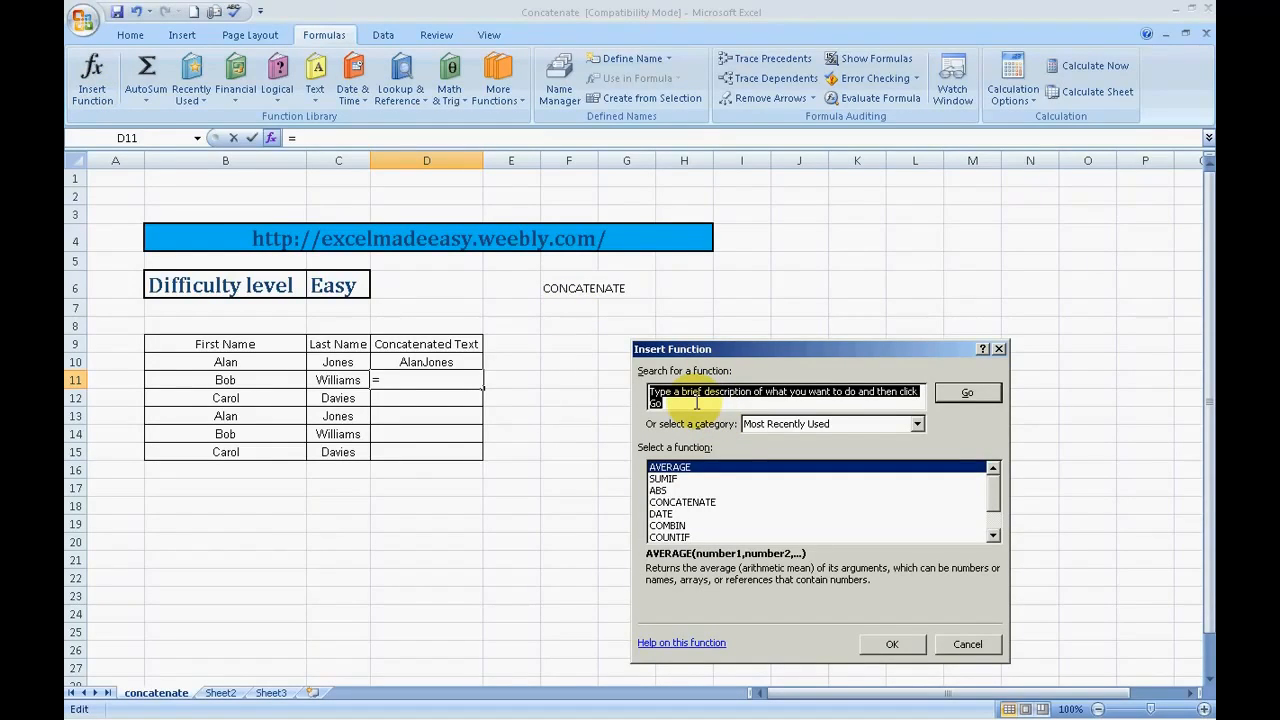
pyautogui.write('concate')
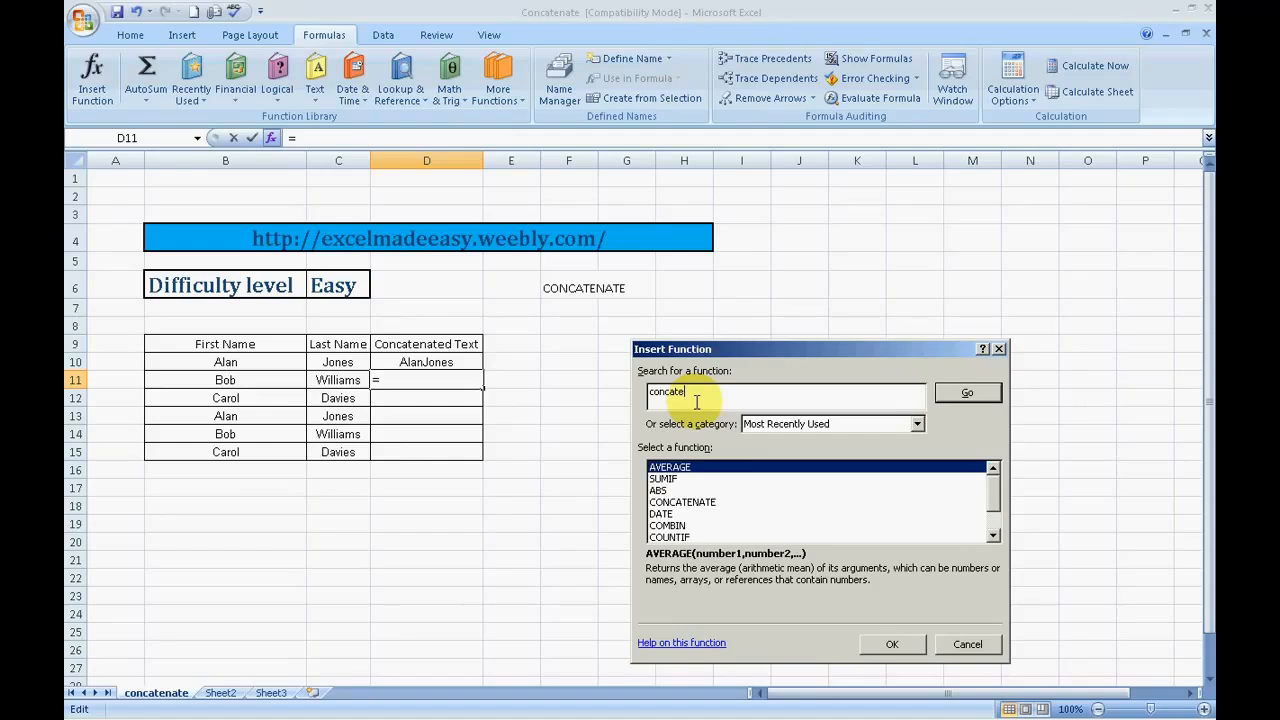
pyautogui.write('nate')
pyautogui.click(978, 395)
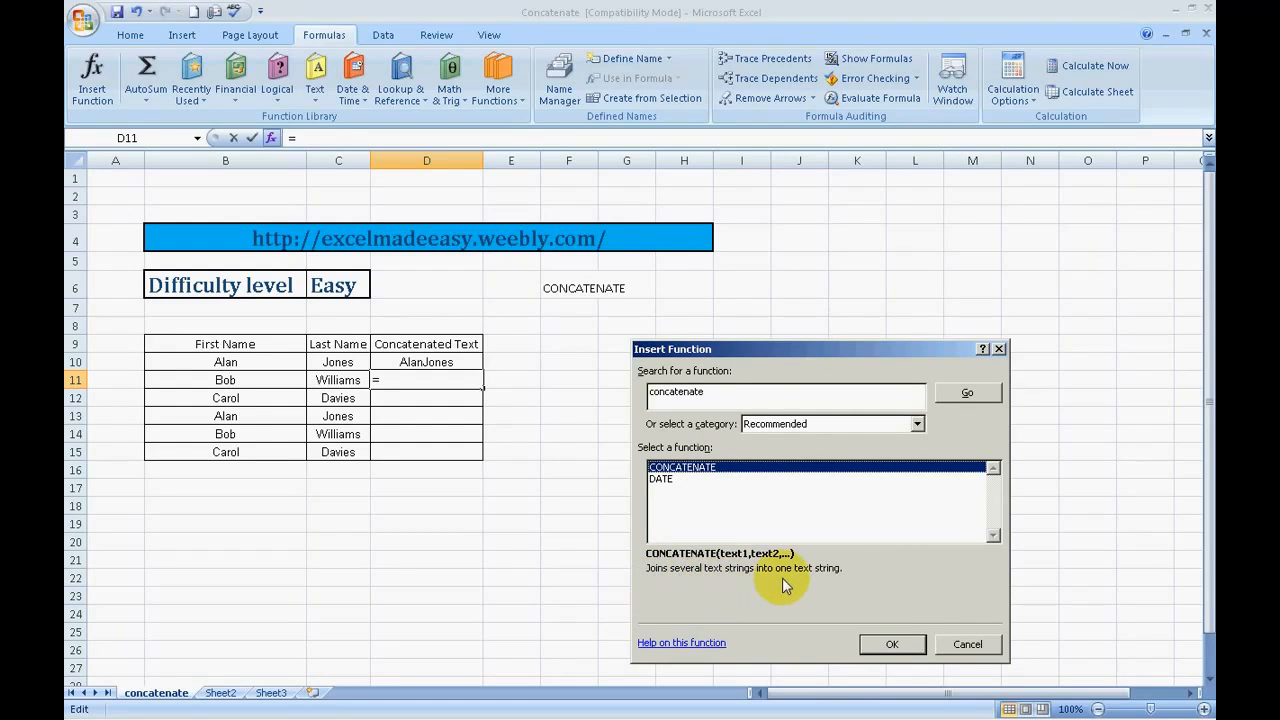
pyautogui.click(893, 644)
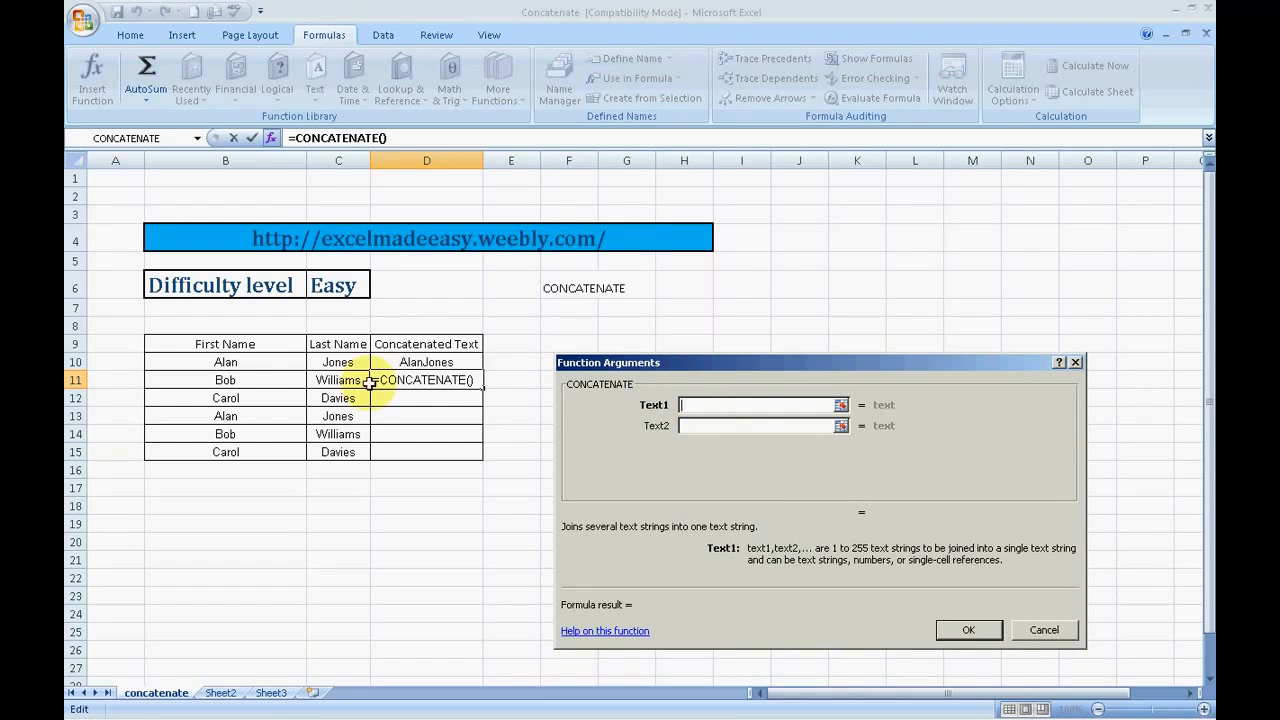
# Step: Set CONCATENATE's Text1 to B10 and Text2 to C10, and complete the formula in D11
pyautogui.click(226, 362)
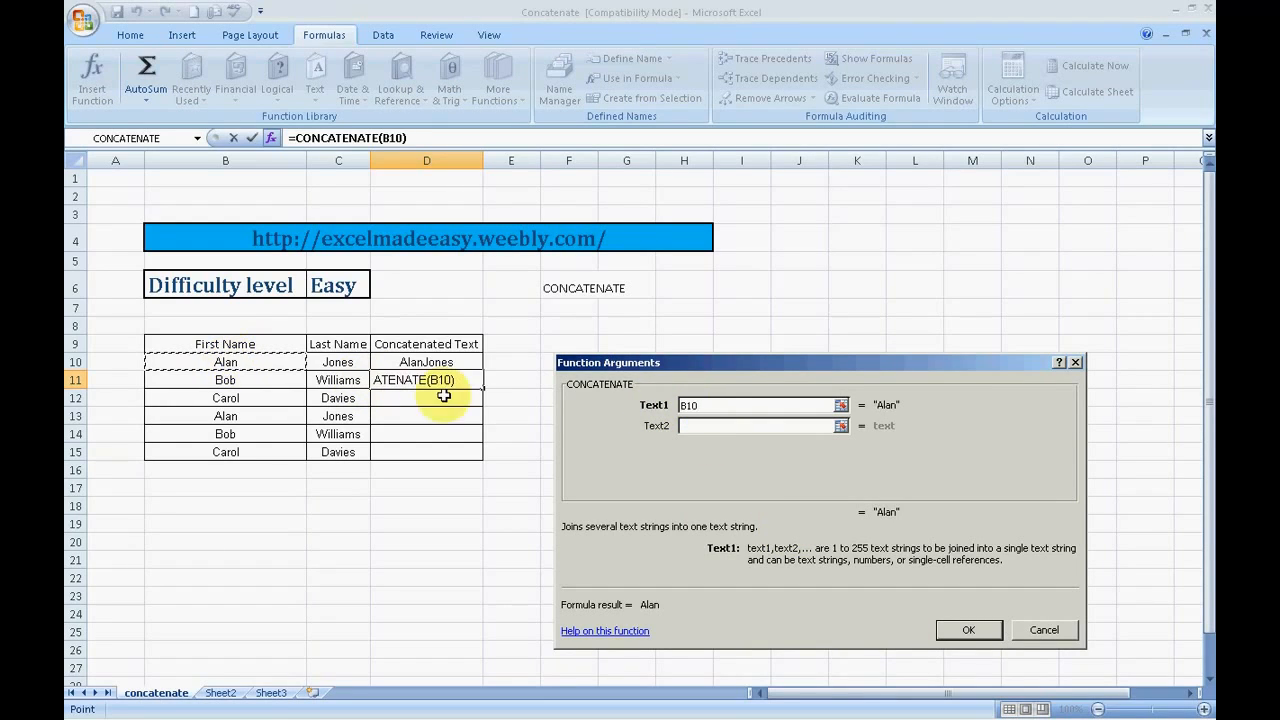
pyautogui.click(703, 431)
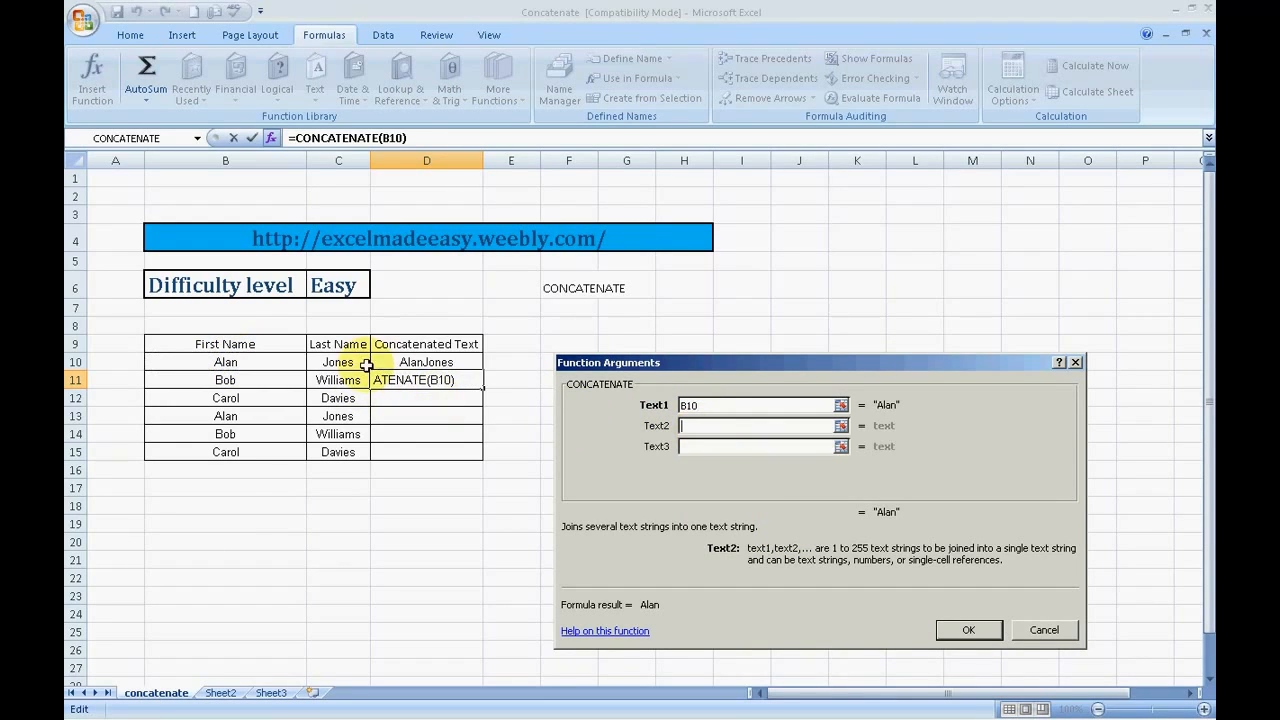
pyautogui.click(356, 363)
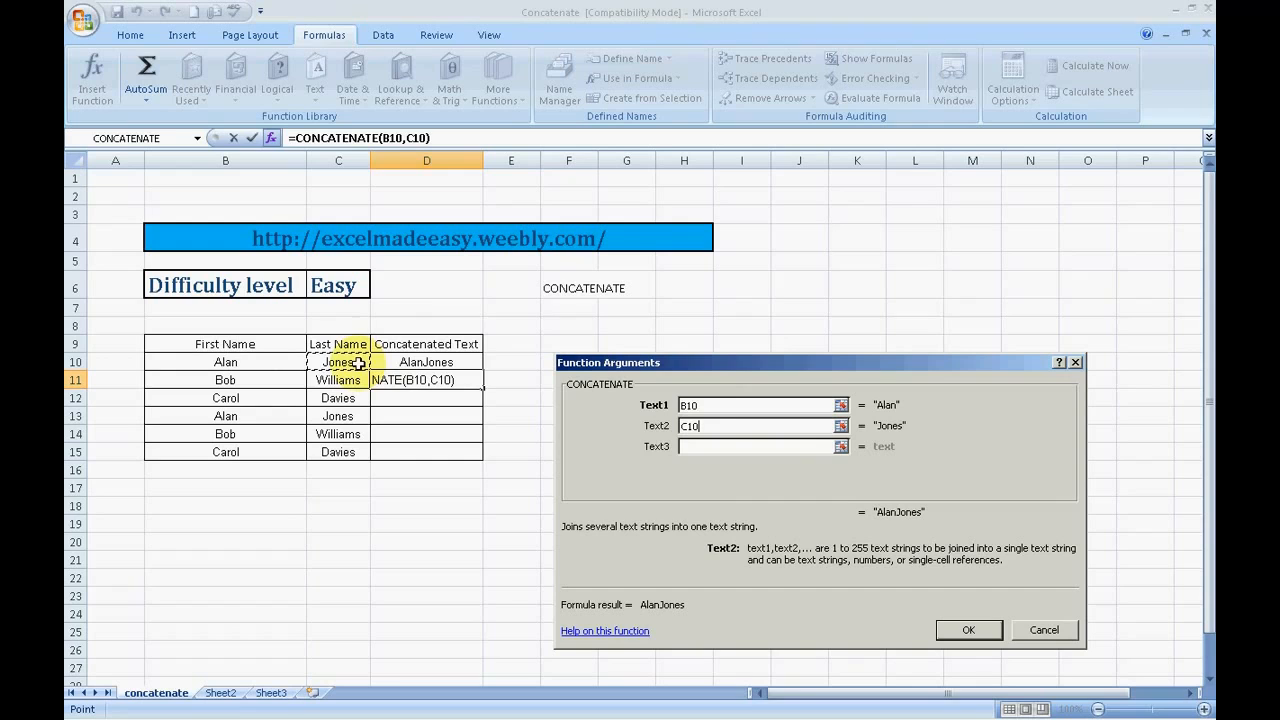
pyautogui.click(968, 630)
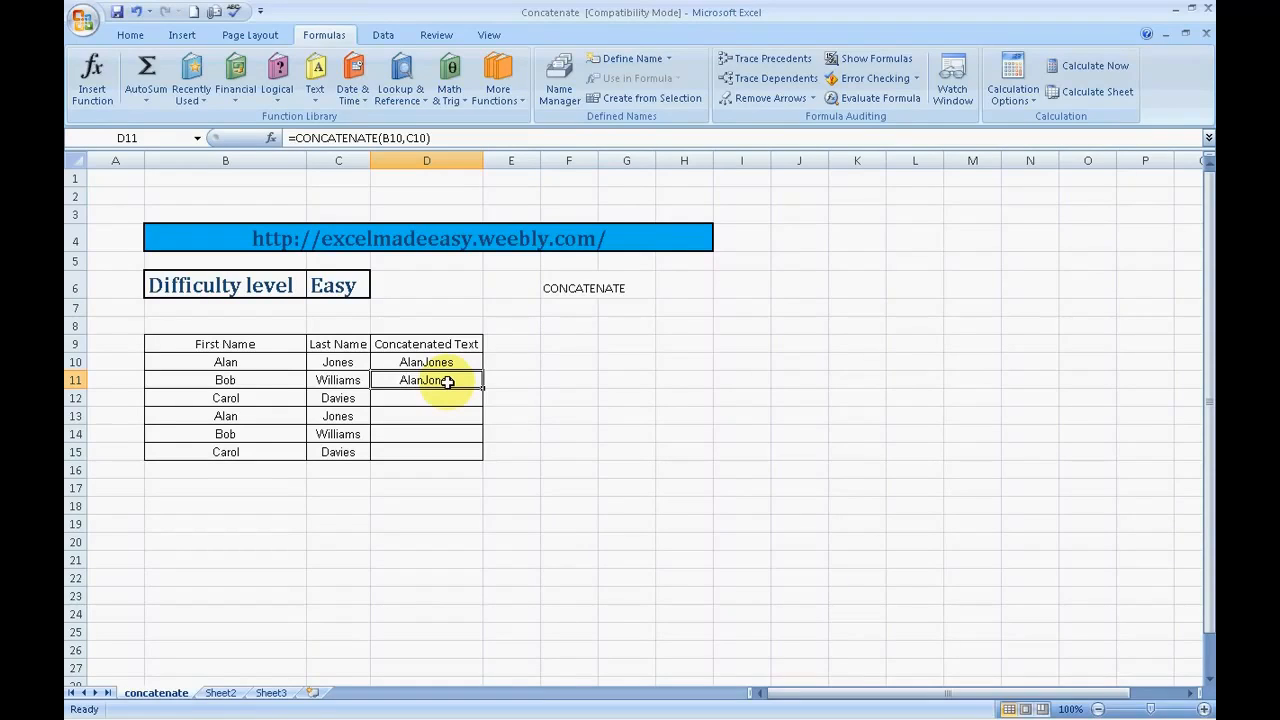
# Step: Start a CONCATENATE formula in D12 with B12 as the first argument and a quoted space " " as the second
pyautogui.press('Down')
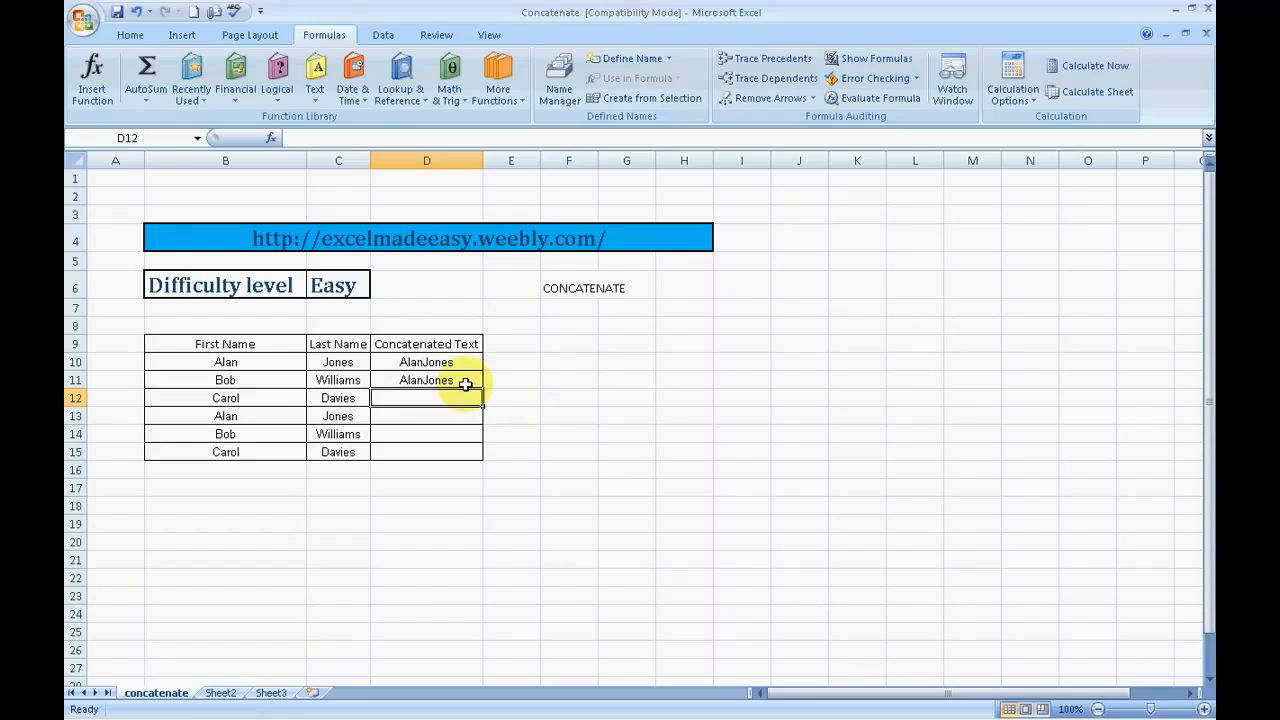
pyautogui.write('=')
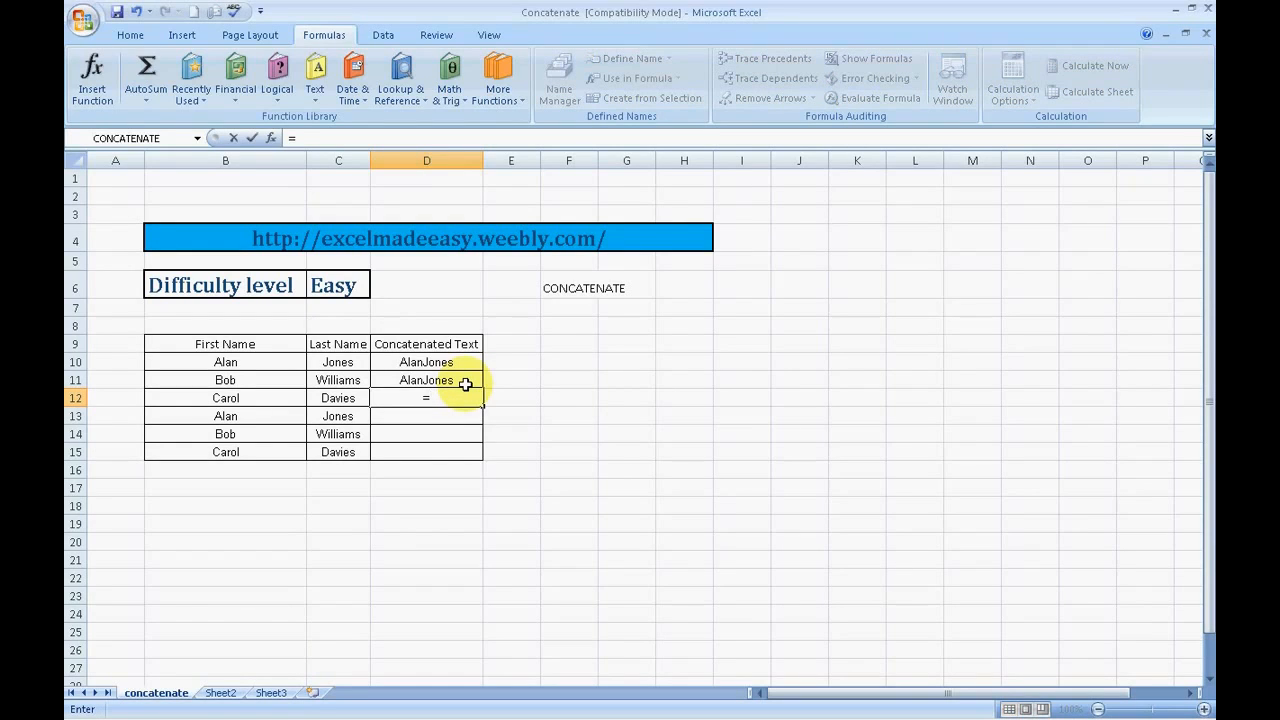
pyautogui.write('concat')
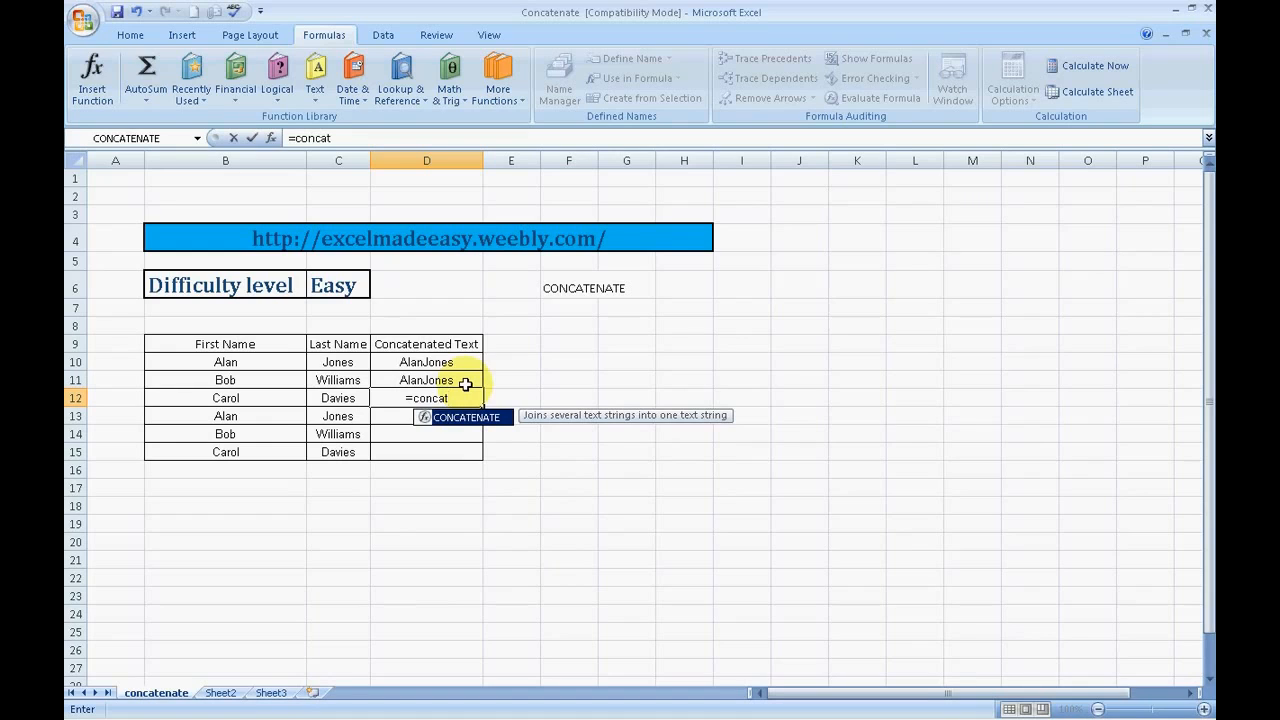
pyautogui.write('enate')
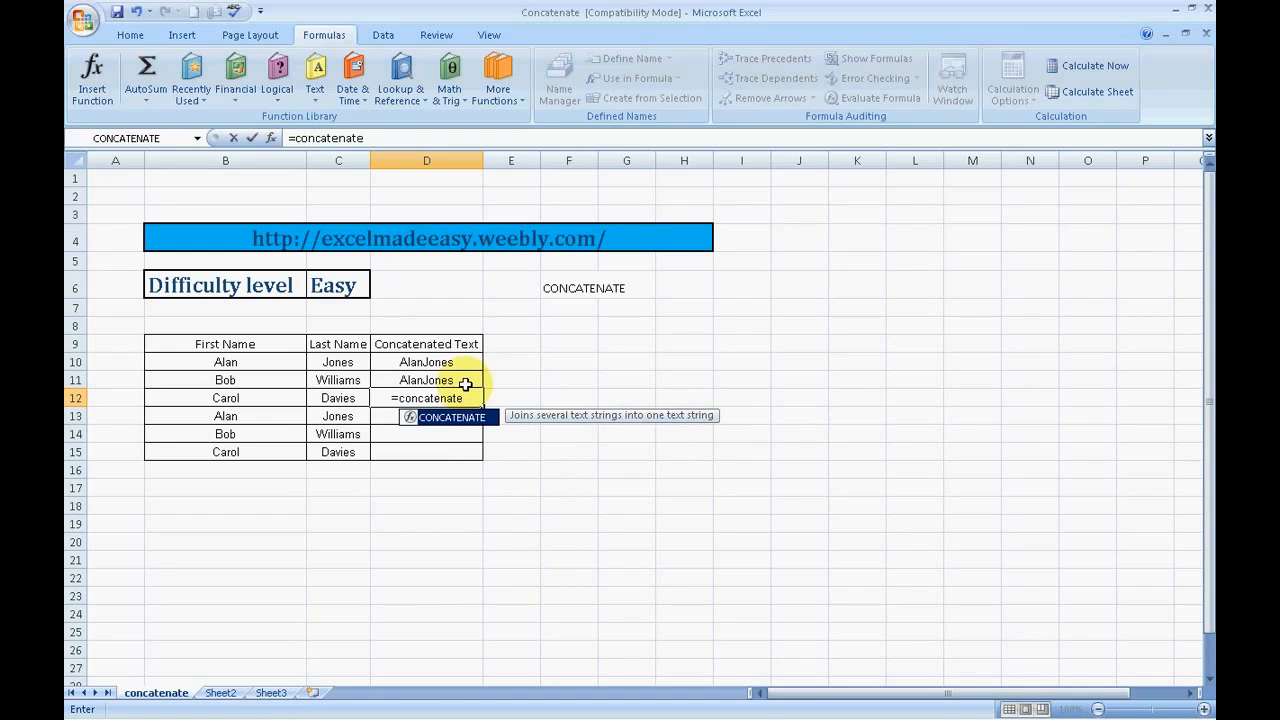
pyautogui.write('(')
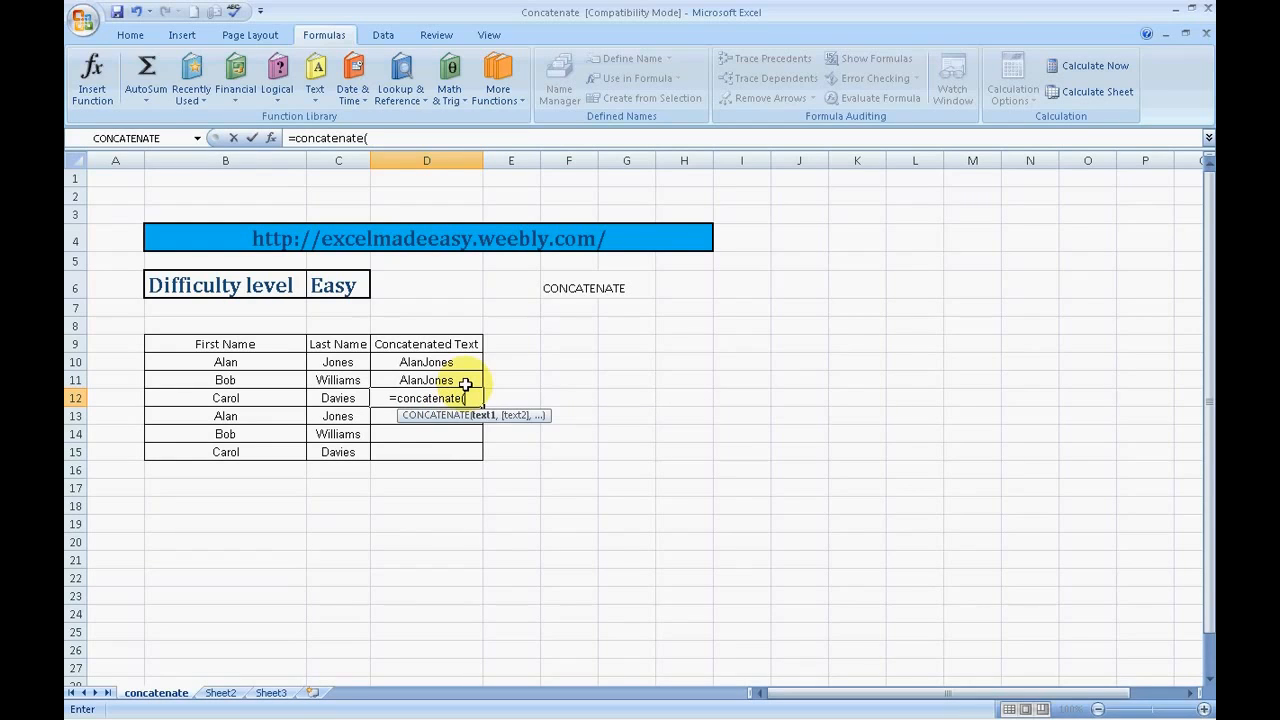
pyautogui.click(241, 397)
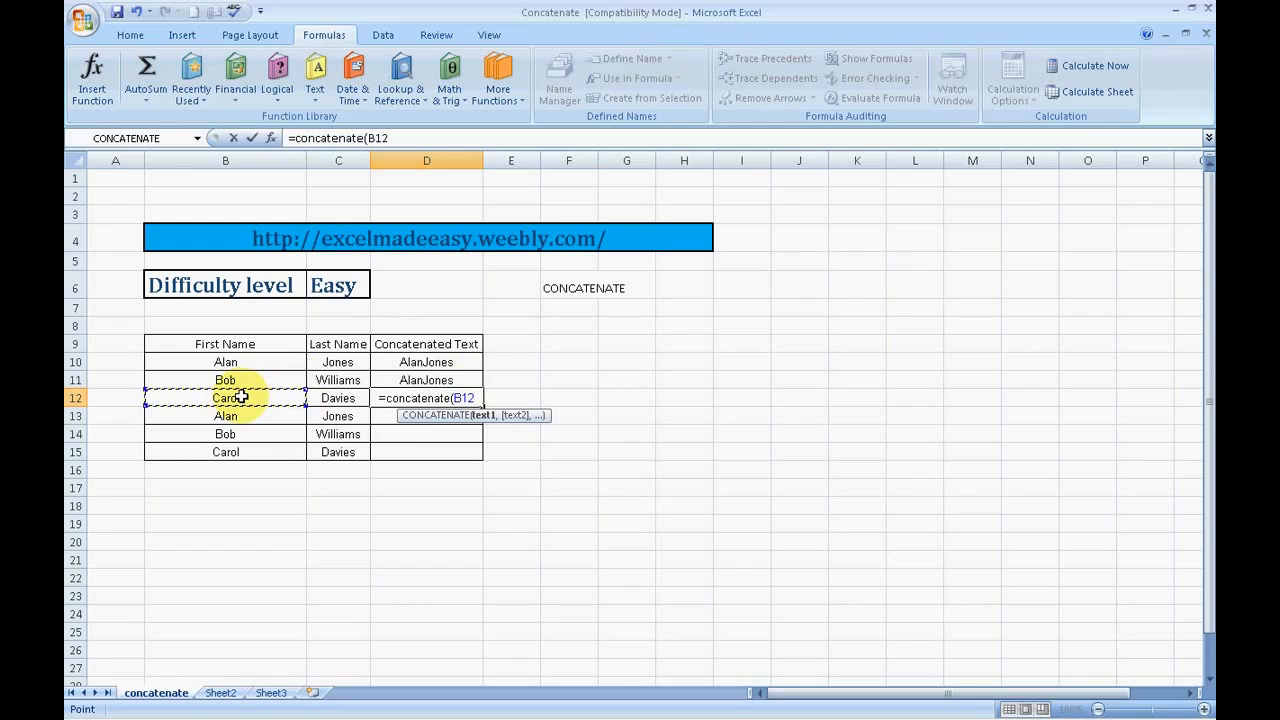
pyautogui.write(',')
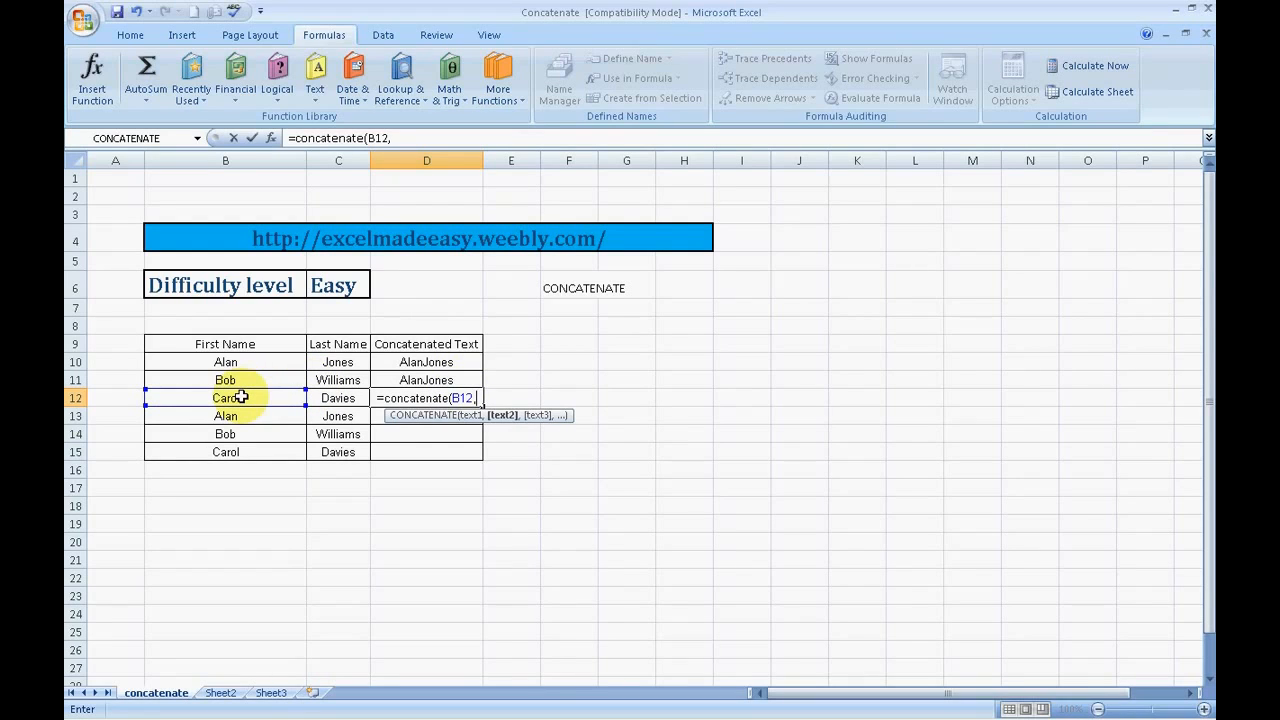
pyautogui.write('"')
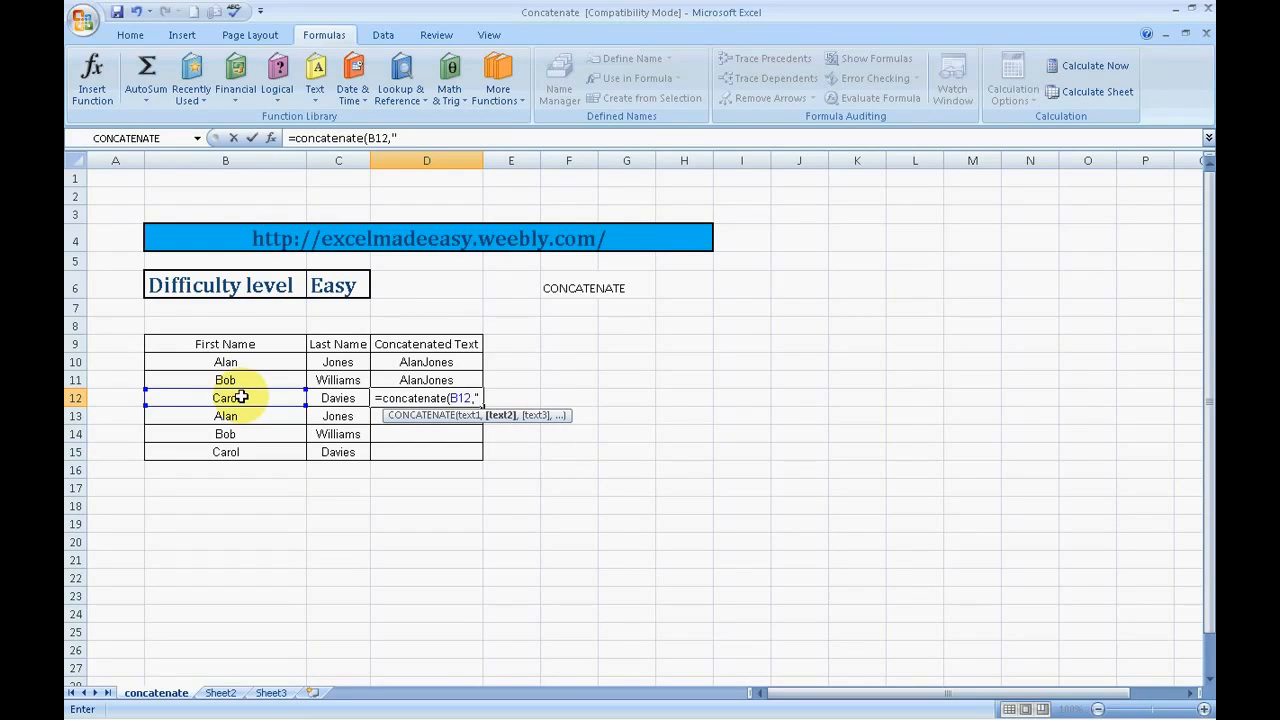
pyautogui.write(' "')
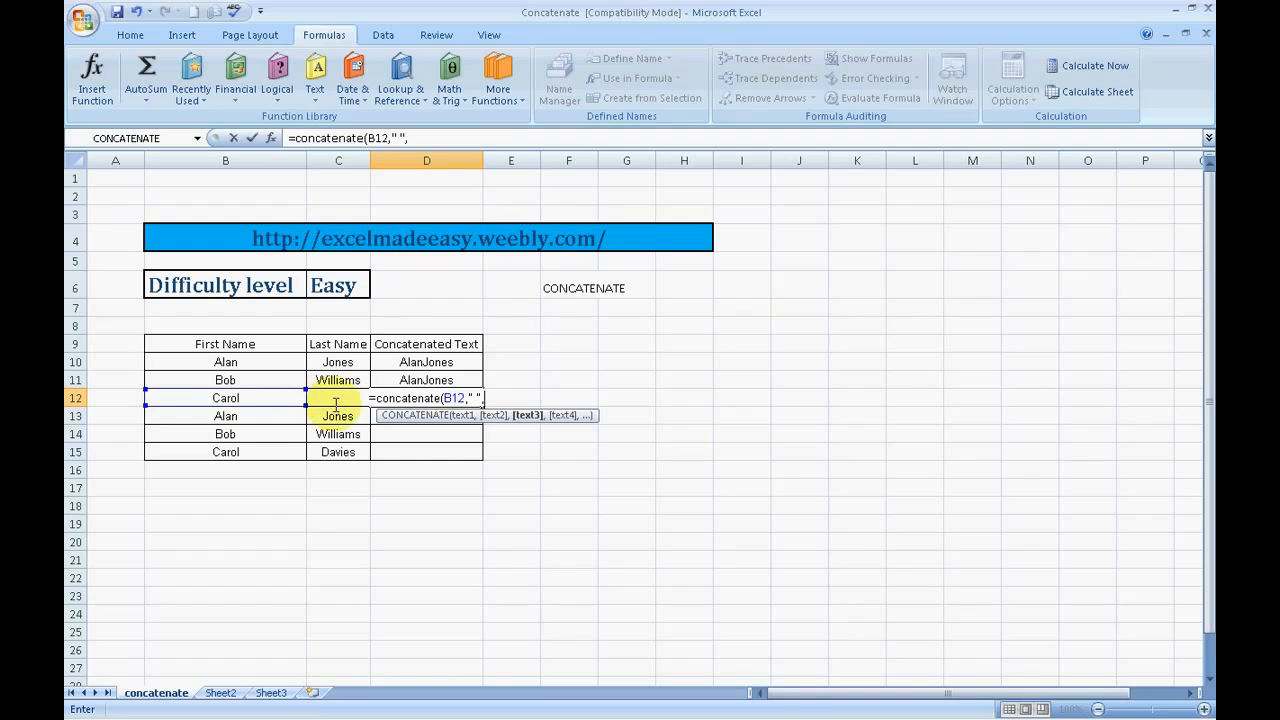
pyautogui.write(',')
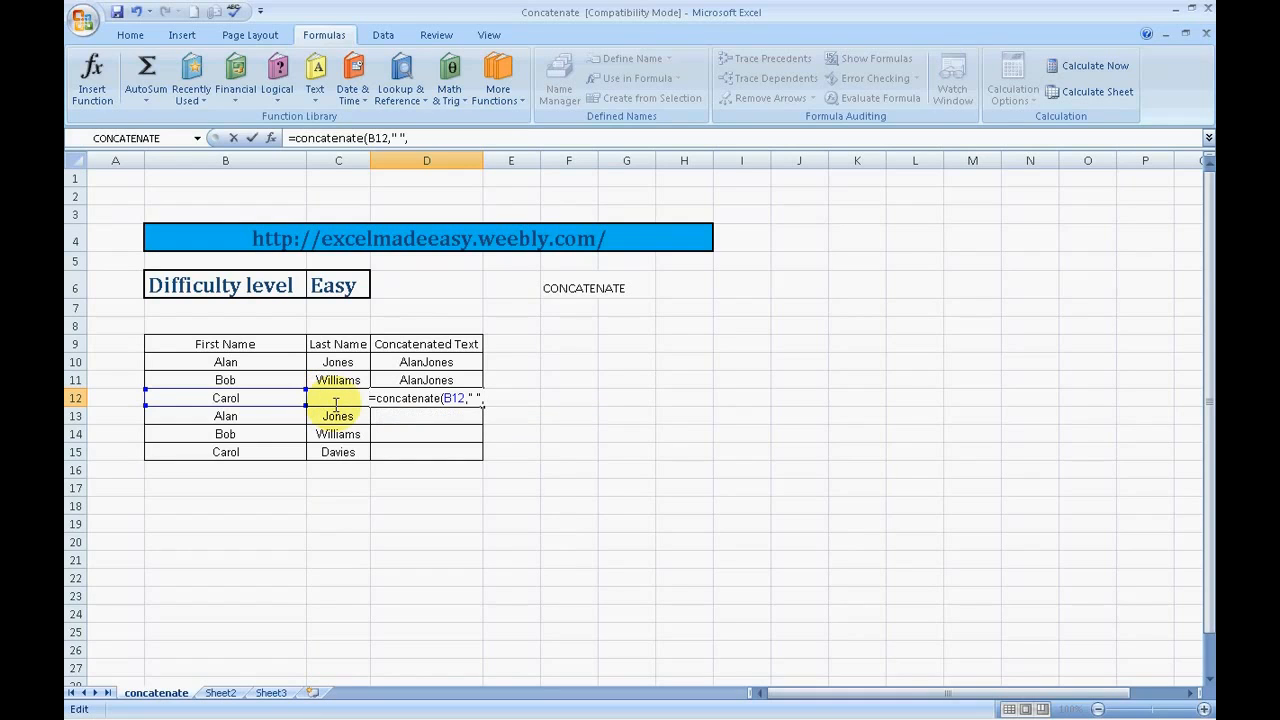
pyautogui.press('Home')
pyautogui.write('c12')
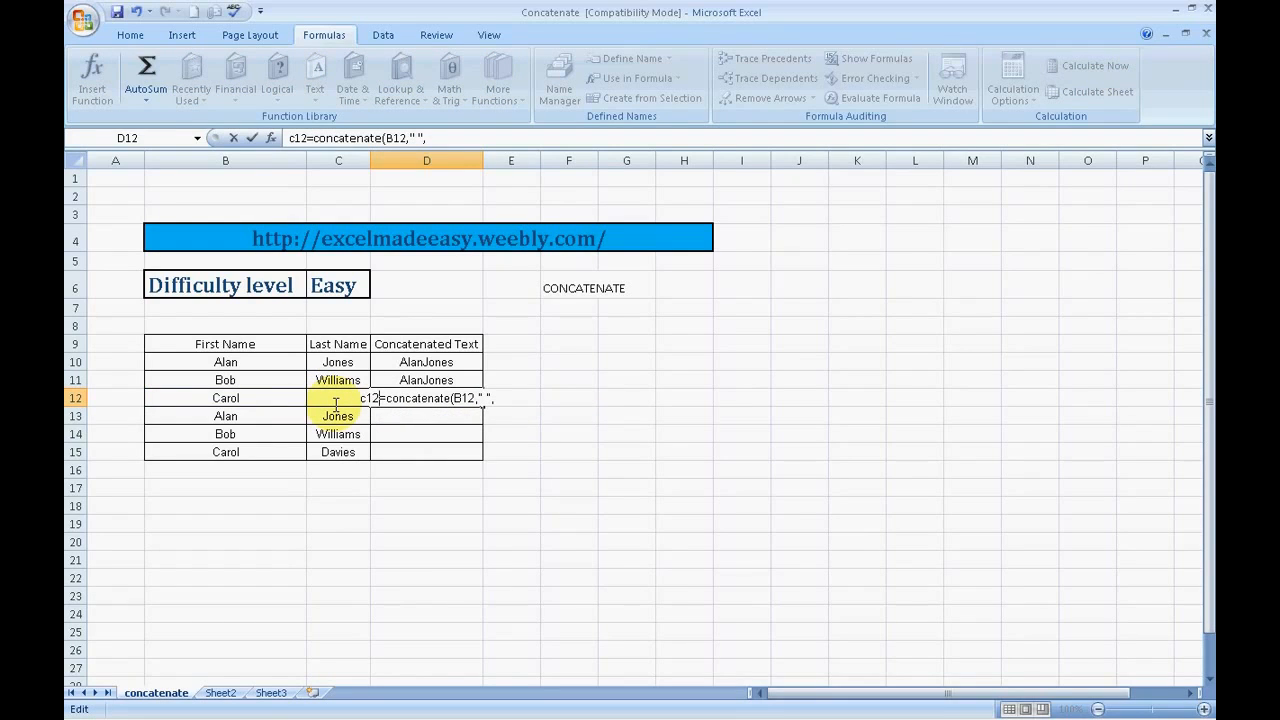
pyautogui.press('BackSpace')
pyautogui.press('BackSpace')
pyautogui.press('BackSpace')
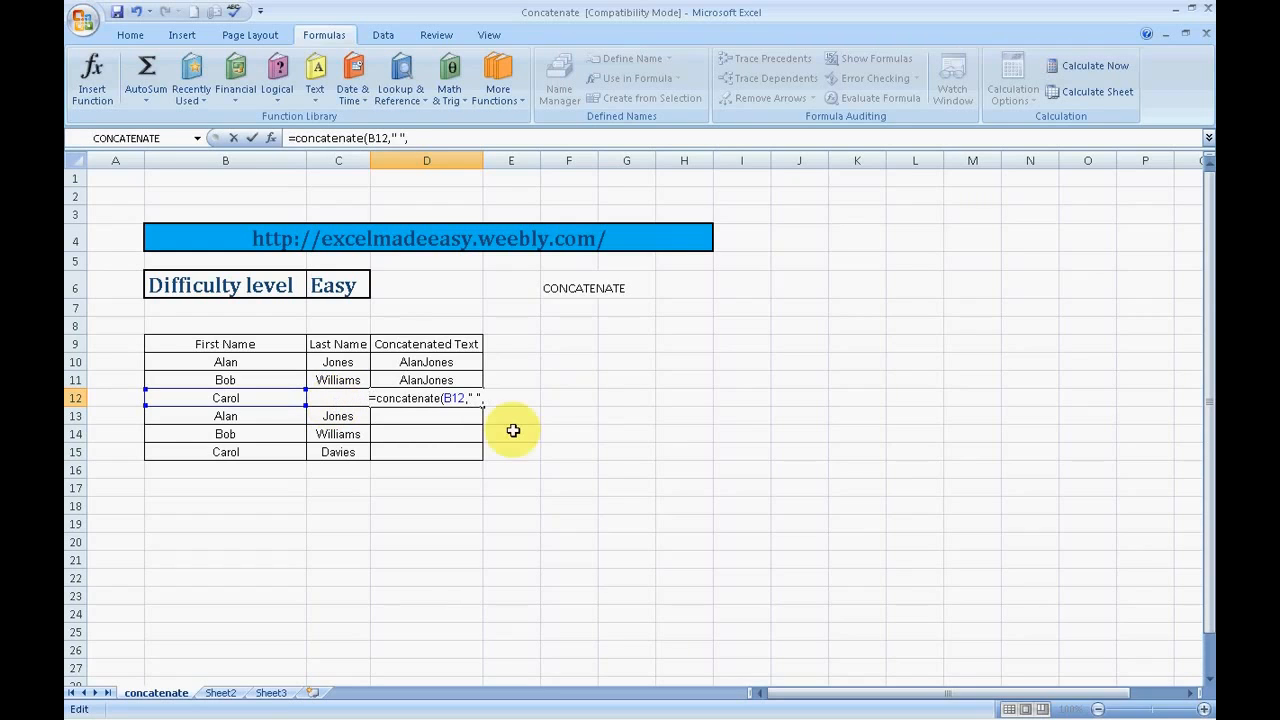
# Step: Add C12 as the third argument, complete the formula in D12, and select that cell to review it
pyautogui.click(502, 400)
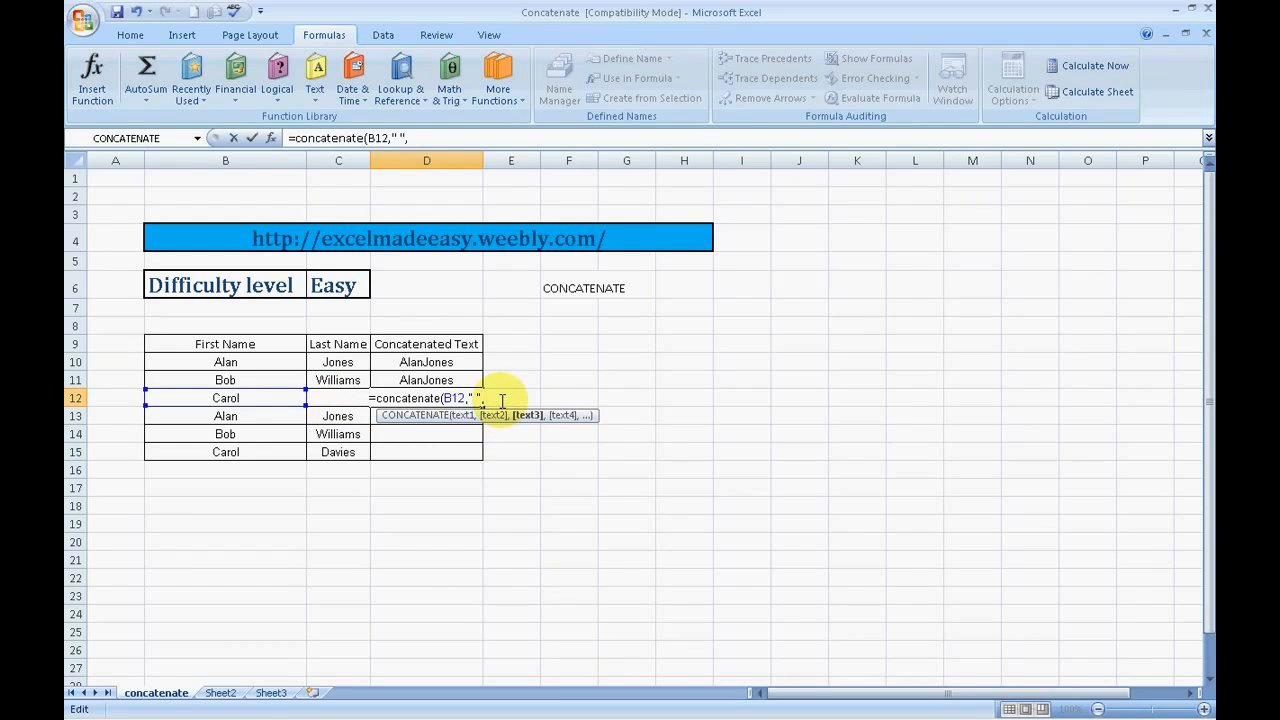
pyautogui.write('c12')
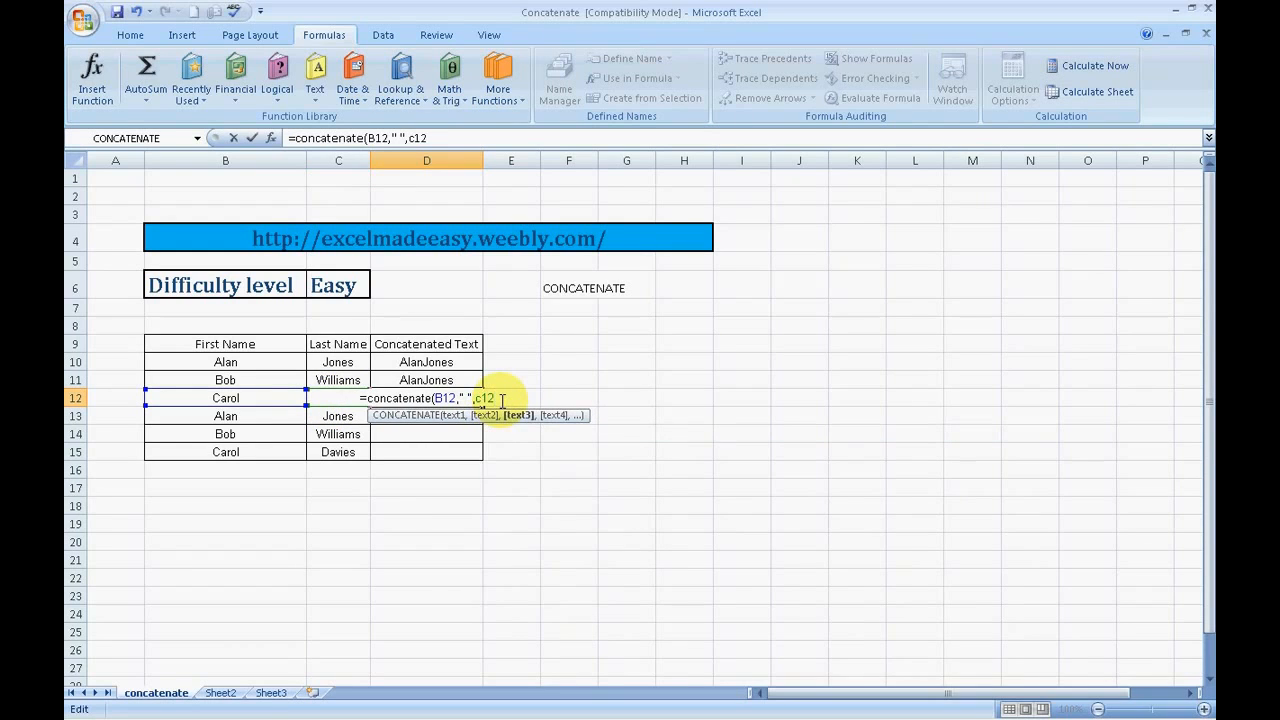
pyautogui.write(')')
pyautogui.press('Return')
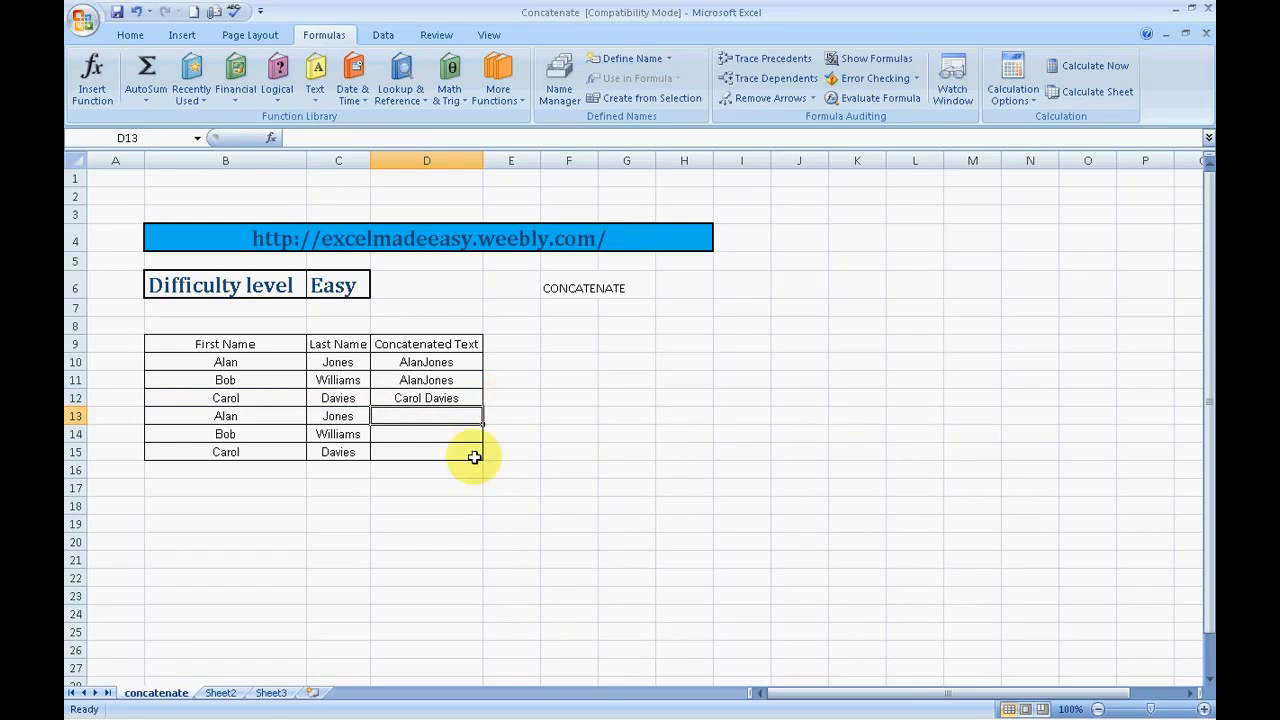
pyautogui.click(424, 397)
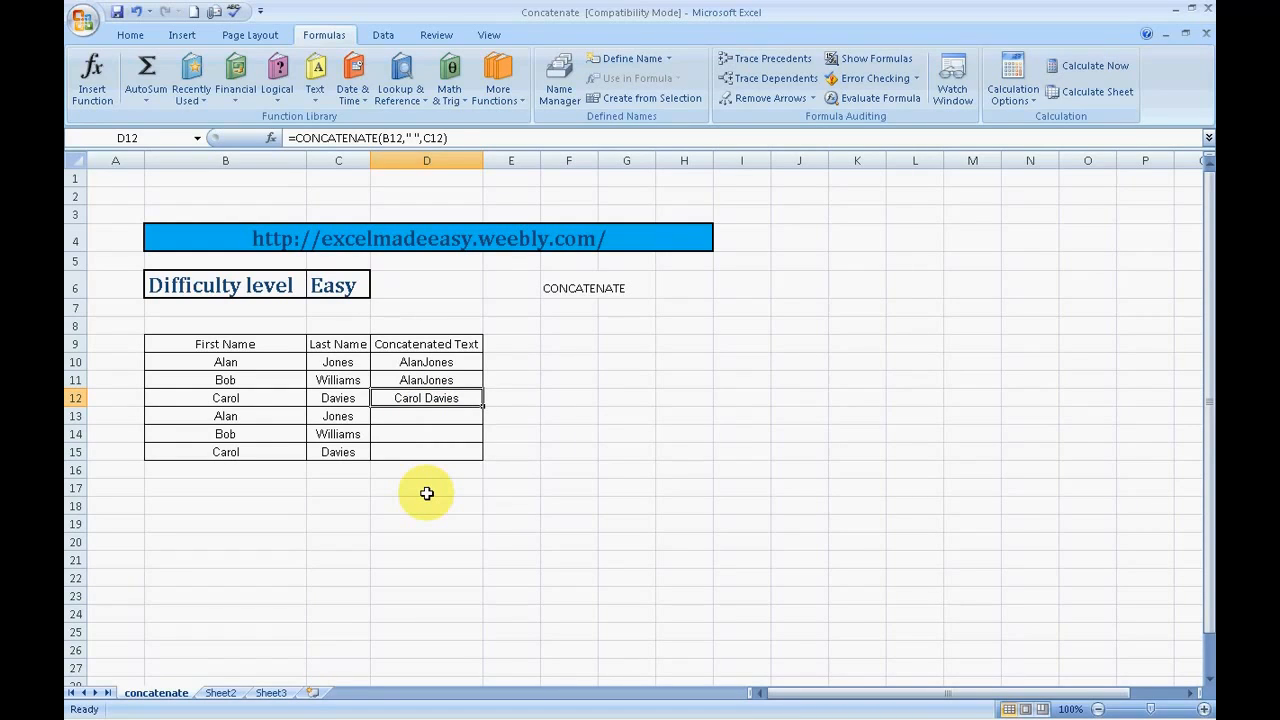
# Step: Start a CONCATENATE formula in D13 with B13 as the first argument and a quoted comma "," as the second
pyautogui.press('Down')
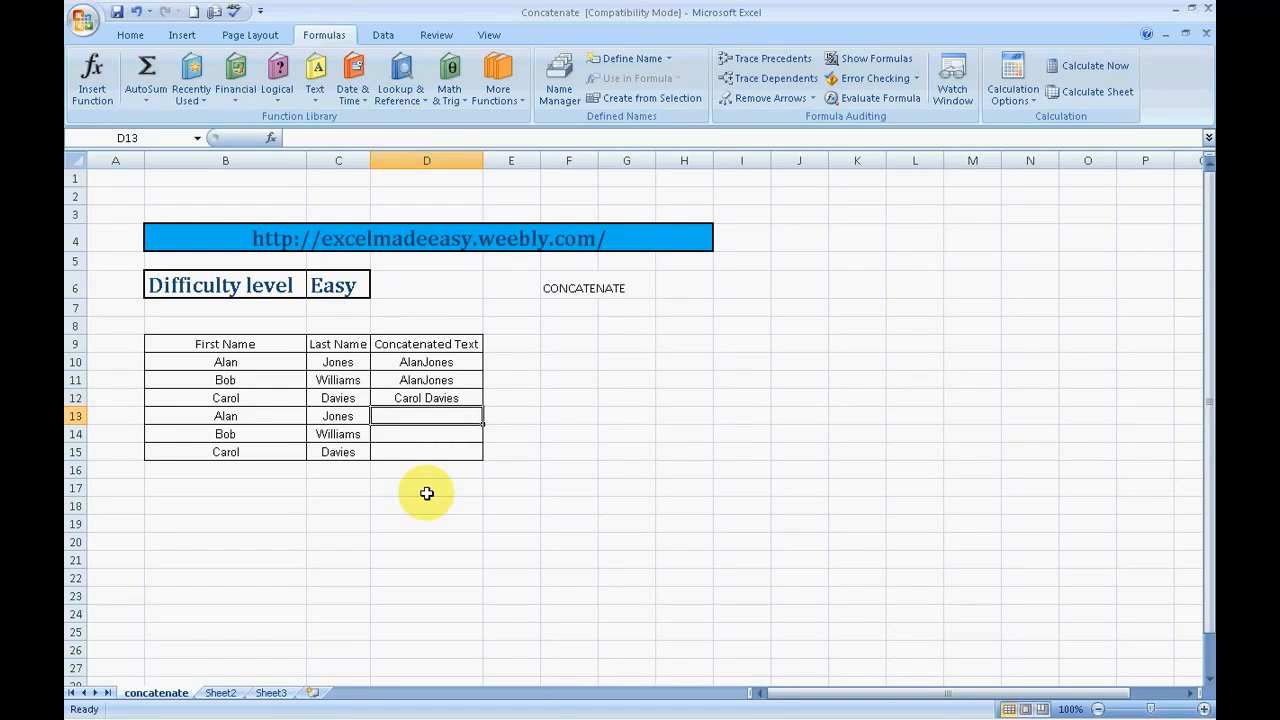
pyautogui.write('=con')
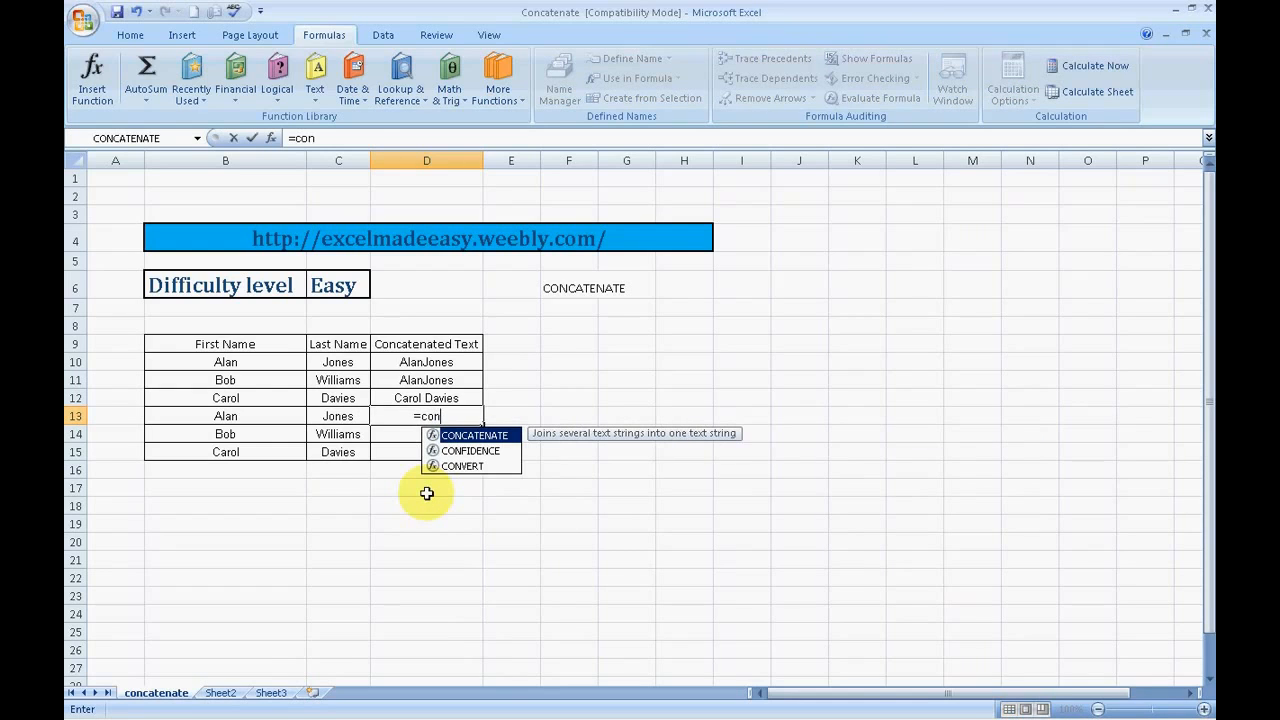
pyautogui.press('Tab')
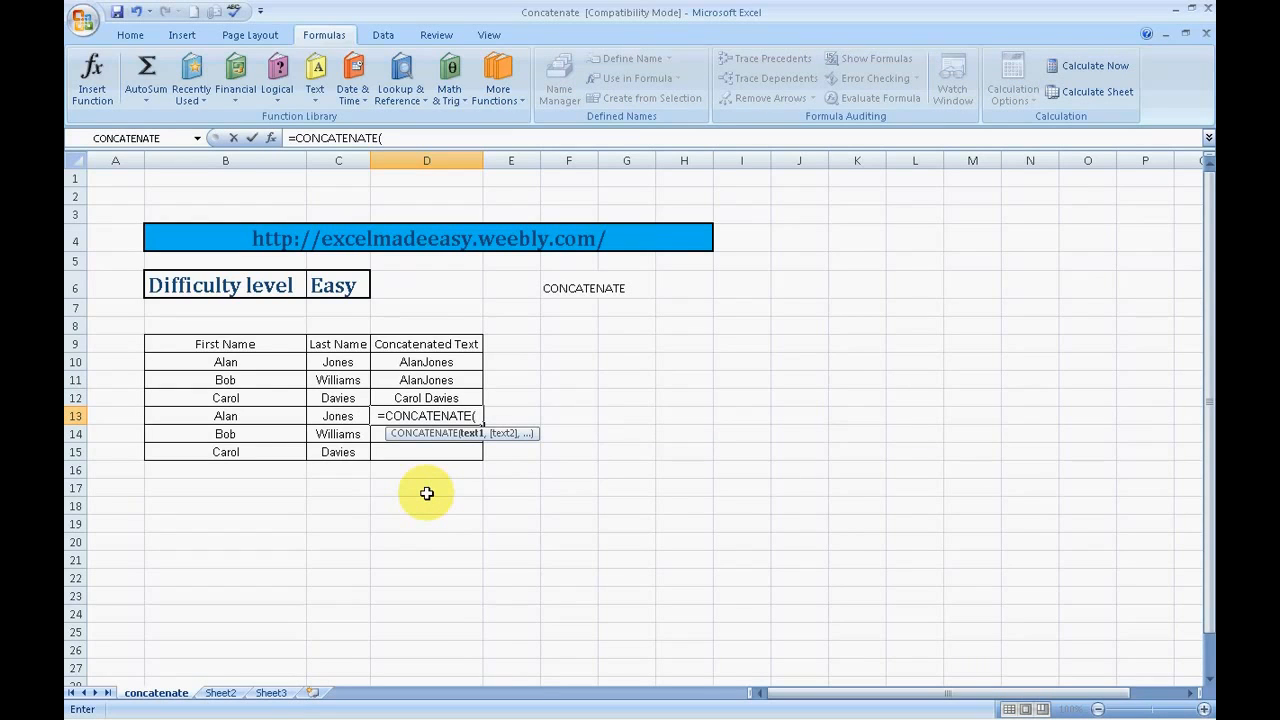
pyautogui.click(255, 415)
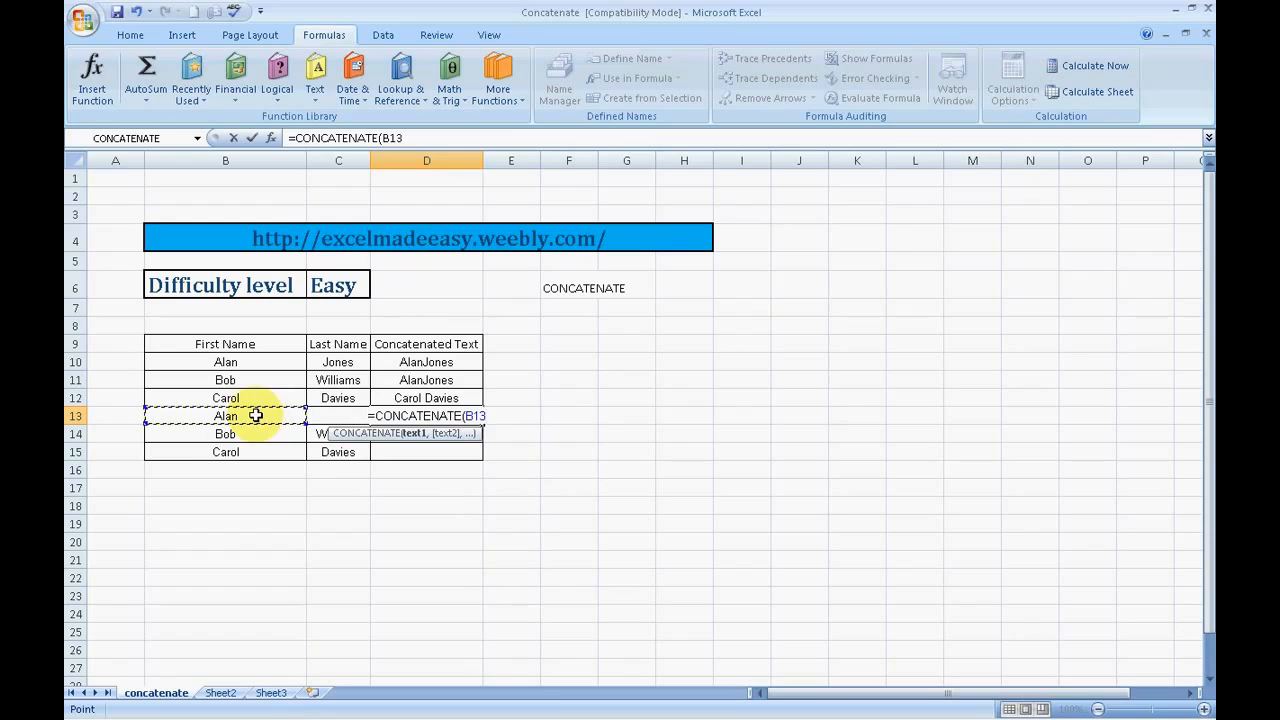
pyautogui.write(',')
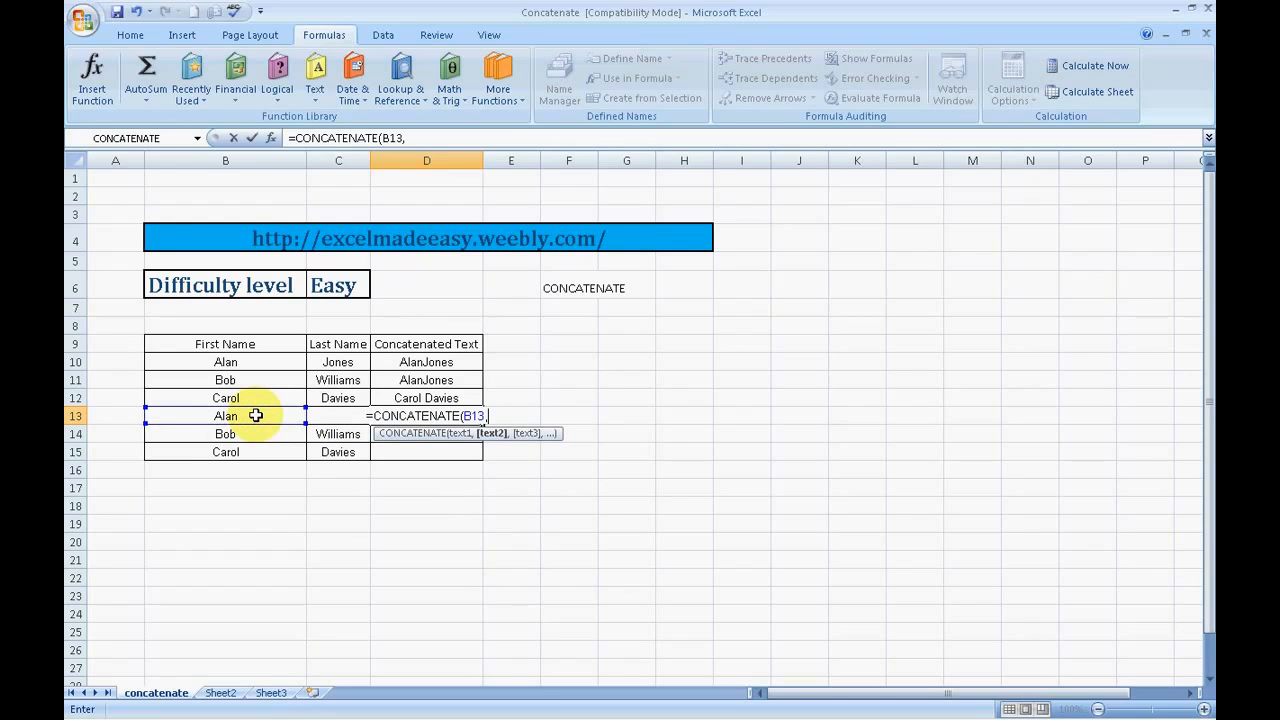
pyautogui.write('"')
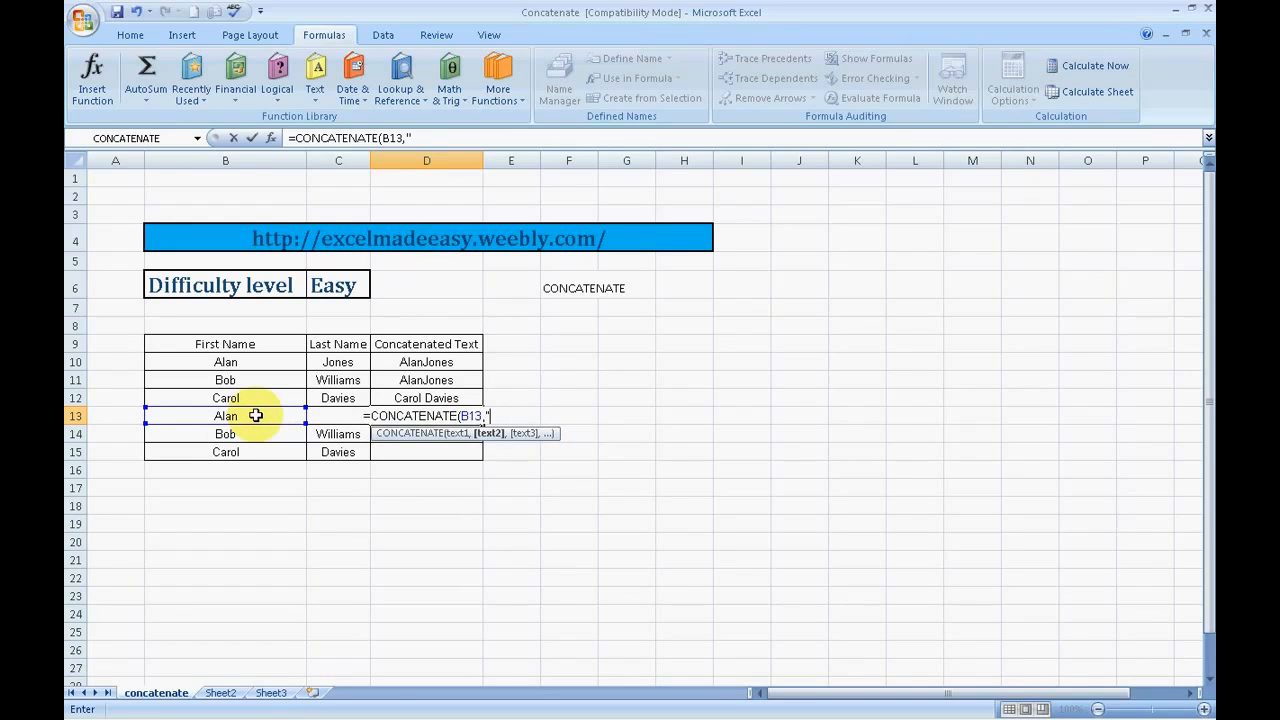
pyautogui.write(' "')
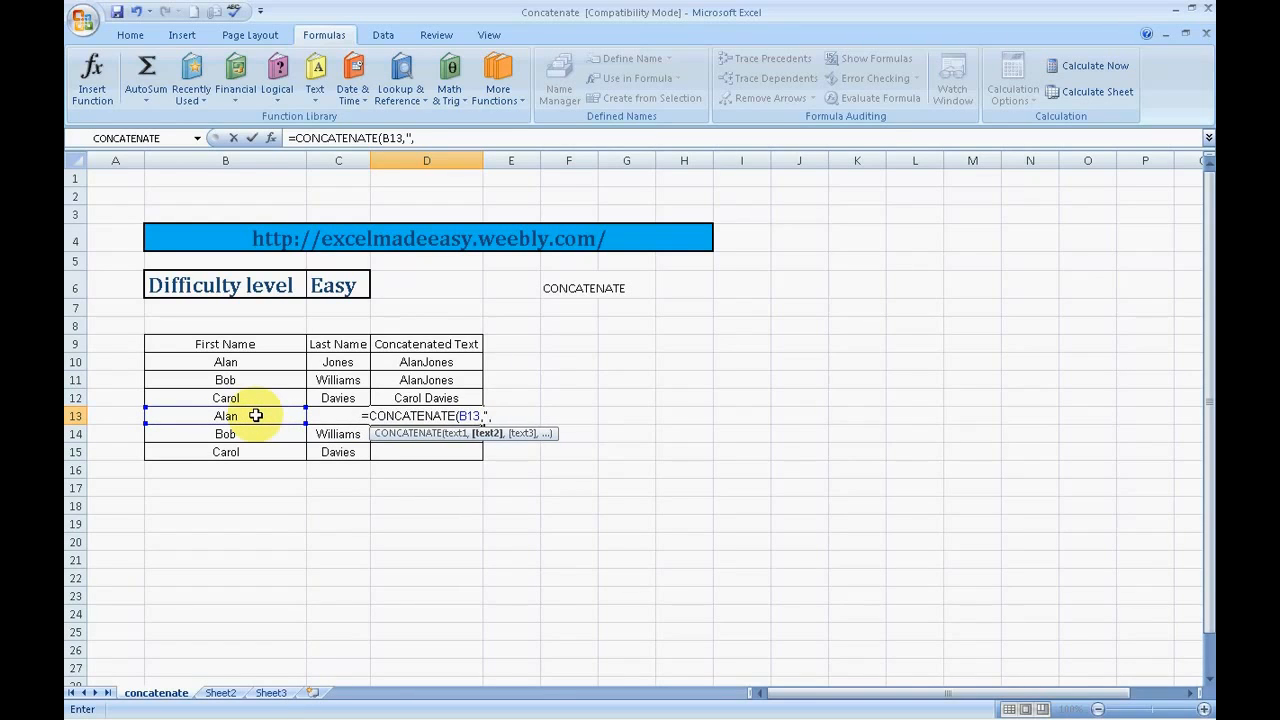
pyautogui.write('"')
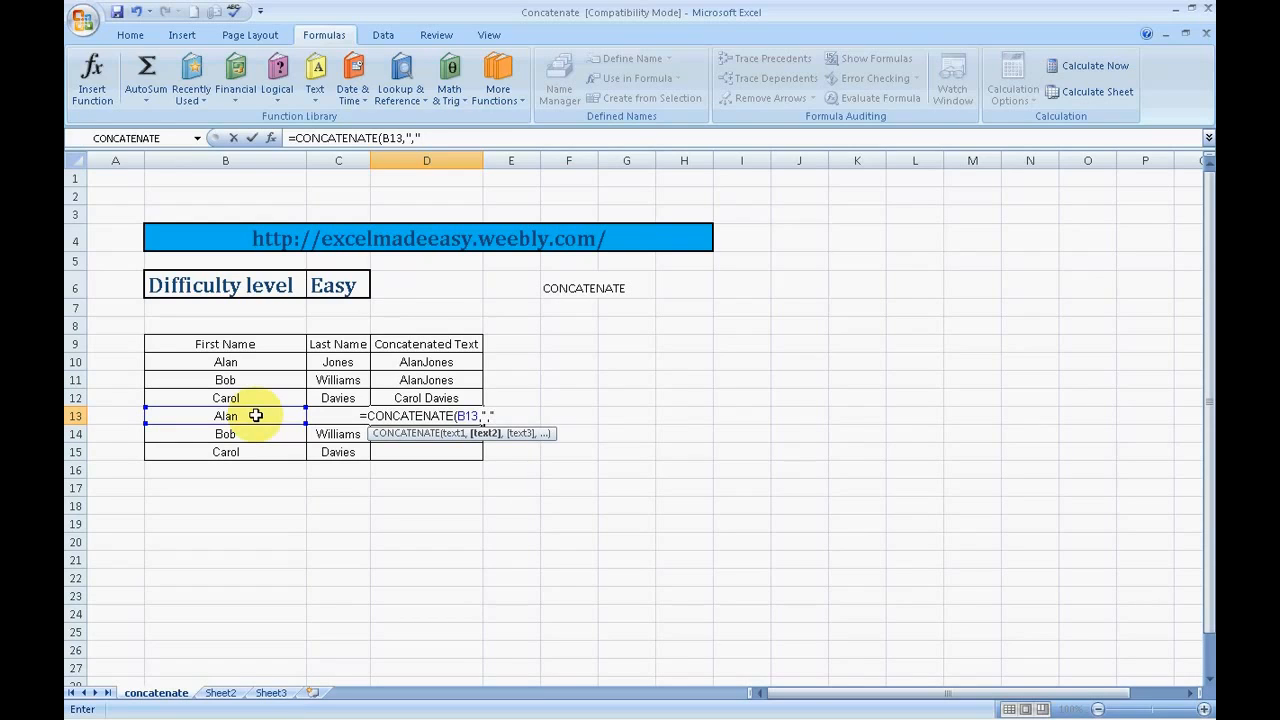
# Step: Add C13 as the third argument, complete the formula in D13, and select that cell to review it
pyautogui.write(',')
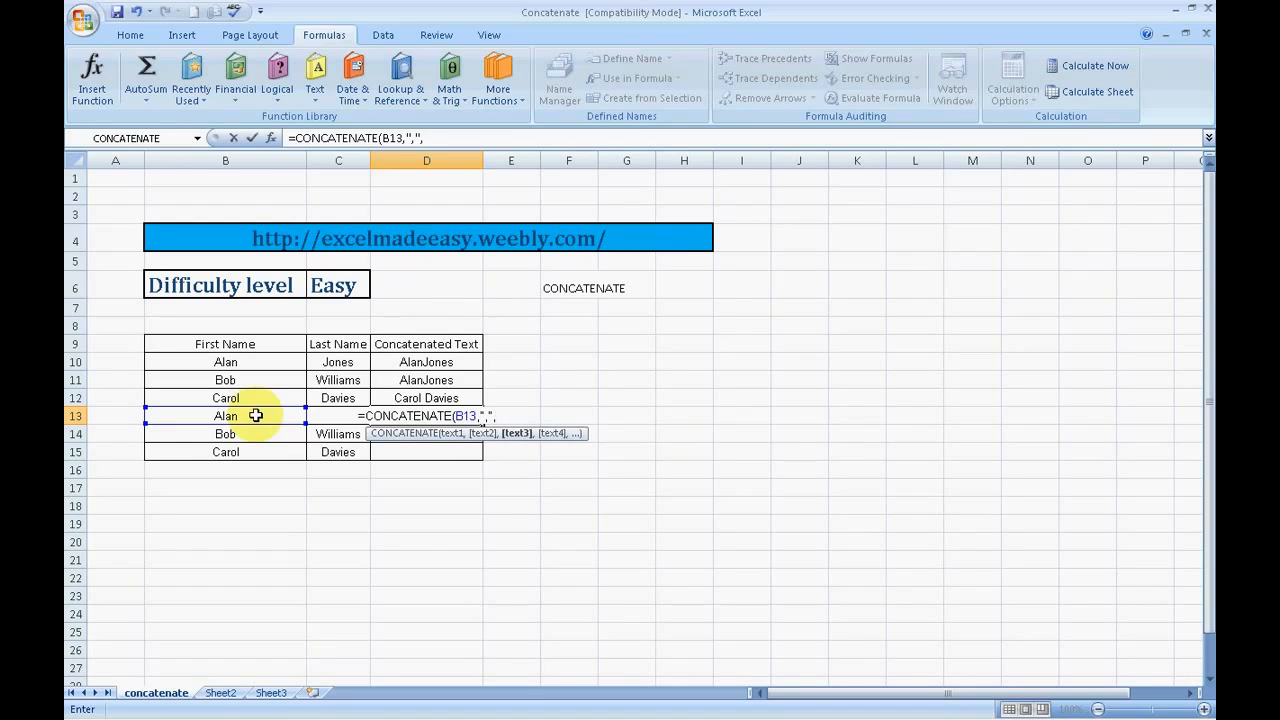
pyautogui.write('c1')
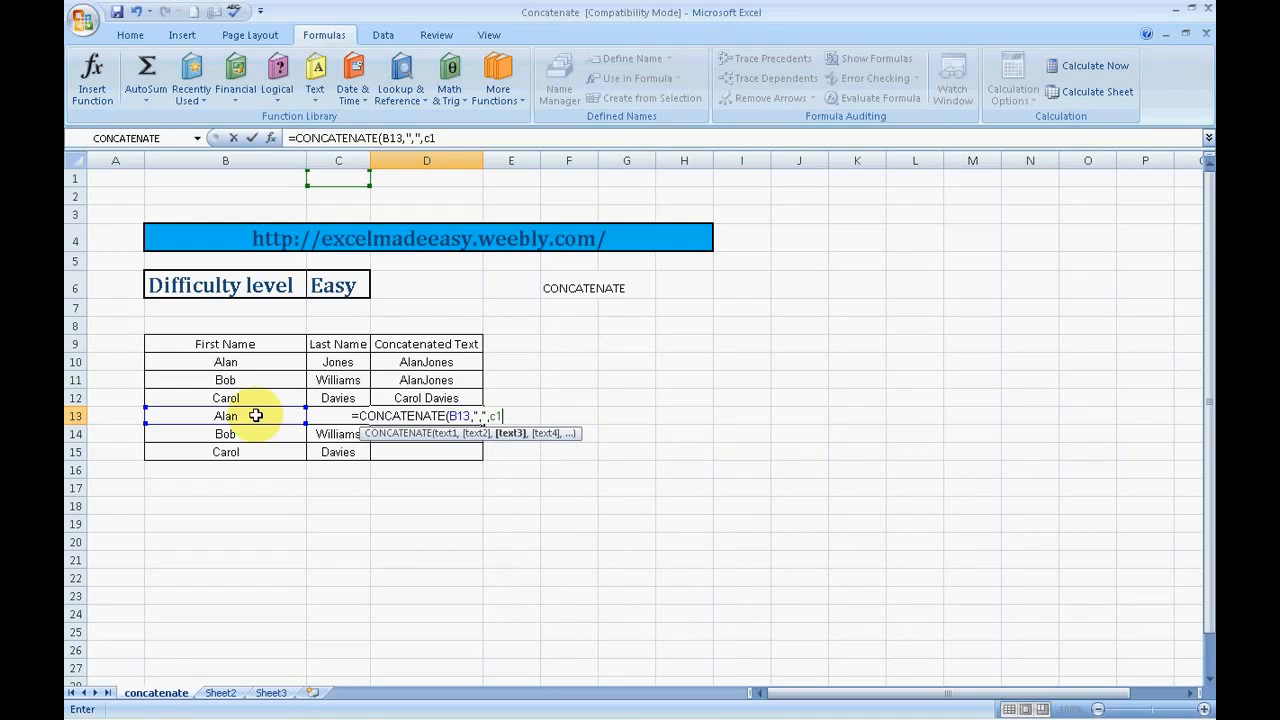
pyautogui.write('3')
pyautogui.press('Return')
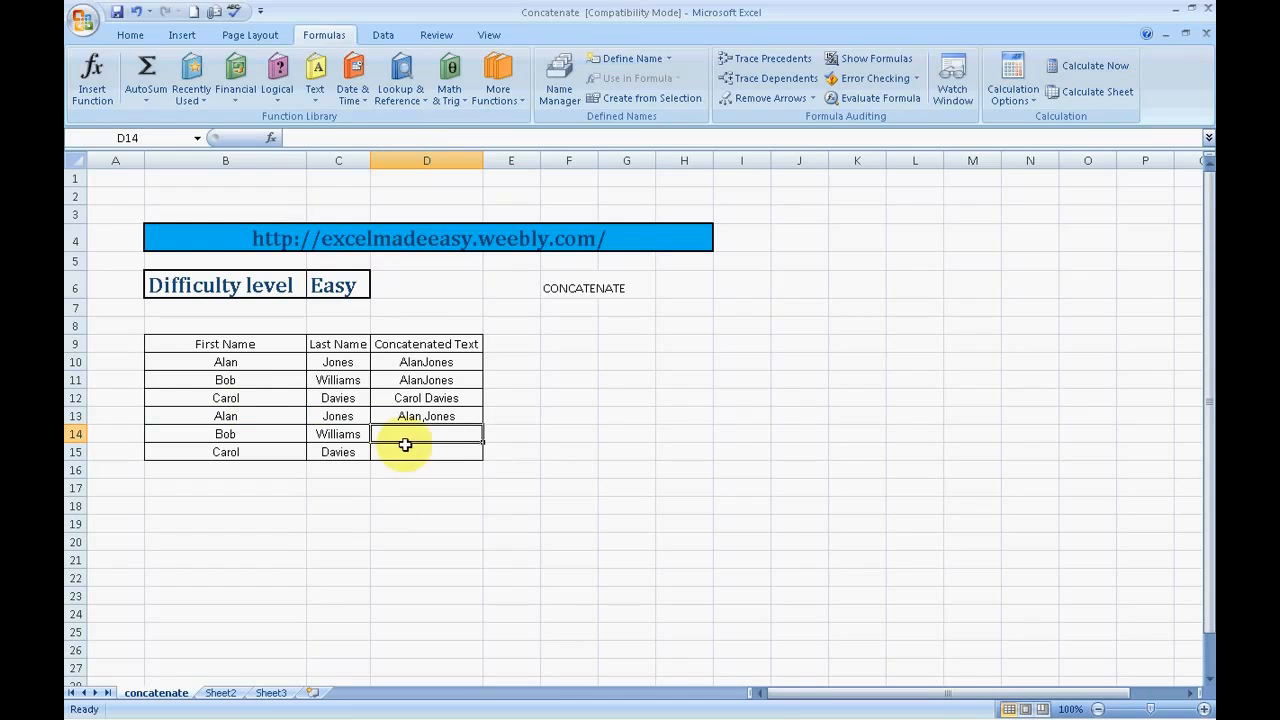
pyautogui.click(427, 419)
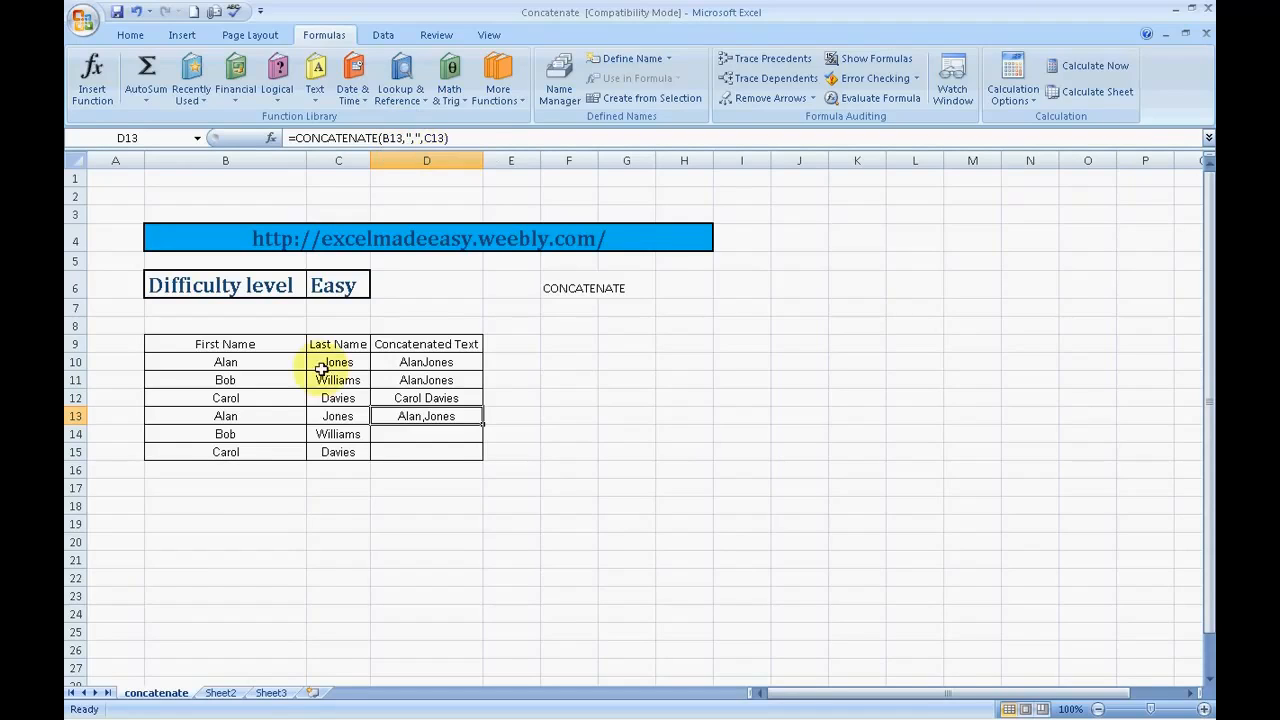
# Step: Start a CONCATENATE formula in D14 with C14 as the first argument and a quoted comma "," as the second
pyautogui.click(520, 433)
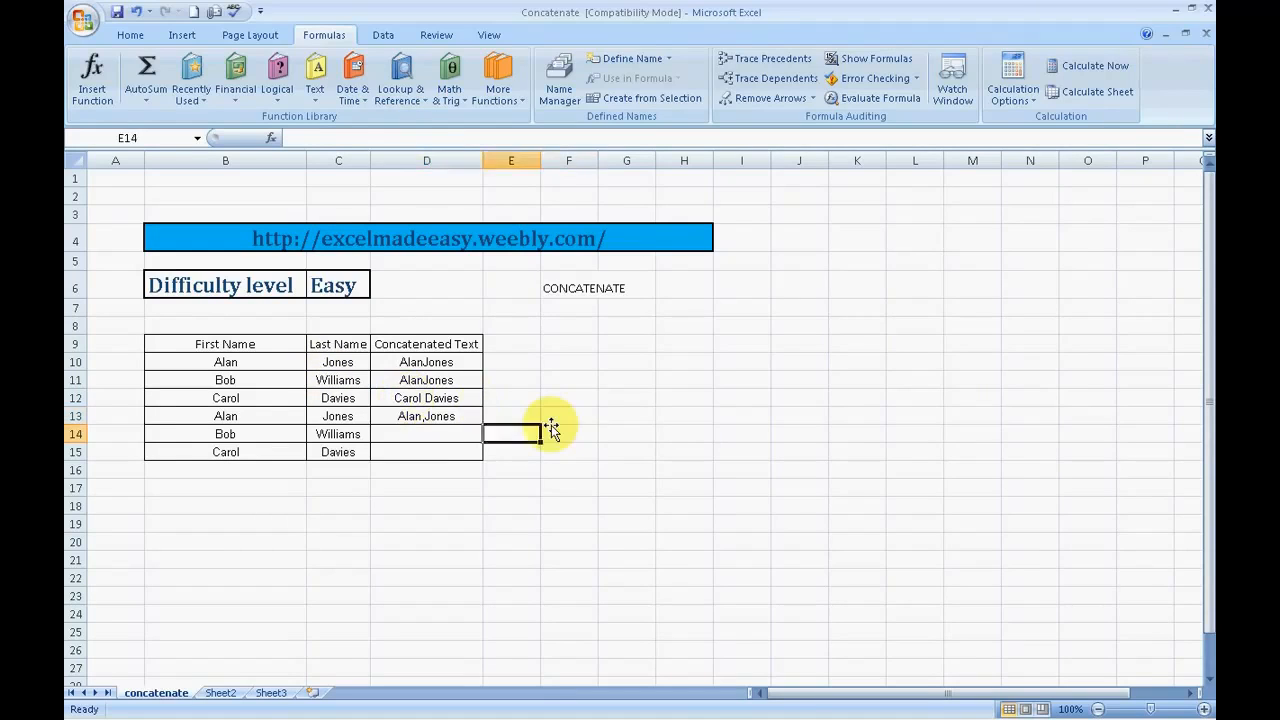
pyautogui.press('Left')
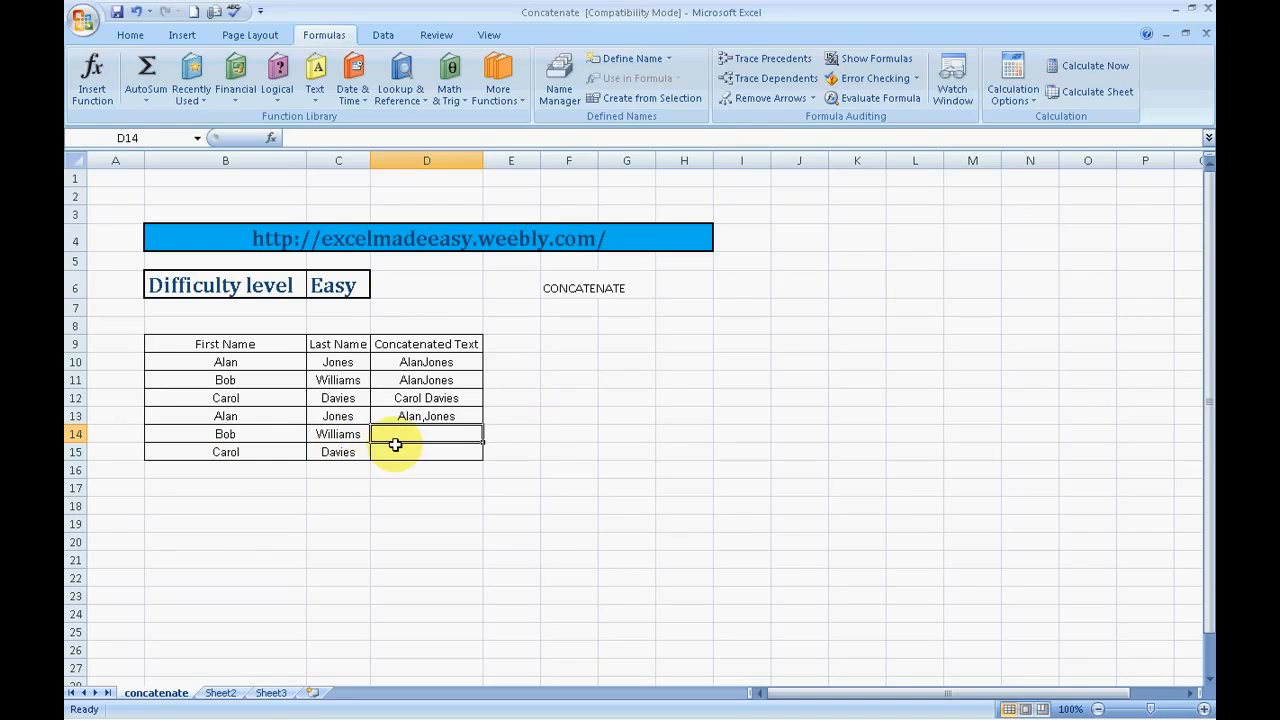
pyautogui.write('=conca')
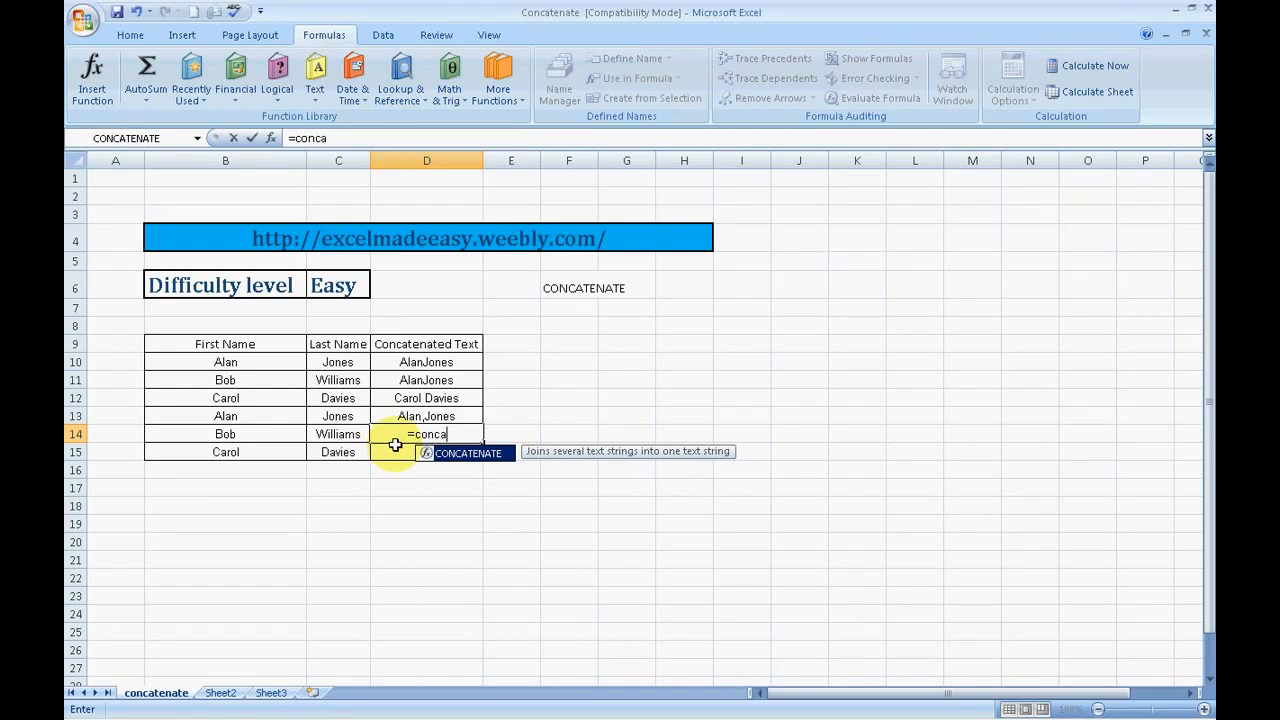
pyautogui.press('Tab')
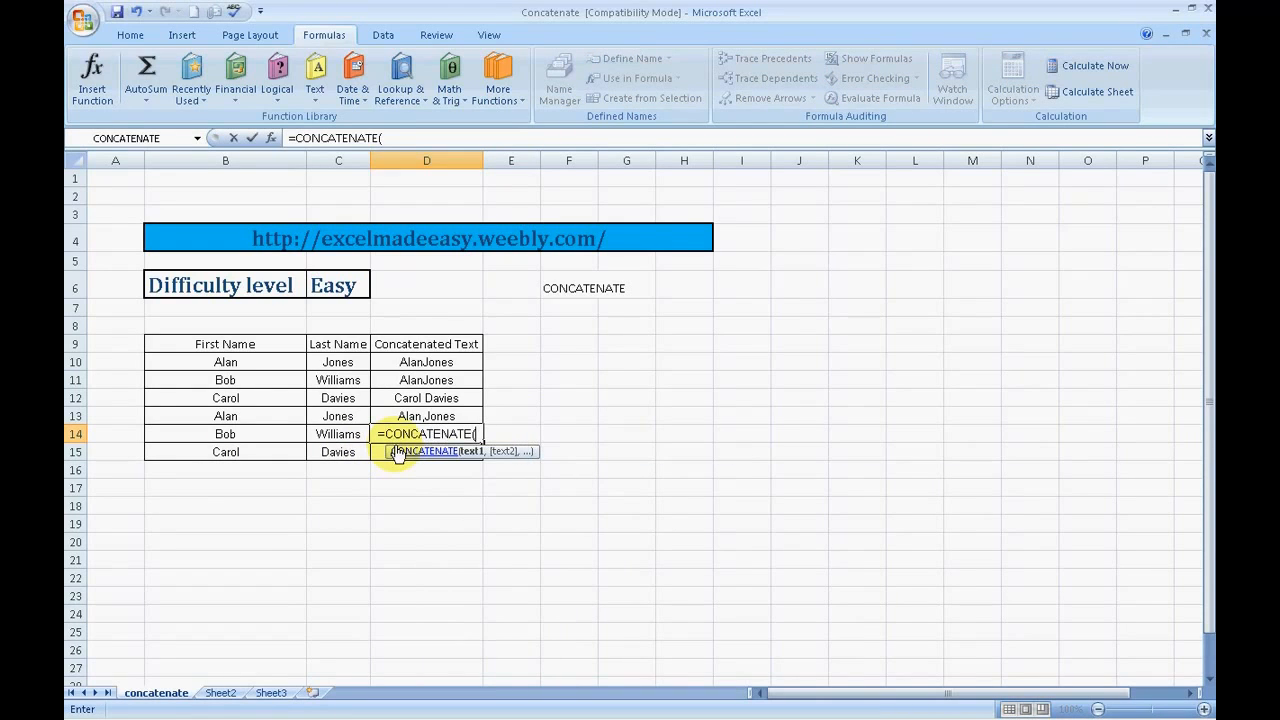
pyautogui.click(358, 433)
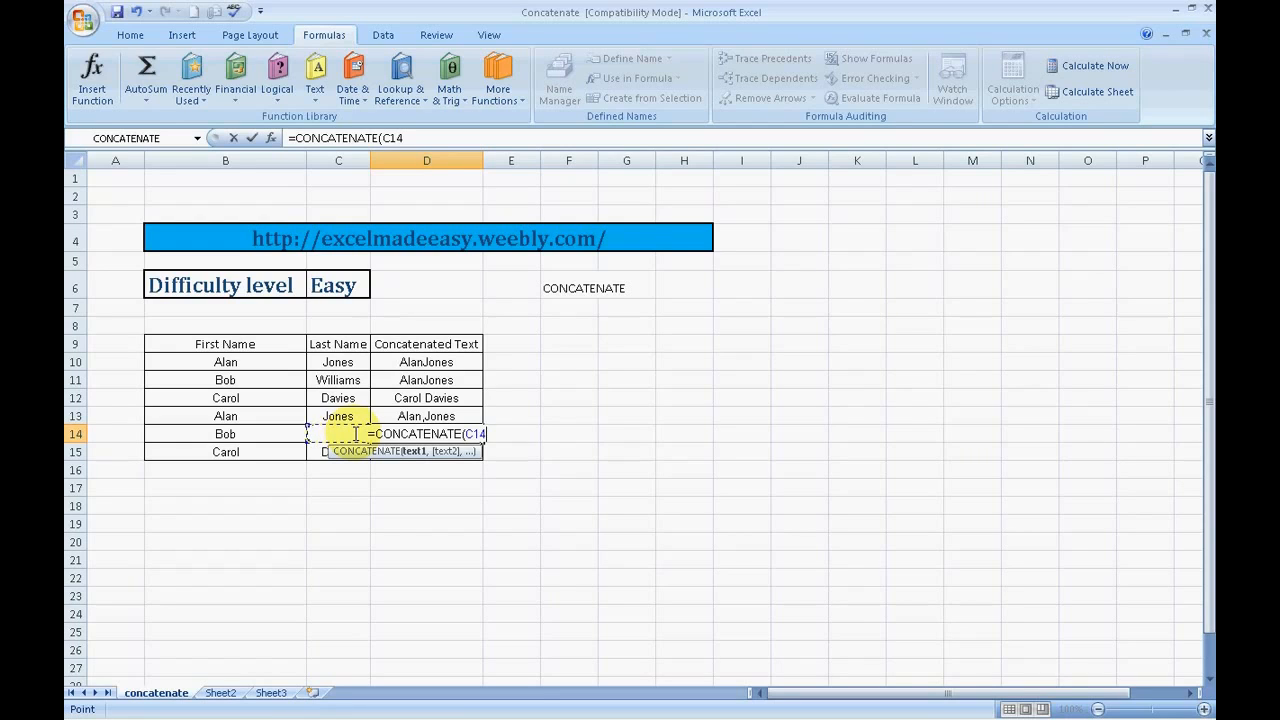
pyautogui.write(',')
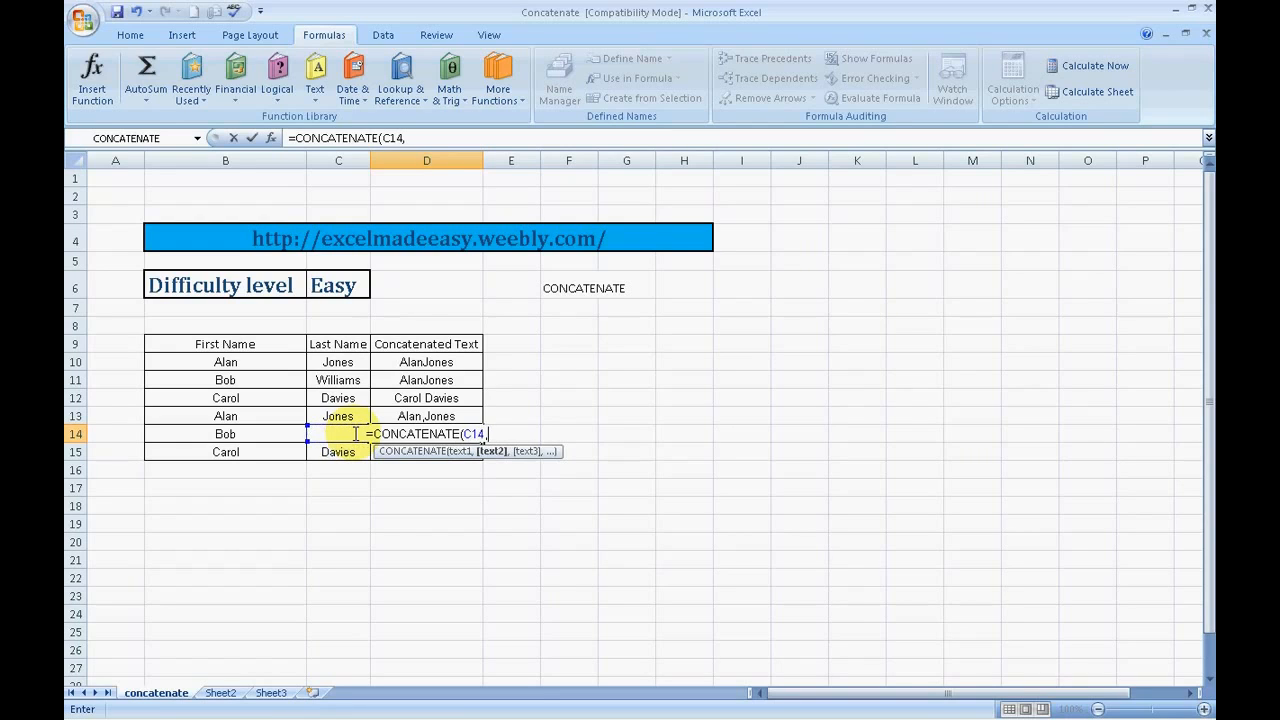
pyautogui.write('"')
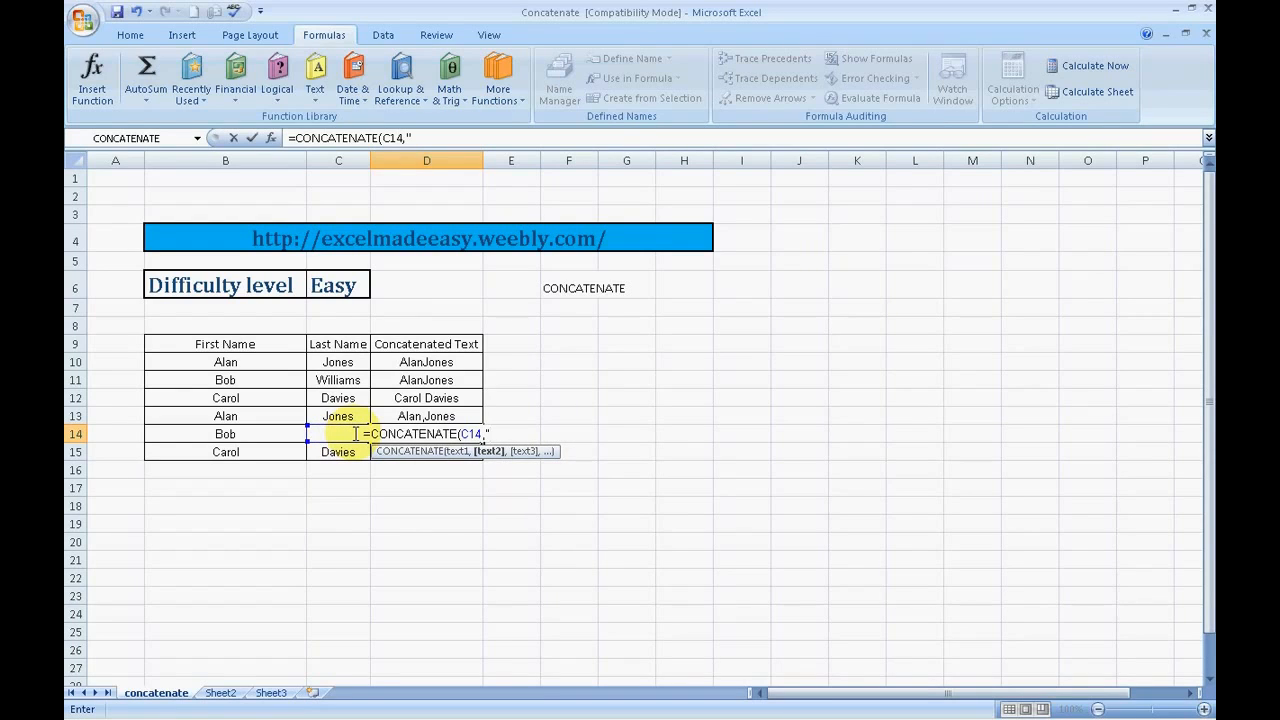
pyautogui.write(',')
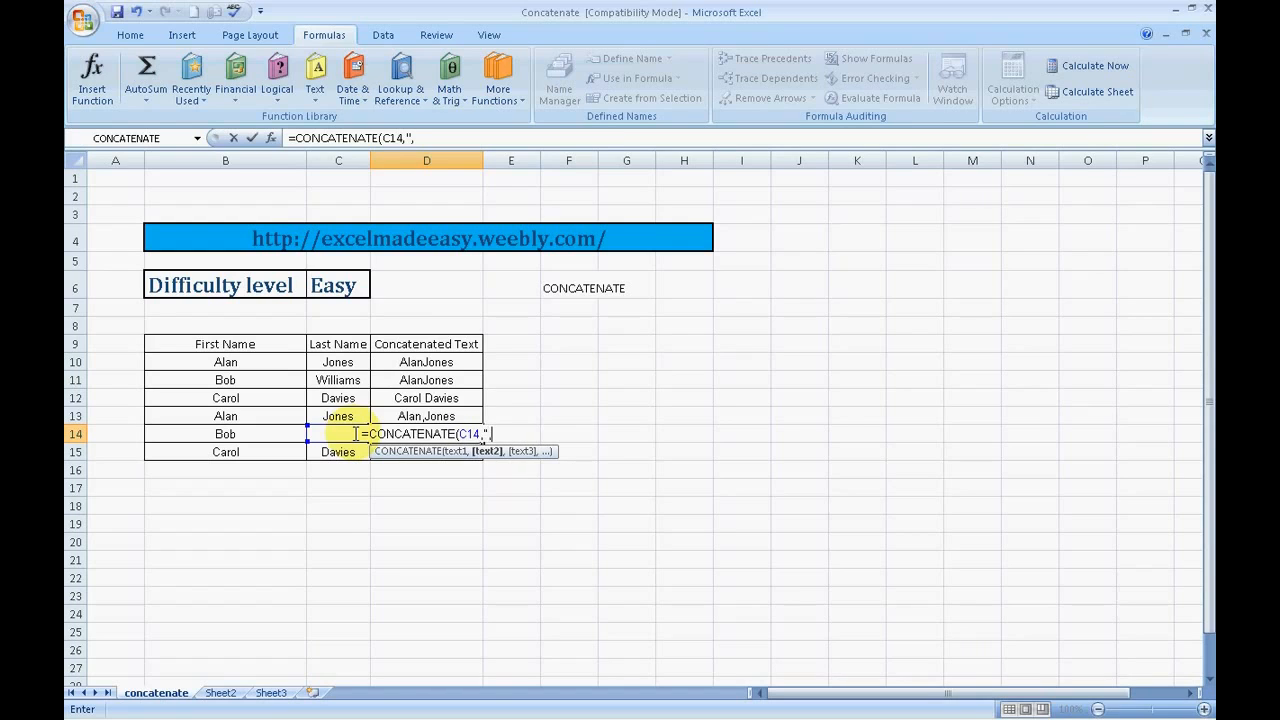
pyautogui.write('"')
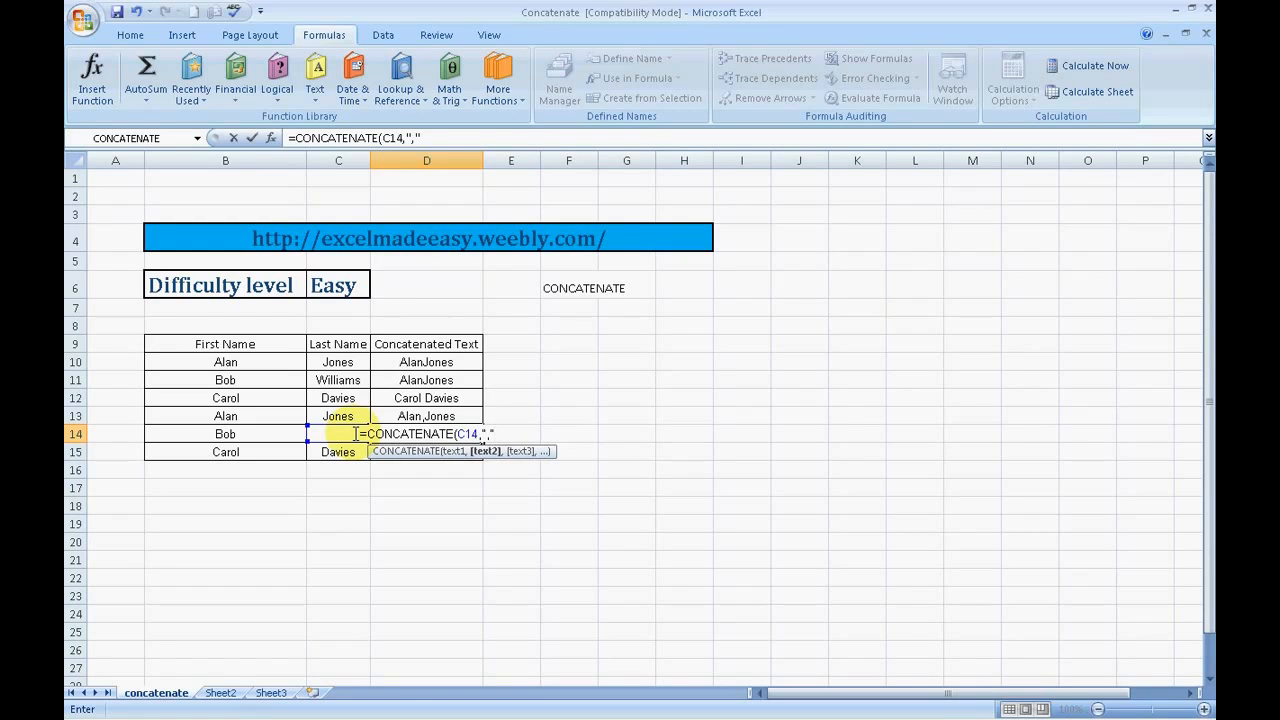
# Step: Add B14 as the third argument and complete the last-name-first formula in D14
pyautogui.write(',')
pyautogui.click(273, 431)
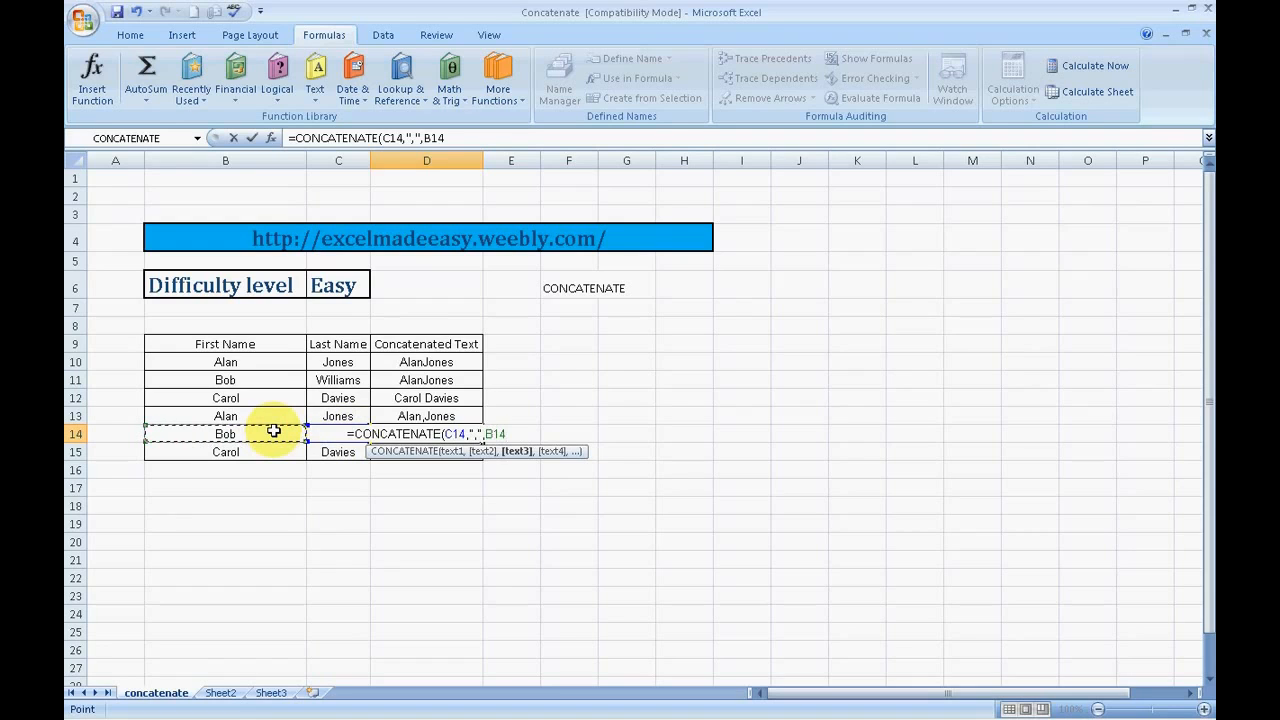
pyautogui.write(')')
pyautogui.press('Return')
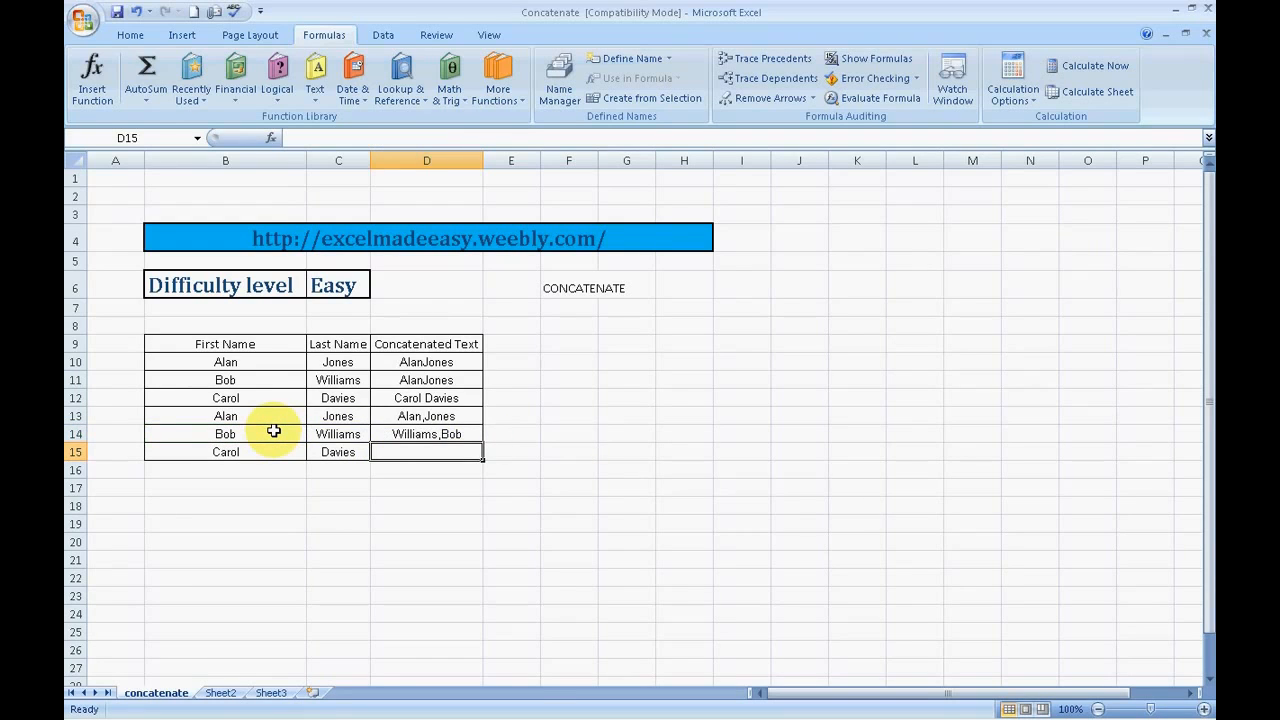
# Step: Copy the formula from D14 into D15 and end the copy mode
pyautogui.press('Up')
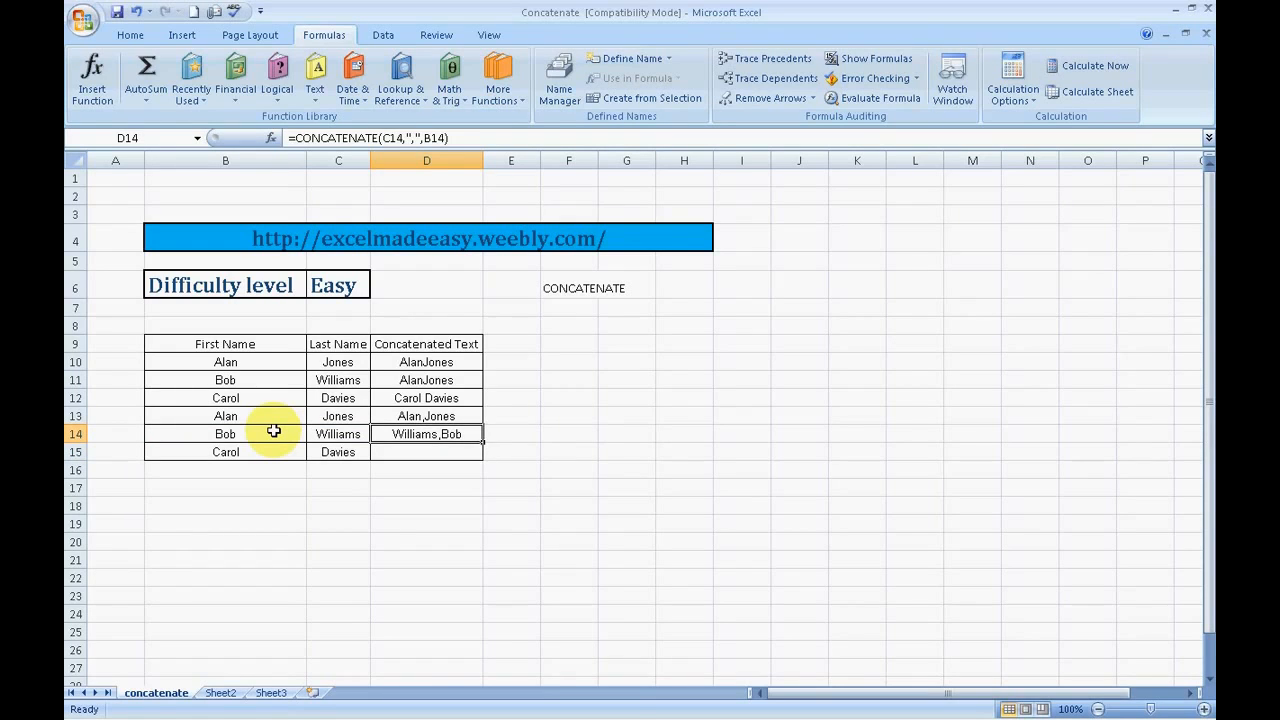
pyautogui.hotkey('ctrl', 'c')
pyautogui.press('Down')
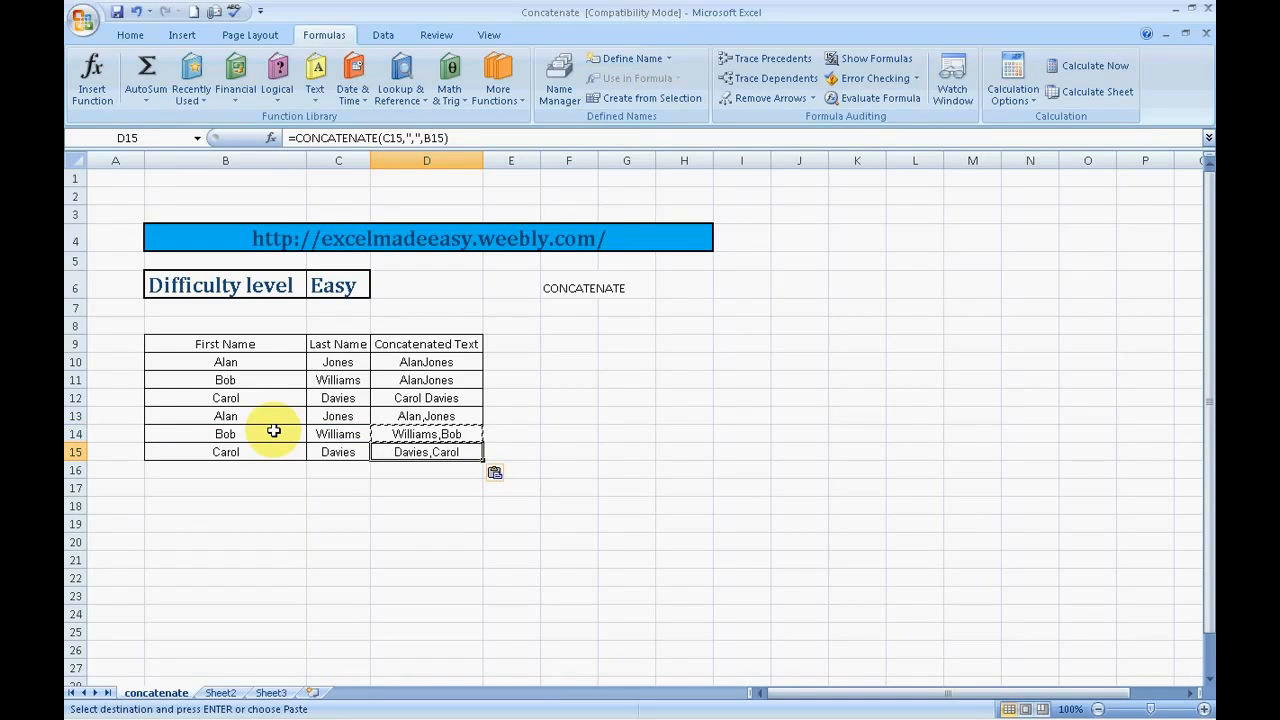
pyautogui.press('Escape')
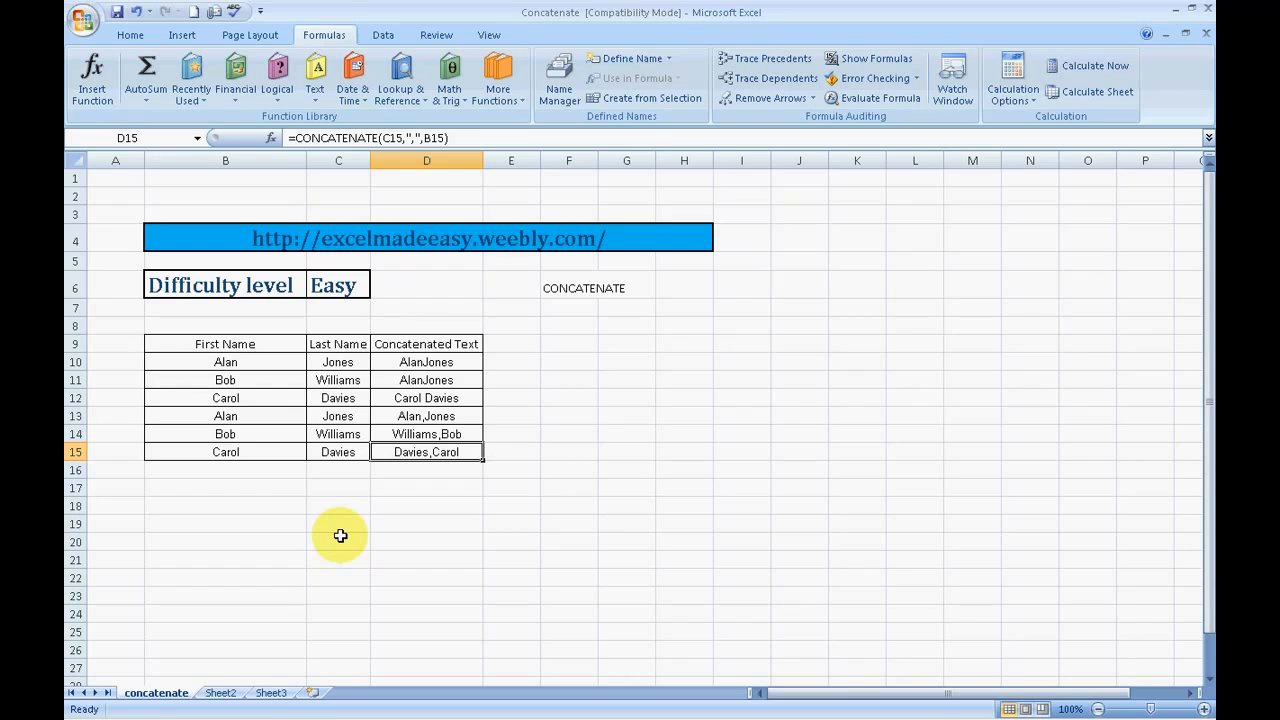
# Step: Switch to Firefox and show the playlist thumbnails in the English and Hindi video players on the Excel Made Easy home page
pyautogui.click(134, 708)
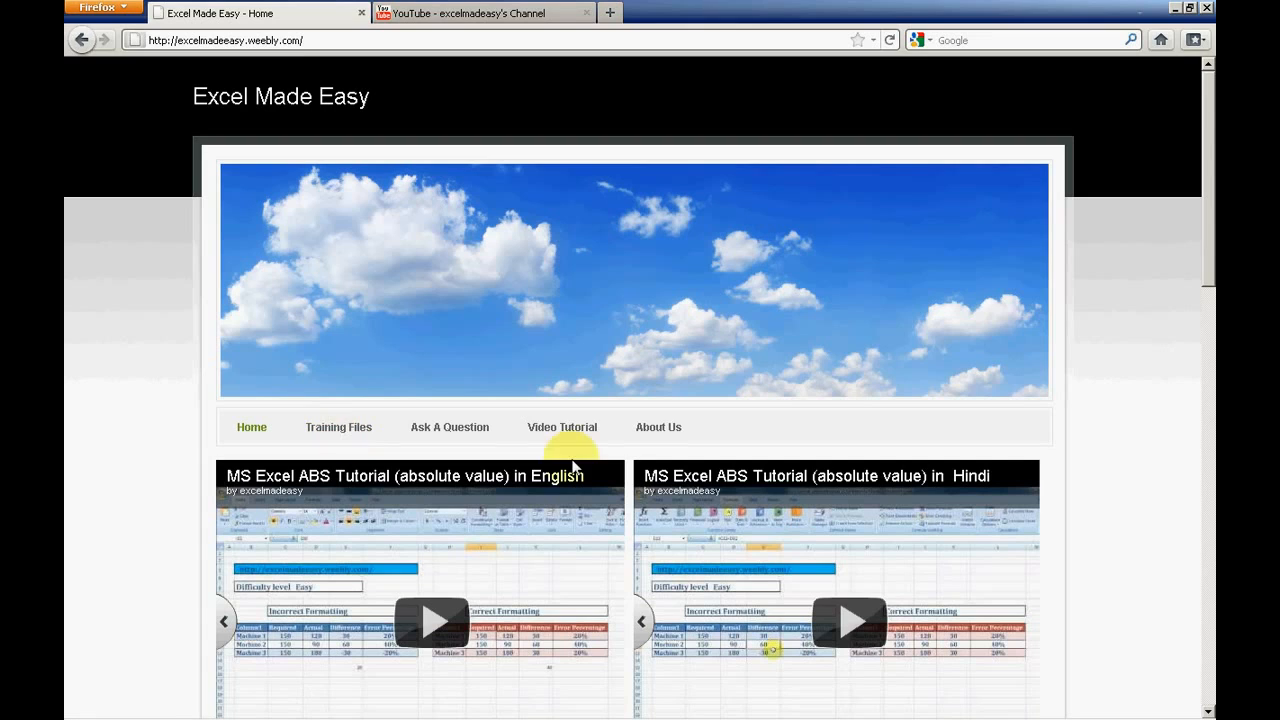
pyautogui.scroll(-2, 1206, 257)
pyautogui.scroll(-2, 1208, 265)
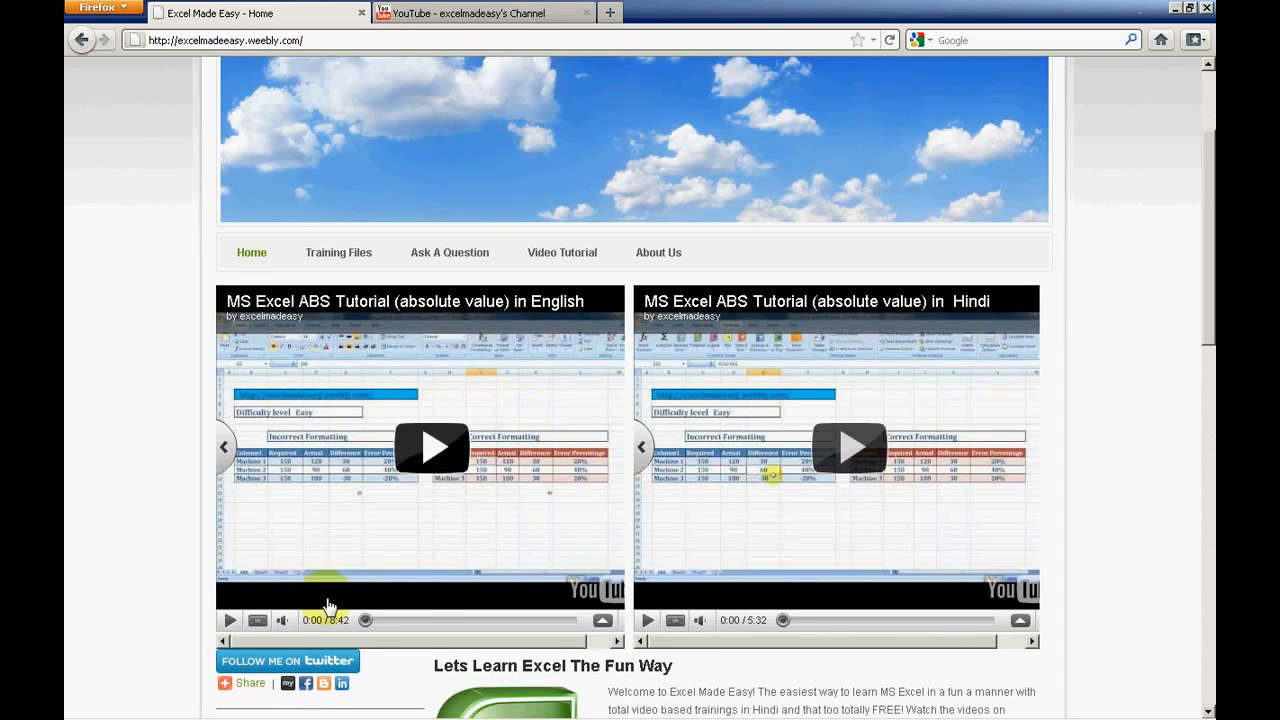
pyautogui.click(258, 622)
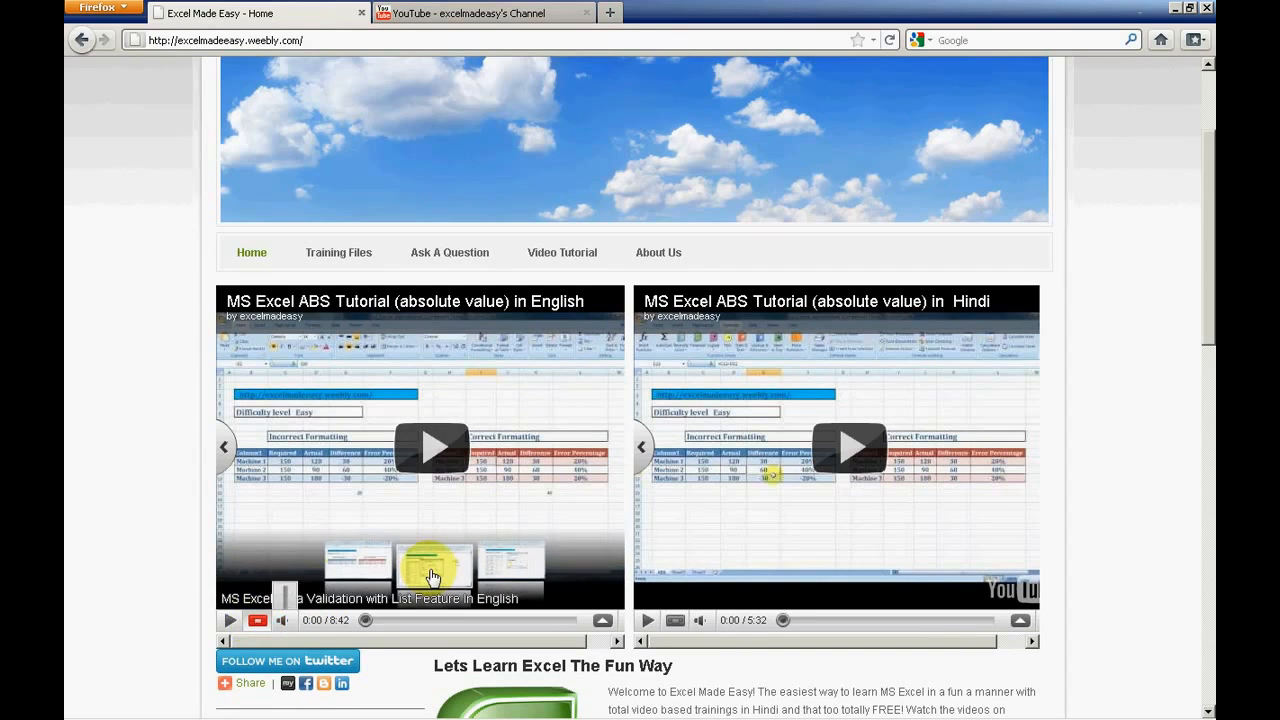
pyautogui.click(676, 619)
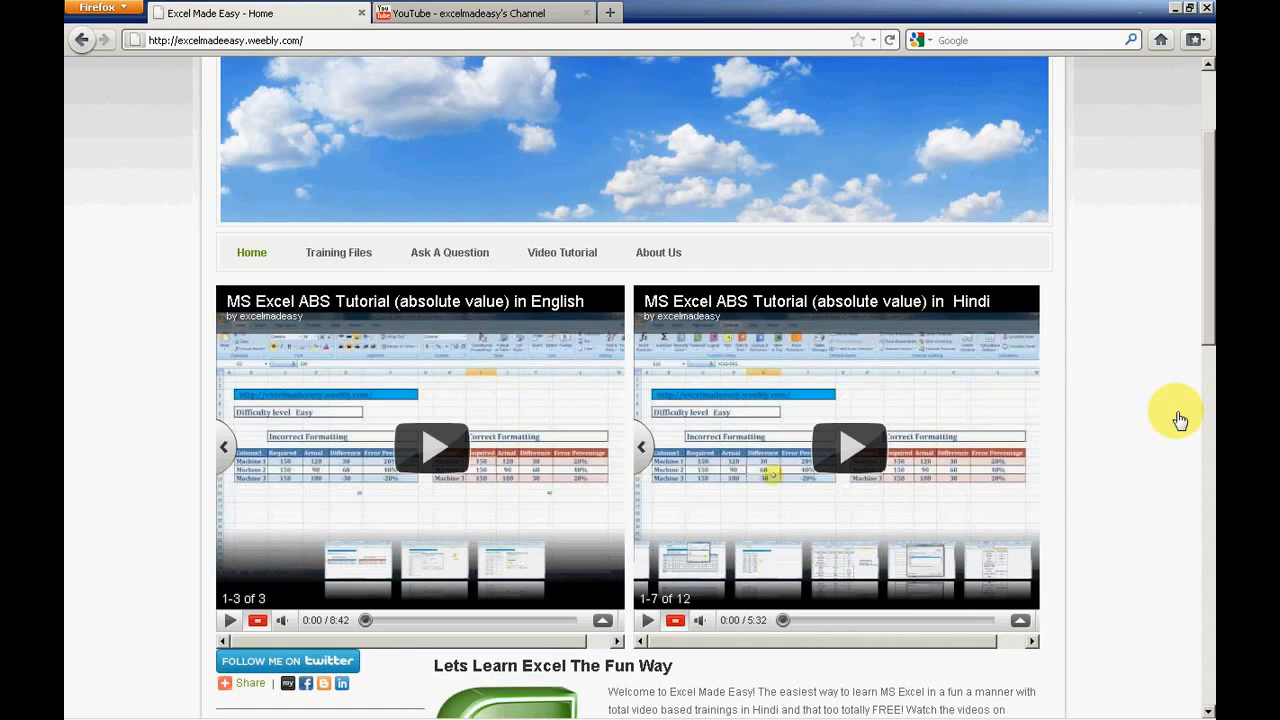
# Step: Look over the rest of the Excel Made Easy home page and view the open excelmadeeasy YouTube channel page
pyautogui.moveTo(1208, 320); pyautogui.dragTo(1207, 597)
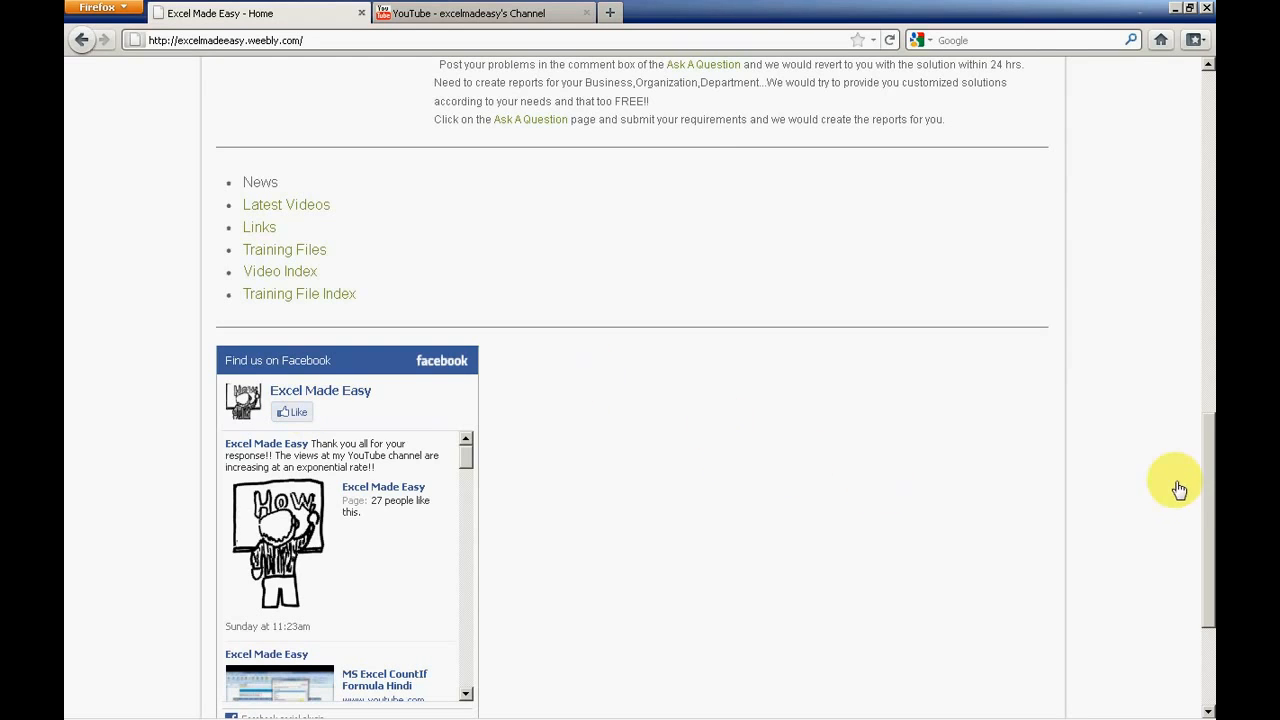
pyautogui.moveTo(1209, 505); pyautogui.dragTo(1203, 189)
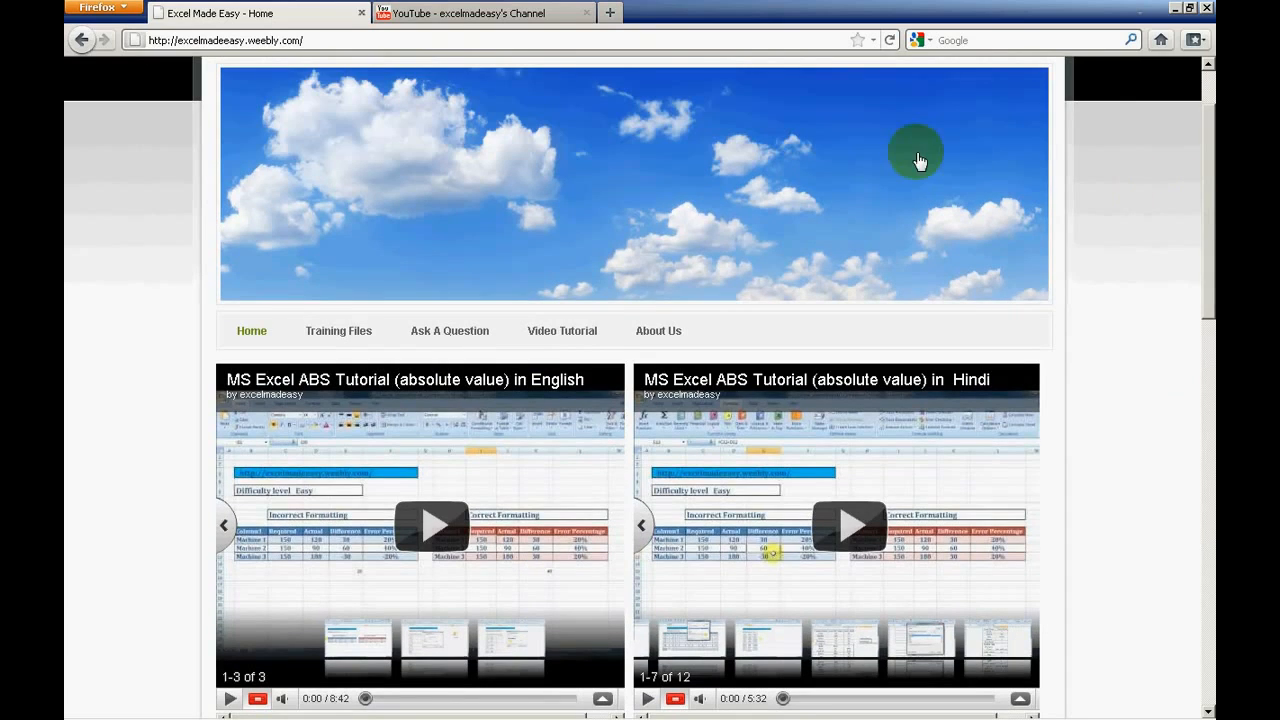
pyautogui.click(514, 16)
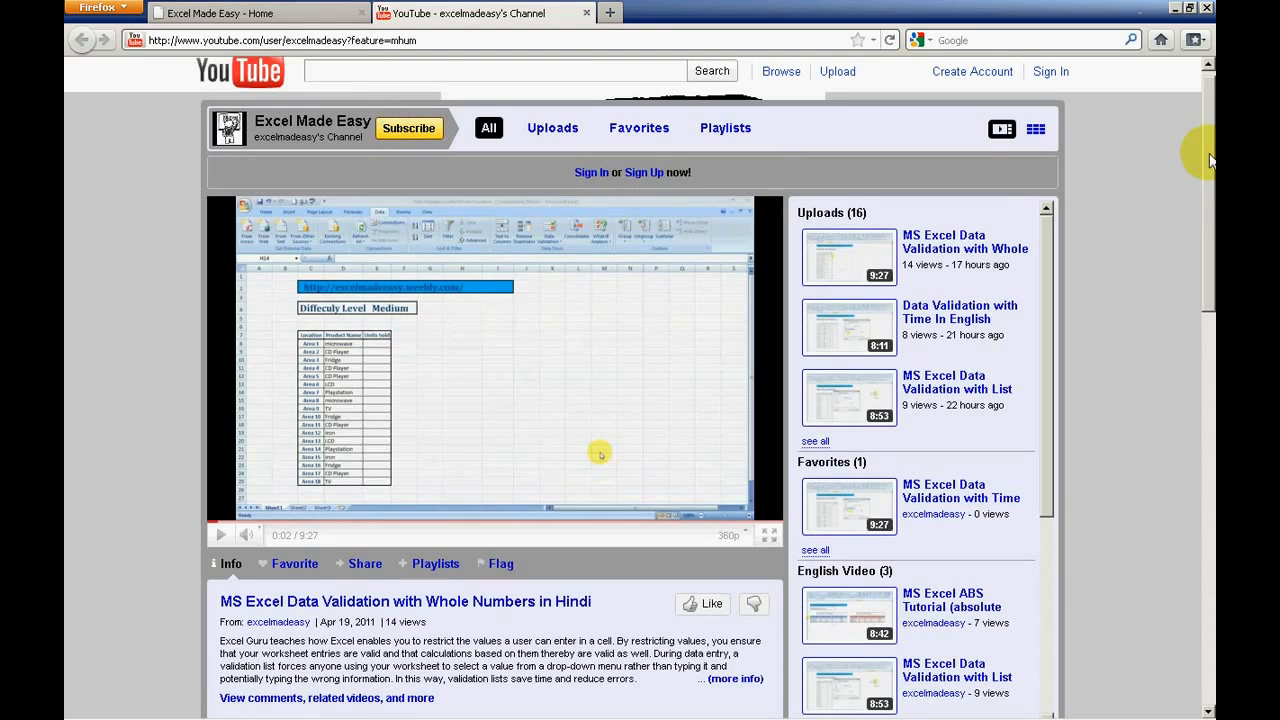
pyautogui.moveTo(1210, 160)
pyautogui.mouseDown()
pyautogui.moveTo(1208, 325)
pyautogui.moveTo(1210, 145)
pyautogui.mouseUp()
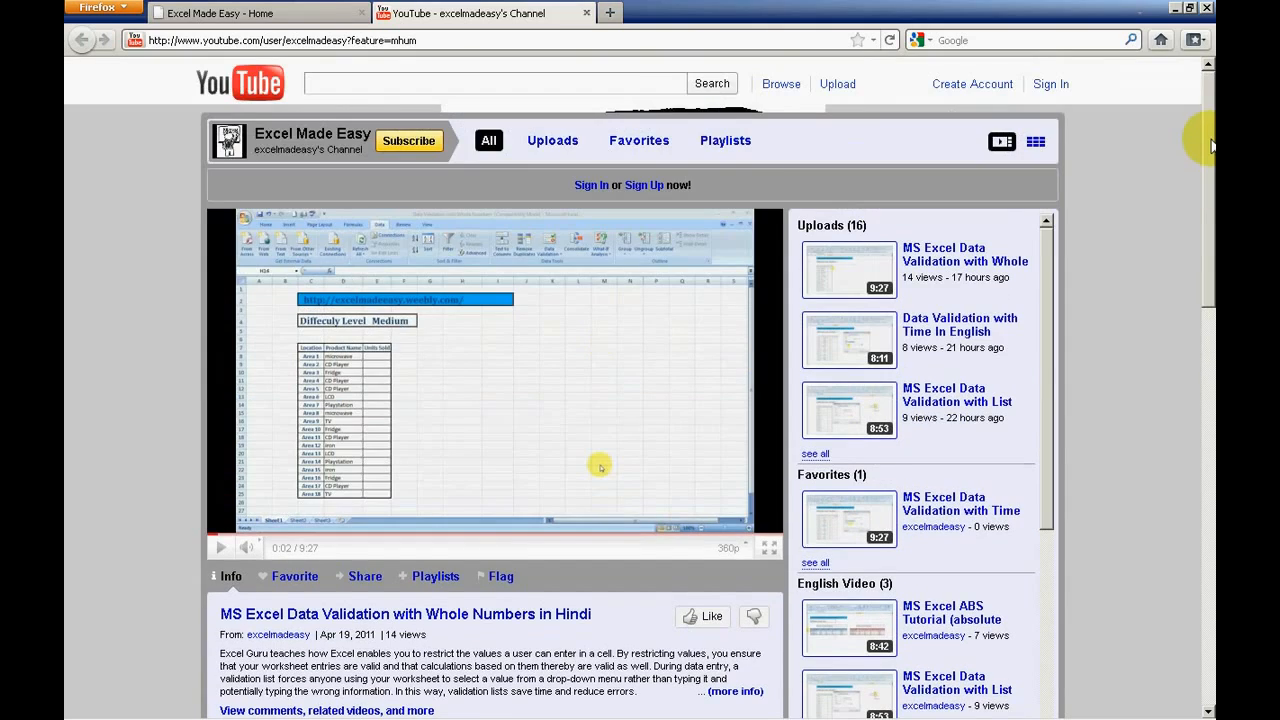
pyautogui.moveTo(470, 716)
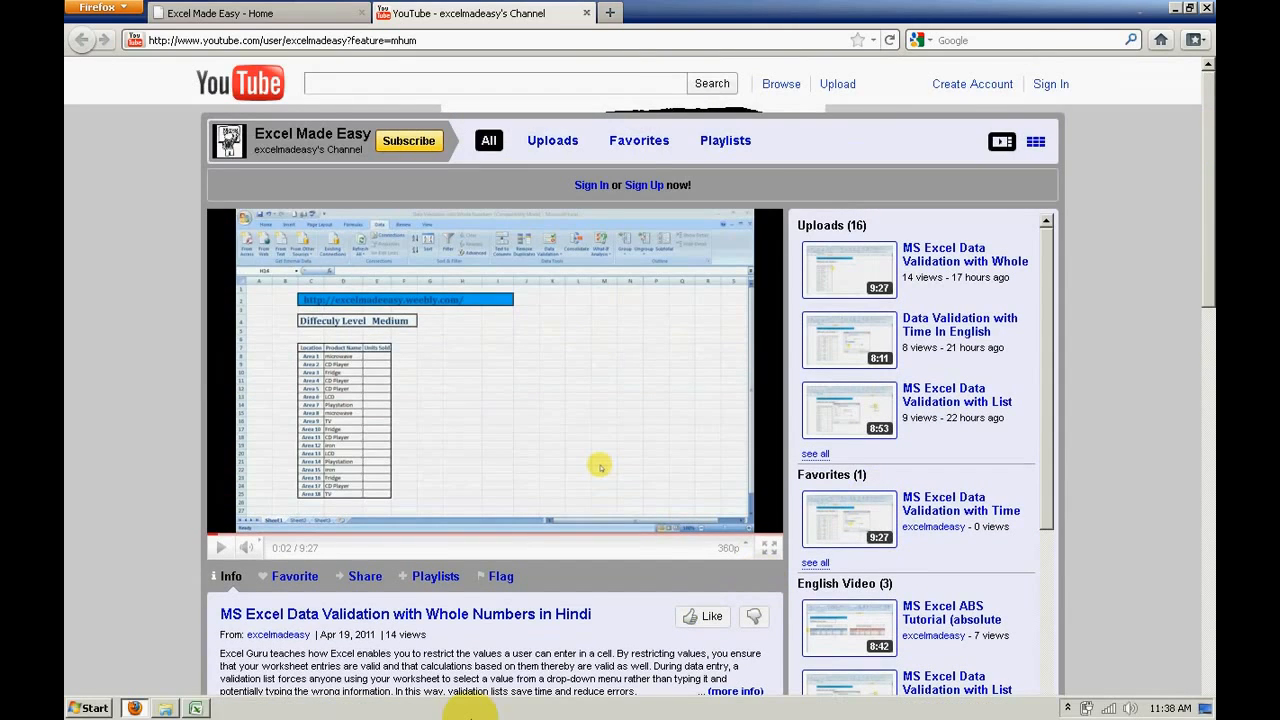
# Step: Switch to the If workbook in Excel and look over the Item Name and Value columns of the order table
pyautogui.click(195, 708)
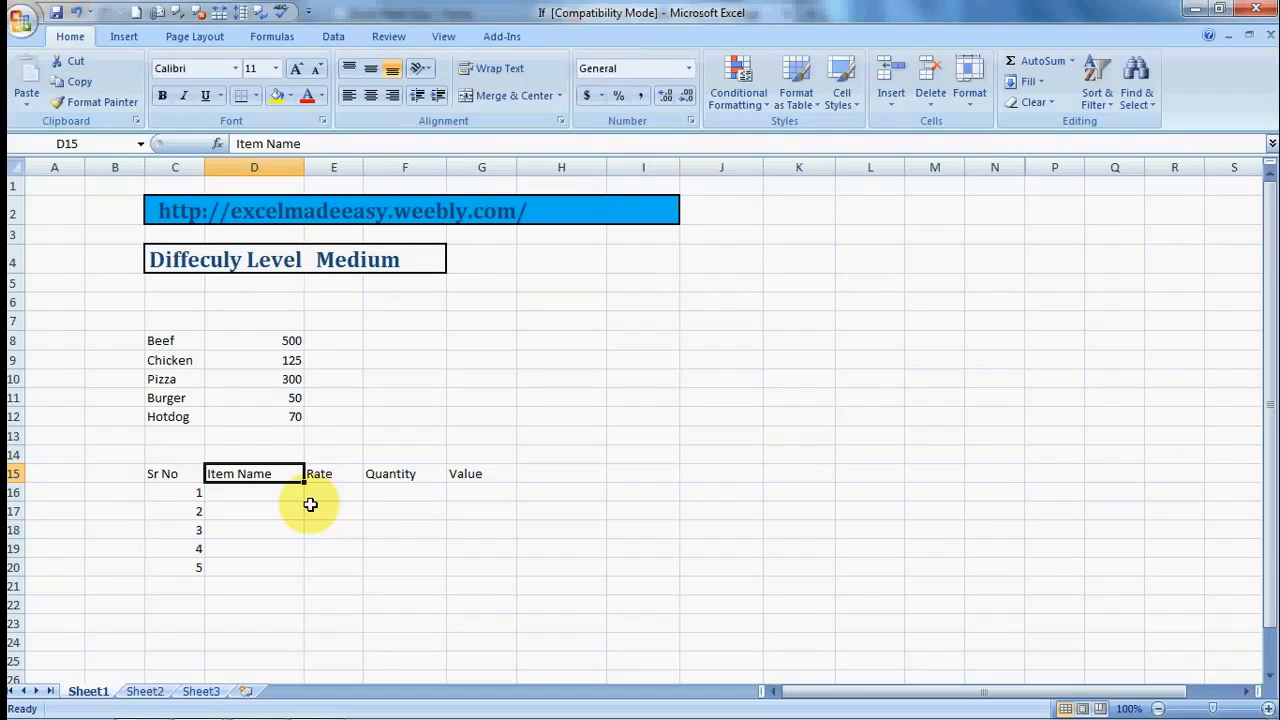
pyautogui.press('Return')
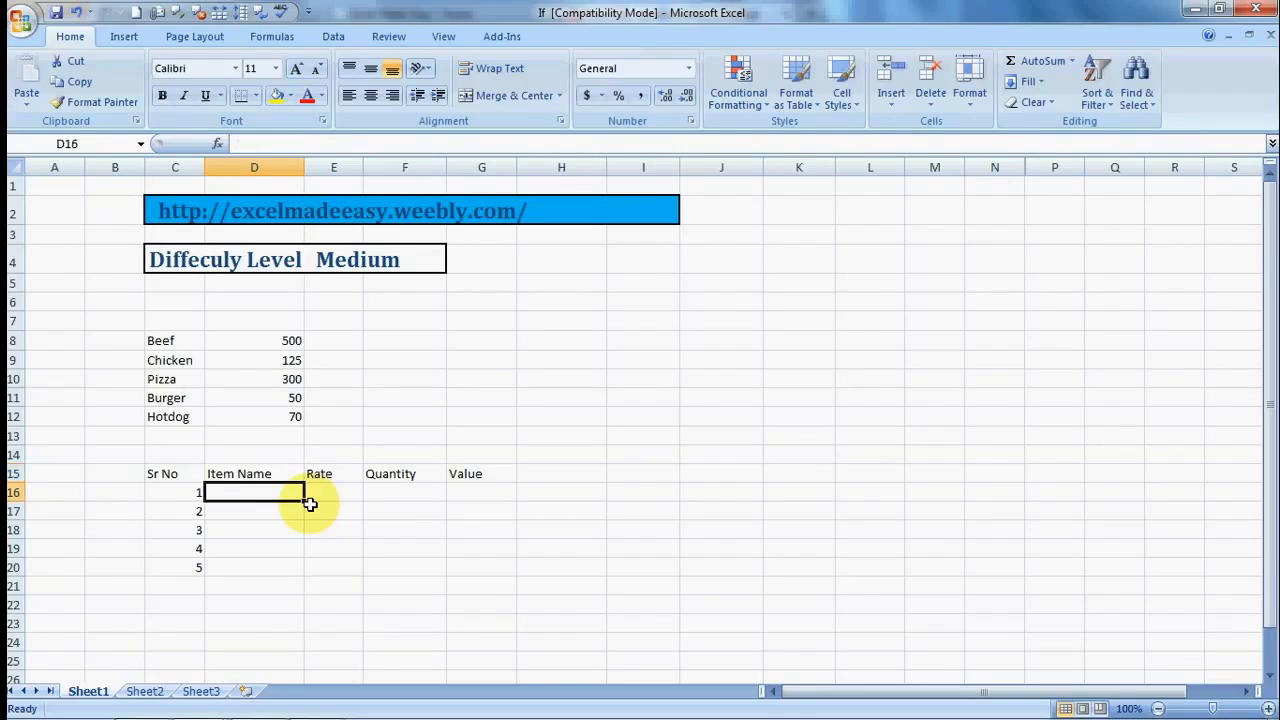
pyautogui.press('Down')
pyautogui.press('Down')
pyautogui.press('Down')
pyautogui.press('Down')
pyautogui.press('Up')
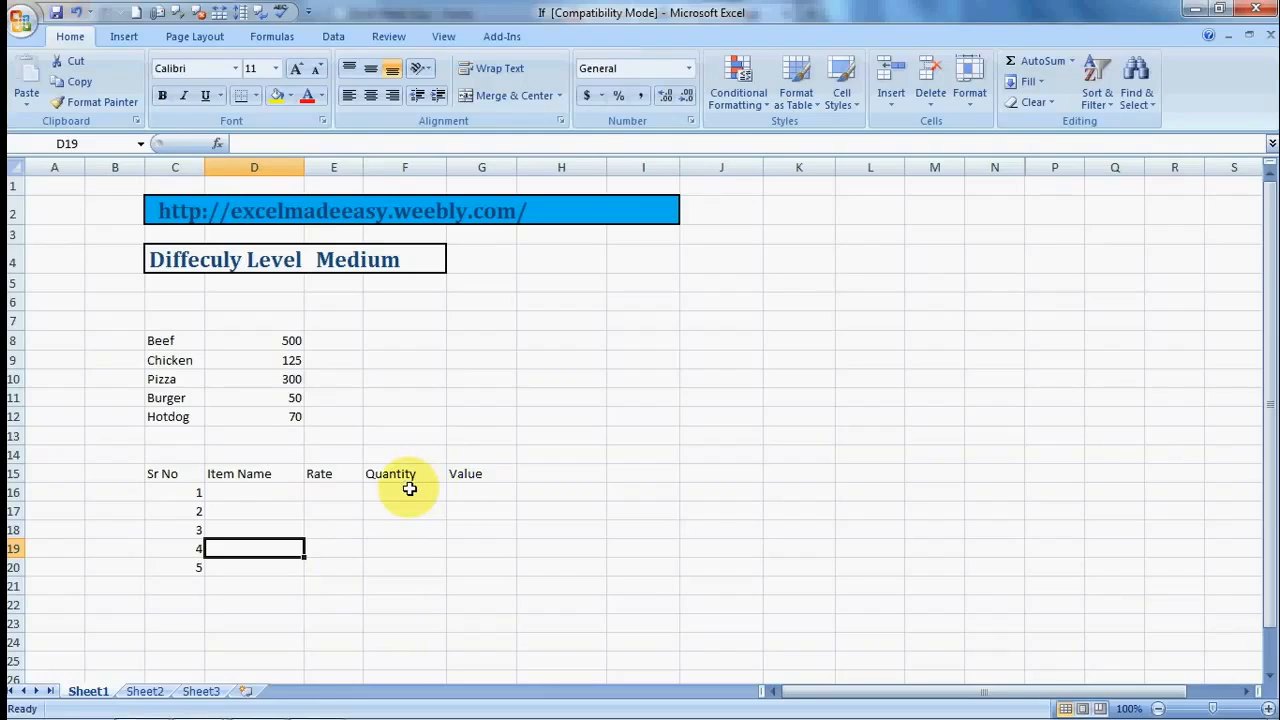
pyautogui.click(465, 492)
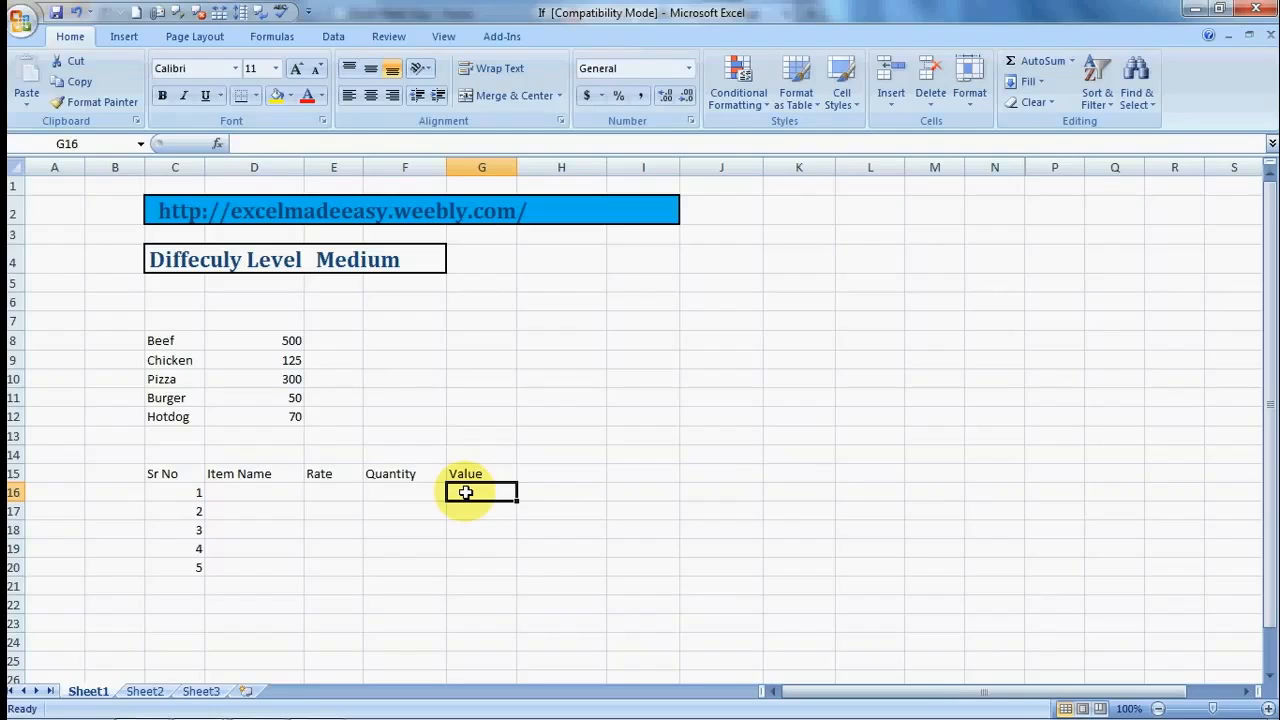
# Step: Apply all borders to the order table in C15:G20
pyautogui.press('Left')
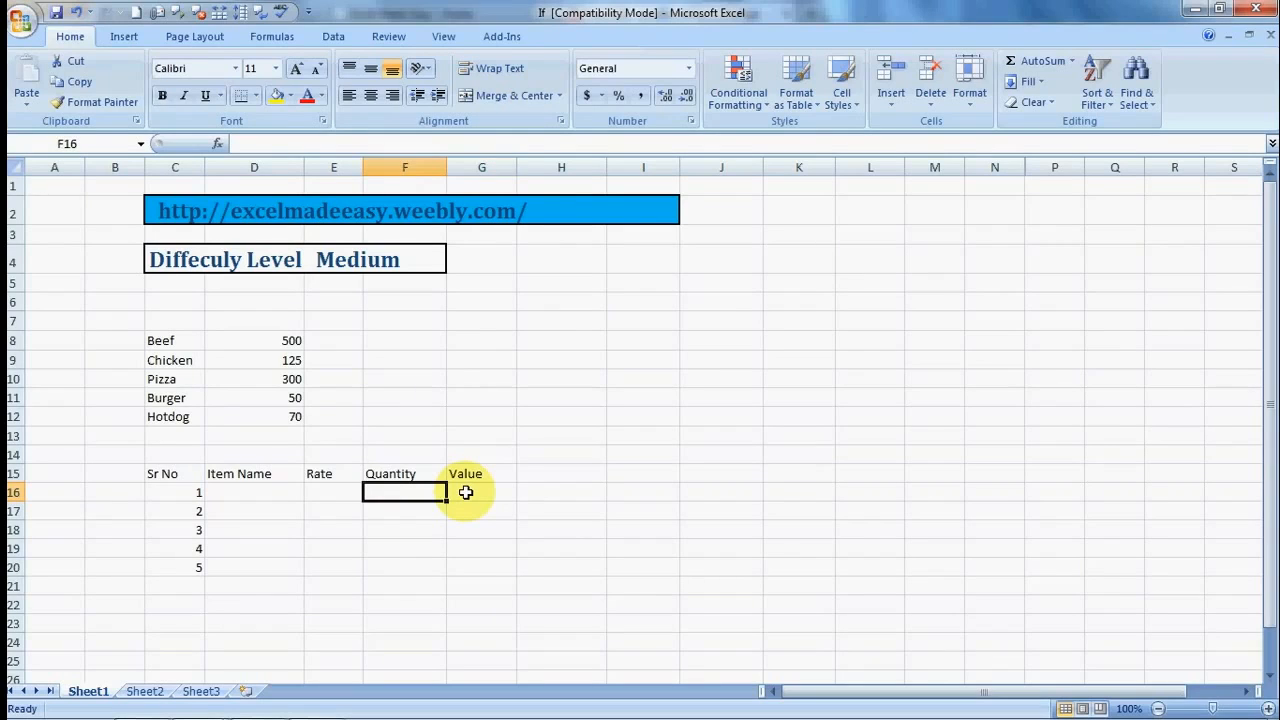
pyautogui.press('Left')
pyautogui.press('Left')
pyautogui.press('Left')
pyautogui.press('Up')
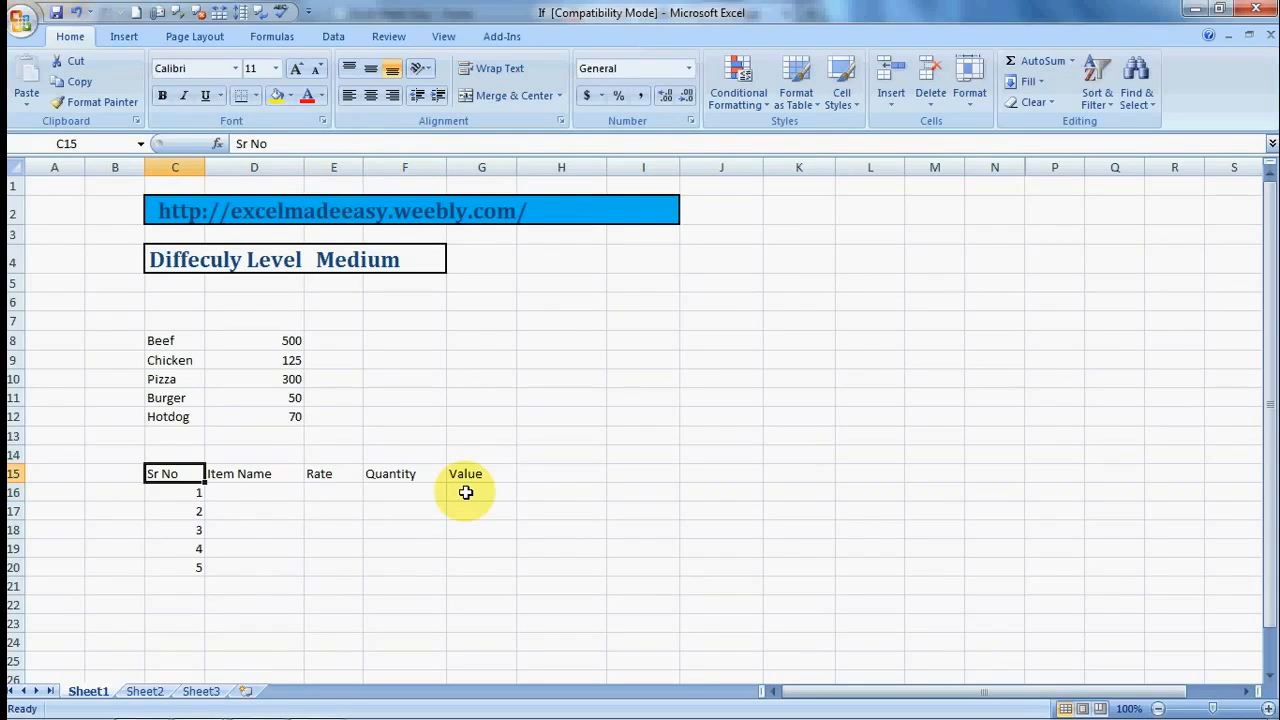
pyautogui.hotkey('shift', 'Right')
pyautogui.hotkey('shift', 'Right')
pyautogui.hotkey('shift', 'Right')
pyautogui.hotkey('shift', 'Right')
pyautogui.hotkey('shift', 'Down')
pyautogui.hotkey('shift', 'Down')
pyautogui.hotkey('shift', 'Down')
pyautogui.hotkey('shift', 'Down')
pyautogui.hotkey('shift', 'Down')
pyautogui.hotkey('shift', 'Down')
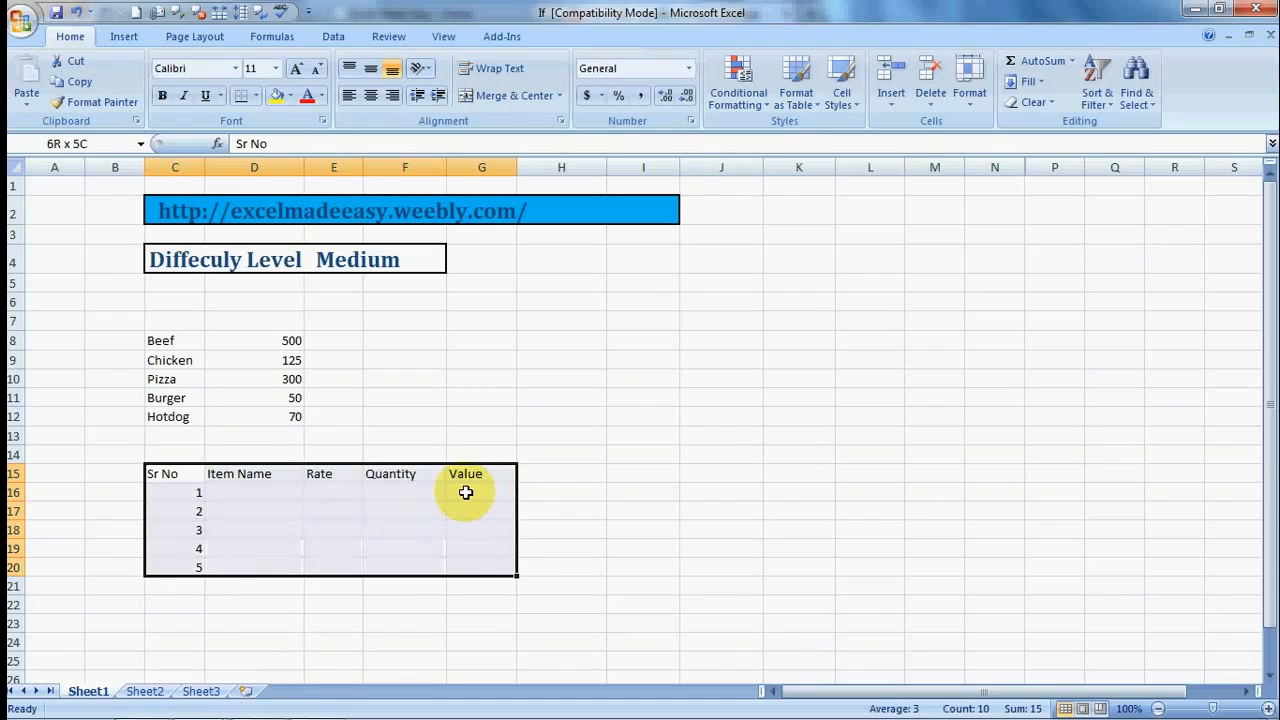
pyautogui.hotkey('shift', 'Up')
pyautogui.press('alt')
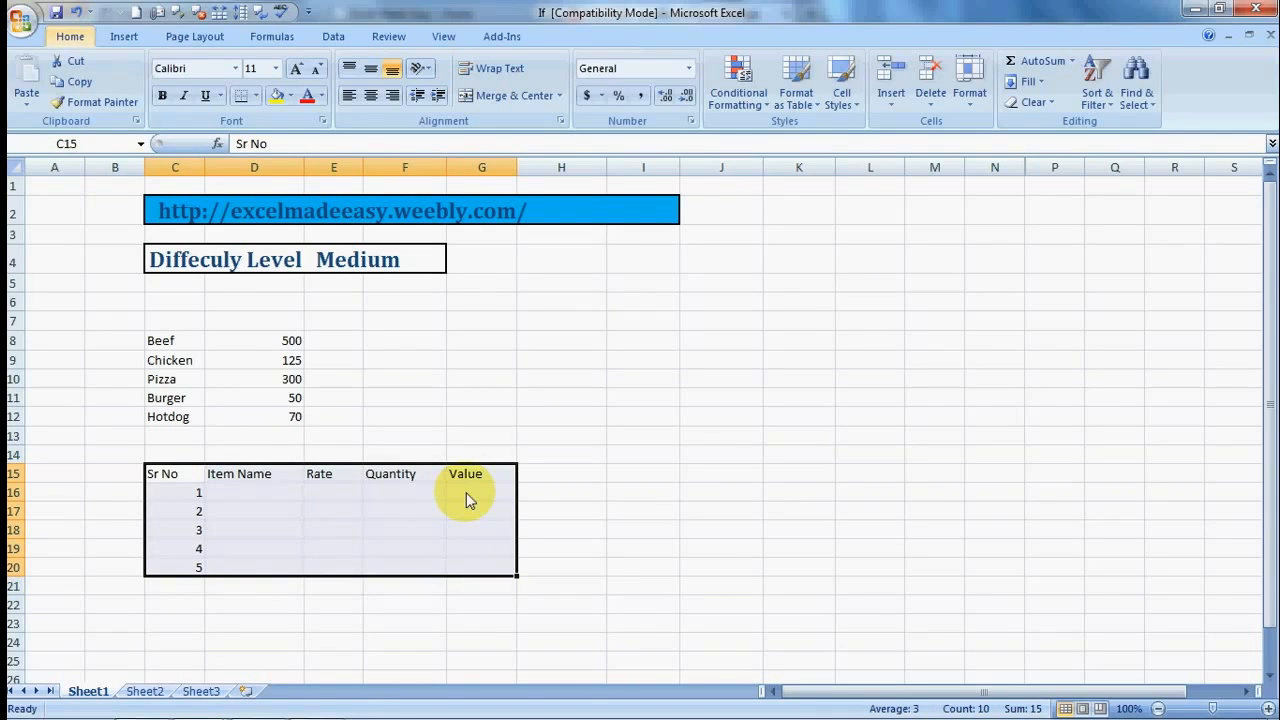
pyautogui.press('h')
pyautogui.press('b')
pyautogui.press('a')
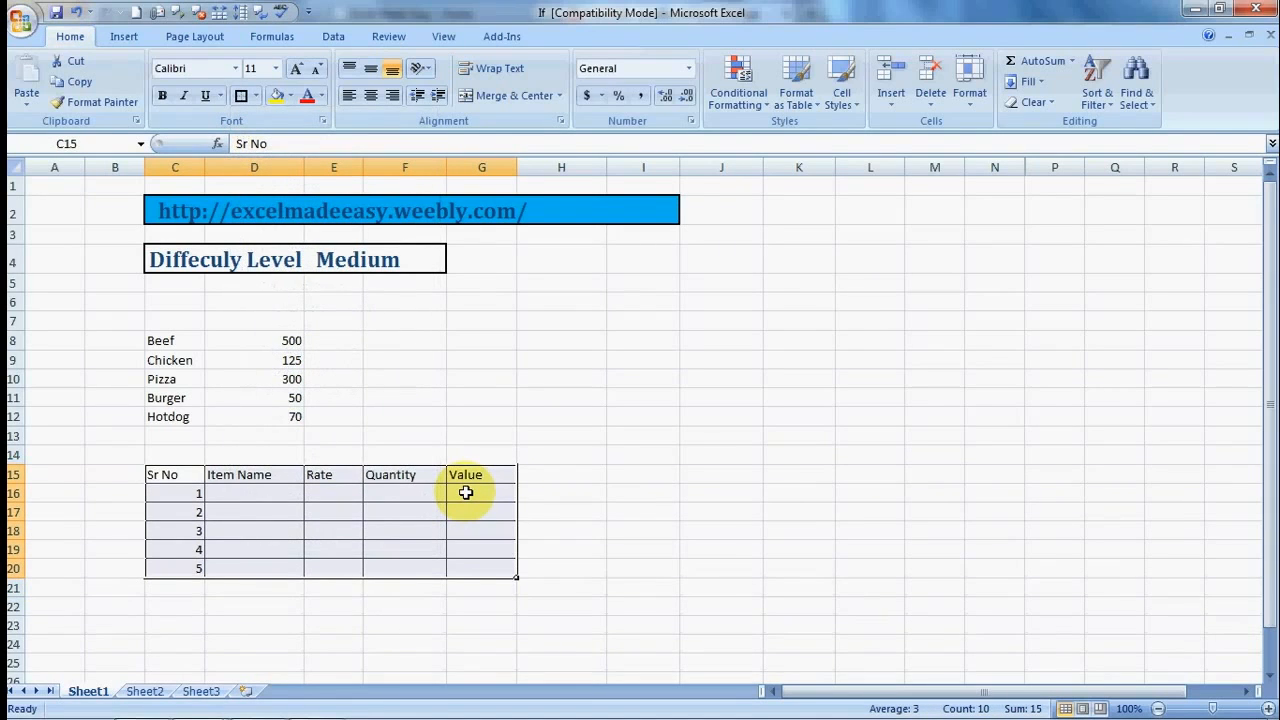
# Step: Center the contents of the order table in C15:G20 and deselect the table
pyautogui.press('alt')
pyautogui.press('h')
pyautogui.press('a')
pyautogui.press('c')
pyautogui.press('Right')
pyautogui.press('Right')
pyautogui.press('Right')
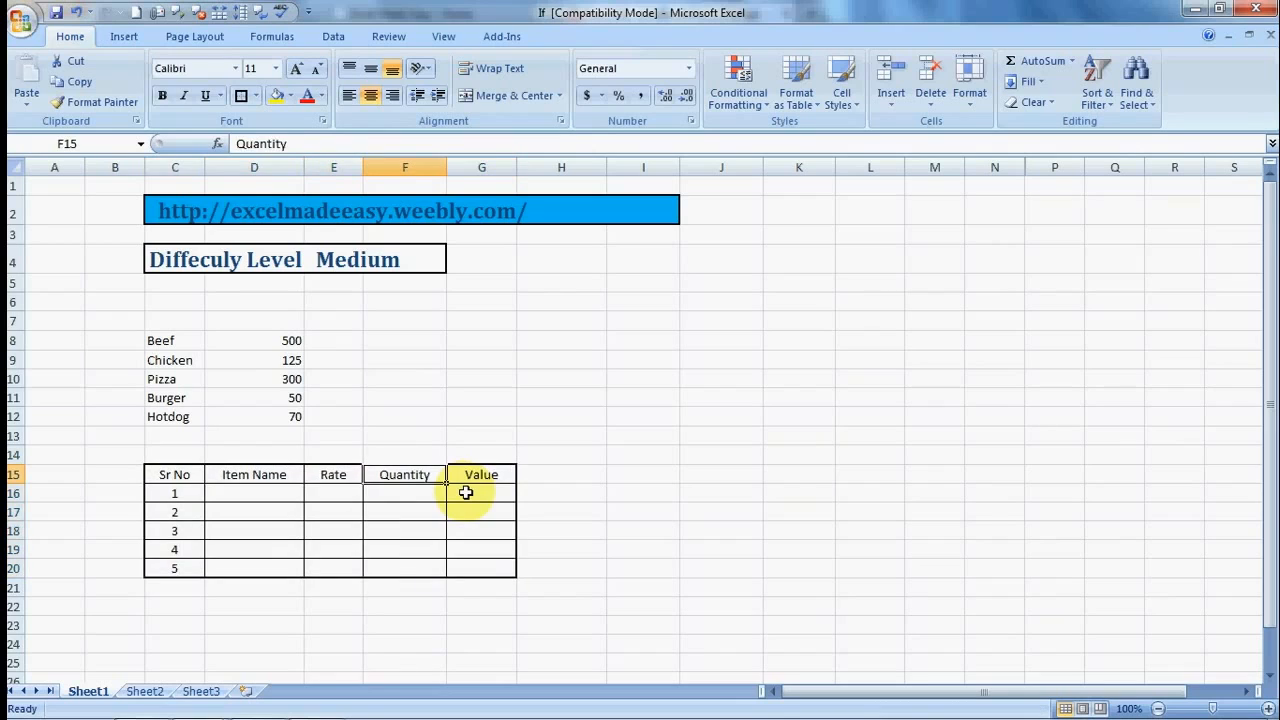
pyautogui.press('Down')
pyautogui.press('Down')
pyautogui.press('Down')
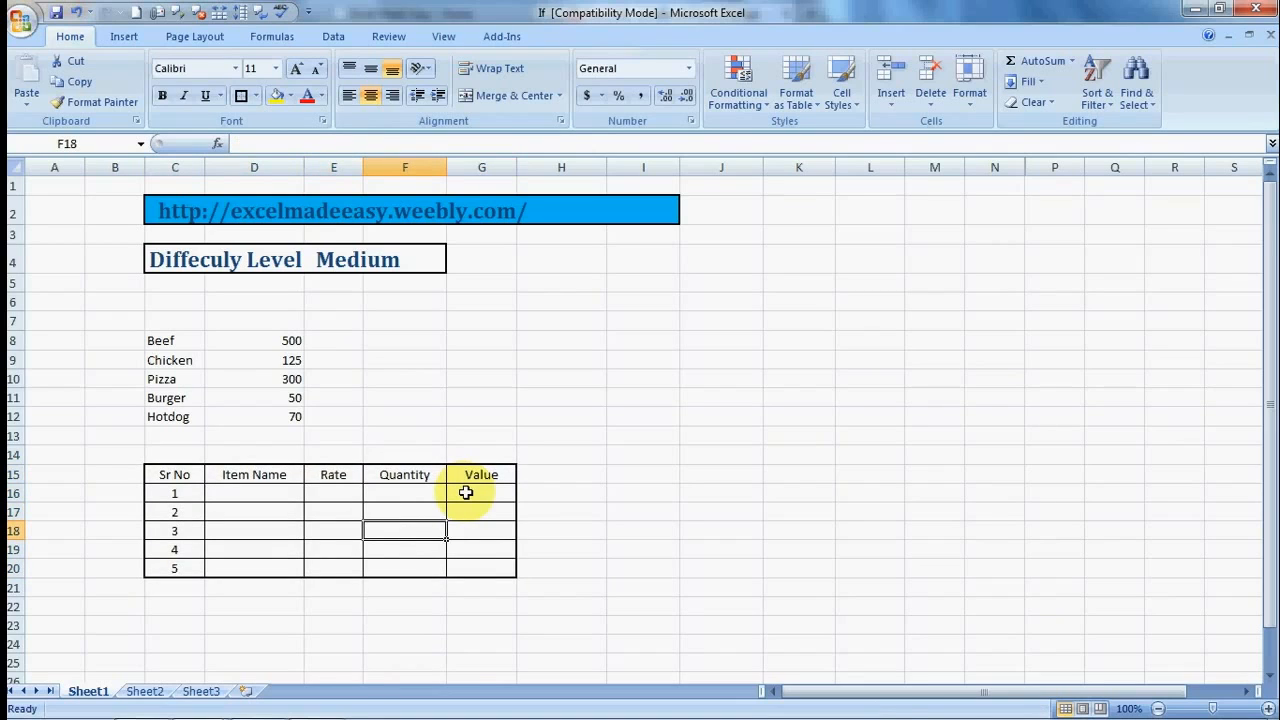
pyautogui.click(300, 586)
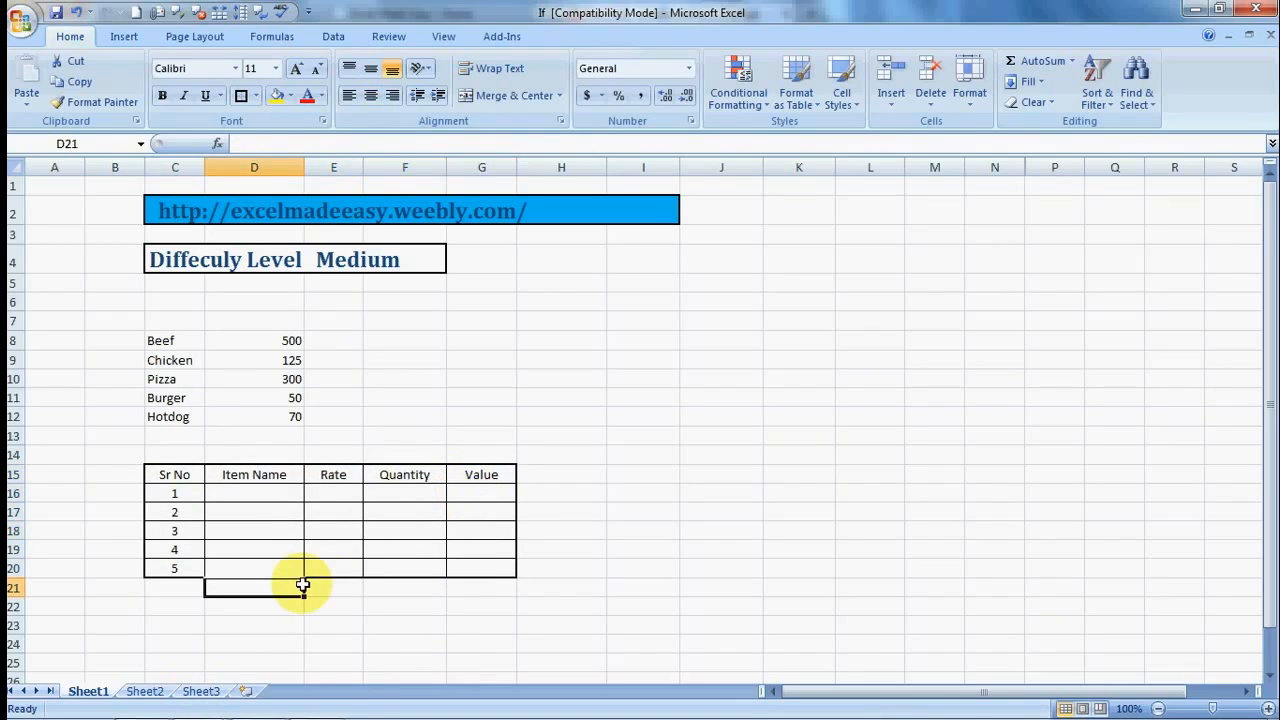
# Step: Enter beef as the first item name in D16
pyautogui.click(253, 492)
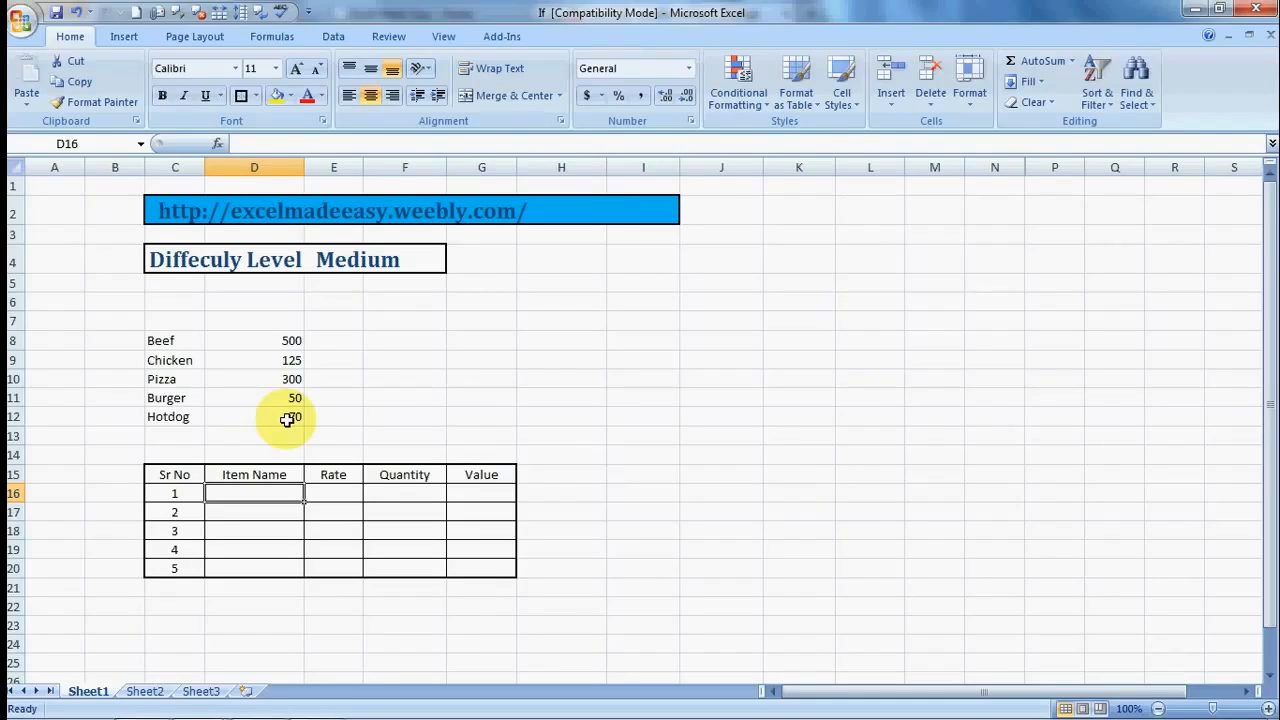
pyautogui.write('beef')
pyautogui.press('Tab')
pyautogui.press('Left')
pyautogui.press('Right')
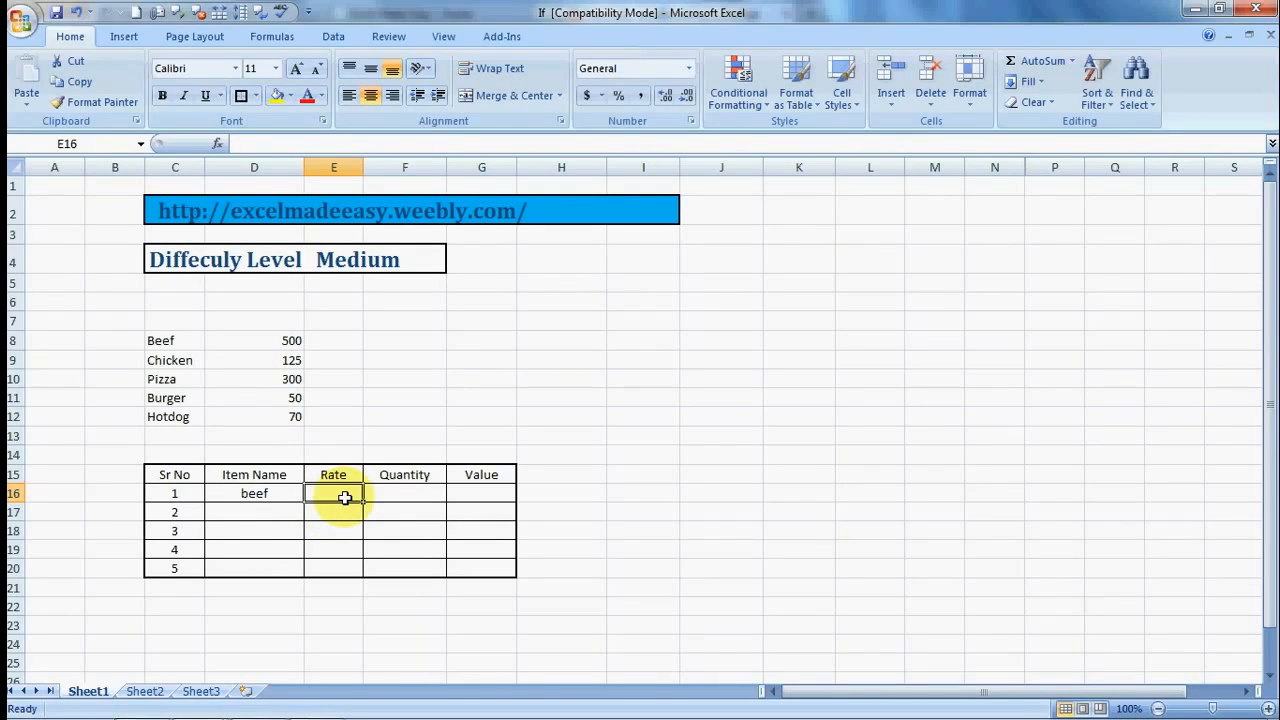
# Step: Start an IF formula in the Rate cell E16 with the logical test D16=C8
pyautogui.write('=if')
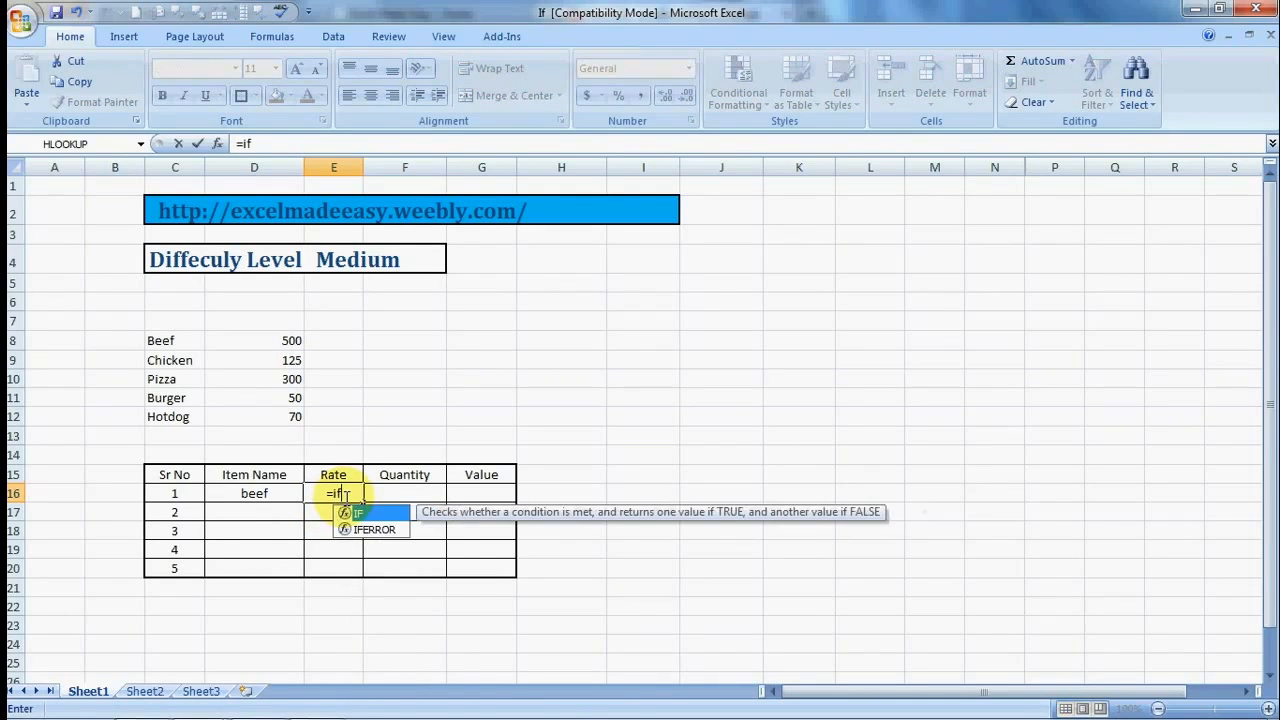
pyautogui.write('(')
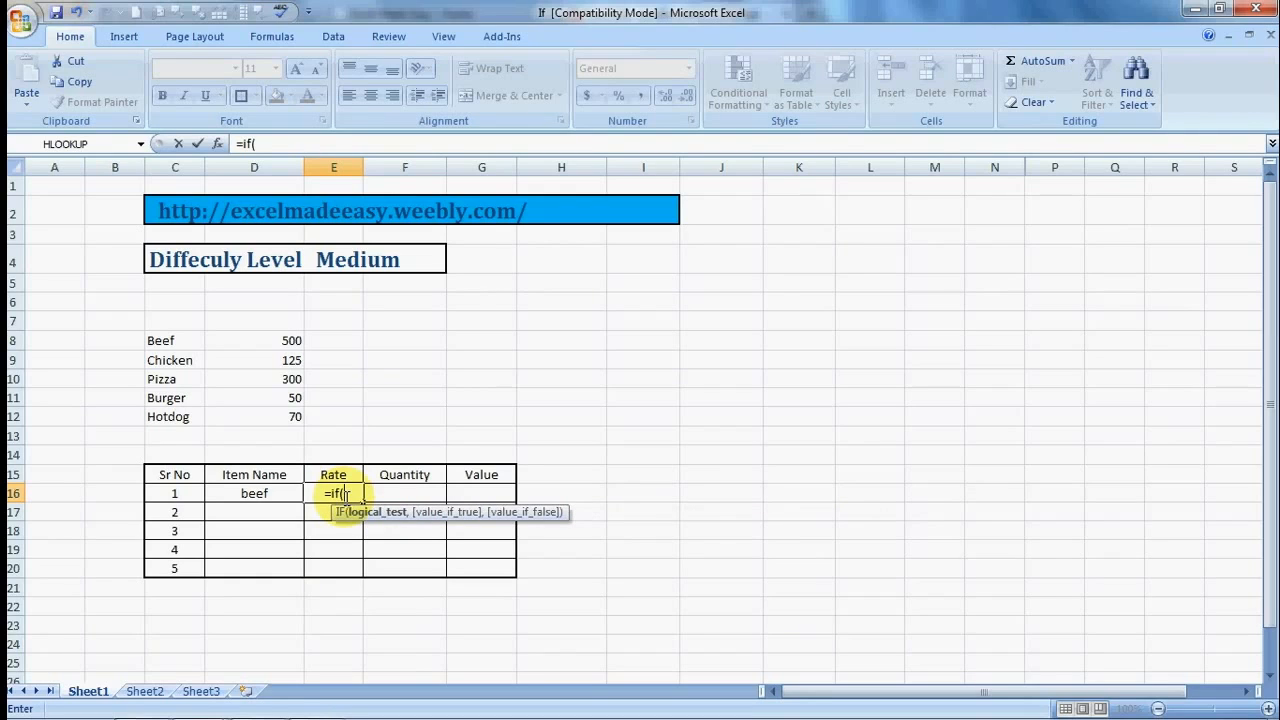
pyautogui.press('Left')
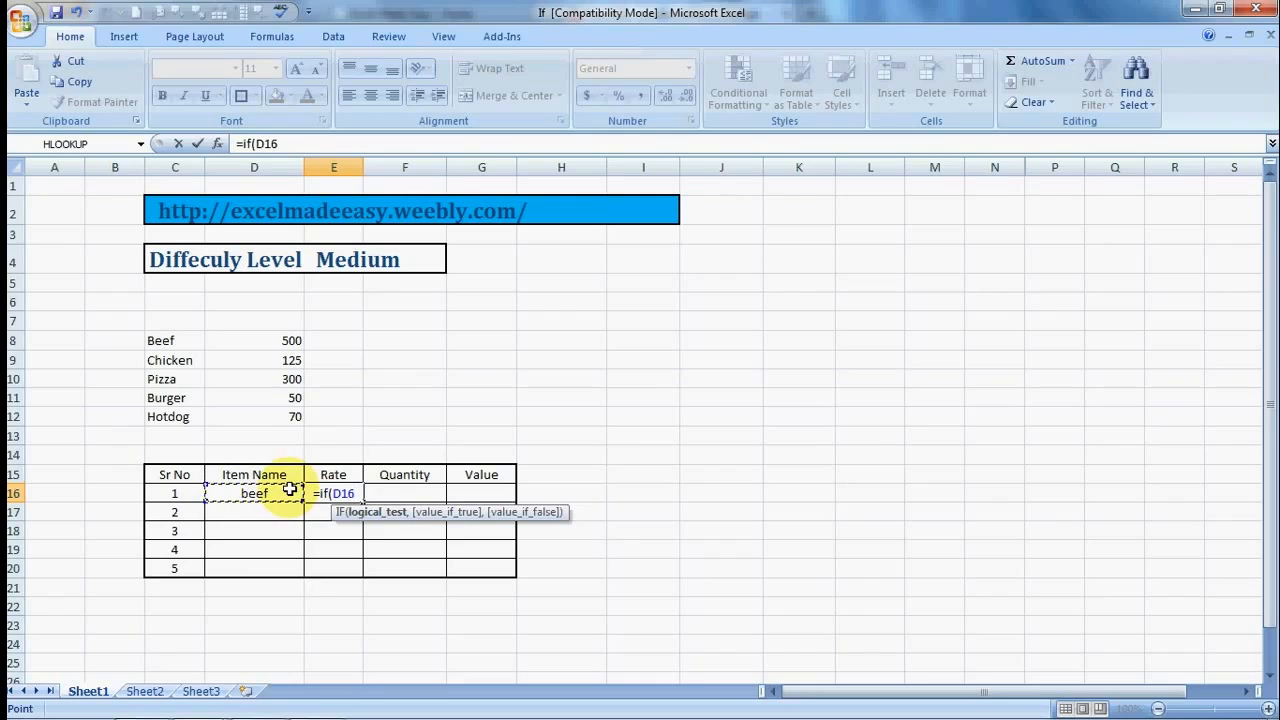
pyautogui.write('=')
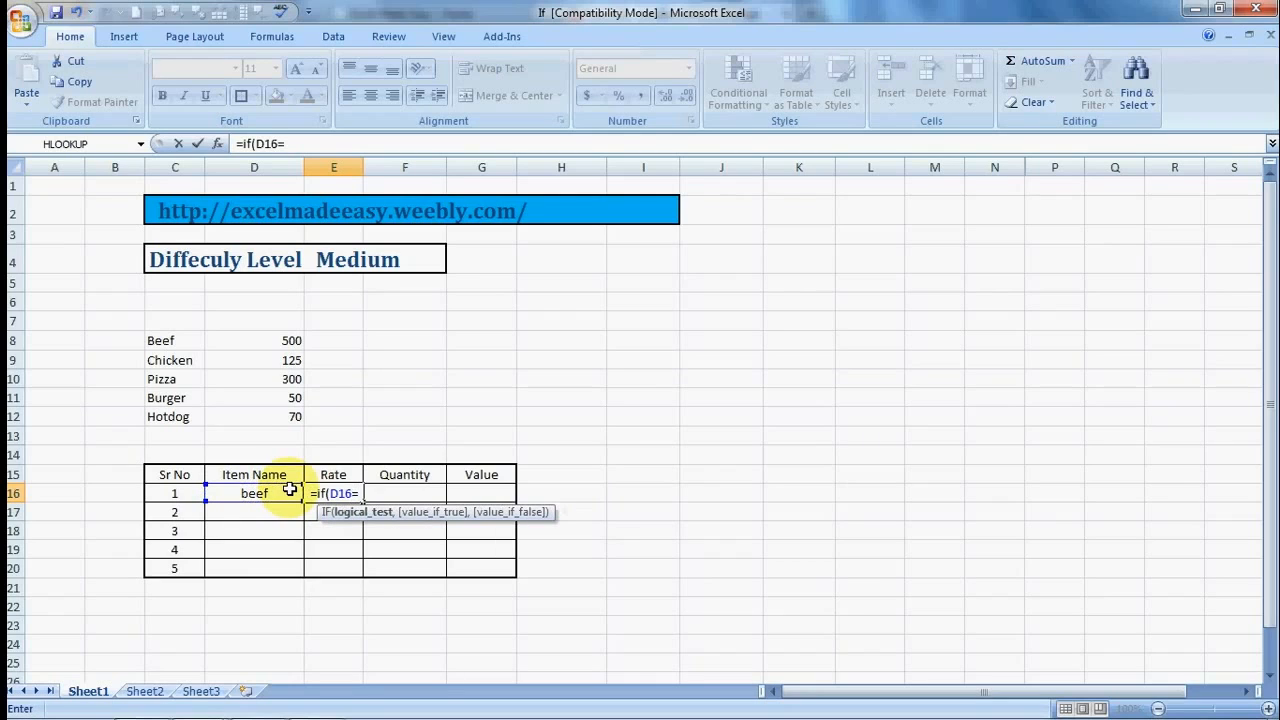
pyautogui.click(160, 340)
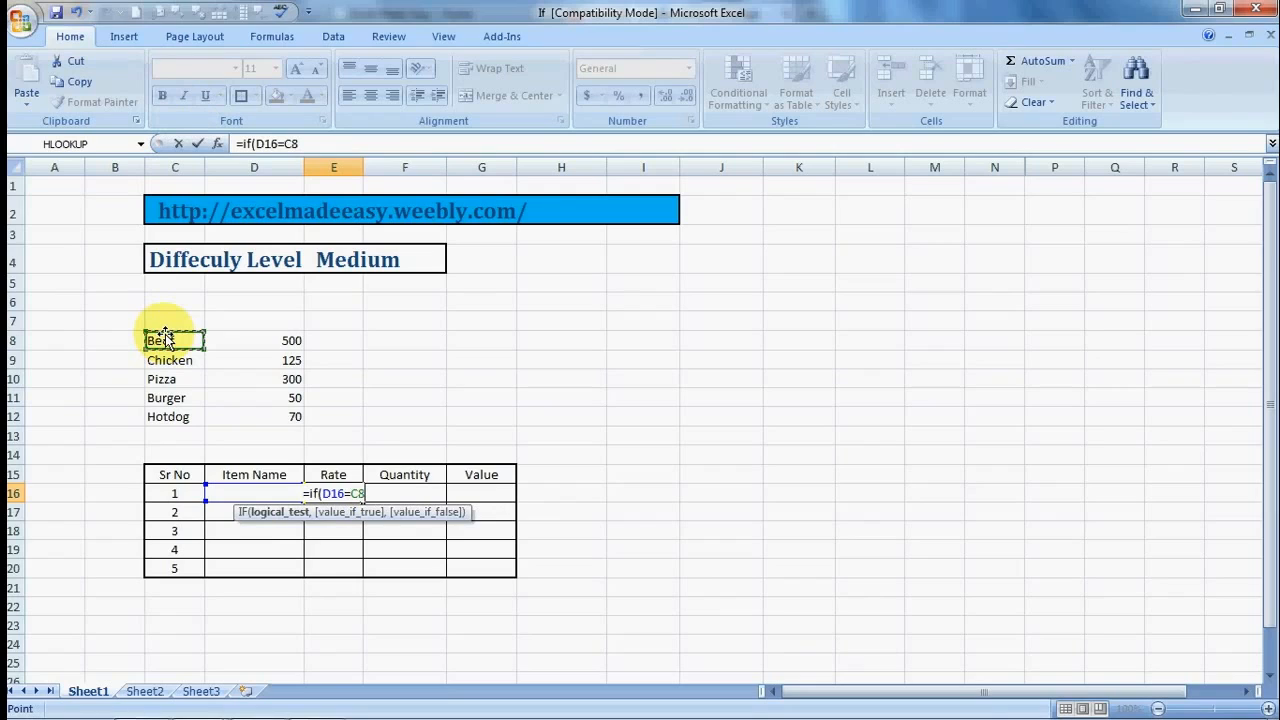
# Step: Add +D8 as the value if true and complete the IF formula in E16
pyautogui.write(',+')
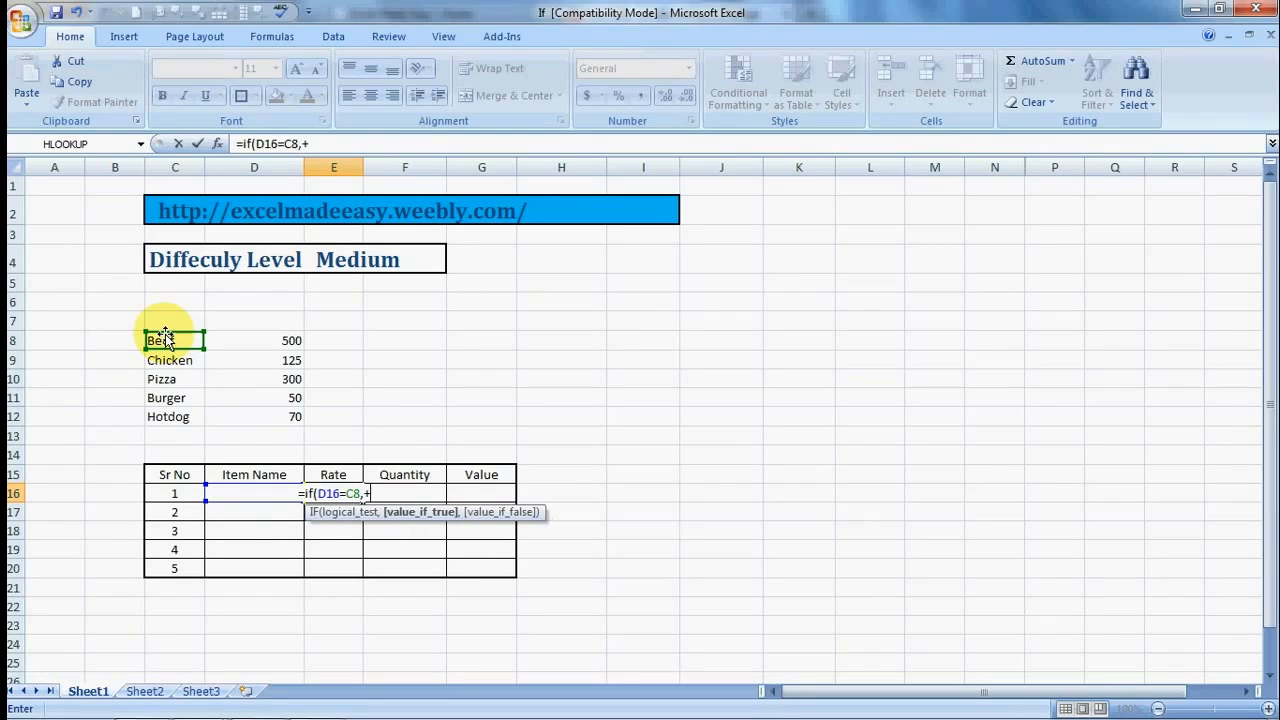
pyautogui.click(285, 341)
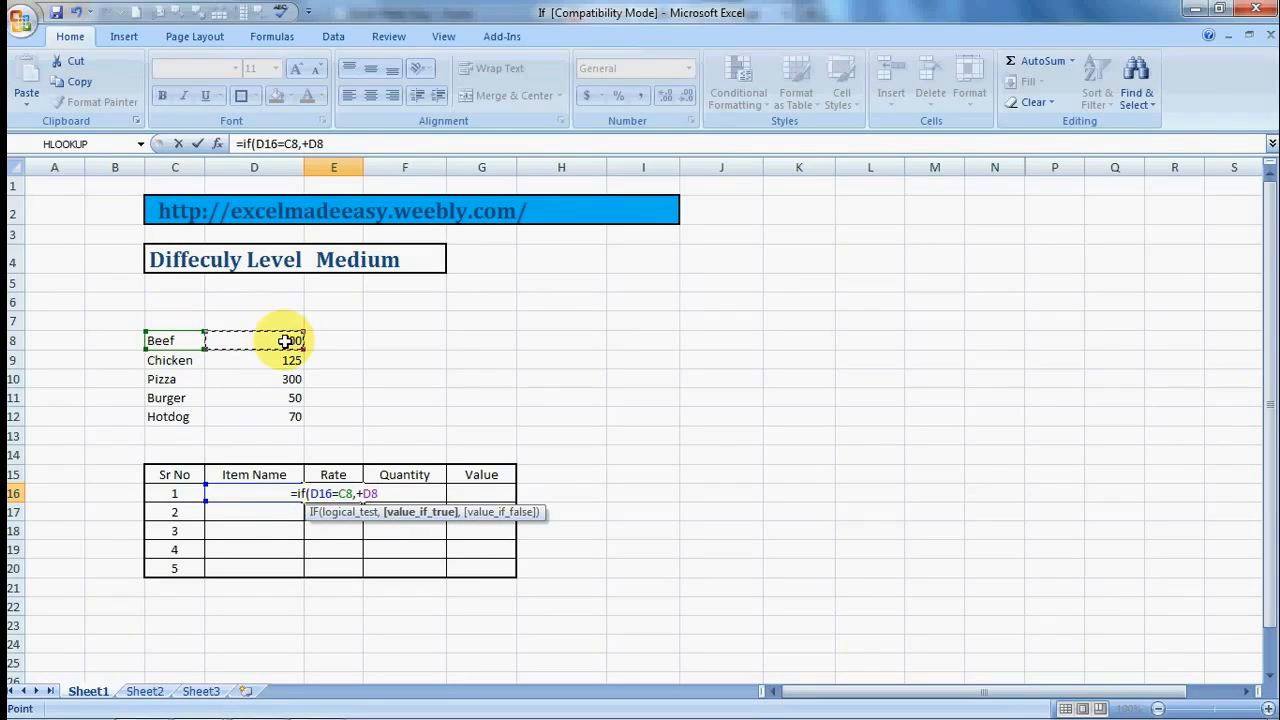
pyautogui.write(')')
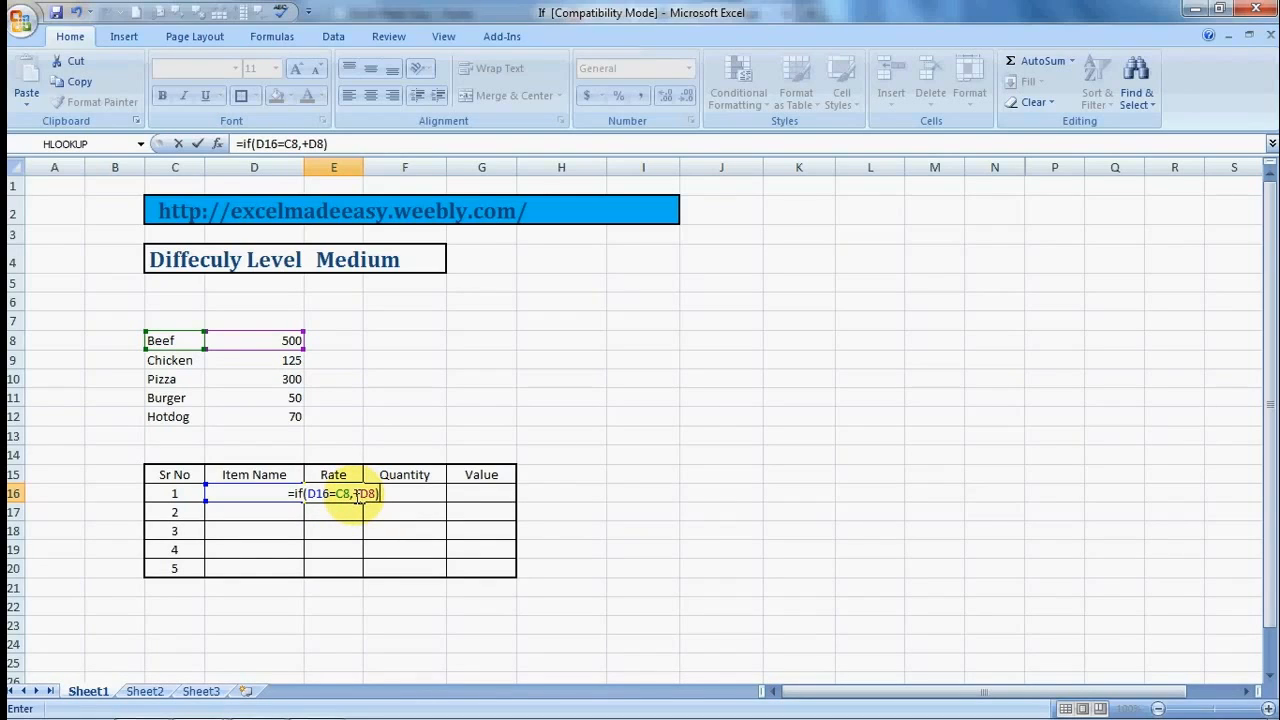
pyautogui.click(354, 494)
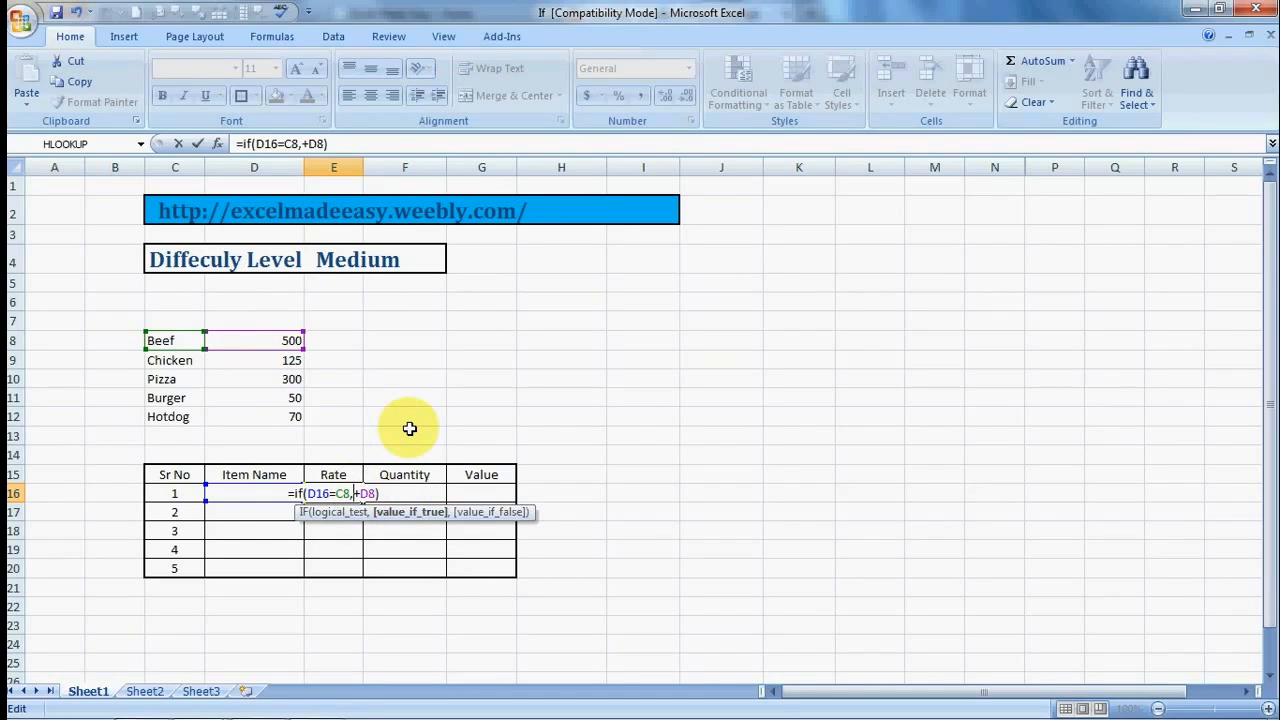
pyautogui.press('Return')
pyautogui.press('Up')
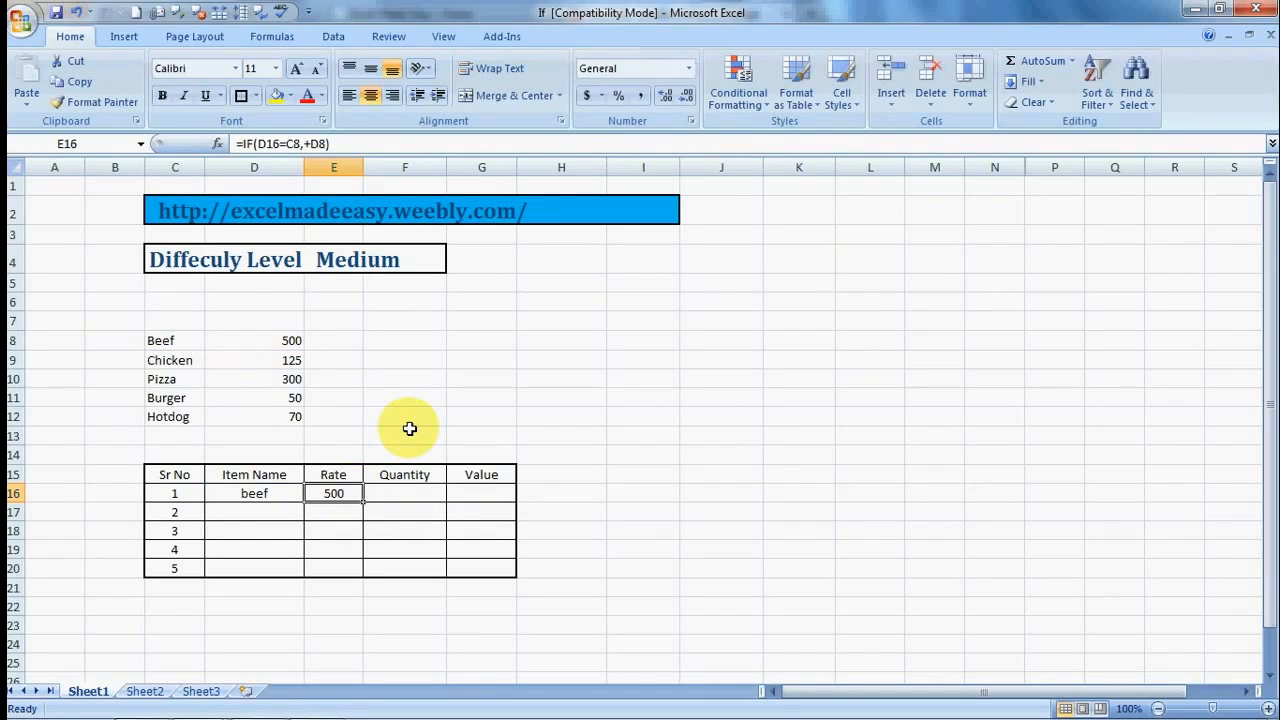
# Step: Change the item name in D16 to chicken to test the IF formula in E16
pyautogui.press('Left')
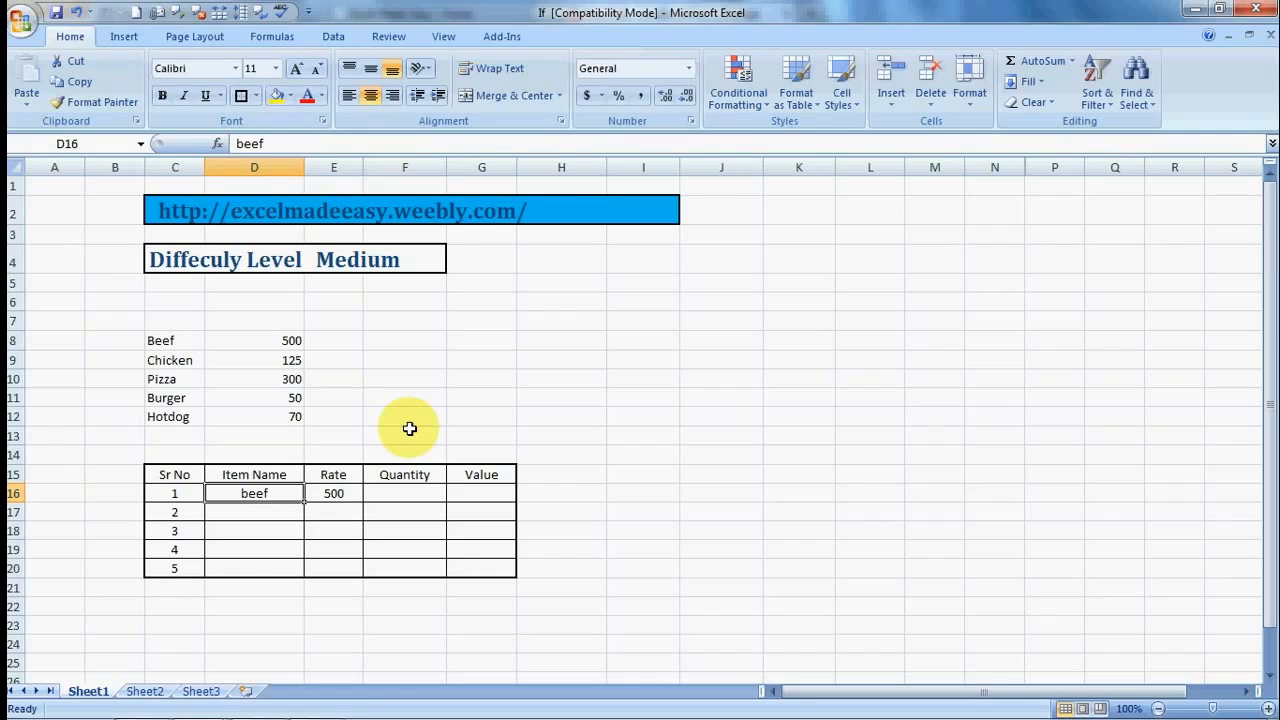
pyautogui.write('chick')
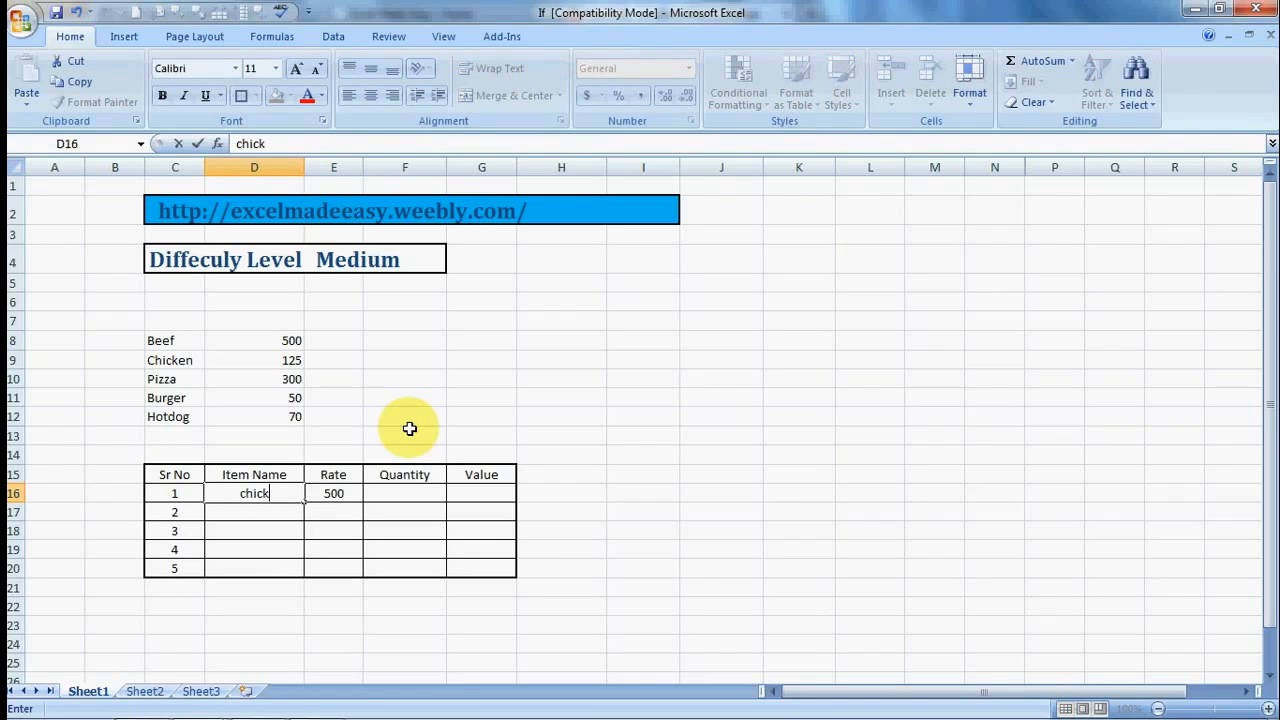
pyautogui.write('en')
pyautogui.press('Return')
pyautogui.press('Up')
pyautogui.press('Right')
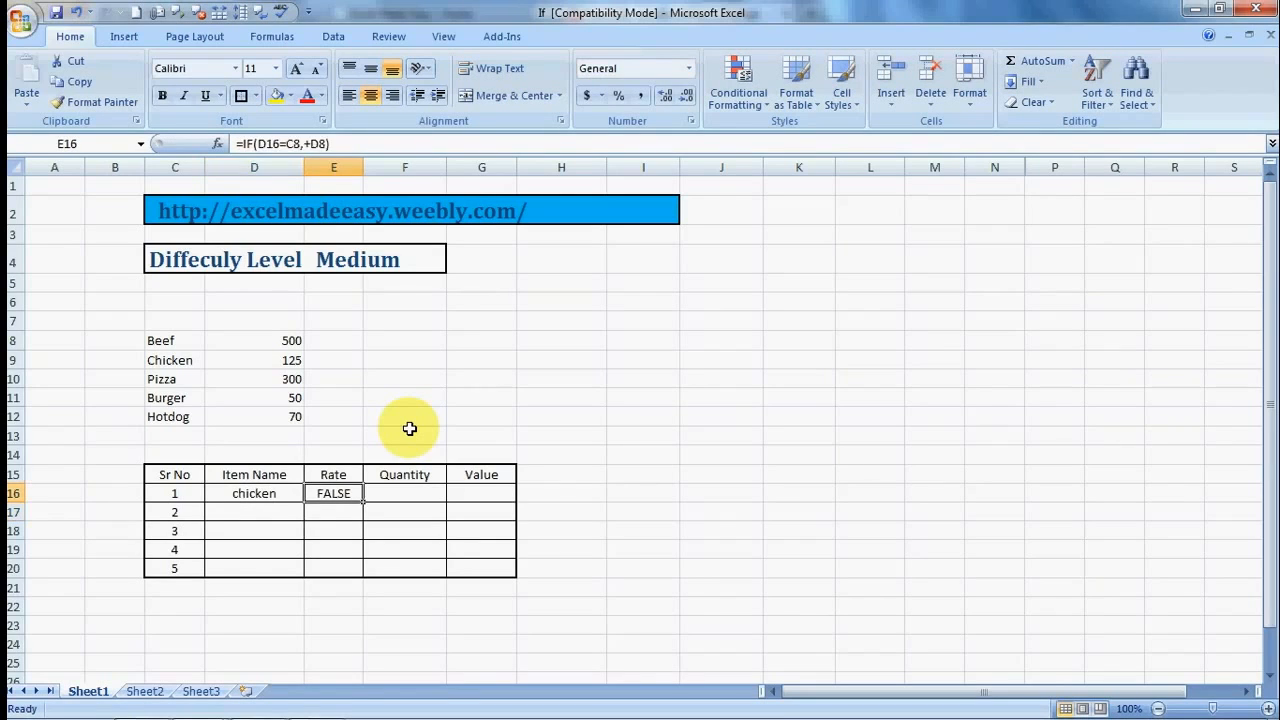
# Step: Set the item name in D16 back to beef
pyautogui.press('Left')
pyautogui.write('be')
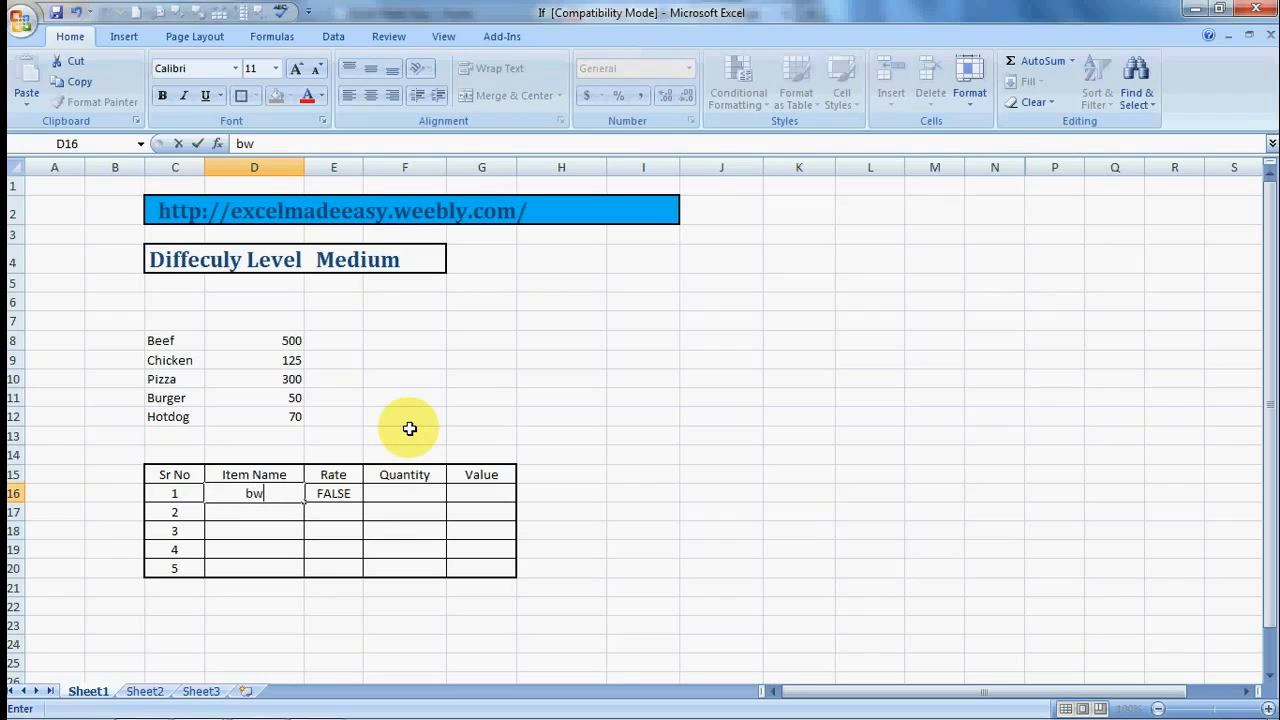
pyautogui.write('ed')
pyautogui.press('Return')
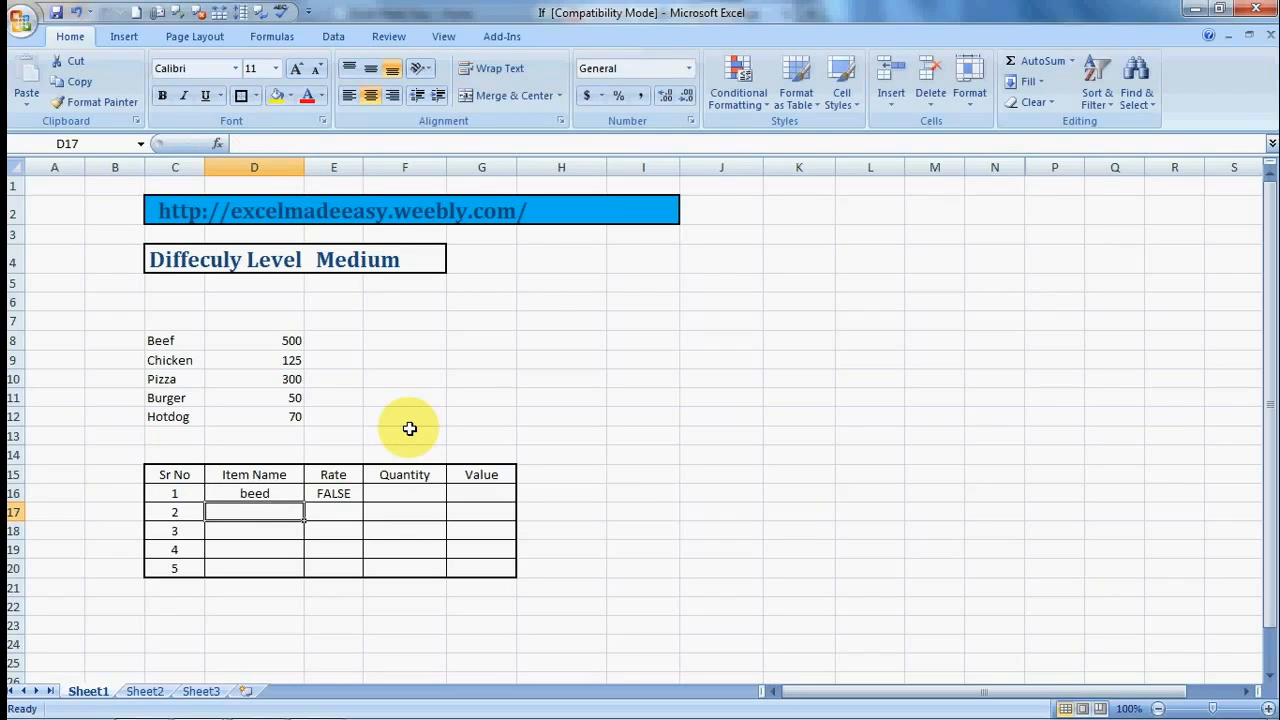
pyautogui.press('Up')
pyautogui.write('beef')
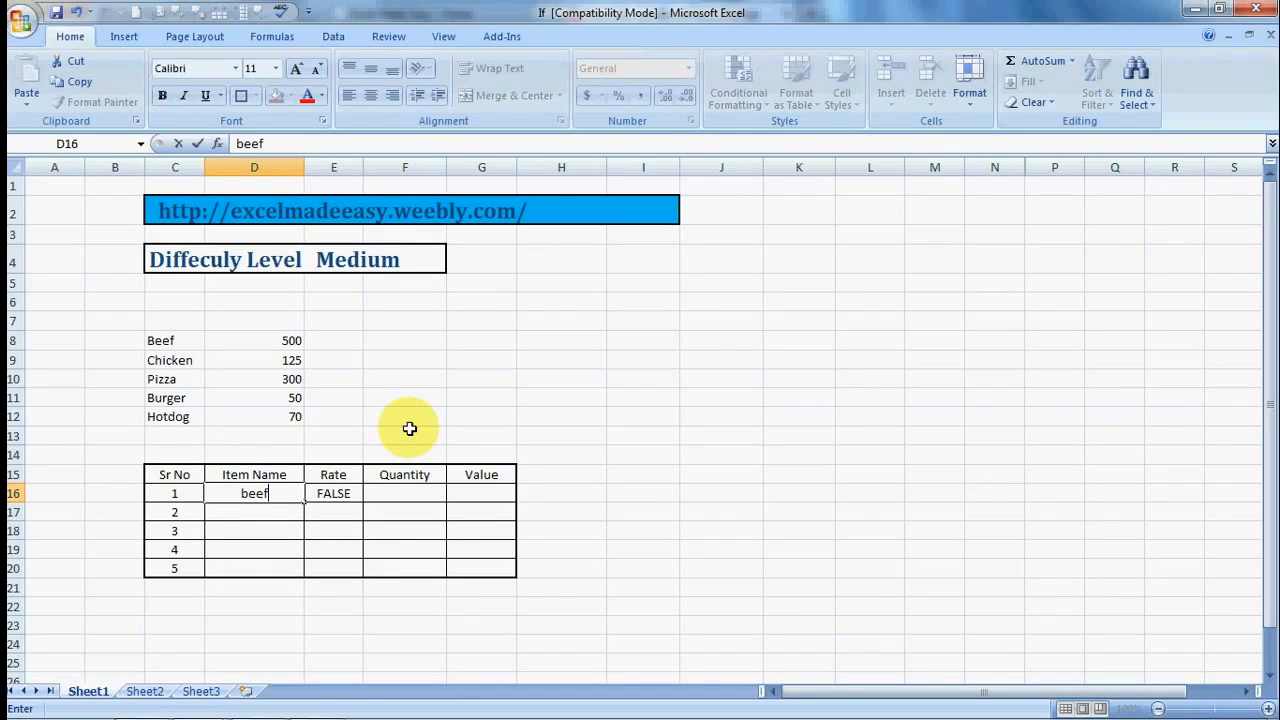
pyautogui.press('Tab')
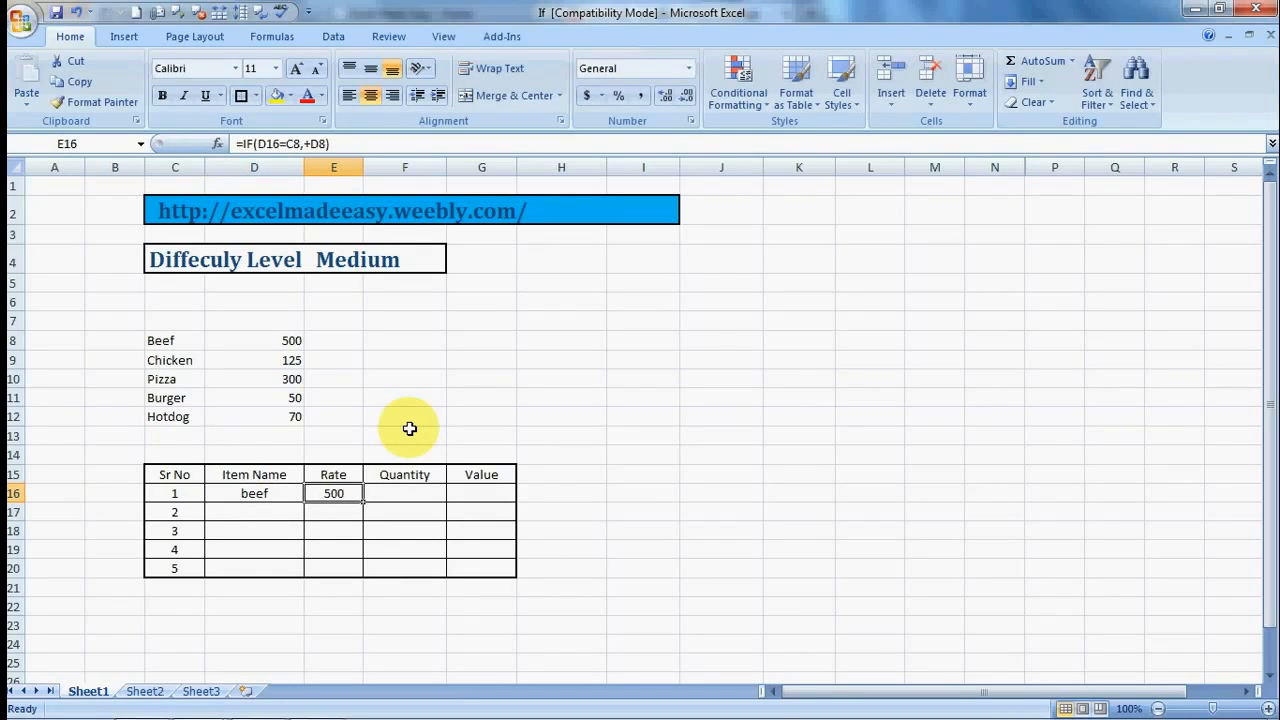
# Step: Copy the IF formula from E16 into the remaining Rate cells E17:E20
pyautogui.press('Down')
pyautogui.press('Up')
pyautogui.hotkey('ctrl', 'c')
pyautogui.press('Down')
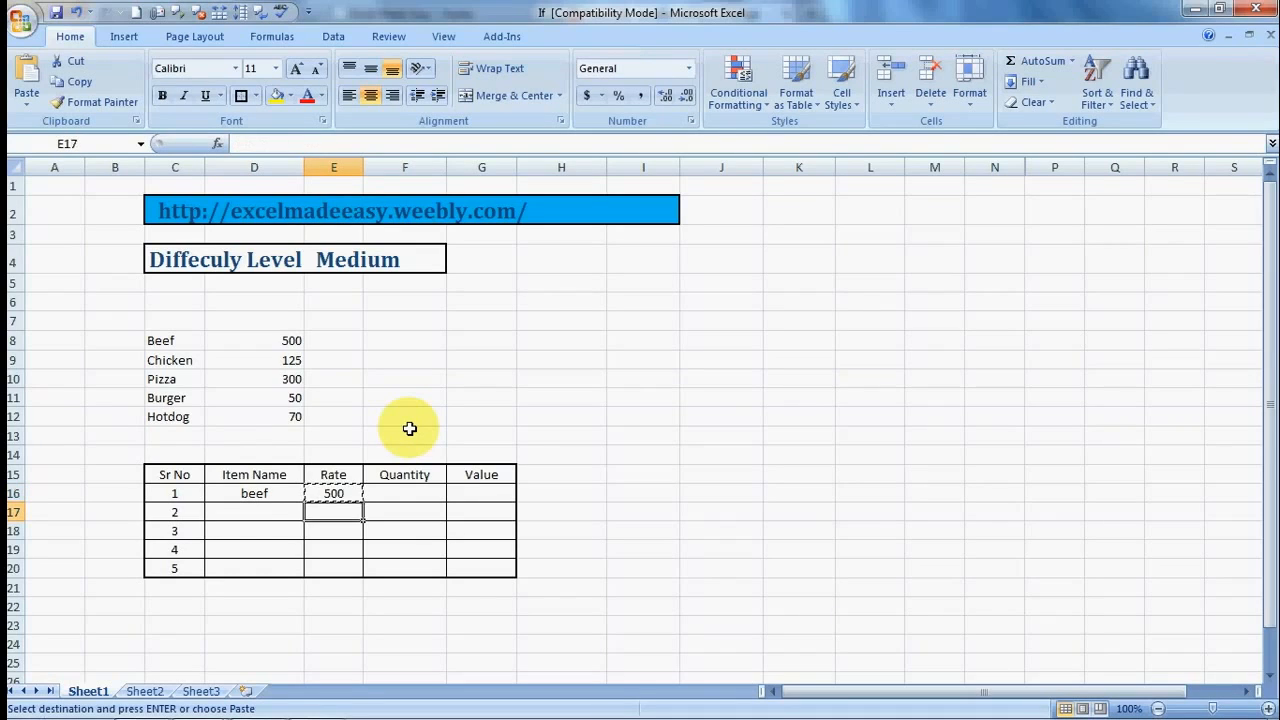
pyautogui.hotkey('shift', 'Down')
pyautogui.hotkey('shift', 'Down')
pyautogui.hotkey('shift', 'Down')
pyautogui.hotkey('ctrl', 'v')
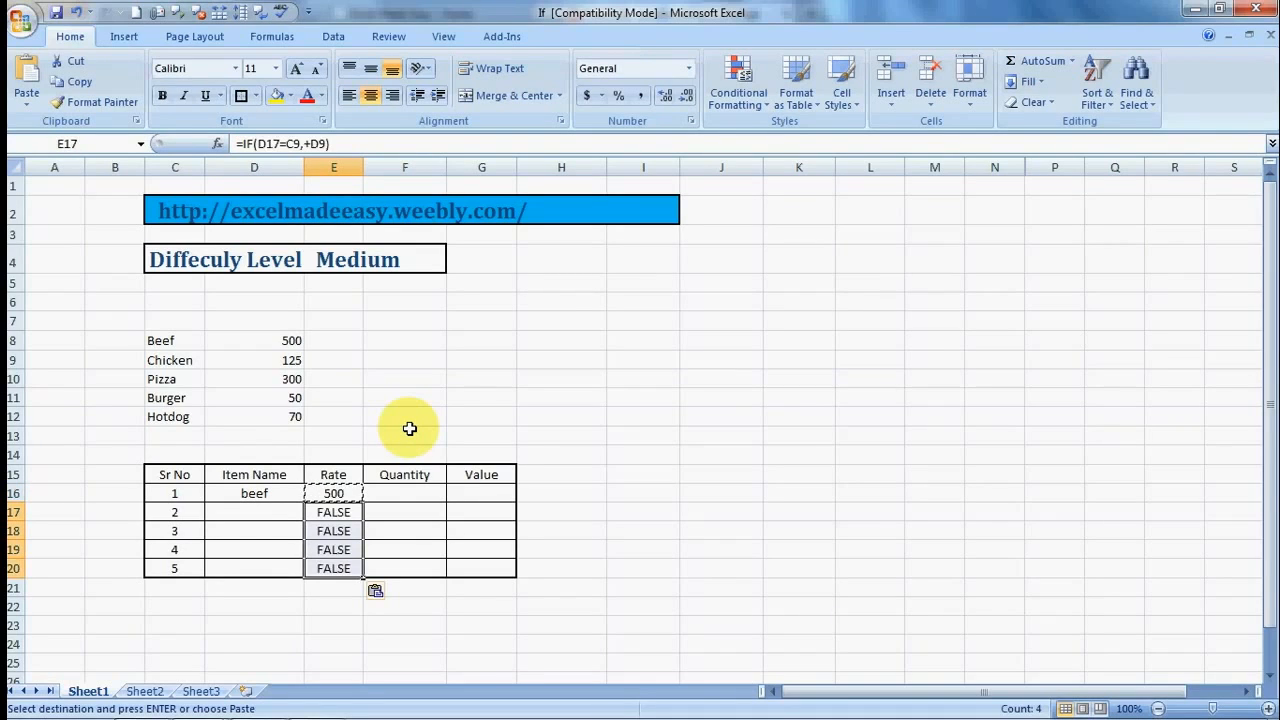
# Step: Enter beef as the second item name in D17 and select the copied formula in E17
pyautogui.press('Down')
pyautogui.press('Up')
pyautogui.press('Left')
pyautogui.write('b')
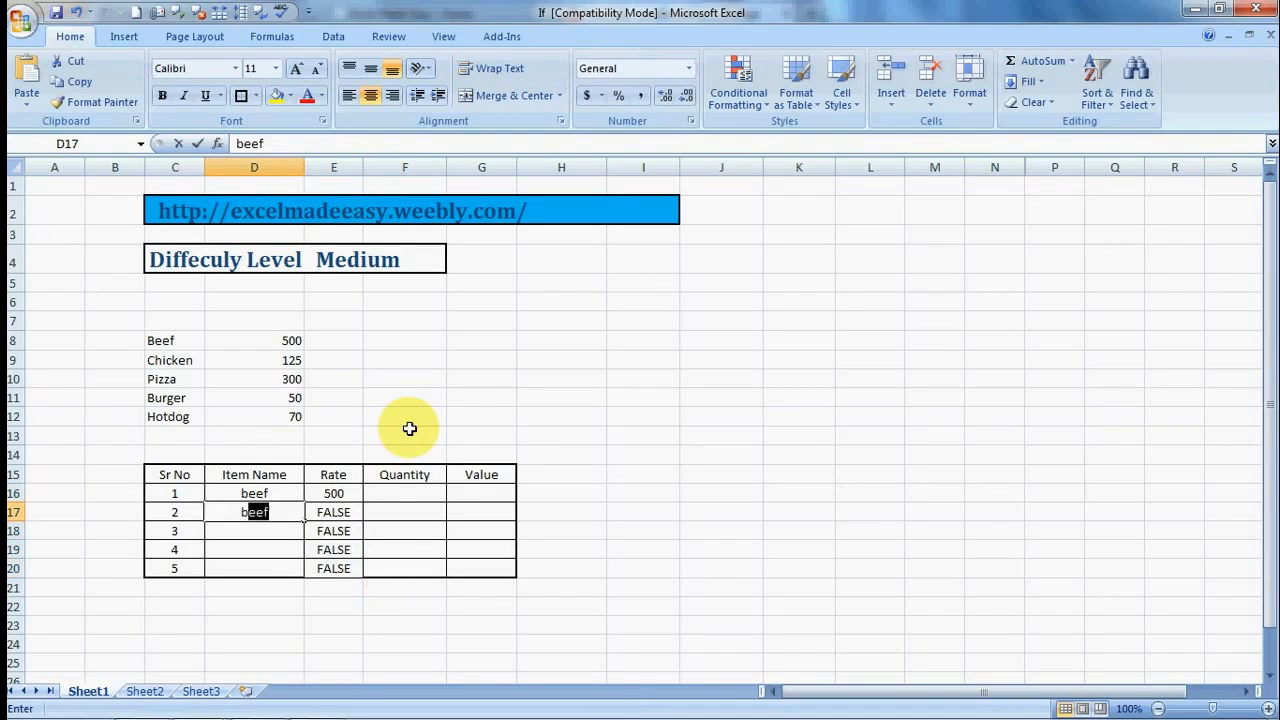
pyautogui.write('eef')
pyautogui.press('Right')
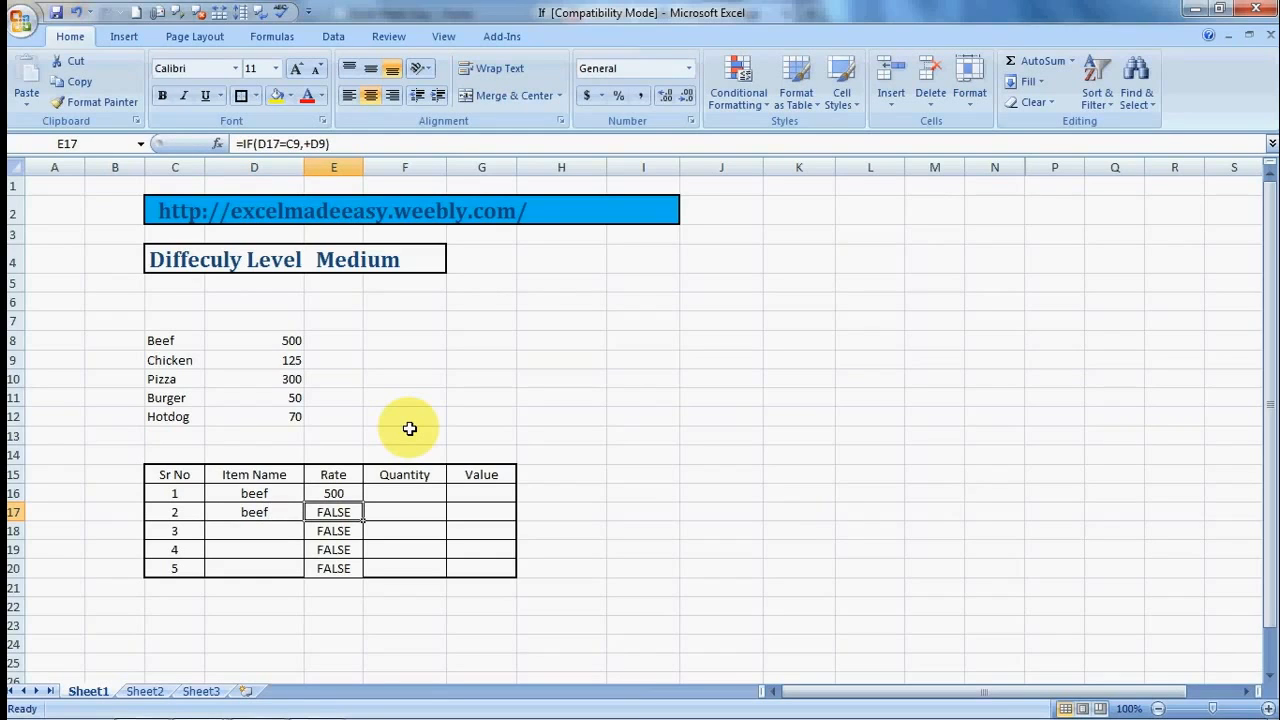
# Step: Enter a quantity of 3 for the first order row in F16
pyautogui.press('Up')
pyautogui.press('Down')
pyautogui.press('Up')
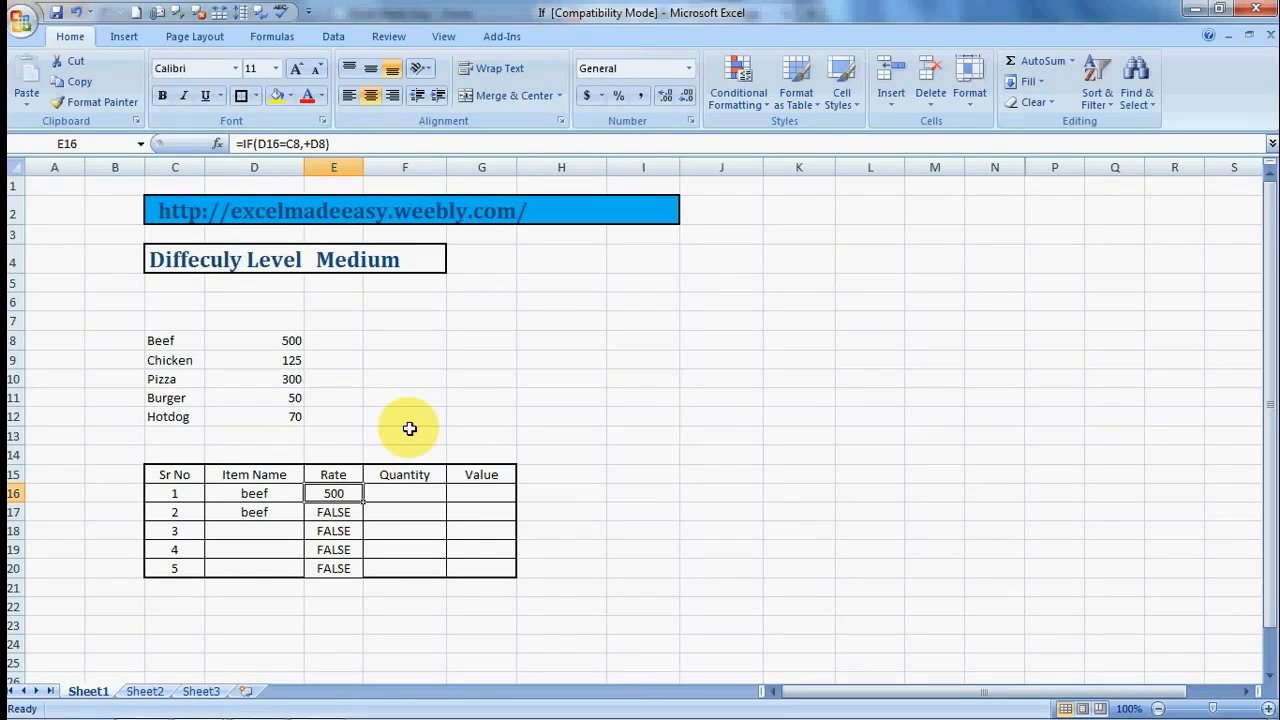
pyautogui.press('Right')
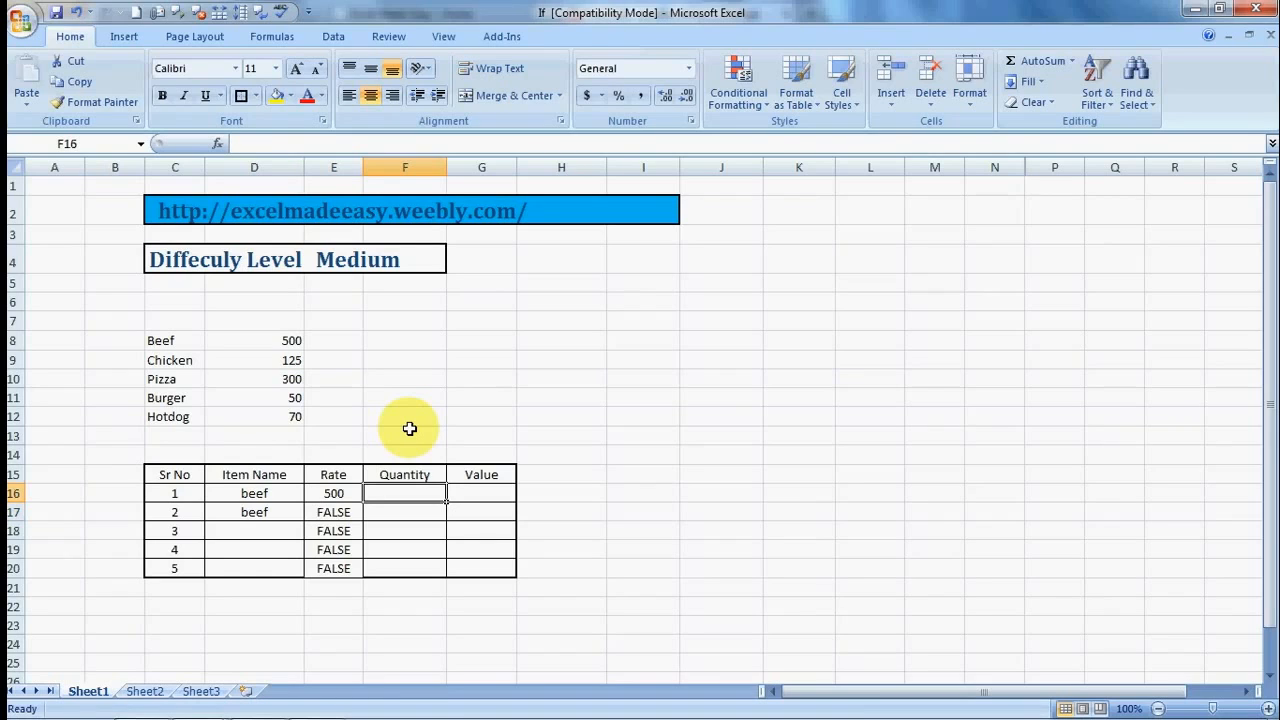
pyautogui.write('3')
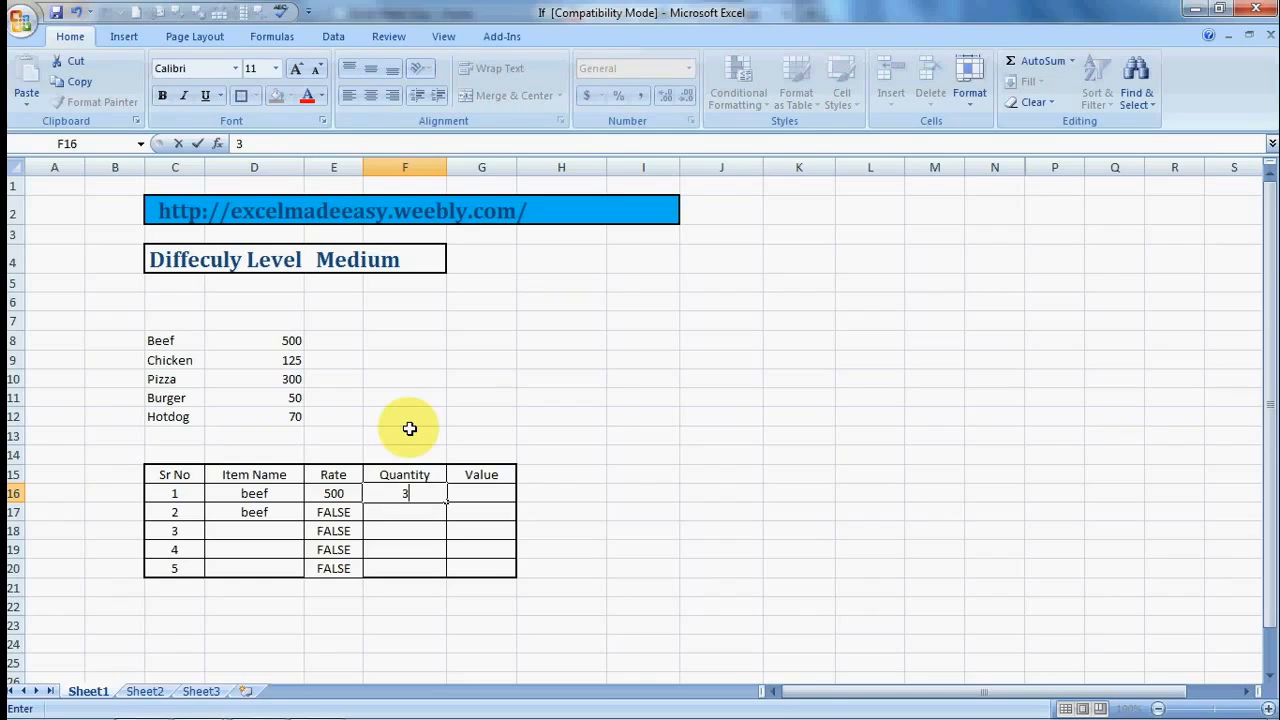
pyautogui.press('Left')
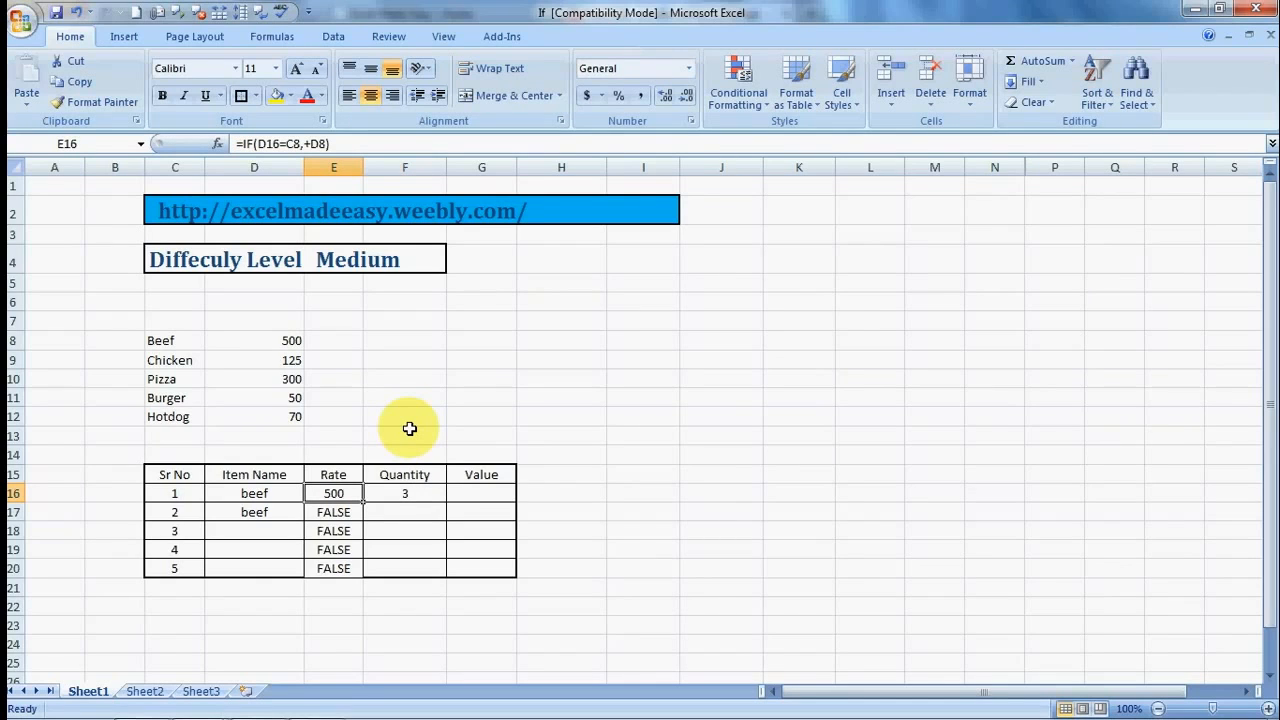
pyautogui.press('Right')
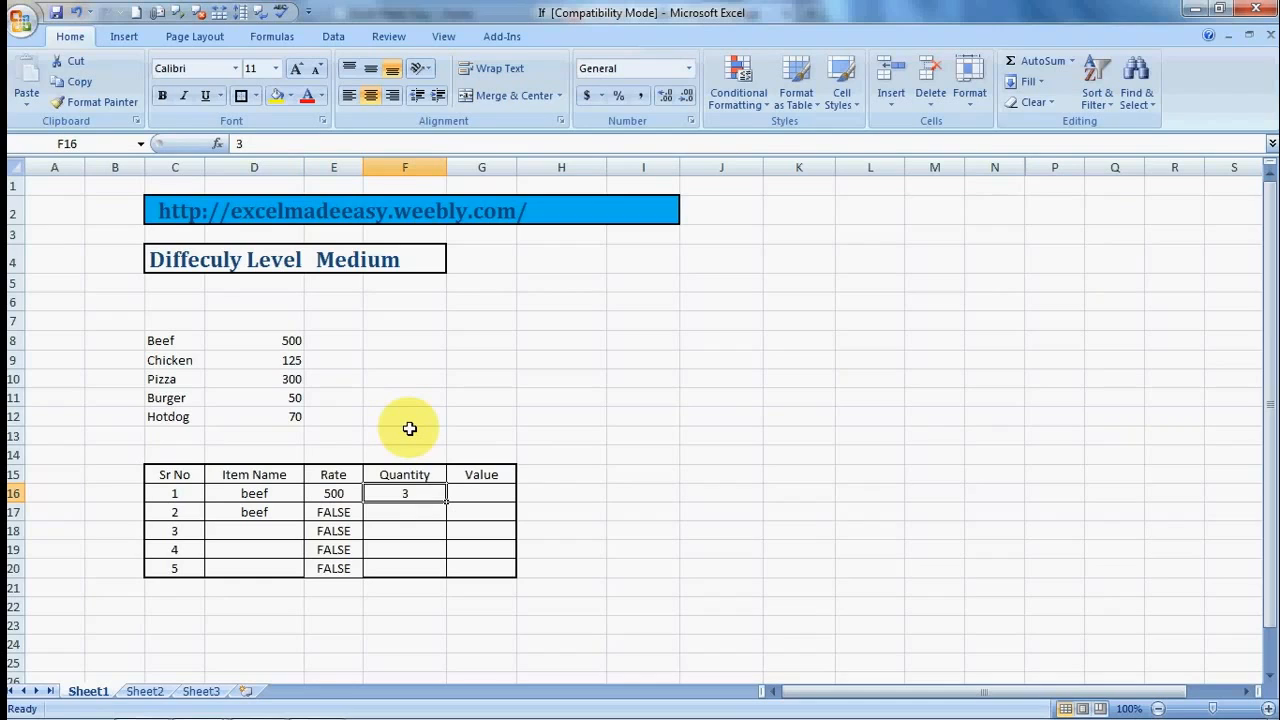
# Step: Calculate the first row's Value in G16 with the formula =E16*F16
pyautogui.press('Right')
pyautogui.write('=')
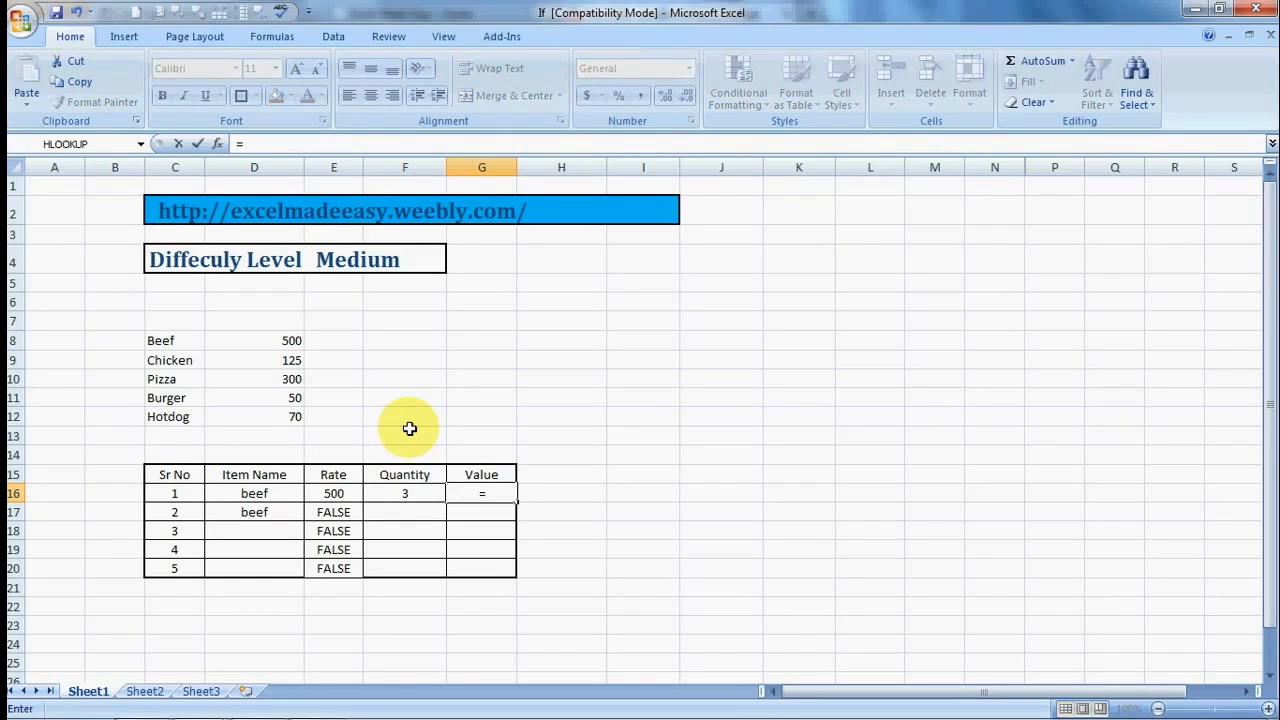
pyautogui.press('Left')
pyautogui.press('Left')
pyautogui.write('*')
pyautogui.press('Left')
pyautogui.press('Return')
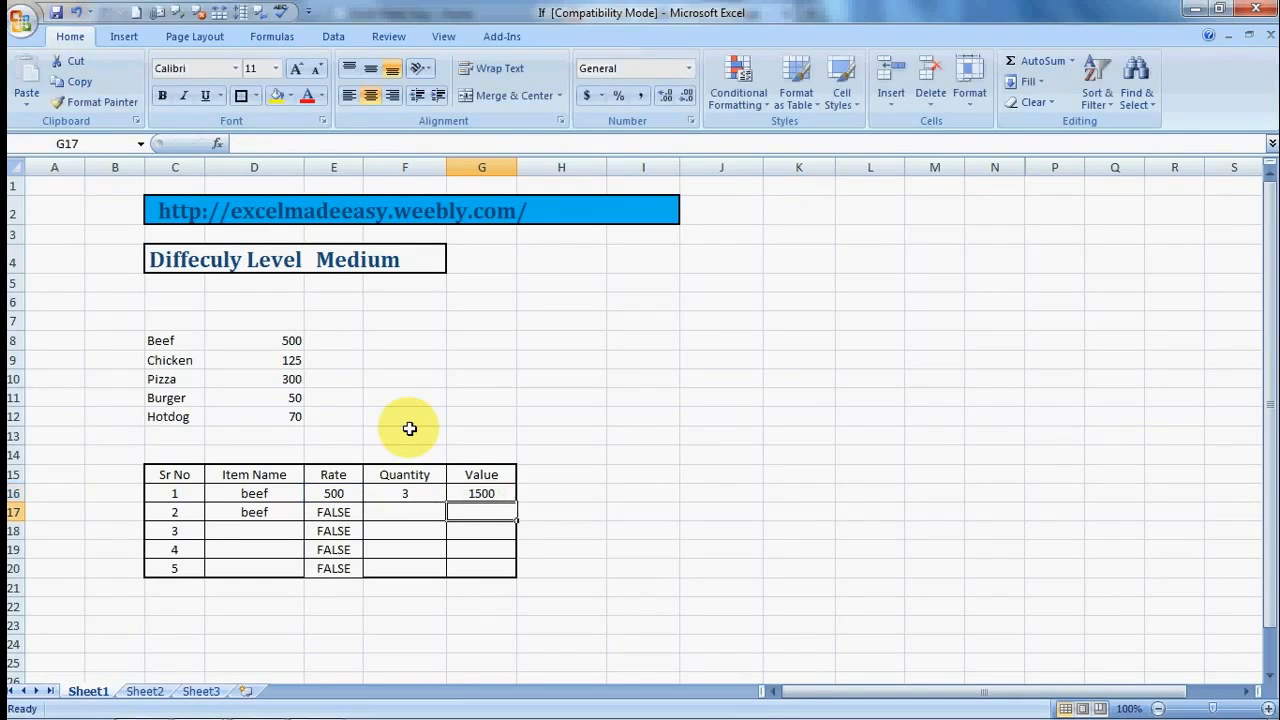
# Step: Compare the cell references in the IF formulas of Rate cells E16 and E17
pyautogui.press('Up')
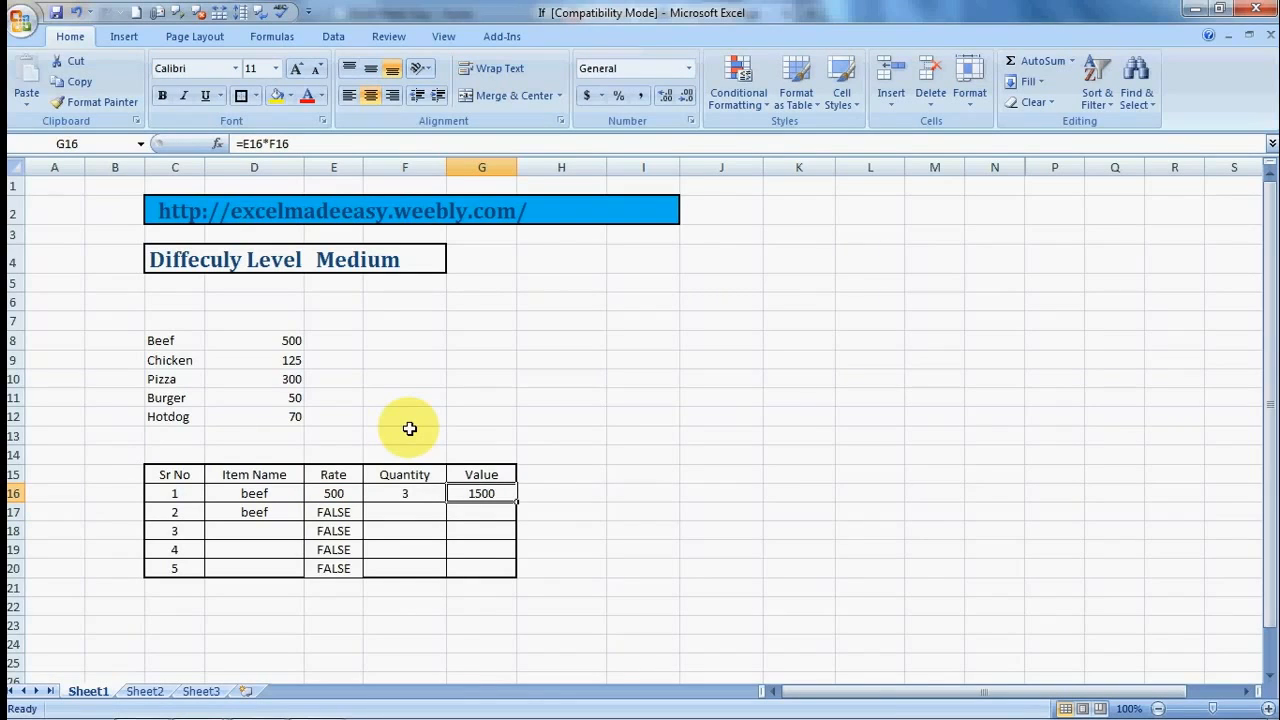
pyautogui.press('Left')
pyautogui.press('Left')
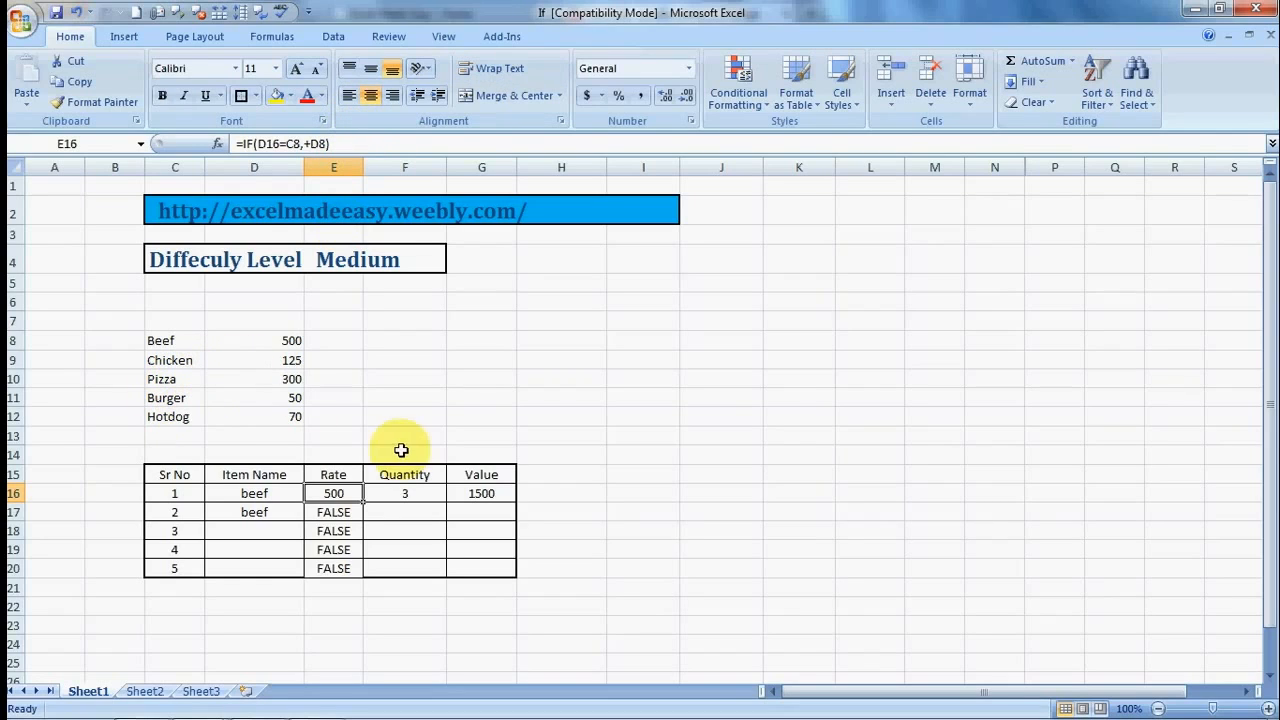
pyautogui.click(340, 510)
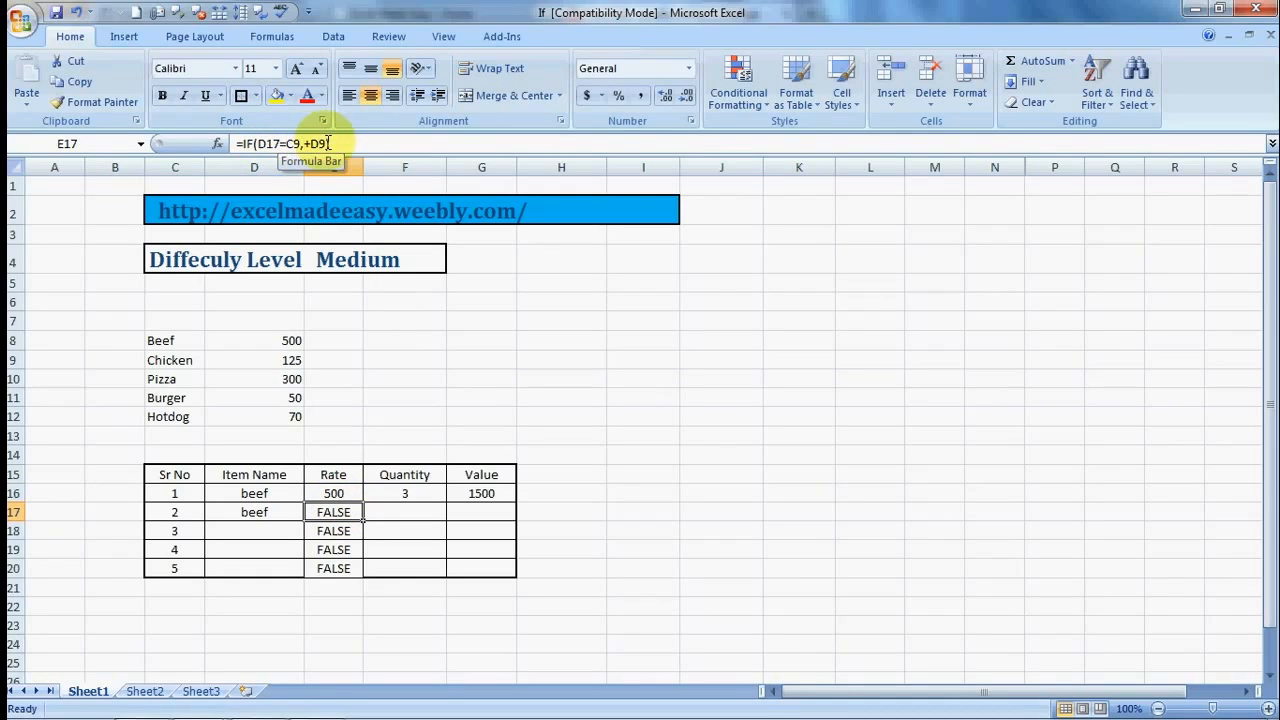
pyautogui.click(334, 493)
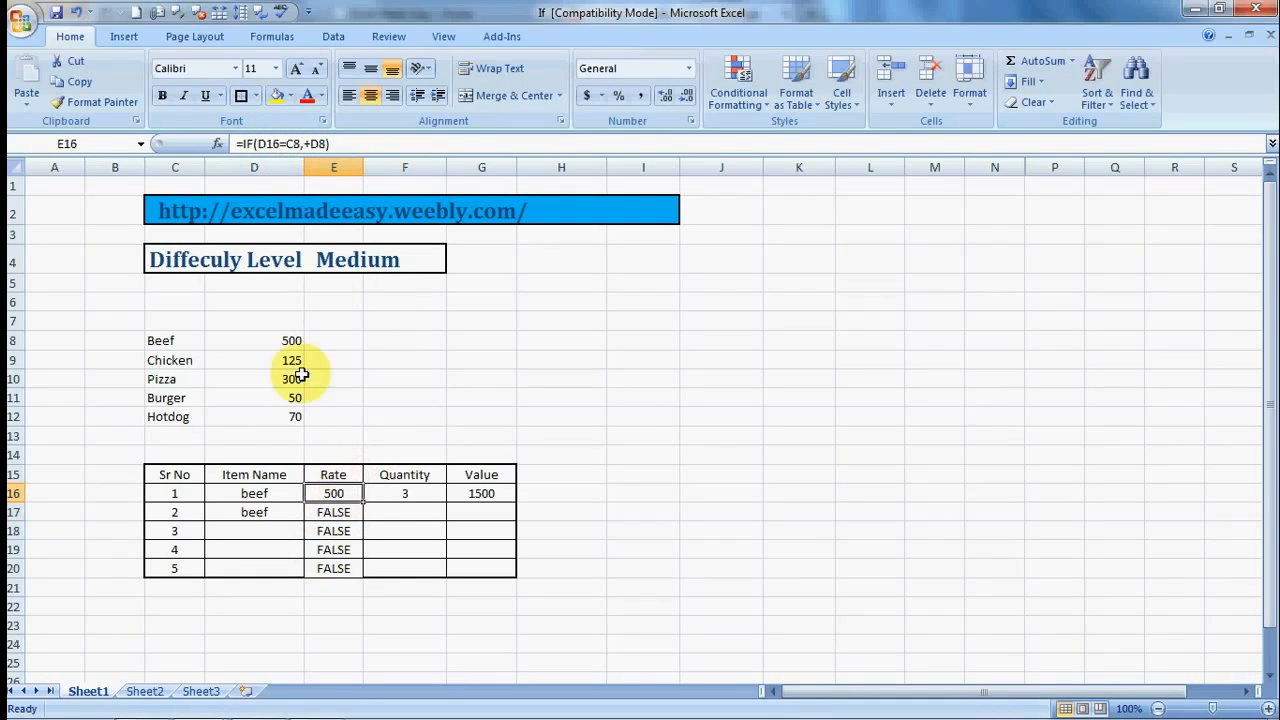
pyautogui.click(331, 509)
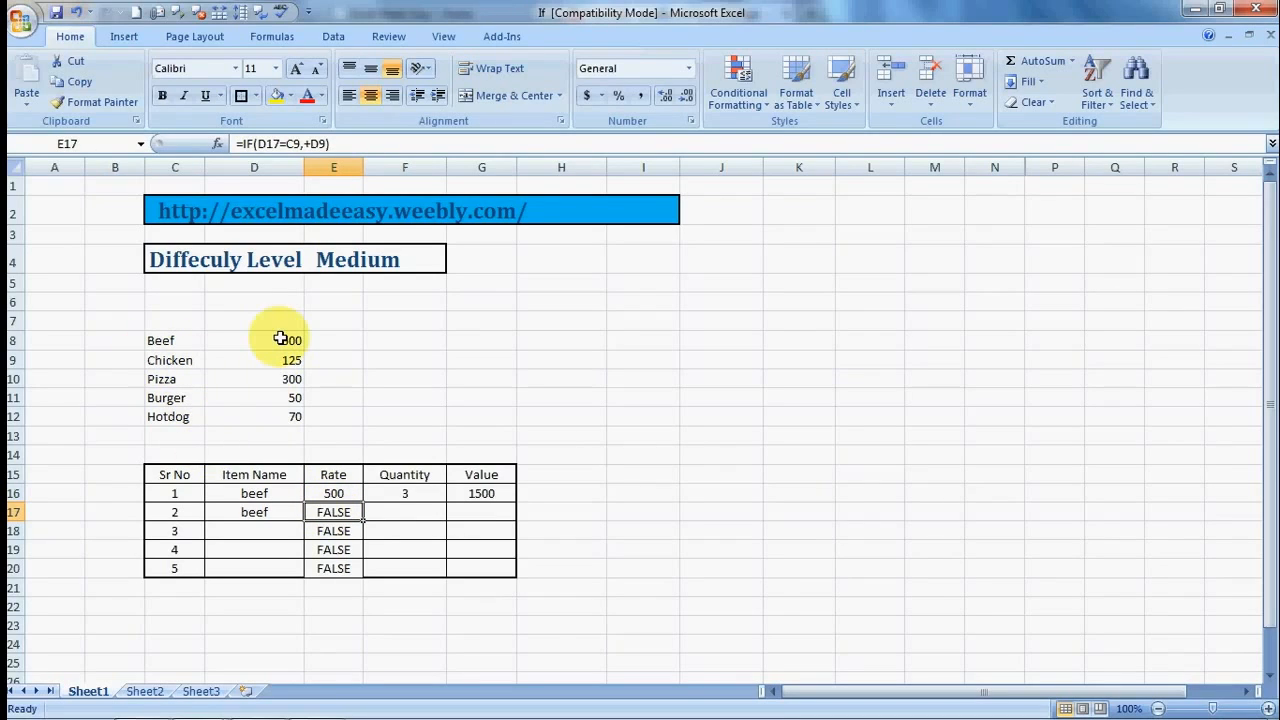
# Step: Make the C8 and D8 references in E16 absolute so the formula reads =IF(D16=$C$8,+$D$8)
pyautogui.press('Up')
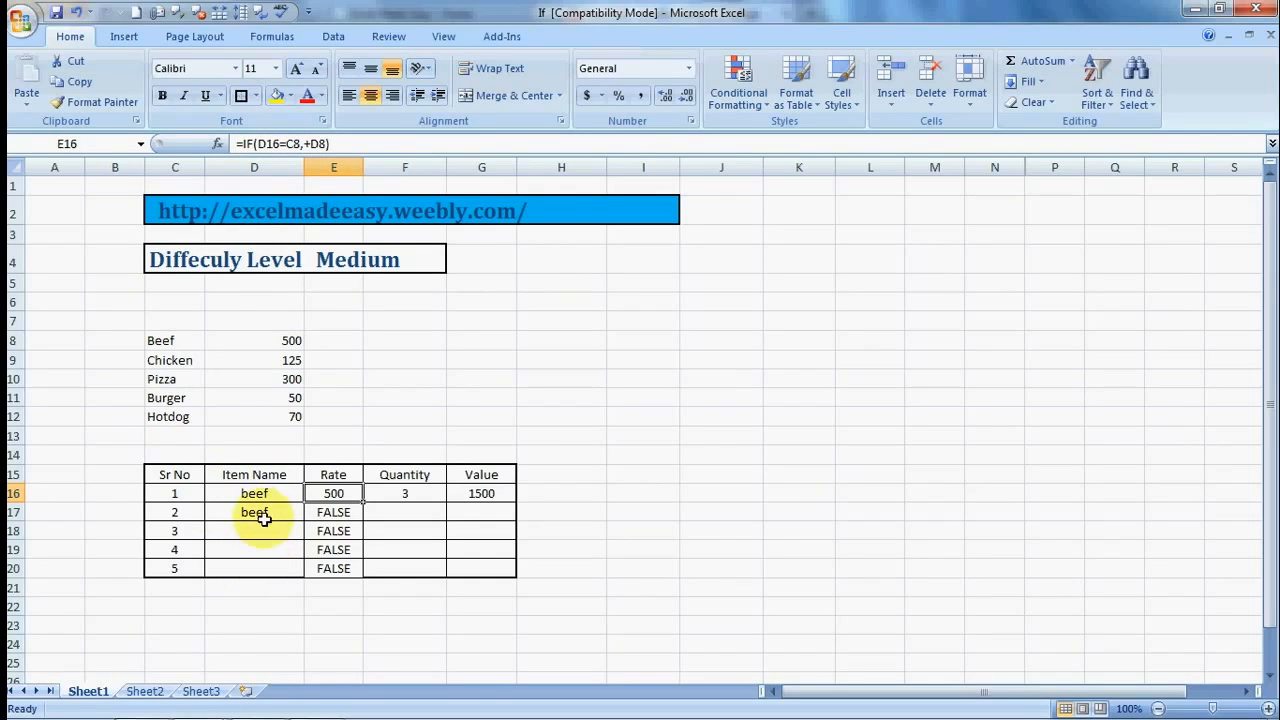
pyautogui.click(289, 143)
pyautogui.doubleClick(290, 143)
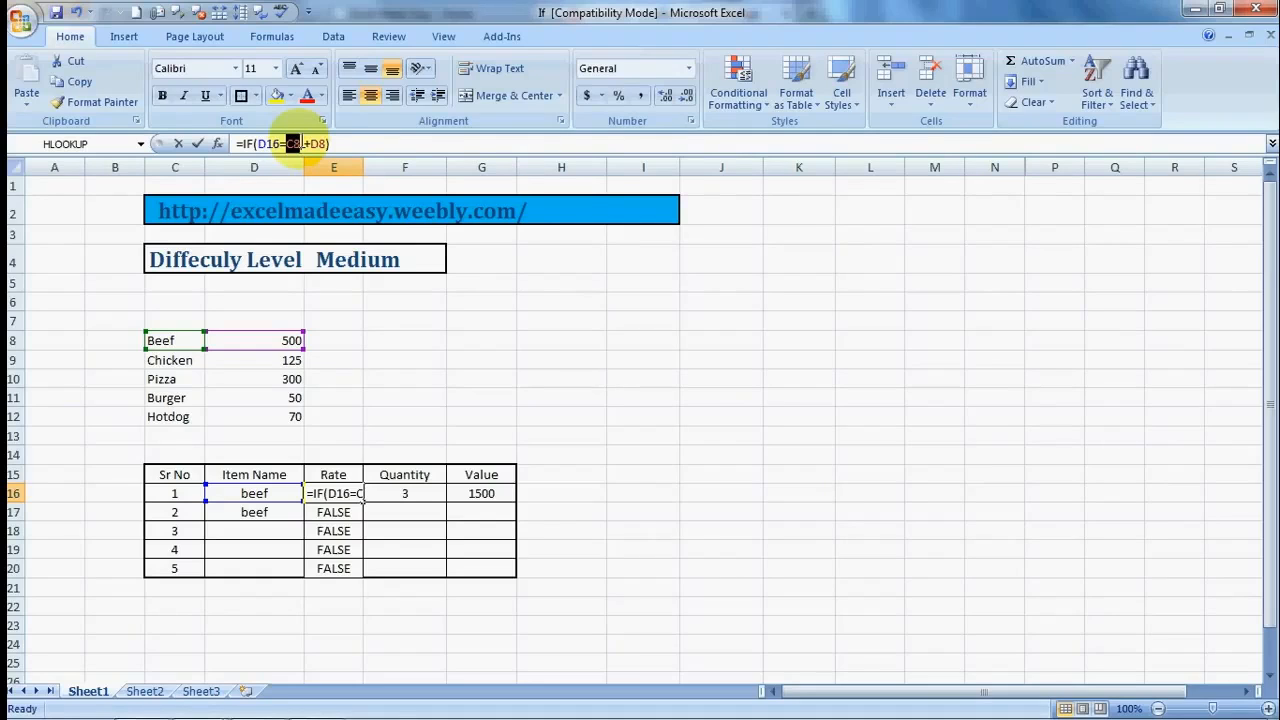
pyautogui.press('F4')
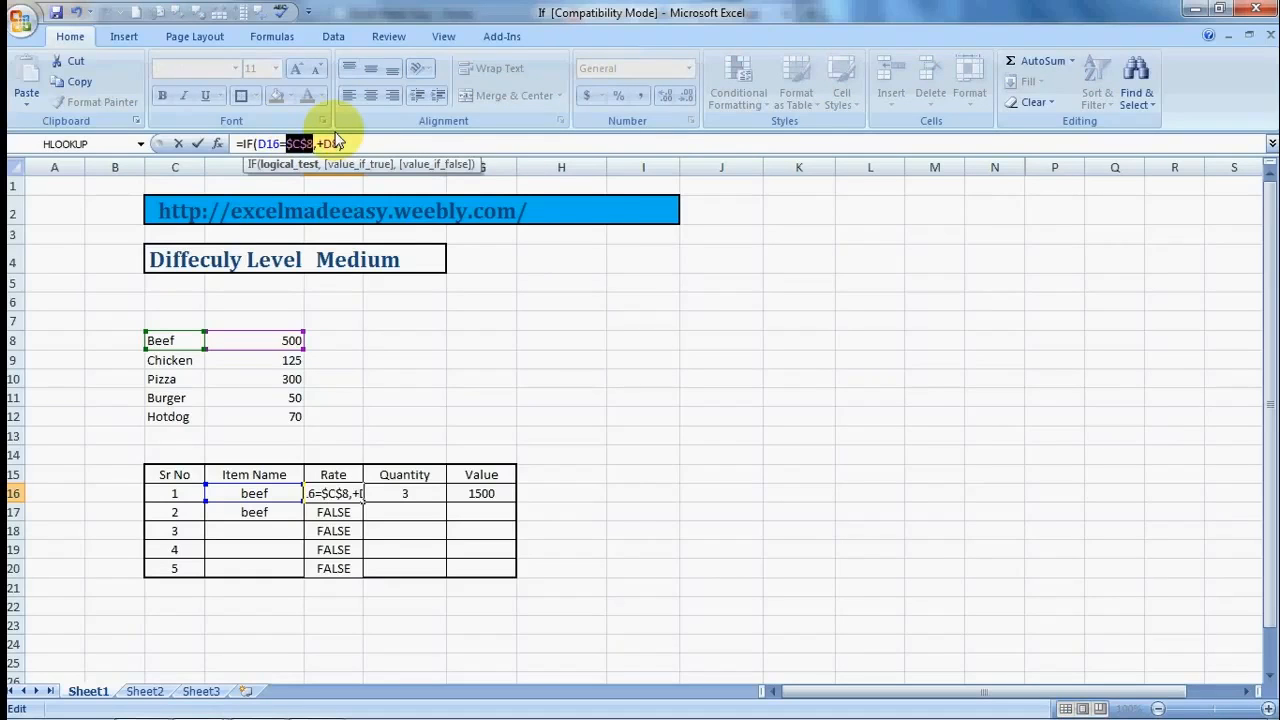
pyautogui.moveTo(324, 143); pyautogui.dragTo(338, 143)
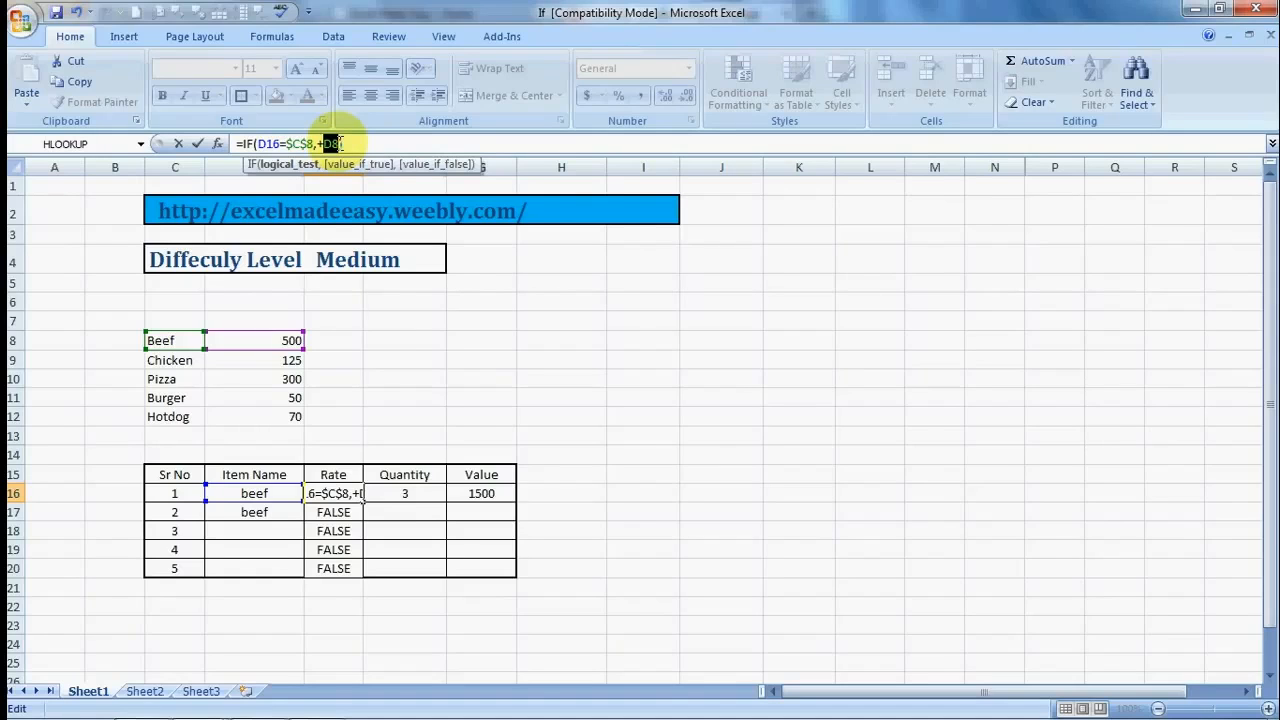
pyautogui.moveTo(338, 143); pyautogui.dragTo(342, 143)
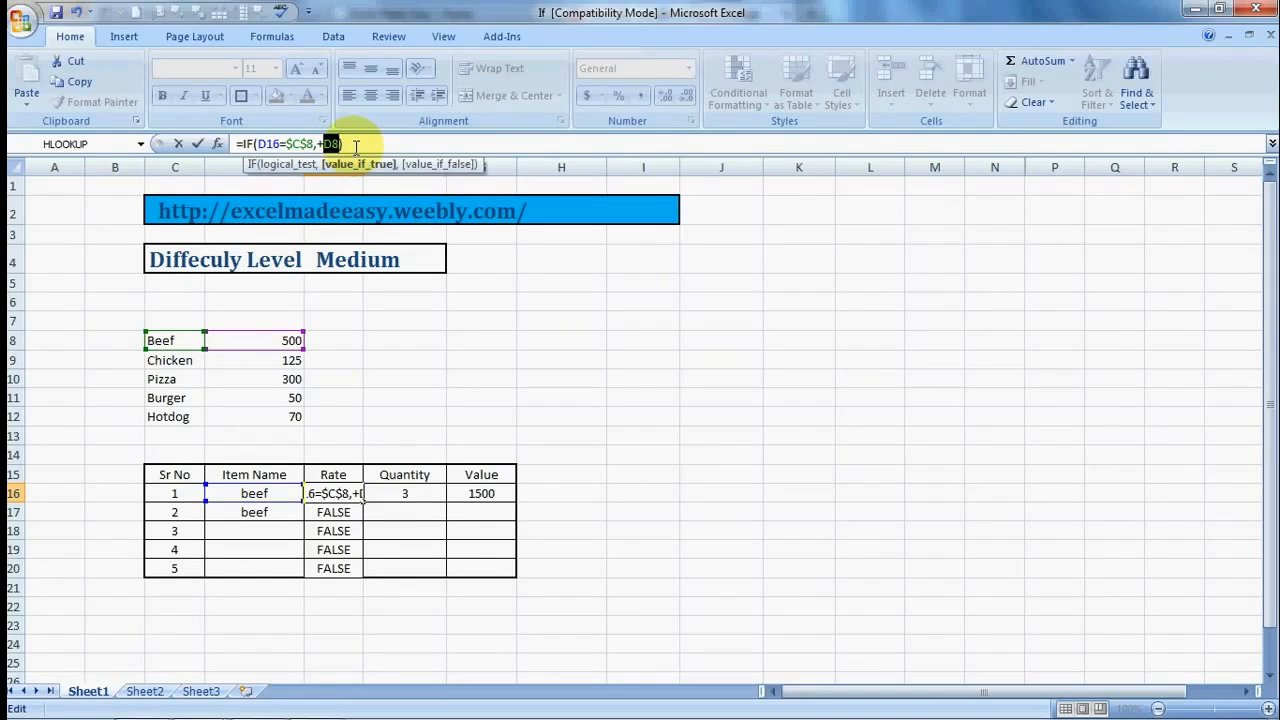
pyautogui.press('F4')
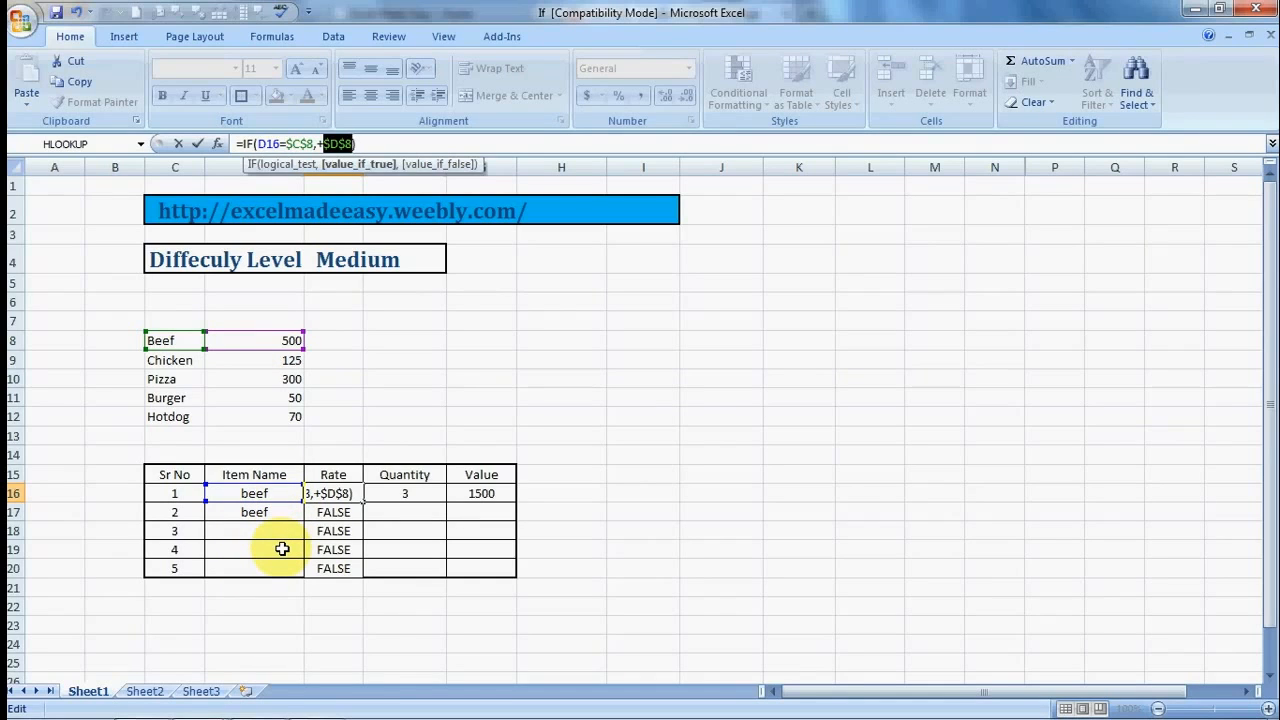
pyautogui.press('Return')
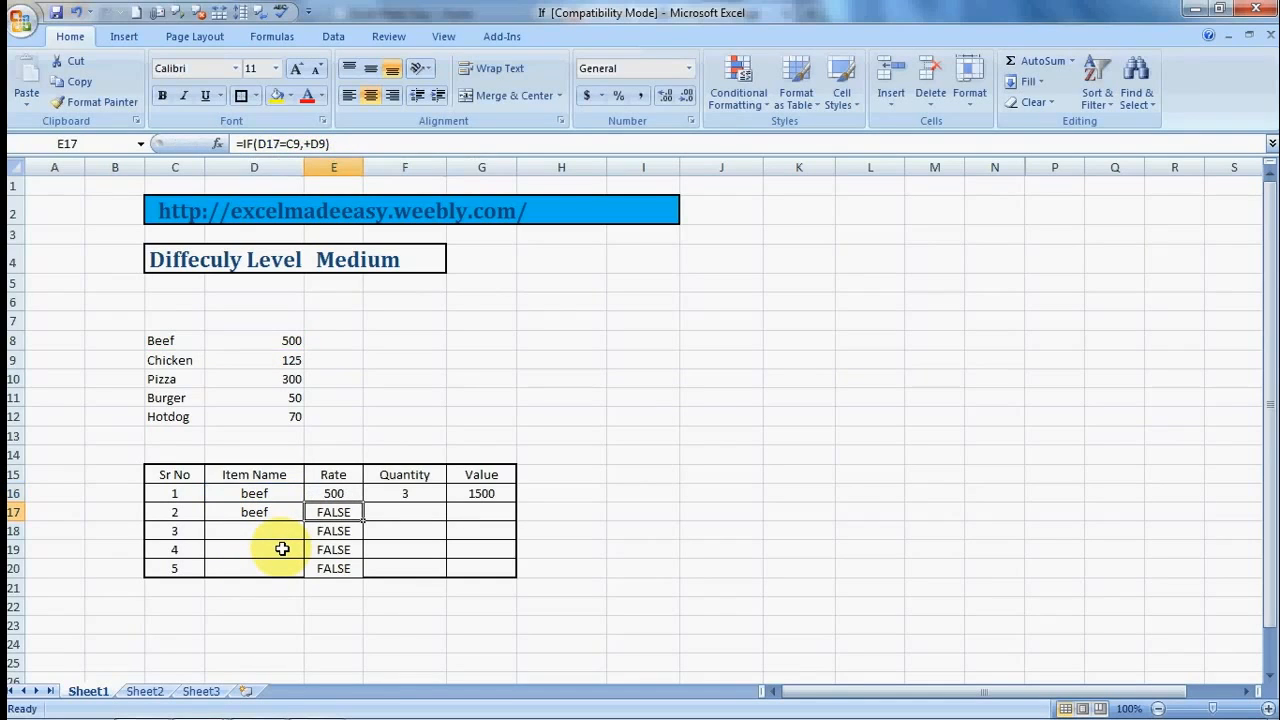
# Step: Copy the IF formula with absolute references from E16 into E17:E20
pyautogui.click(340, 493)
pyautogui.hotkey('ctrl', 'c')
pyautogui.press('Down')
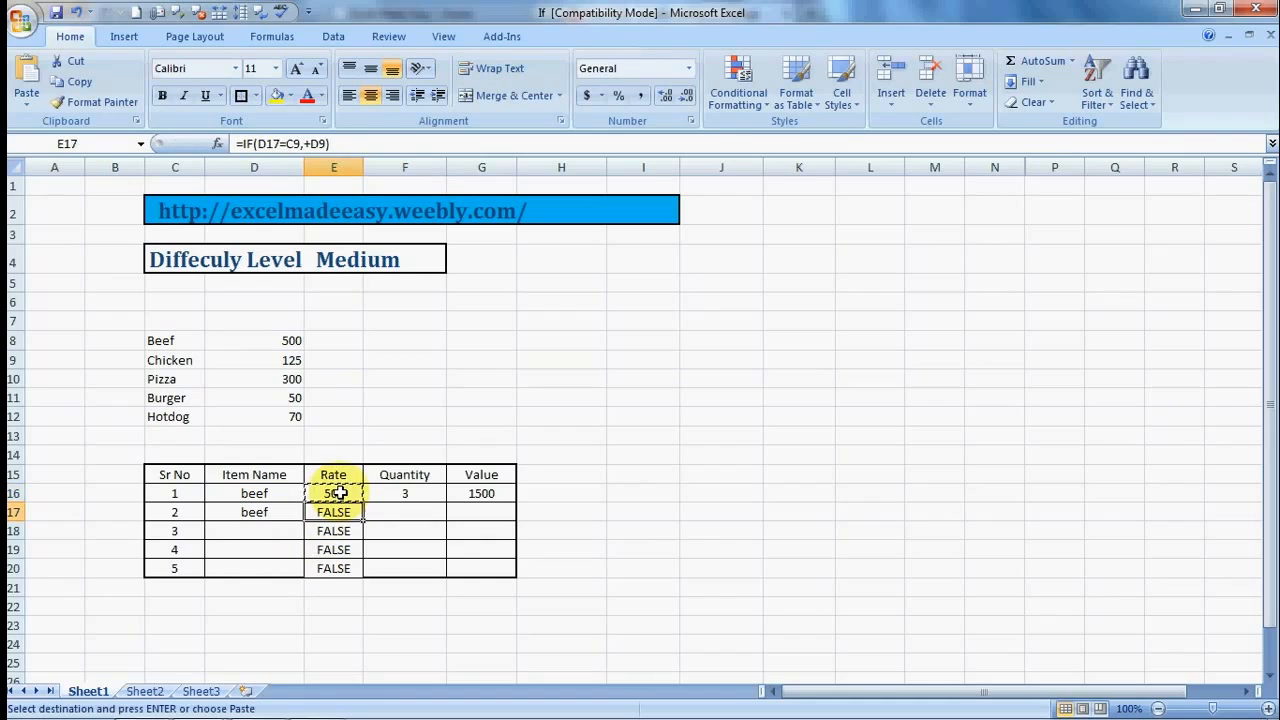
pyautogui.hotkey('shift', 'Down')
pyautogui.hotkey('shift', 'Down')
pyautogui.hotkey('shift', 'Down')
pyautogui.hotkey('ctrl', 'v')
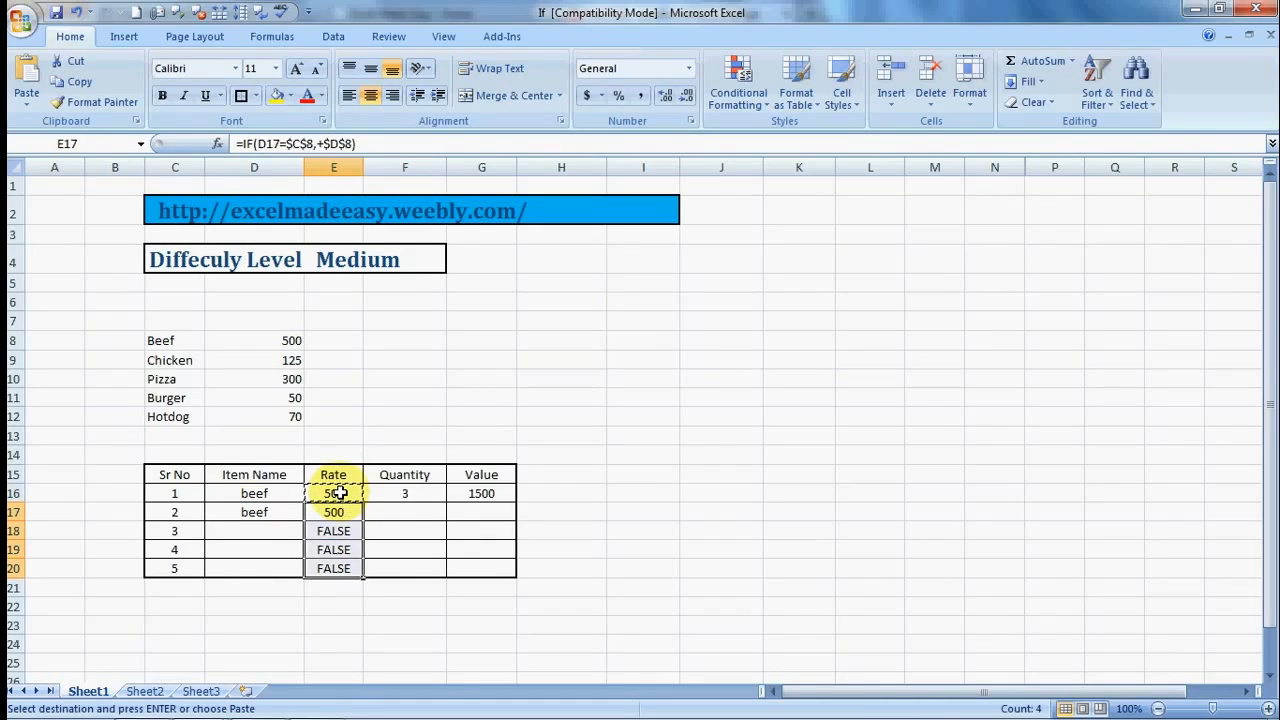
pyautogui.press('Return')
# Step: Extend the E16 formula with a nested IF as its false value, returning +D9 when D16=C9
pyautogui.click(340, 493)
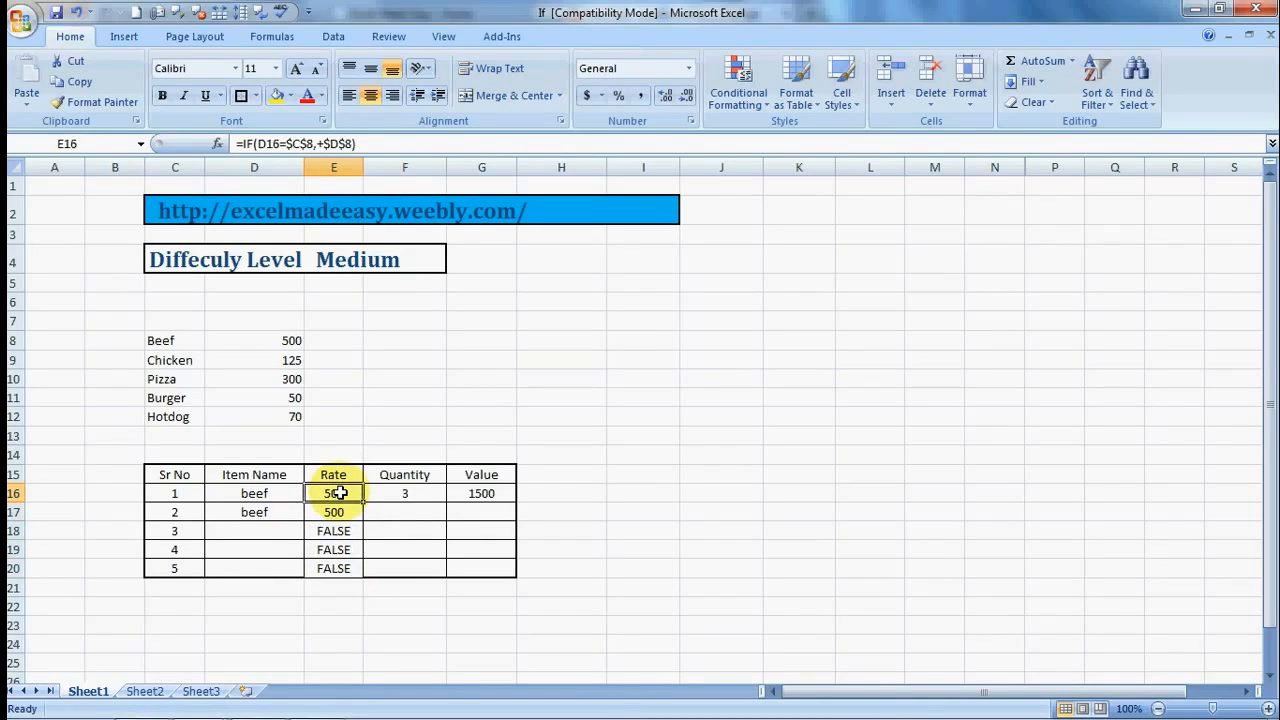
pyautogui.click(384, 145)
pyautogui.press('BackSpace')
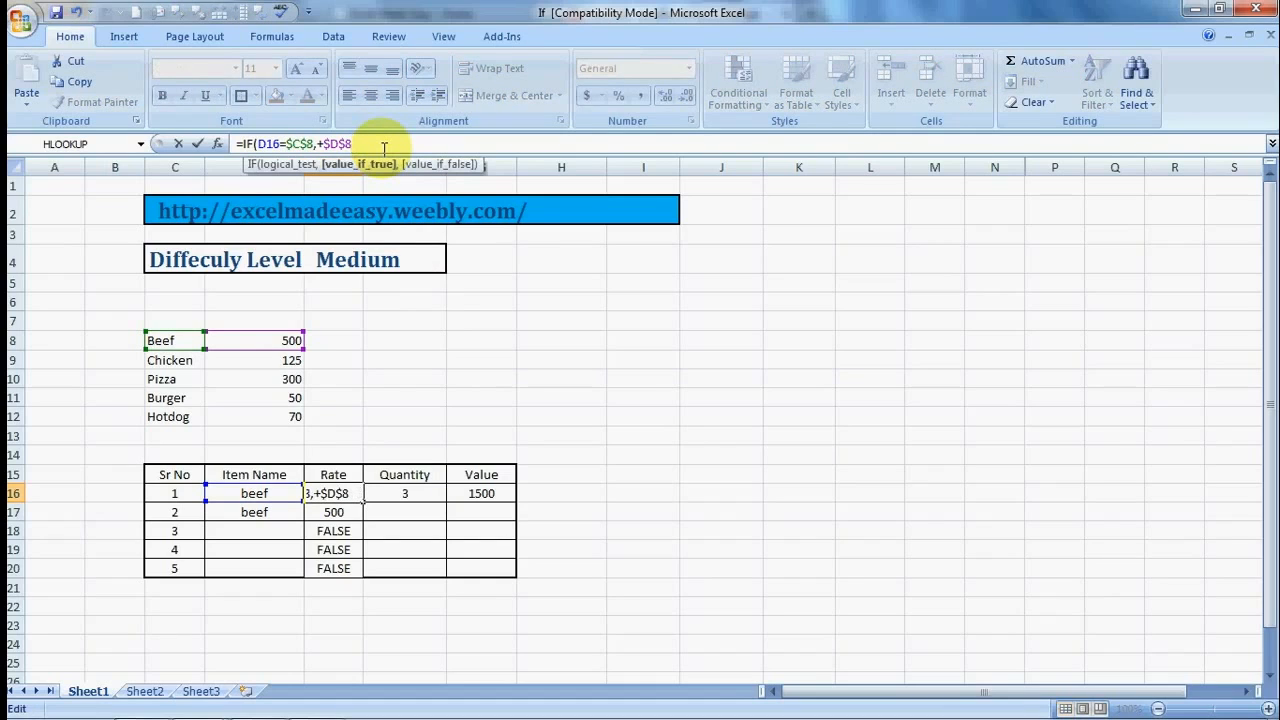
pyautogui.write(',')
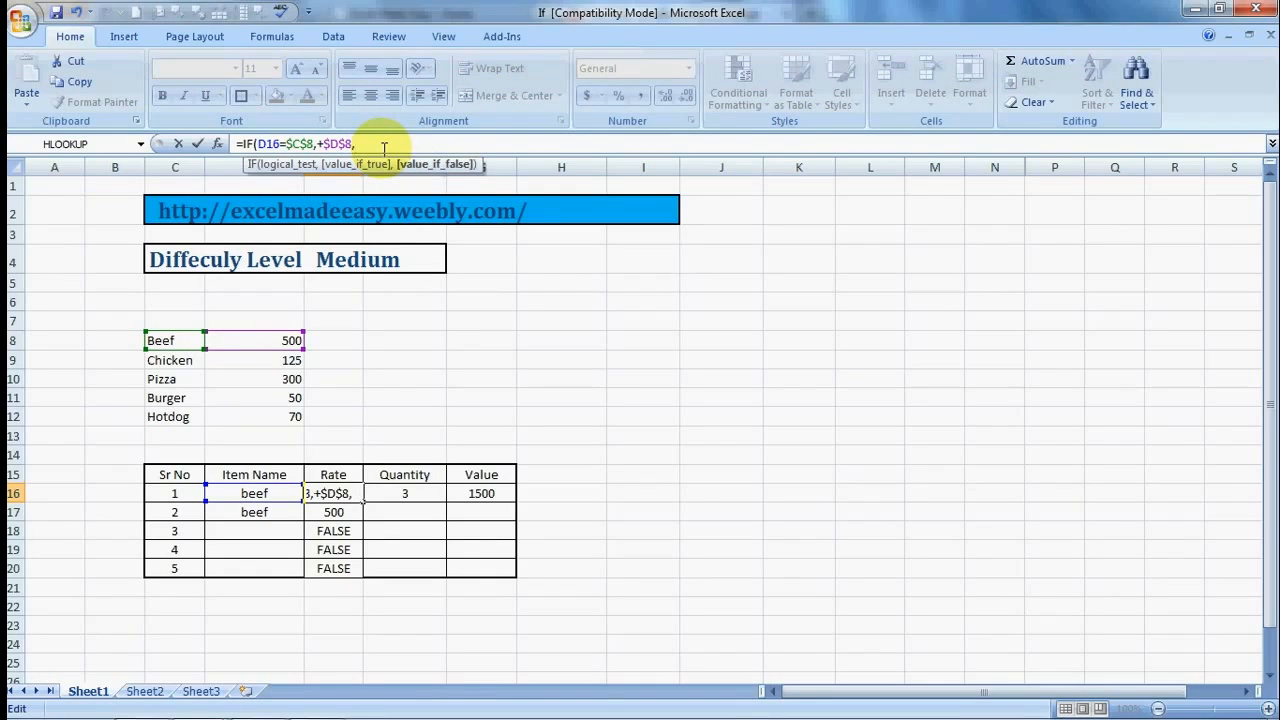
pyautogui.write('if(')
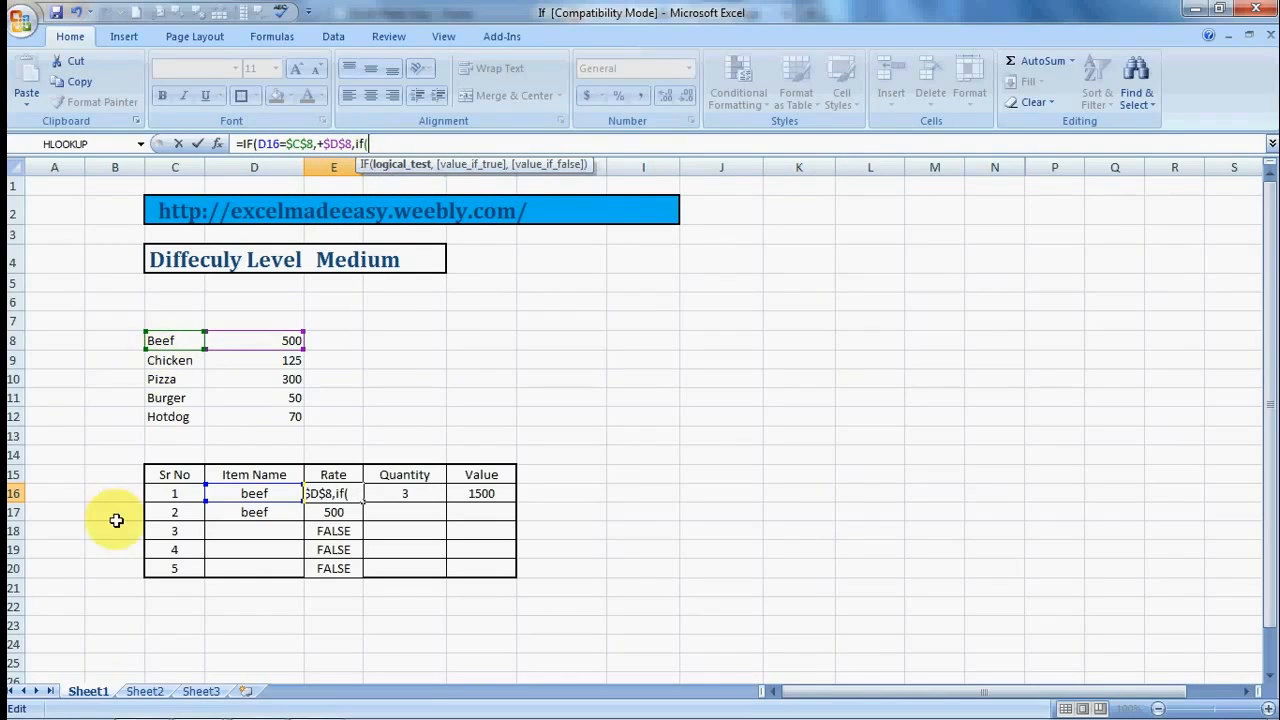
pyautogui.click(250, 493)
pyautogui.write('=')
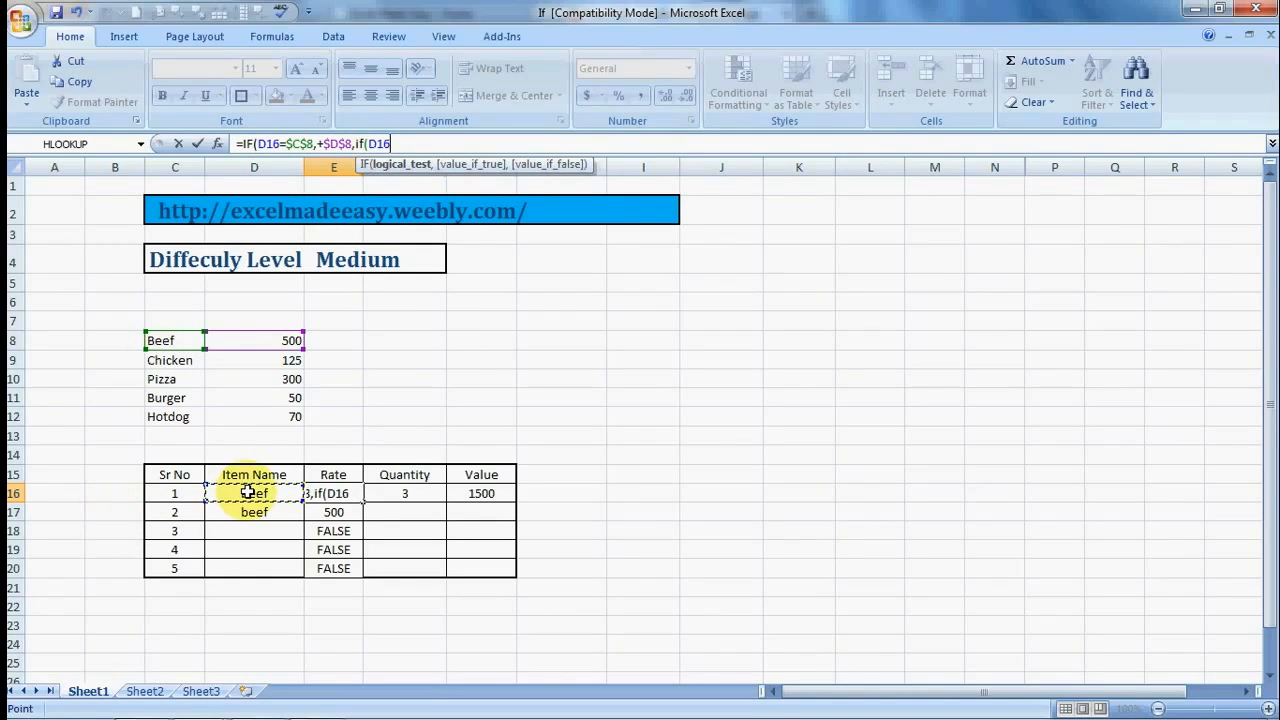
pyautogui.click(174, 360)
pyautogui.write(',')
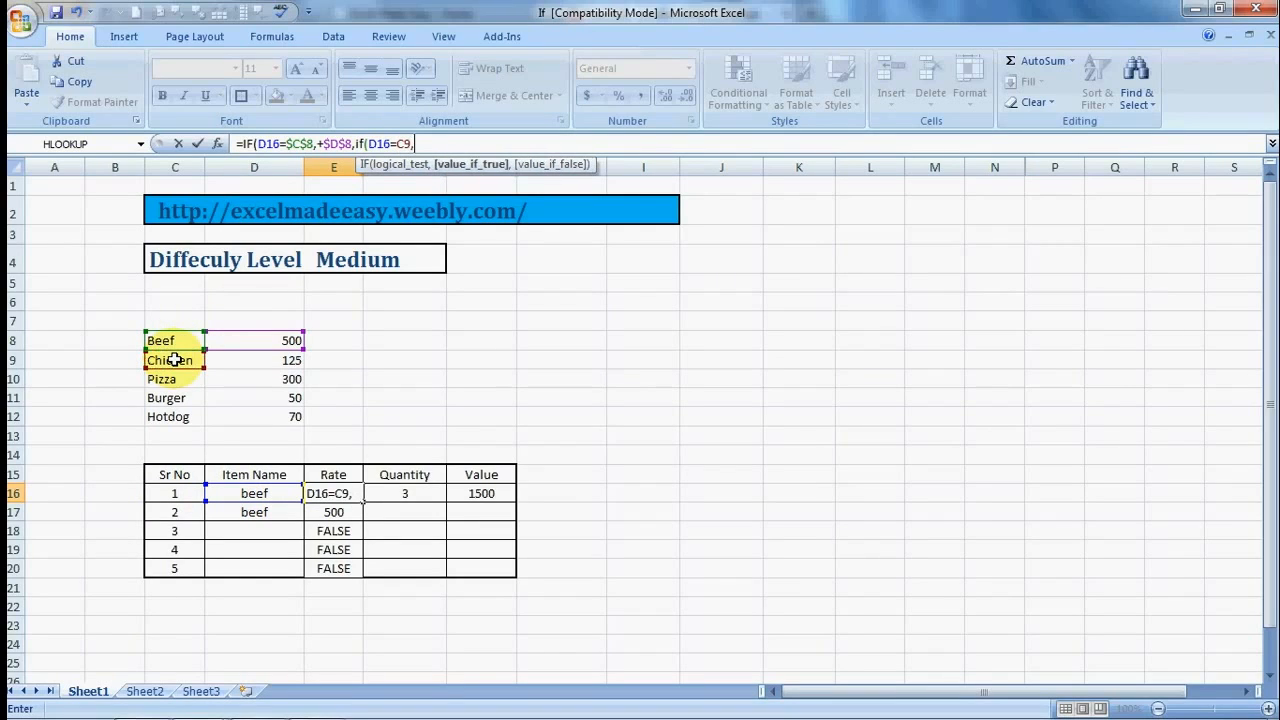
pyautogui.write('+')
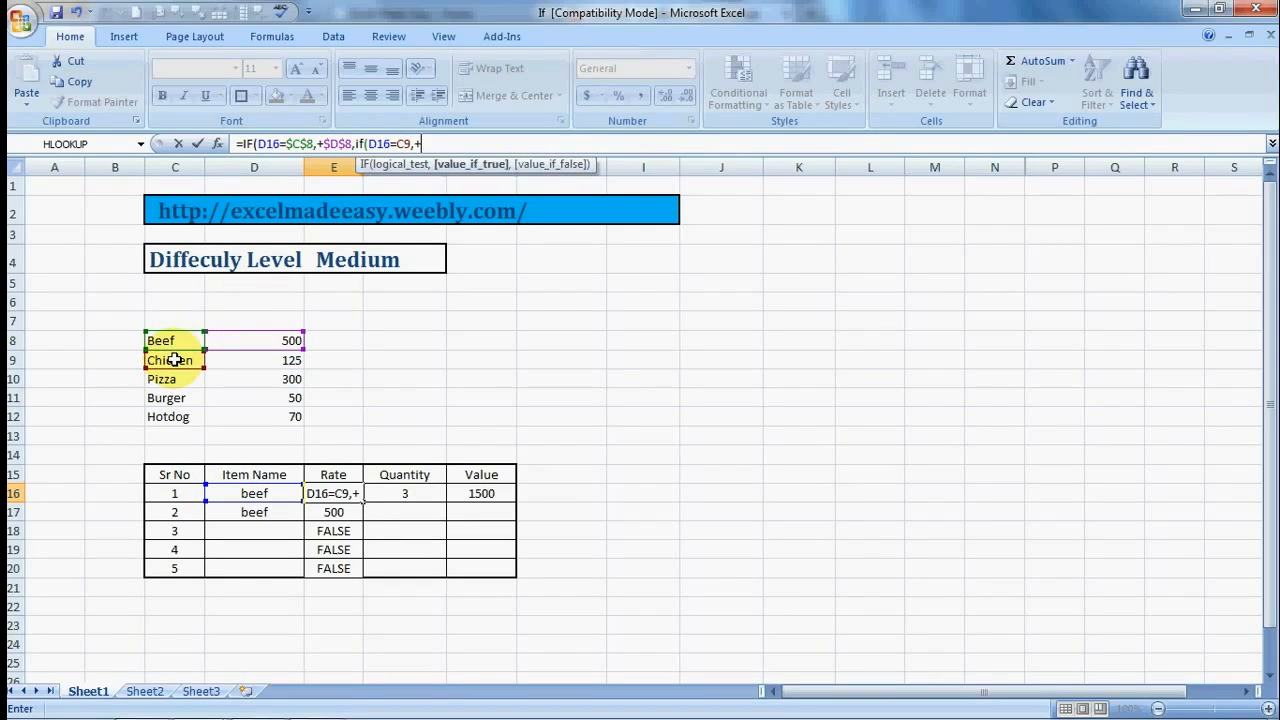
pyautogui.click(289, 357)
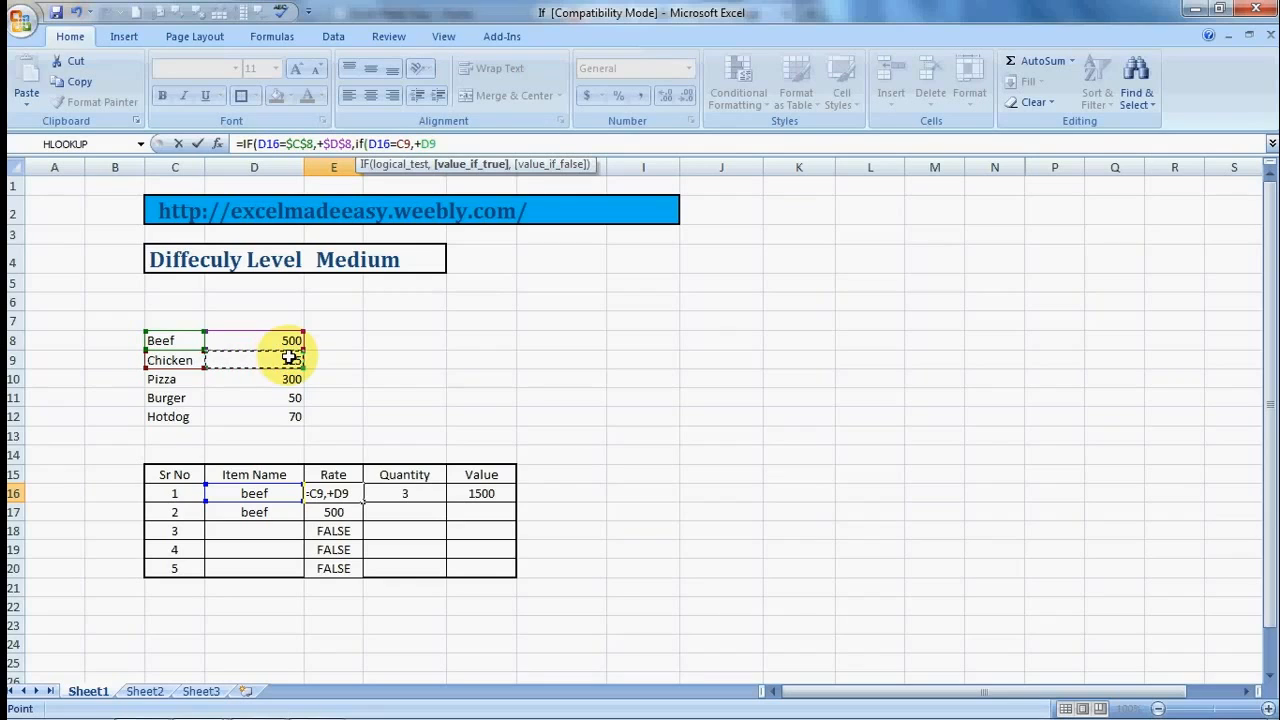
# Step: Nest a third IF in the E16 formula returning +D10 when D16=C10, and open a fourth IF as its false value
pyautogui.write(',if')
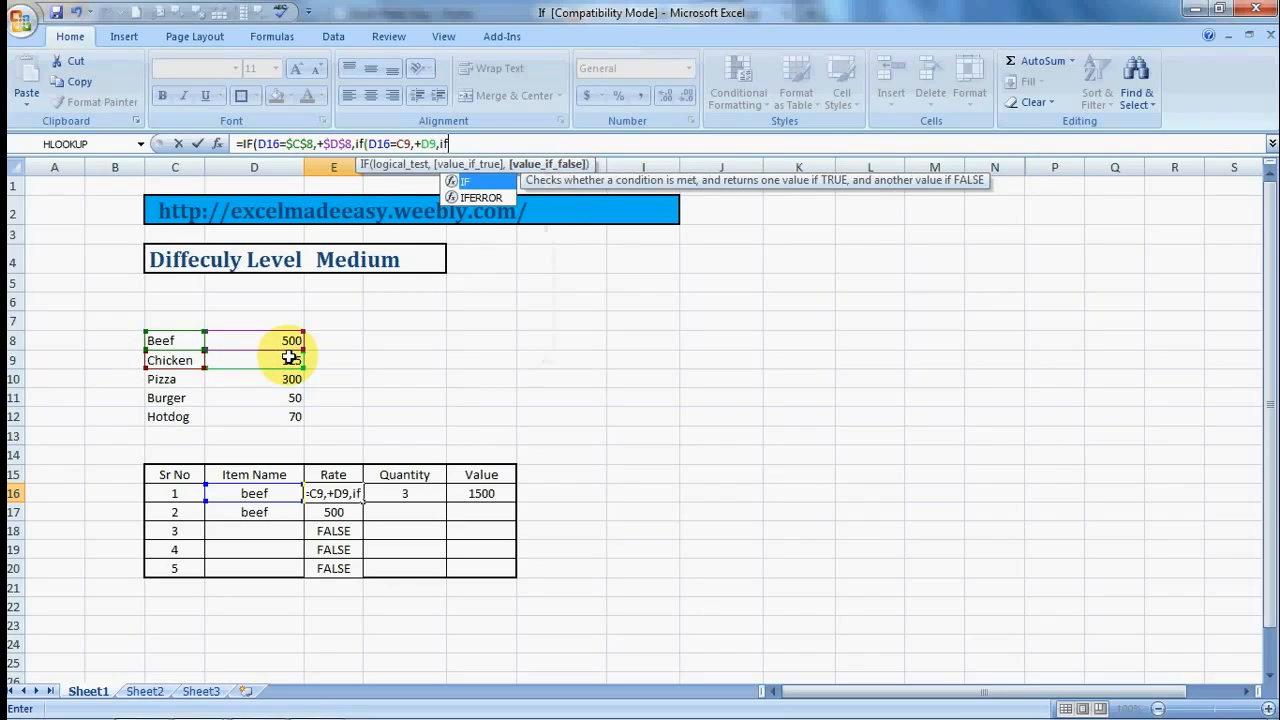
pyautogui.write('(')
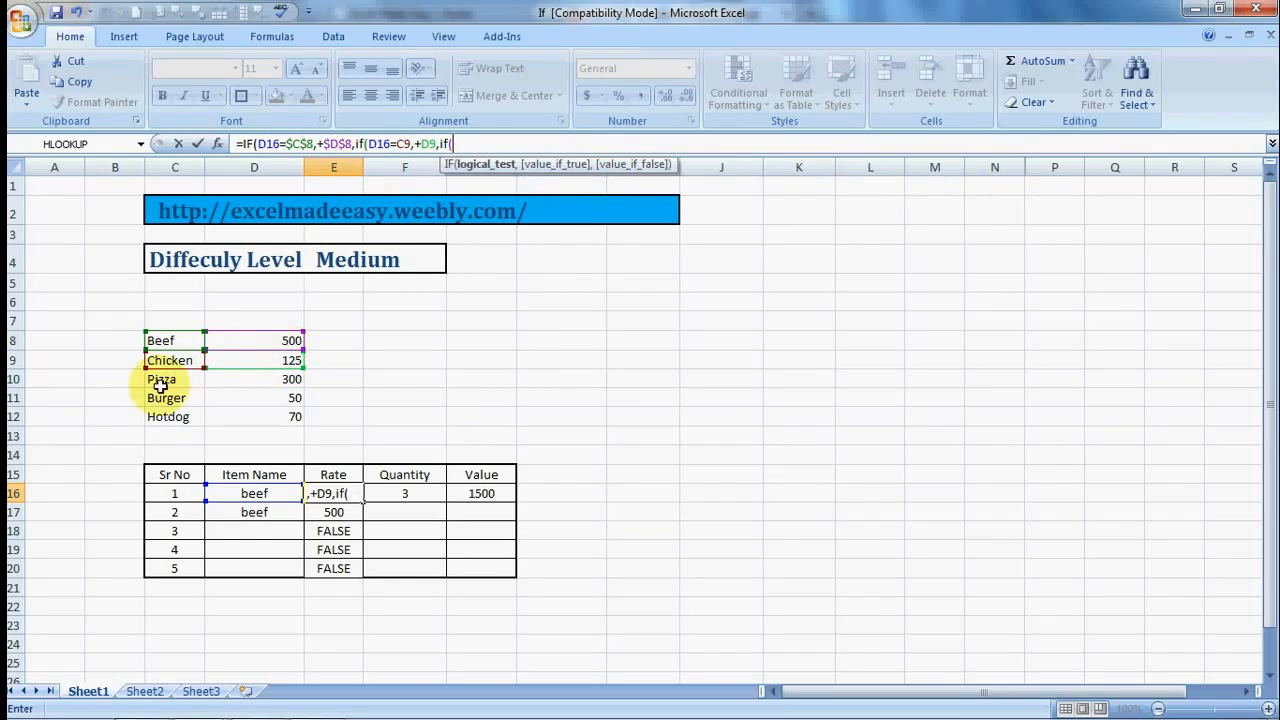
pyautogui.click(247, 493)
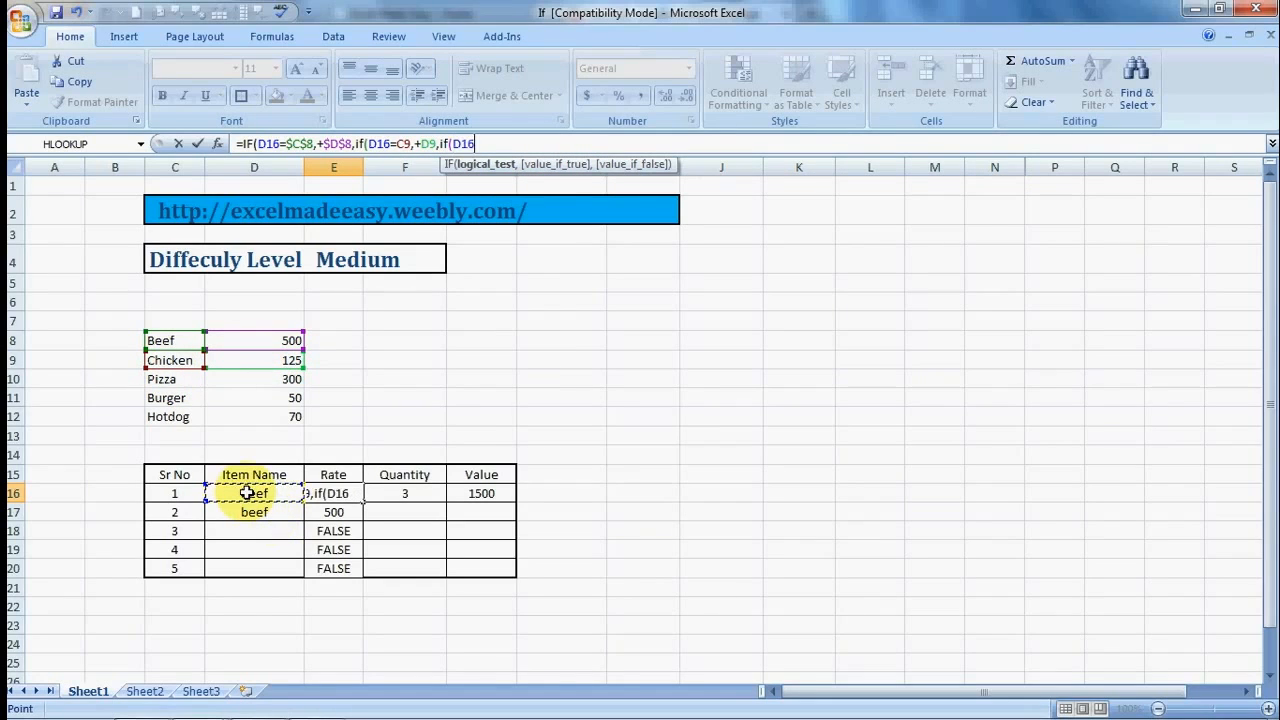
pyautogui.click(158, 378)
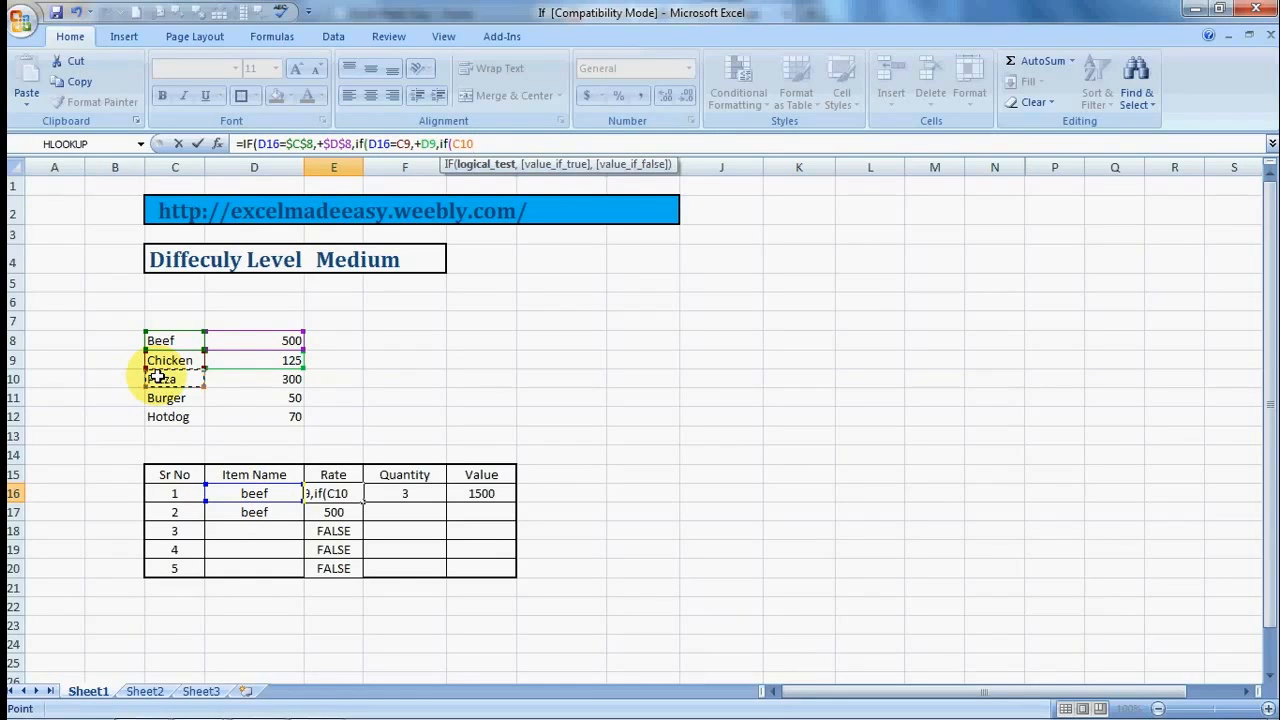
pyautogui.click(262, 492)
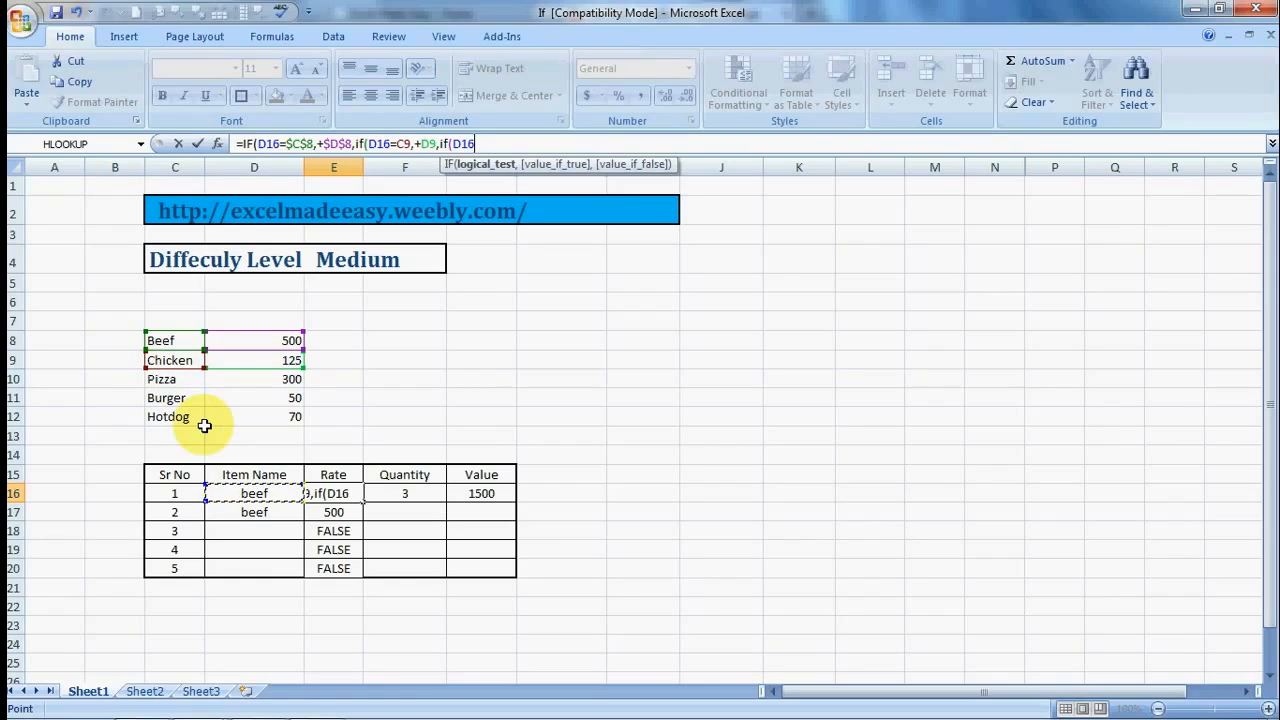
pyautogui.write('=')
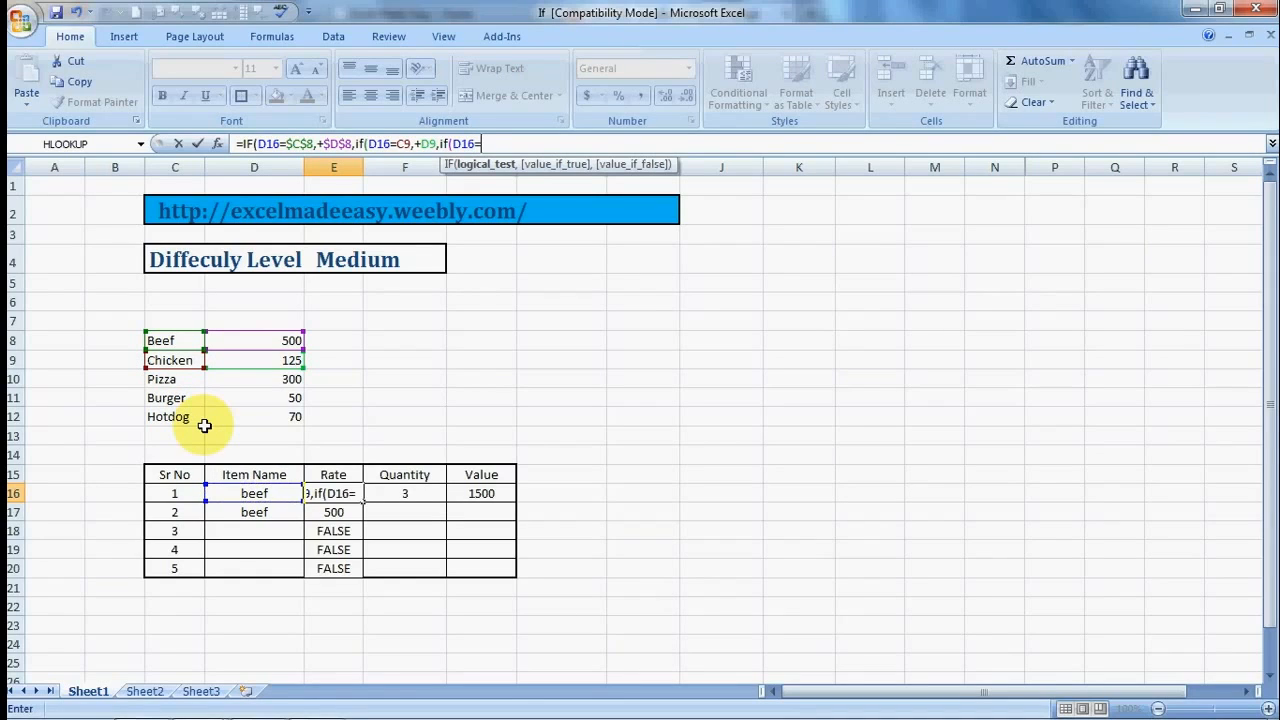
pyautogui.click(177, 381)
pyautogui.write(',')
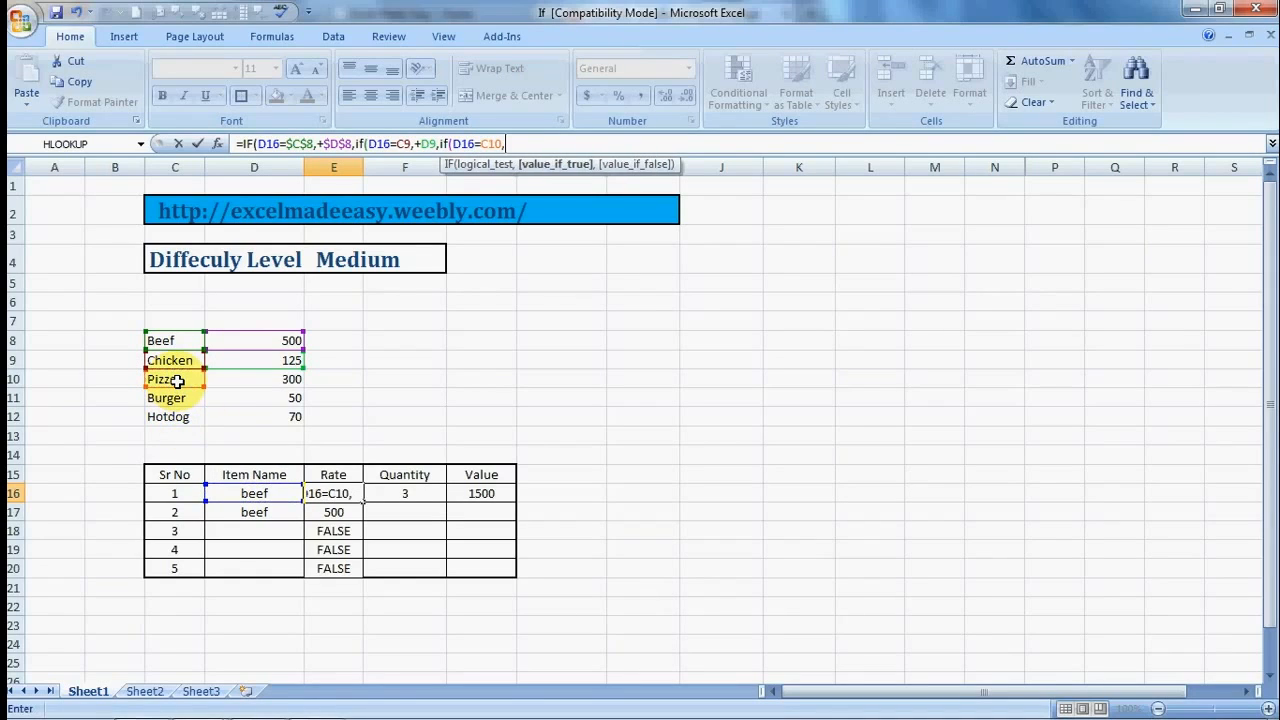
pyautogui.write('+')
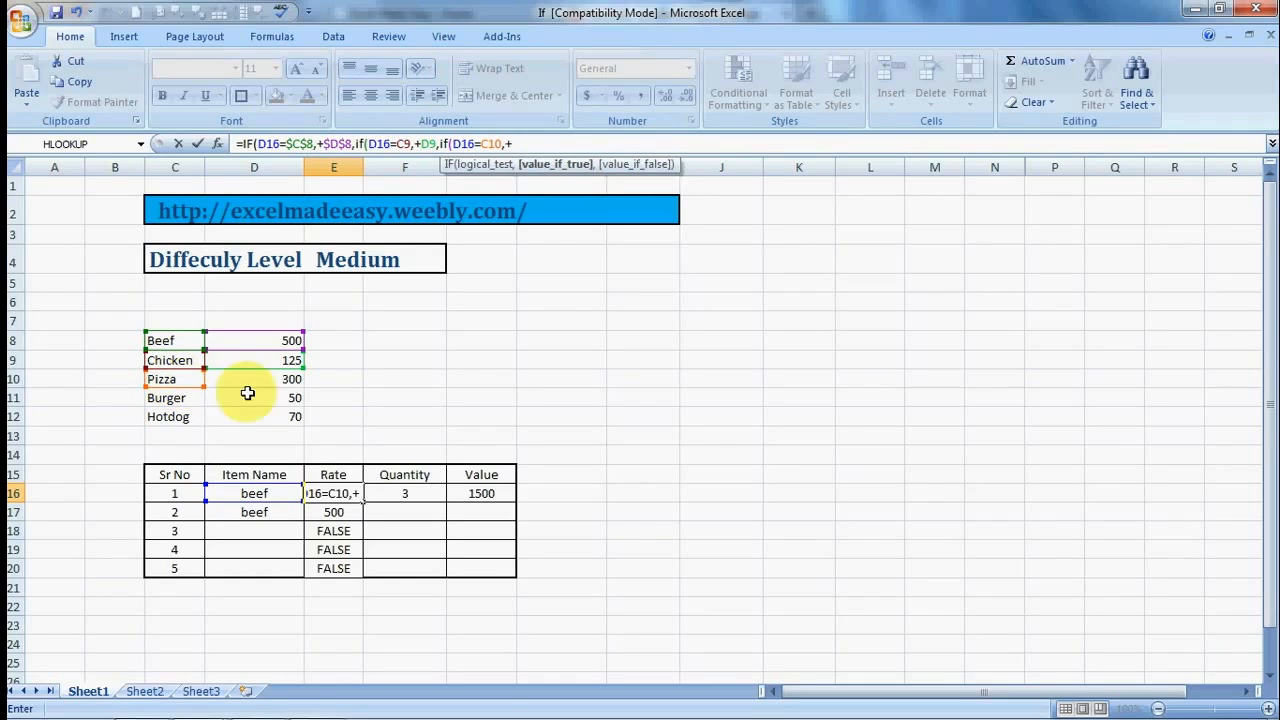
pyautogui.click(289, 379)
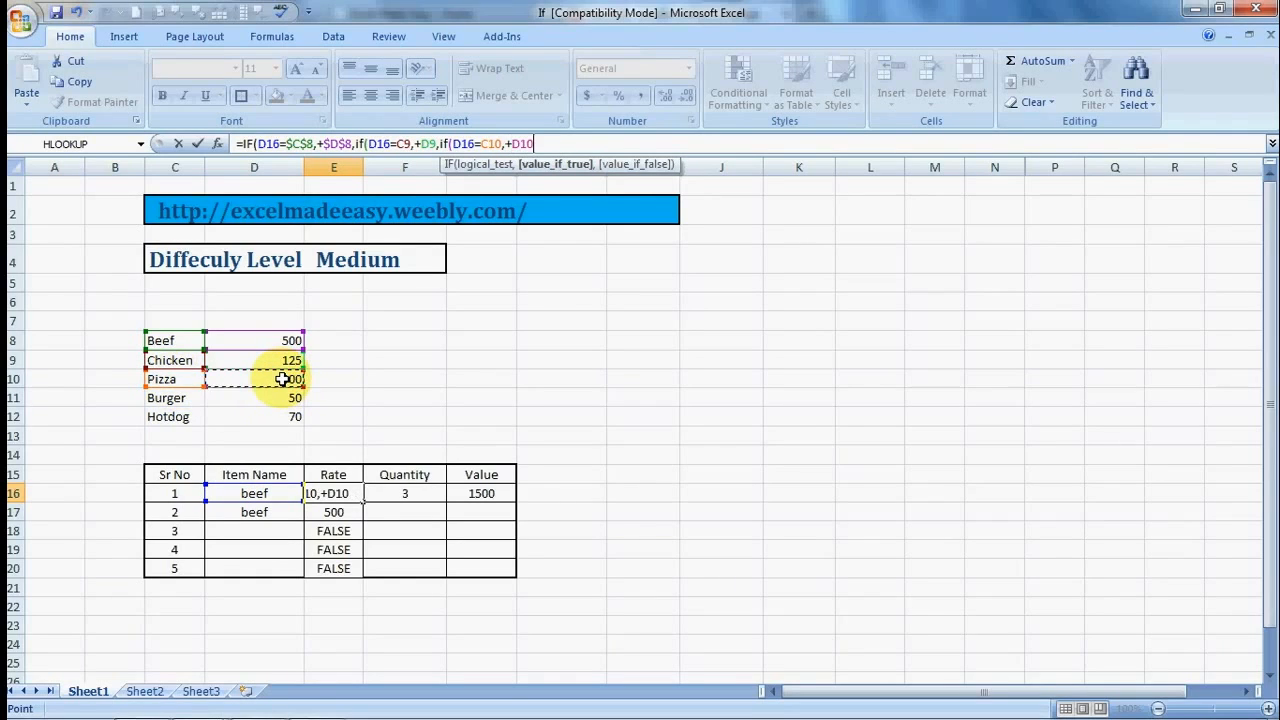
pyautogui.write(',if(')
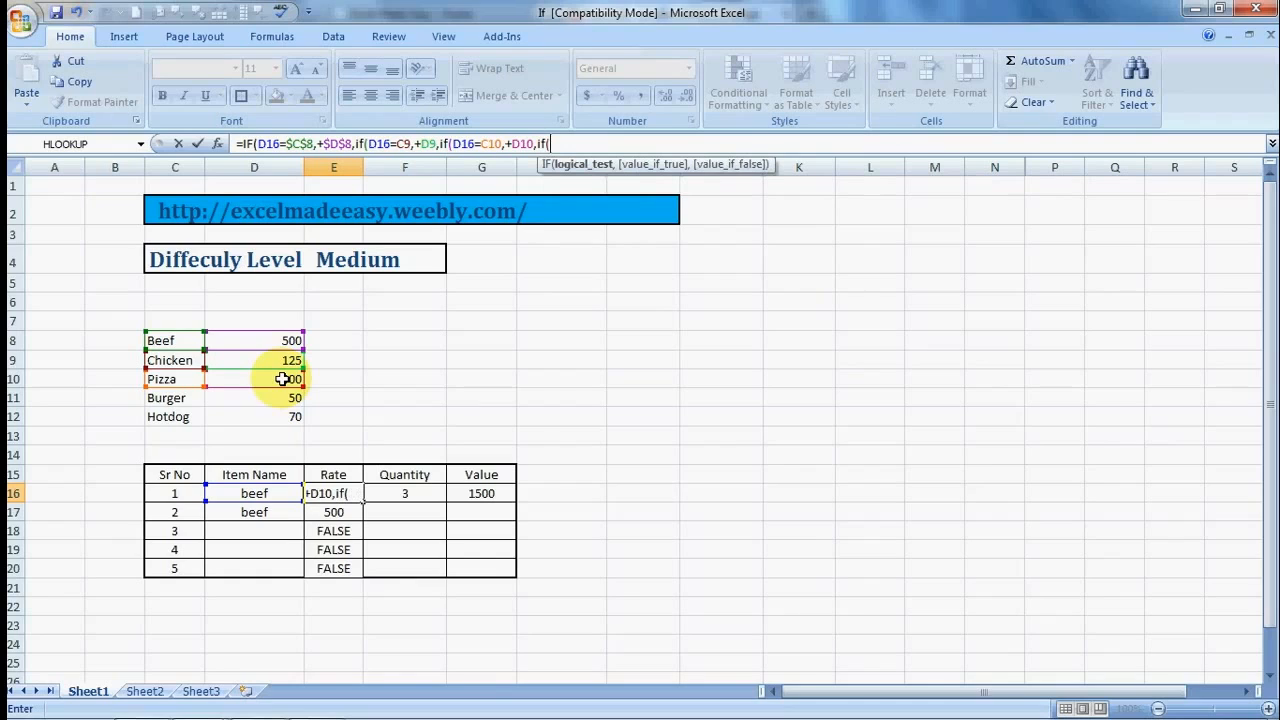
pyautogui.click(268, 493)
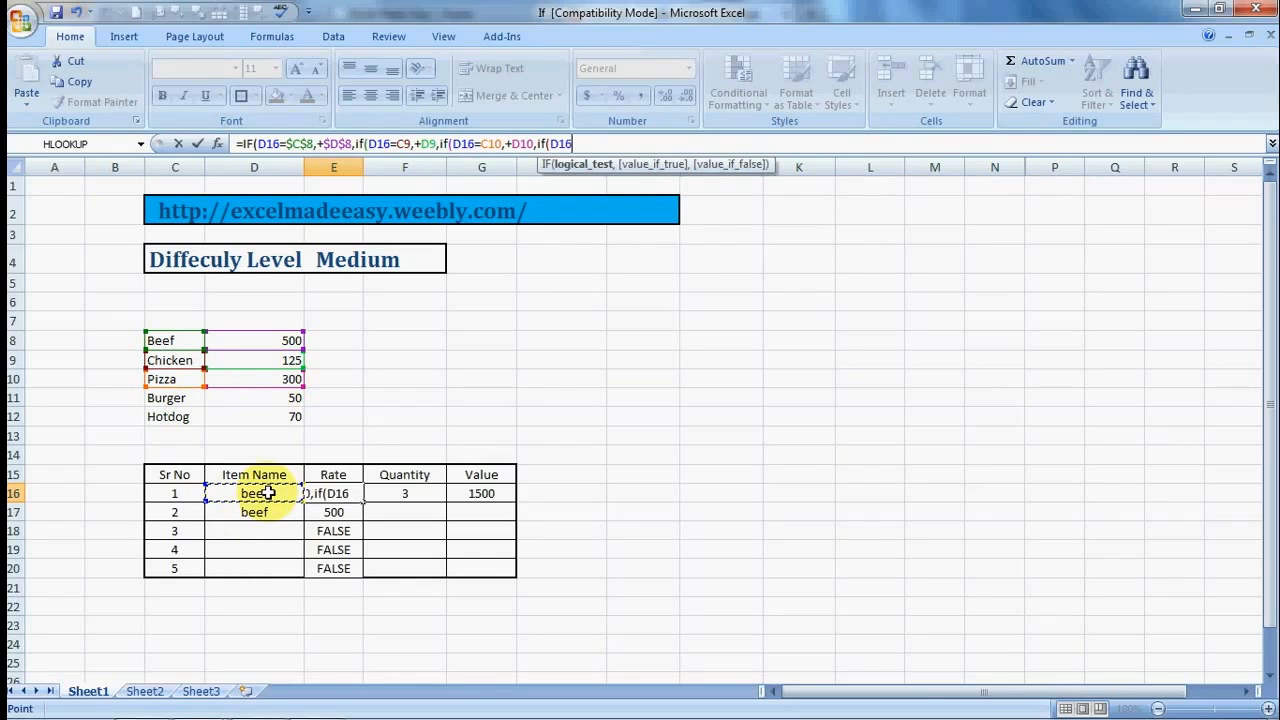
pyautogui.click(172, 397)
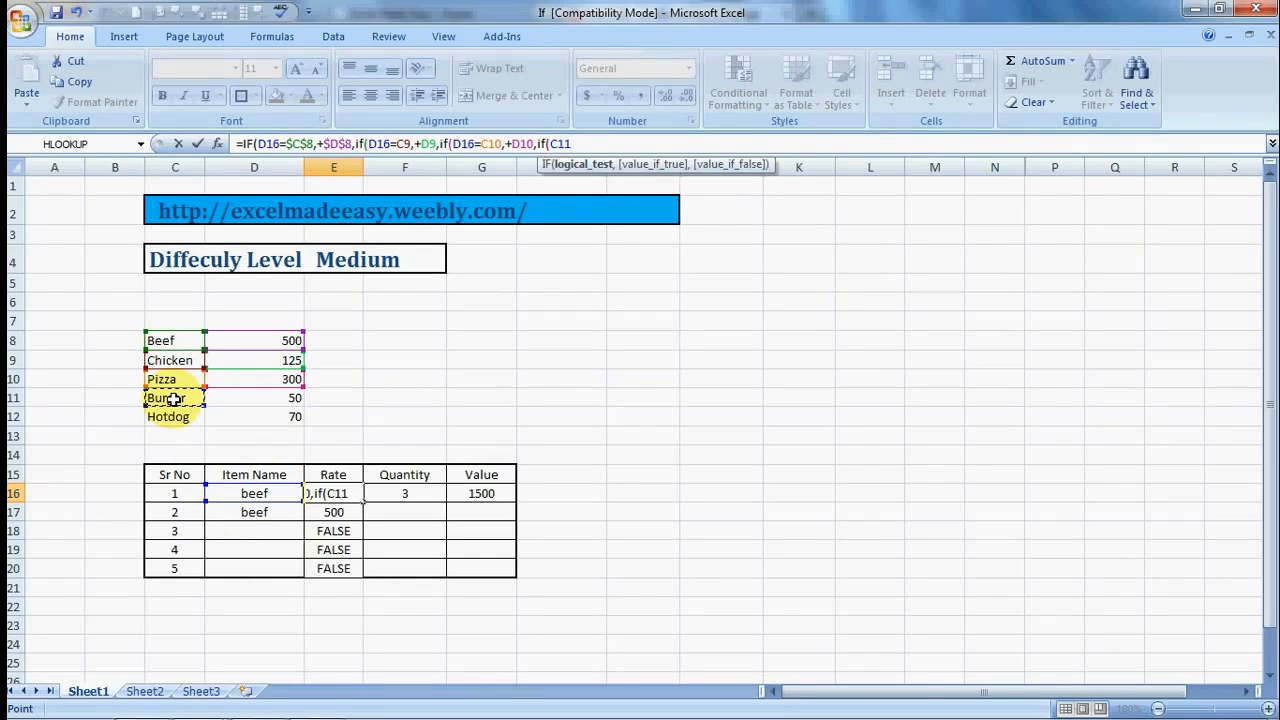
pyautogui.write('=')
pyautogui.press('BackSpace')
pyautogui.press('BackSpace')
pyautogui.press('BackSpace')
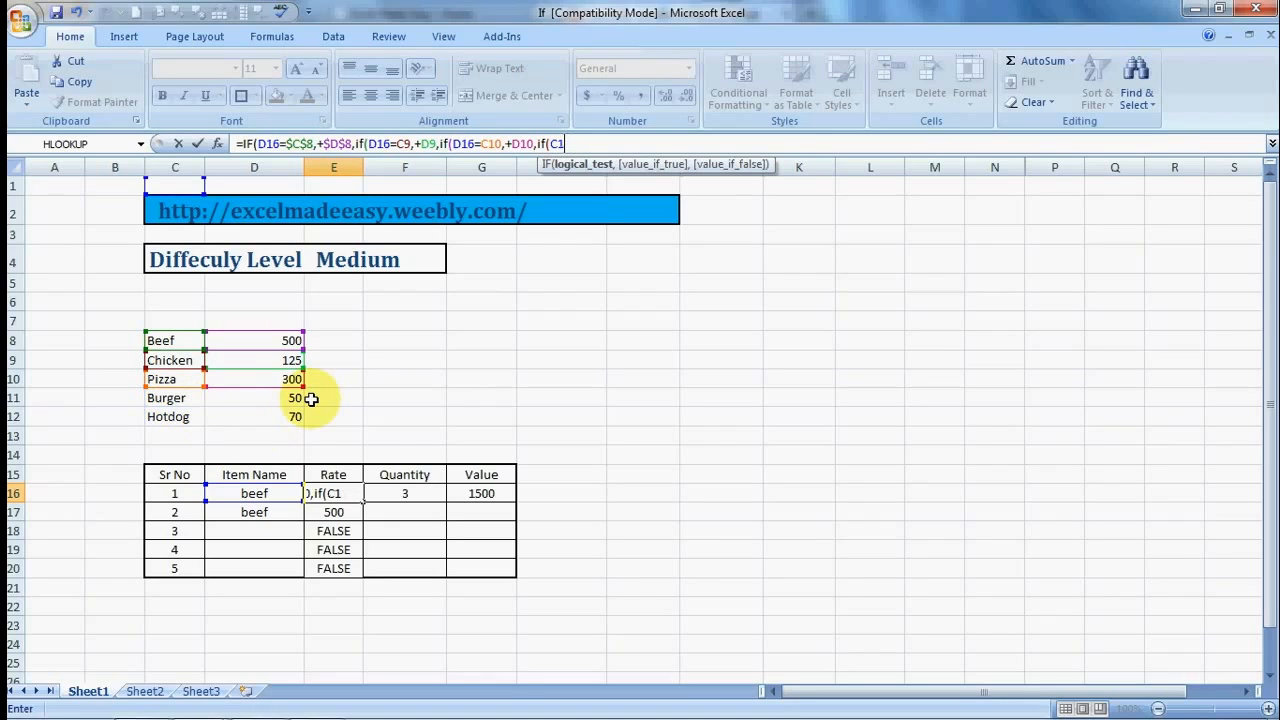
pyautogui.press('BackSpace')
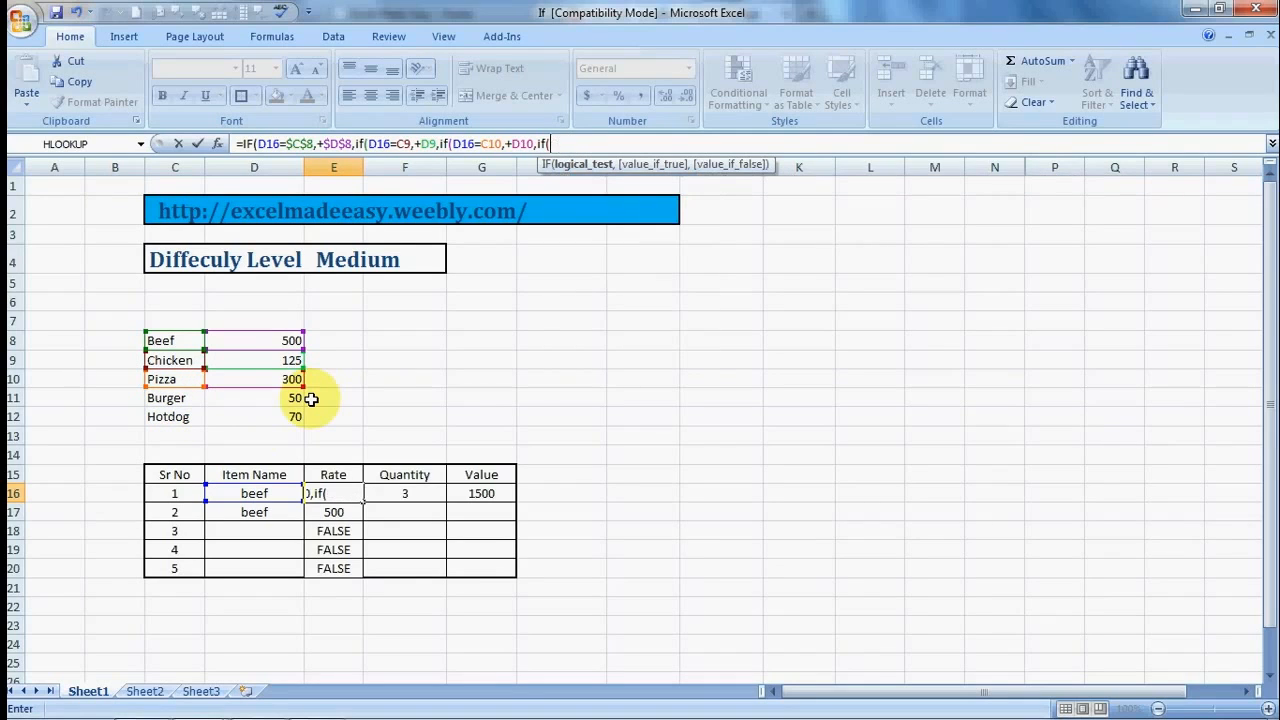
# Step: Fill in the fourth nested IF of the E16 formula so it returns +D11 when D16=C11
pyautogui.click(248, 493)
pyautogui.write('=')
pyautogui.click(182, 400)
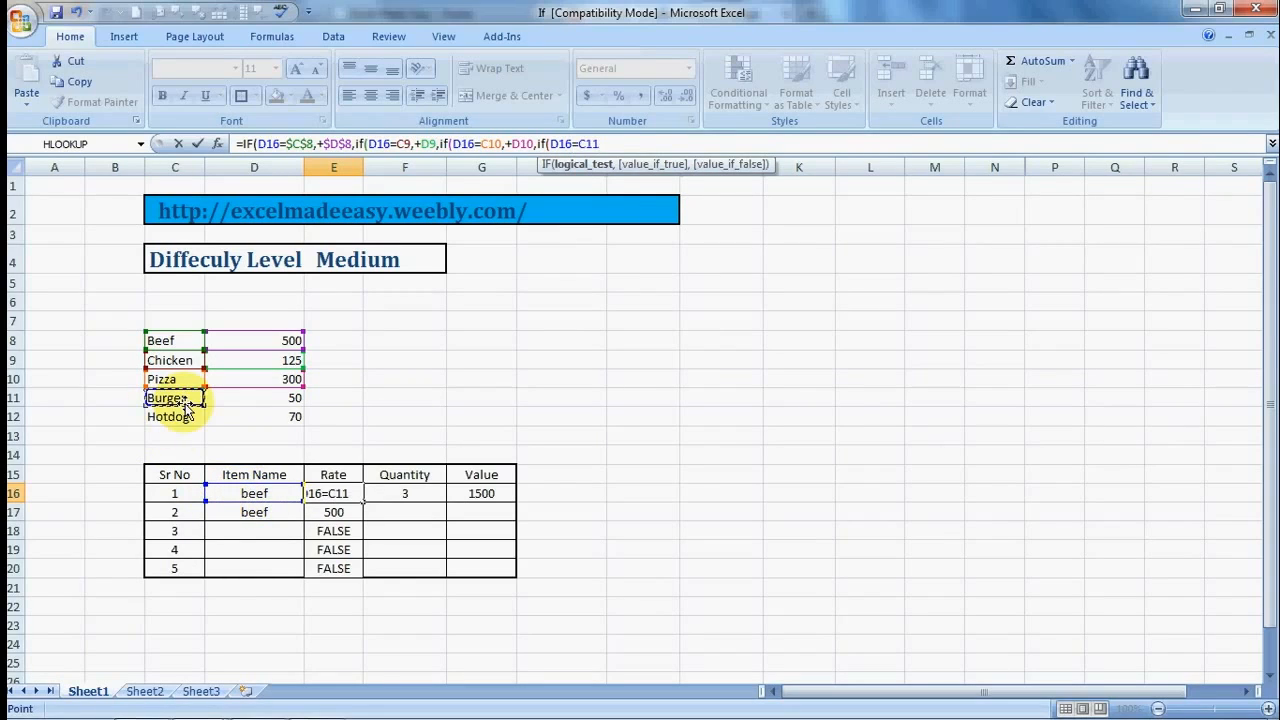
pyautogui.write(',')
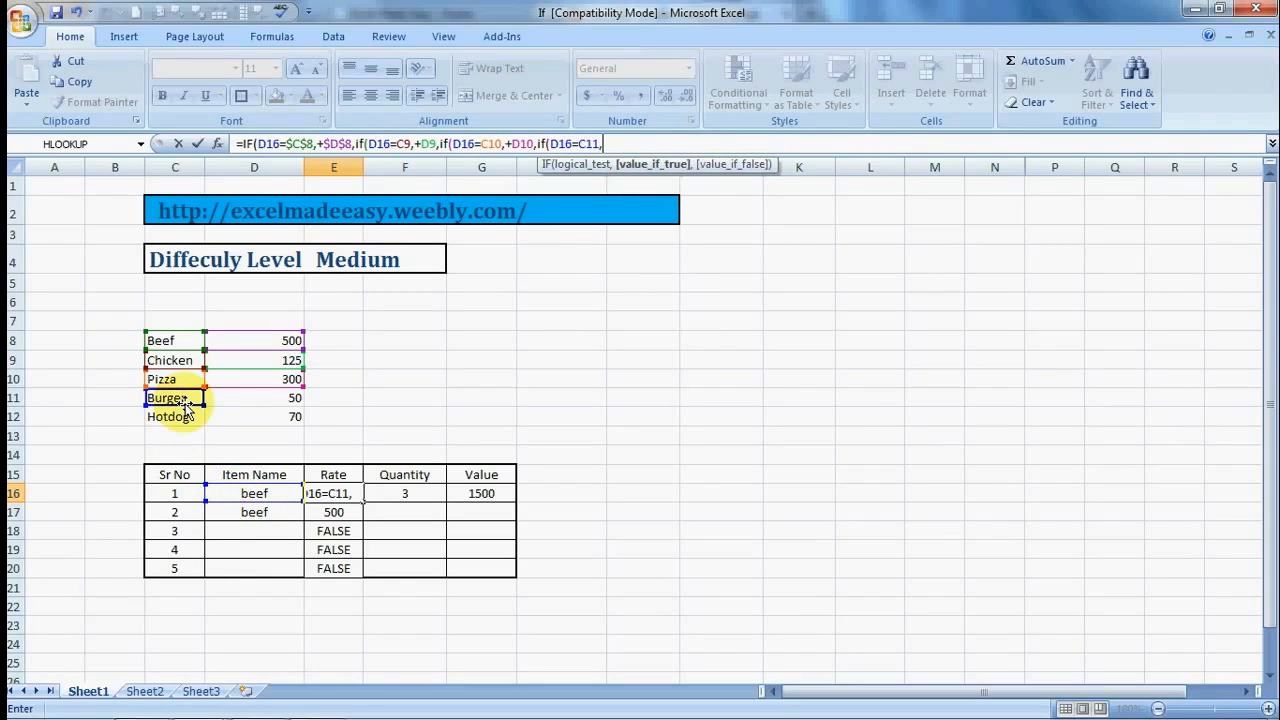
pyautogui.write('+')
pyautogui.click(295, 397)
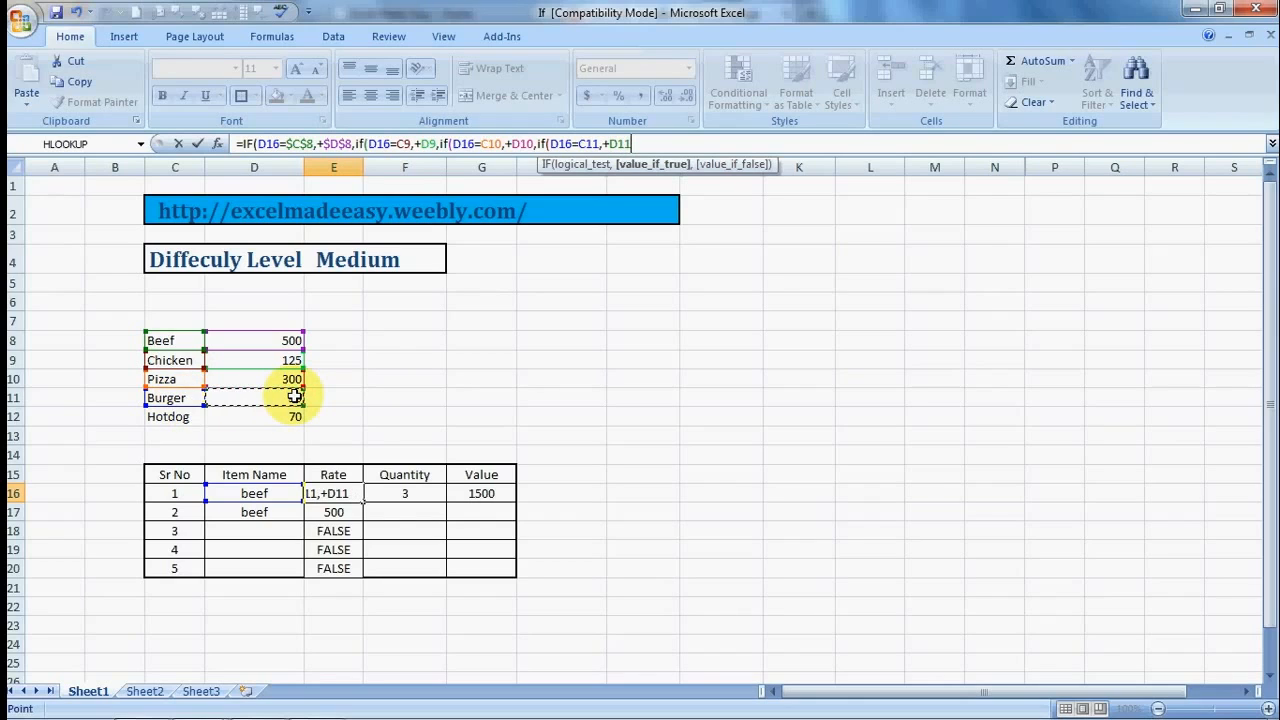
# Step: Continue the Rate formula in E16 with another nested IF after +D11
pyautogui.write(',')
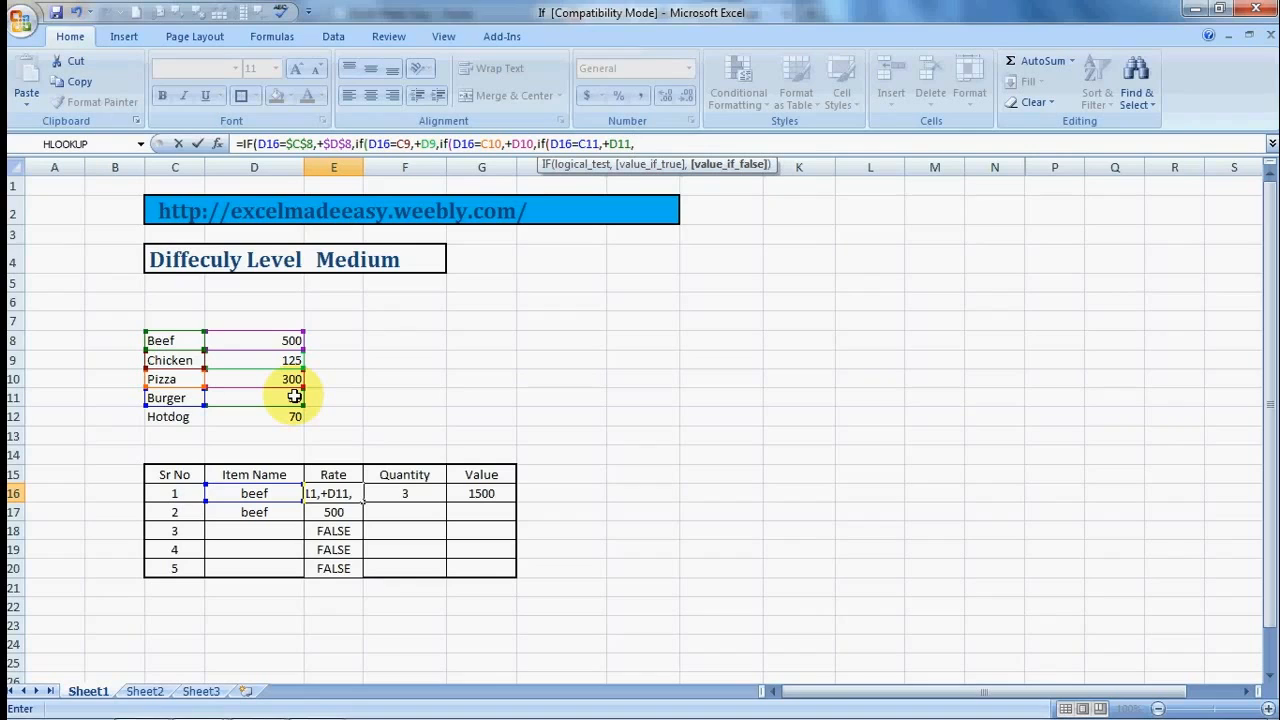
pyautogui.click(295, 397)
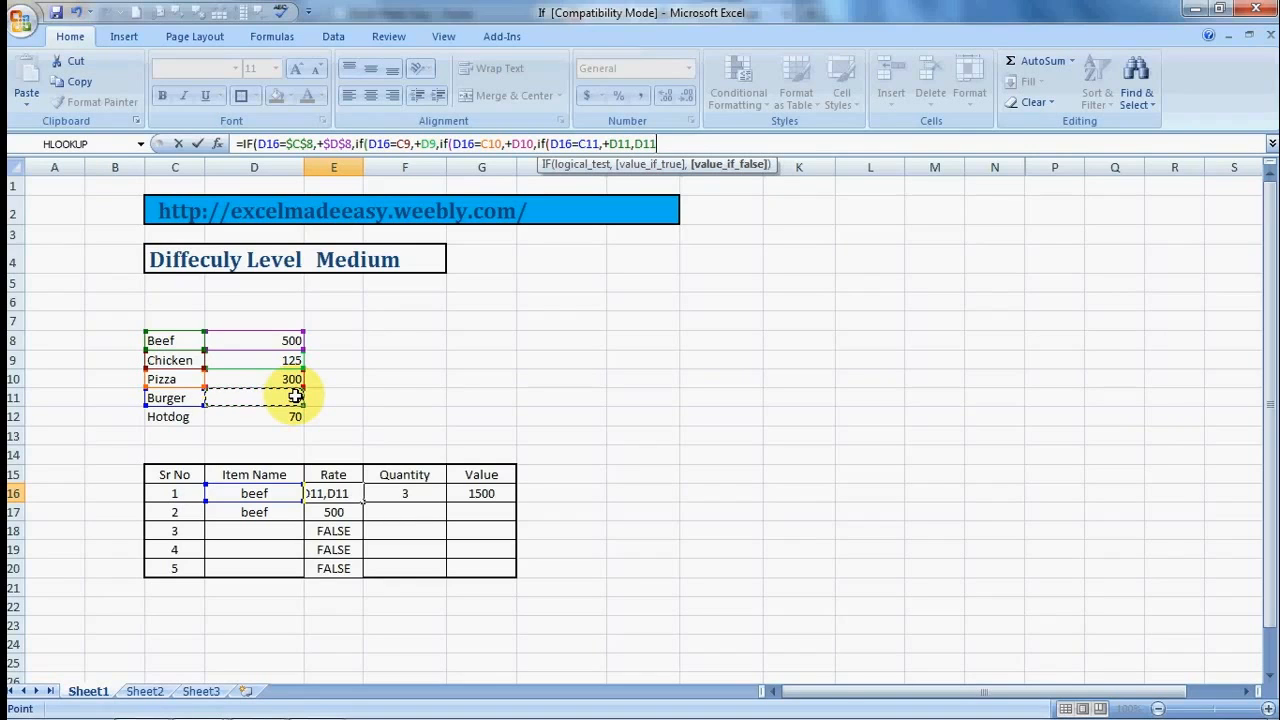
pyautogui.press('BackSpace')
pyautogui.press('BackSpace')
pyautogui.press('BackSpace')
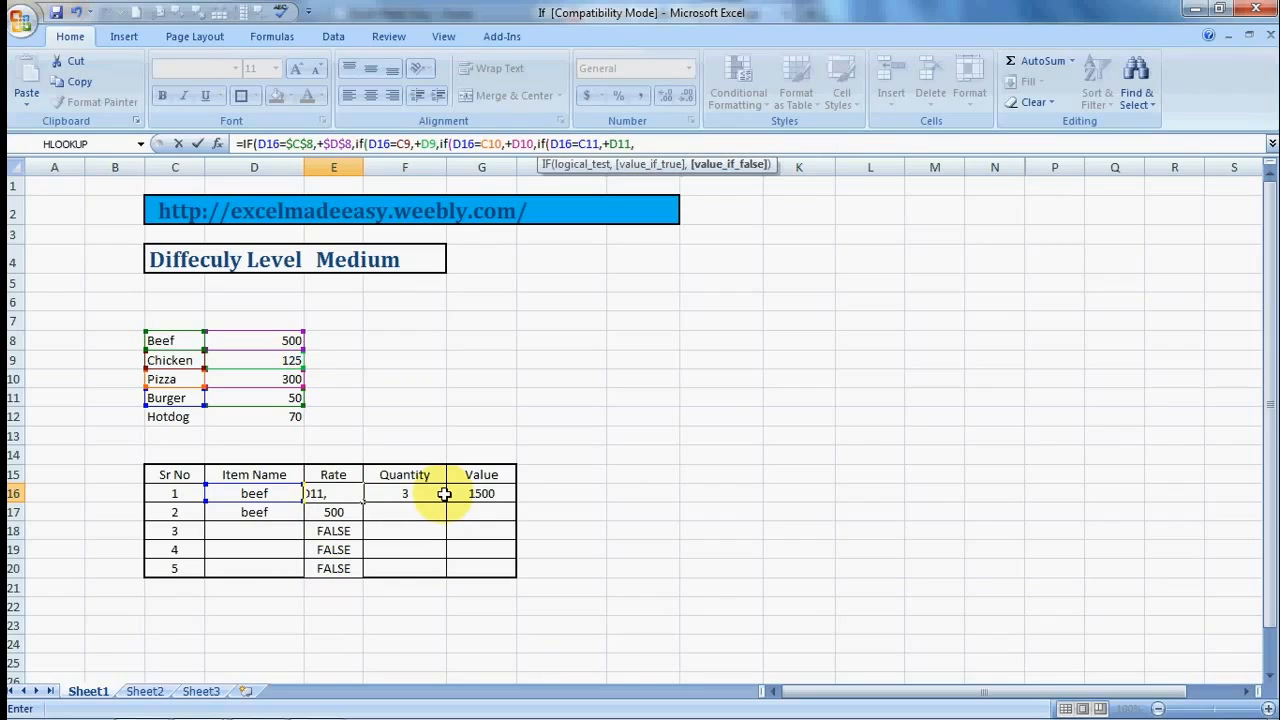
pyautogui.write('if')
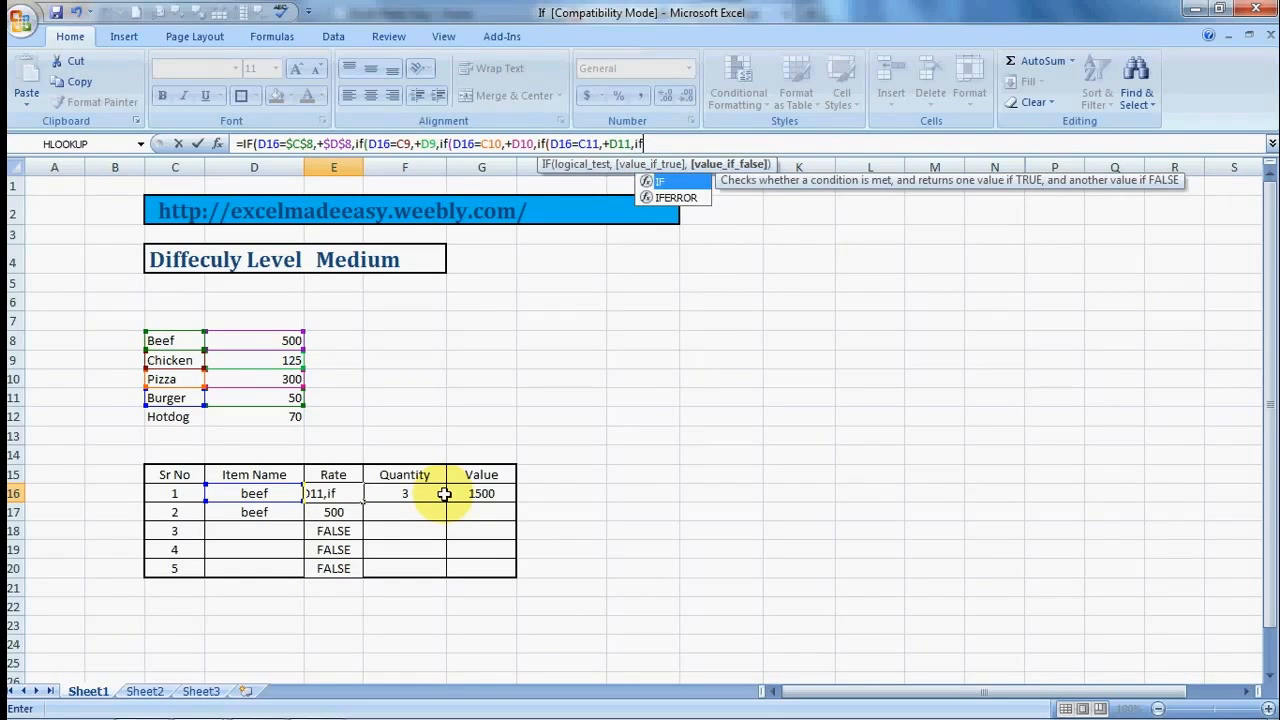
pyautogui.write('(')
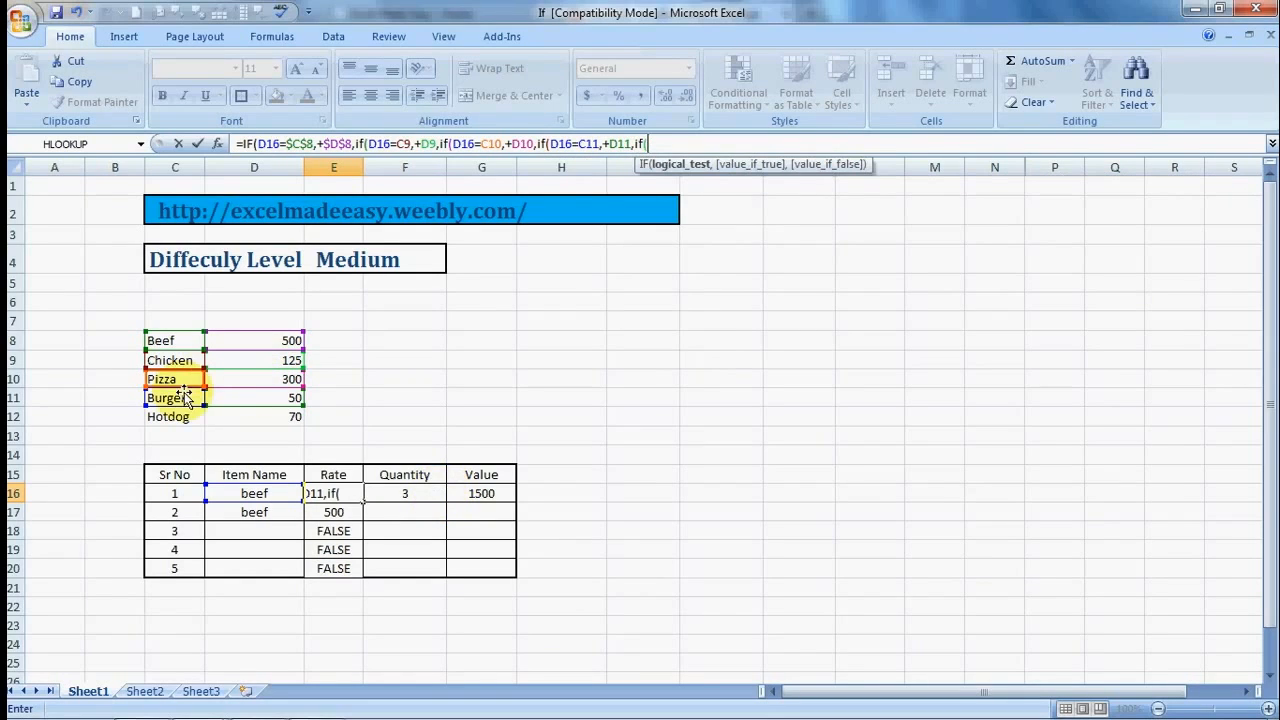
# Step: Set the logical test of the innermost IF in E16 to D16=C12, matching the item name to Hotdog
pyautogui.click(254, 492)
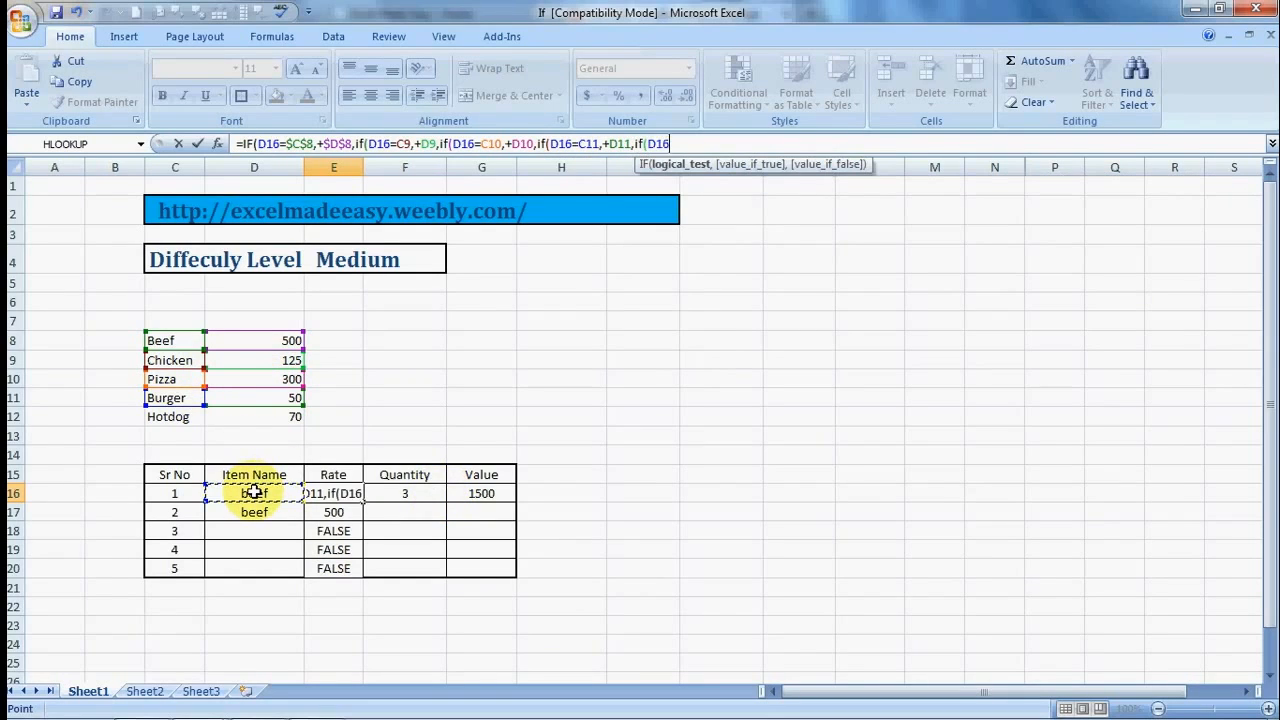
pyautogui.click(162, 416)
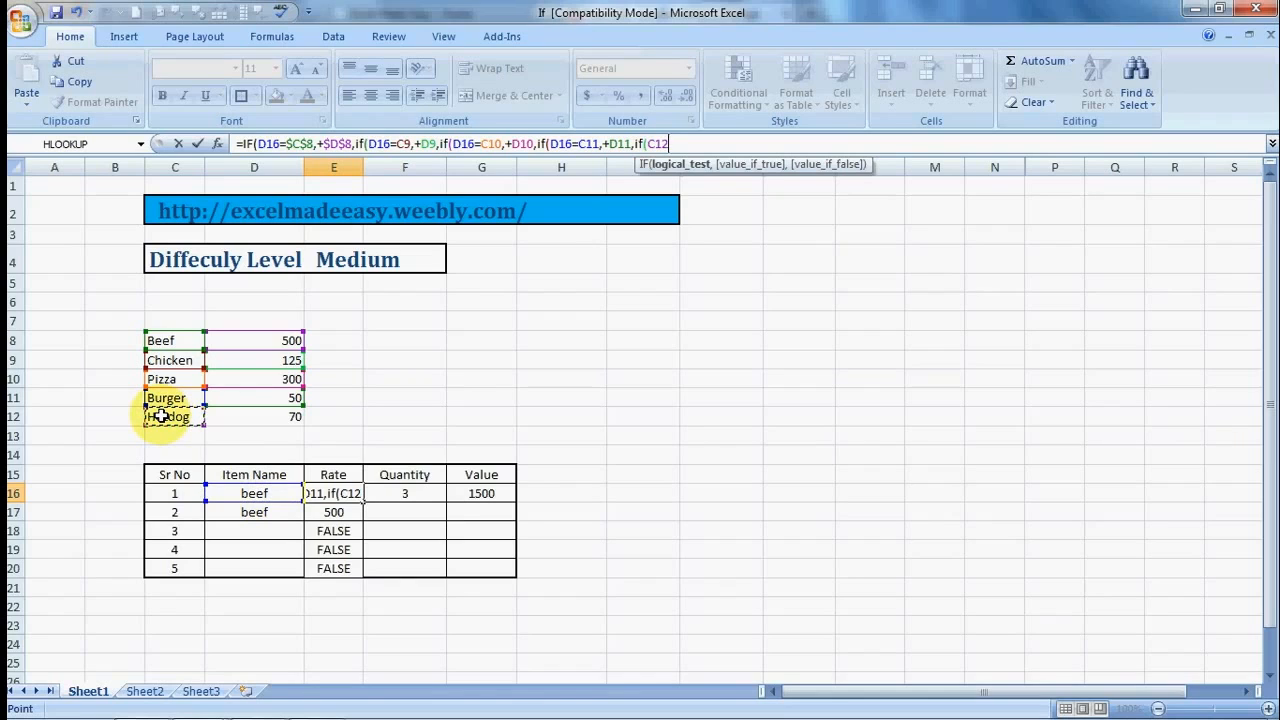
pyautogui.press('BackSpace')
pyautogui.press('BackSpace')
pyautogui.press('BackSpace')
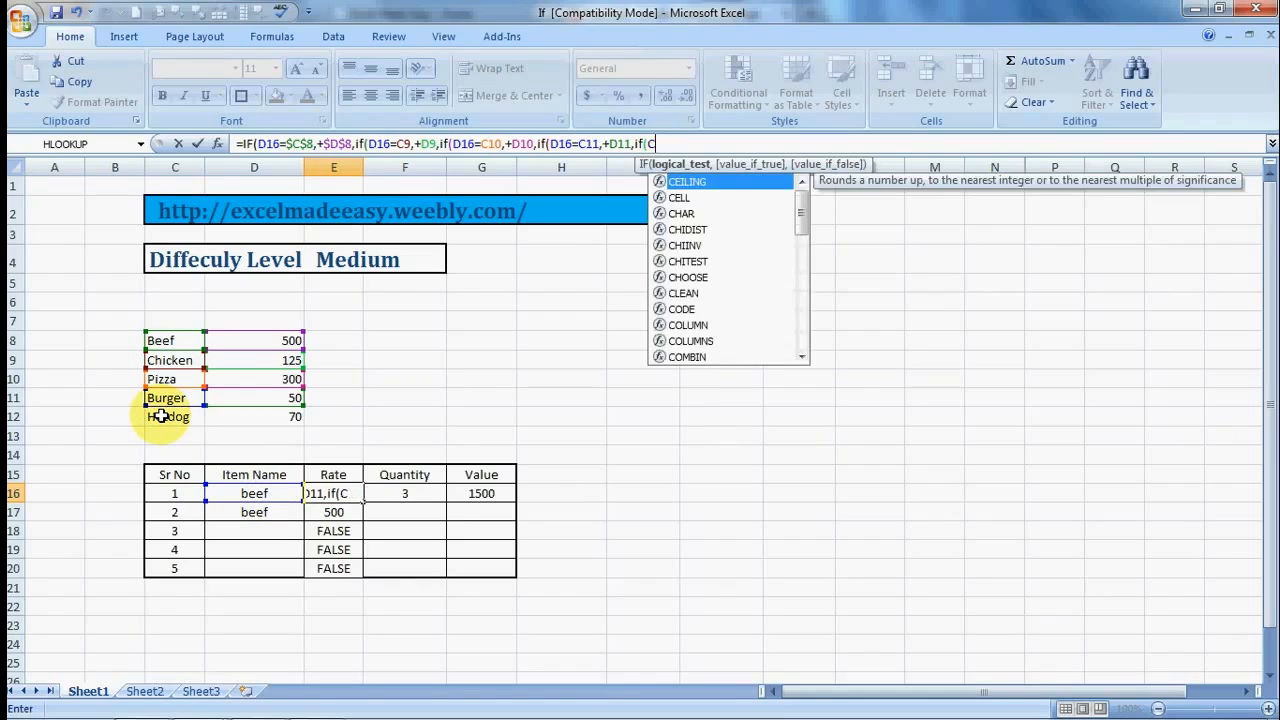
pyautogui.click(254, 491)
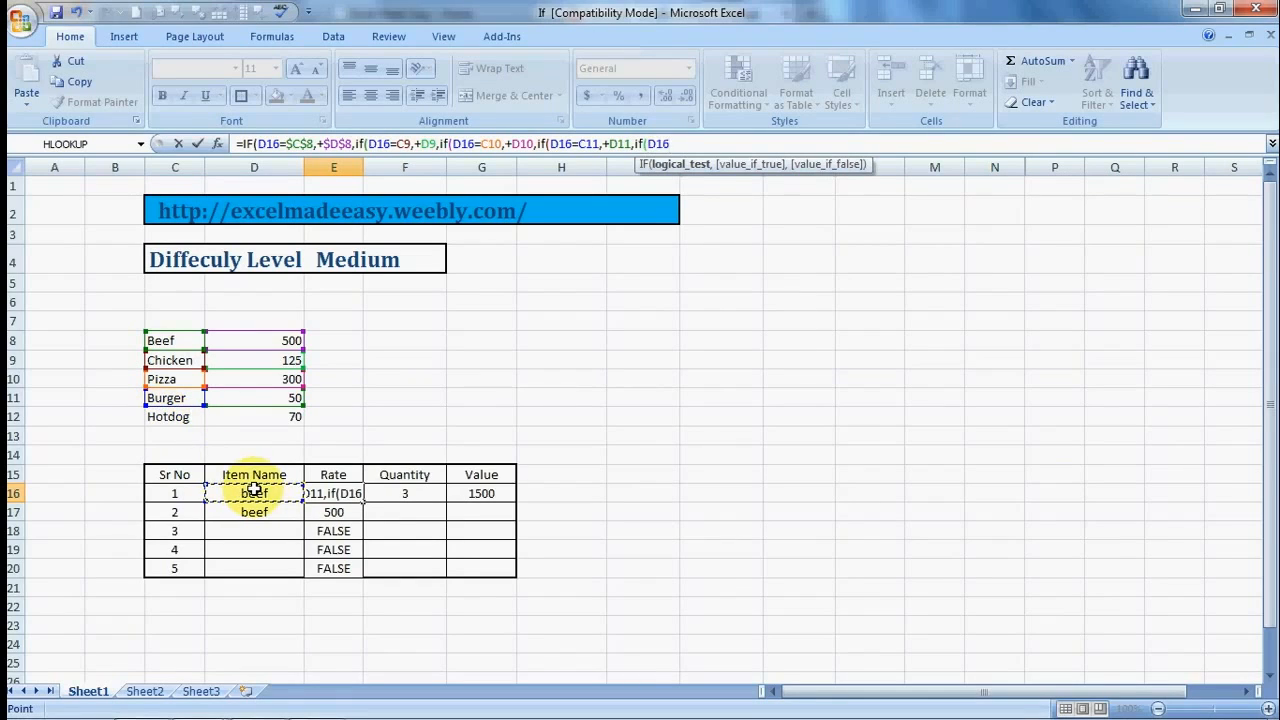
pyautogui.write('=')
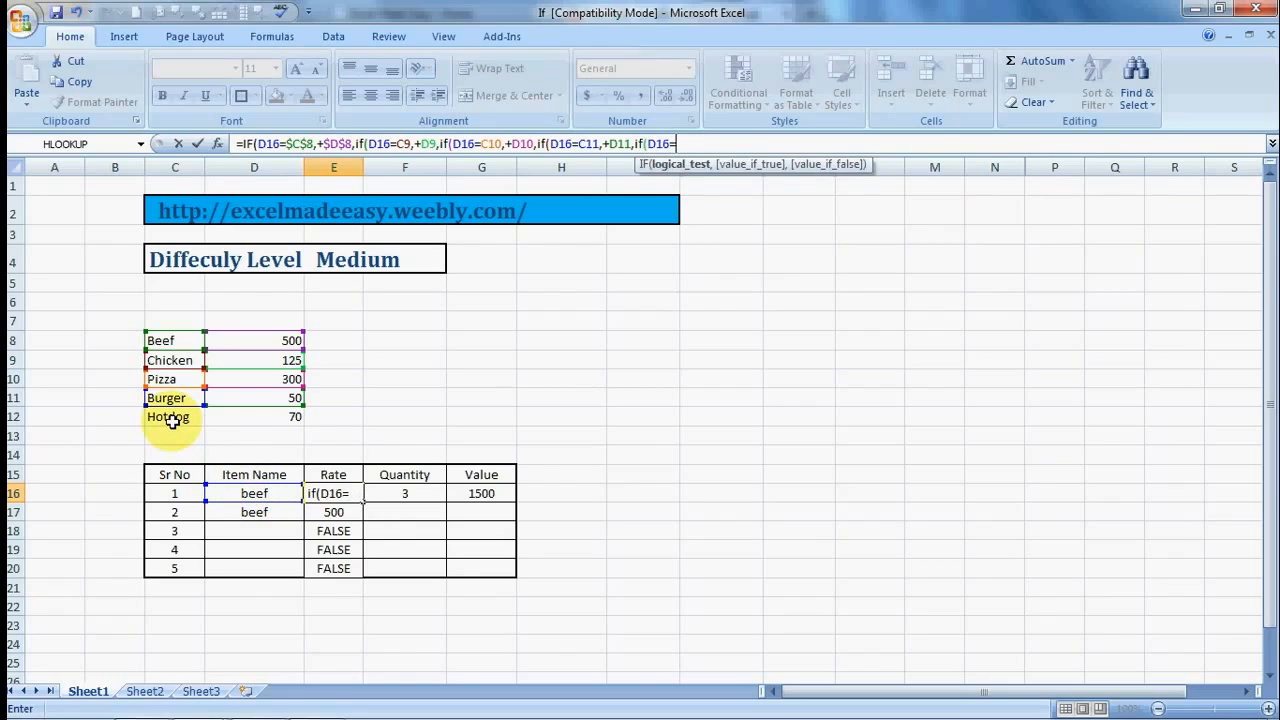
pyautogui.click(174, 418)
pyautogui.write(',')
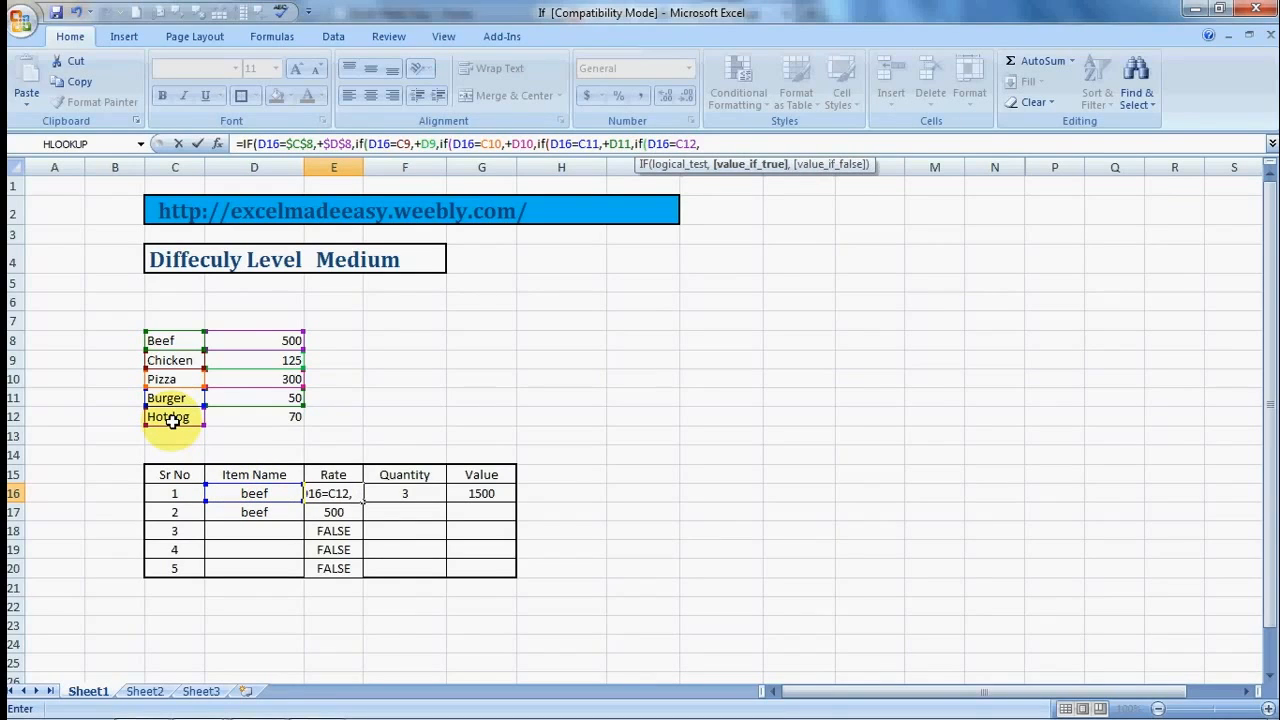
# Step: Return +D12 for the Hotdog test, close all the nested IFs and enter the formula in E16
pyautogui.write('+')
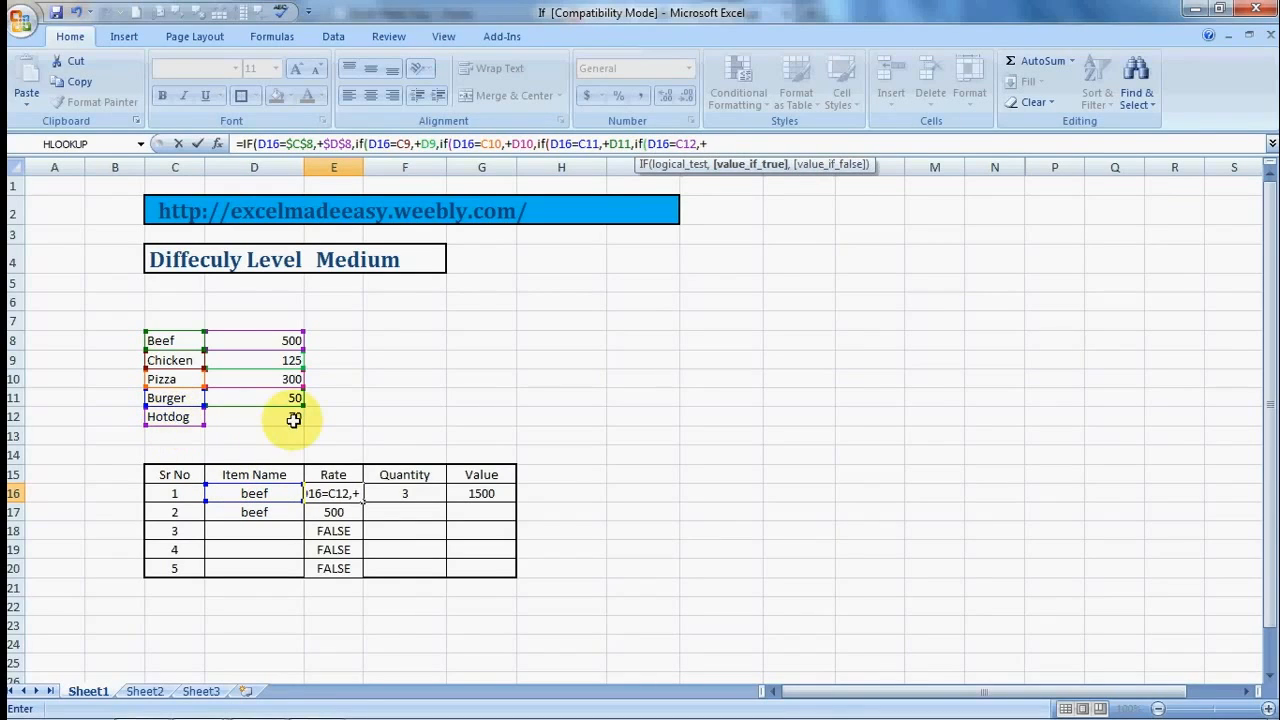
pyautogui.click(295, 419)
pyautogui.write('))')
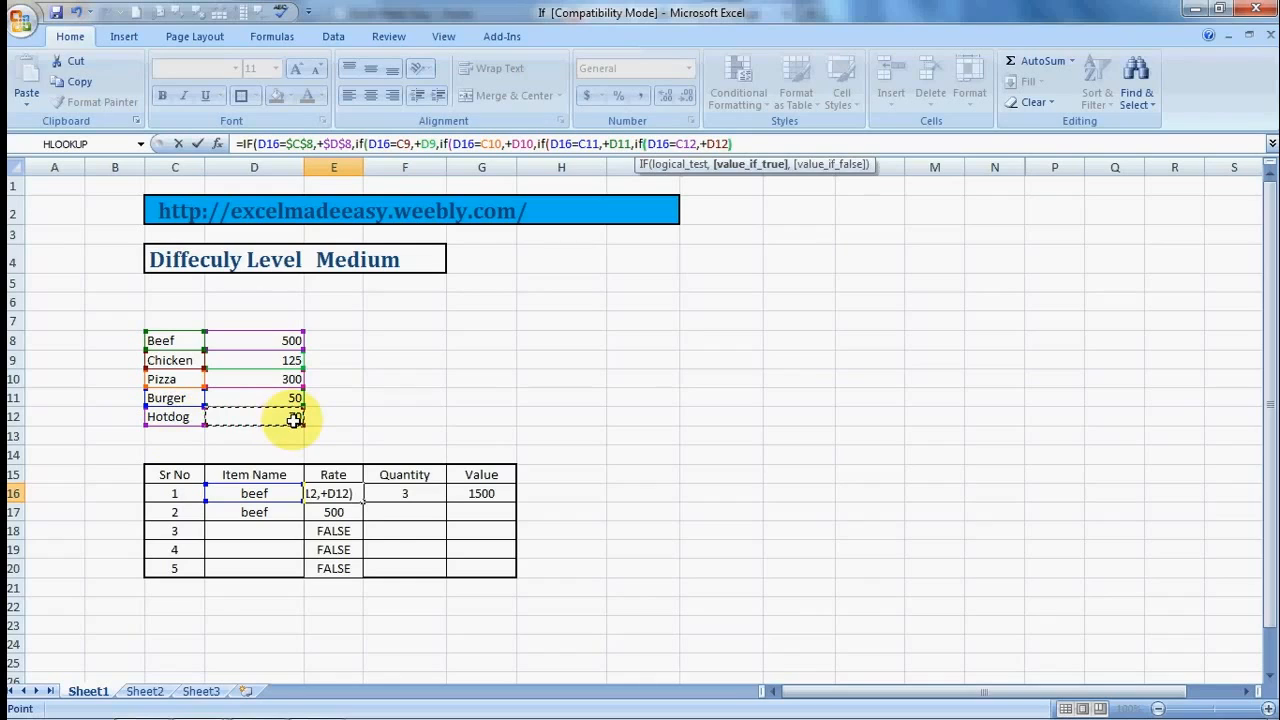
pyautogui.write(')))')
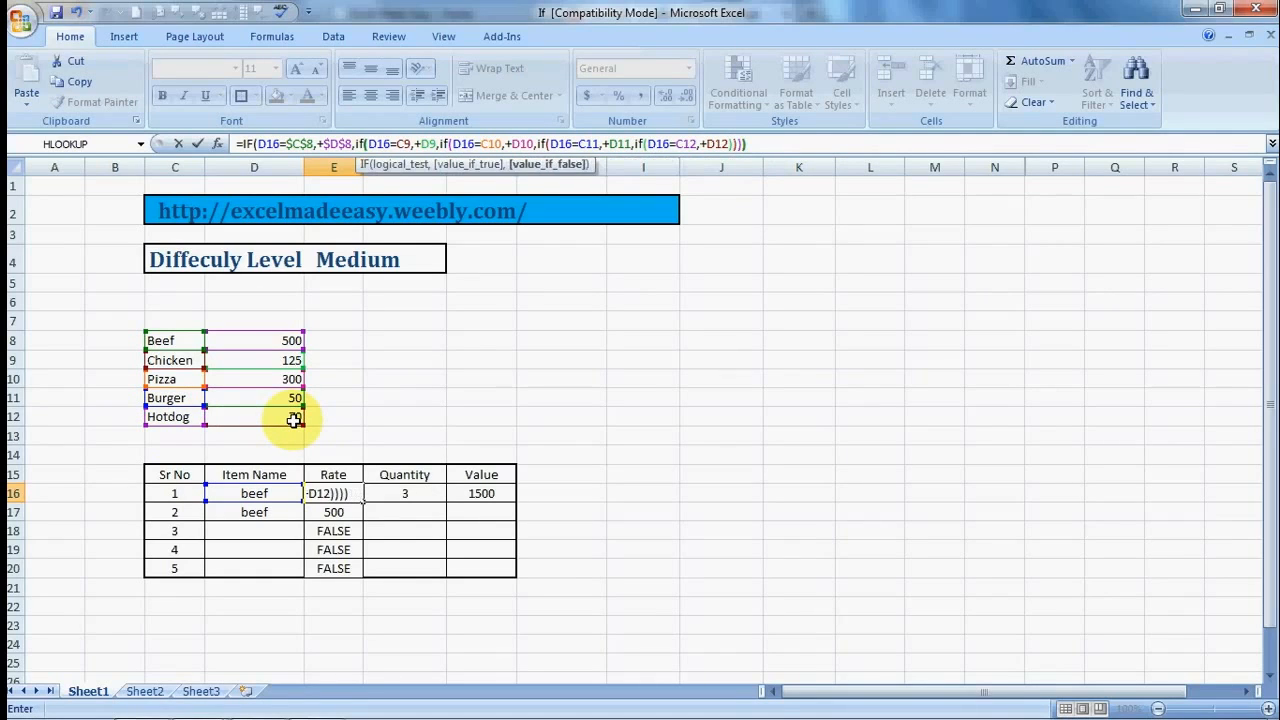
pyautogui.press('Return')
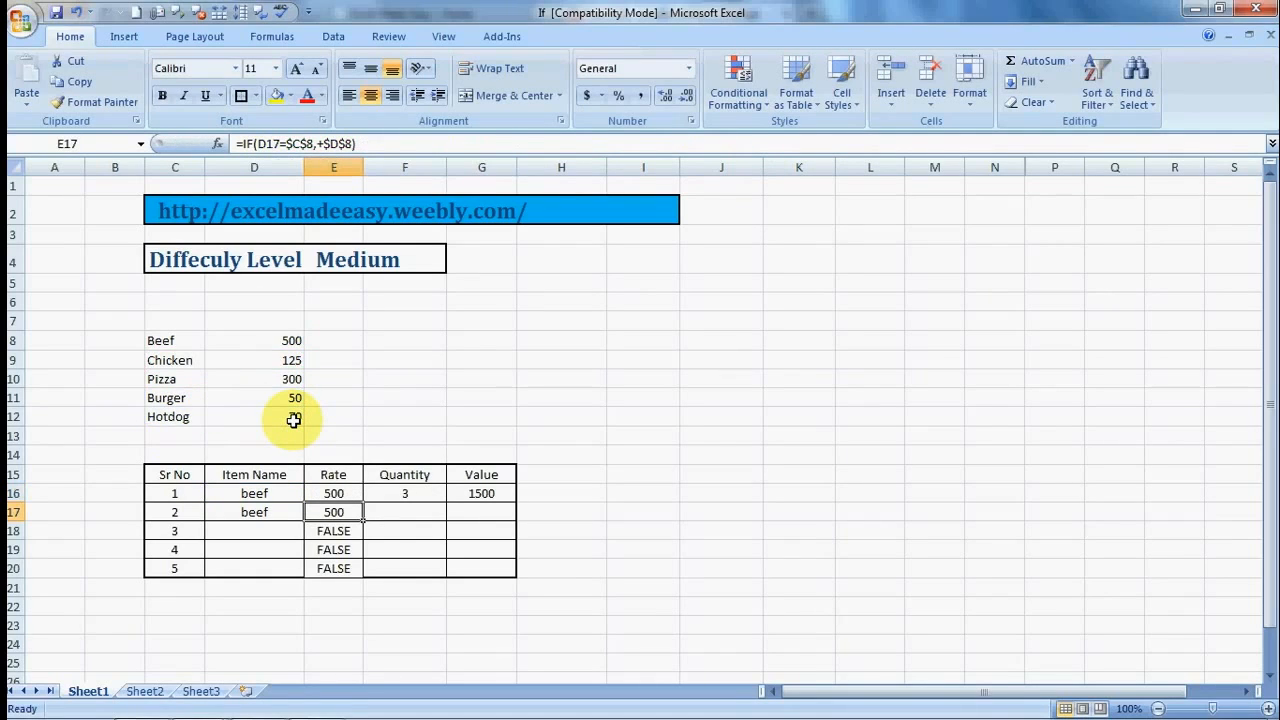
pyautogui.press('Up')
pyautogui.hotkey('ctrl', 'c')
pyautogui.hotkey('shift', 'Down')
pyautogui.hotkey('shift', 'Down')
pyautogui.hotkey('shift', 'Down')
pyautogui.hotkey('shift', 'Down')
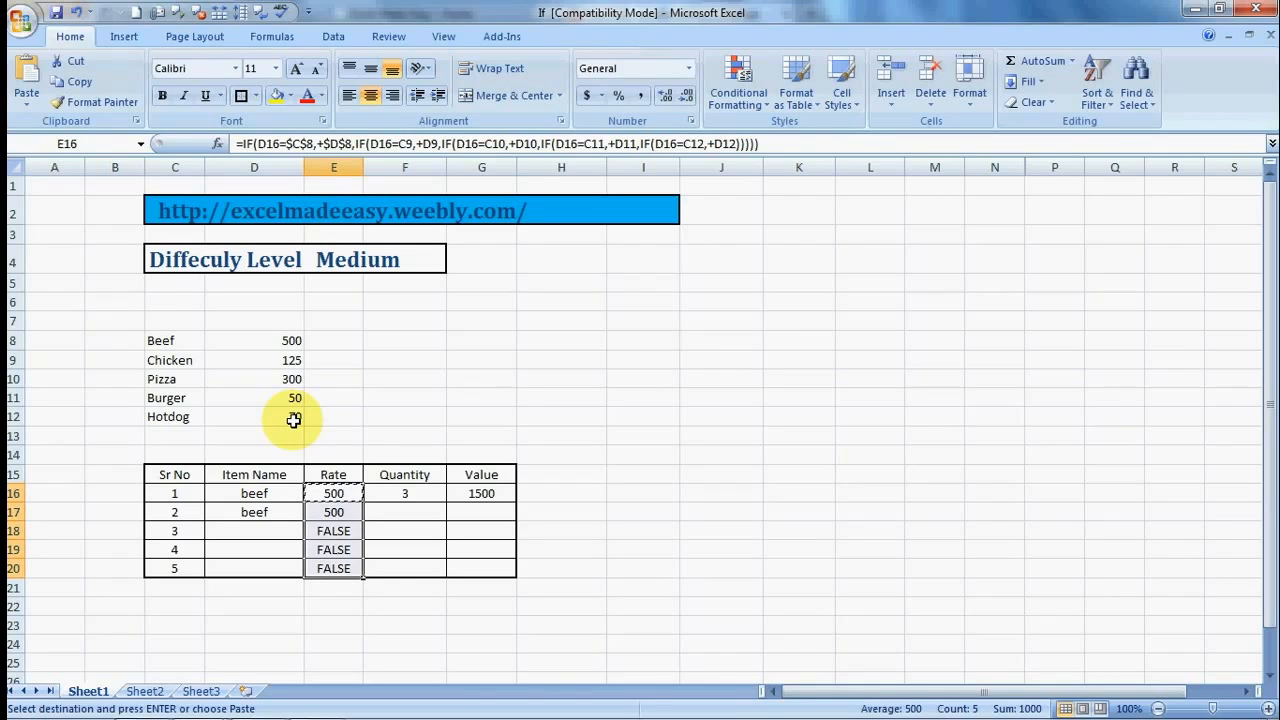
pyautogui.press('Escape')
pyautogui.press('Up')
pyautogui.press('Up')
pyautogui.press('Down')
pyautogui.press('Down')
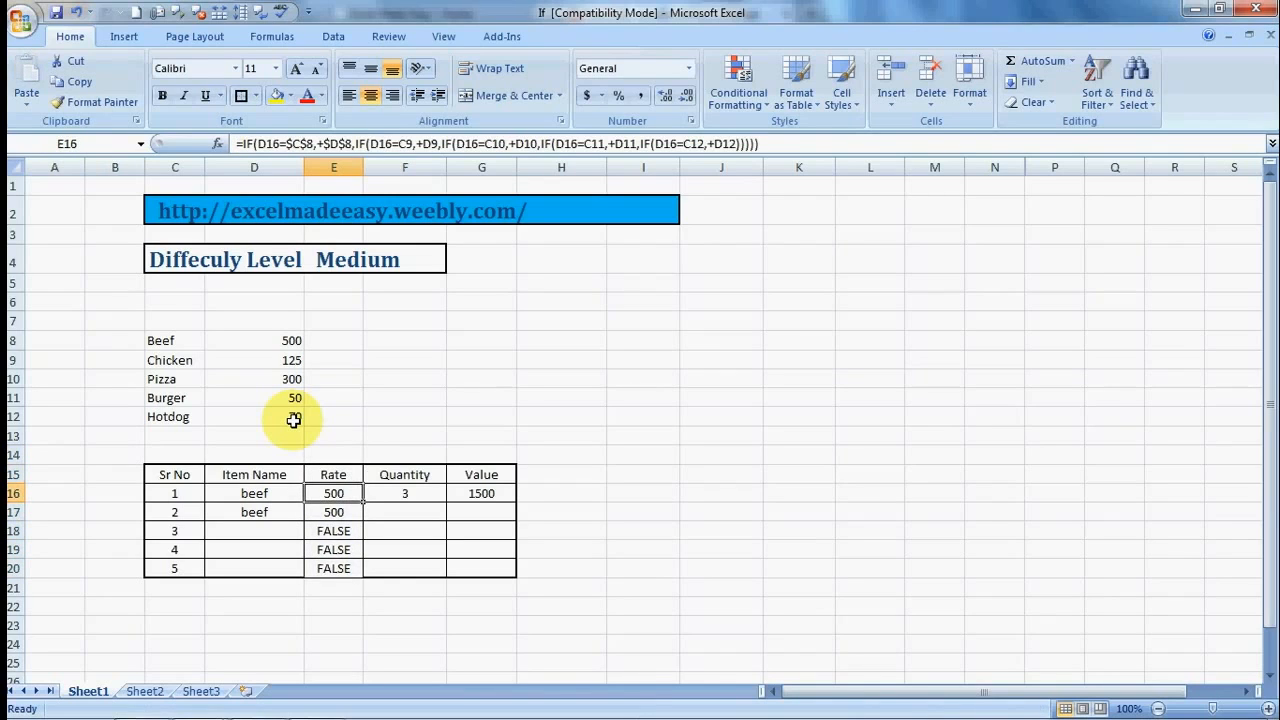
# Step: Make the Chicken references in the E16 formula absolute, as $C$9 and $D$9
pyautogui.click(399, 144)
pyautogui.moveTo(399, 144); pyautogui.dragTo(414, 144)
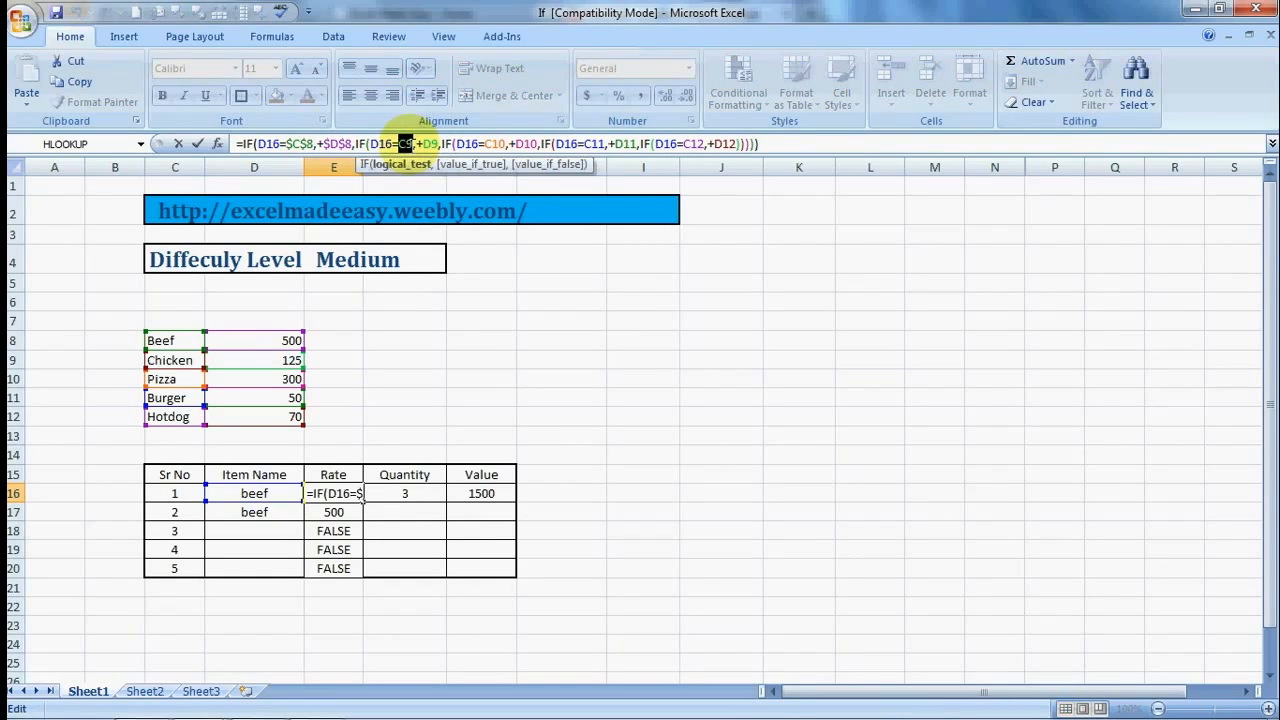
pyautogui.press('F4')
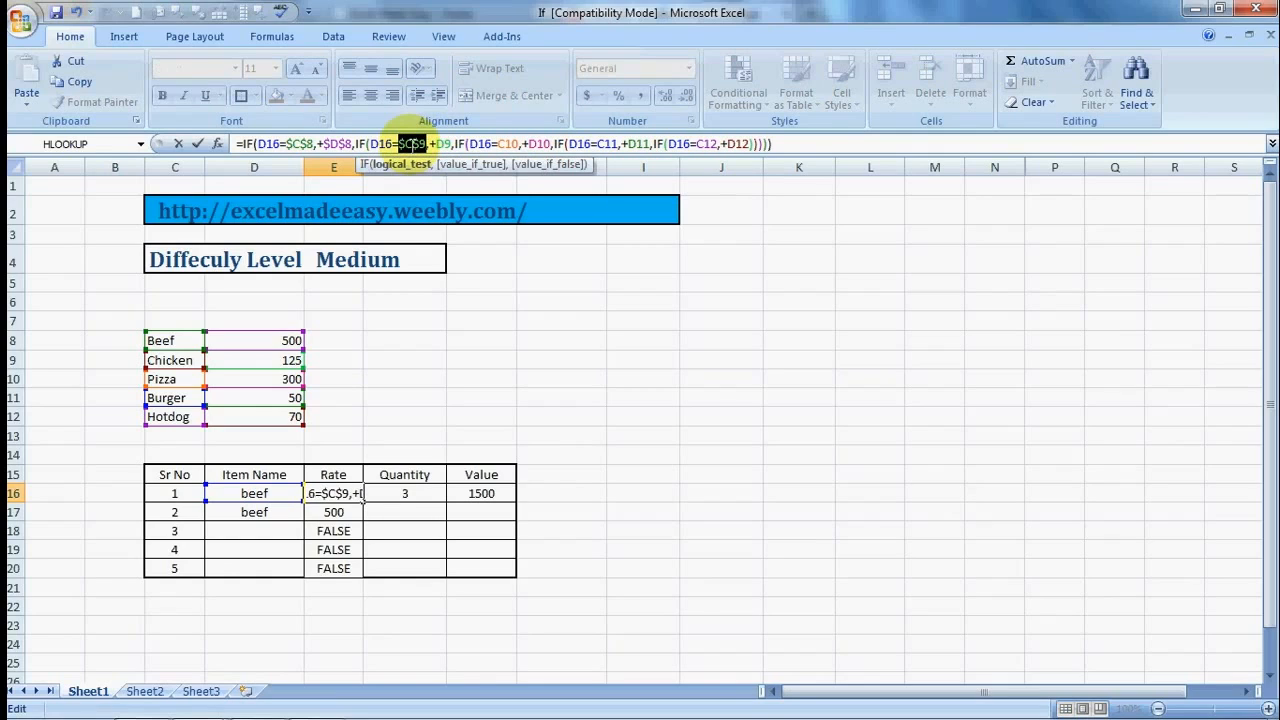
pyautogui.moveTo(436, 144); pyautogui.dragTo(450, 144)
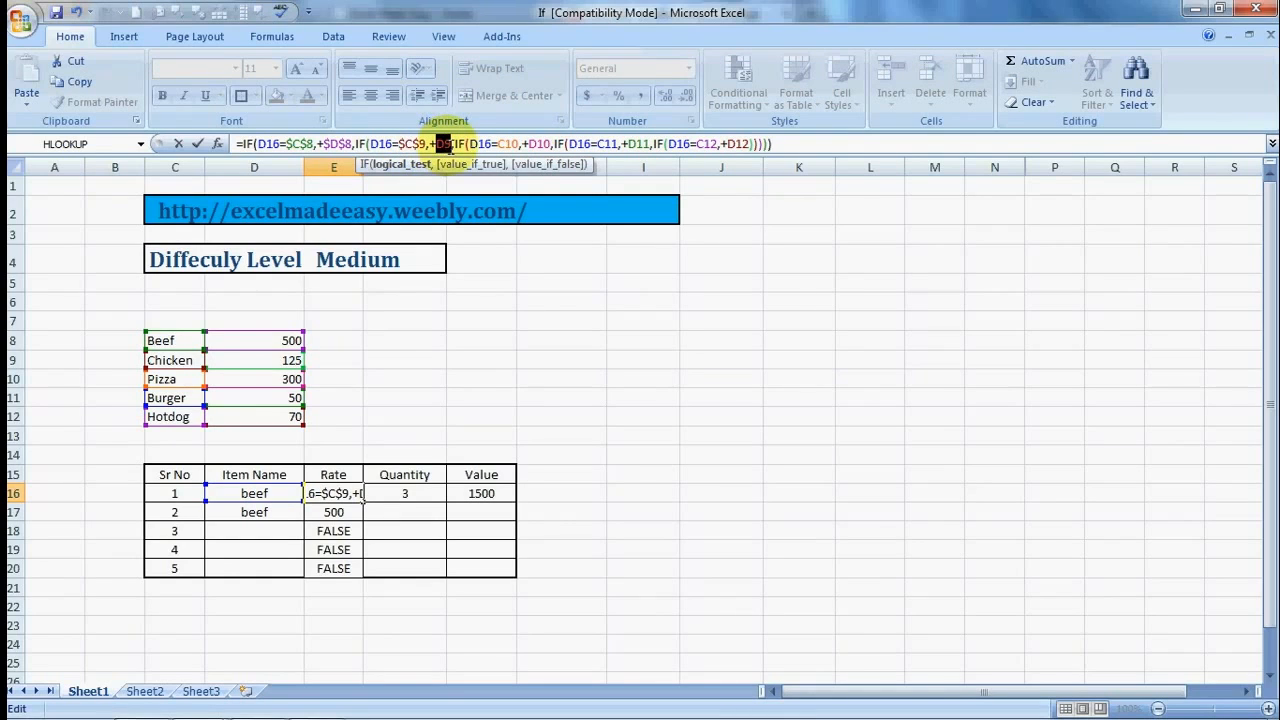
pyautogui.moveTo(450, 144); pyautogui.dragTo(452, 144)
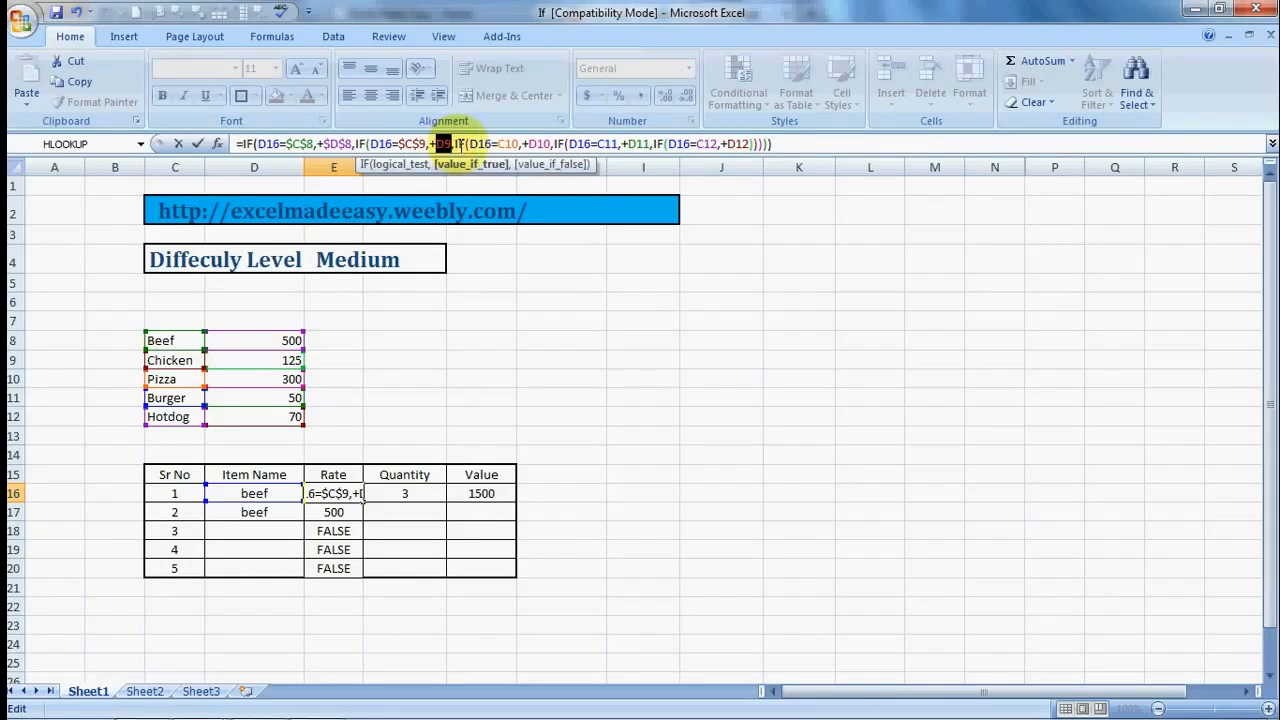
pyautogui.press('F4')
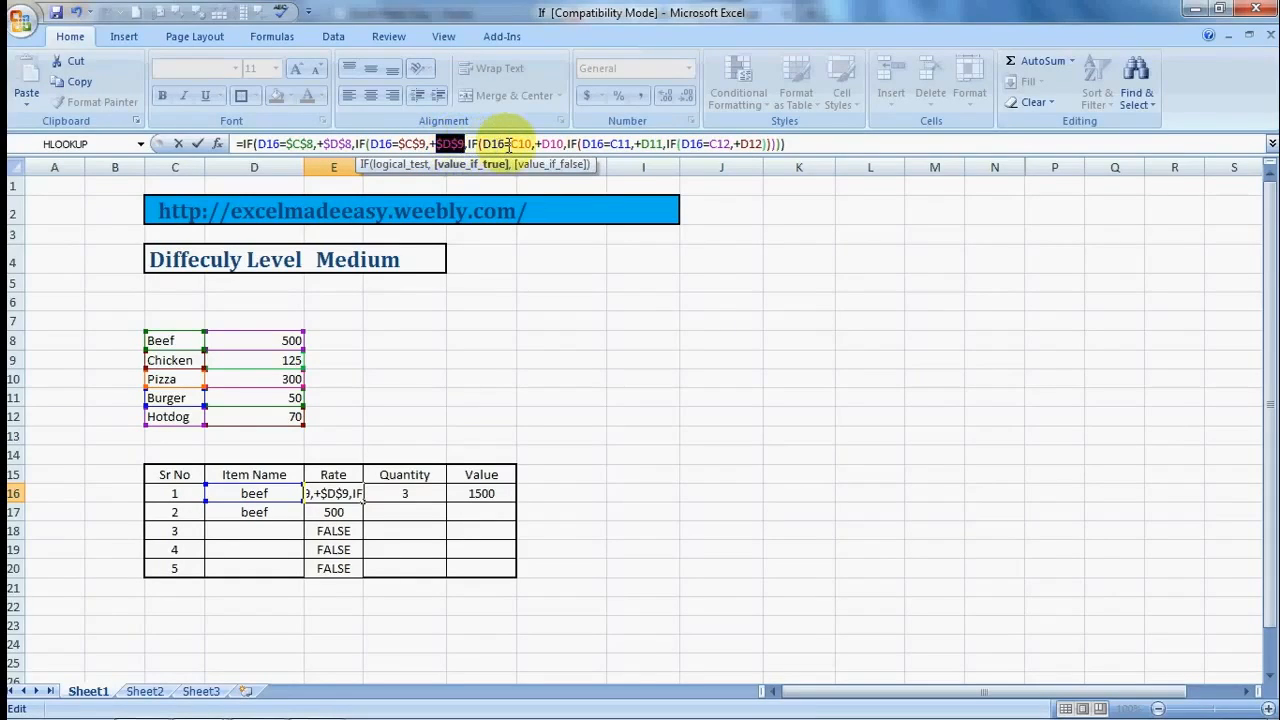
# Step: Make the Pizza references in the E16 formula absolute, as $C$10 and $D$10
pyautogui.moveTo(512, 144); pyautogui.dragTo(533, 144)
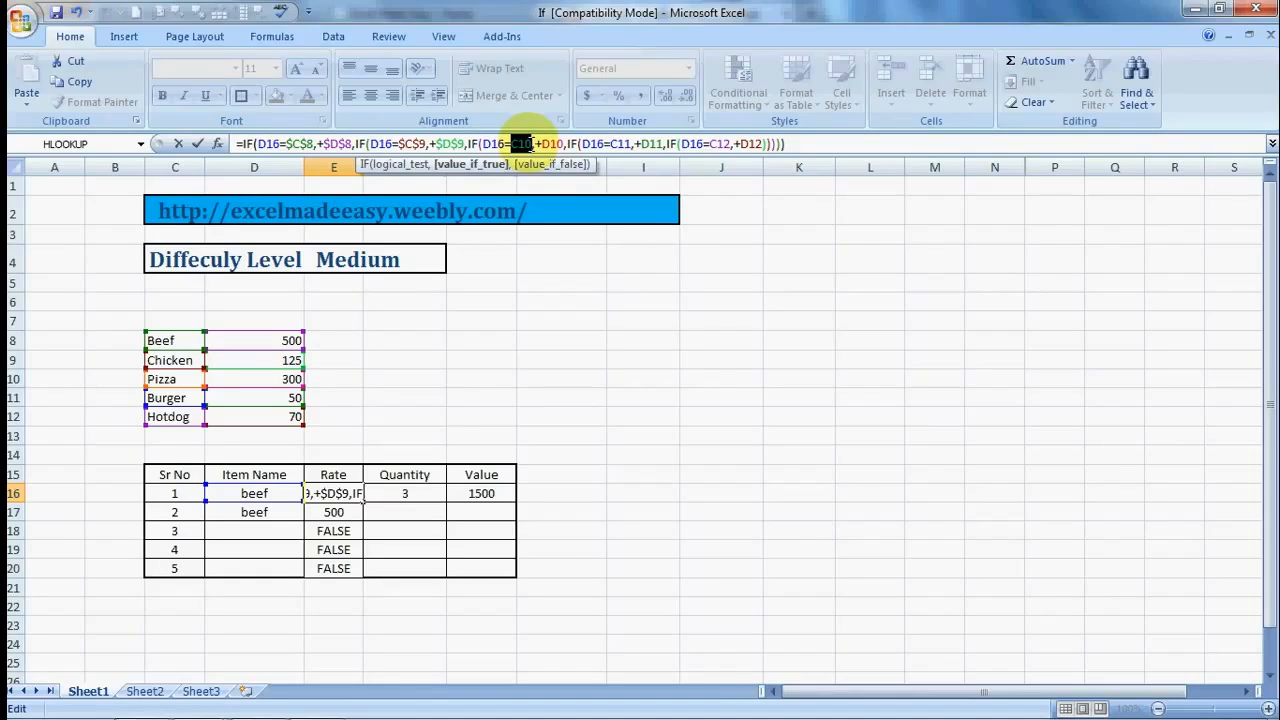
pyautogui.moveTo(531, 144); pyautogui.dragTo(535, 145)
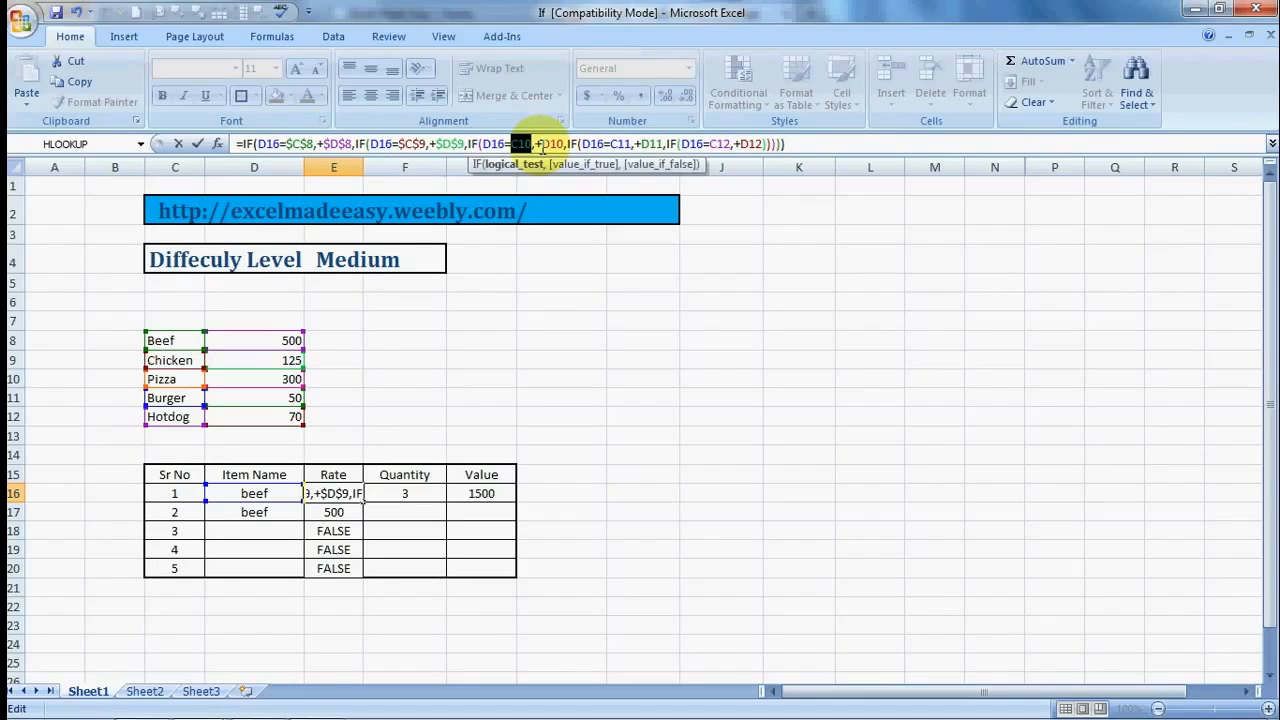
pyautogui.press('F4')
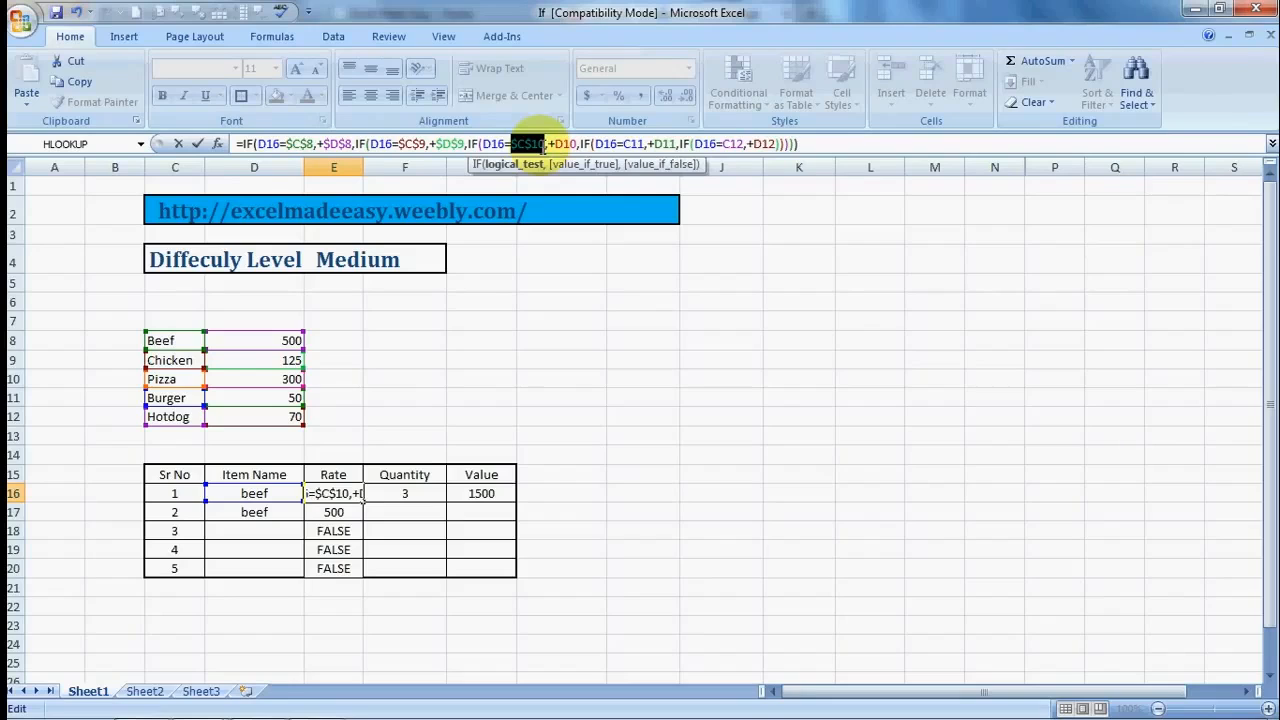
pyautogui.moveTo(553, 144); pyautogui.dragTo(578, 144)
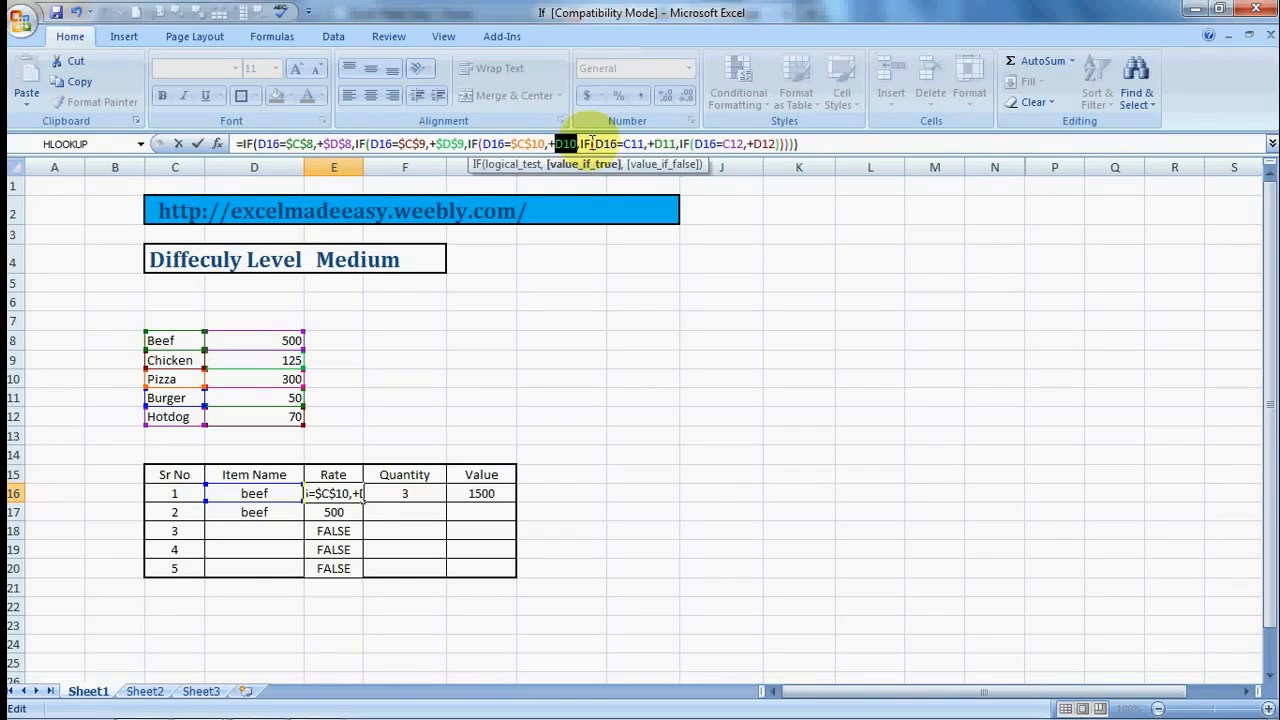
pyautogui.press('F4')
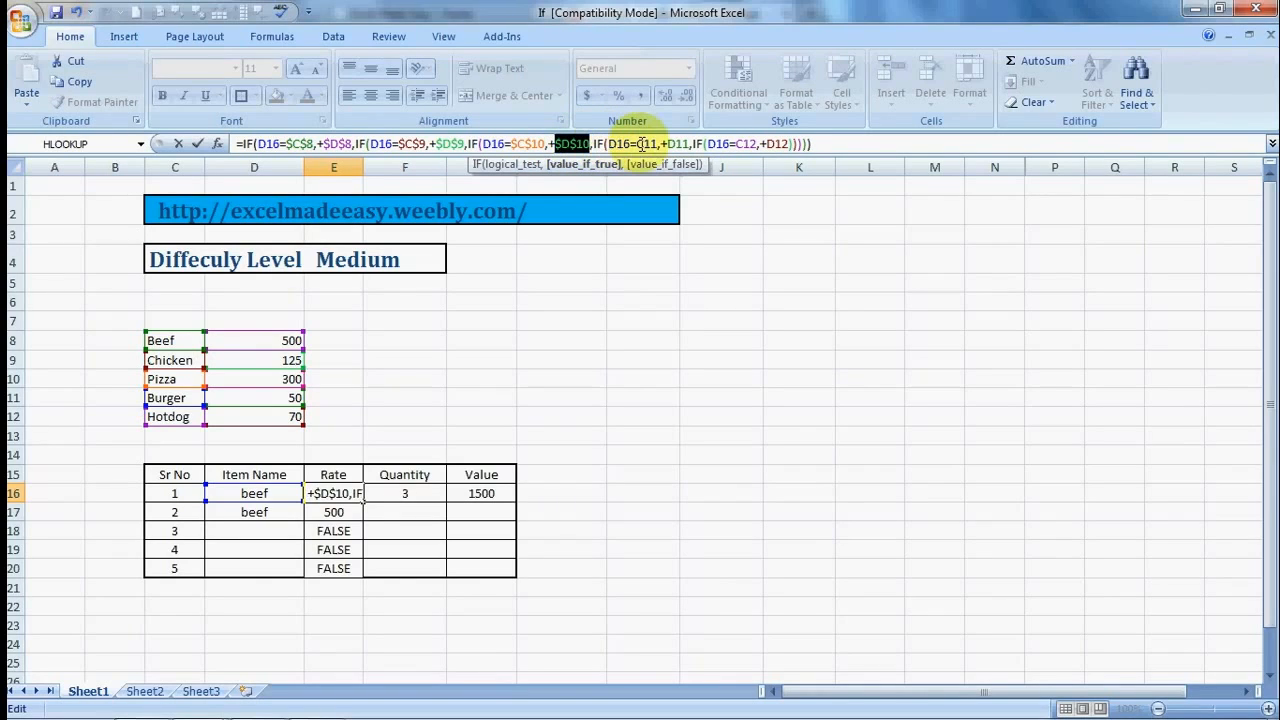
# Step: Make the Burger references in the E16 formula absolute, as $C$11 and $D$11
pyautogui.moveTo(637, 144); pyautogui.dragTo(658, 144)
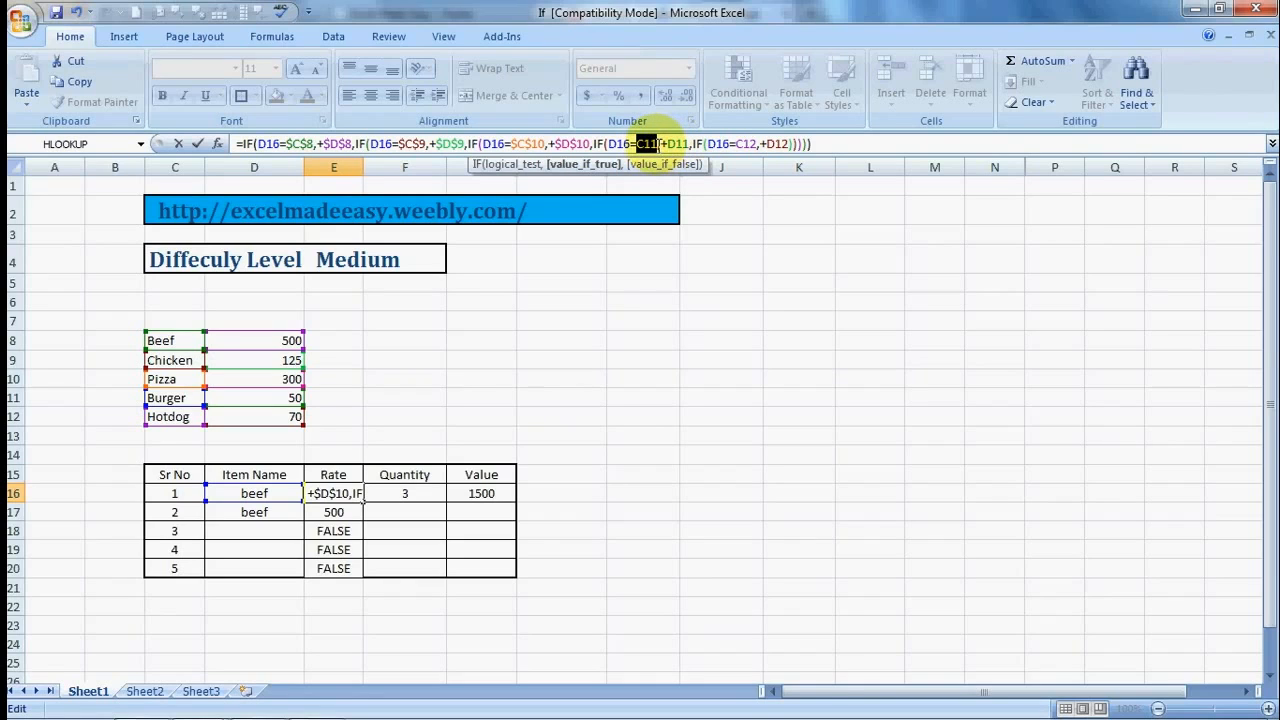
pyautogui.press('F4')
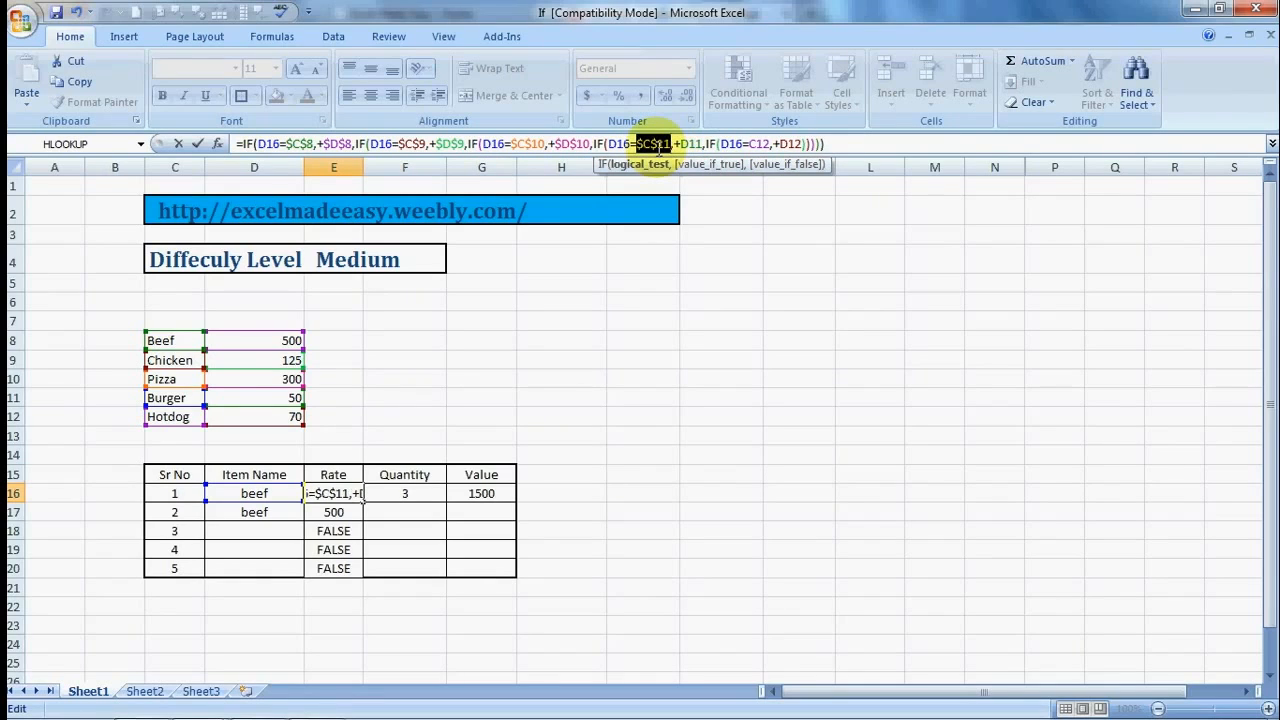
pyautogui.moveTo(680, 144); pyautogui.dragTo(706, 144)
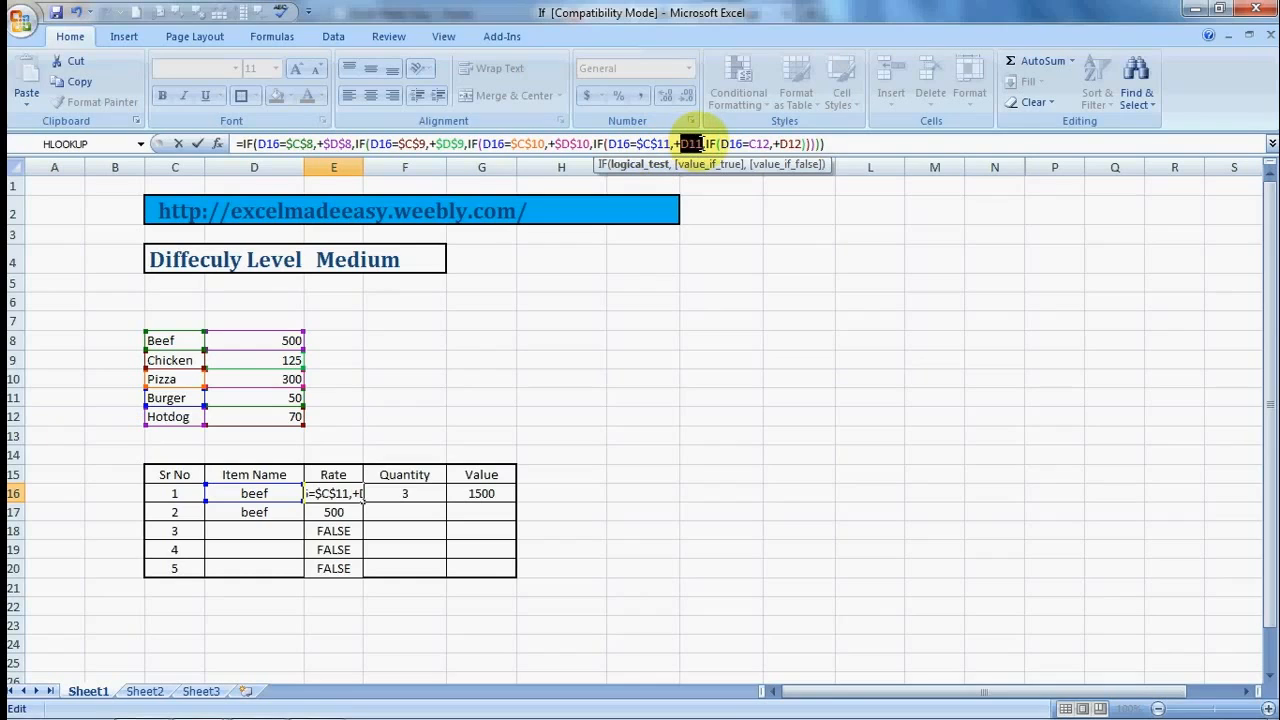
pyautogui.press('F4')
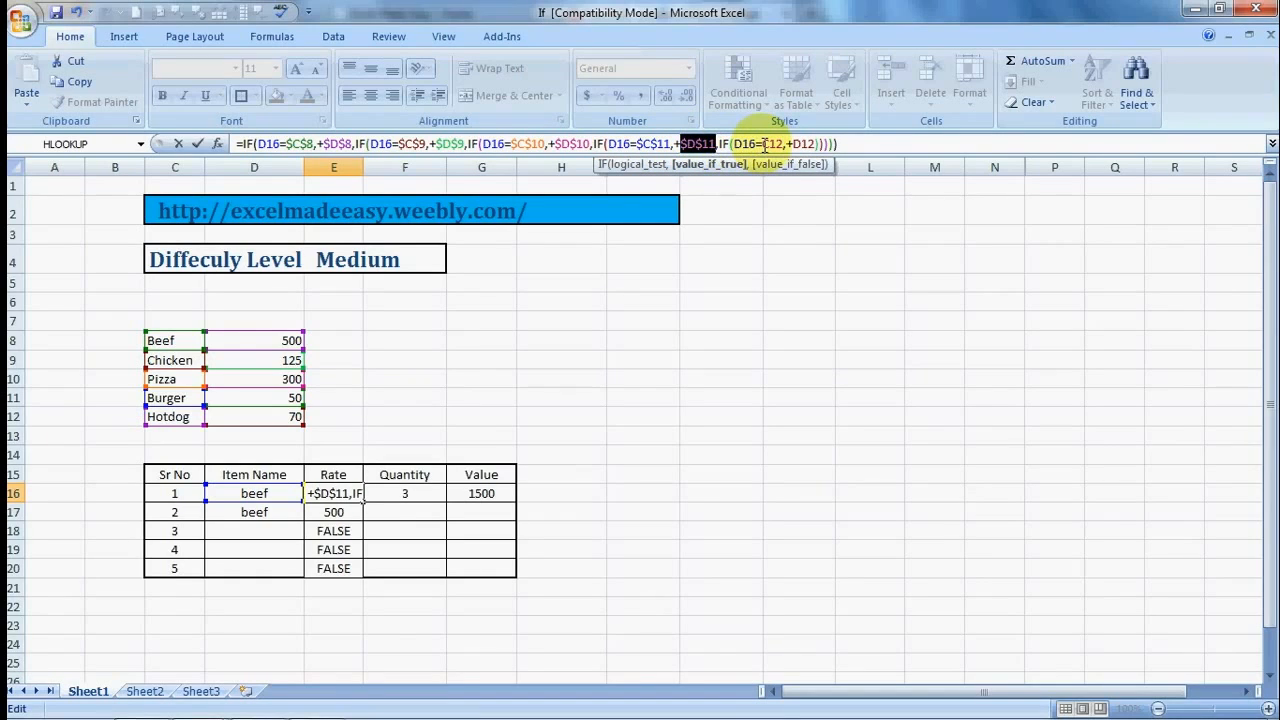
# Step: Make the Hotdog references in the E16 formula absolute, as $C$12 and $D$12, and enter the formula
pyautogui.moveTo(763, 144); pyautogui.dragTo(783, 144)
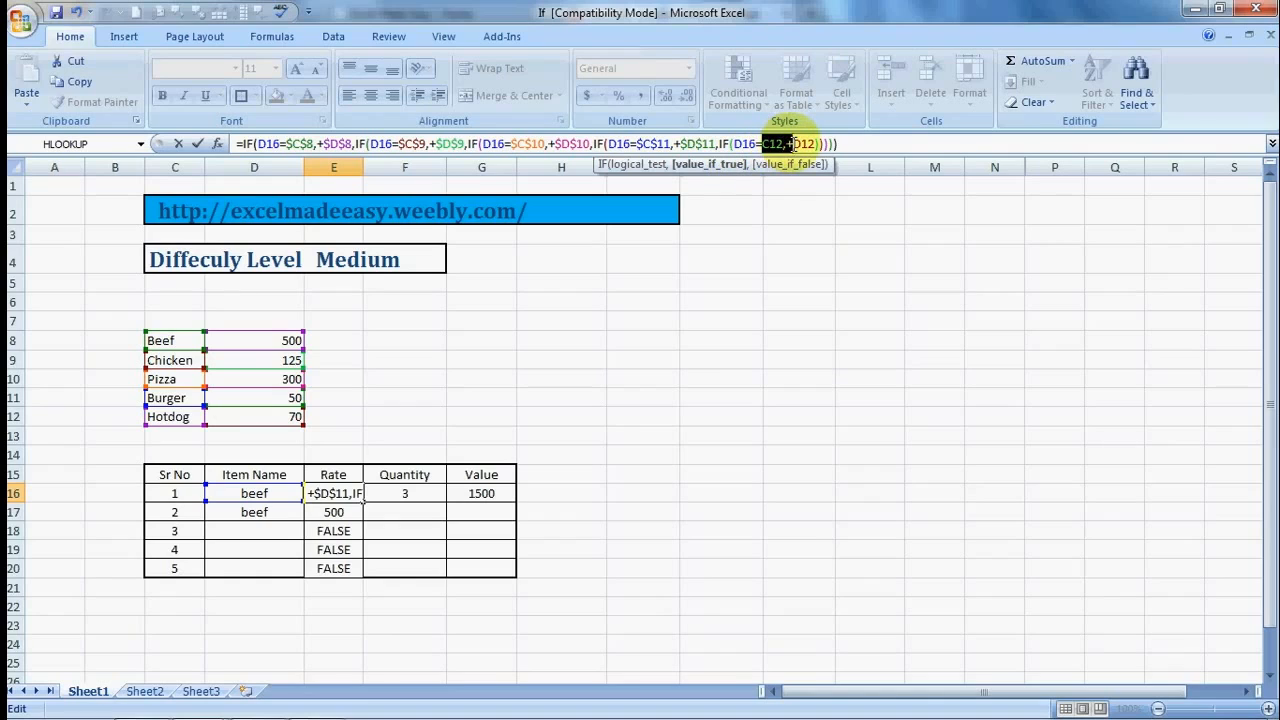
pyautogui.press('F4')
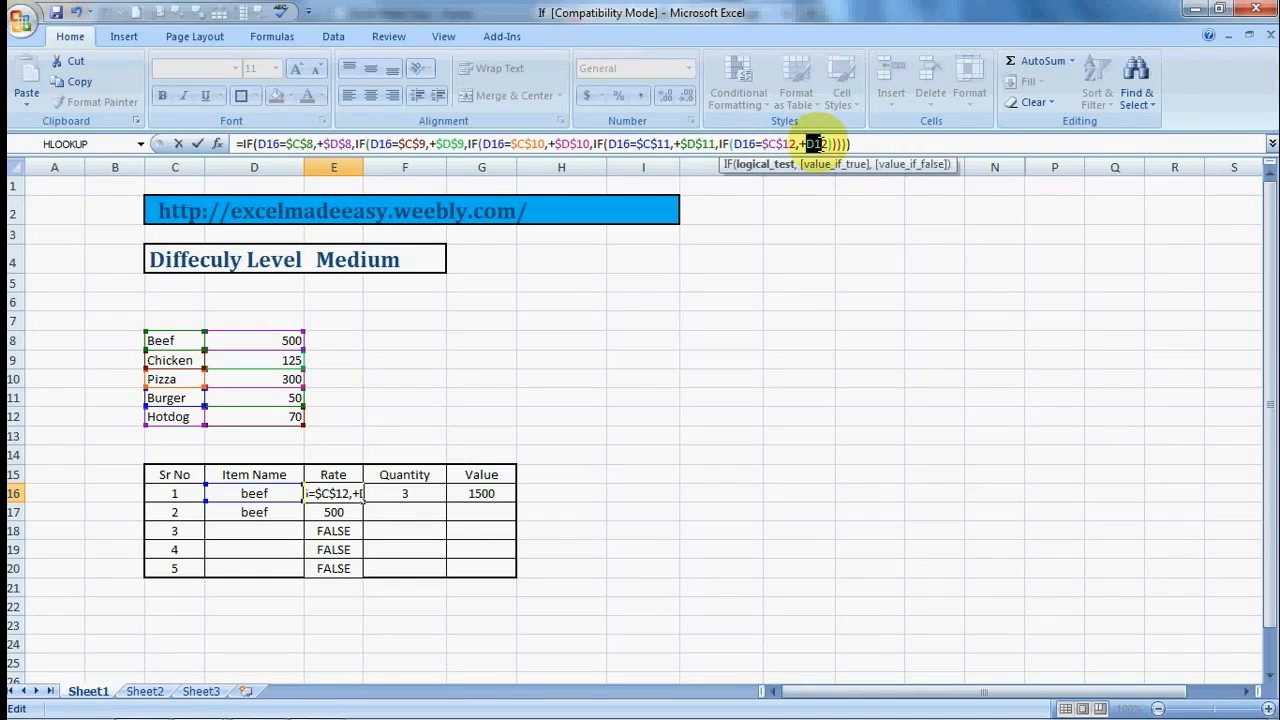
pyautogui.moveTo(806, 144); pyautogui.dragTo(824, 144)
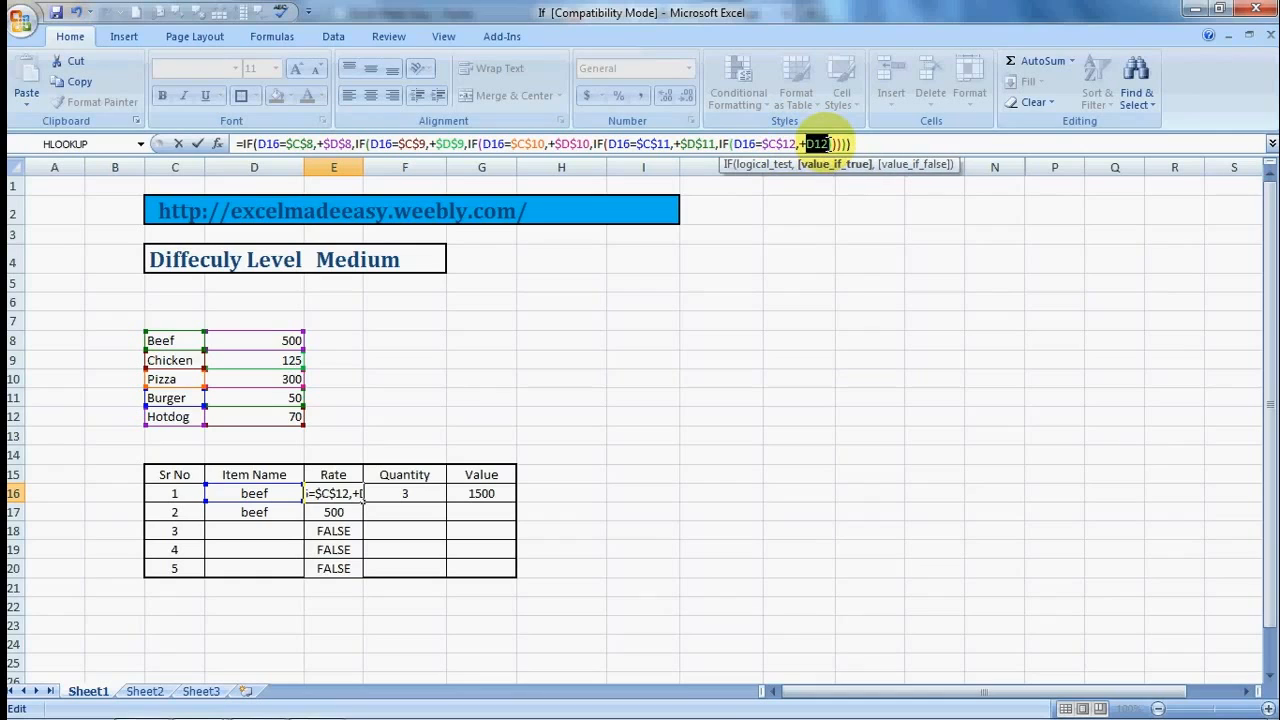
pyautogui.press('F4')
pyautogui.press('Return')
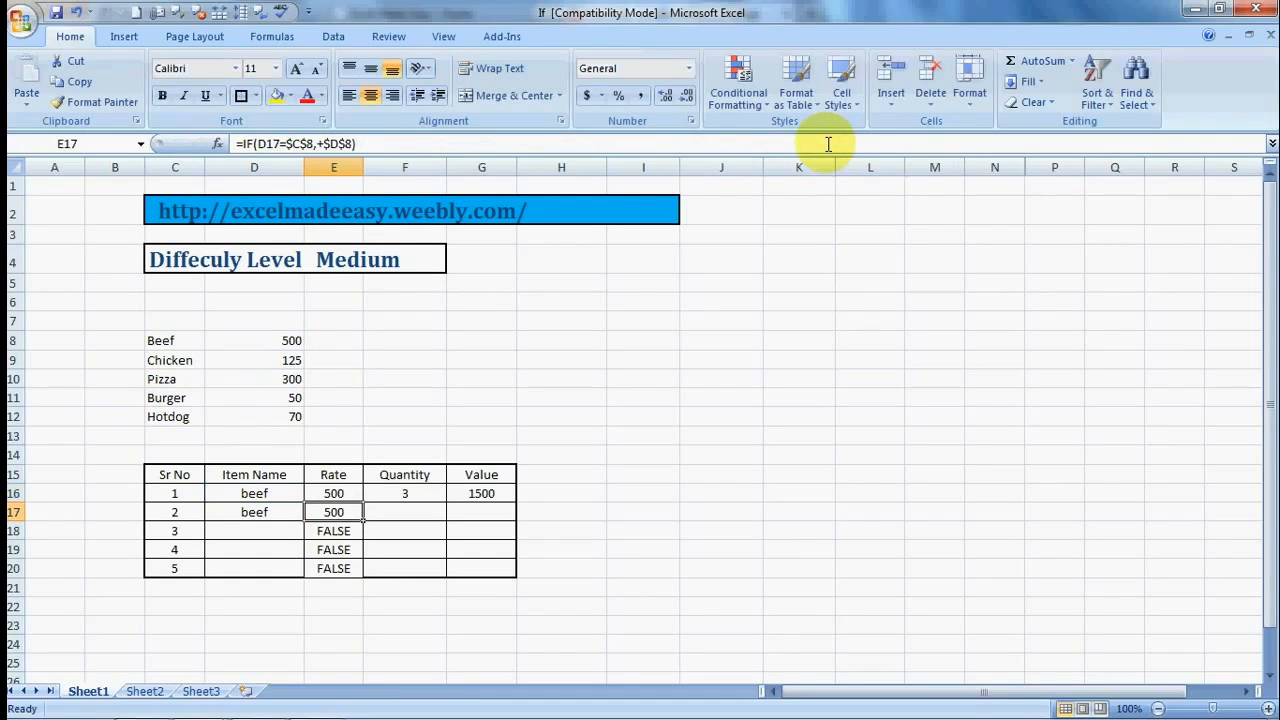
# Step: Copy the rate formula from E16 into E17:E20 of the order table
pyautogui.press('Up')
pyautogui.hotkey('ctrl', 'c')
pyautogui.press('Down')
pyautogui.hotkey('shift', 'Down')
pyautogui.hotkey('shift', 'Down')
pyautogui.hotkey('shift', 'Down')
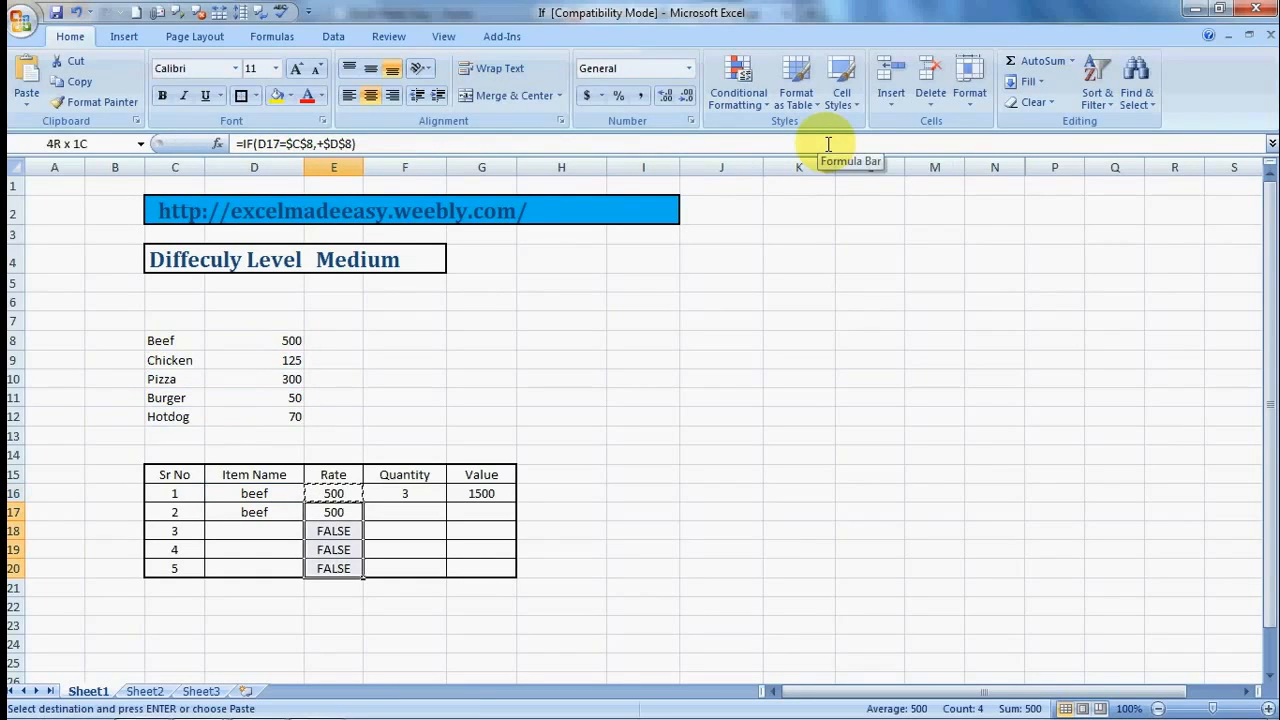
pyautogui.hotkey('ctrl', 'v')
pyautogui.press('Escape')
# Step: Enter the item names chicken, hotdog, burger and pizza in D17:D20, replacing the existing entry in D17
pyautogui.press('Left')
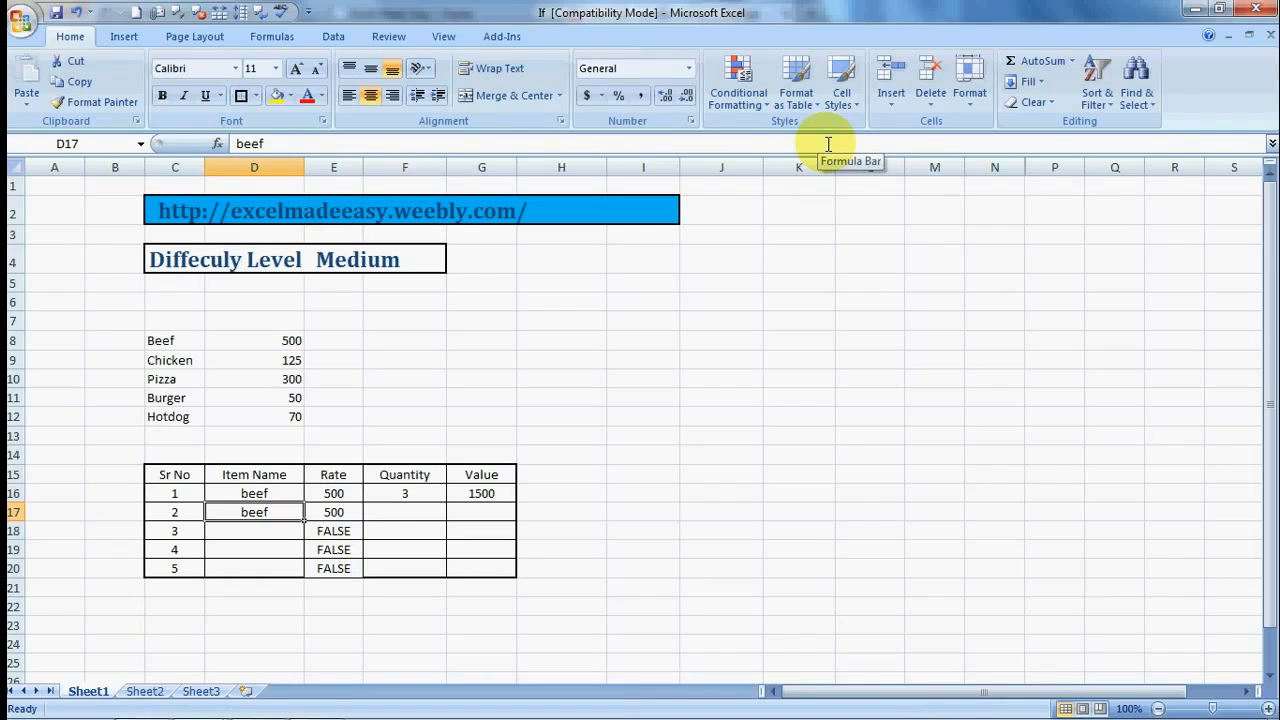
pyautogui.write('chicke')
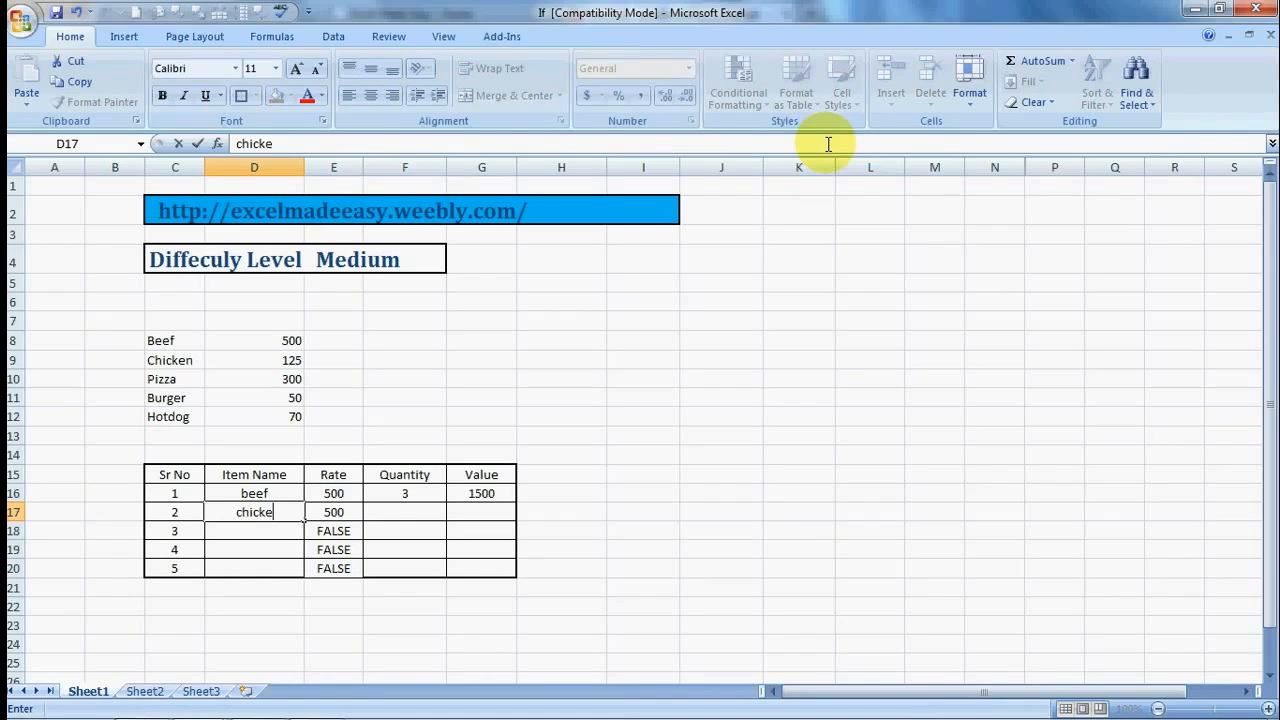
pyautogui.write('n')
pyautogui.press('Return')
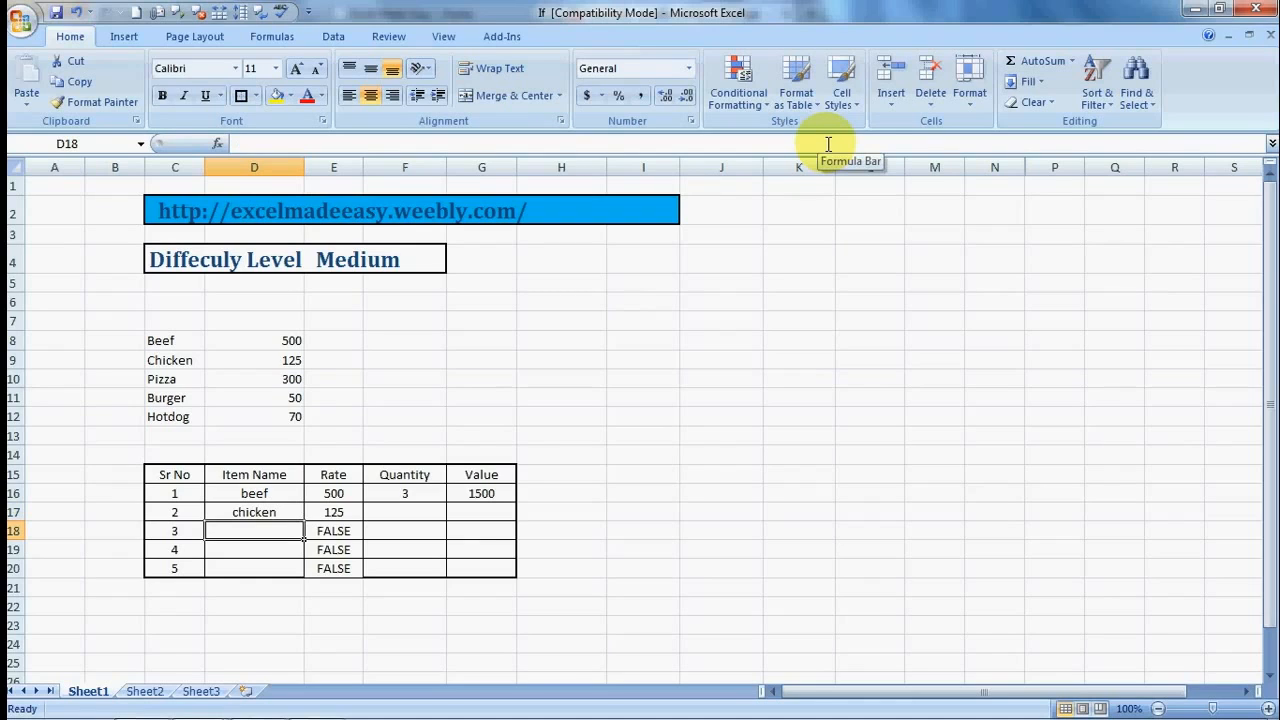
pyautogui.write('hotdog')
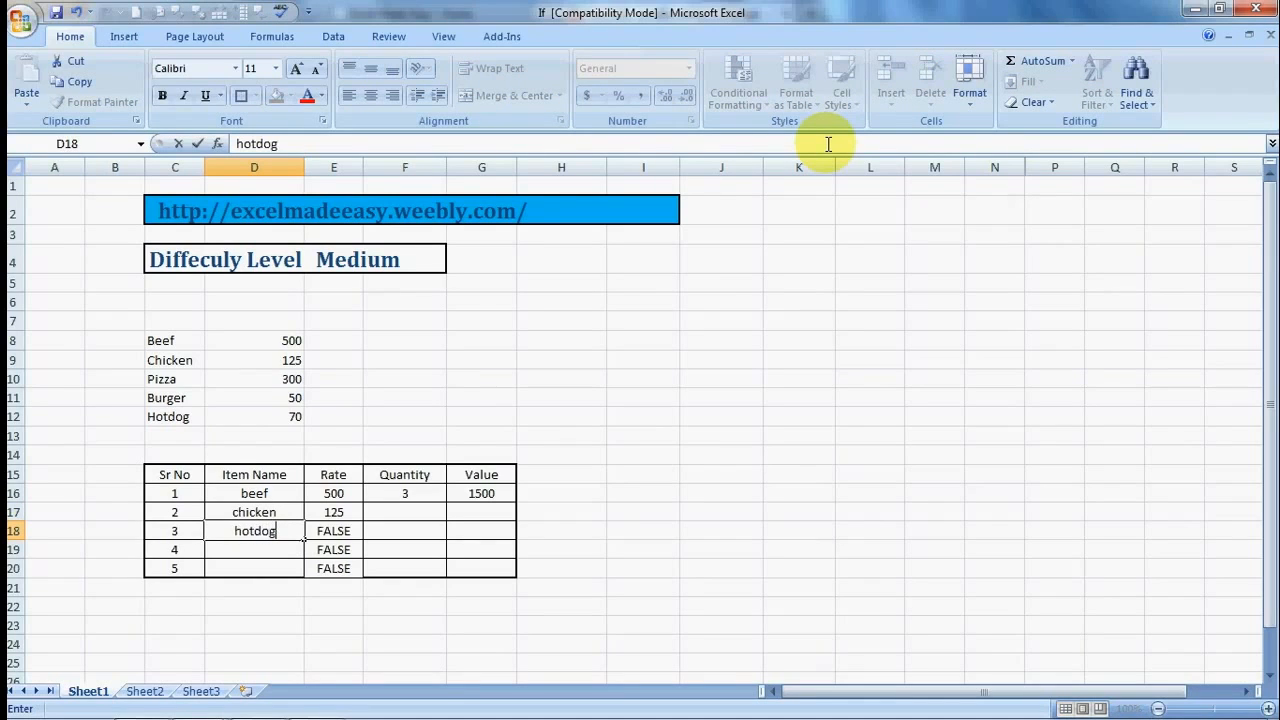
pyautogui.press('Return')
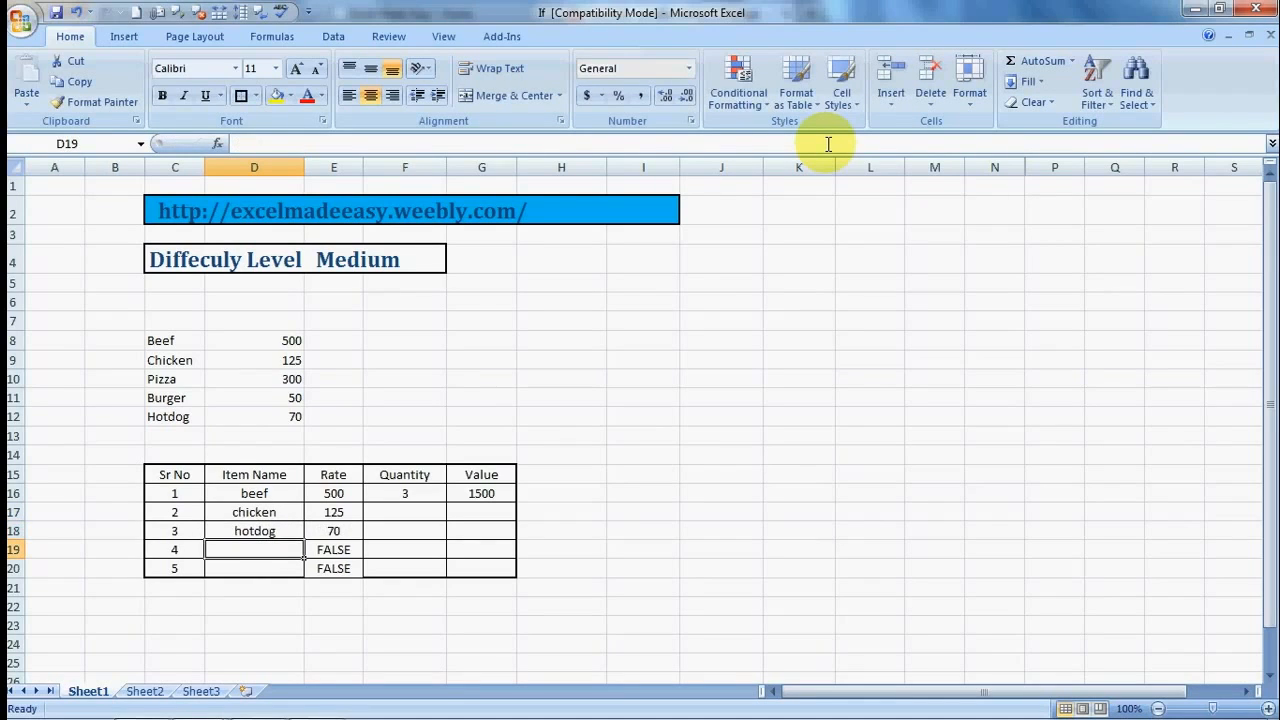
pyautogui.write('burger')
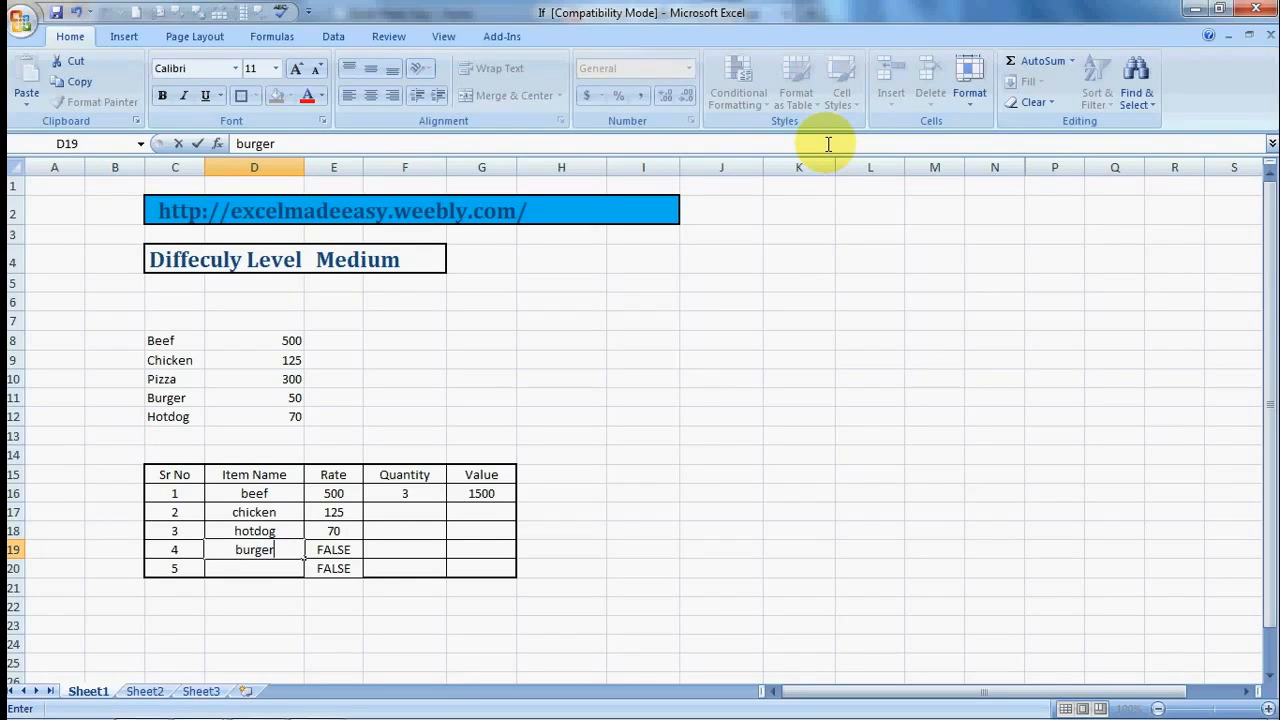
pyautogui.press('Return')
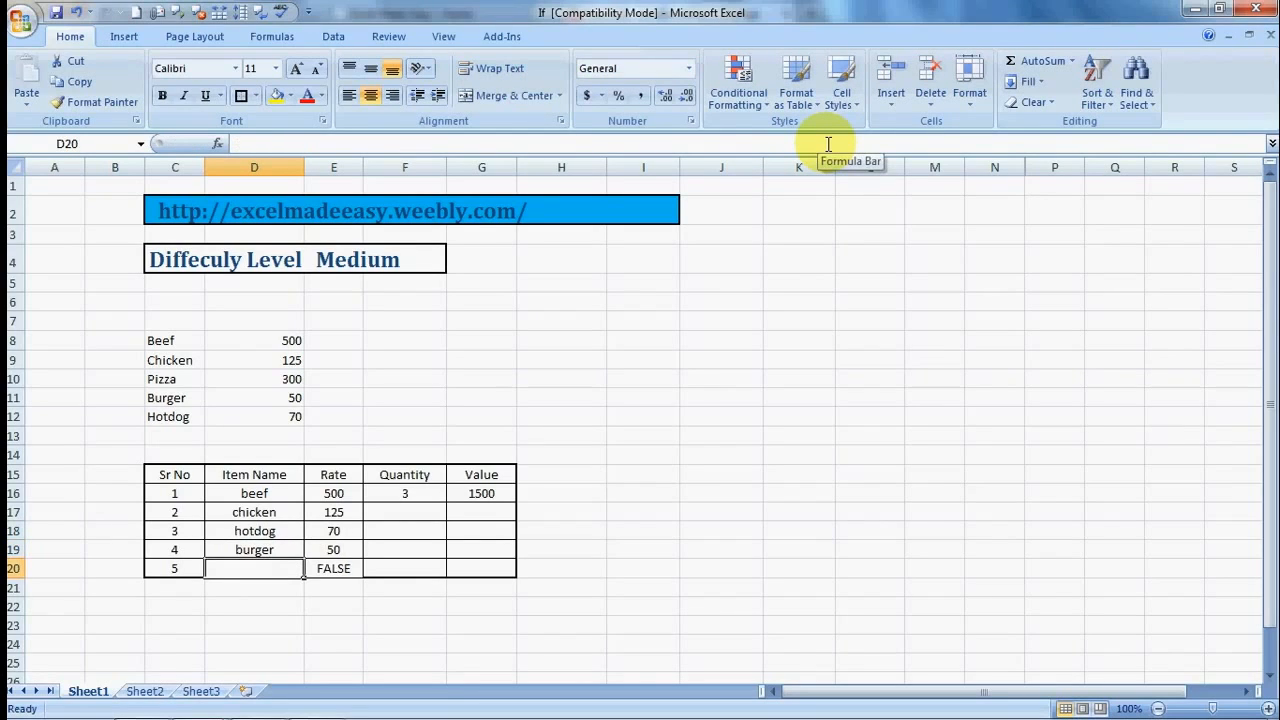
pyautogui.write('pizza')
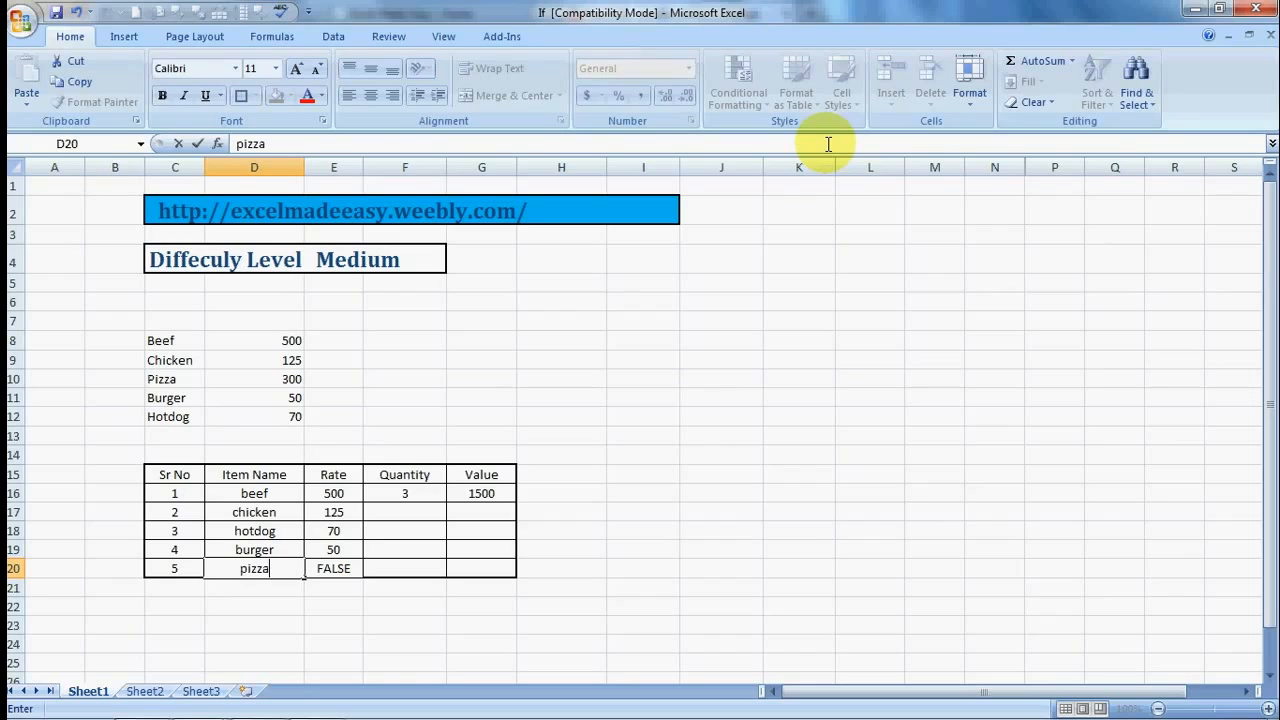
pyautogui.press('Tab')
# Step: Set the Pizza price in D10 of the price list to 1200
pyautogui.press('Up')
pyautogui.press('Up')
pyautogui.press('Up')
pyautogui.press('Up')
pyautogui.press('Up')
pyautogui.press('Up')
pyautogui.press('Up')
pyautogui.press('Up')
pyautogui.press('Up')
pyautogui.press('Up')
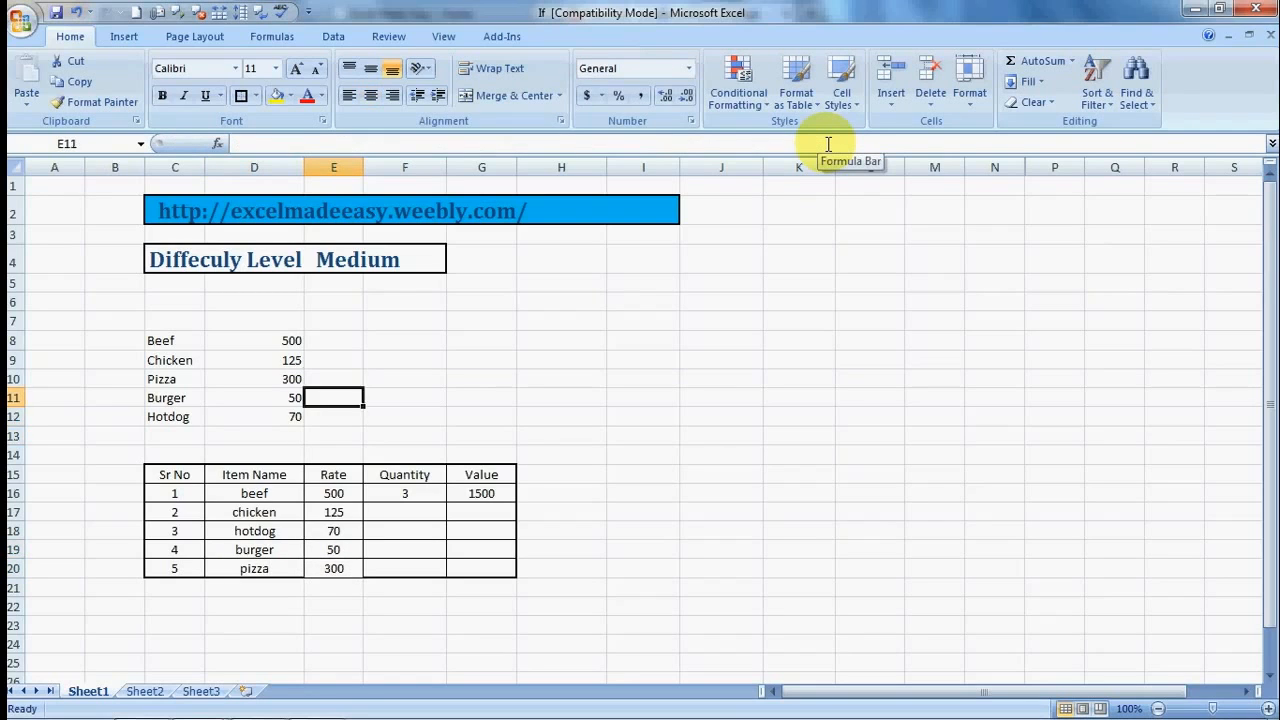
pyautogui.press('Left')
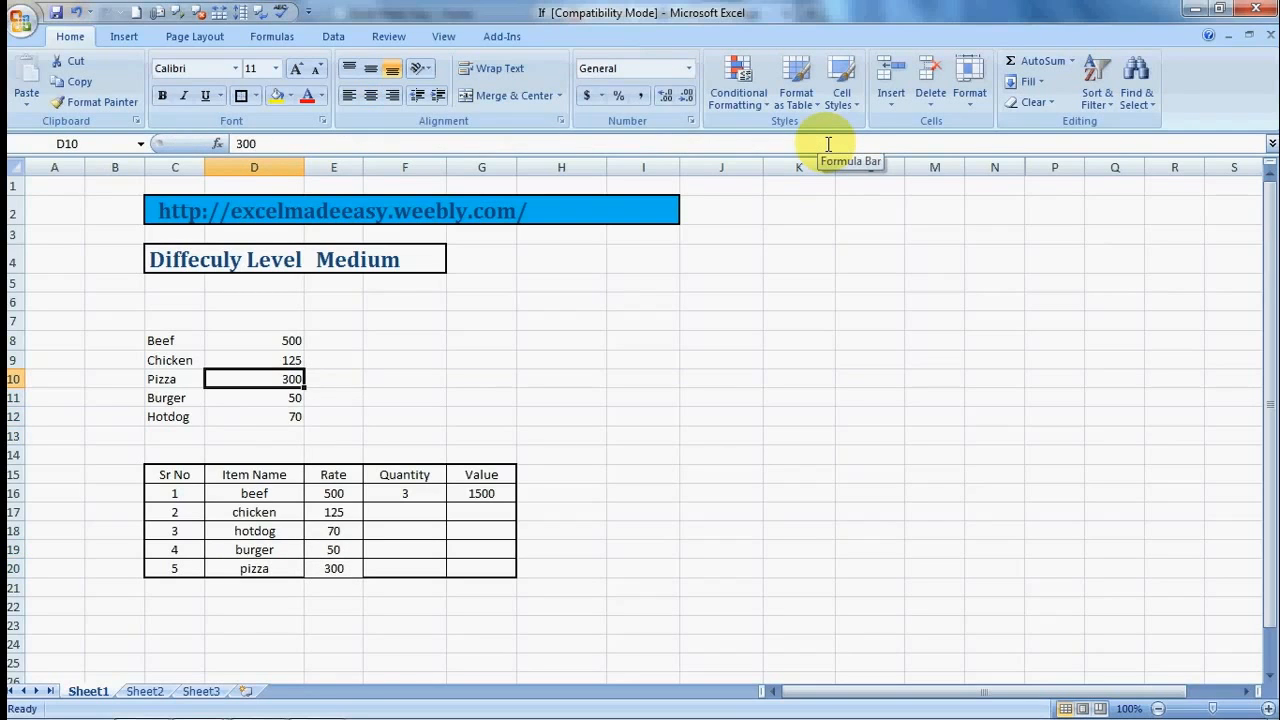
pyautogui.write('1200')
pyautogui.press('Tab')
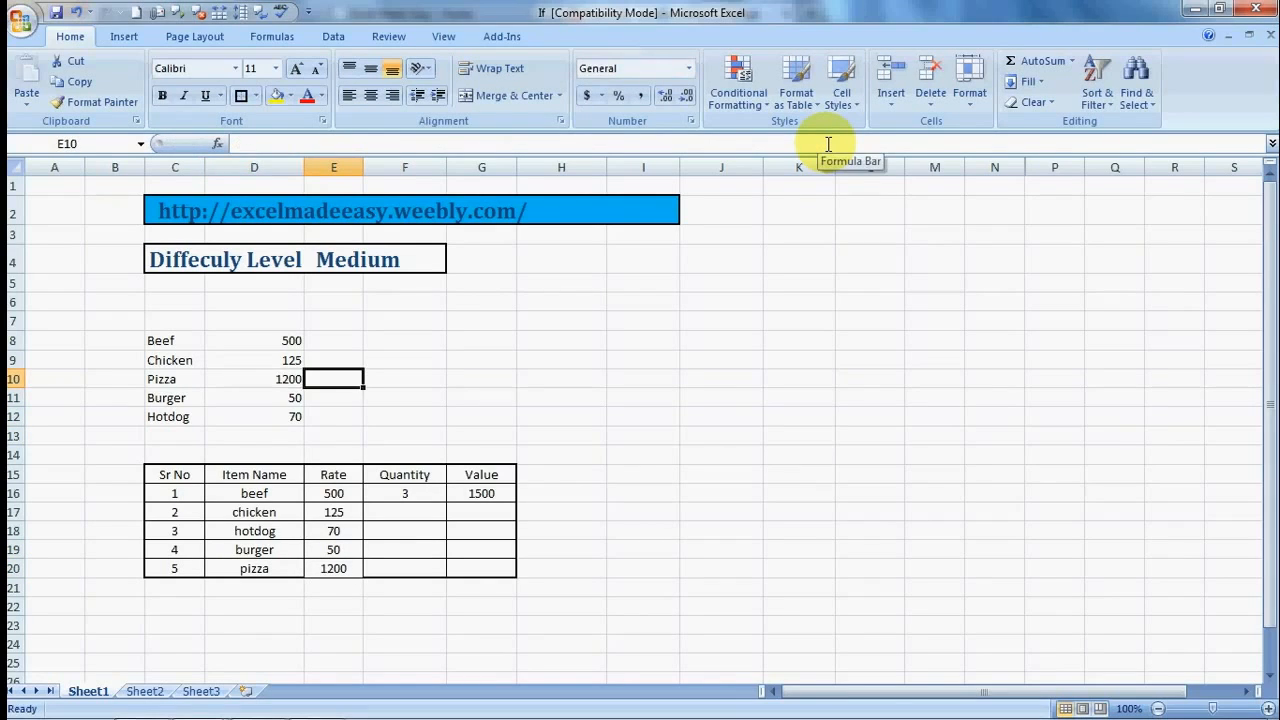
# Step: Enter the quantities 3, 4, 5 and 6 in F17:F20 for chicken, hotdog, burger and pizza
pyautogui.press('Down')
pyautogui.press('Down')
pyautogui.press('Down')
pyautogui.press('Down')
pyautogui.press('Down')
pyautogui.press('Down')
pyautogui.press('Down')
pyautogui.press('Right')
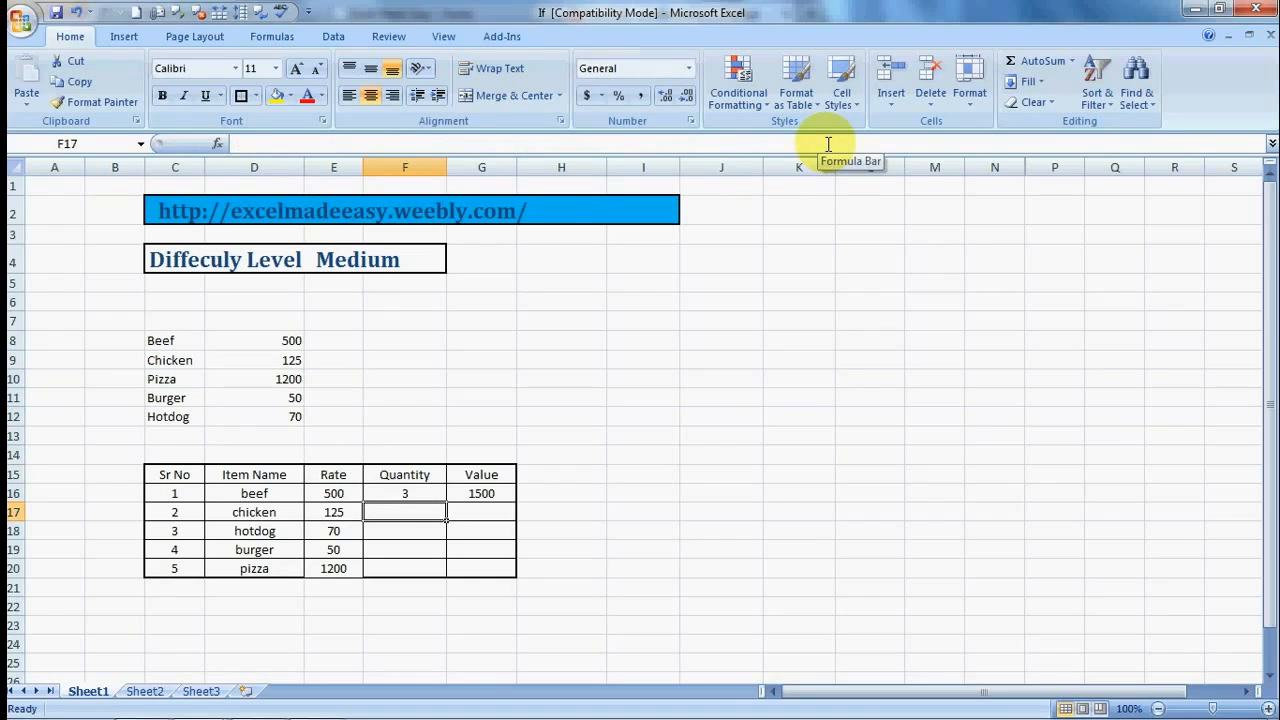
pyautogui.write('3')
pyautogui.press('Return')
pyautogui.write('4')
pyautogui.press('Return')
pyautogui.write('5')
pyautogui.press('Return')
pyautogui.write('6')
pyautogui.press('Return')
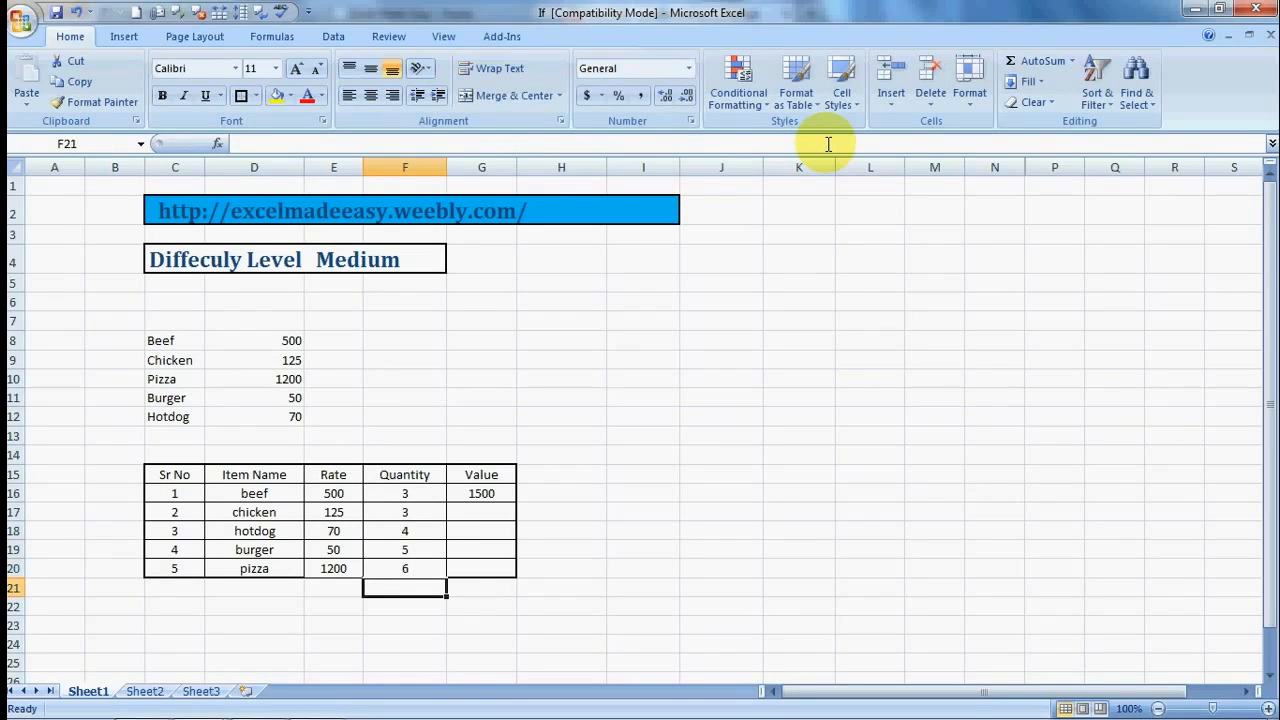
# Step: Copy the Value formula from G16 into G17:G20
pyautogui.press('Up')
pyautogui.press('Up')
pyautogui.press('Up')
pyautogui.press('Up')
pyautogui.press('Right')
pyautogui.press('Up')
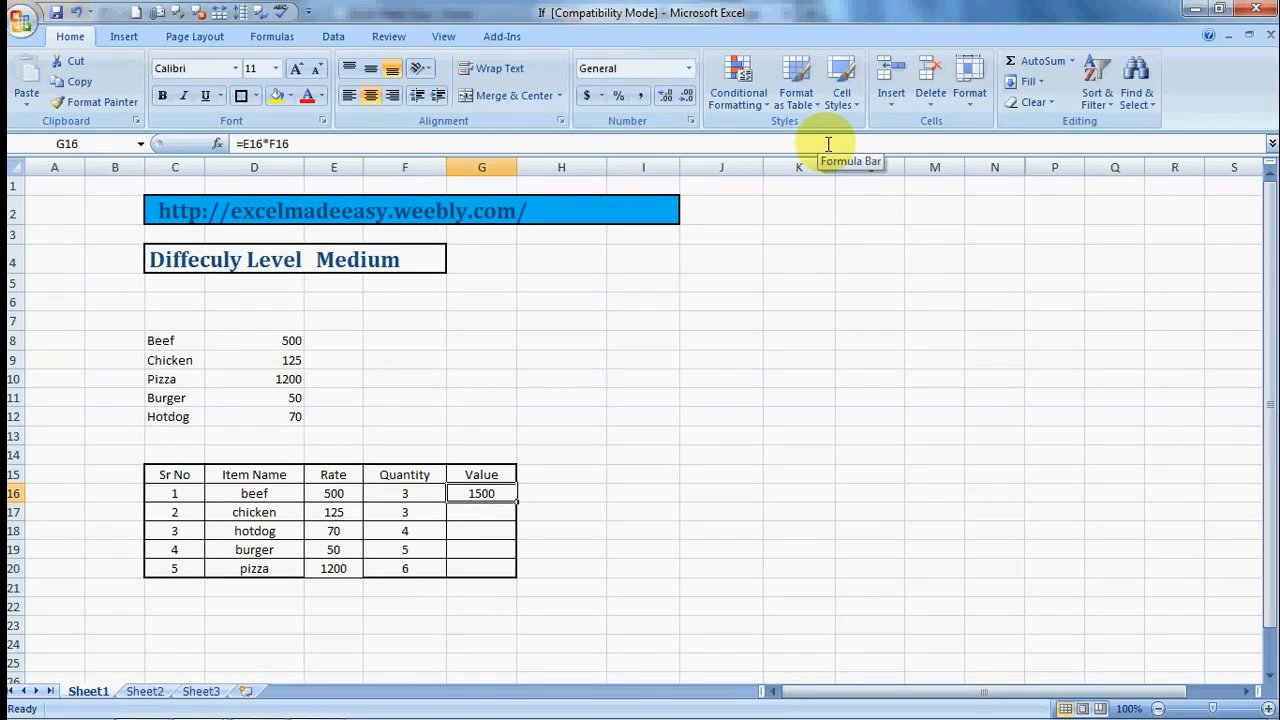
pyautogui.hotkey('ctrl', 'c')
pyautogui.press('Down')
pyautogui.hotkey('shift', 'Down')
pyautogui.hotkey('shift', 'Down')
pyautogui.hotkey('shift', 'Down')
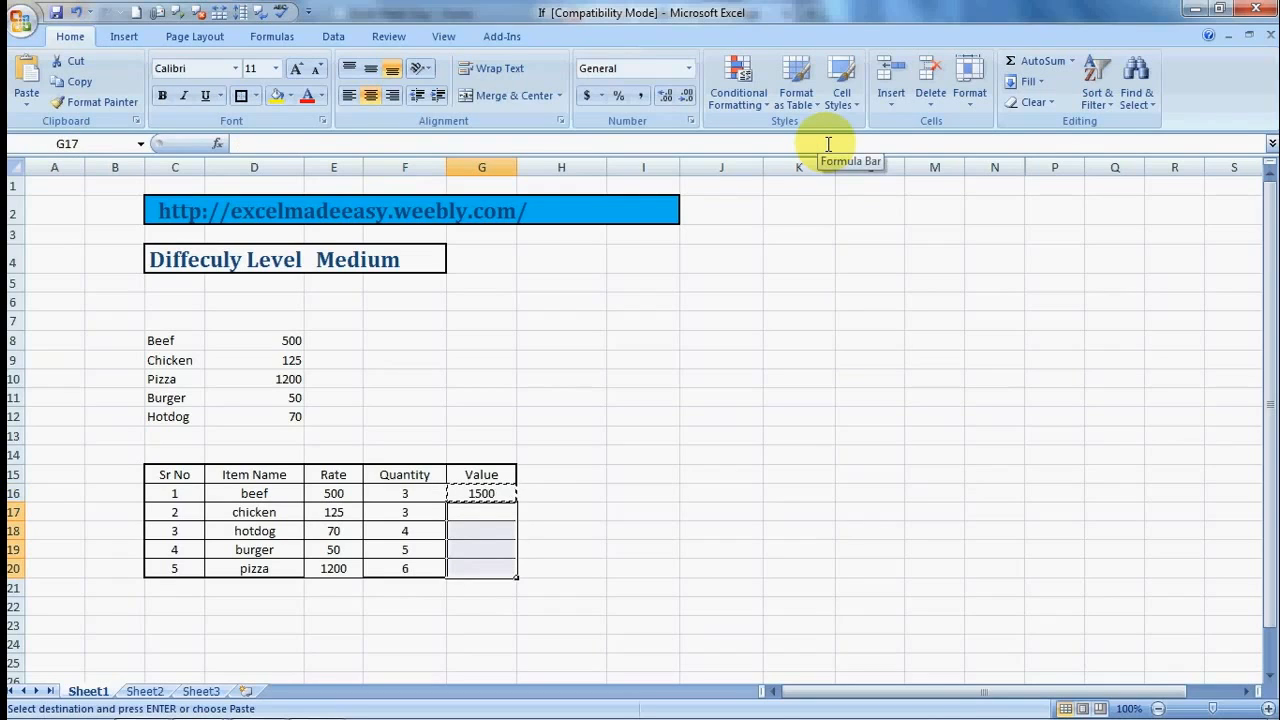
pyautogui.hotkey('ctrl', 'v')
pyautogui.press('Escape')
pyautogui.press('Left')
pyautogui.press('Down')
pyautogui.press('Down')
pyautogui.press('Down')
pyautogui.press('Down')
pyautogui.press('Down')
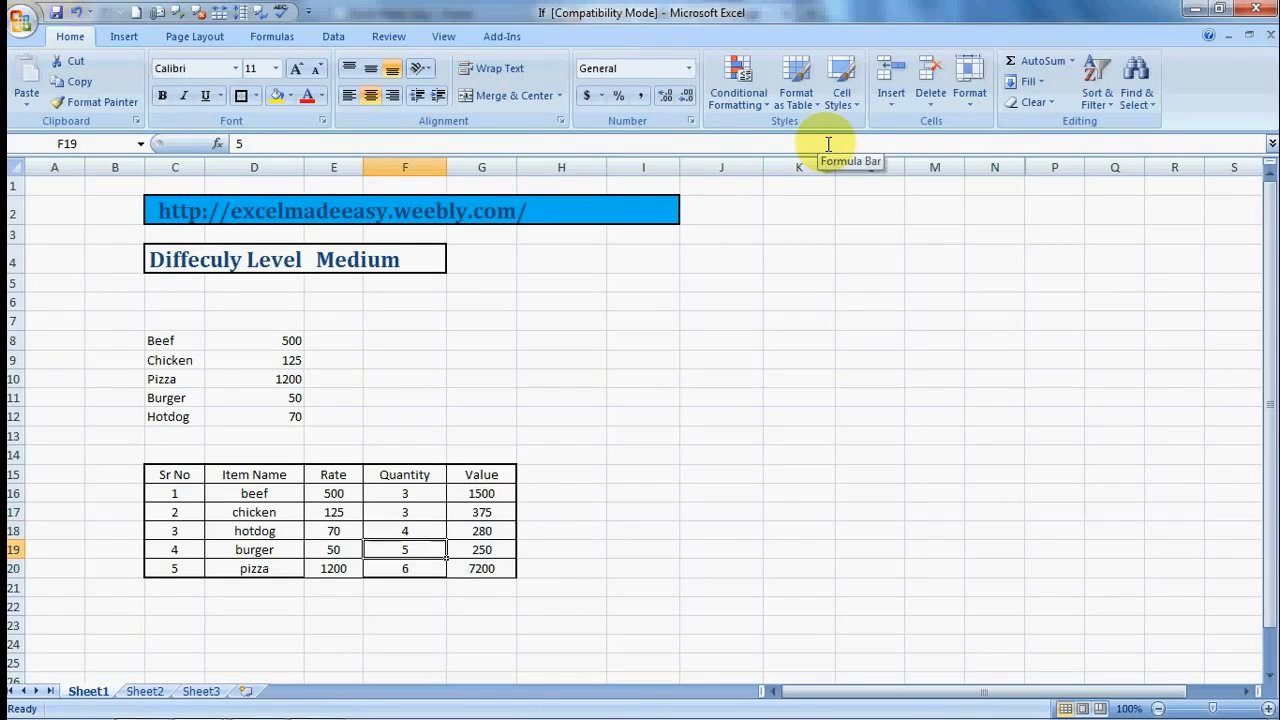
pyautogui.press('Down')
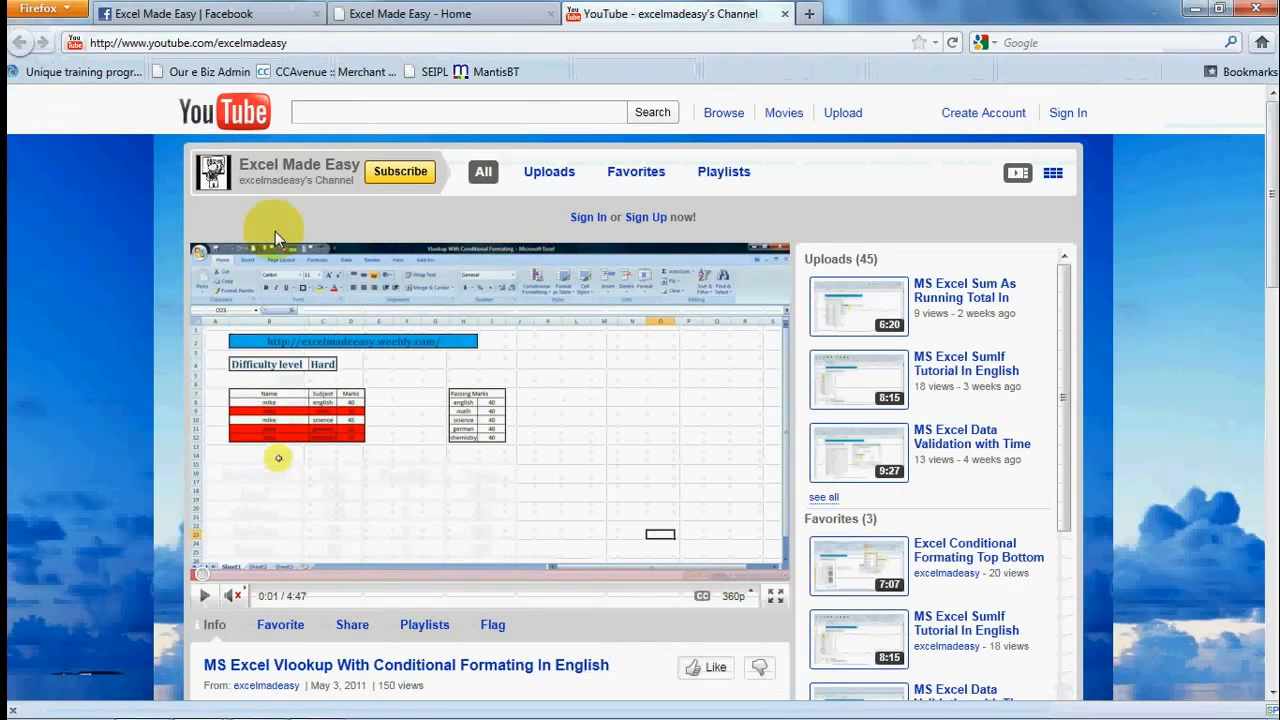
# Step: Look through the Excel Made Easy website, YouTube channel and Facebook page in Firefox, and return to the Excel workbook
pyautogui.click(465, 14)
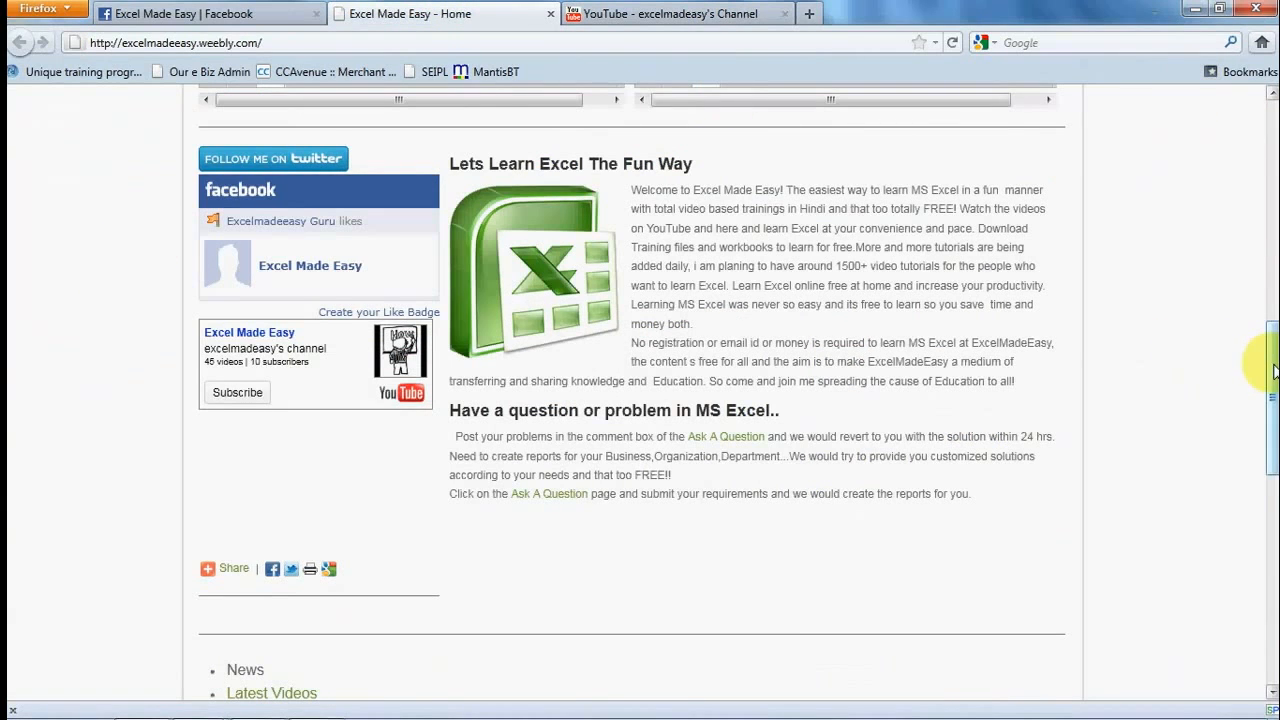
pyautogui.moveTo(1271, 358); pyautogui.dragTo(1266, 200)
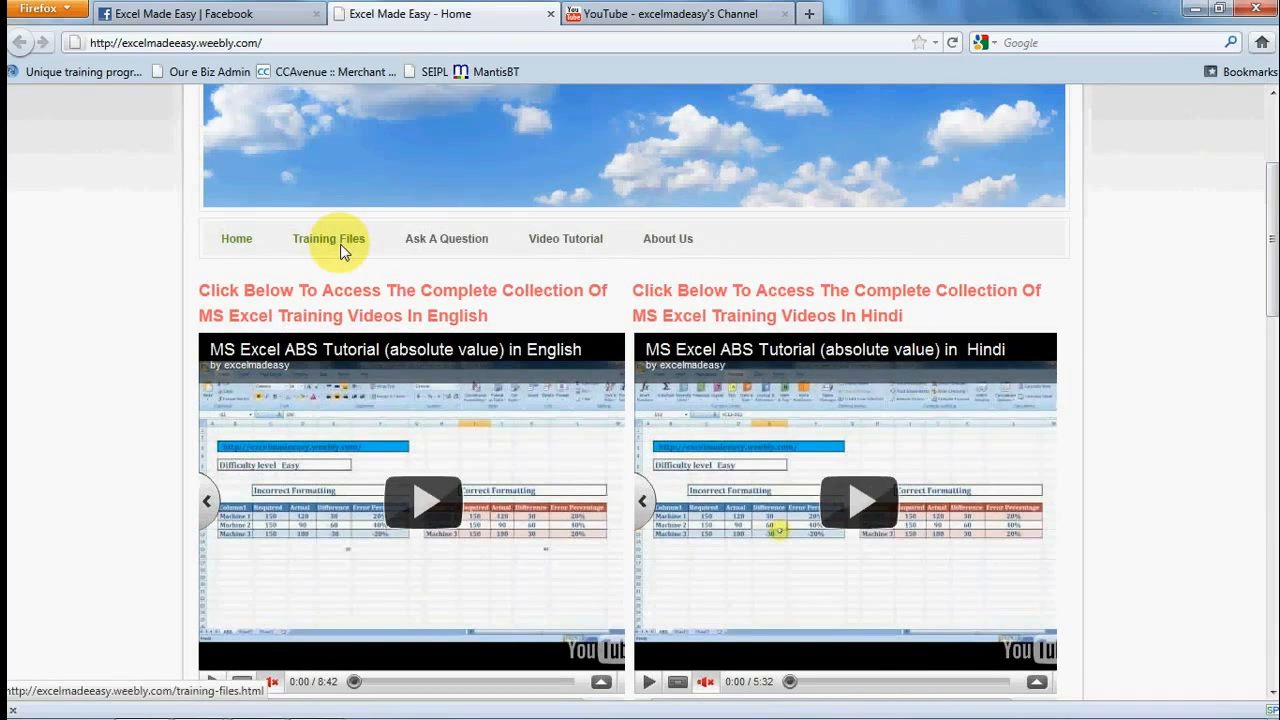
pyautogui.click(651, 14)
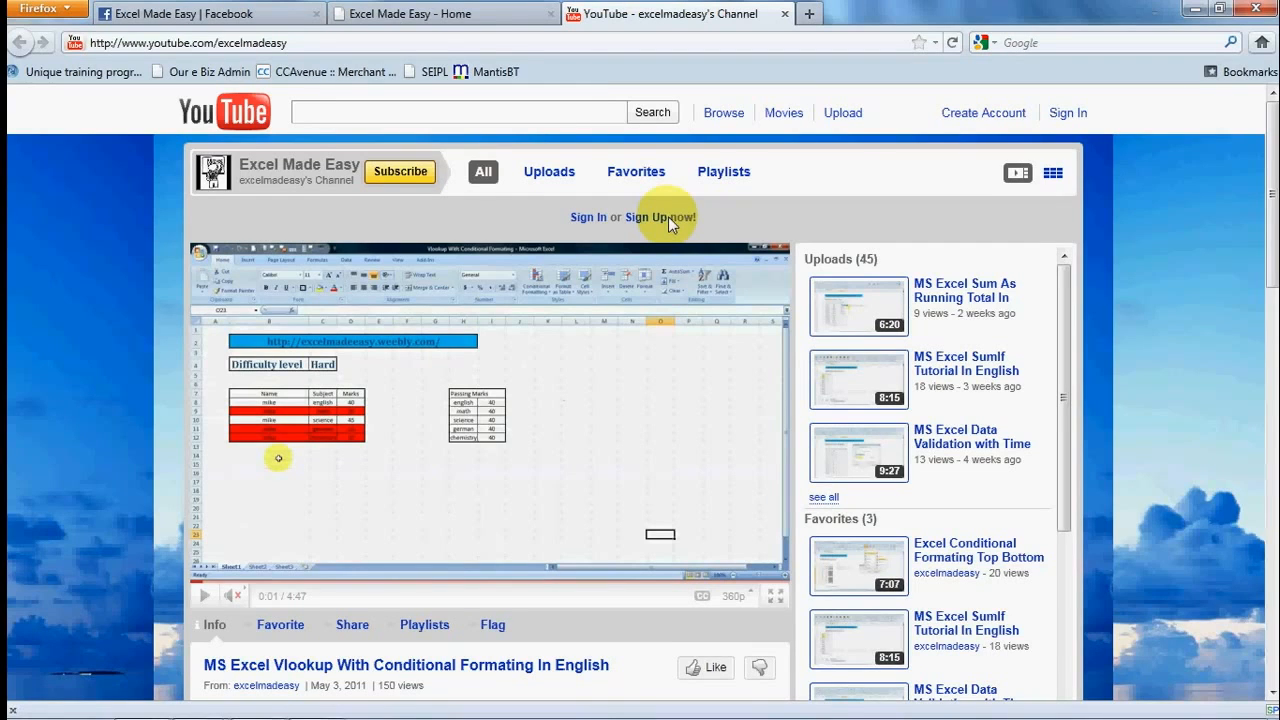
pyautogui.click(462, 14)
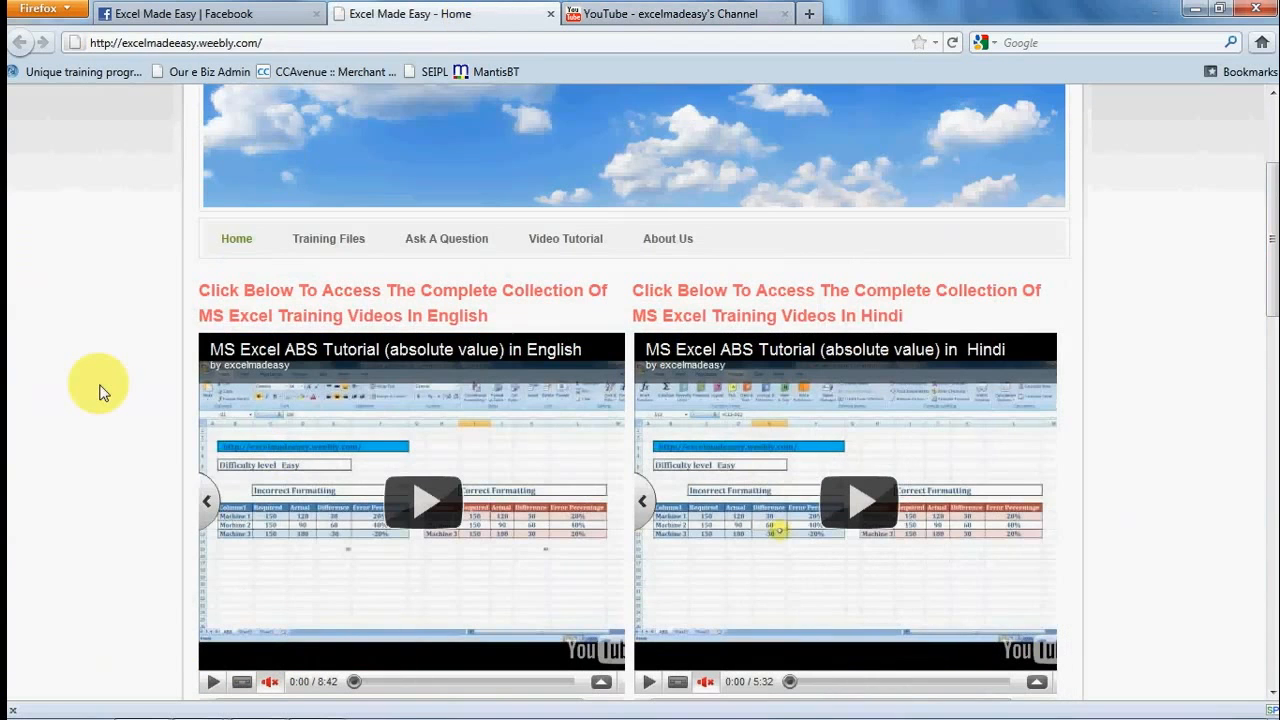
pyautogui.scroll(-5, 100, 392)
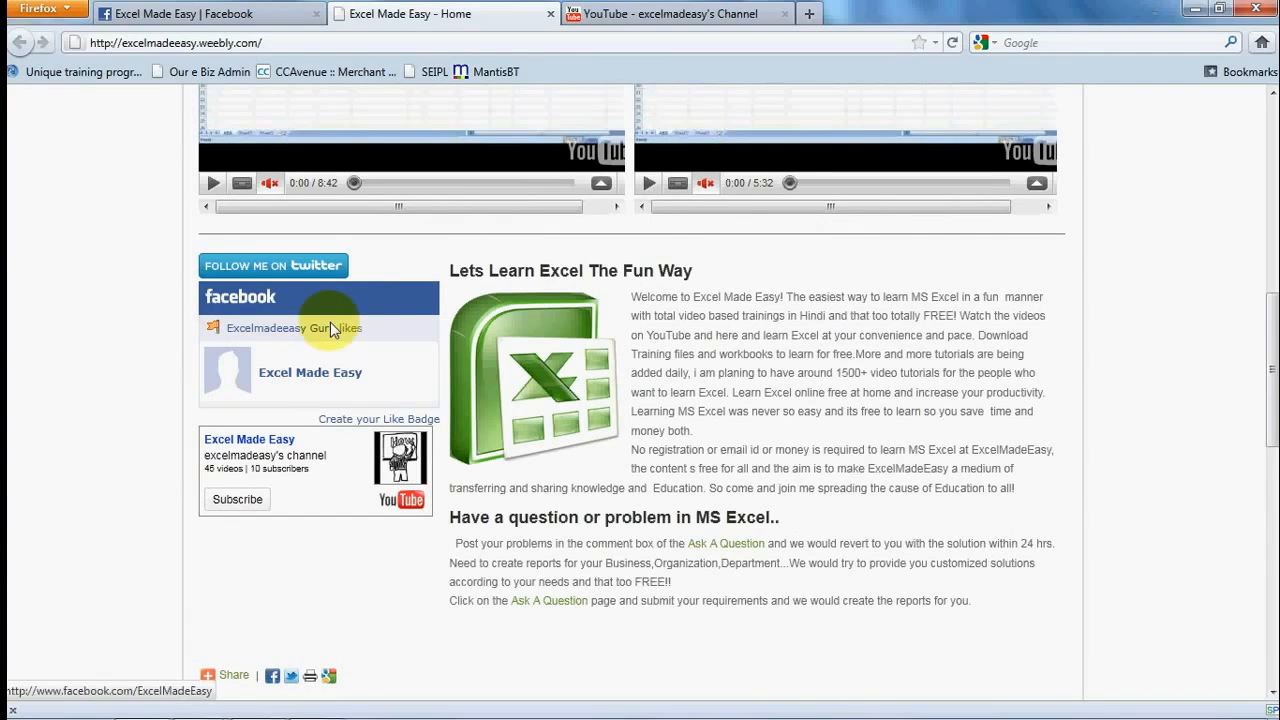
pyautogui.click(140, 14)
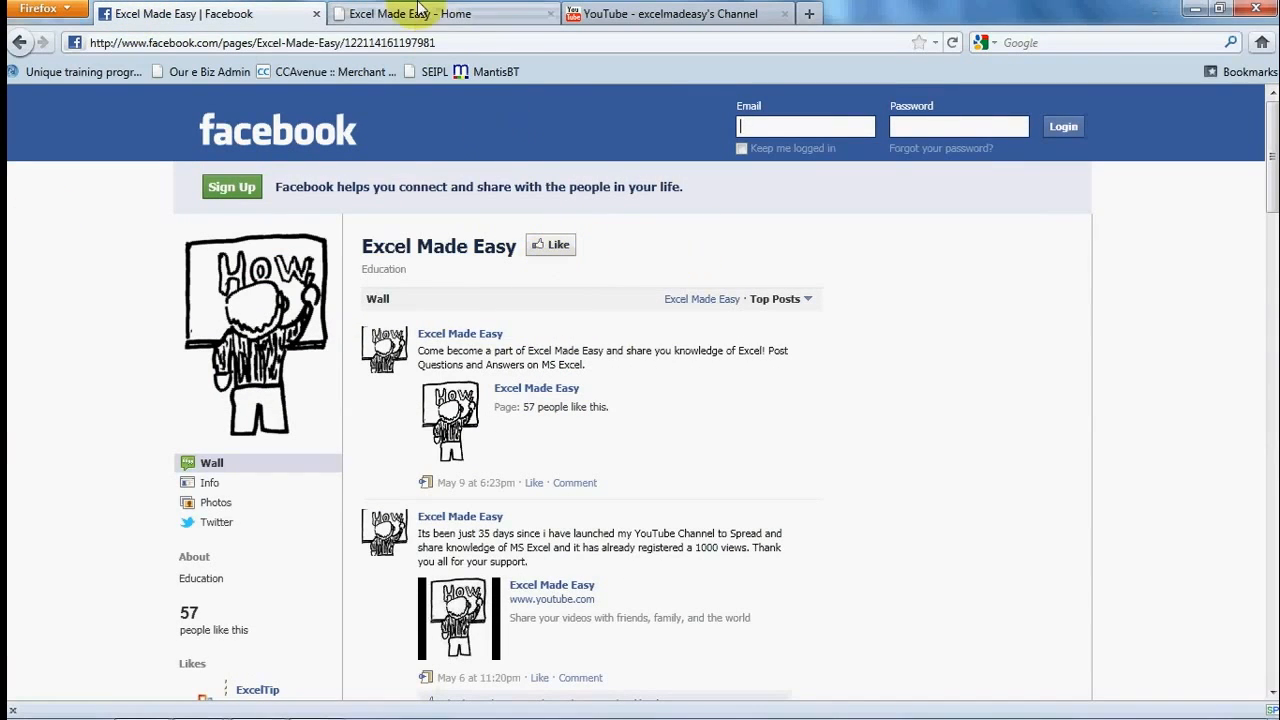
pyautogui.click(501, 17)
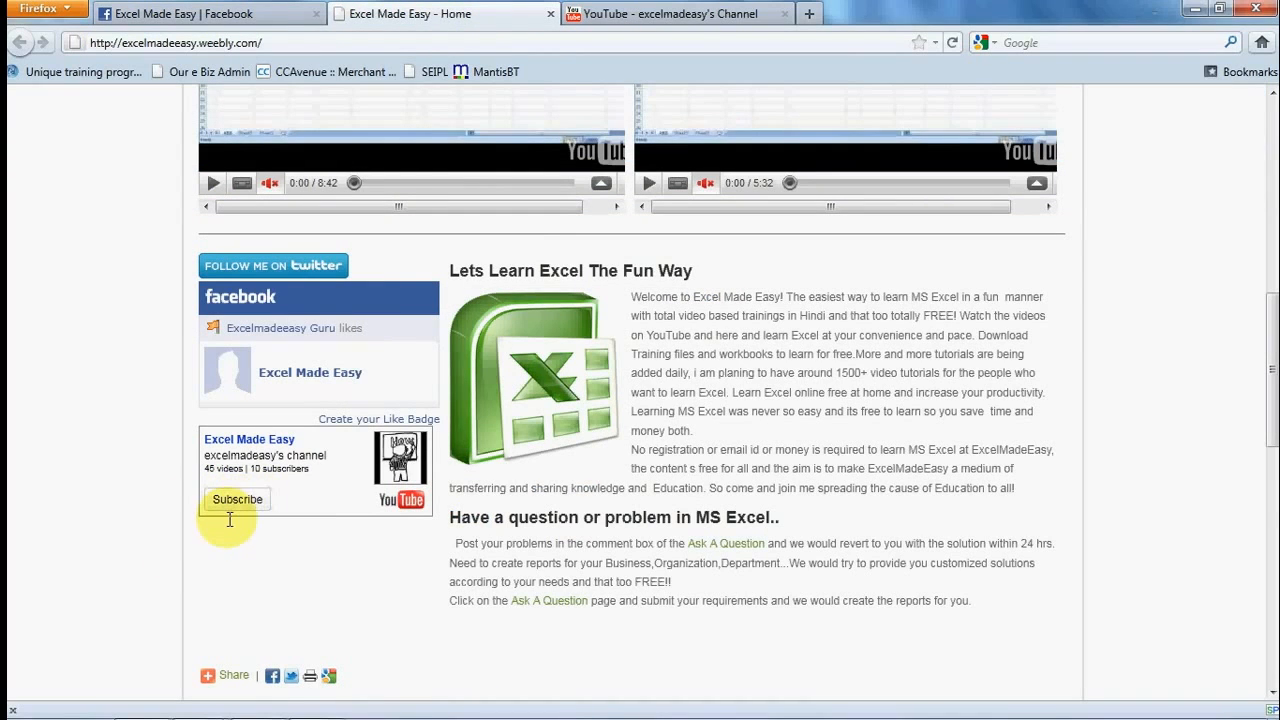
pyautogui.hotkey('alt', 'Tab')
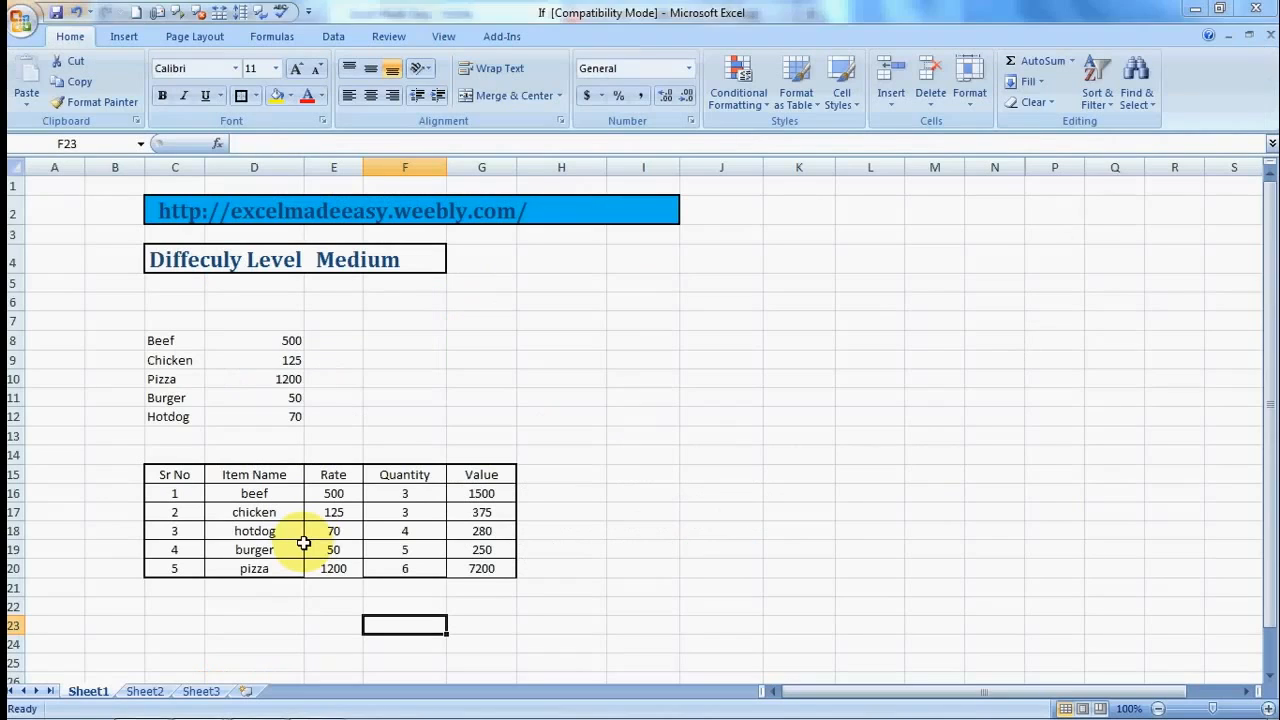
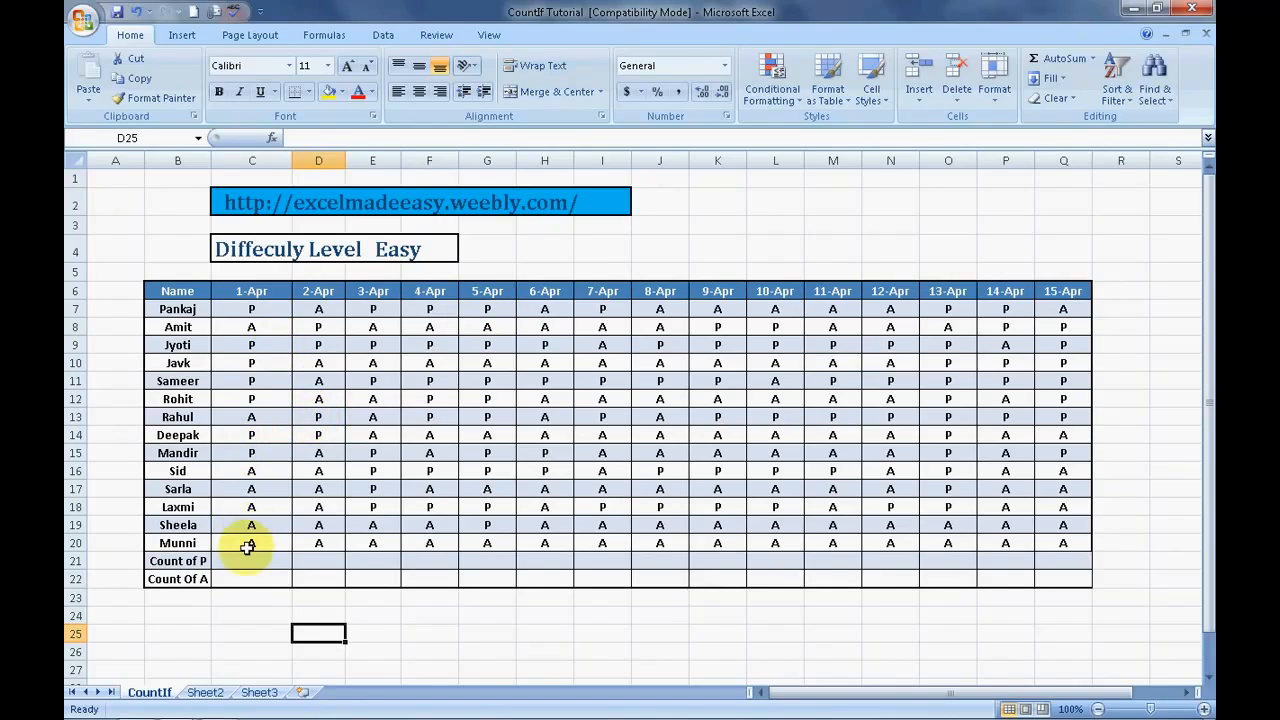
pyautogui.click(251, 558)
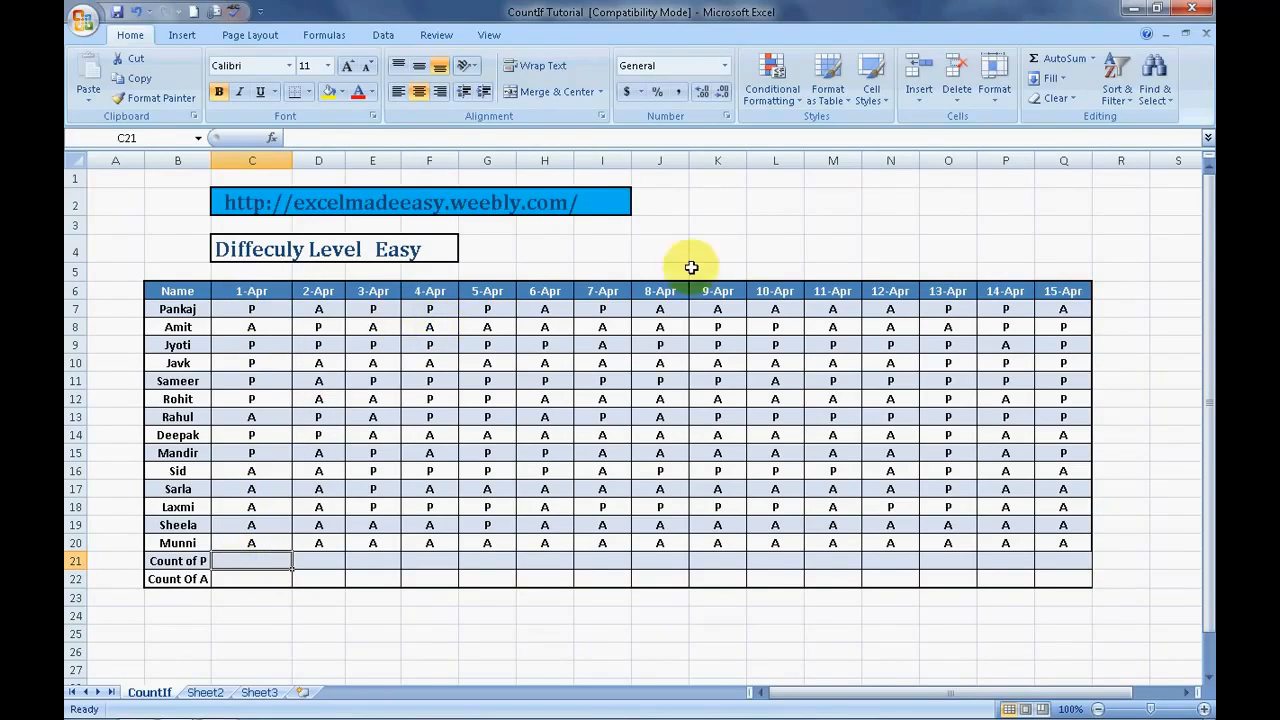
pyautogui.click(1125, 307)
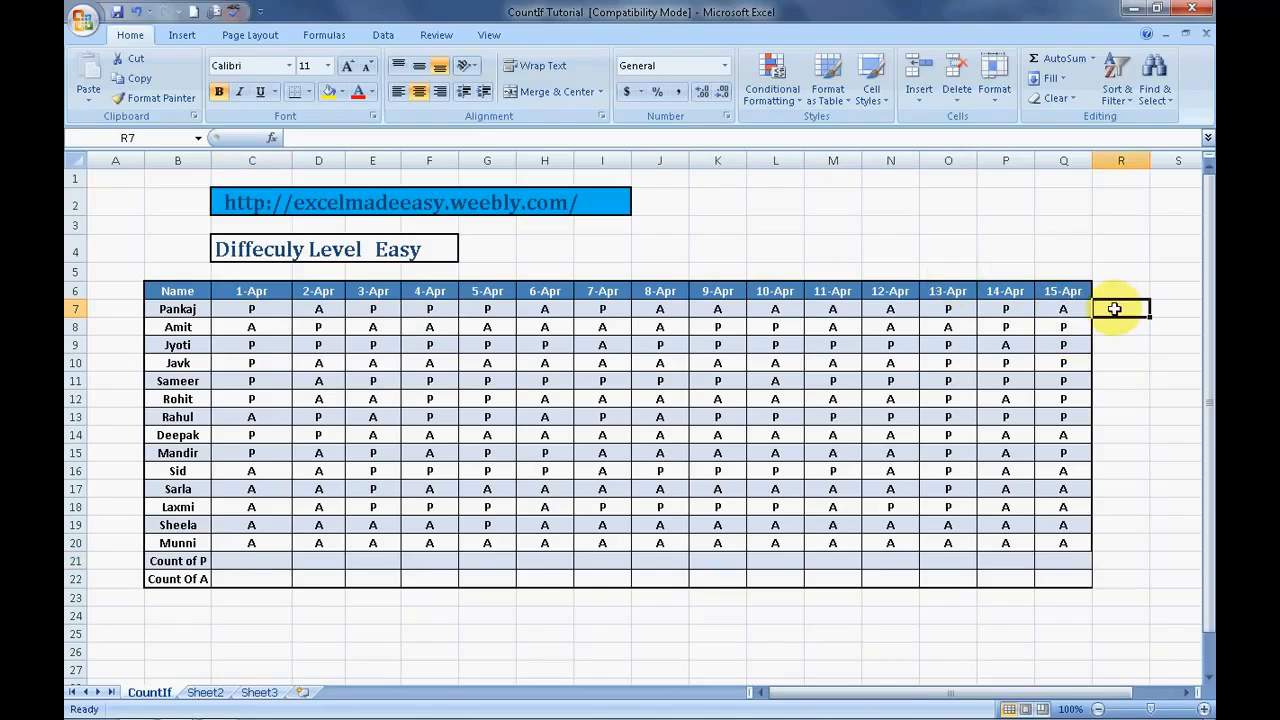
# Step: Begin a COUNTIF formula in C21, the Count of P cell for 1-Apr
pyautogui.click(252, 557)
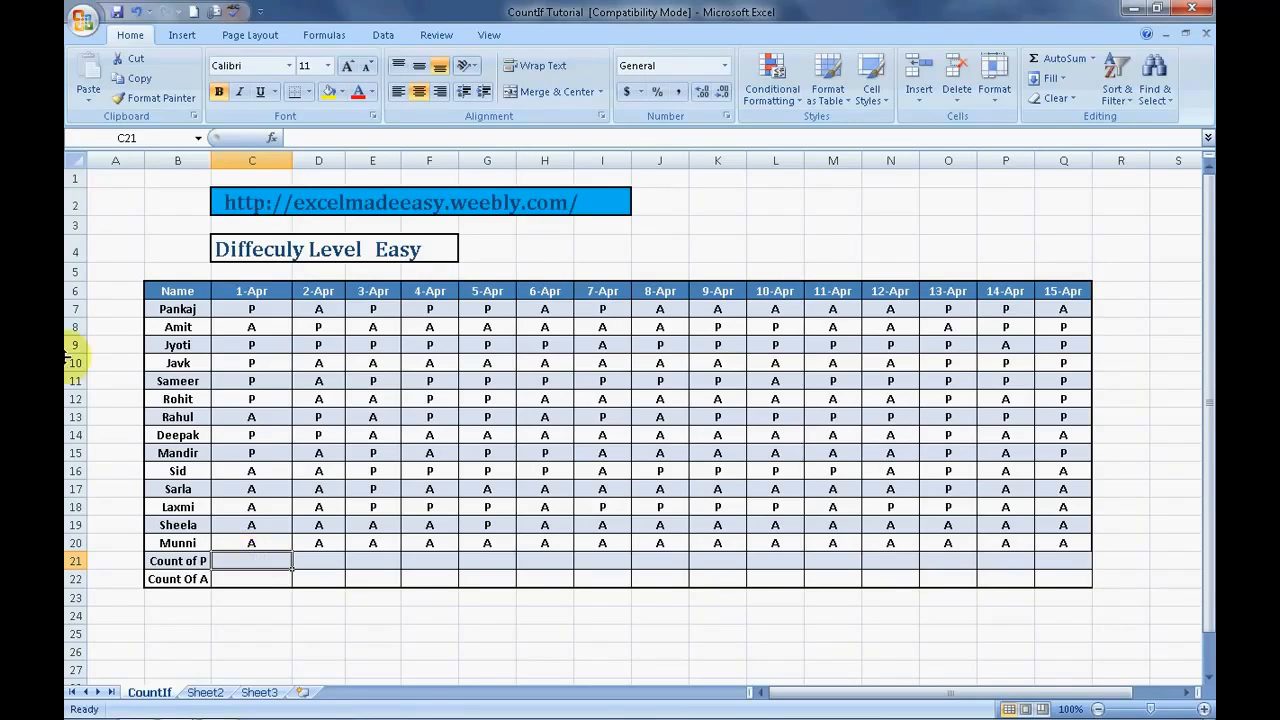
pyautogui.click(330, 36)
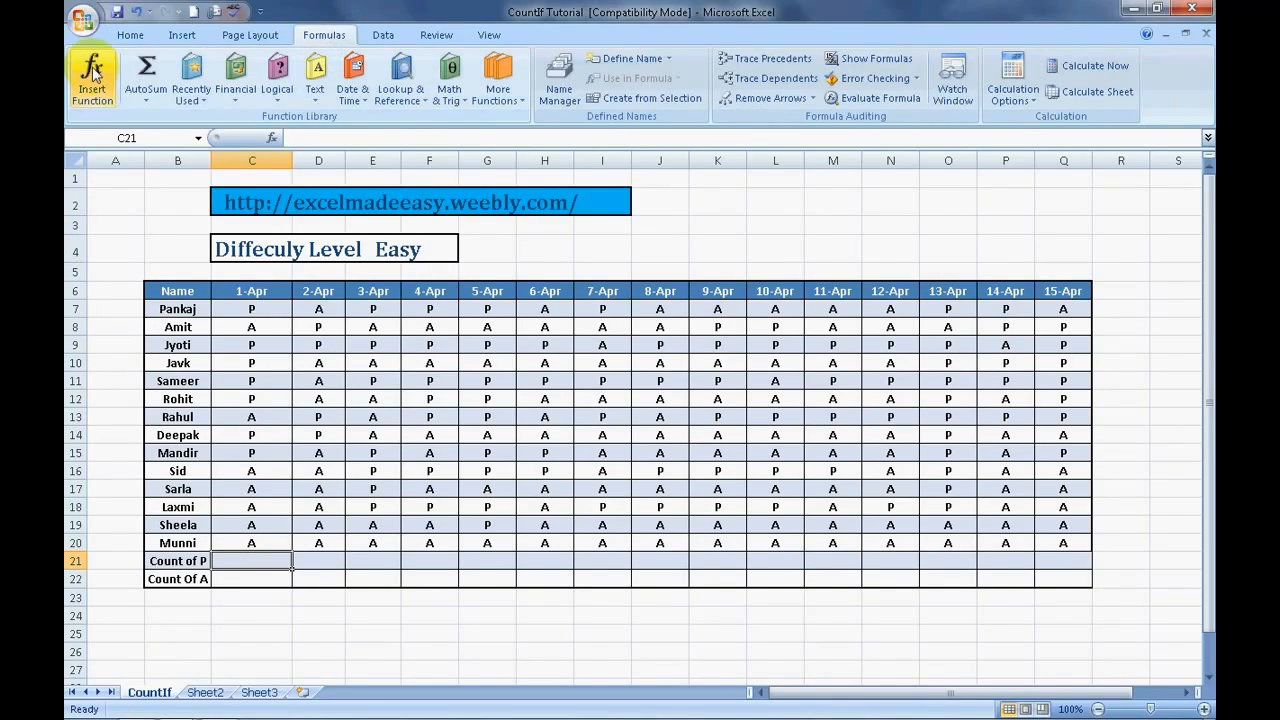
pyautogui.click(131, 37)
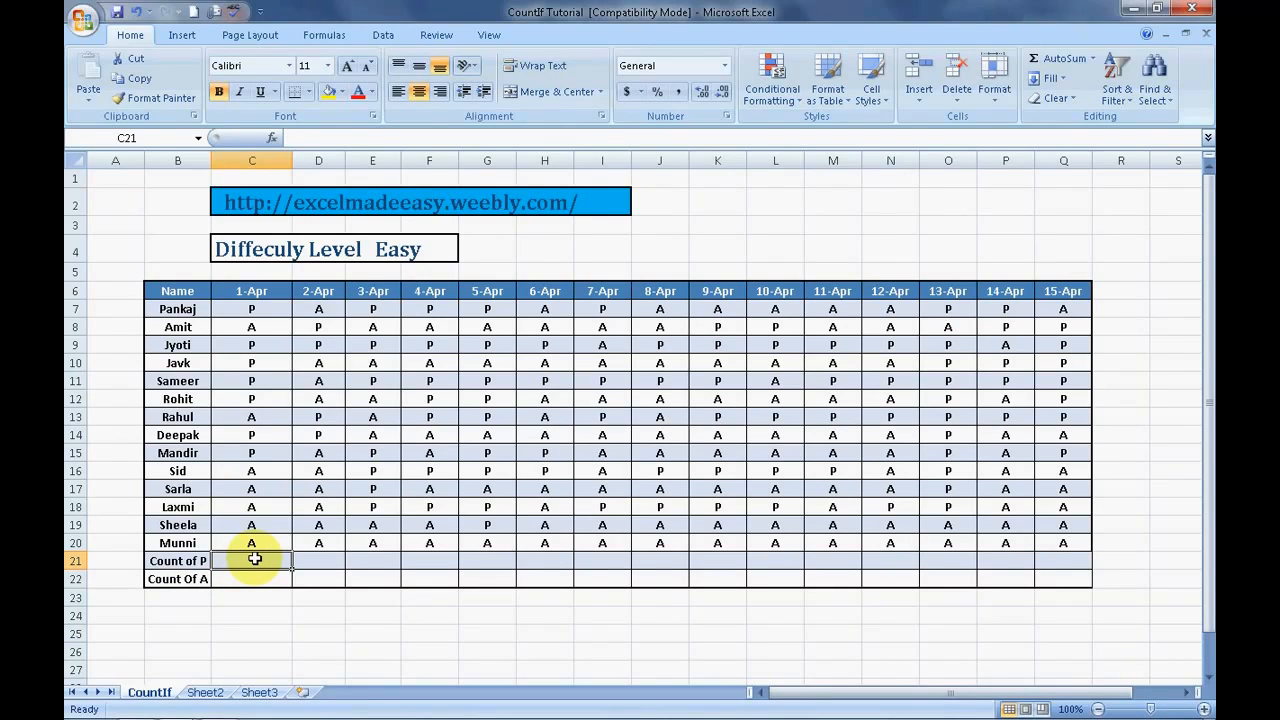
pyautogui.write('=c')
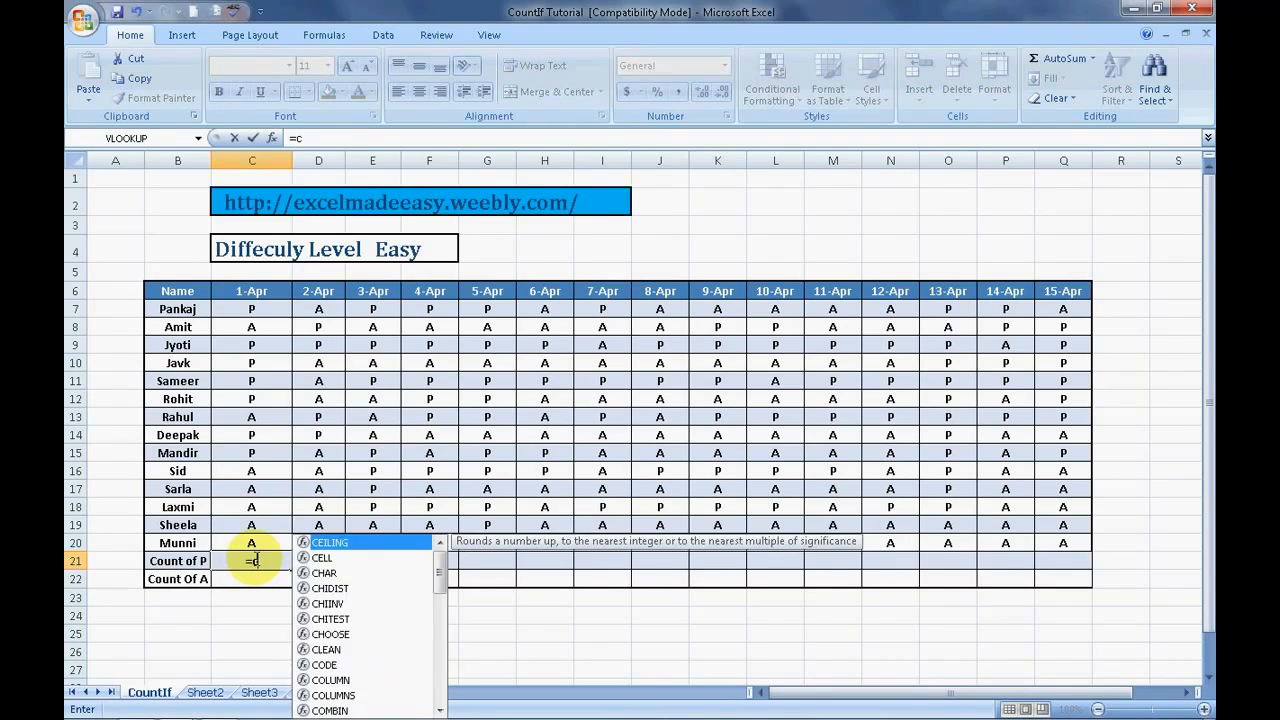
pyautogui.write('ountif')
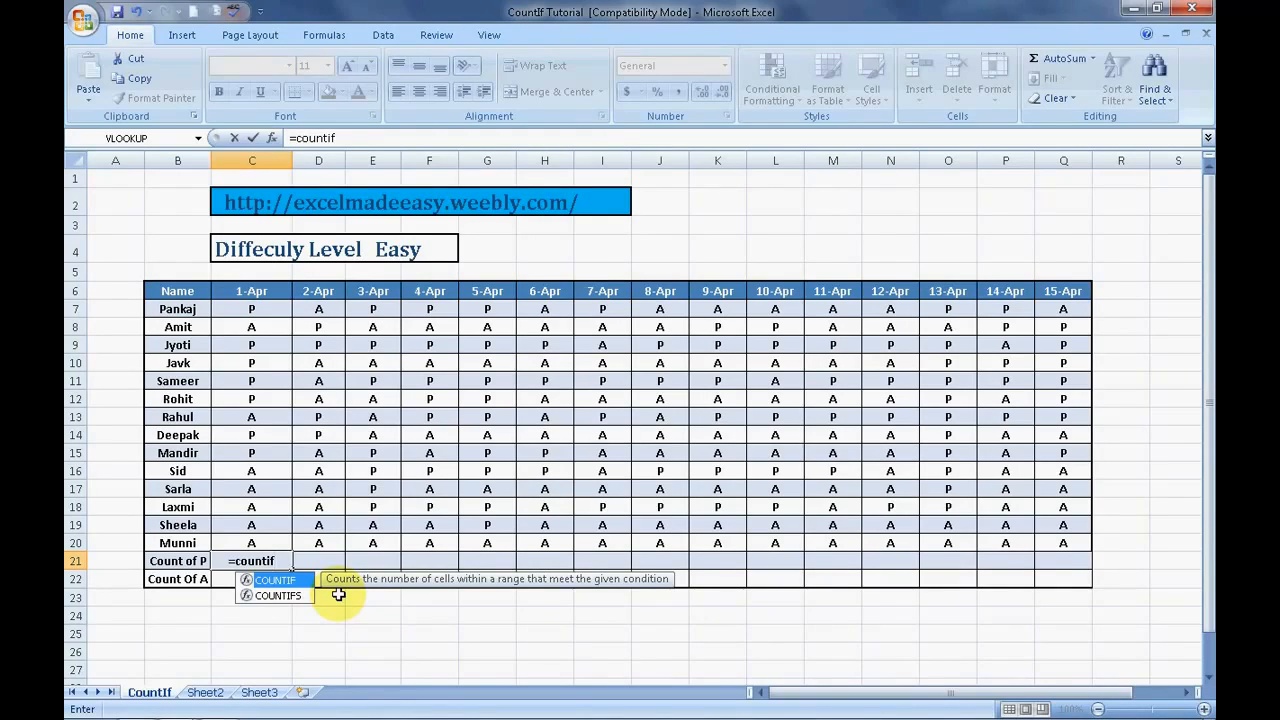
pyautogui.write('(')
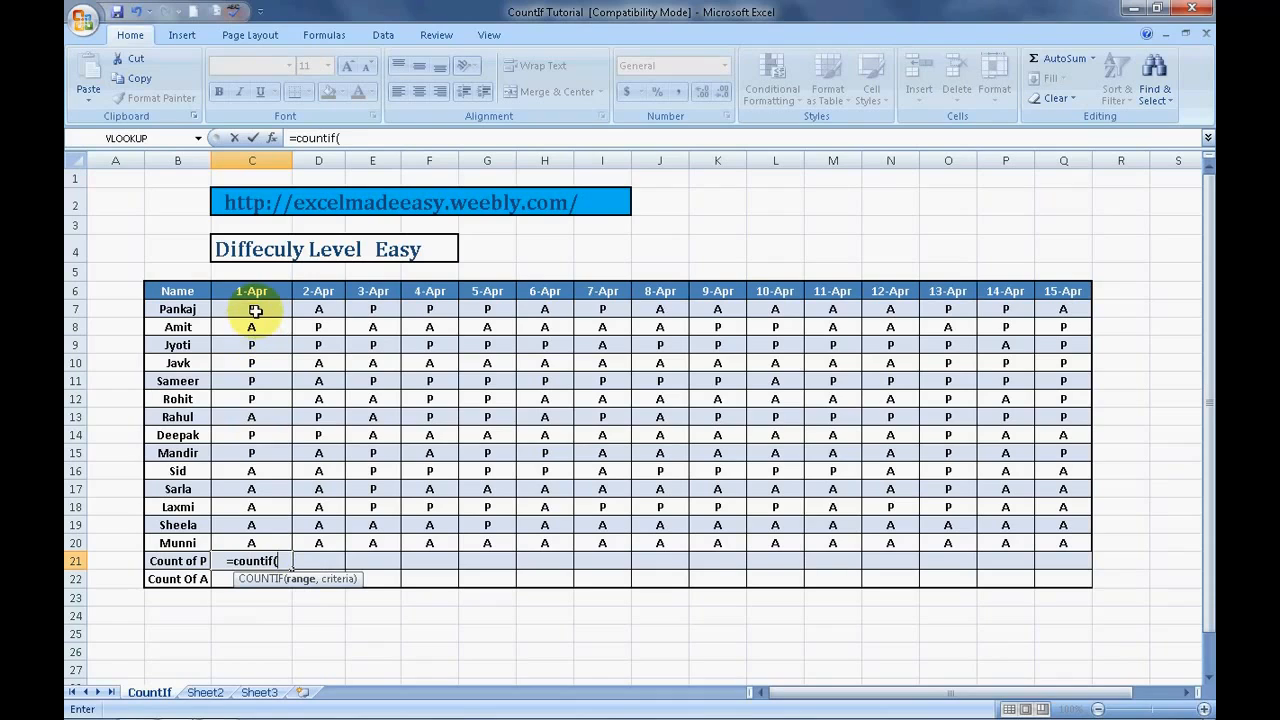
pyautogui.moveTo(255, 311); pyautogui.dragTo(252, 417)
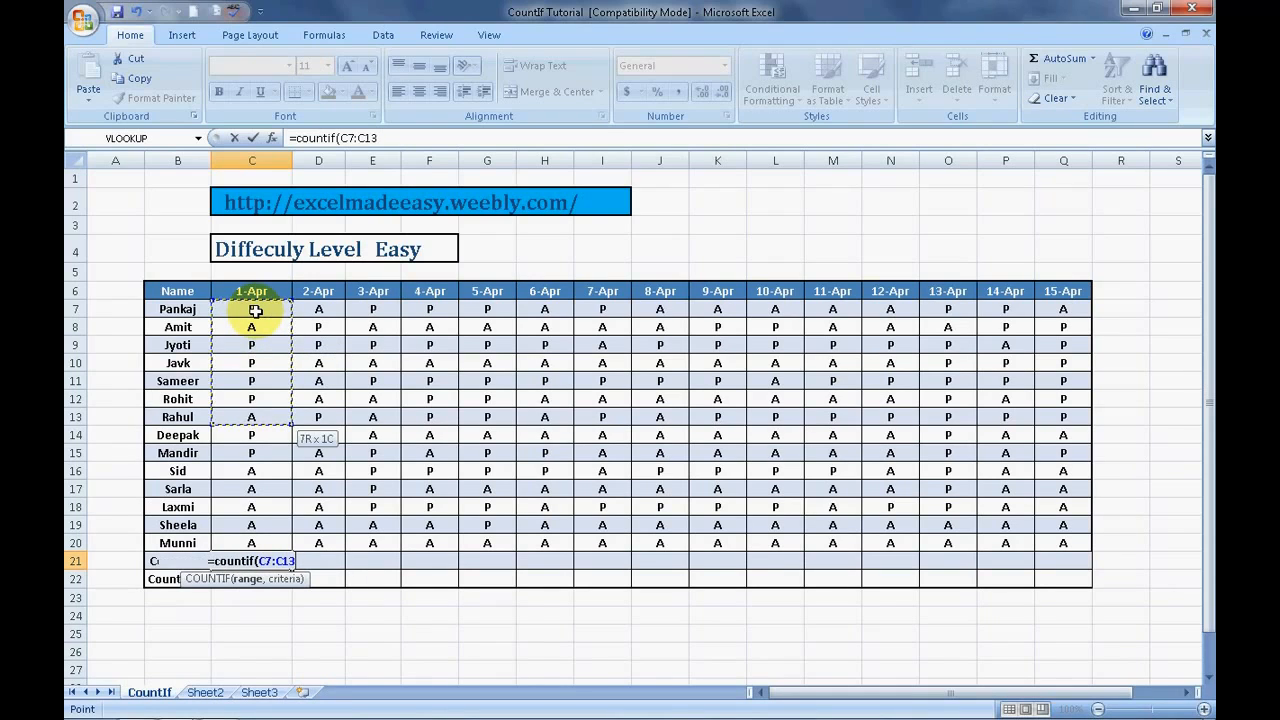
pyautogui.hotkey('shift', 'Down')
pyautogui.hotkey('shift', 'Down')
pyautogui.hotkey('shift', 'Down')
pyautogui.hotkey('shift', 'Down')
pyautogui.hotkey('shift', 'Down')
pyautogui.hotkey('shift', 'Down')
pyautogui.hotkey('shift', 'Down')
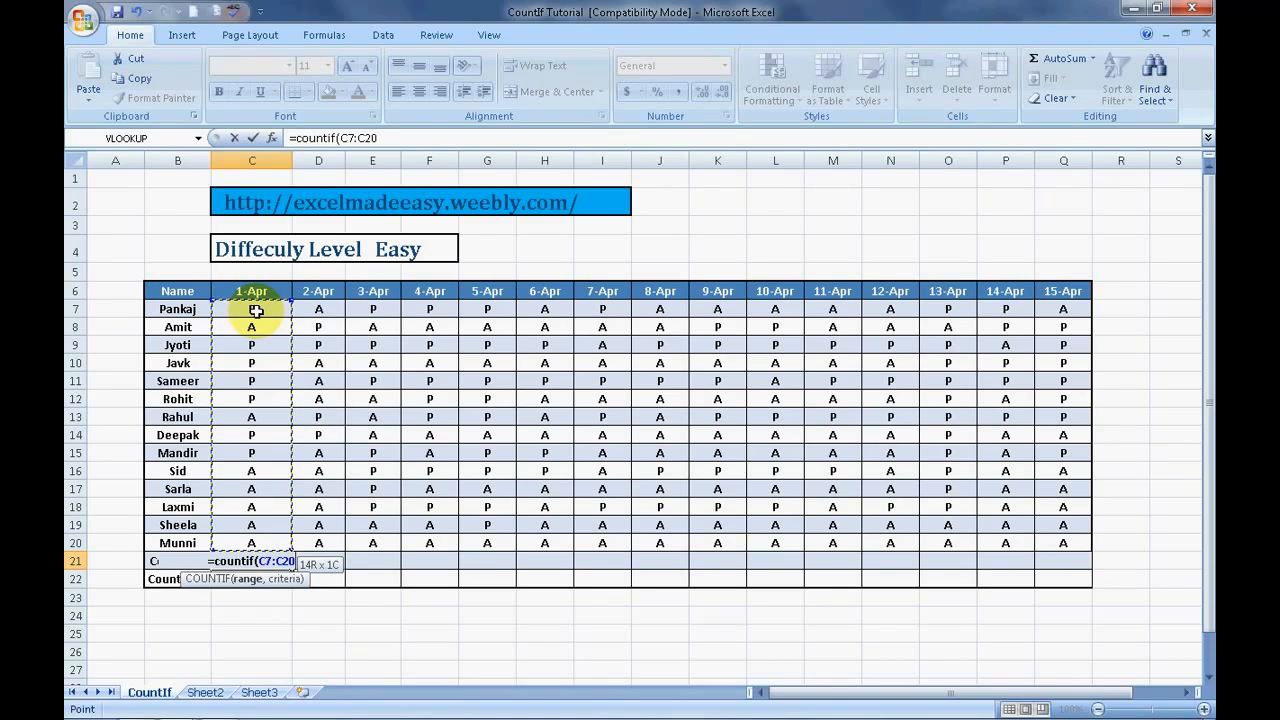
# Step: Complete the COUNTIF formula in C21 with the range C7:C20 and the criterion "p"
pyautogui.click(256, 311)
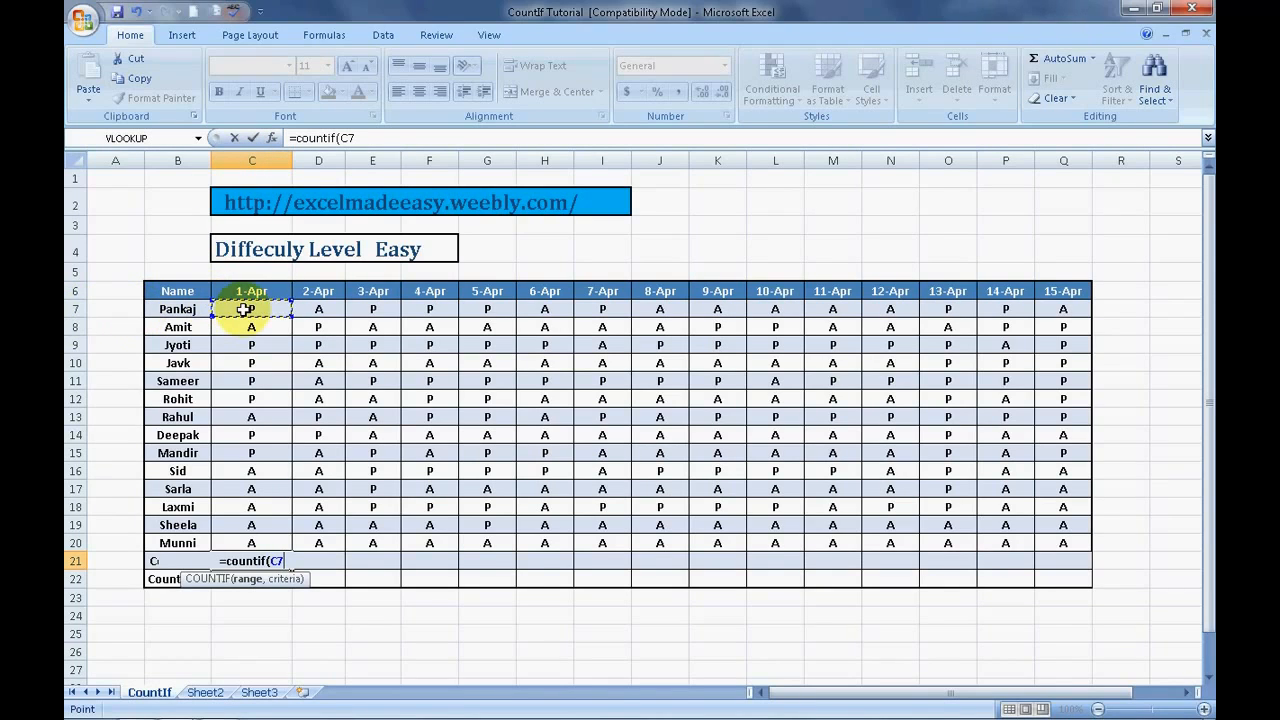
pyautogui.hotkey('shift', 'Down')
pyautogui.hotkey('shift', 'Down')
pyautogui.hotkey('shift', 'Down')
pyautogui.hotkey('shift', 'Down')
pyautogui.hotkey('shift', 'Down')
pyautogui.hotkey('shift', 'Down')
pyautogui.hotkey('shift', 'Down')
pyautogui.hotkey('shift', 'Down')
pyautogui.hotkey('shift', 'Down')
pyautogui.hotkey('shift', 'Down')
pyautogui.hotkey('shift', 'Down')
pyautogui.hotkey('shift', 'Down')
pyautogui.hotkey('shift', 'Down')
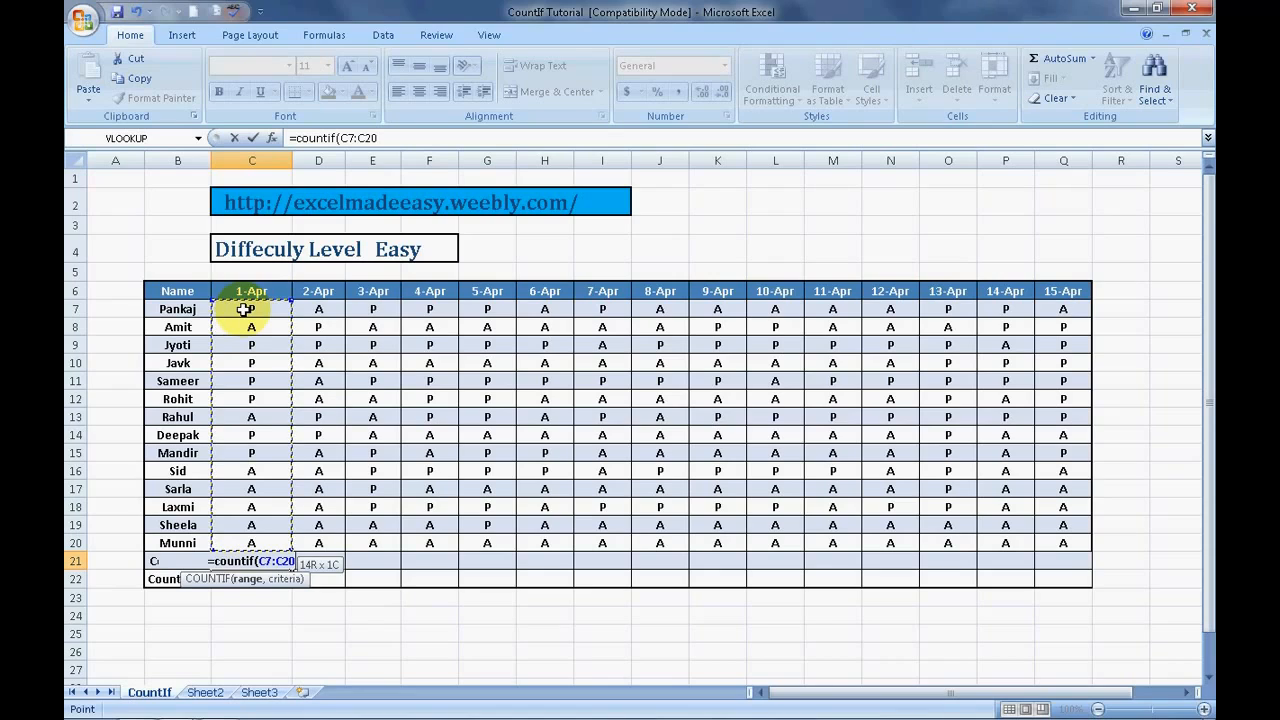
pyautogui.write(',')
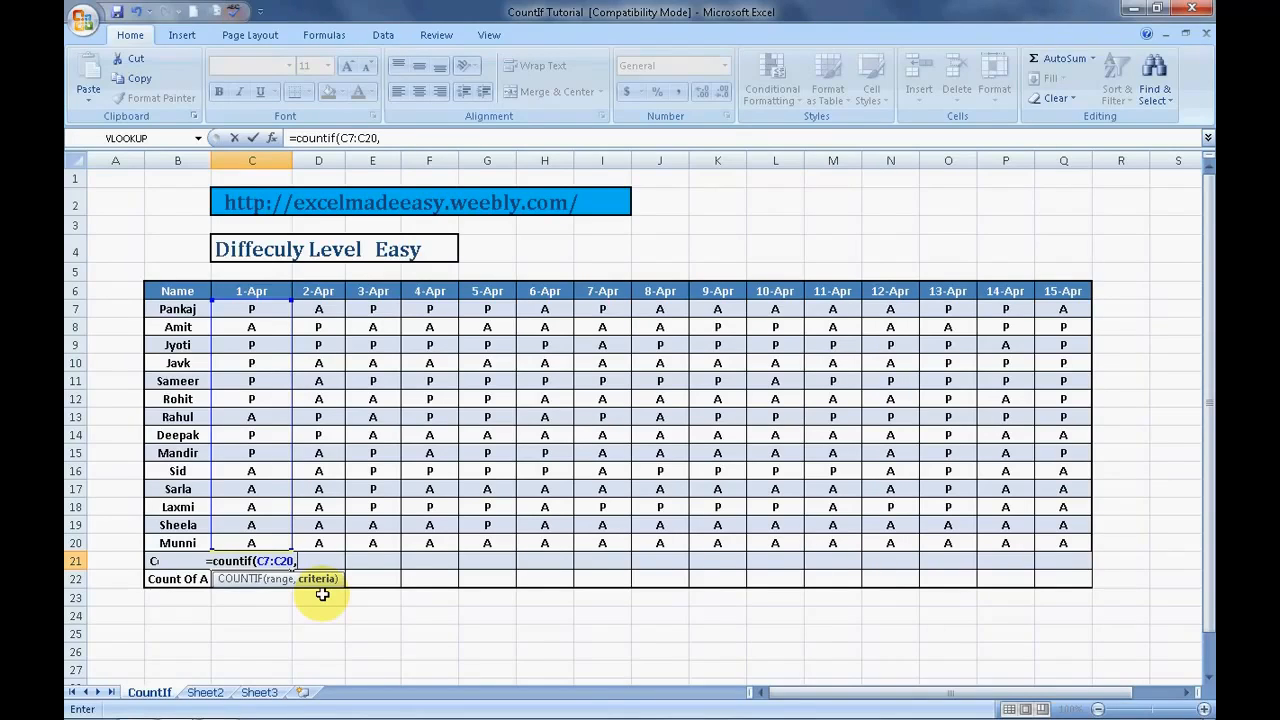
pyautogui.write('"')
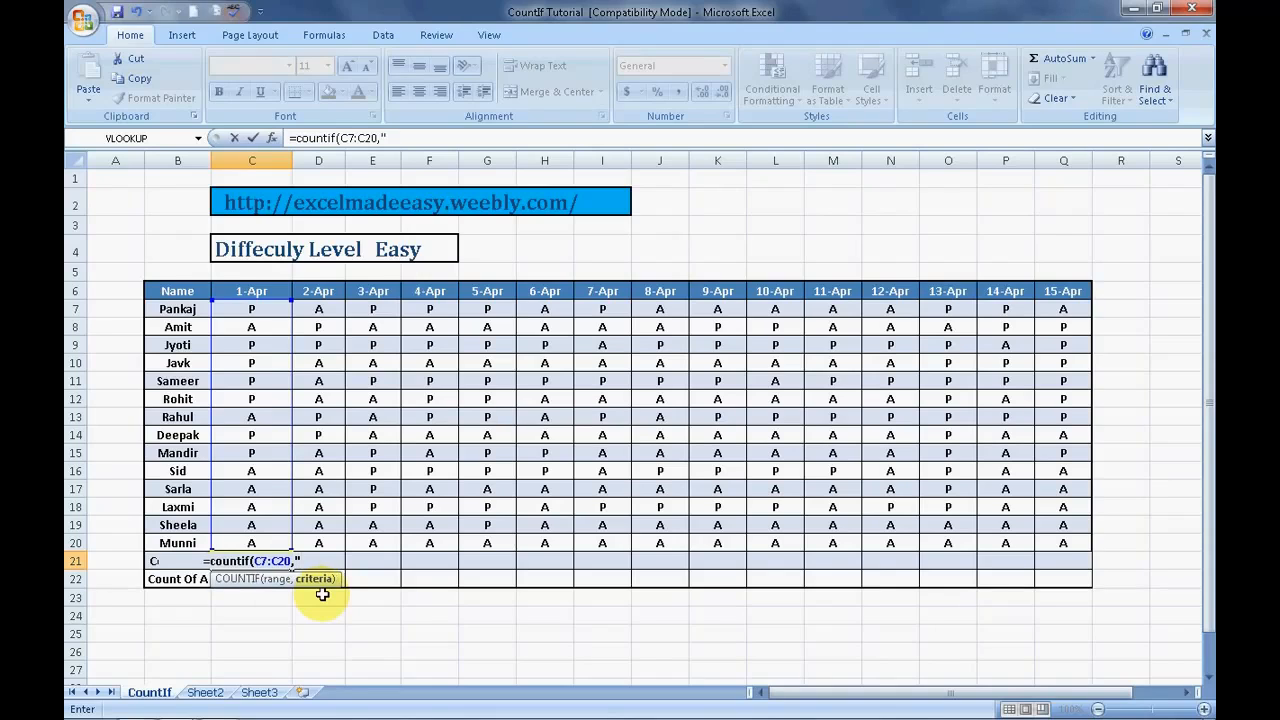
pyautogui.write('p"')
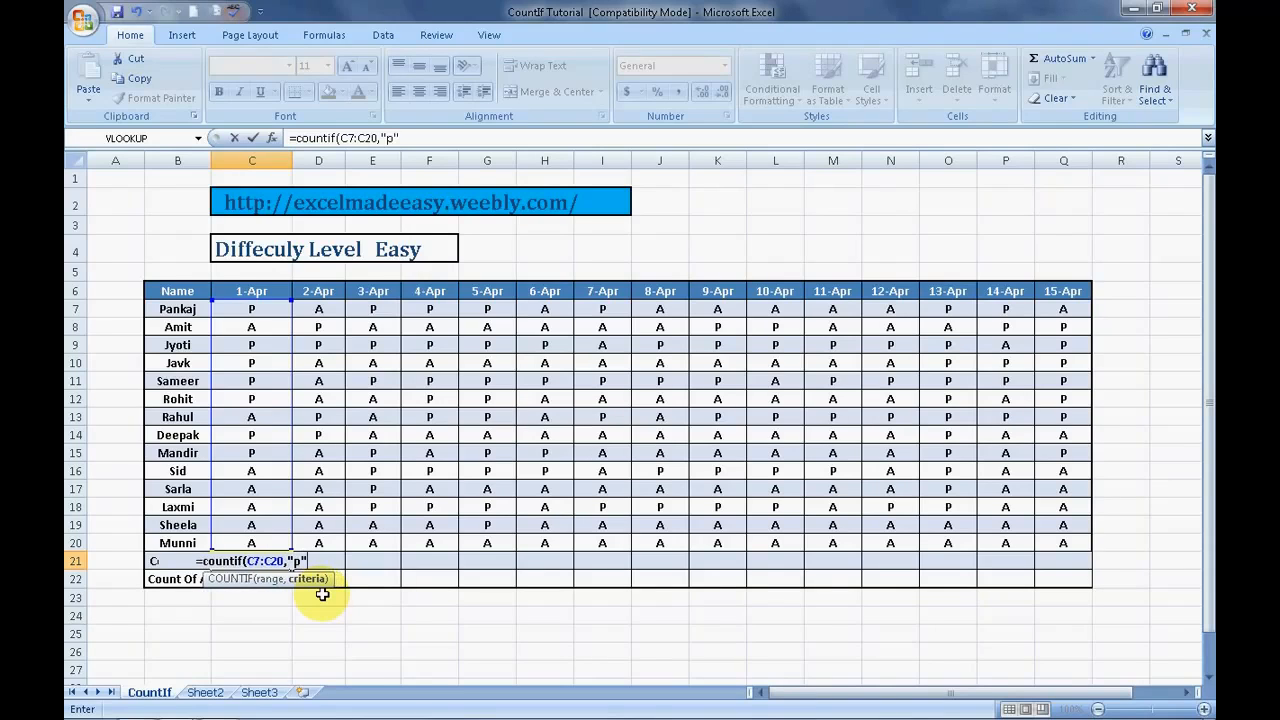
pyautogui.write(')')
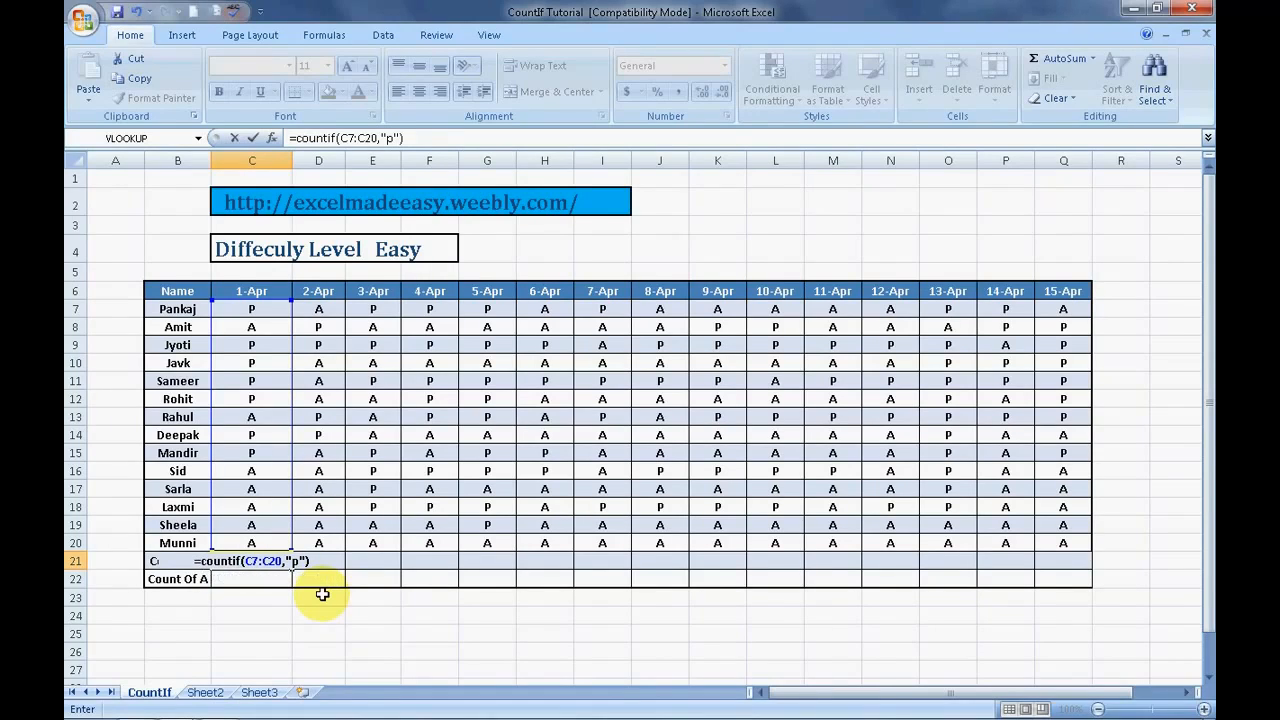
pyautogui.press('Return')
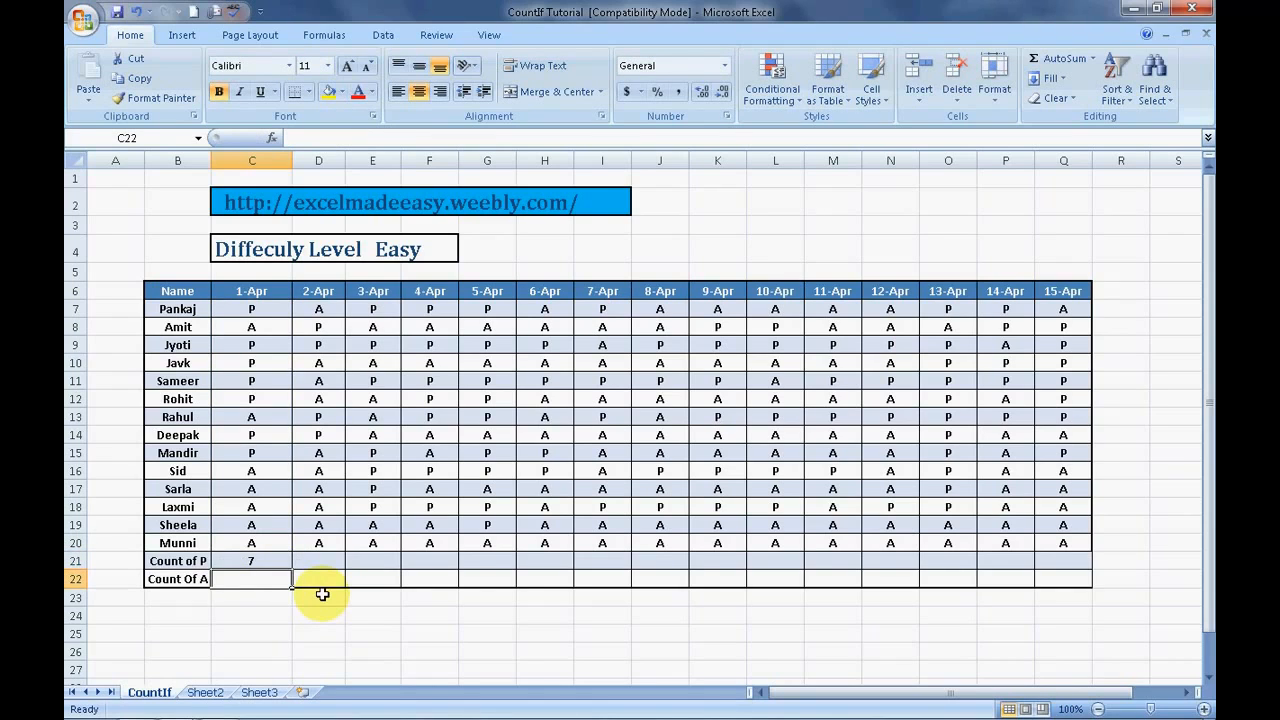
# Step: Enter =COUNTIF(C7:C20,"a") in C22, the Count Of A cell for 1-Apr
pyautogui.write('=')
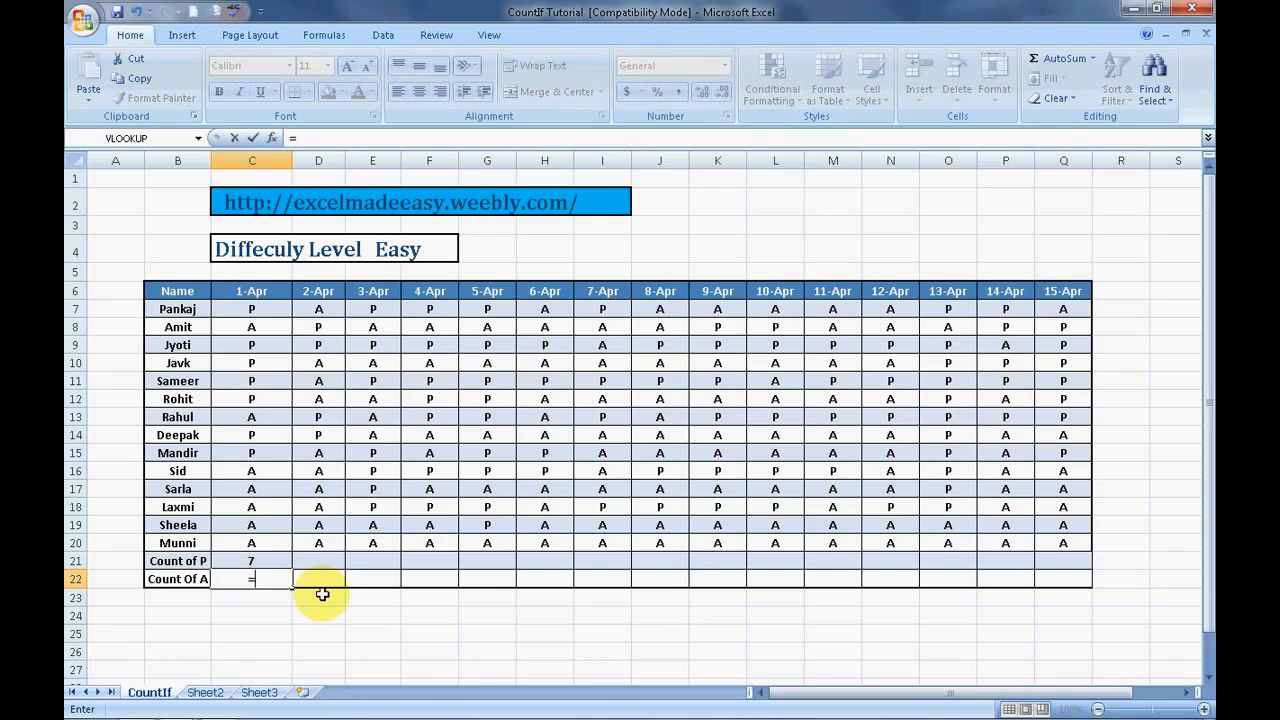
pyautogui.write('co')
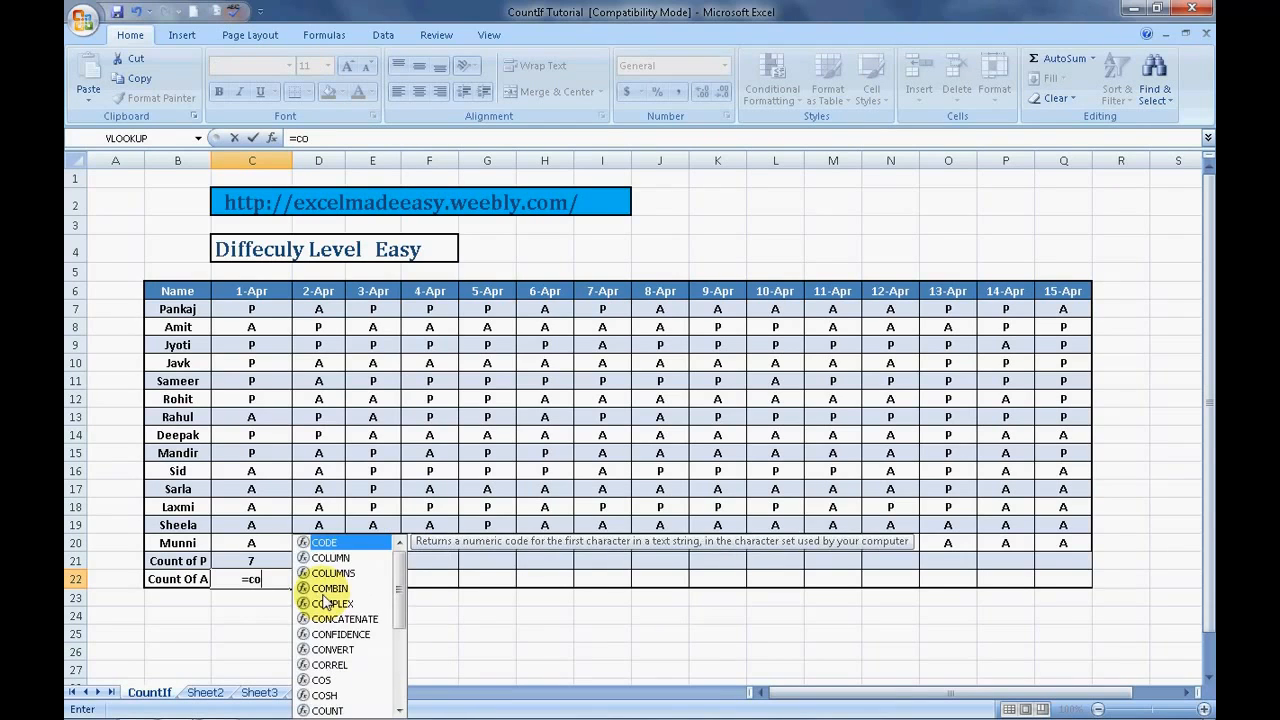
pyautogui.write('unti')
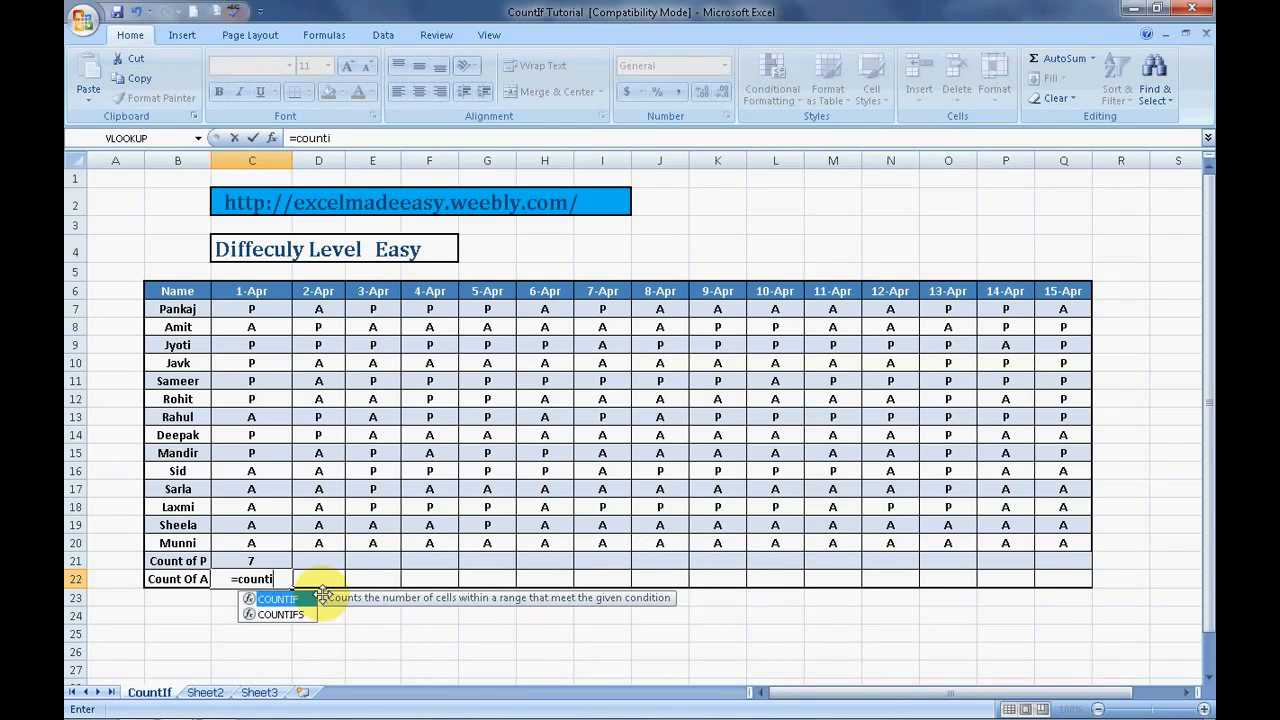
pyautogui.write('f(')
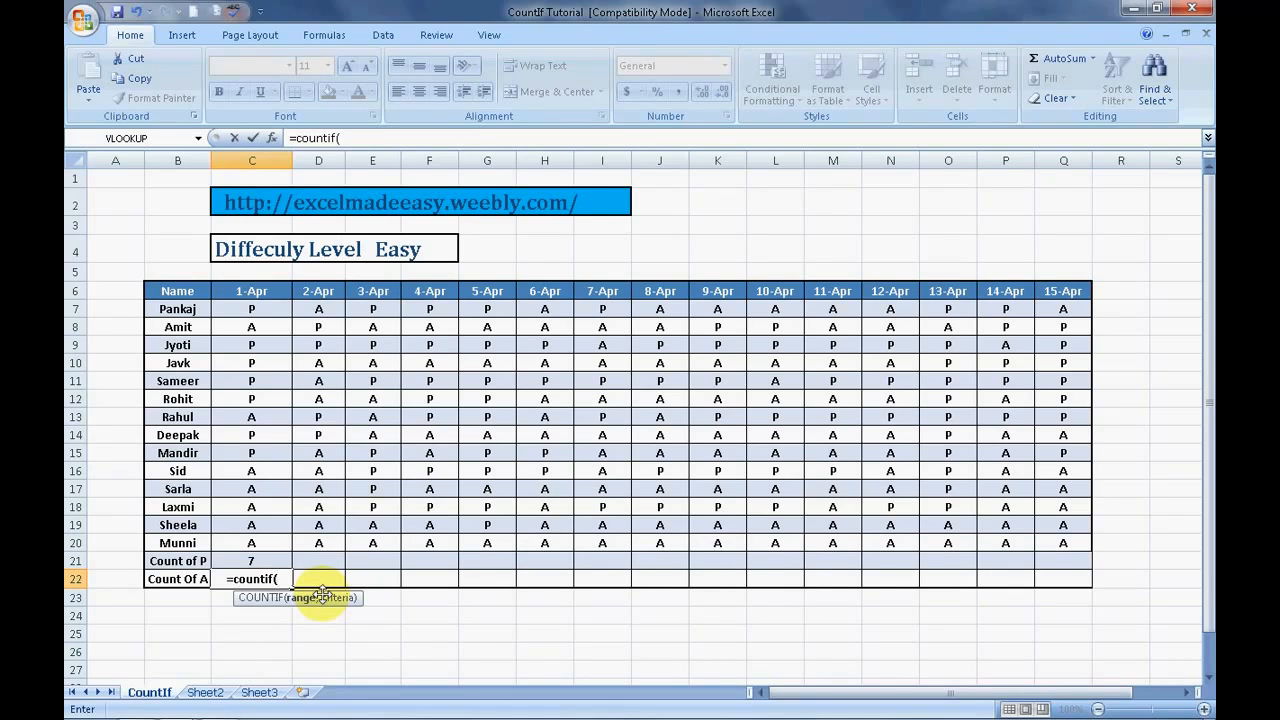
pyautogui.press('Up')
pyautogui.press('Up')
pyautogui.hotkey('shift', 'Up')
pyautogui.hotkey('shift', 'Up')
pyautogui.hotkey('shift', 'Up')
pyautogui.hotkey('shift', 'Up')
pyautogui.hotkey('shift', 'Up')
pyautogui.hotkey('shift', 'Up')
pyautogui.hotkey('shift', 'Up')
pyautogui.hotkey('shift', 'Up')
pyautogui.hotkey('shift', 'Up')
pyautogui.hotkey('shift', 'Up')
pyautogui.hotkey('shift', 'Up')
pyautogui.hotkey('shift', 'Up')
pyautogui.hotkey('shift', 'Up')
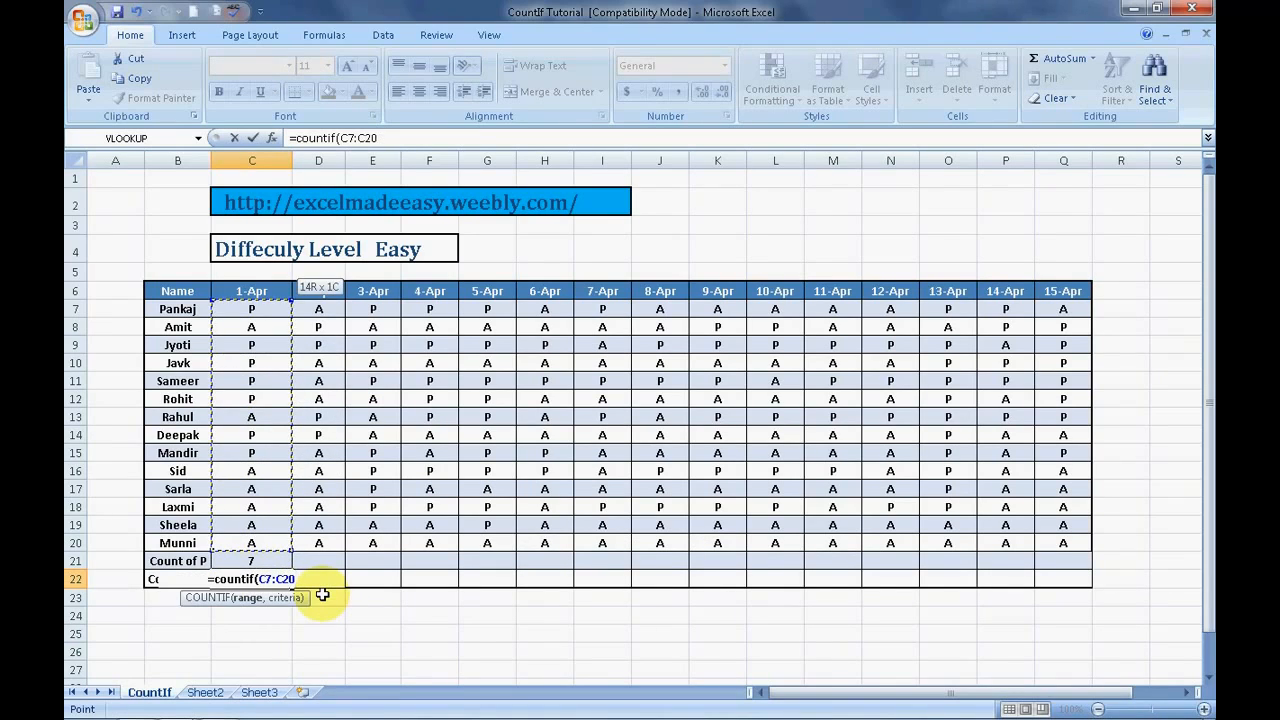
pyautogui.write(',"')
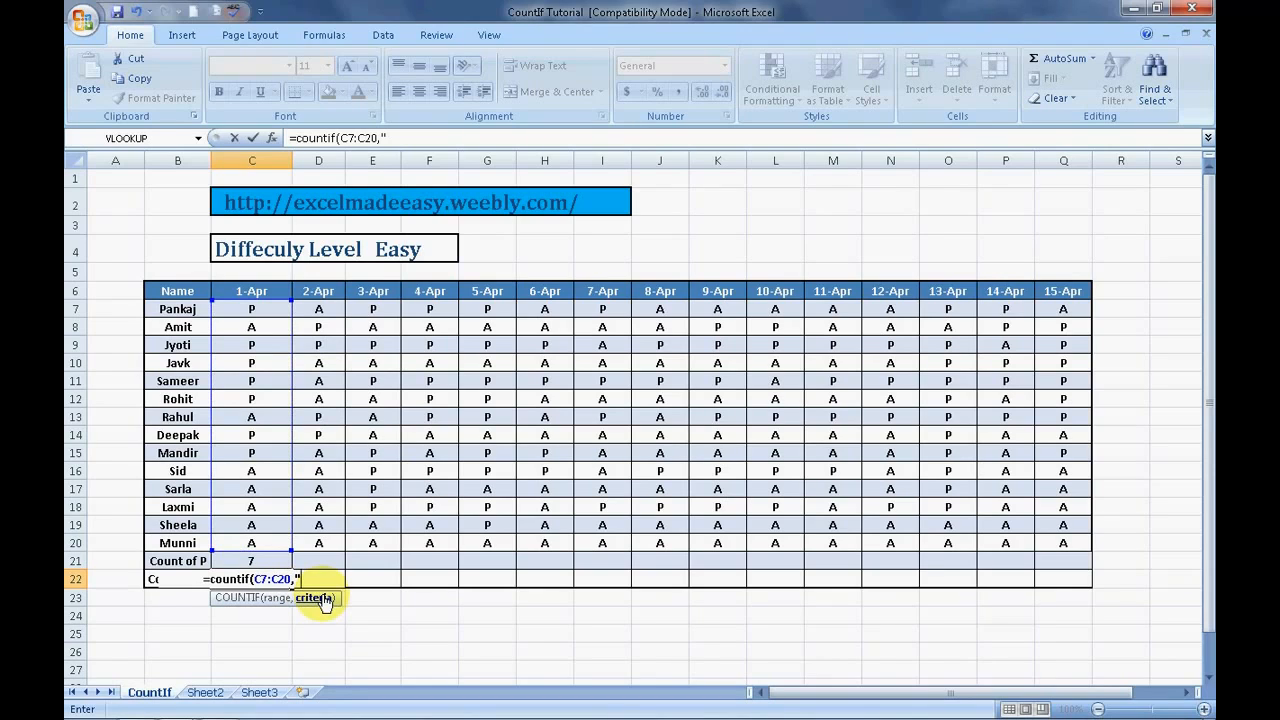
pyautogui.write('a"')
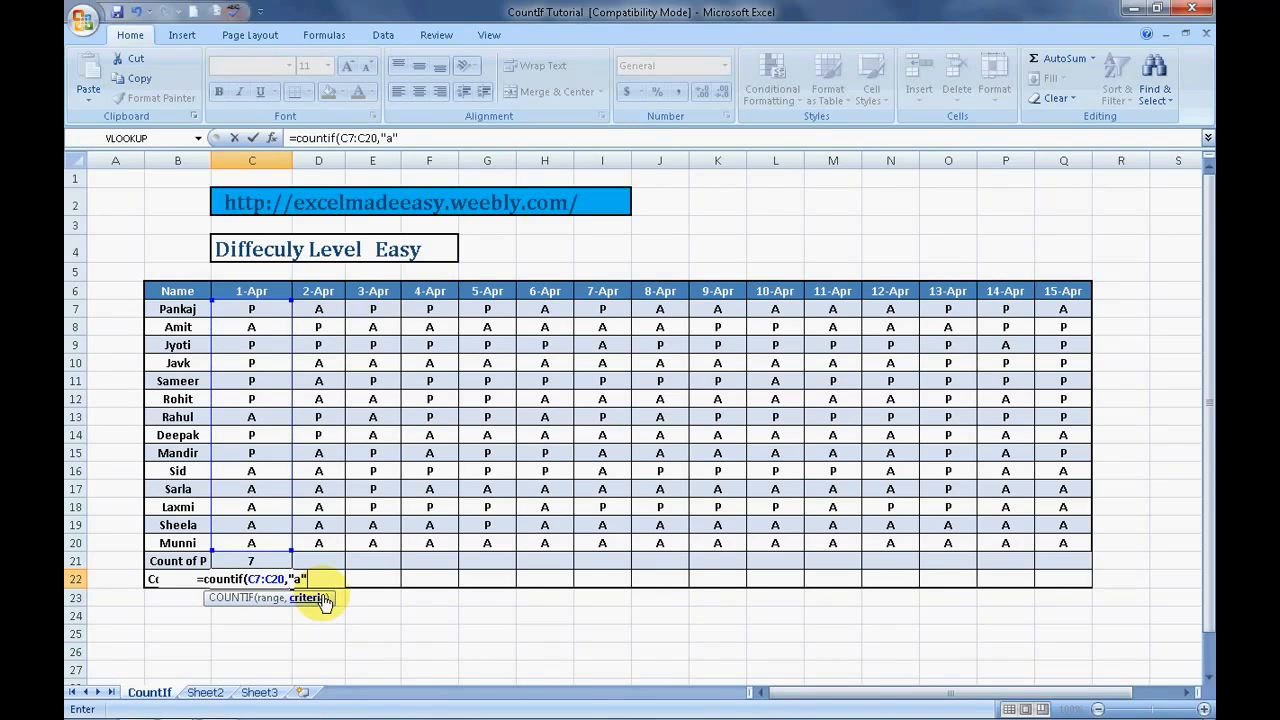
pyautogui.write(')')
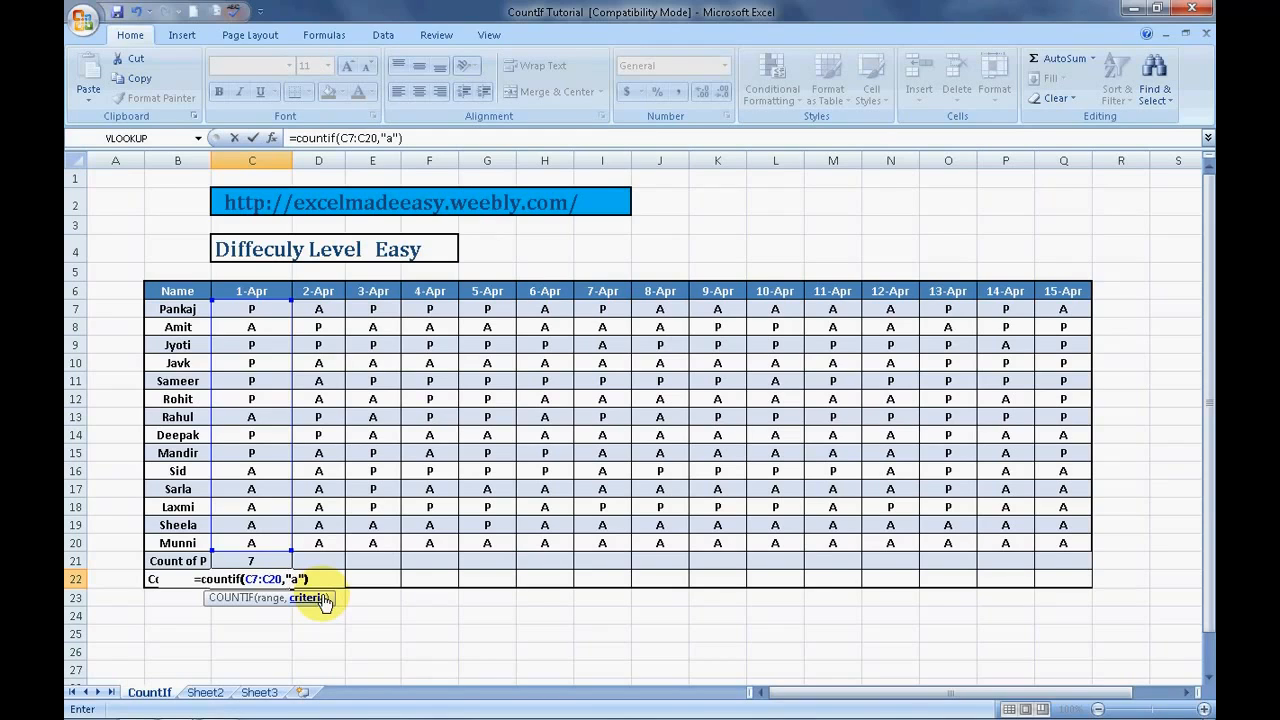
pyautogui.press('Return')
# Step: Review the two COUNTIF formulas in C21 and C22 for 1-Apr
pyautogui.press('Up')
pyautogui.press('Up')
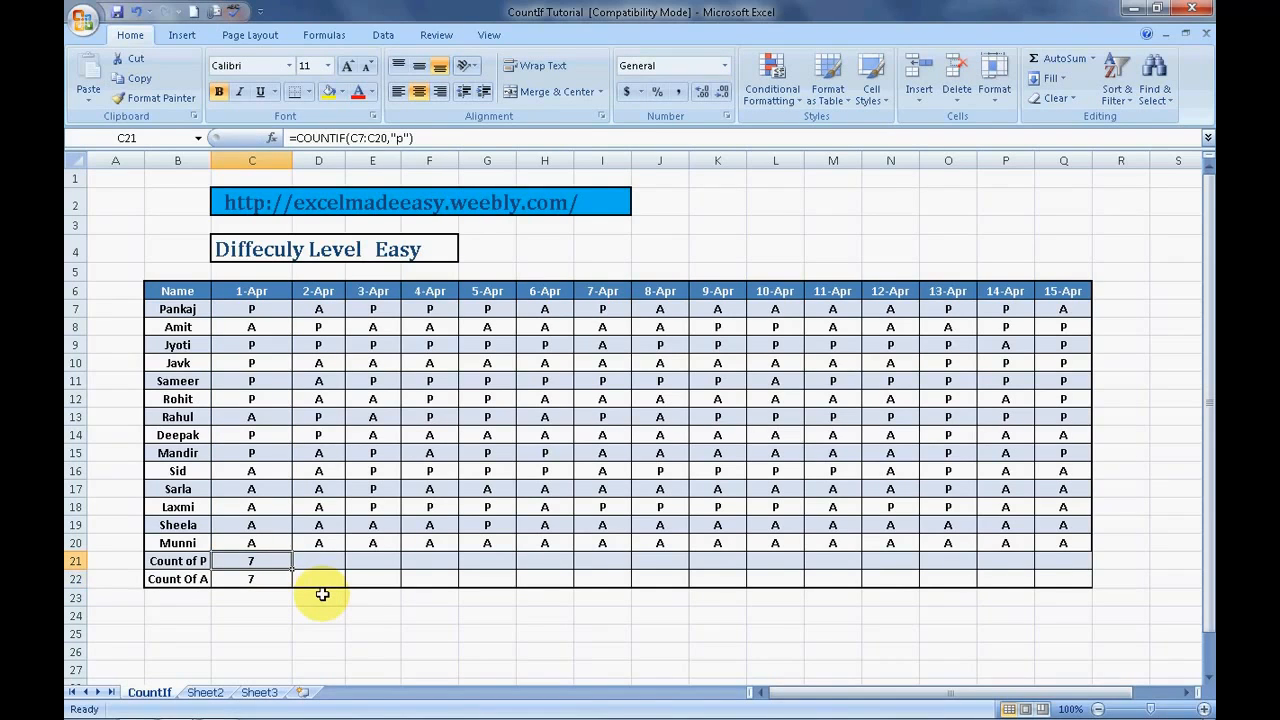
pyautogui.press('Down')
pyautogui.press('Up')
pyautogui.press('Down')
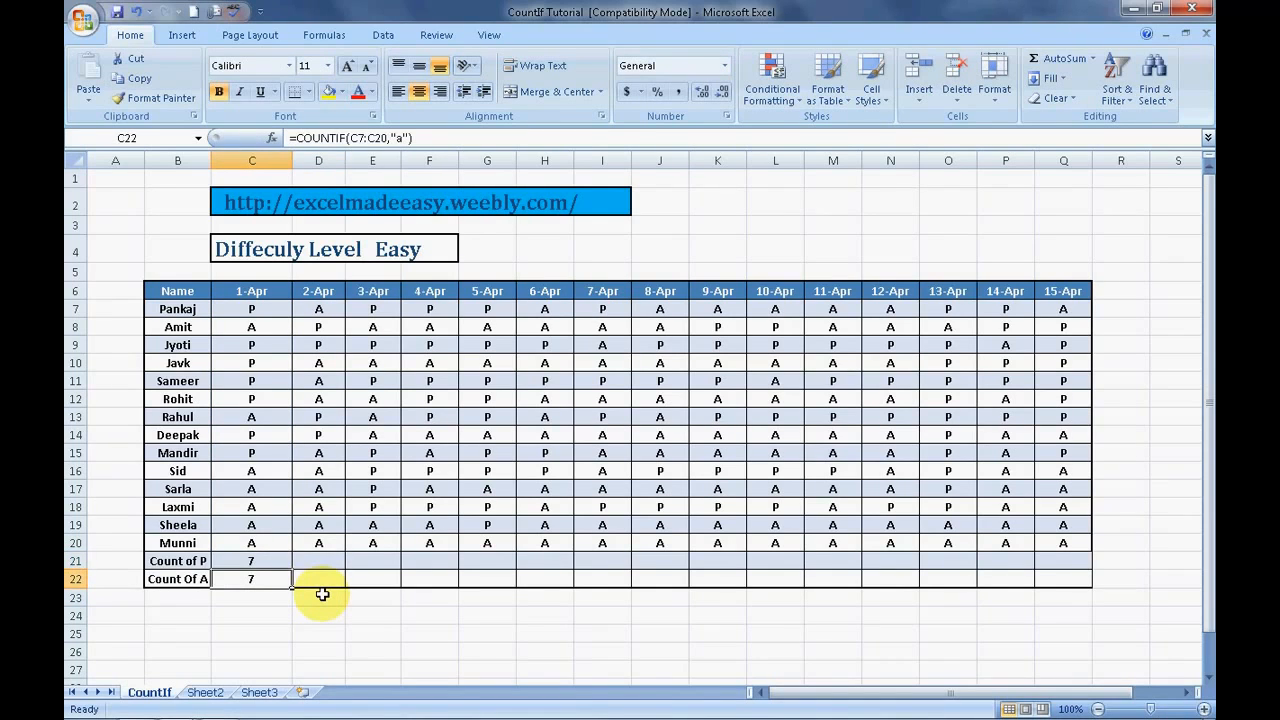
pyautogui.press('Up')
pyautogui.press('Right')
pyautogui.press('Left')
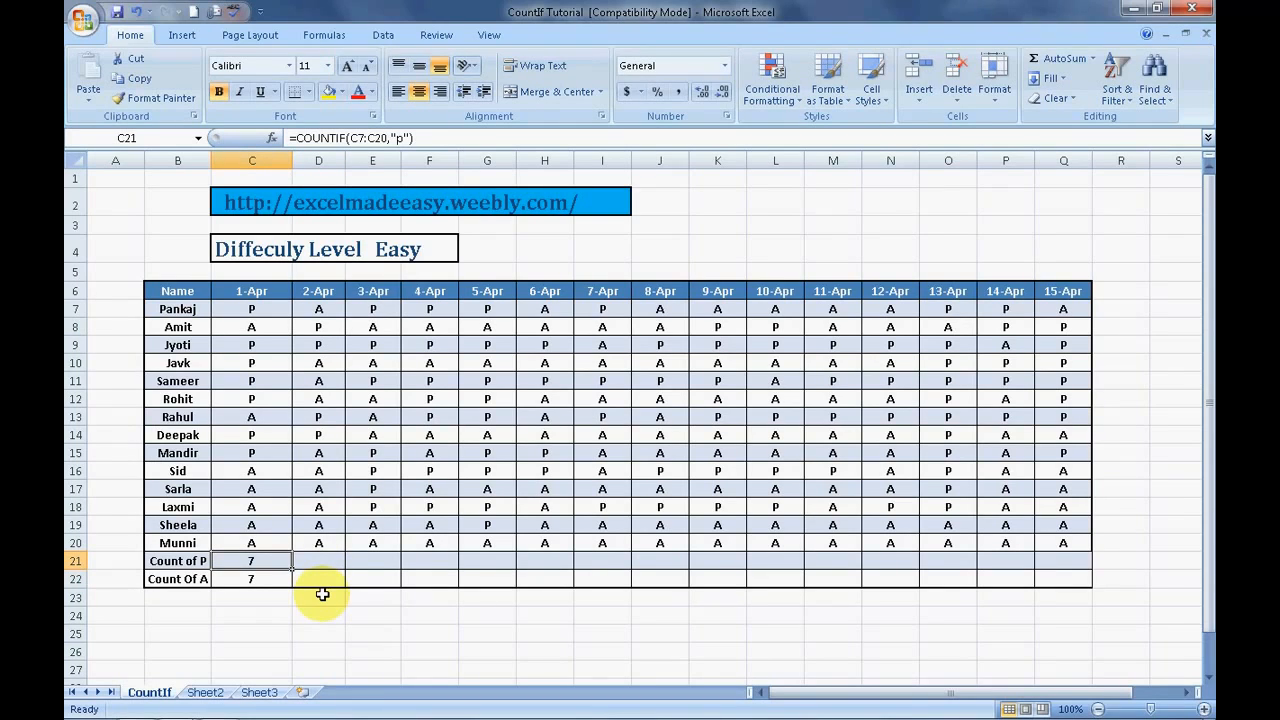
# Step: Copy the Count of P formula from C21 into D21:Q21 for 2-Apr to 15-Apr
pyautogui.hotkey('ctrl', 'c')
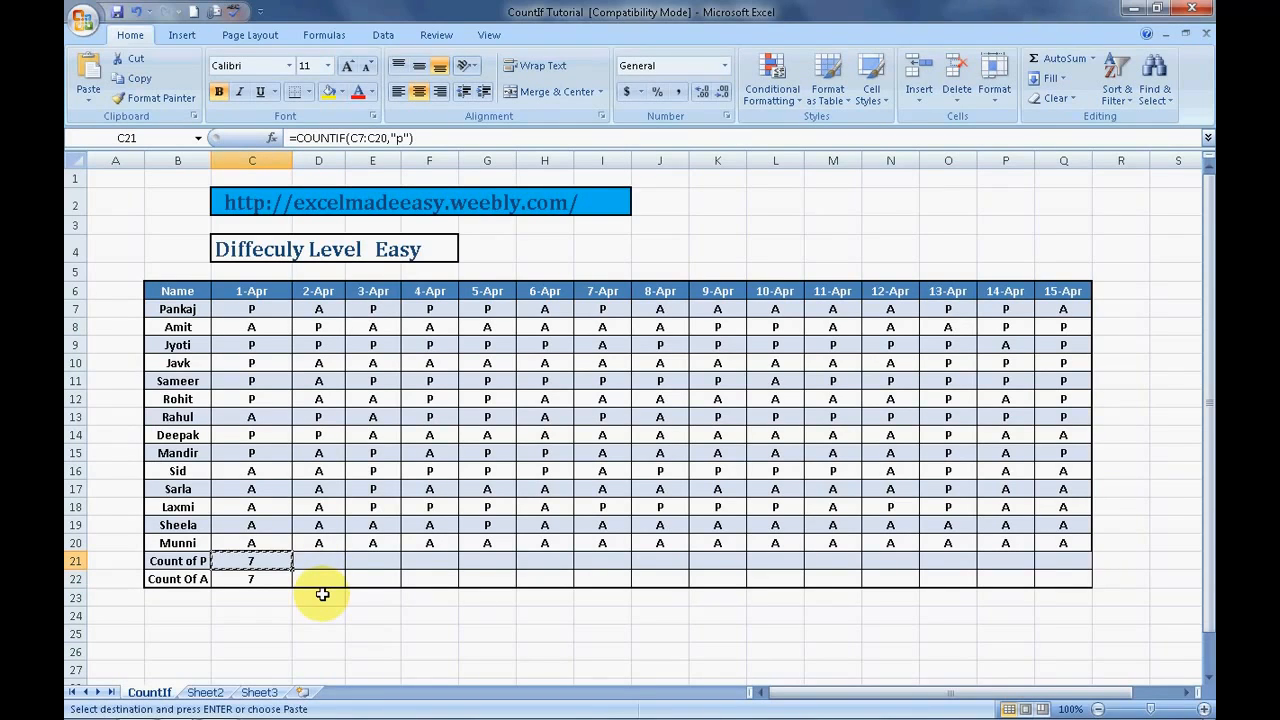
pyautogui.press('Right')
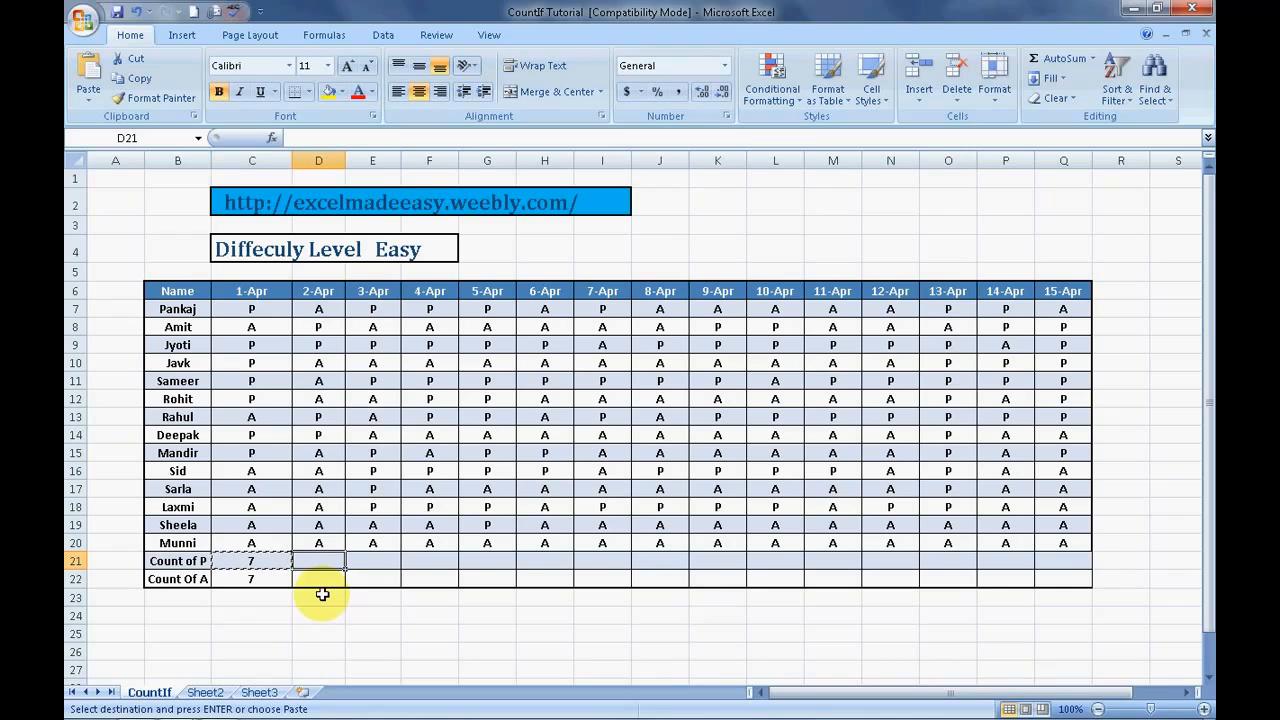
pyautogui.hotkey('shift', 'Right')
pyautogui.hotkey('shift', 'Right')
pyautogui.hotkey('shift', 'Right')
pyautogui.hotkey('shift', 'Right')
pyautogui.hotkey('shift', 'Right')
pyautogui.hotkey('shift', 'Right')
pyautogui.hotkey('shift', 'Right')
pyautogui.hotkey('shift', 'Right')
pyautogui.hotkey('shift', 'Right')
pyautogui.hotkey('shift', 'Right')
pyautogui.hotkey('shift', 'Right')
pyautogui.hotkey('shift', 'Right')
pyautogui.hotkey('shift', 'Right')
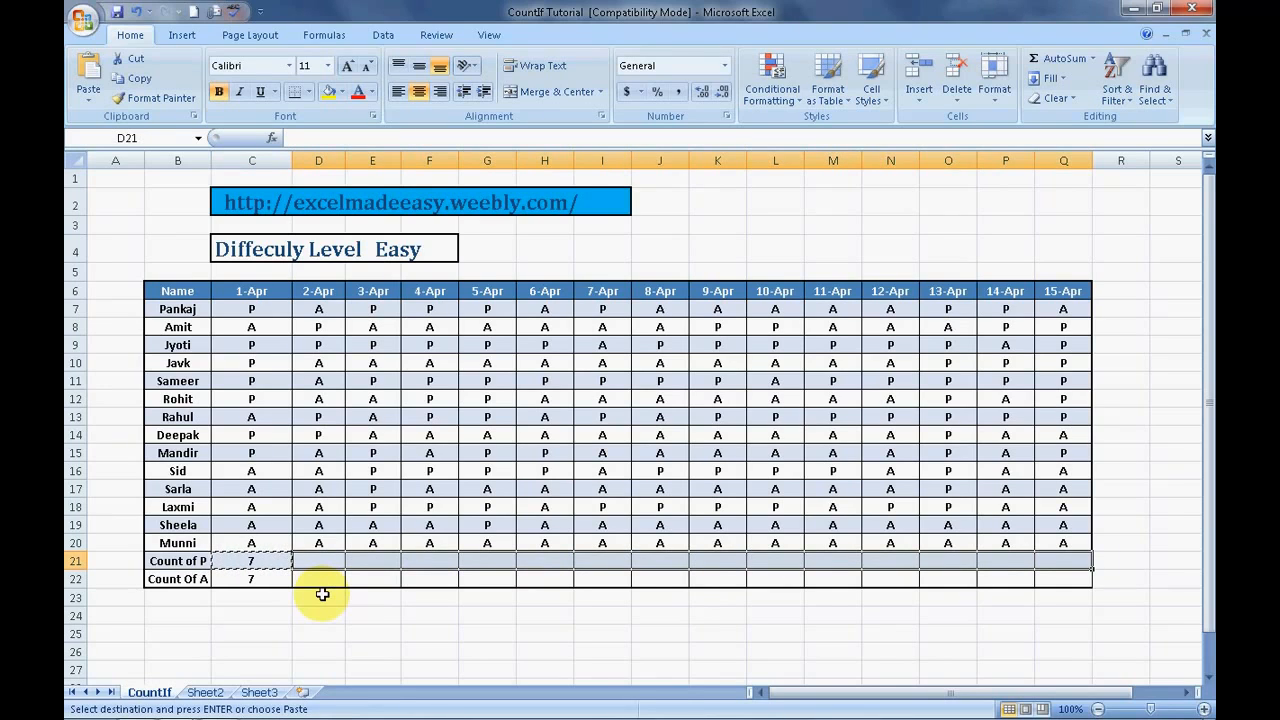
pyautogui.hotkey('ctrl', 'v')
pyautogui.press('Escape')
# Step: Check the copied COUNTIF formulas across the Count of P row, from D21 to Q21
pyautogui.press('Right')
pyautogui.press('Right')
pyautogui.press('Right')
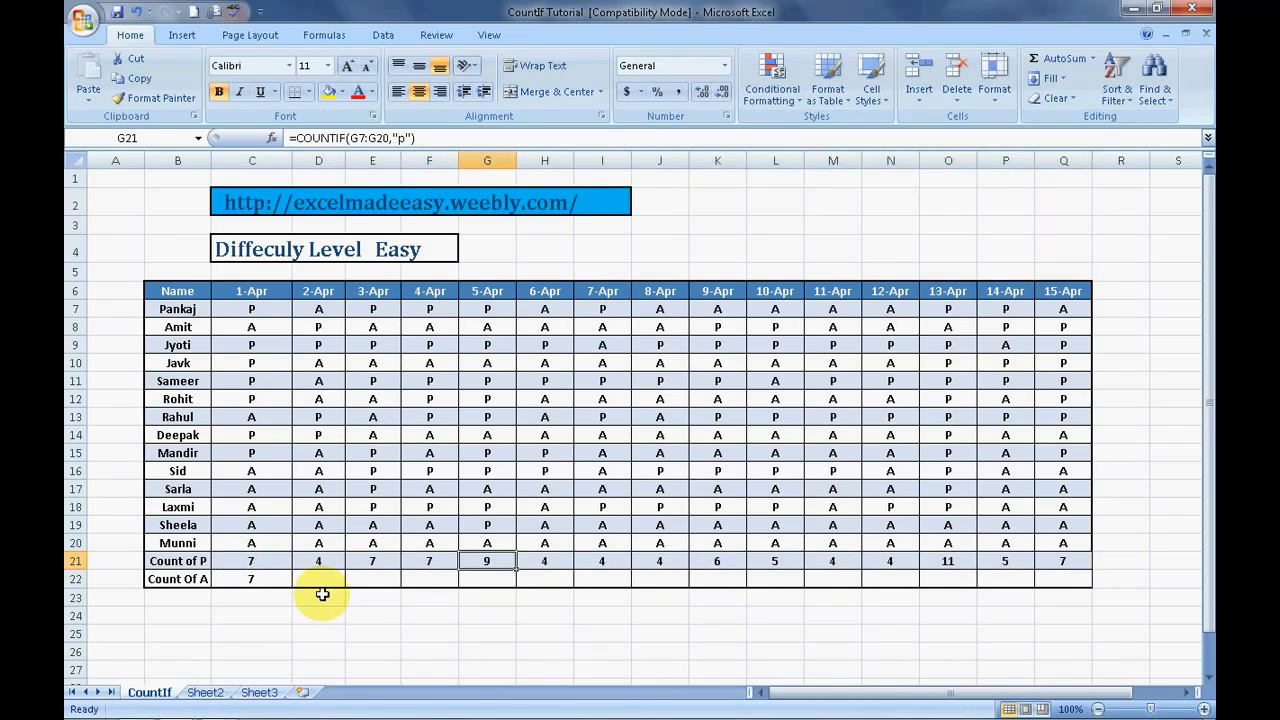
pyautogui.press('Right')
pyautogui.press('Right')
pyautogui.press('Right')
pyautogui.press('Right')
pyautogui.press('Right')
pyautogui.press('Right')
pyautogui.press('Right')
pyautogui.press('Right')
pyautogui.press('Right')
pyautogui.press('Right')
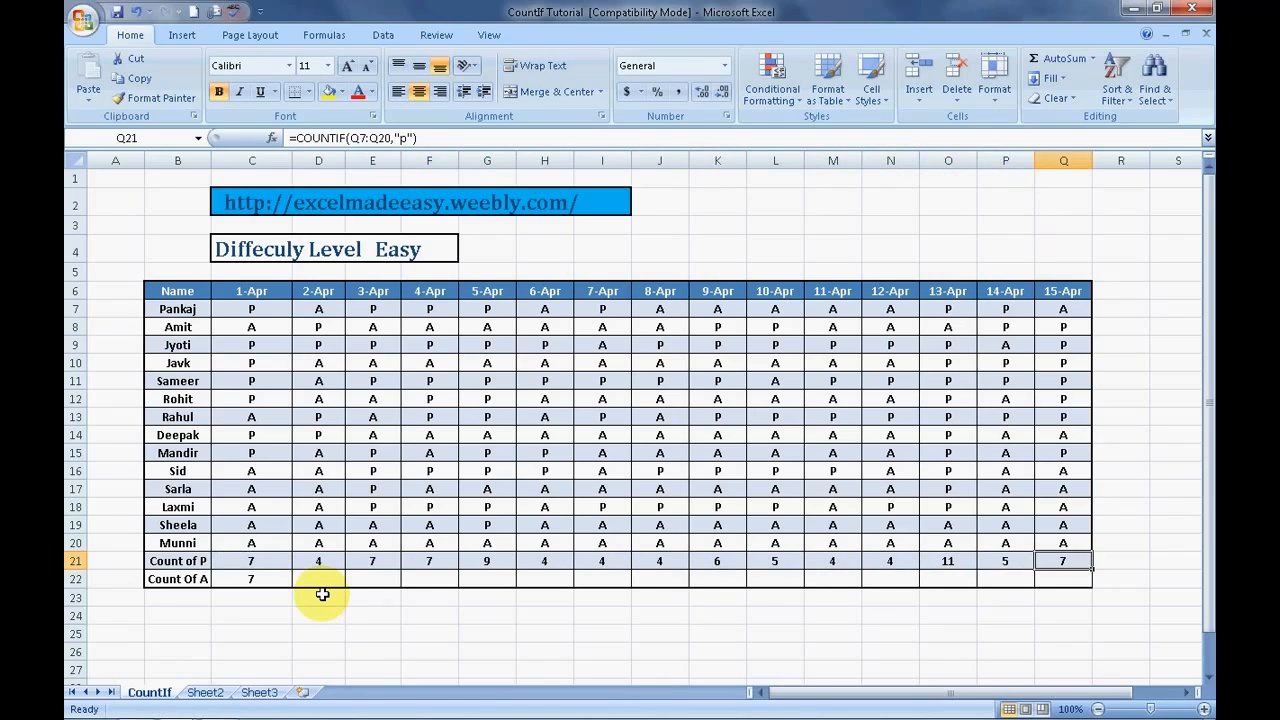
pyautogui.press('Left')
pyautogui.press('Left')
pyautogui.press('Left')
pyautogui.press('Left')
pyautogui.press('Left')
pyautogui.press('Left')
pyautogui.press('Left')
pyautogui.press('Left')
pyautogui.press('Left')
pyautogui.press('Left')
pyautogui.press('Left')
pyautogui.press('Left')
pyautogui.press('Left')
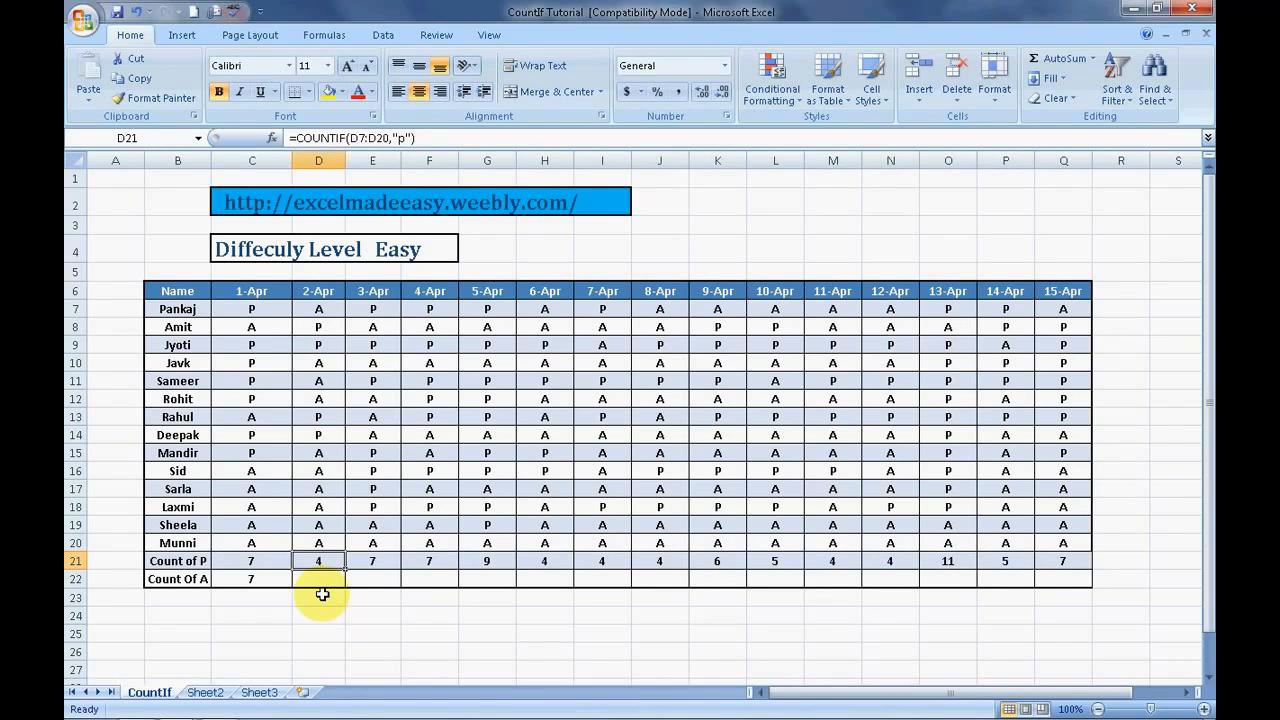
pyautogui.press('Down')
pyautogui.press('Left')
pyautogui.rightClick(322, 594)
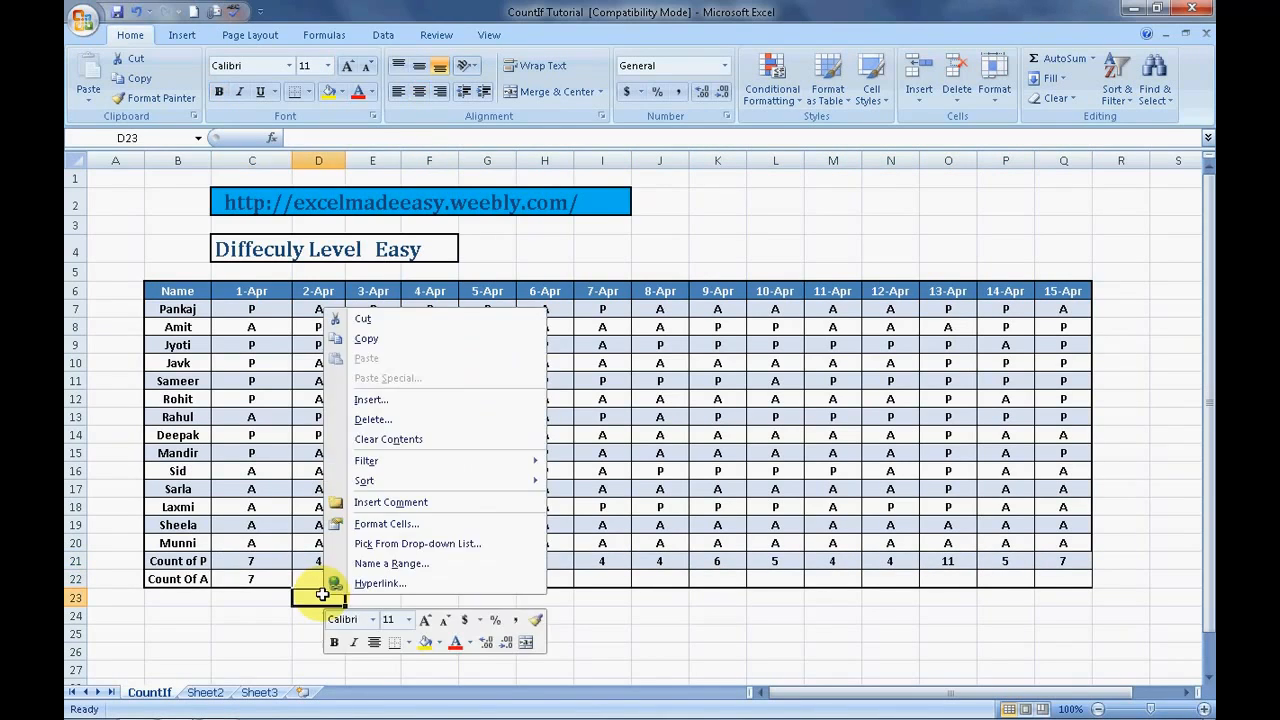
pyautogui.click(364, 338)
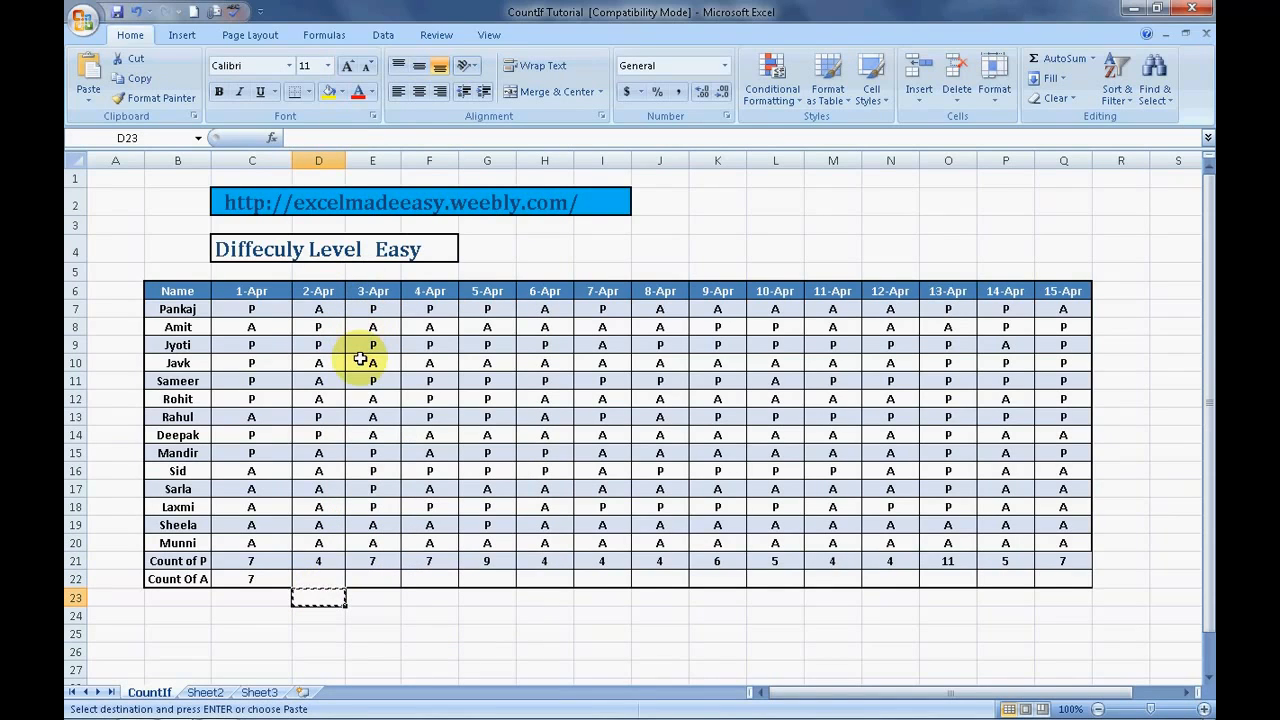
pyautogui.press('Escape')
# Step: Copy the Count Of A formula in C22 for 1-Apr
pyautogui.click(284, 579)
pyautogui.rightClick(286, 580)
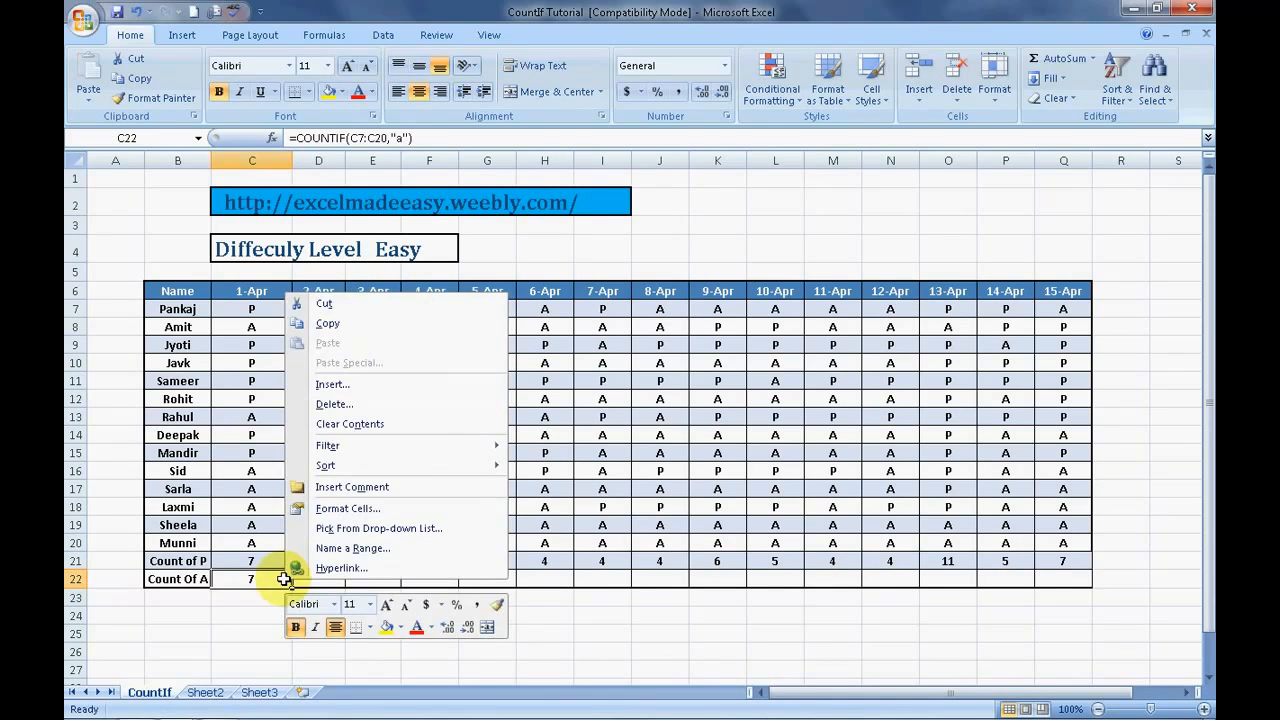
pyautogui.click(327, 325)
pyautogui.press('Right')
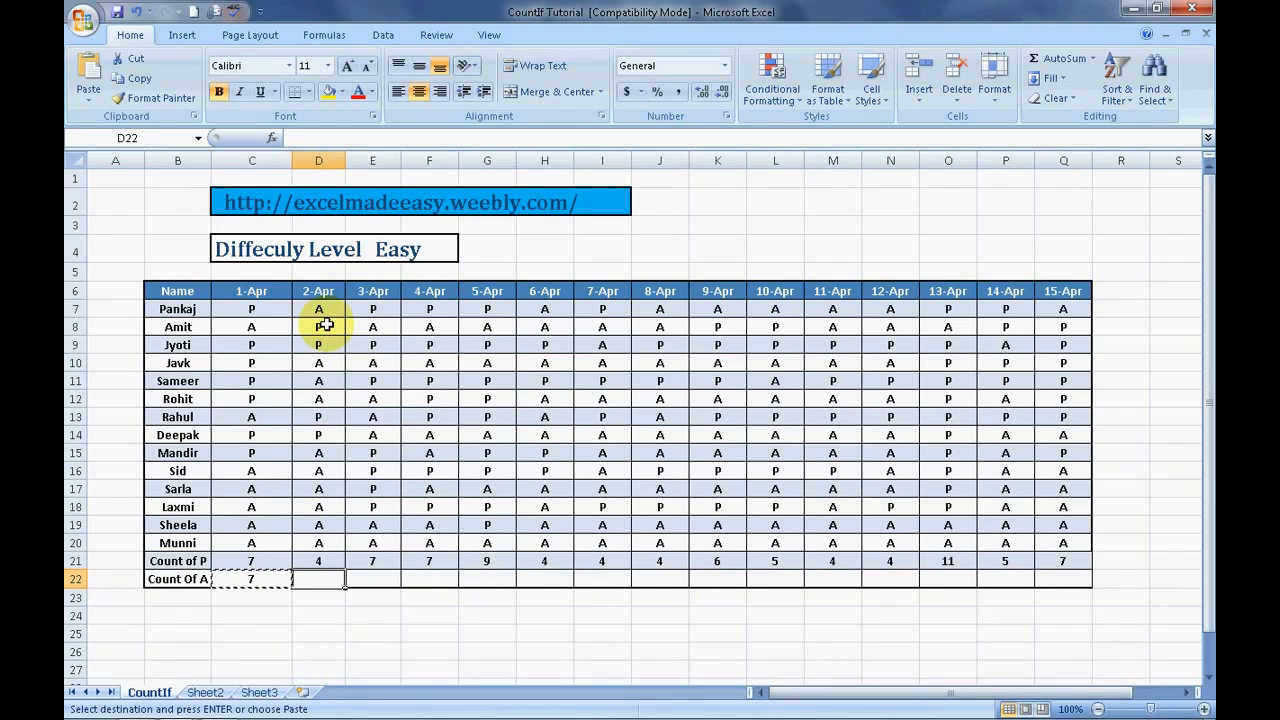
pyautogui.hotkey('shift', 'Right')
pyautogui.hotkey('shift', 'Right')
pyautogui.hotkey('shift', 'Right')
pyautogui.hotkey('shift', 'Right')
pyautogui.hotkey('shift', 'Right')
pyautogui.hotkey('shift', 'Right')
pyautogui.hotkey('shift', 'Right')
pyautogui.hotkey('shift', 'Right')
pyautogui.hotkey('shift', 'Right')
pyautogui.hotkey('shift', 'Right')
pyautogui.hotkey('shift', 'Right')
pyautogui.hotkey('shift', 'Right')
pyautogui.hotkey('shift', 'Right')
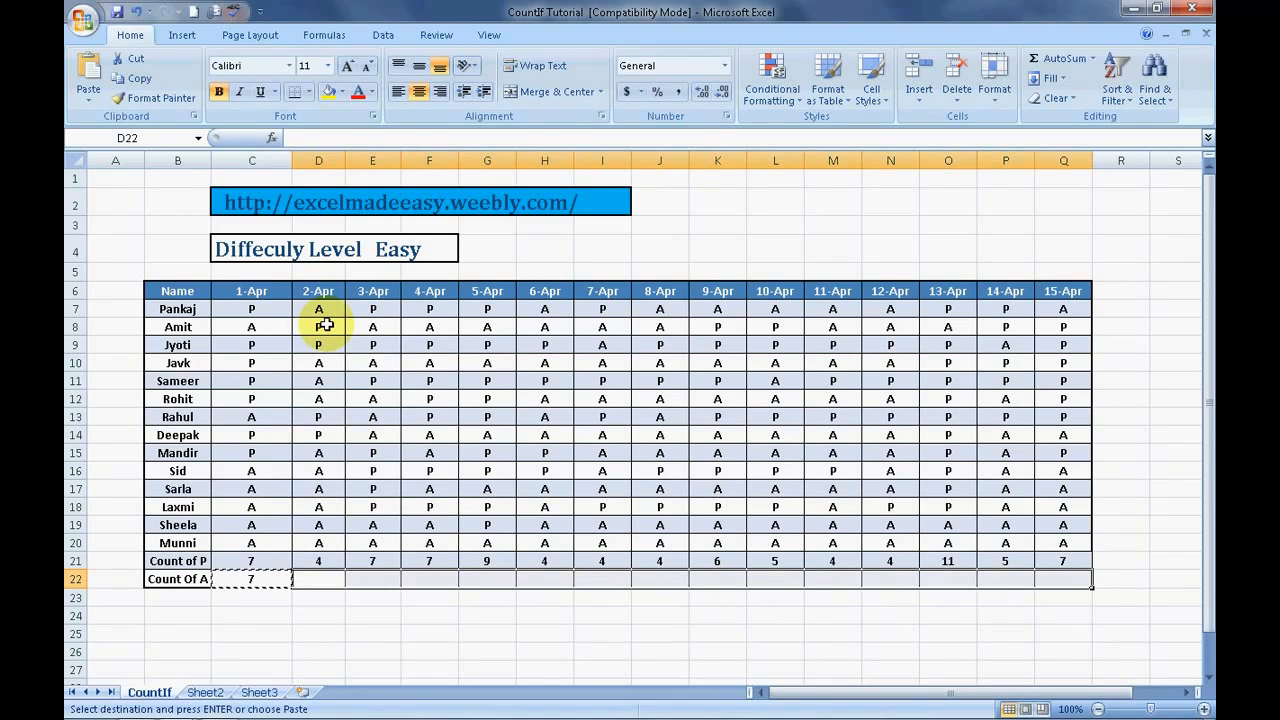
pyautogui.rightClick(325, 325)
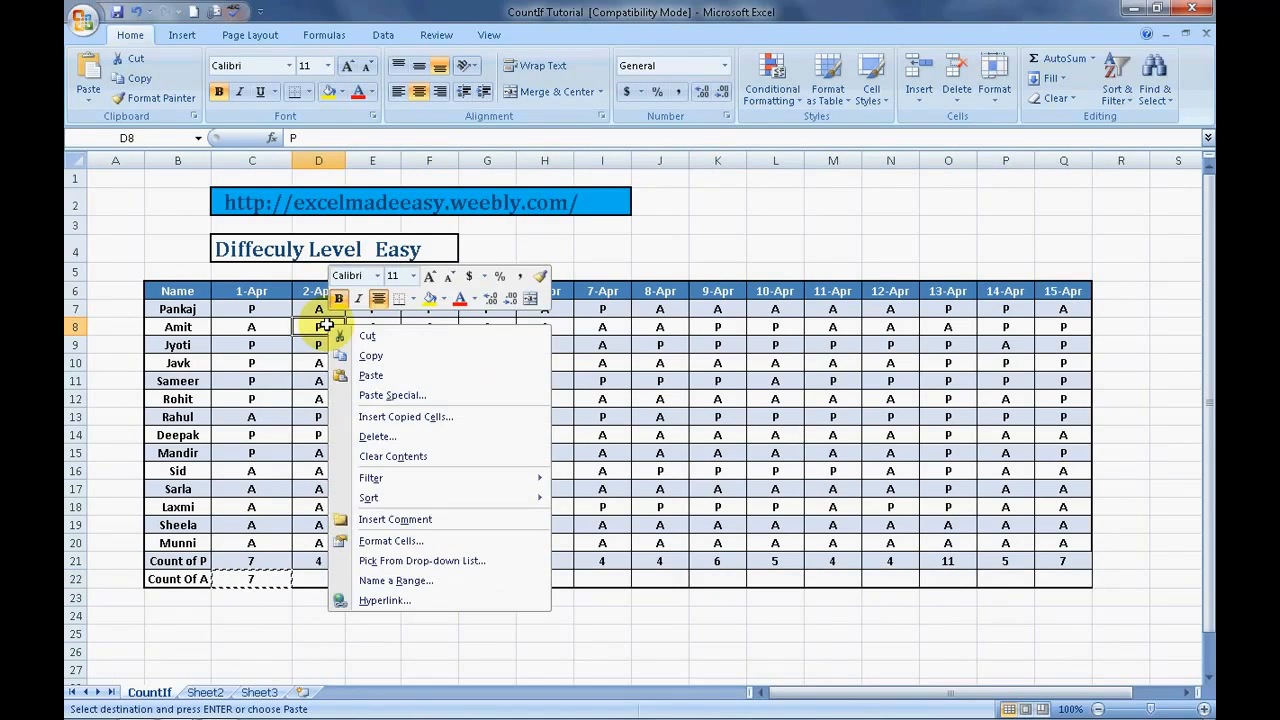
pyautogui.click(369, 375)
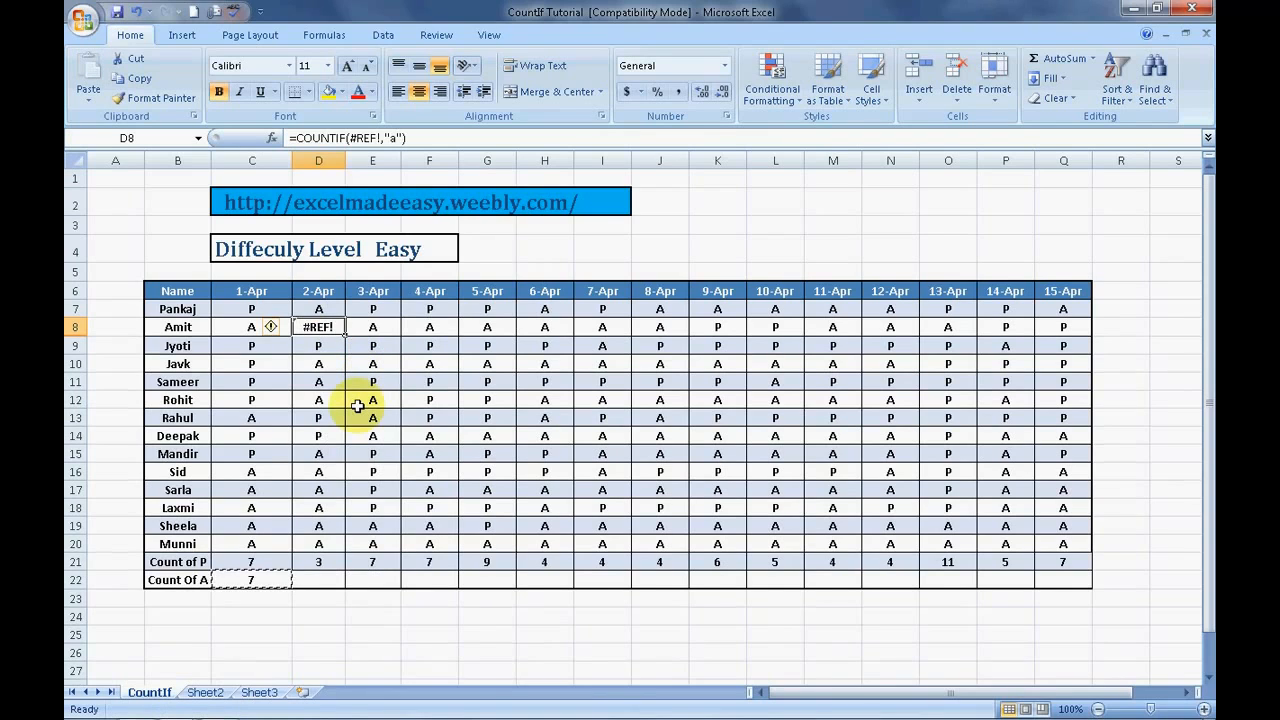
pyautogui.hotkey('ctrl', 'z')
# Step: Paste the copied Count Of A formula into D22:Q22 for 2-Apr to 15-Apr
pyautogui.click(314, 580)
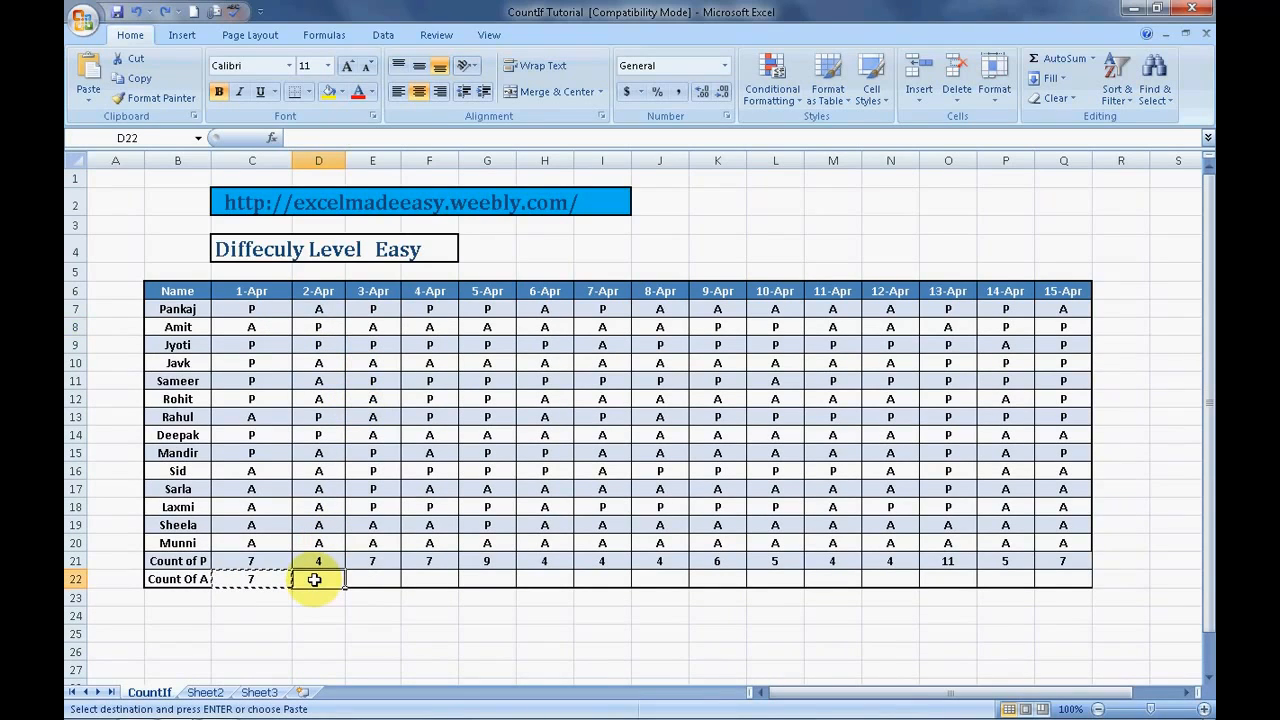
pyautogui.hotkey('shift', 'Right')
pyautogui.hotkey('shift', 'Right')
pyautogui.hotkey('shift', 'Right')
pyautogui.hotkey('shift', 'Right')
pyautogui.hotkey('shift', 'Right')
pyautogui.moveTo(314, 580); pyautogui.dragTo(314, 575)
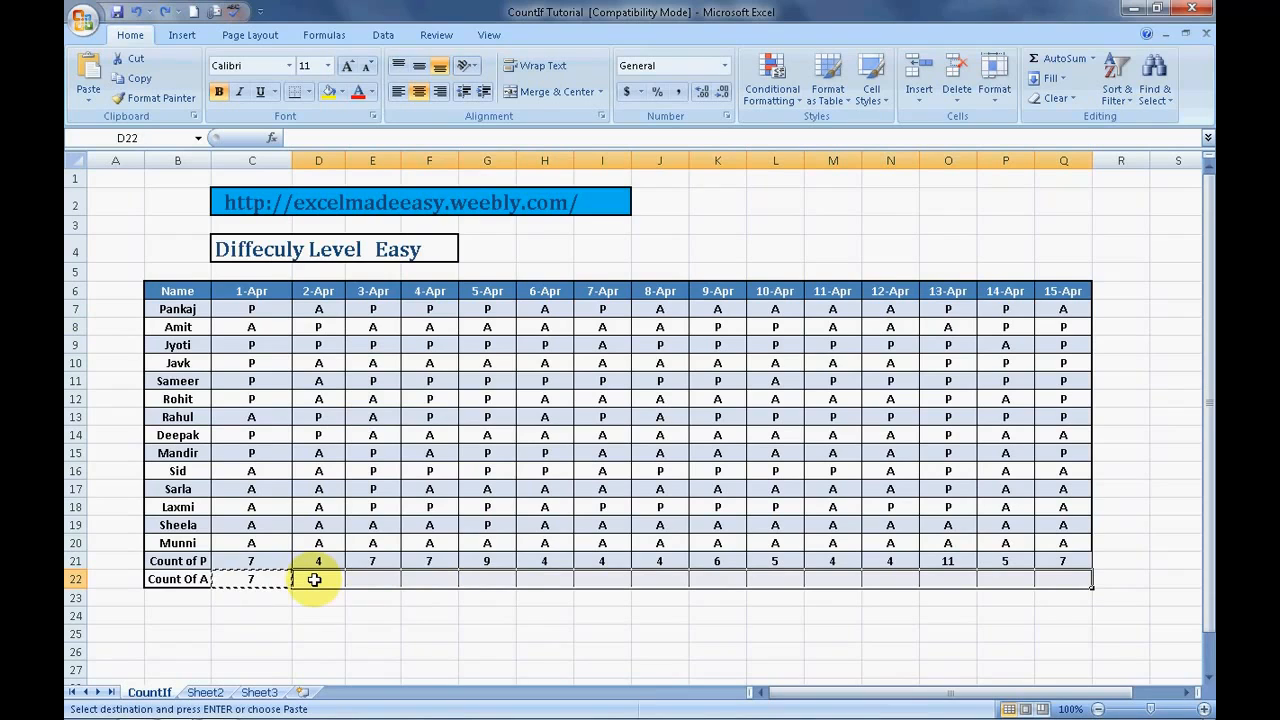
pyautogui.rightClick(314, 578)
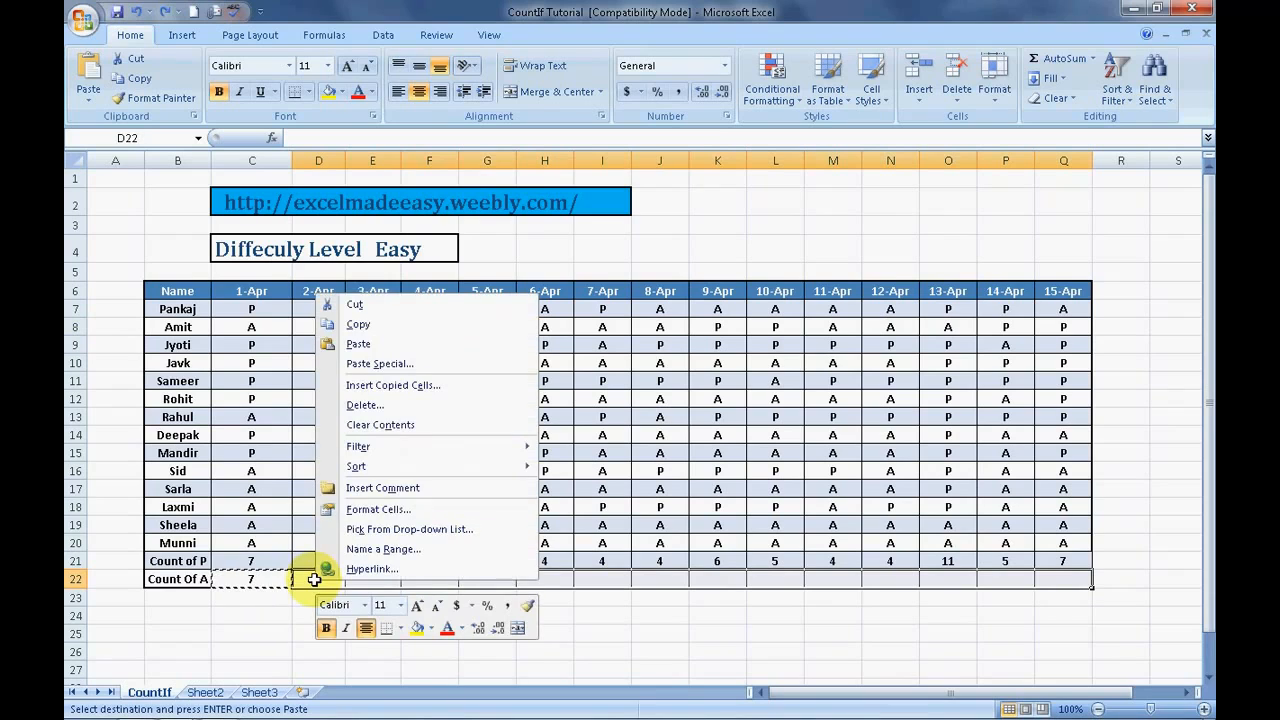
pyautogui.click(358, 344)
pyautogui.click(422, 616)
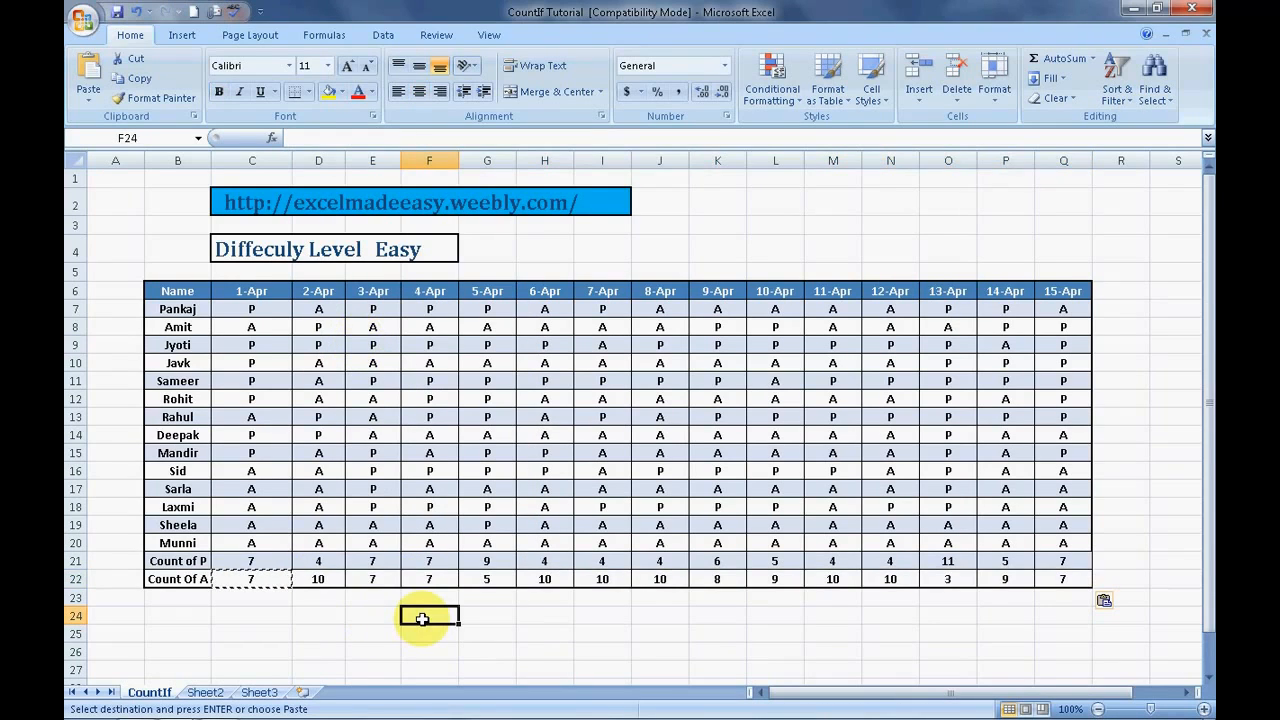
pyautogui.press('Escape')
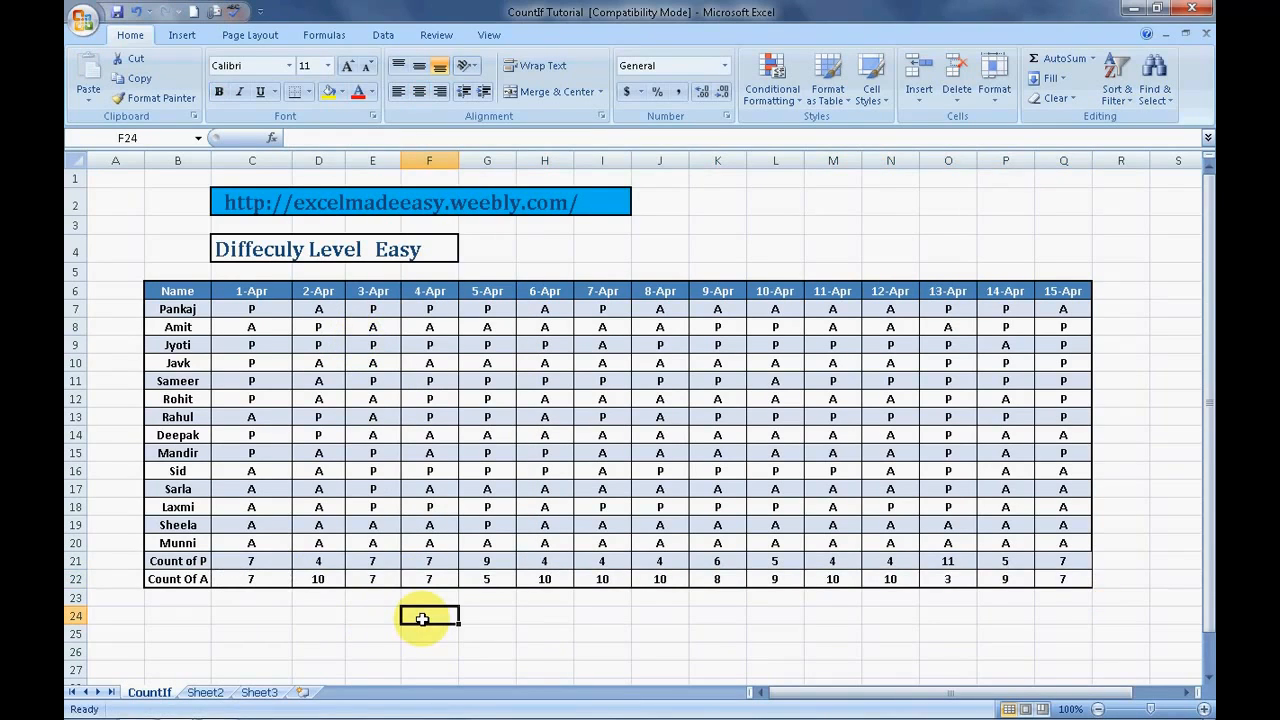
# Step: Check the copied results across the Count Of A row, from F22 to Q22
pyautogui.press('Up')
pyautogui.press('Up')
pyautogui.press('Right')
pyautogui.press('Right')
pyautogui.press('Right')
pyautogui.press('Right')
pyautogui.press('Right')
pyautogui.press('Right')
pyautogui.press('Right')
pyautogui.press('Right')
pyautogui.press('Right')
pyautogui.press('Right')
pyautogui.press('Right')
pyautogui.press('Right')
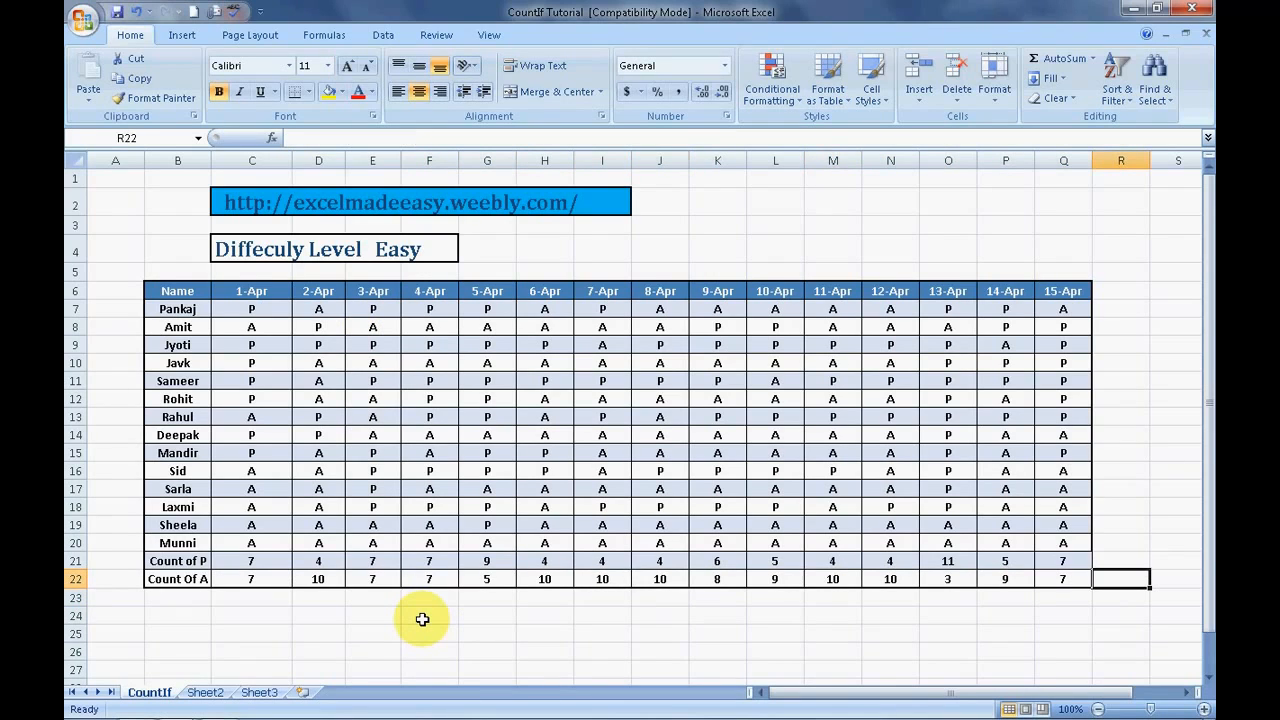
# Step: Examine the first person's attendance entries across row 7, from 1-Apr to 15-Apr
pyautogui.press('Up')
pyautogui.press('Up')
pyautogui.press('Up')
pyautogui.press('Up')
pyautogui.press('Up')
pyautogui.press('Up')
pyautogui.press('Up')
pyautogui.press('Up')
pyautogui.press('Up')
pyautogui.press('Up')
pyautogui.press('Up')
pyautogui.press('Up')
pyautogui.press('Up')
pyautogui.press('Up')
pyautogui.press('Up')
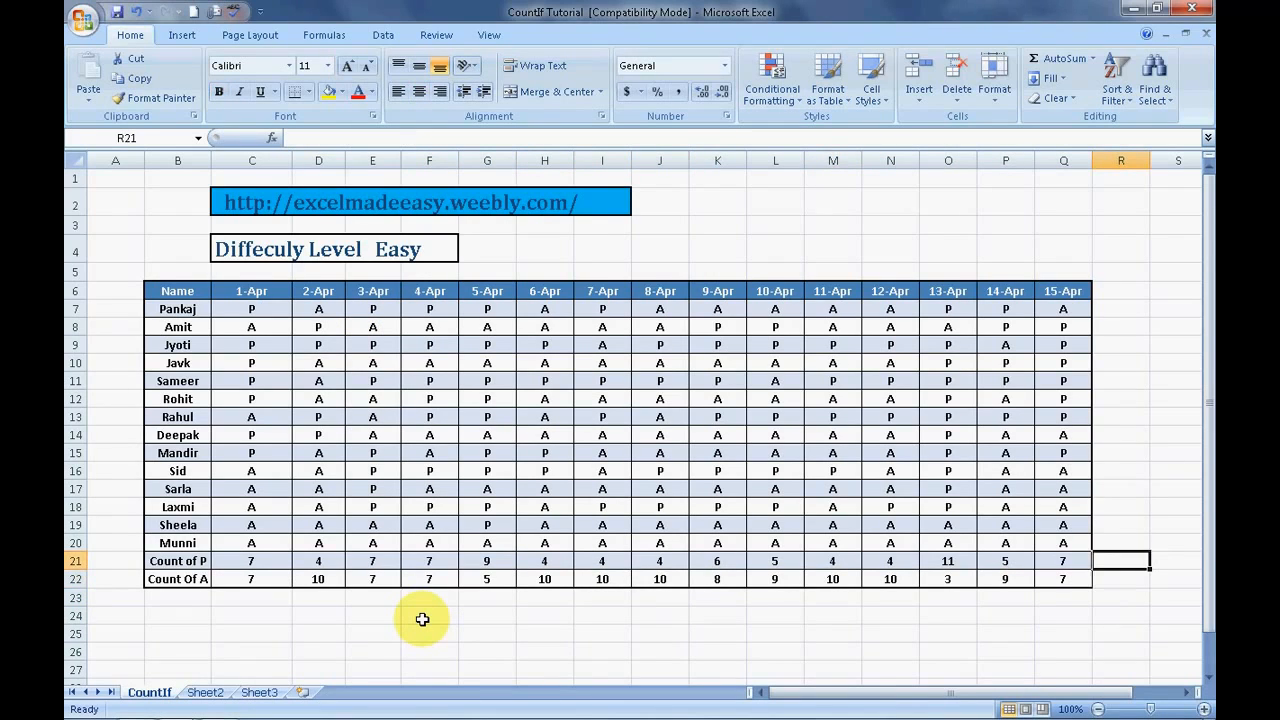
pyautogui.press('Right')
pyautogui.press('Left')
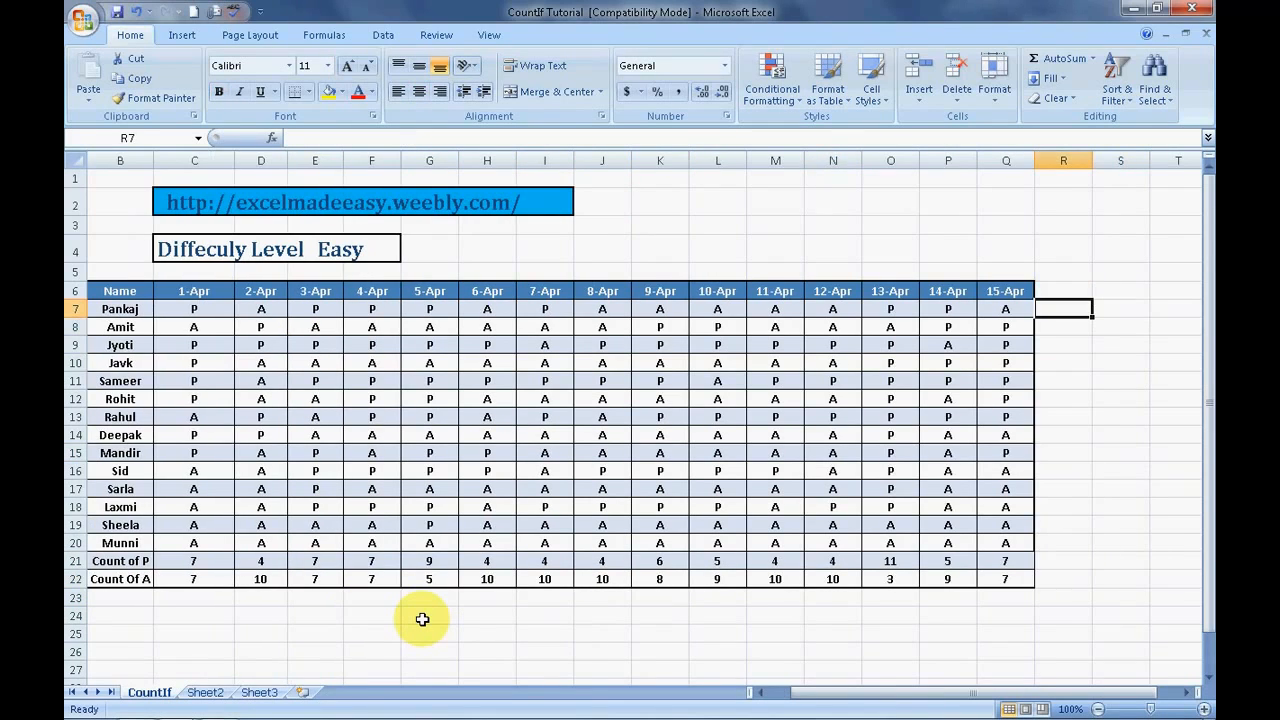
pyautogui.press('Left')
pyautogui.press('Left')
pyautogui.press('Left')
pyautogui.press('Left')
pyautogui.press('Left')
pyautogui.press('Left')
pyautogui.press('Left')
pyautogui.press('Left')
pyautogui.press('Left')
pyautogui.press('Left')
pyautogui.press('Left')
pyautogui.press('Left')
pyautogui.press('Left')
pyautogui.press('Left')
pyautogui.press('Left')
pyautogui.press('Left')
pyautogui.press('Left')
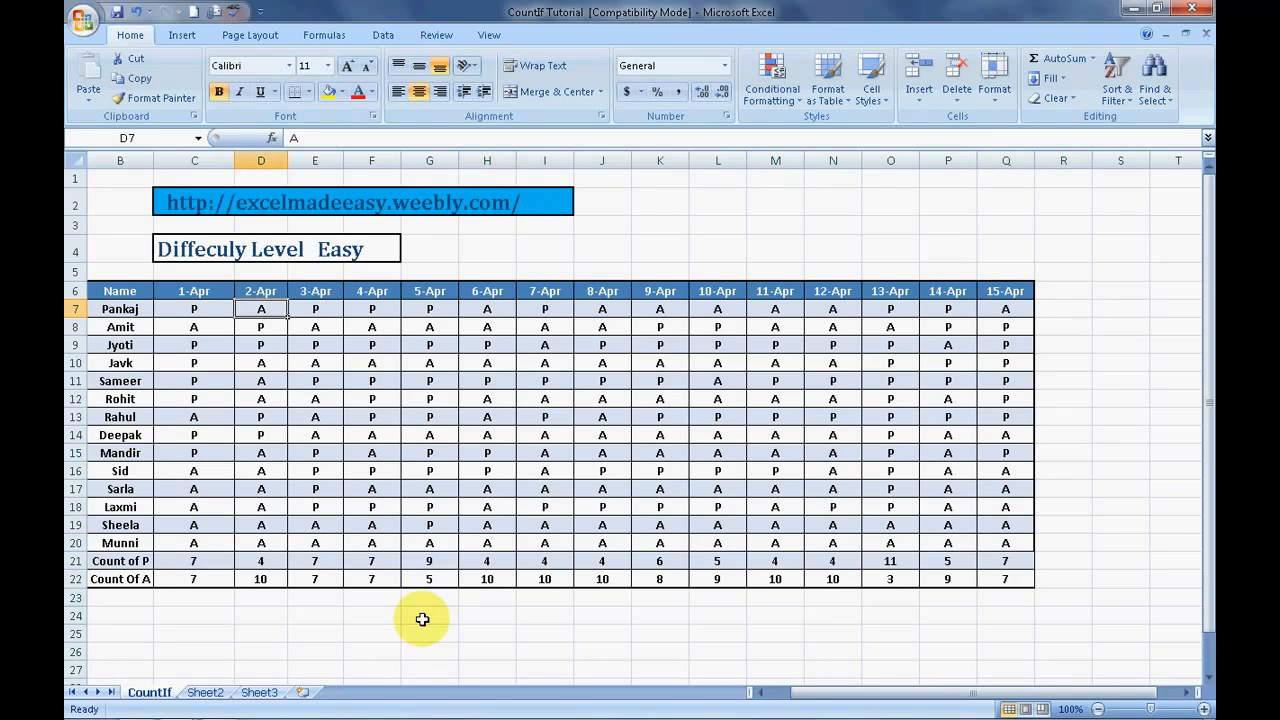
pyautogui.press('Right')
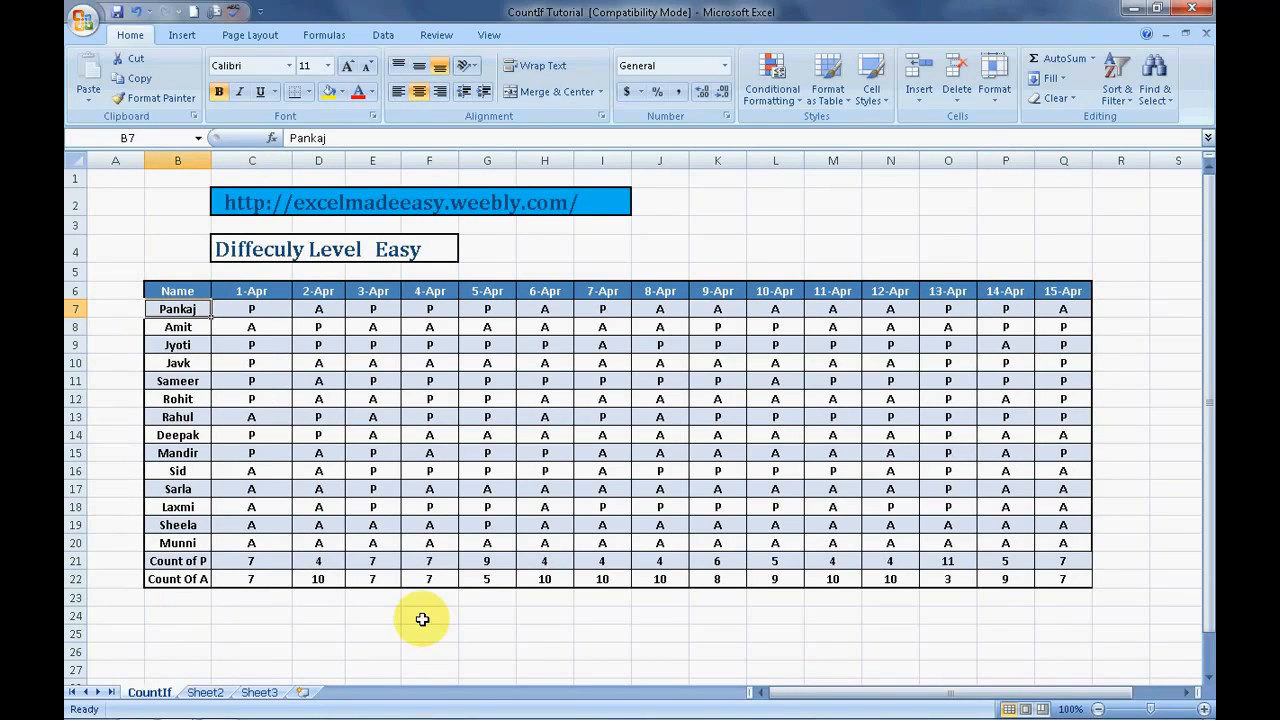
pyautogui.press('Right')
pyautogui.press('Right')
pyautogui.press('Right')
pyautogui.press('Right')
pyautogui.press('Right')
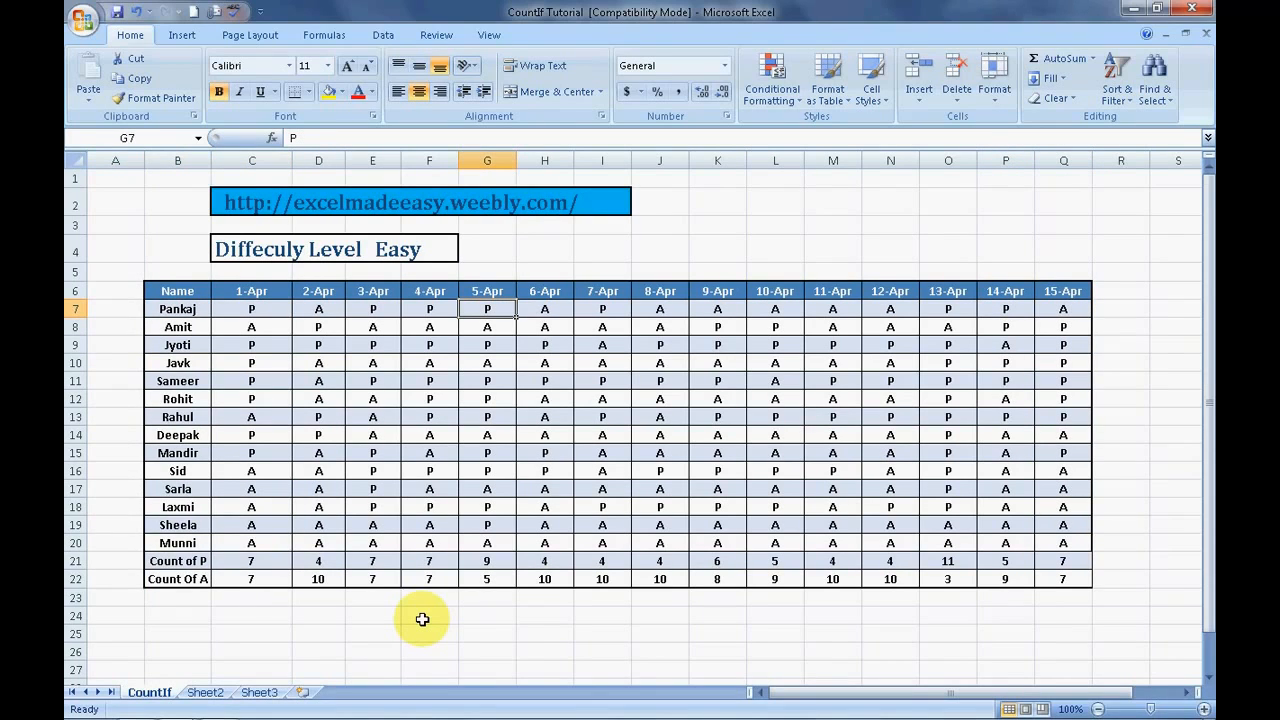
pyautogui.press('Right')
pyautogui.press('Right')
pyautogui.press('Right')
pyautogui.press('Right')
pyautogui.press('Right')
pyautogui.press('Right')
pyautogui.press('Right')
pyautogui.press('Right')
pyautogui.press('Right')
pyautogui.press('Right')
pyautogui.press('Right')
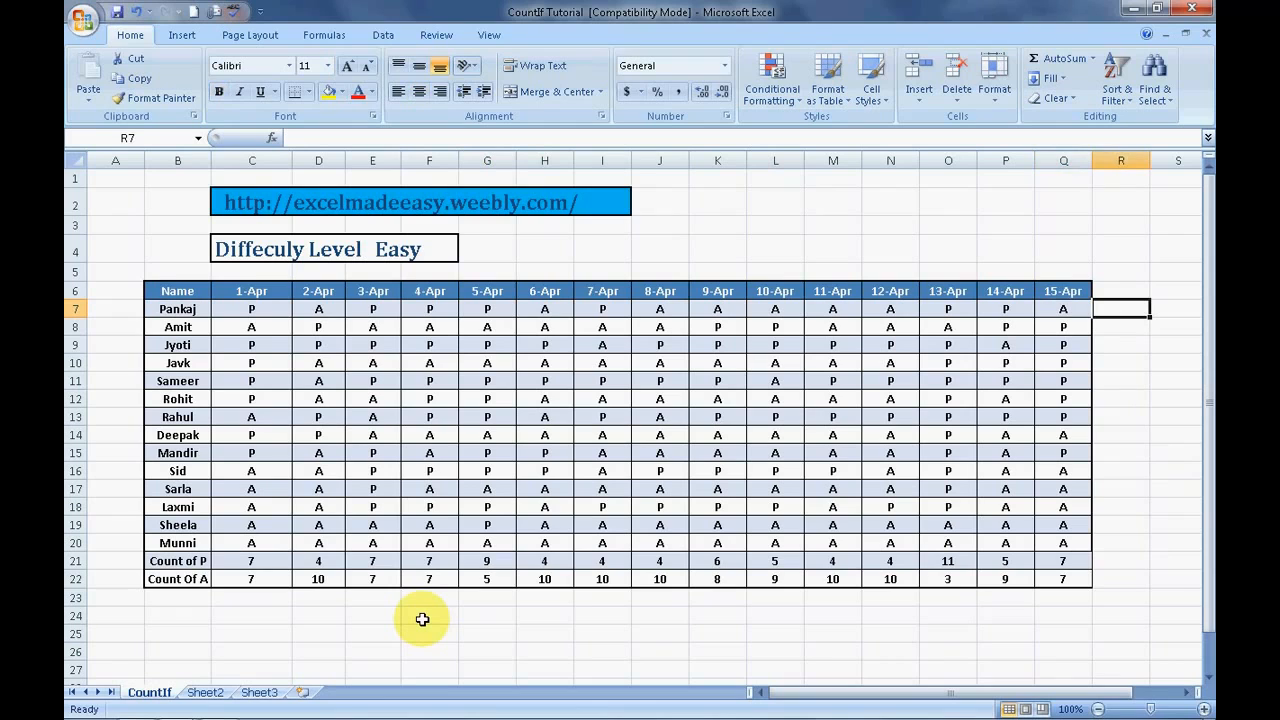
# Step: Add the column headers p in R6 and a in S6, beside the 15-Apr column
pyautogui.press('Right')
pyautogui.press('Left')
pyautogui.press('Up')
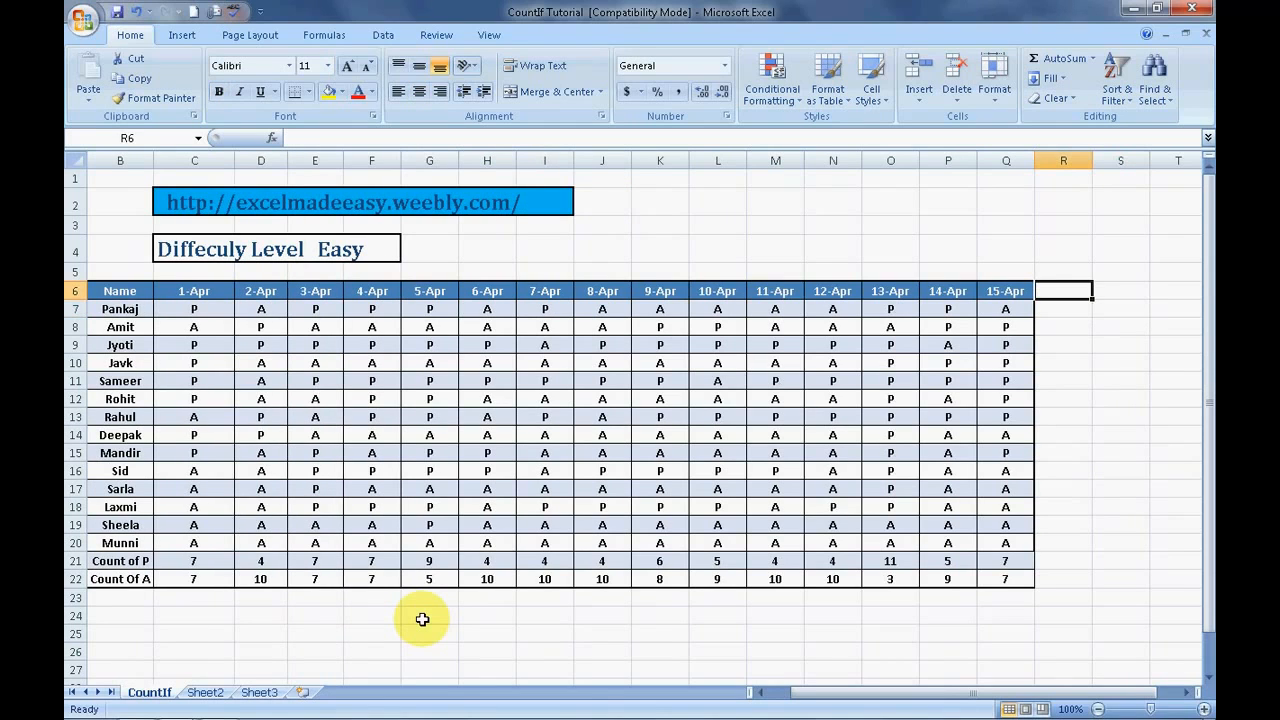
pyautogui.write('p')
pyautogui.press('Tab')
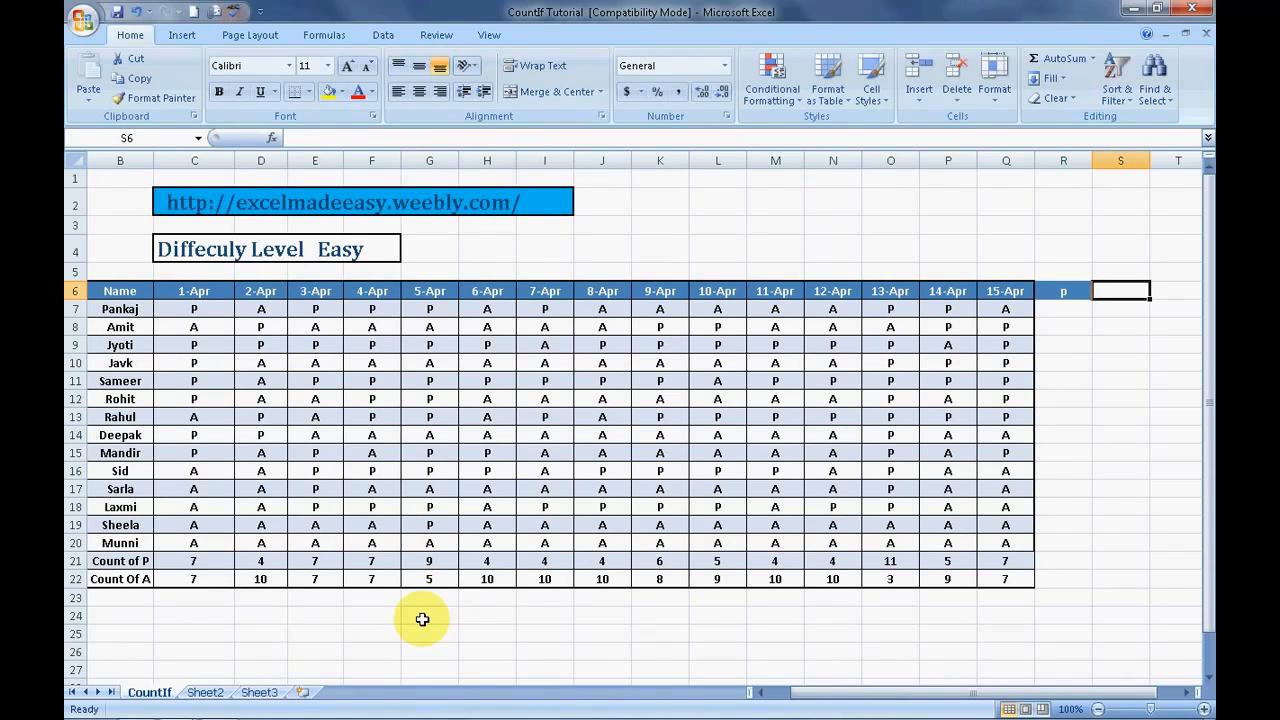
pyautogui.write('a')
pyautogui.press('Tab')
pyautogui.press('Return')
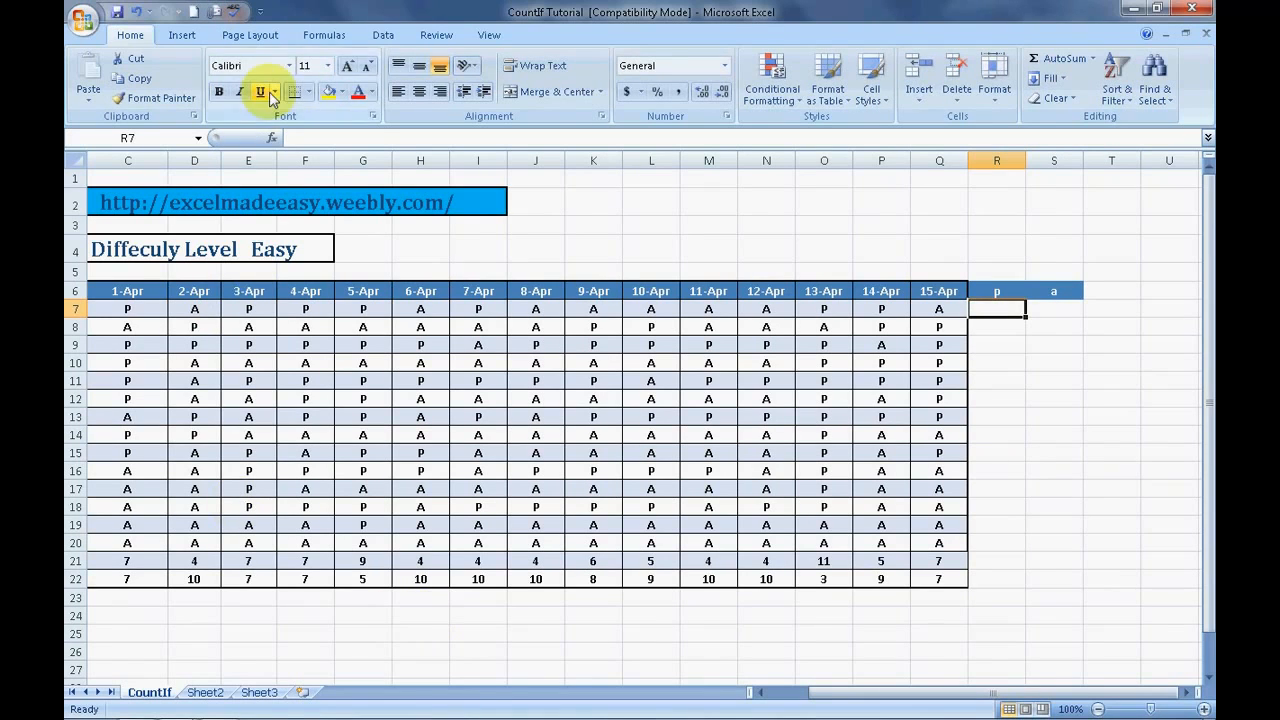
# Step: Insert the COUNTIF function in R7, under the p header, by searching the function list for countif
pyautogui.click(537, 185)
pyautogui.press('Left')
pyautogui.press('Left')
pyautogui.press('Left')
pyautogui.press('Left')
pyautogui.press('Left')
pyautogui.press('Left')
pyautogui.press('Left')
pyautogui.press('Left')
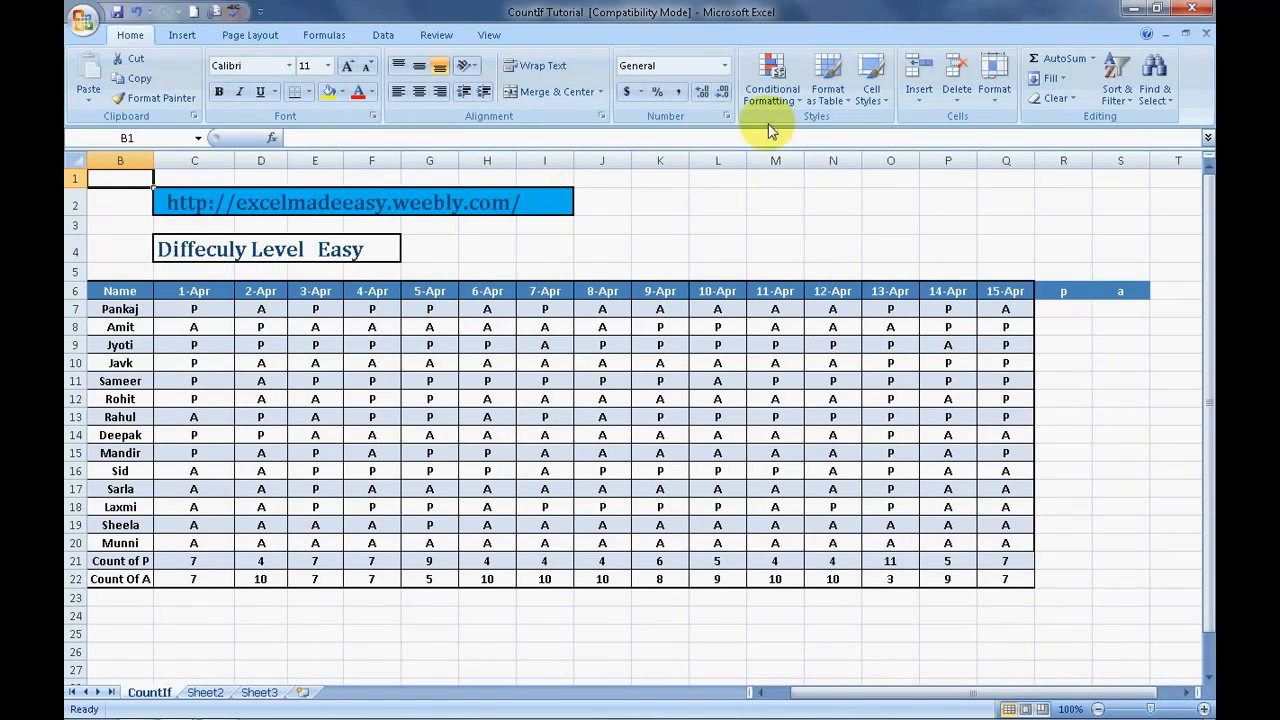
pyautogui.click(1063, 311)
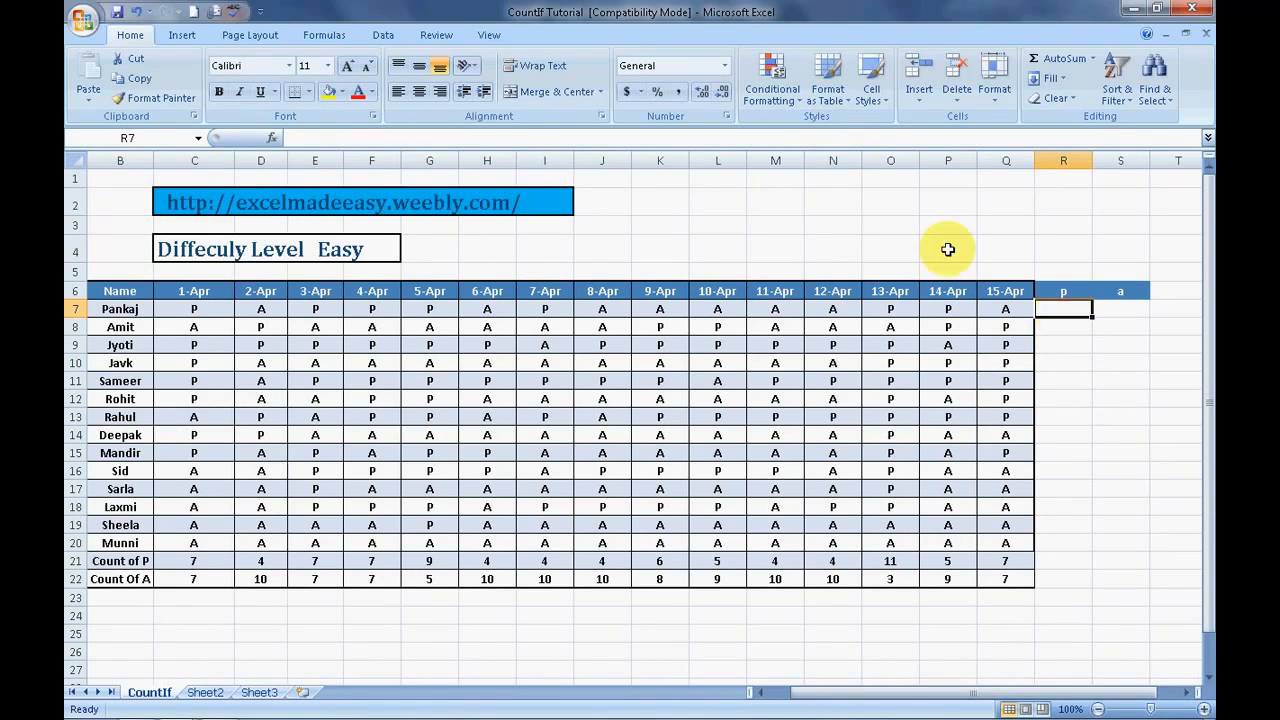
pyautogui.click(325, 35)
pyautogui.click(96, 70)
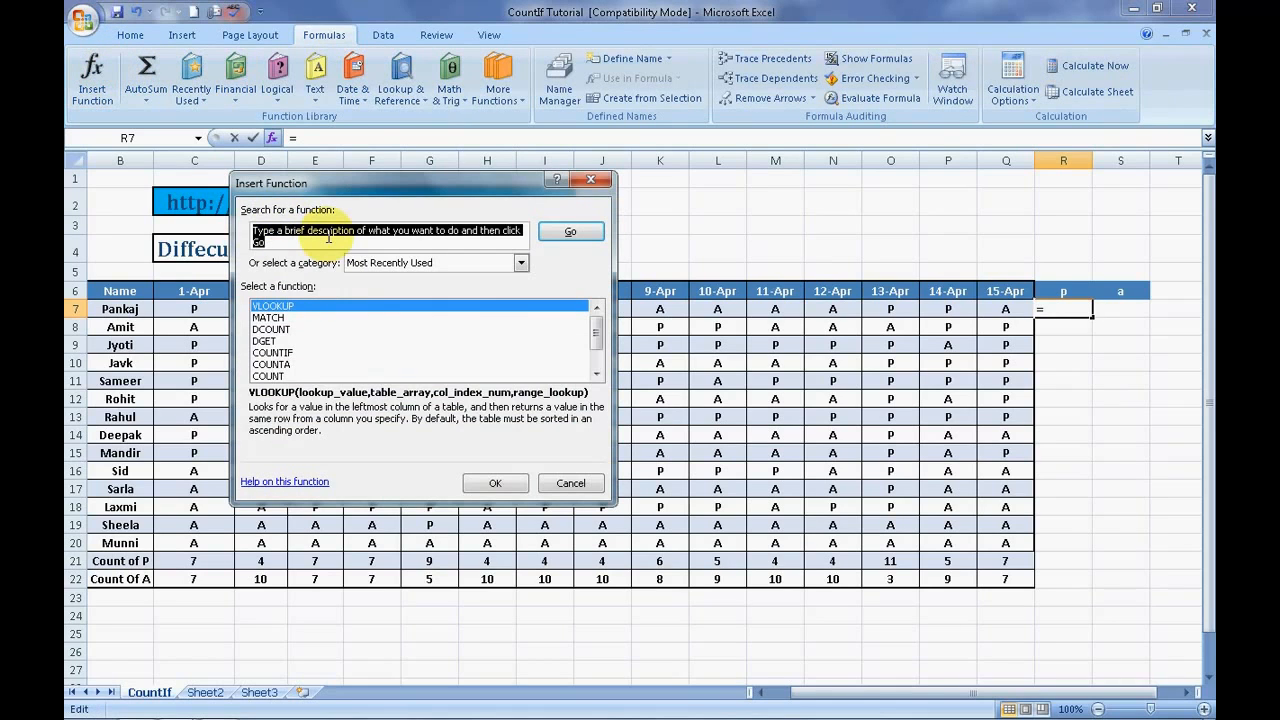
pyautogui.write('countif')
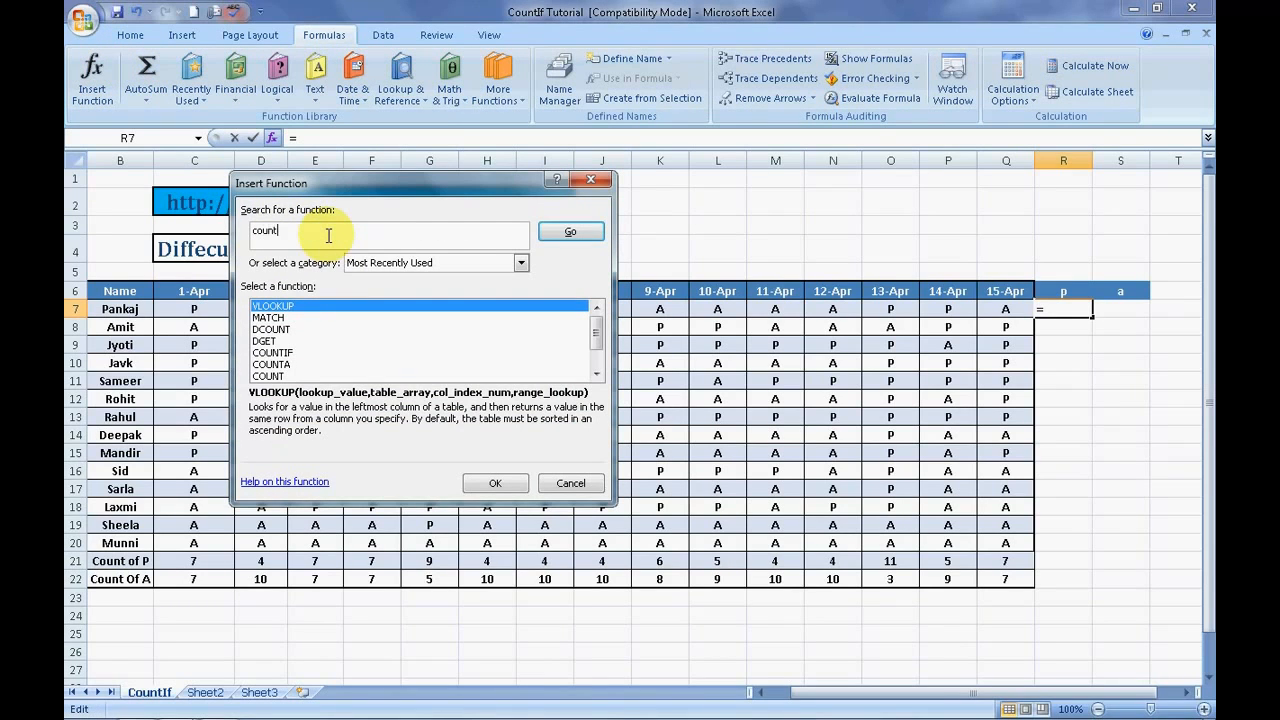
pyautogui.click(578, 232)
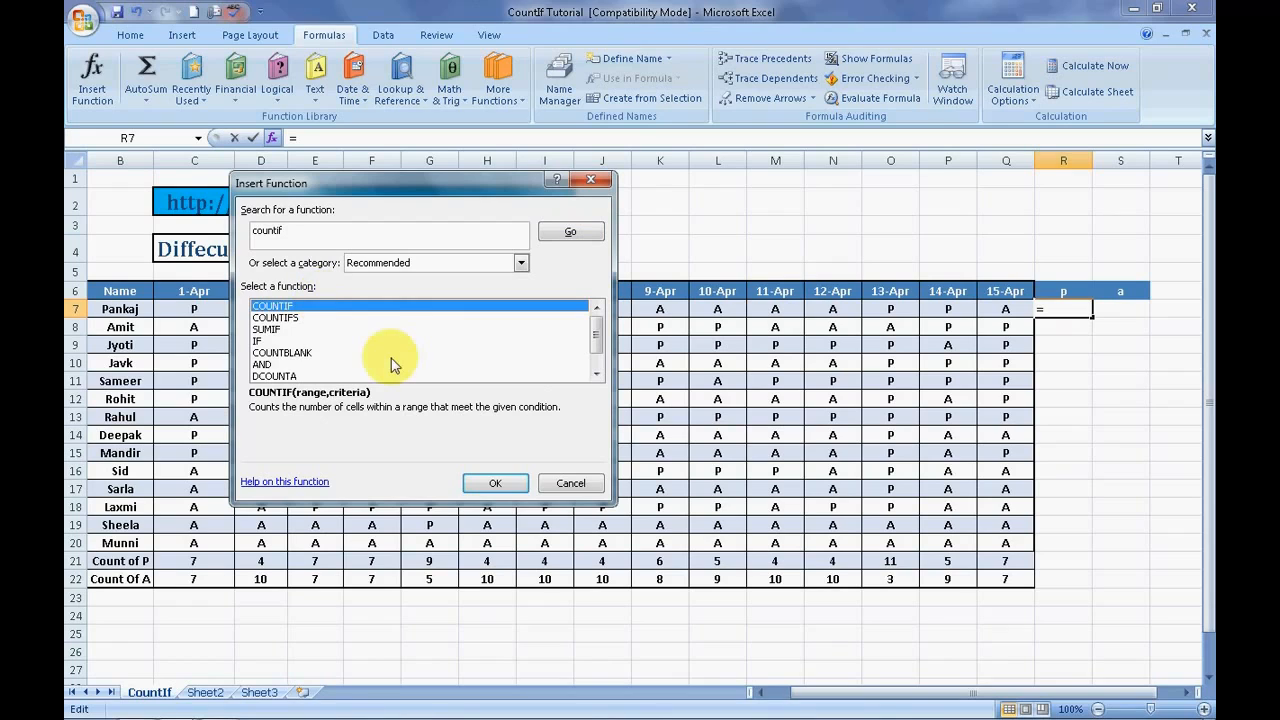
pyautogui.click(492, 484)
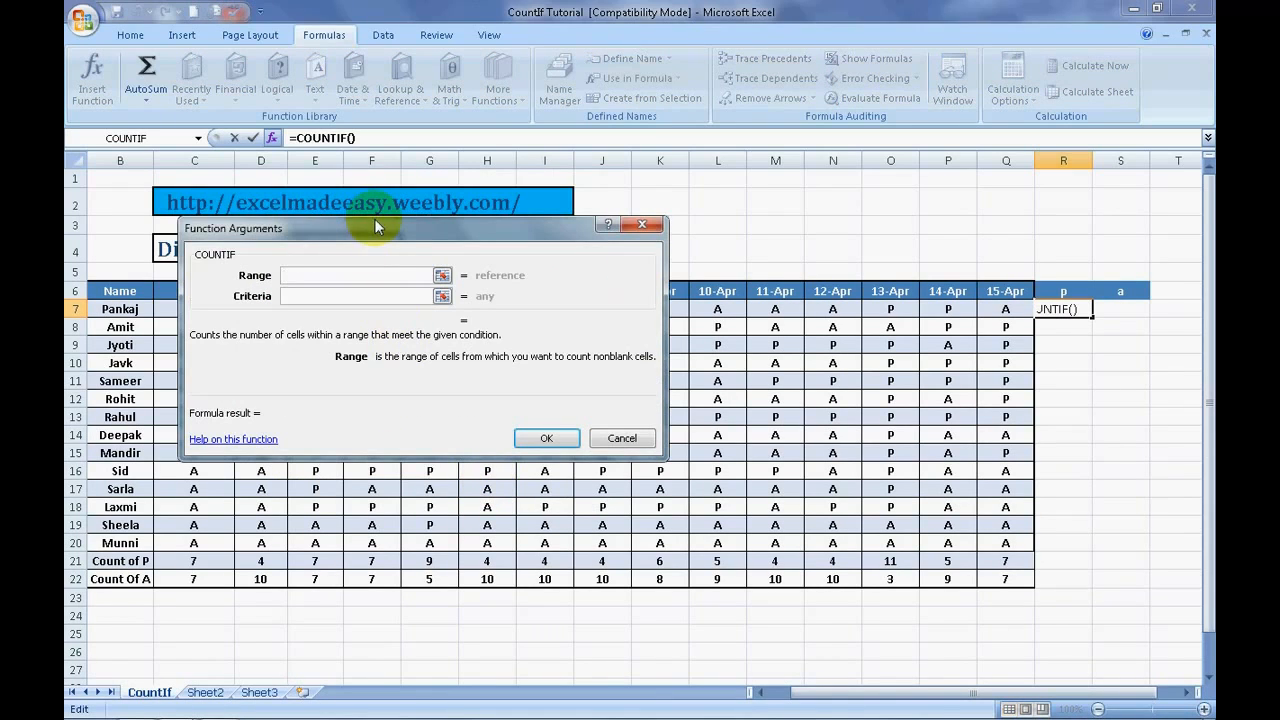
# Step: Set the COUNTIF range to C7:Q7 and the criteria to p for R7, and confirm the formula
pyautogui.moveTo(374, 222); pyautogui.dragTo(361, 27)
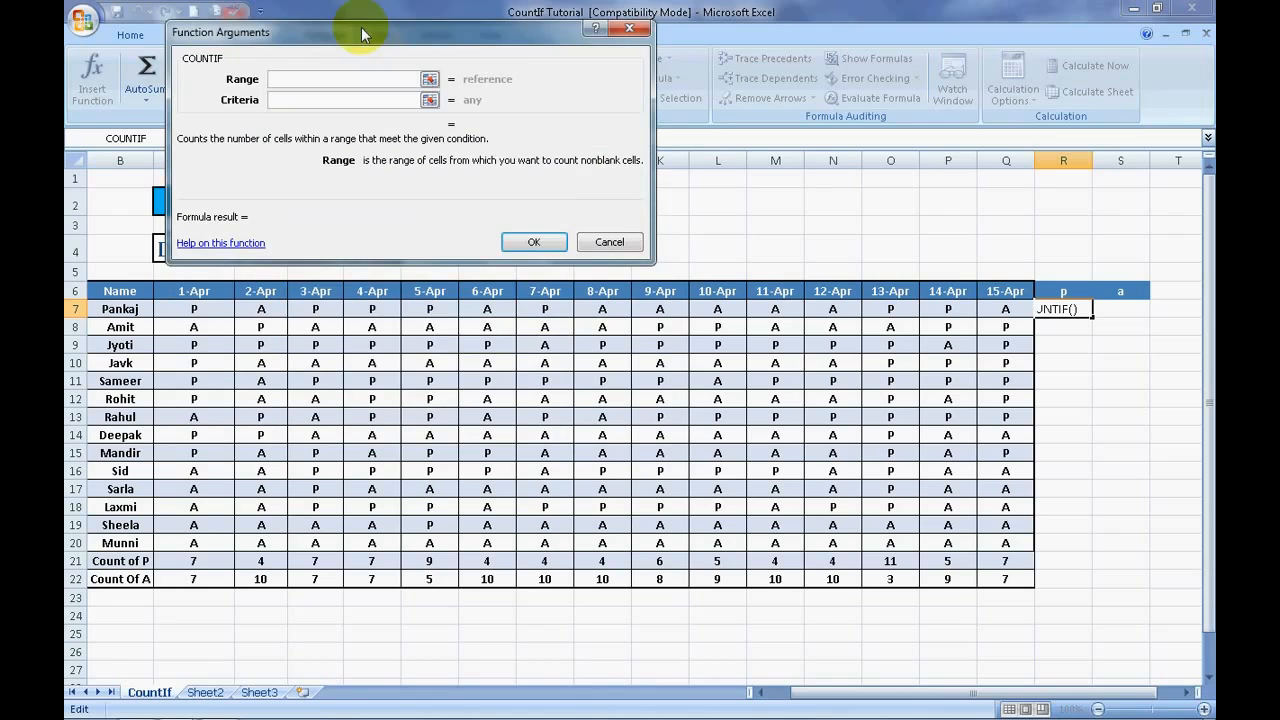
pyautogui.click(197, 309)
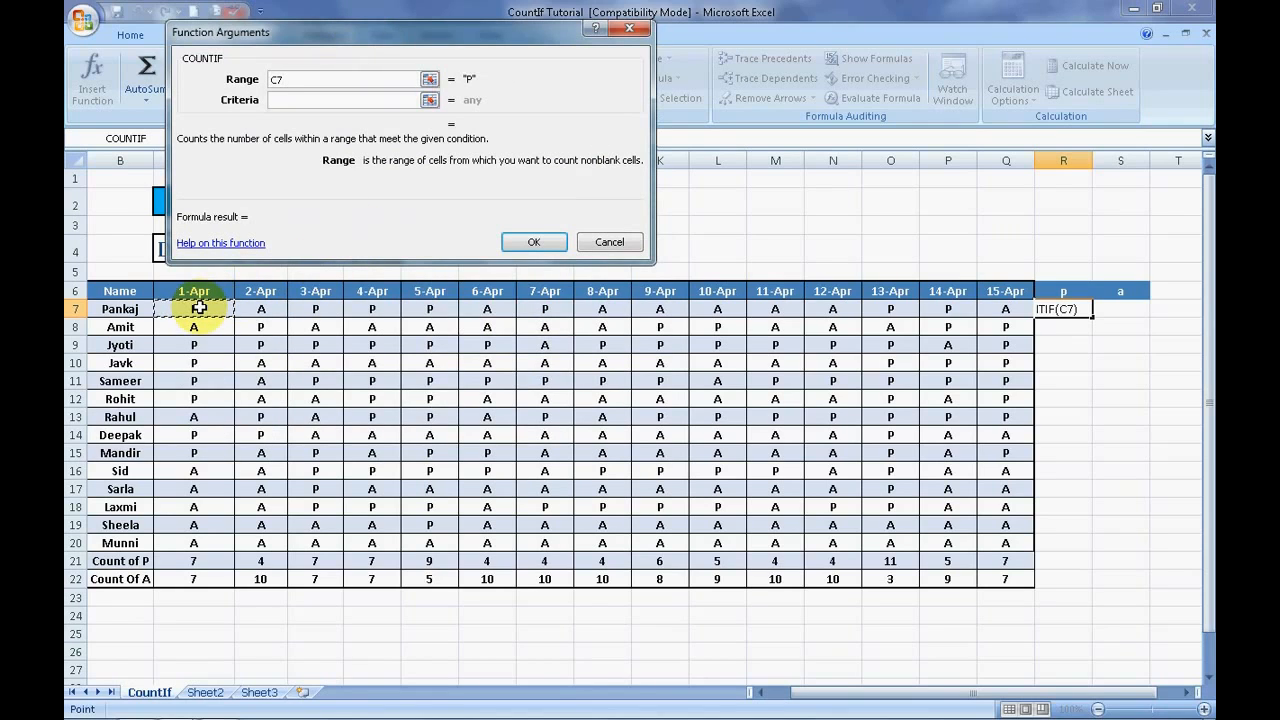
pyautogui.hotkey('shift', 'Right')
pyautogui.hotkey('shift', 'Right')
pyautogui.hotkey('shift', 'Right')
pyautogui.hotkey('shift', 'Right')
pyautogui.hotkey('shift', 'Right')
pyautogui.hotkey('shift', 'Right')
pyautogui.hotkey('shift', 'Right')
pyautogui.hotkey('shift', 'Right')
pyautogui.hotkey('shift', 'Right')
pyautogui.hotkey('shift', 'Right')
pyautogui.hotkey('shift', 'Right')
pyautogui.hotkey('shift', 'Right')
pyautogui.hotkey('shift', 'Right')
pyautogui.hotkey('shift', 'Right')
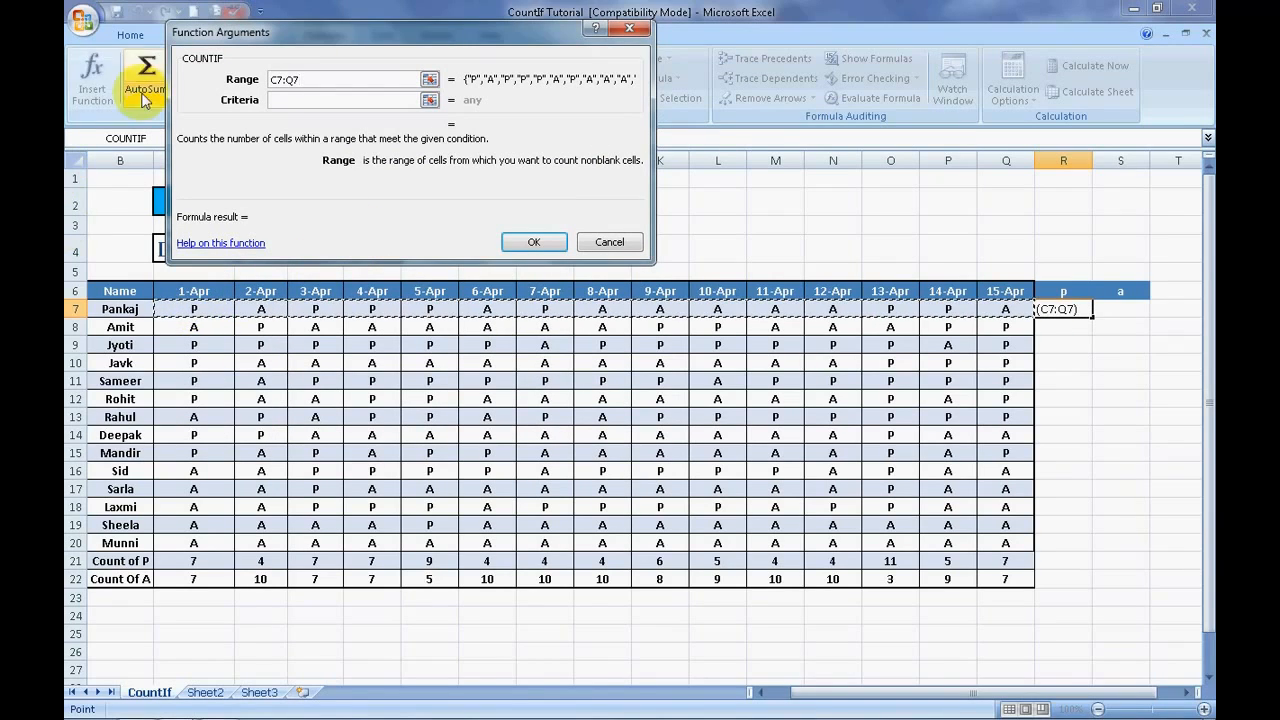
pyautogui.click(310, 101)
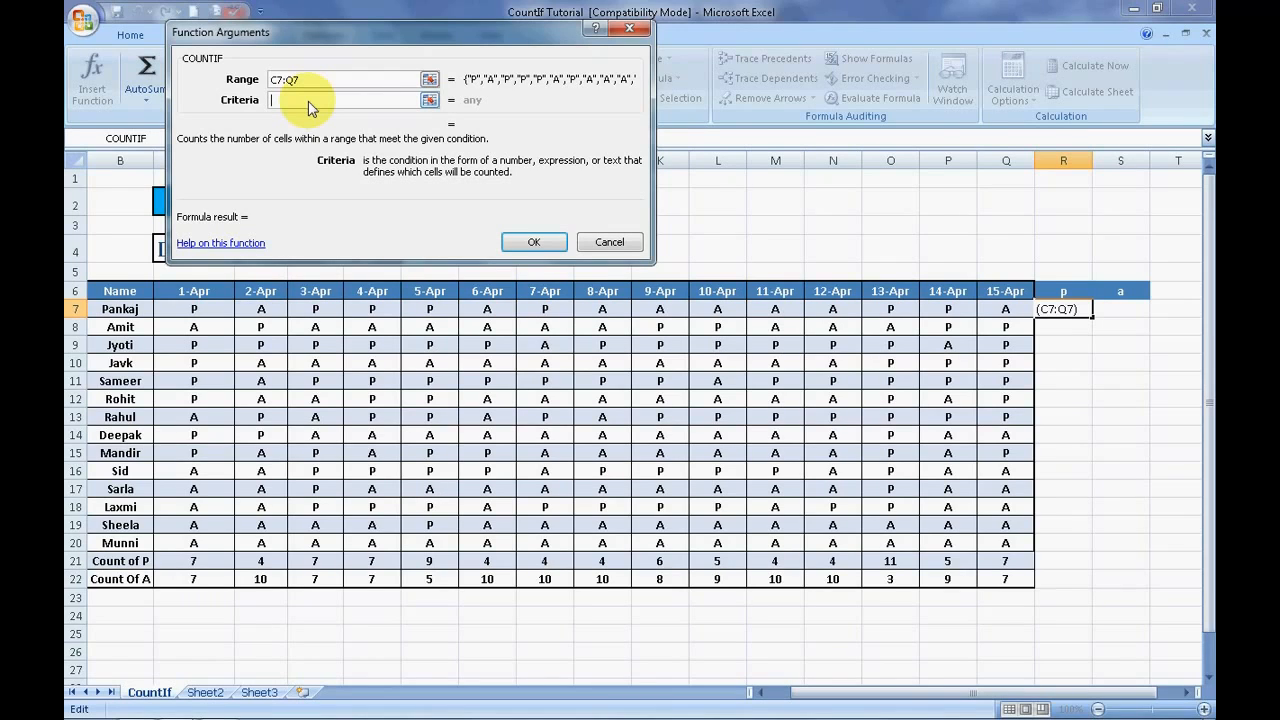
pyautogui.write('p')
pyautogui.click(530, 241)
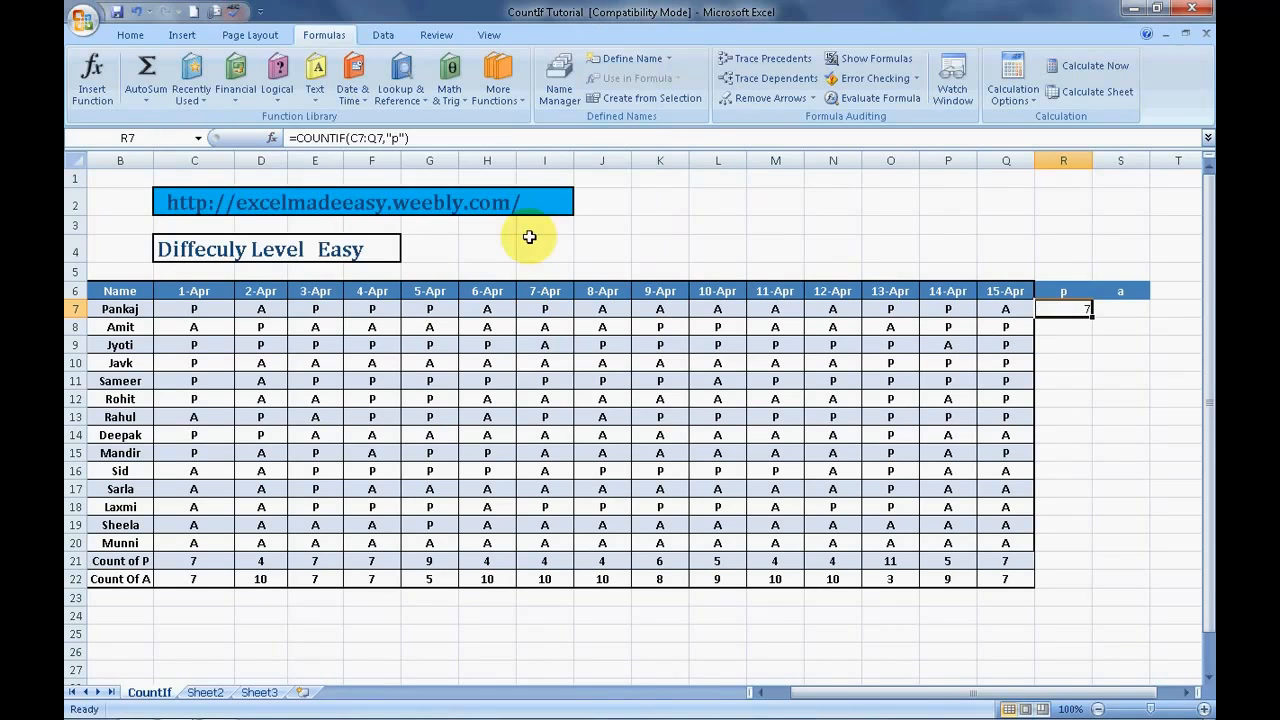
pyautogui.click(890, 249)
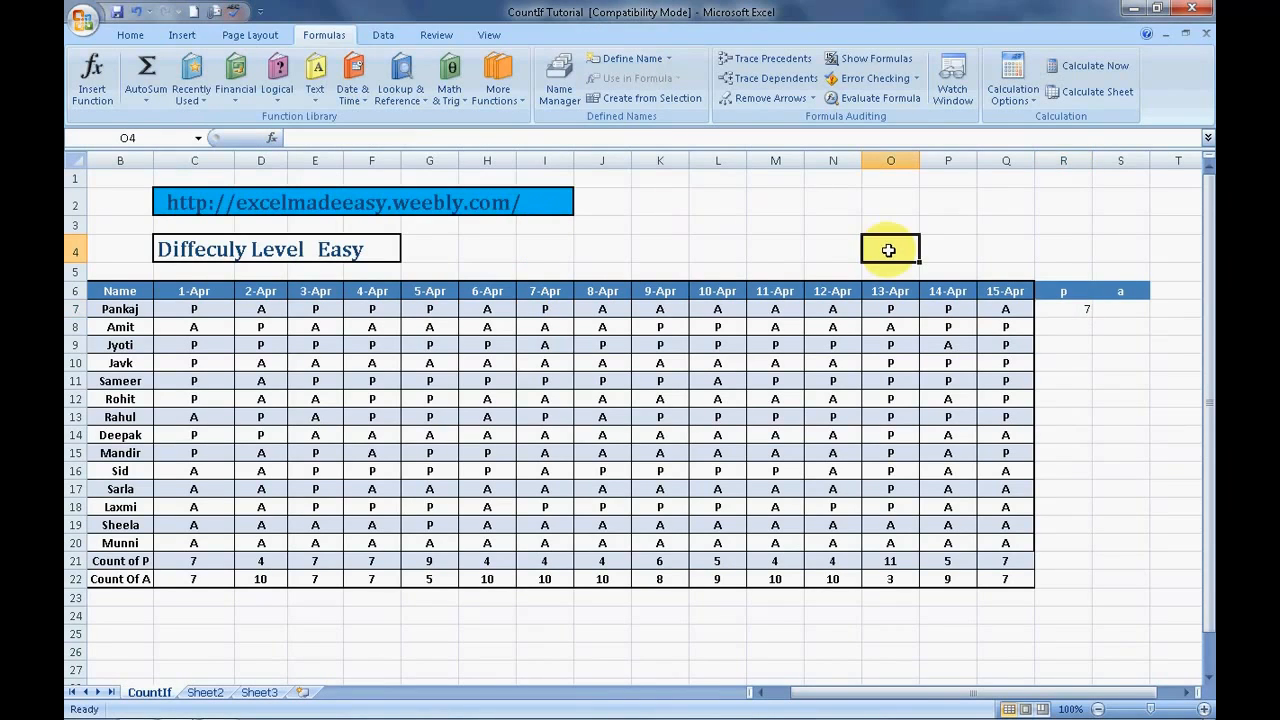
# Step: Insert the COUNTIF function in S7, under the a header
pyautogui.click(1068, 308)
pyautogui.press('Tab')
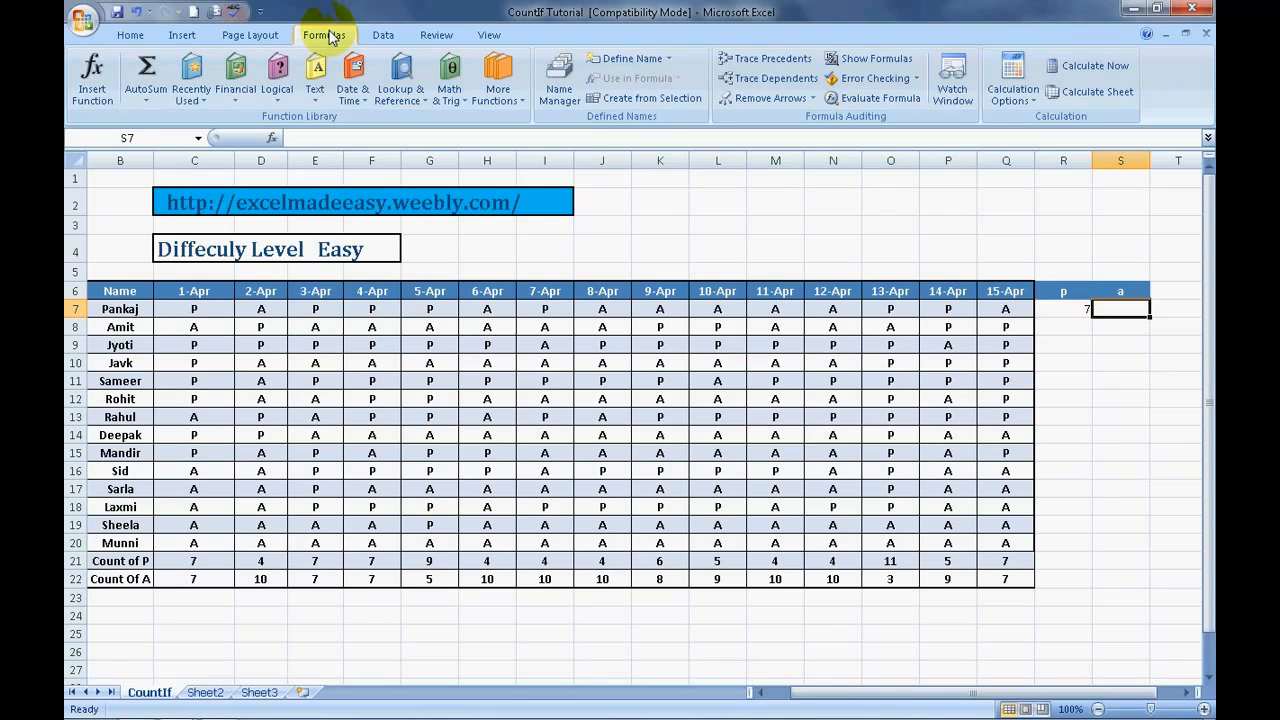
pyautogui.click(92, 78)
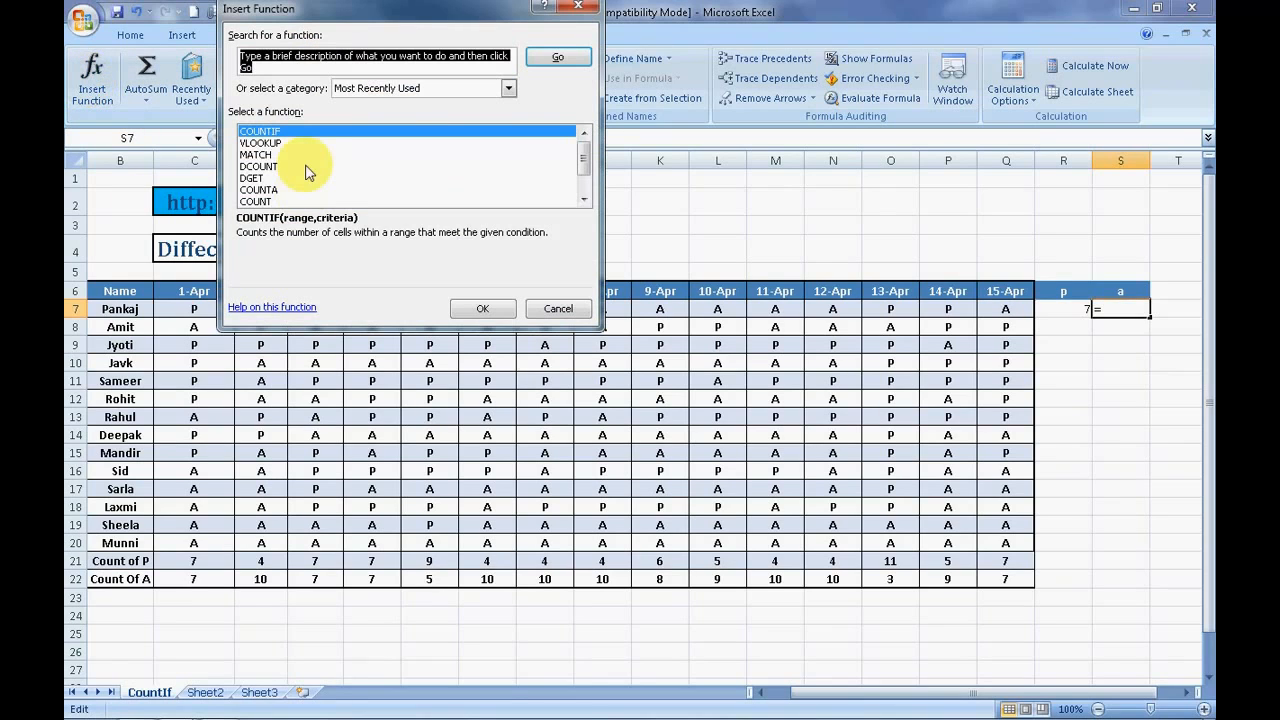
pyautogui.click(320, 132)
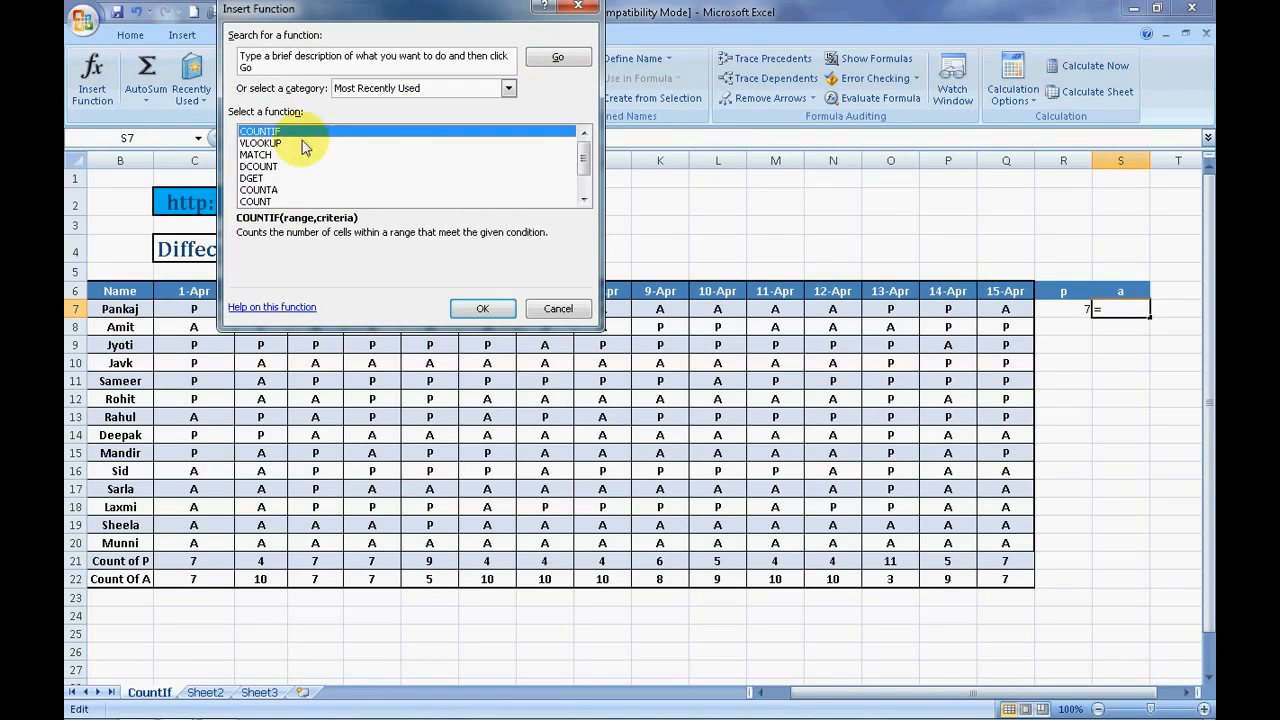
pyautogui.click(478, 308)
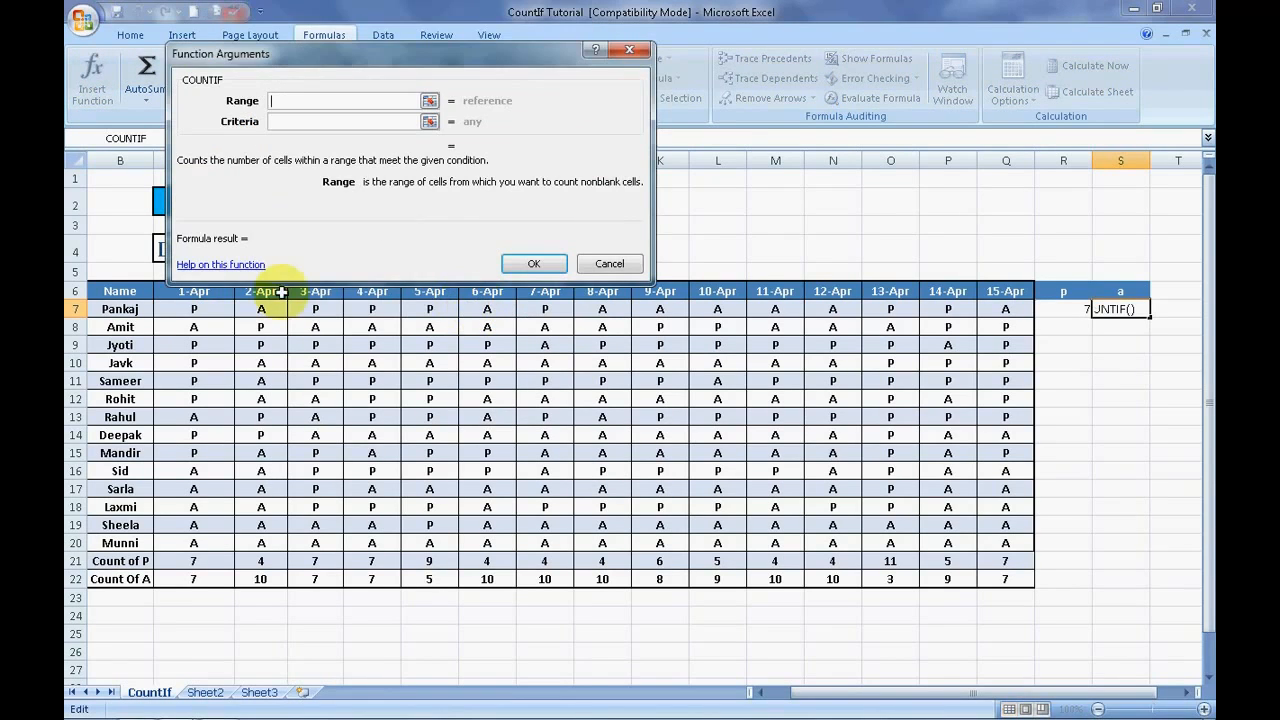
# Step: Set the COUNTIF range to C7:Q7 and the criteria to a for S7, and confirm the formula
pyautogui.click(214, 311)
pyautogui.hotkey('shift', 'Right')
pyautogui.hotkey('shift', 'Right')
pyautogui.hotkey('shift', 'Down')
pyautogui.hotkey('shift', 'Up')
pyautogui.hotkey('shift', 'Right')
pyautogui.hotkey('shift', 'Right')
pyautogui.hotkey('shift', 'Right')
pyautogui.hotkey('shift', 'Right')
pyautogui.hotkey('shift', 'Right')
pyautogui.hotkey('shift', 'Right')
pyautogui.hotkey('shift', 'Right')
pyautogui.hotkey('shift', 'Right')
pyautogui.hotkey('shift', 'Right')
pyautogui.hotkey('shift', 'Right')
pyautogui.hotkey('shift', 'Right')
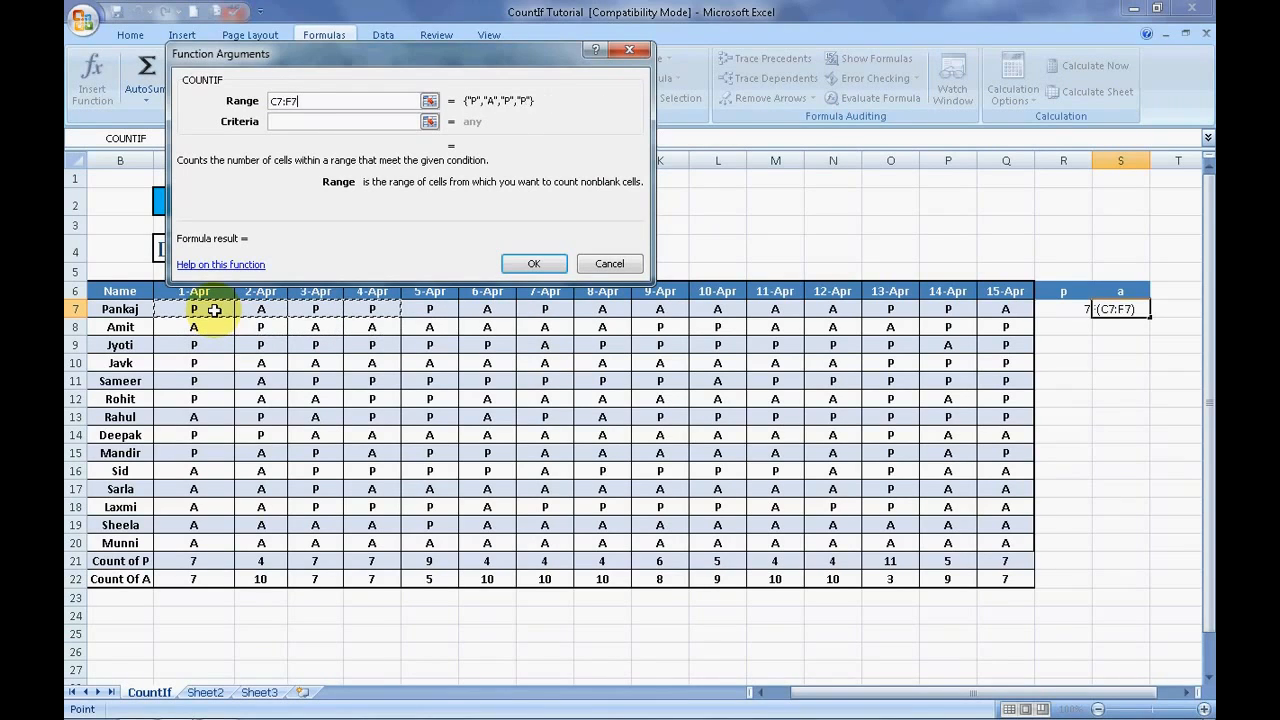
pyautogui.hotkey('shift', 'Right')
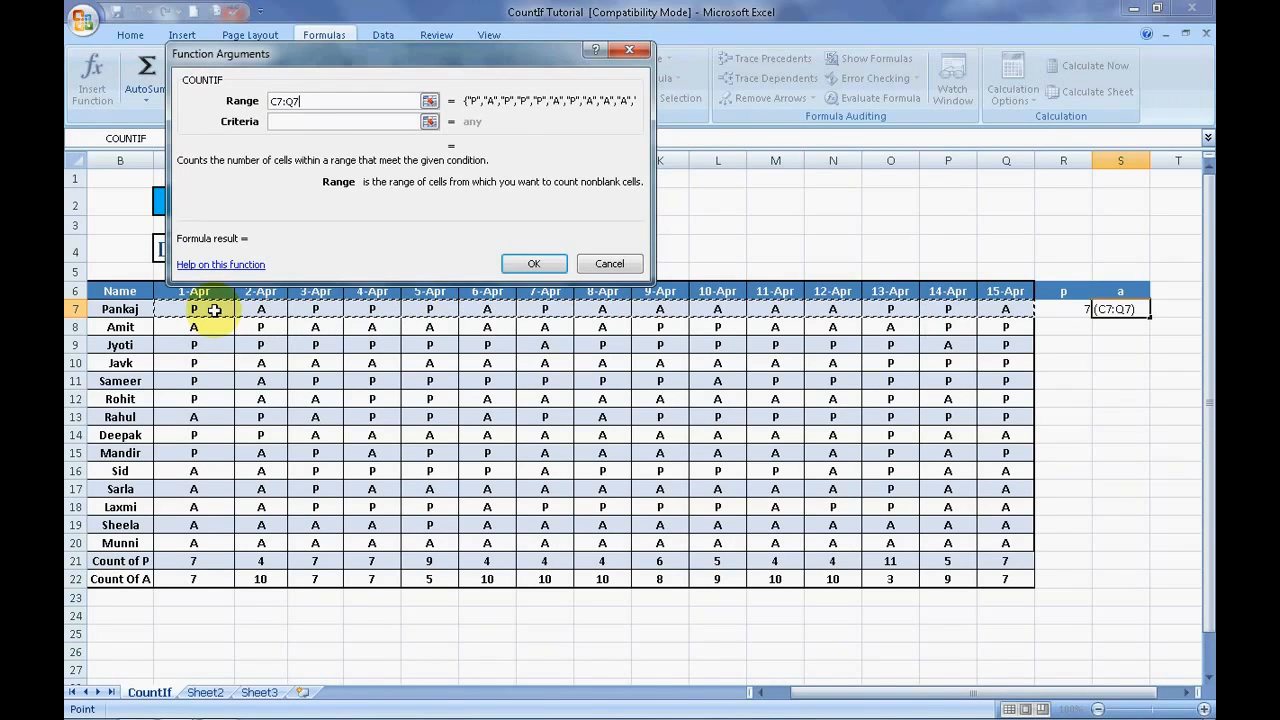
pyautogui.click(320, 120)
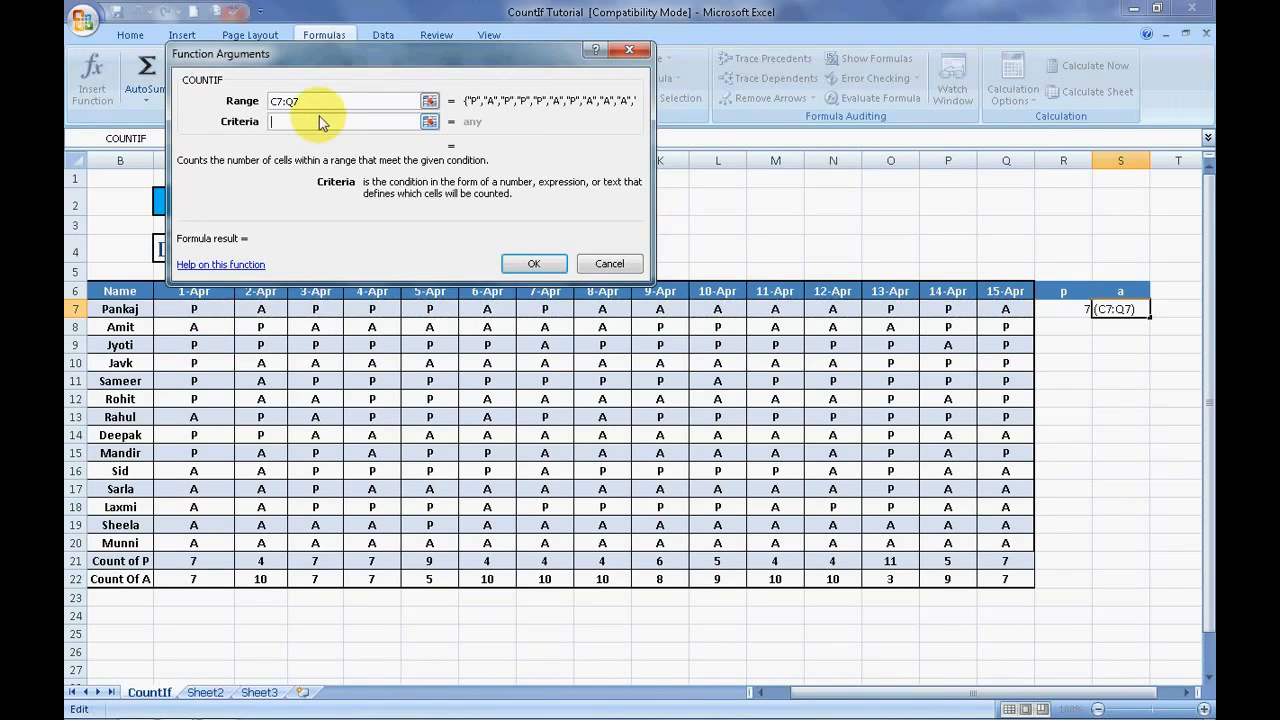
pyautogui.write('a')
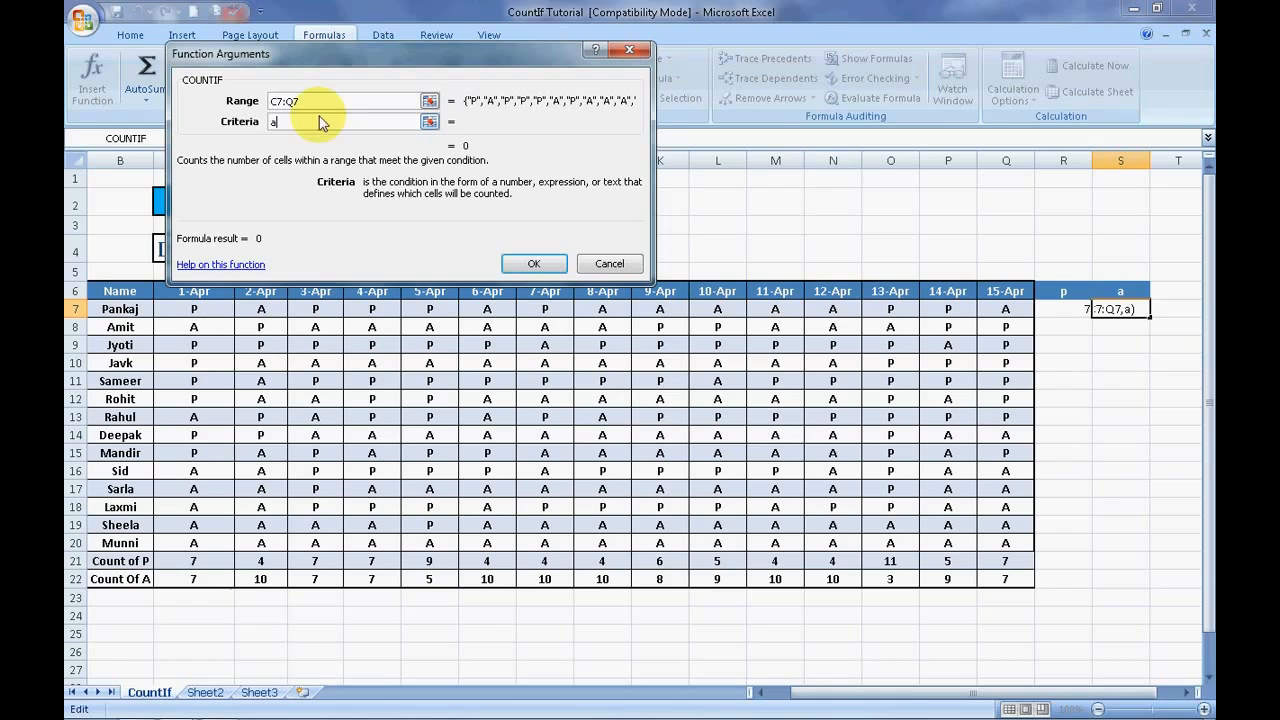
pyautogui.click(521, 262)
# Step: Copy the COUNTIF formulas from R7:S7 and paste them into R8:S22
pyautogui.click(740, 231)
pyautogui.press('Right')
pyautogui.press('Right')
pyautogui.press('Right')
pyautogui.press('Right')
pyautogui.press('Right')
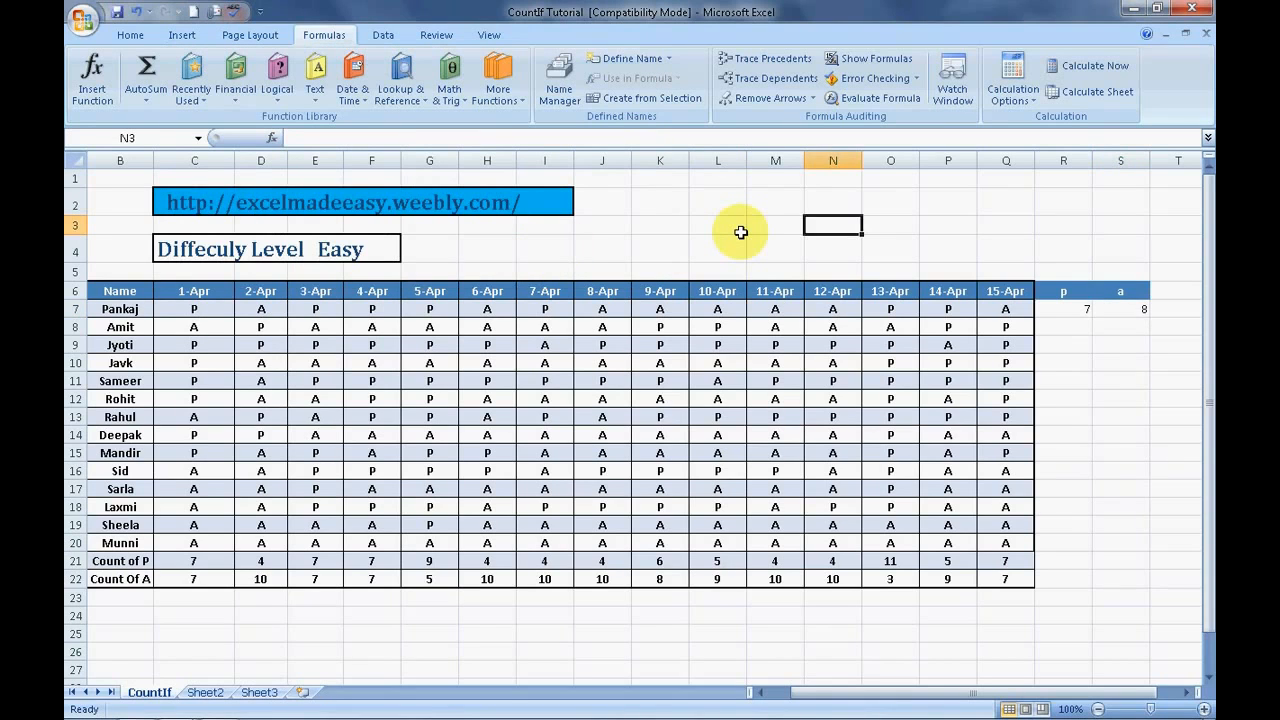
pyautogui.press('Down')
pyautogui.press('Down')
pyautogui.press('Down')
pyautogui.press('Down')
pyautogui.press('Right')
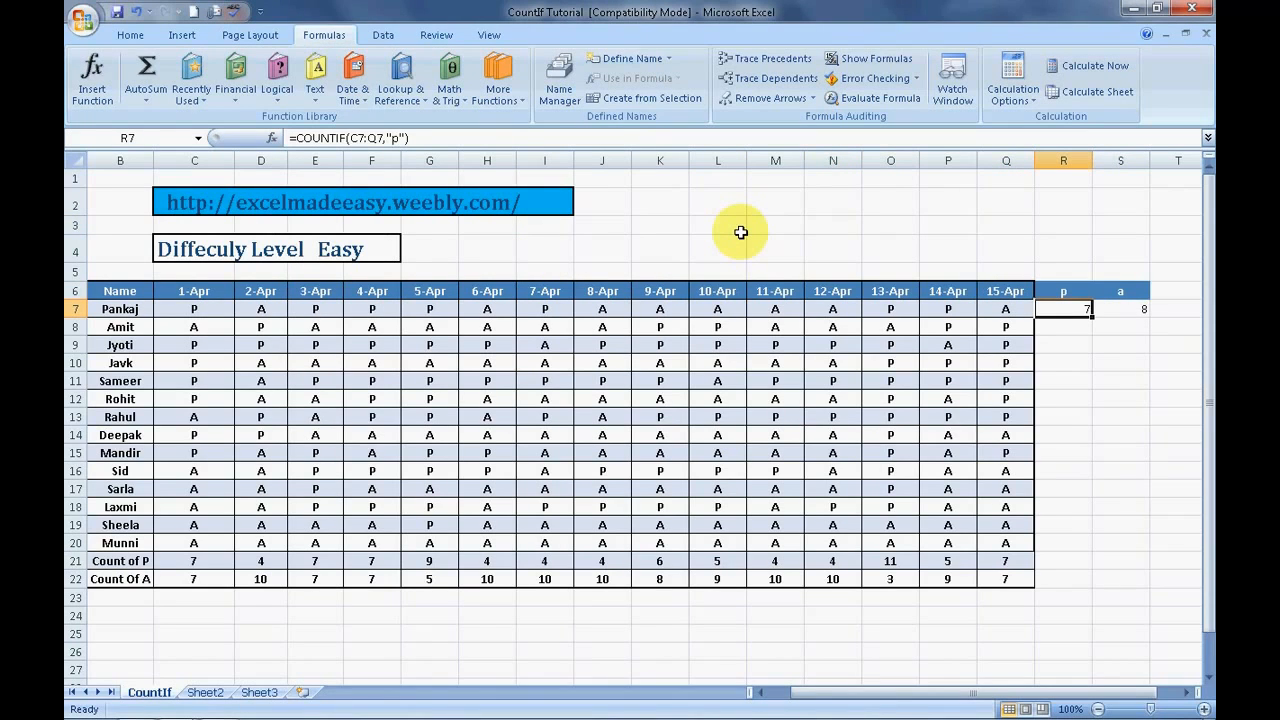
pyautogui.hotkey('shift', 'Right')
pyautogui.hotkey('ctrl', 'c')
pyautogui.hotkey('shift', 'Down')
pyautogui.hotkey('shift', 'Down')
pyautogui.hotkey('shift', 'Down')
pyautogui.hotkey('shift', 'Down')
pyautogui.hotkey('shift', 'Down')
pyautogui.hotkey('shift', 'Down')
pyautogui.hotkey('shift', 'Down')
pyautogui.hotkey('shift', 'Down')
pyautogui.hotkey('shift', 'Down')
pyautogui.hotkey('shift', 'Down')
pyautogui.hotkey('shift', 'Down')
pyautogui.hotkey('shift', 'Down')
pyautogui.hotkey('shift', 'Down')
pyautogui.hotkey('shift', 'Down')
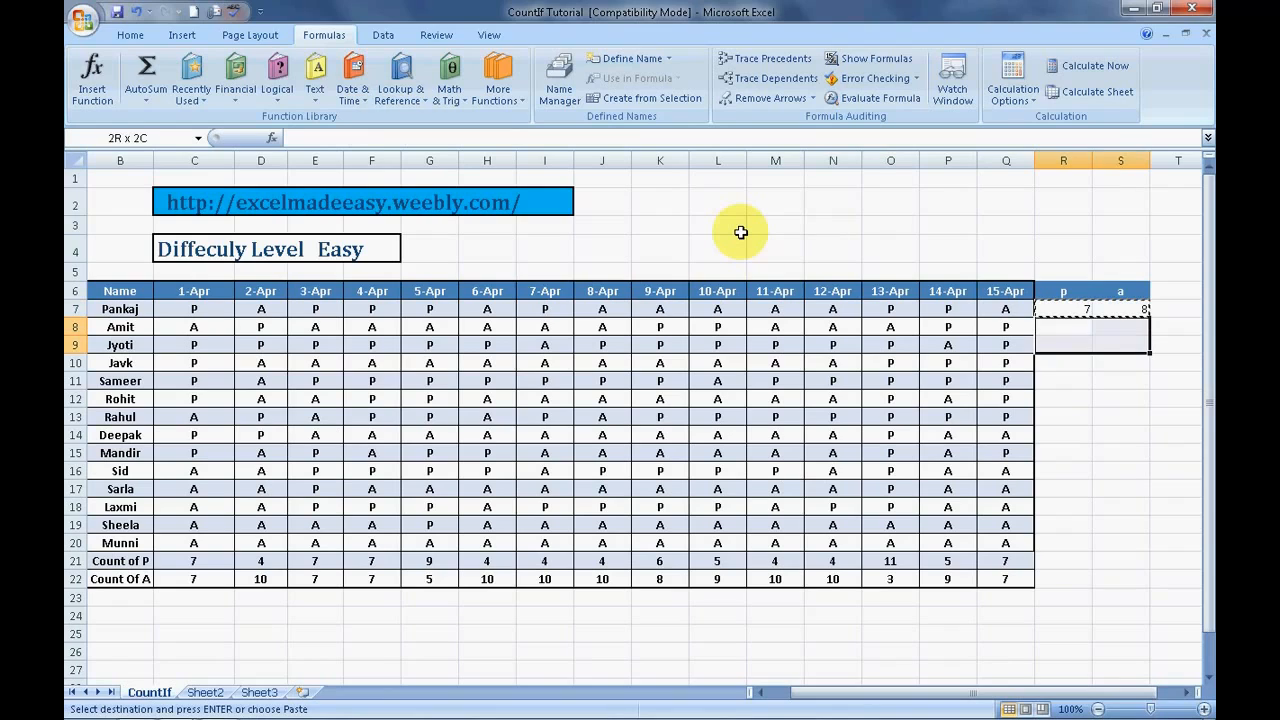
pyautogui.hotkey('shift', 'Down')
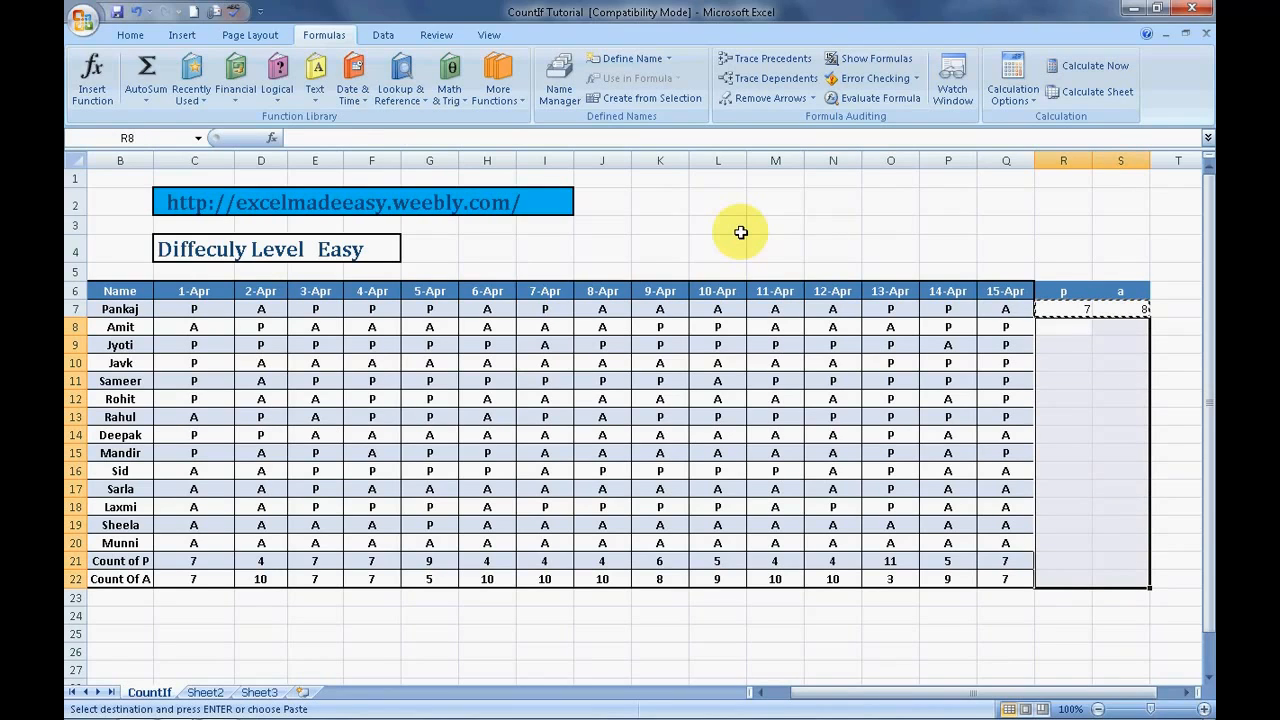
pyautogui.hotkey('ctrl', 'v')
pyautogui.press('Escape')
# Step: Examine the pasted COUNTIF formulas down the p and a columns as far as row 21
pyautogui.press('Right')
pyautogui.press('Down')
pyautogui.press('Down')
pyautogui.press('Down')
pyautogui.press('Down')
pyautogui.press('Down')
pyautogui.press('Down')
pyautogui.press('Down')
pyautogui.press('Down')
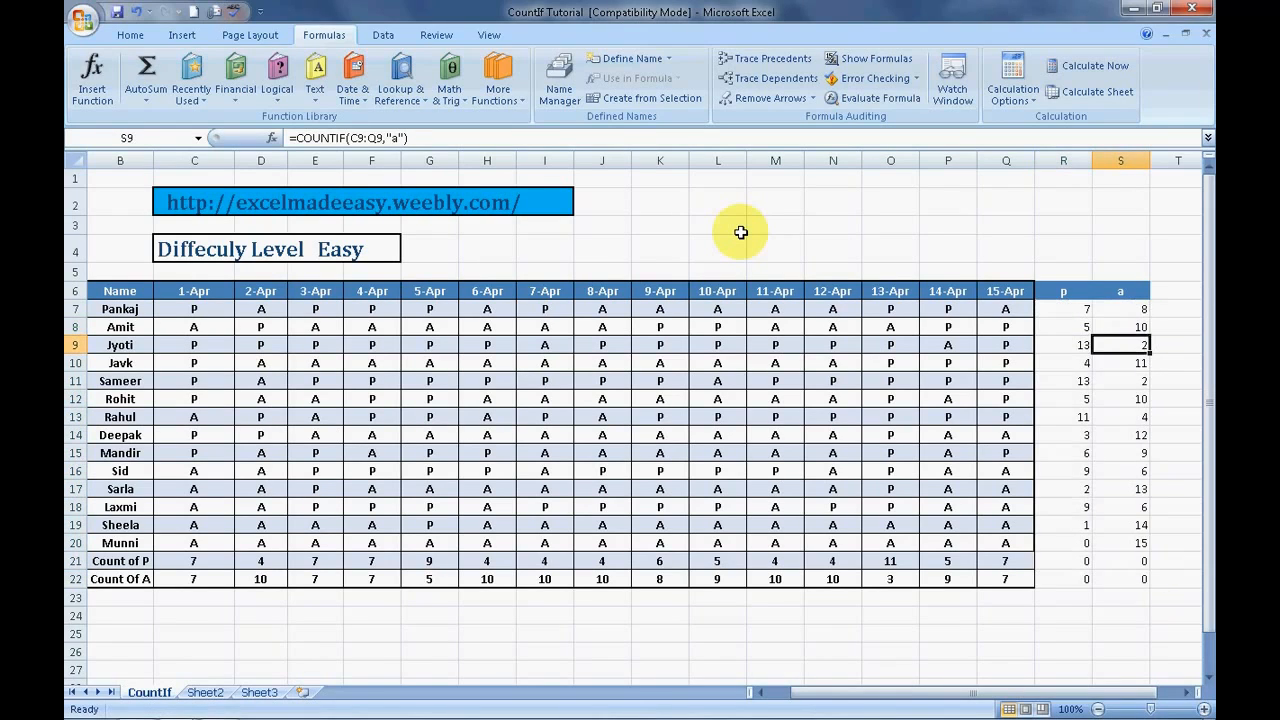
pyautogui.press('Down')
pyautogui.press('Down')
pyautogui.press('Down')
pyautogui.press('Down')
pyautogui.press('Left')
pyautogui.press('Down')
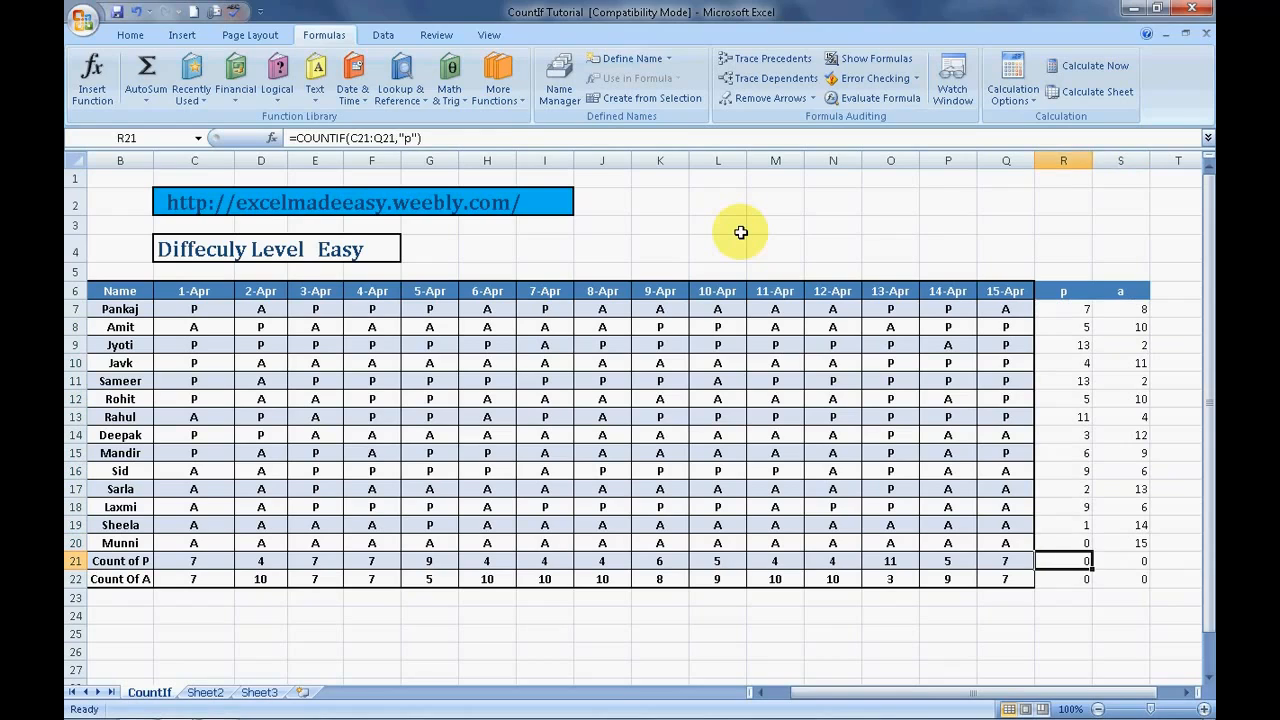
# Step: Examine the per-date COUNTIF formulas across the Count of P row, next to the R21:S21 formulas
pyautogui.press('Right')
pyautogui.press('Left')
pyautogui.press('Left')
pyautogui.press('Left')
pyautogui.press('Right')
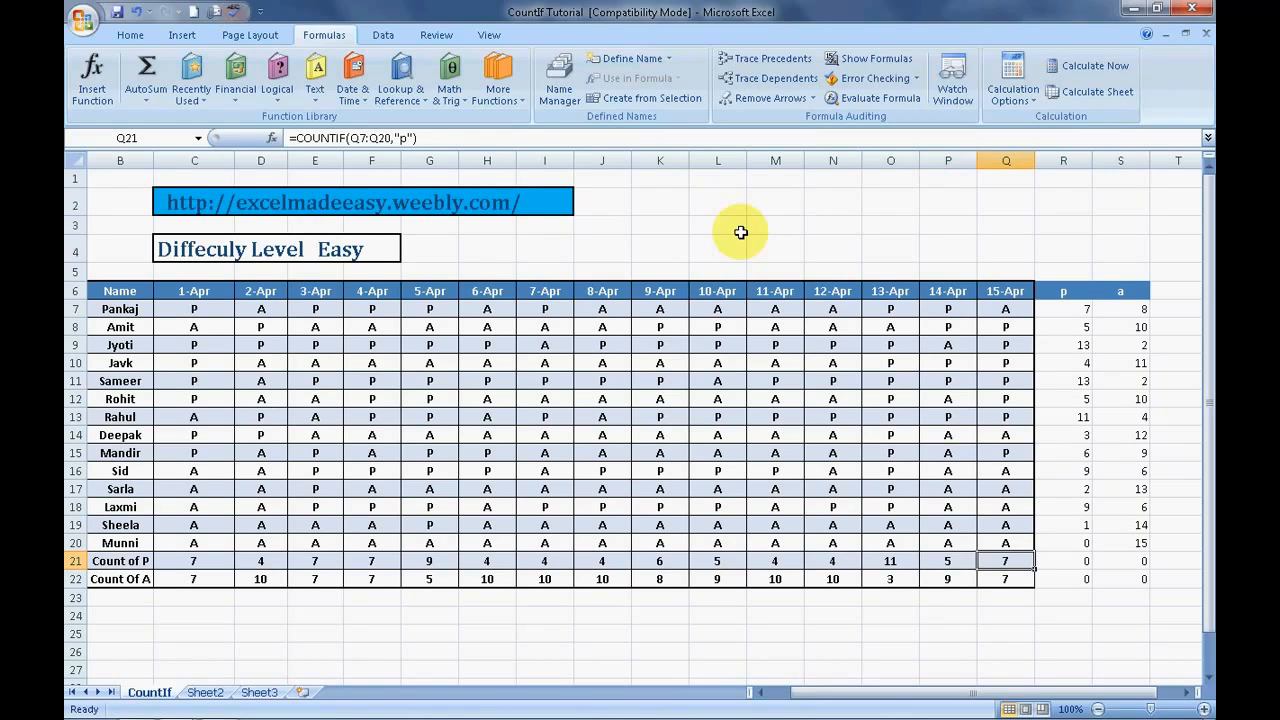
pyautogui.press('Left')
pyautogui.press('Left')
pyautogui.press('Left')
pyautogui.press('Left')
pyautogui.press('Left')
pyautogui.press('Left')
pyautogui.press('Left')
pyautogui.press('Left')
pyautogui.press('Left')
pyautogui.press('Left')
pyautogui.press('Right')
pyautogui.press('Right')
pyautogui.press('Right')
pyautogui.press('Right')
pyautogui.press('Right')
pyautogui.press('Right')
pyautogui.press('Right')
pyautogui.press('Right')
pyautogui.press('Right')
pyautogui.press('Right')
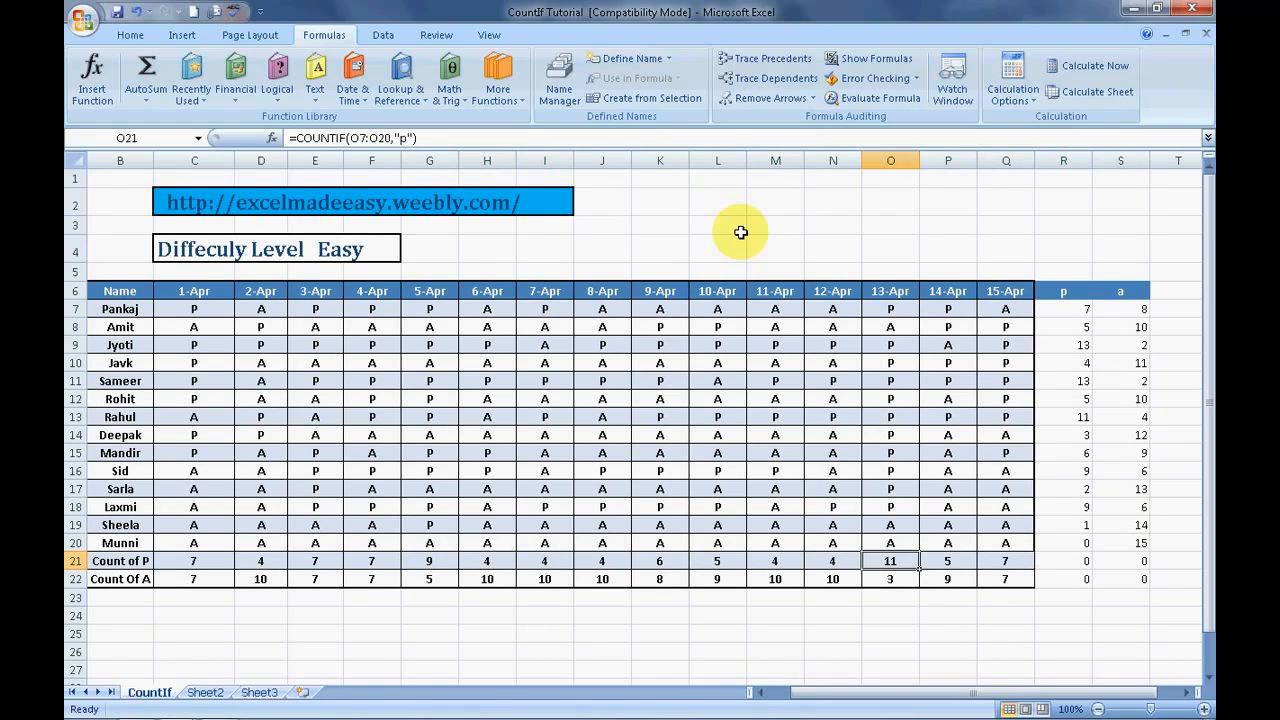
pyautogui.press('Right')
pyautogui.press('Left')
pyautogui.press('Left')
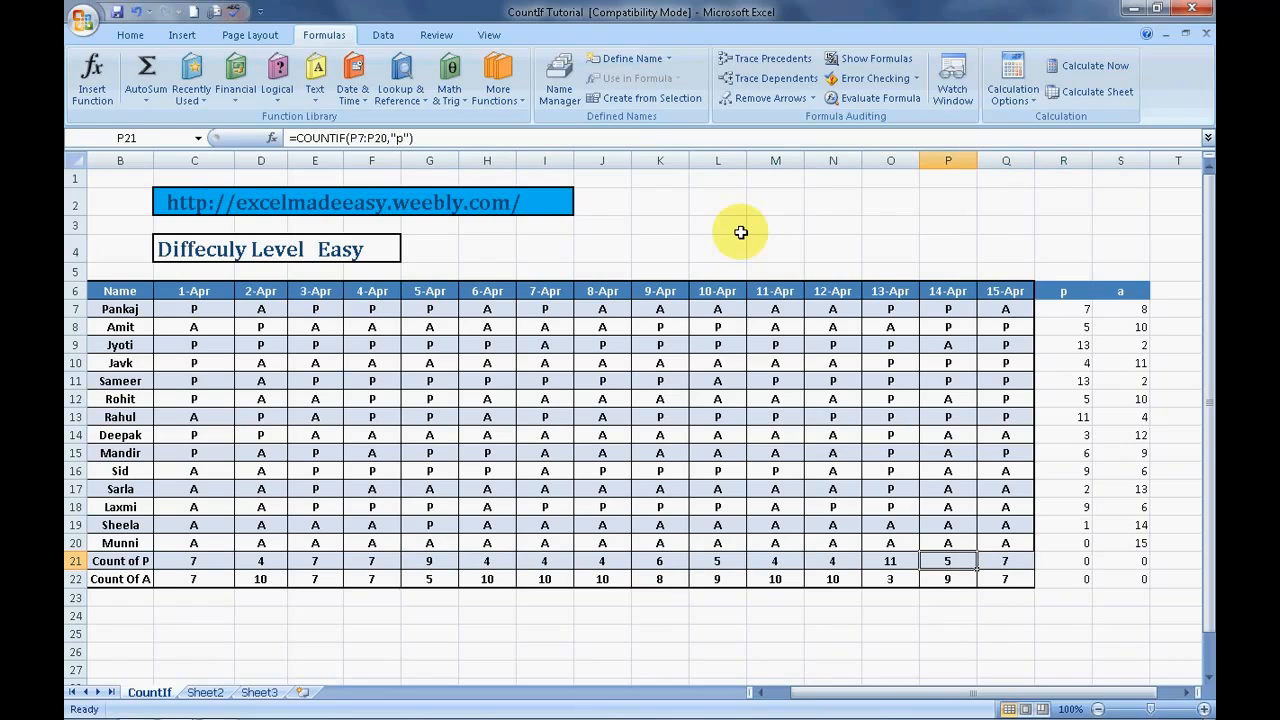
pyautogui.press('Up')
pyautogui.press('Left')
pyautogui.press('Down')
# Step: Clear the pasted formulas from R21:S22, beside the Count of P and Count Of A rows
pyautogui.press('Right')
pyautogui.press('Right')
pyautogui.press('Right')
pyautogui.press('Right')
pyautogui.press('Down')
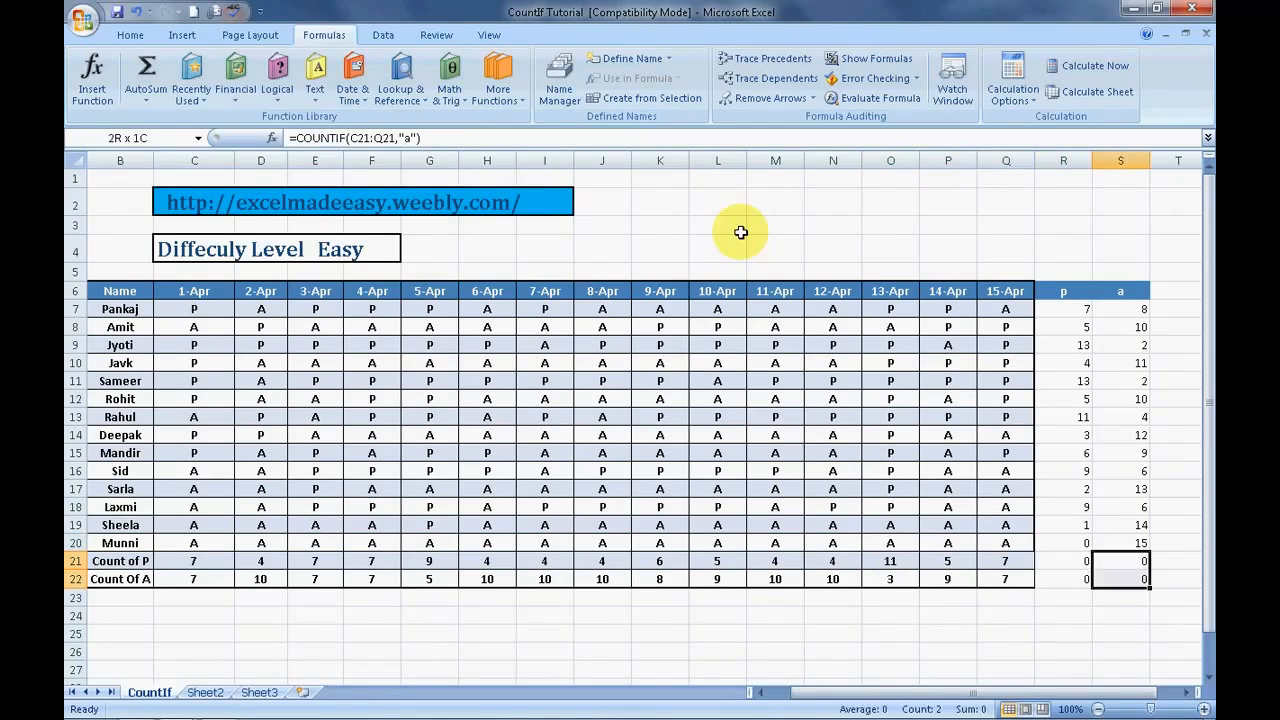
pyautogui.press('Up')
pyautogui.press('Up')
pyautogui.press('Down')
pyautogui.press('Left')
pyautogui.hotkey('shift', 'Right')
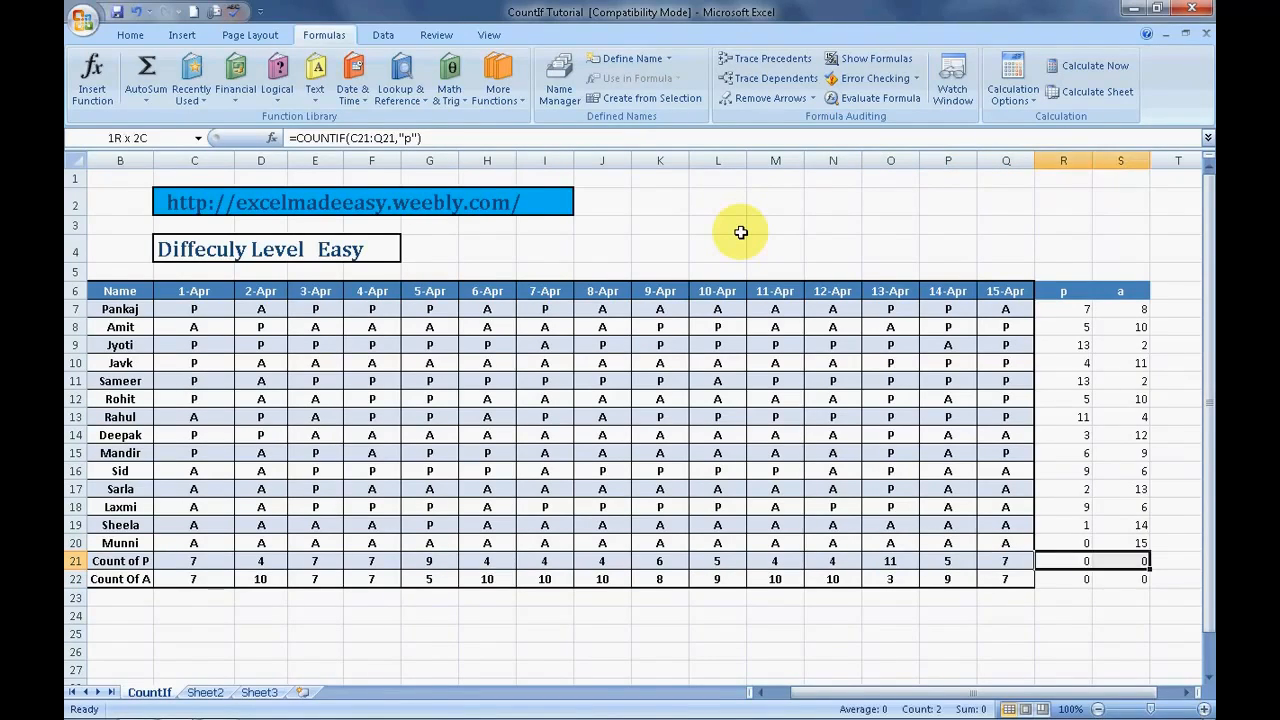
pyautogui.hotkey('shift', 'Down')
pyautogui.press('Delete')
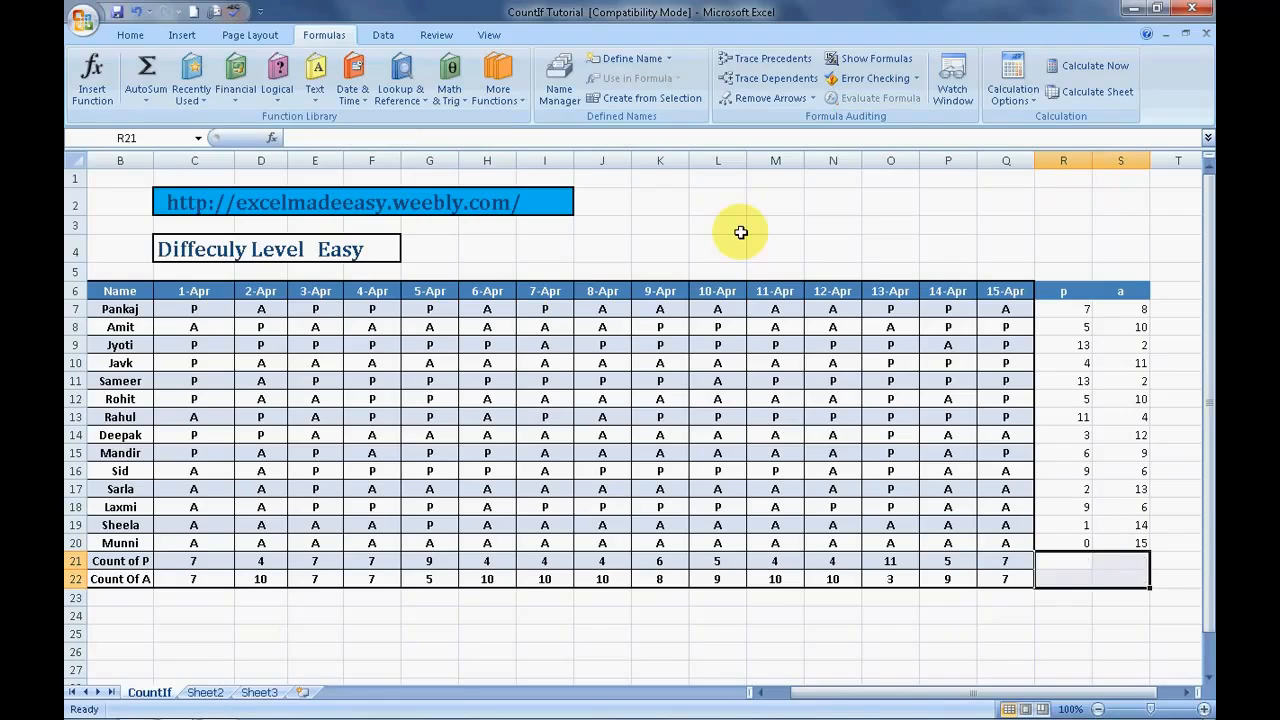
pyautogui.press('Up')
pyautogui.press('Down')
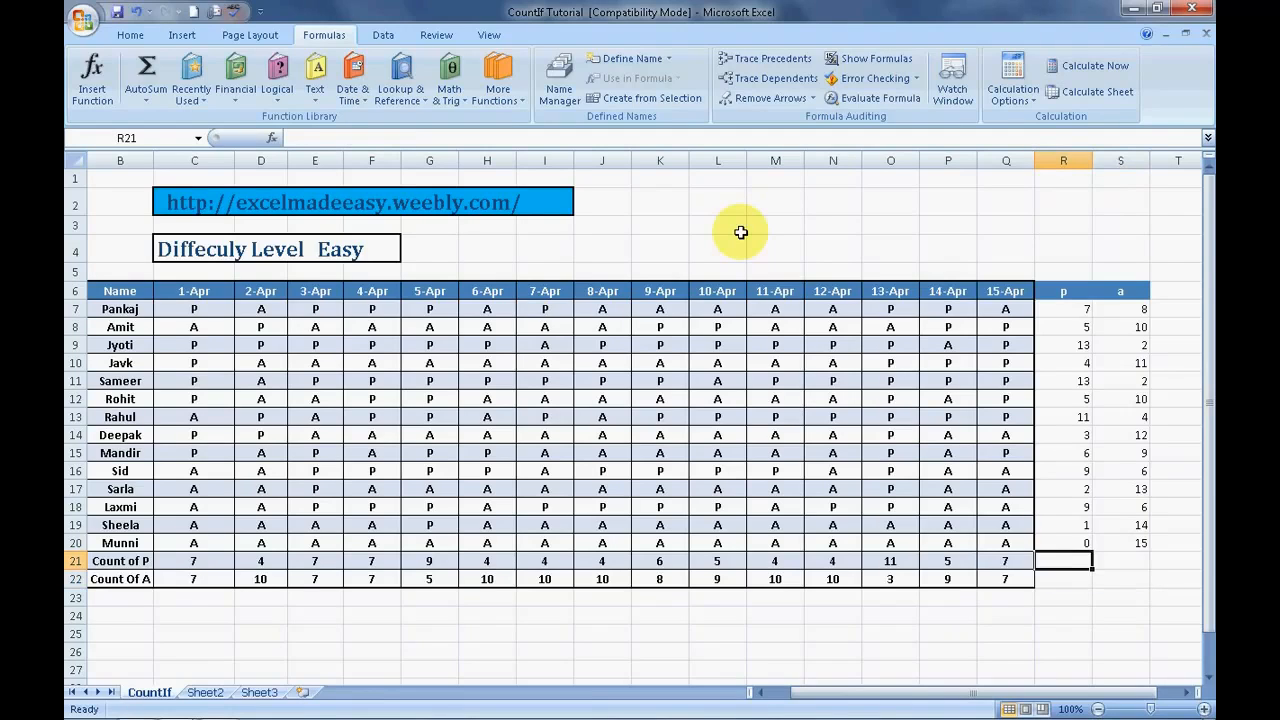
pyautogui.press('Left')
pyautogui.press('Left')
pyautogui.press('Left')
pyautogui.press('Left')
pyautogui.press('Left')
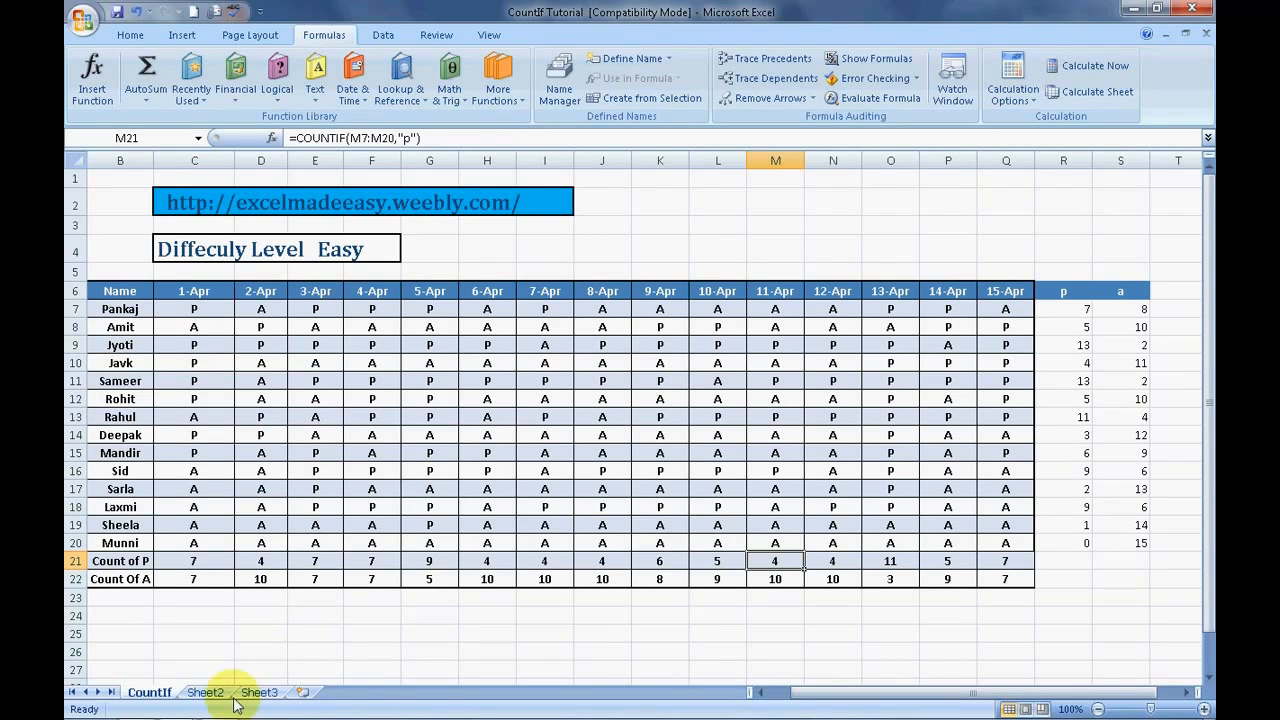
# Step: Switch to Firefox and look through the excelmadeasy YouTube channel page, from the uploads to the comments and profile
pyautogui.click(411, 557)
pyautogui.hotkey('alt', 'Tab')
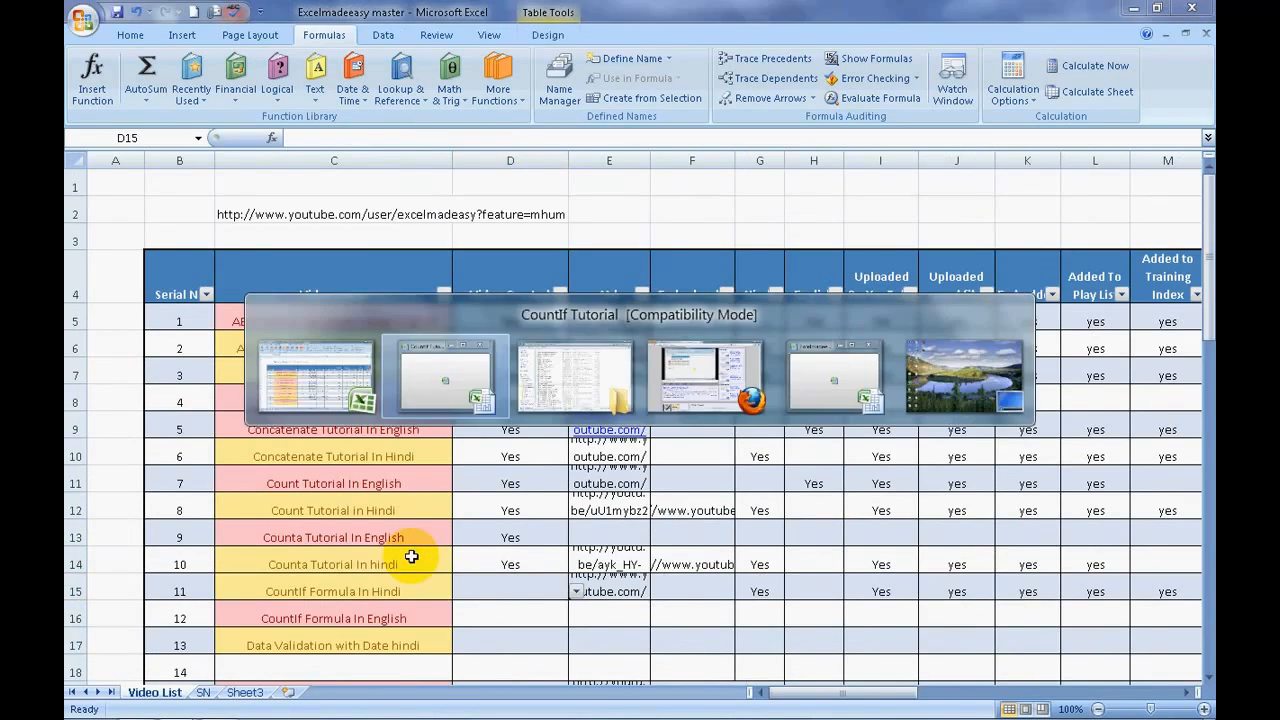
pyautogui.click(137, 707)
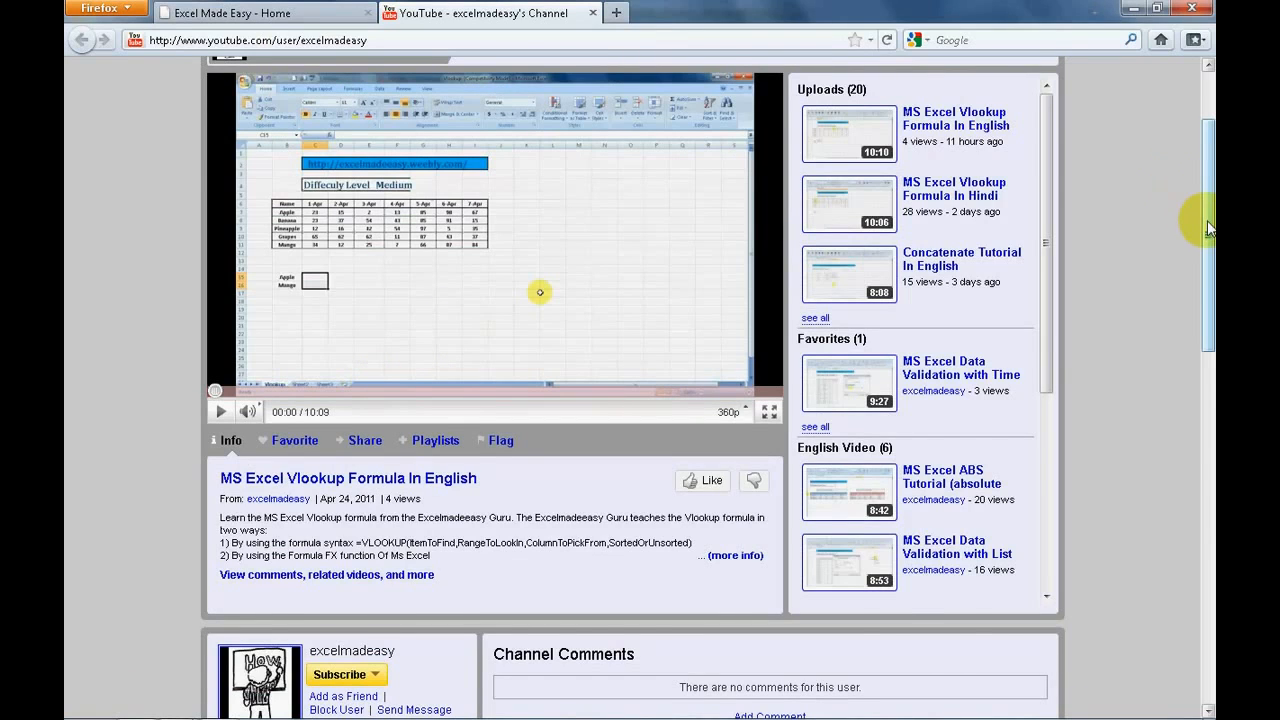
pyautogui.moveTo(1208, 226); pyautogui.dragTo(1208, 164)
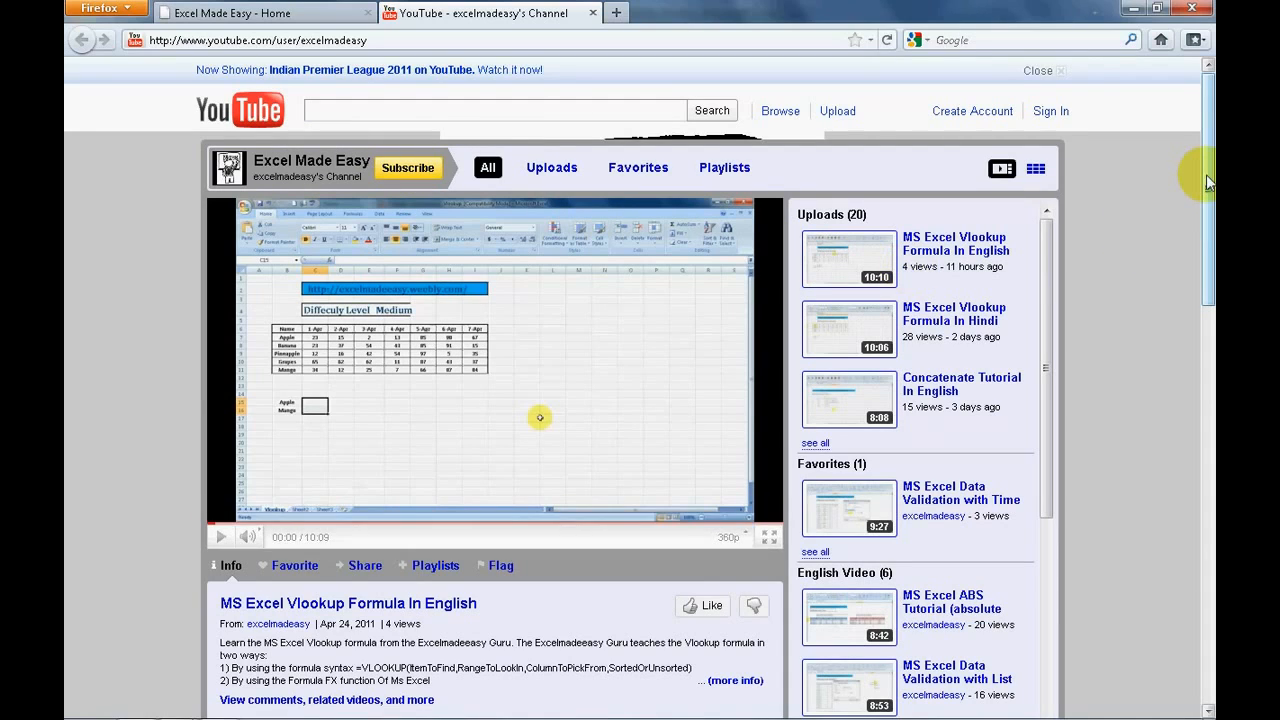
pyautogui.moveTo(1207, 183); pyautogui.dragTo(1207, 357)
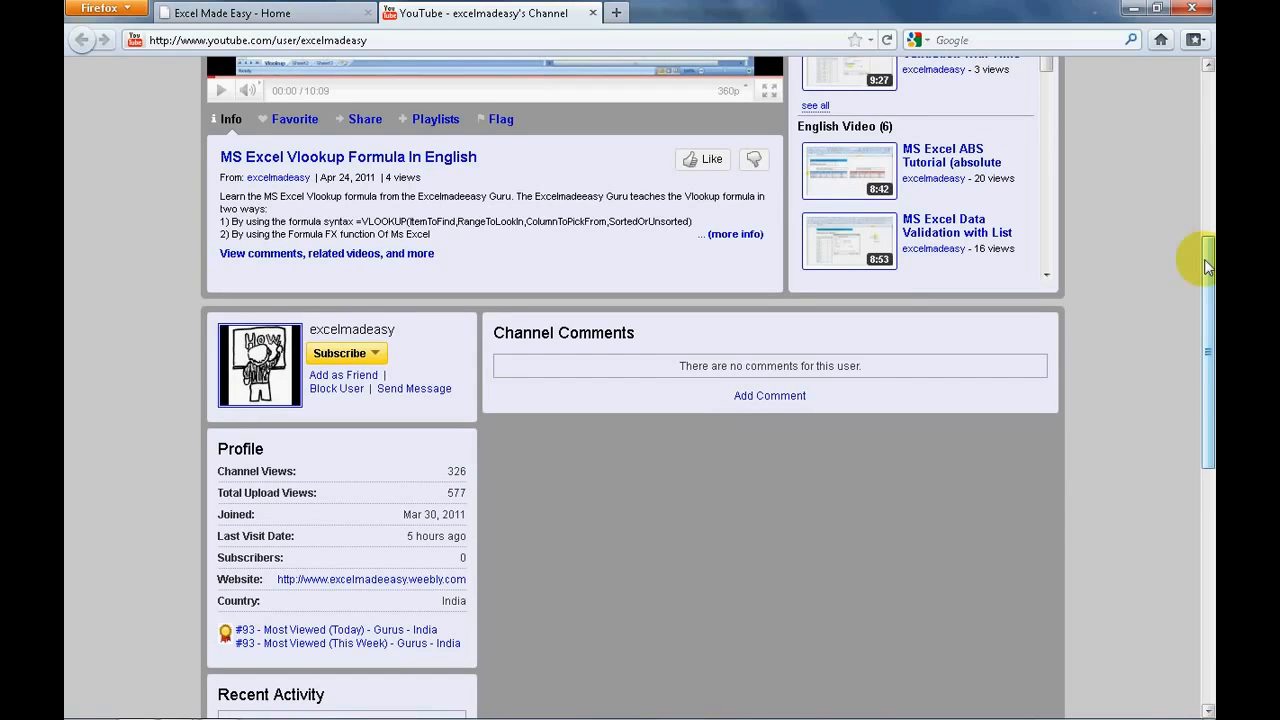
pyautogui.scroll(4, 1206, 240)
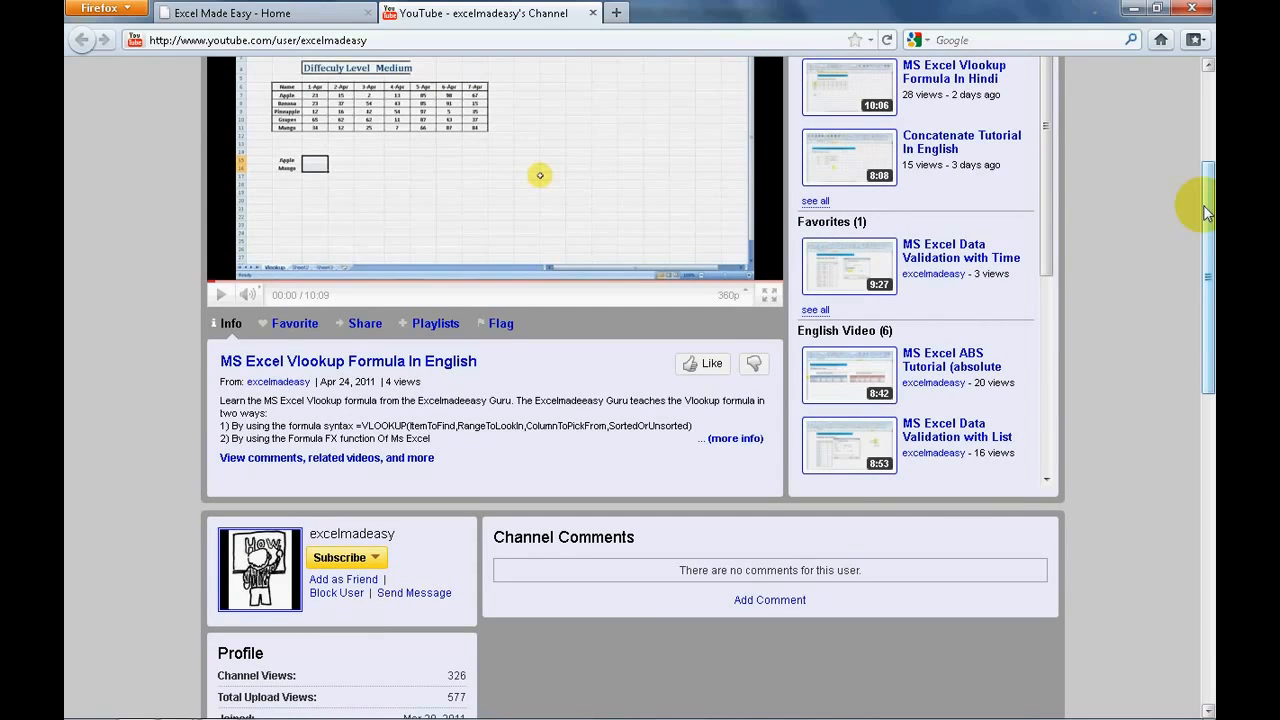
pyautogui.scroll(5, 1206, 212)
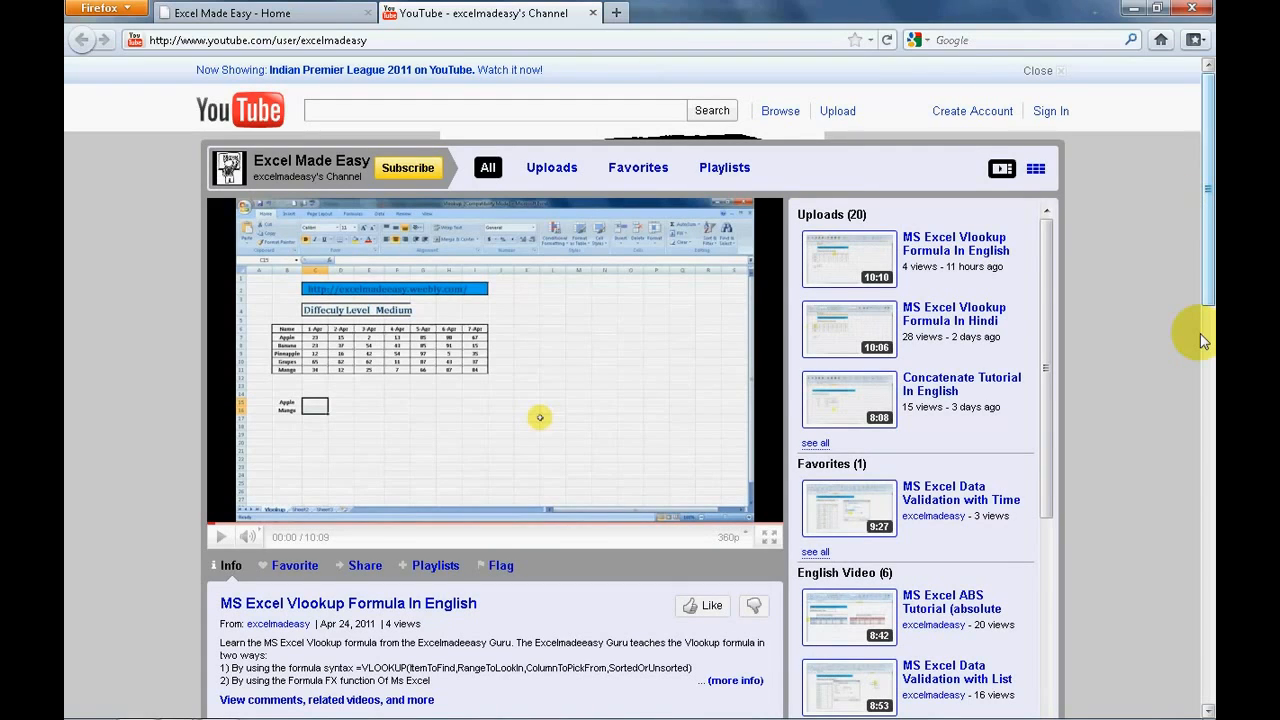
pyautogui.scroll(-7, 790, 463)
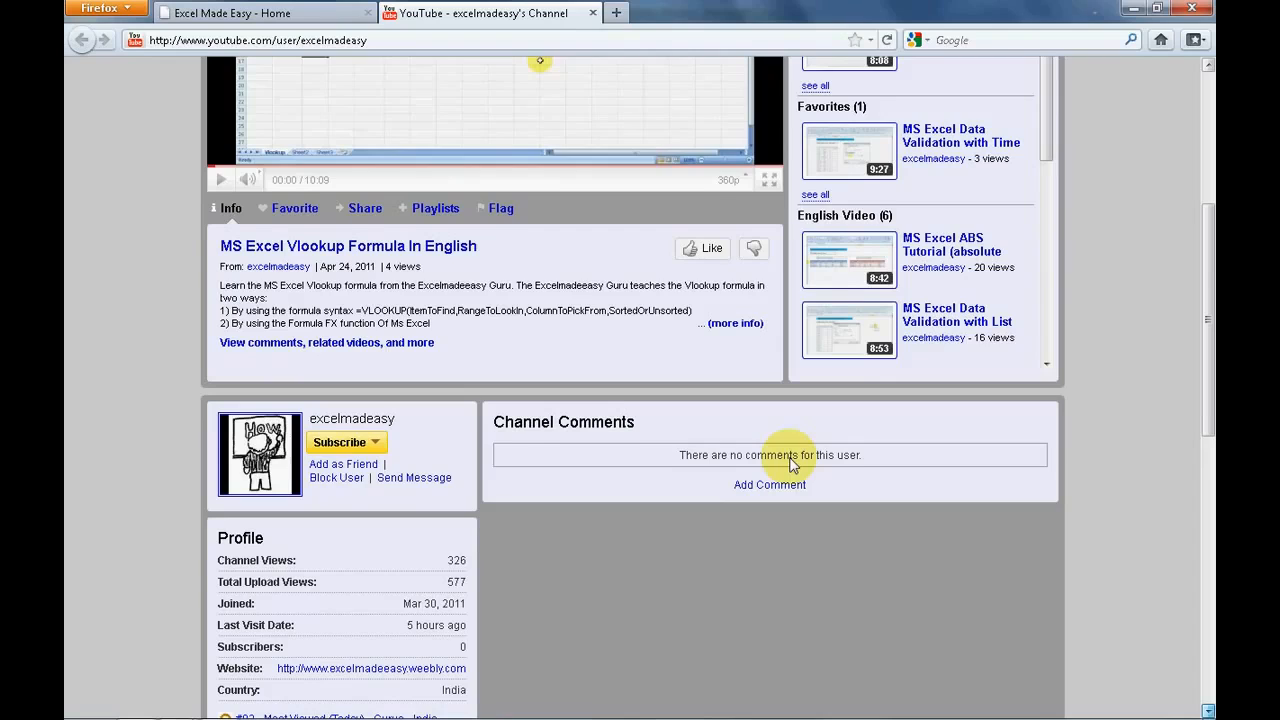
pyautogui.scroll(-1, 792, 465)
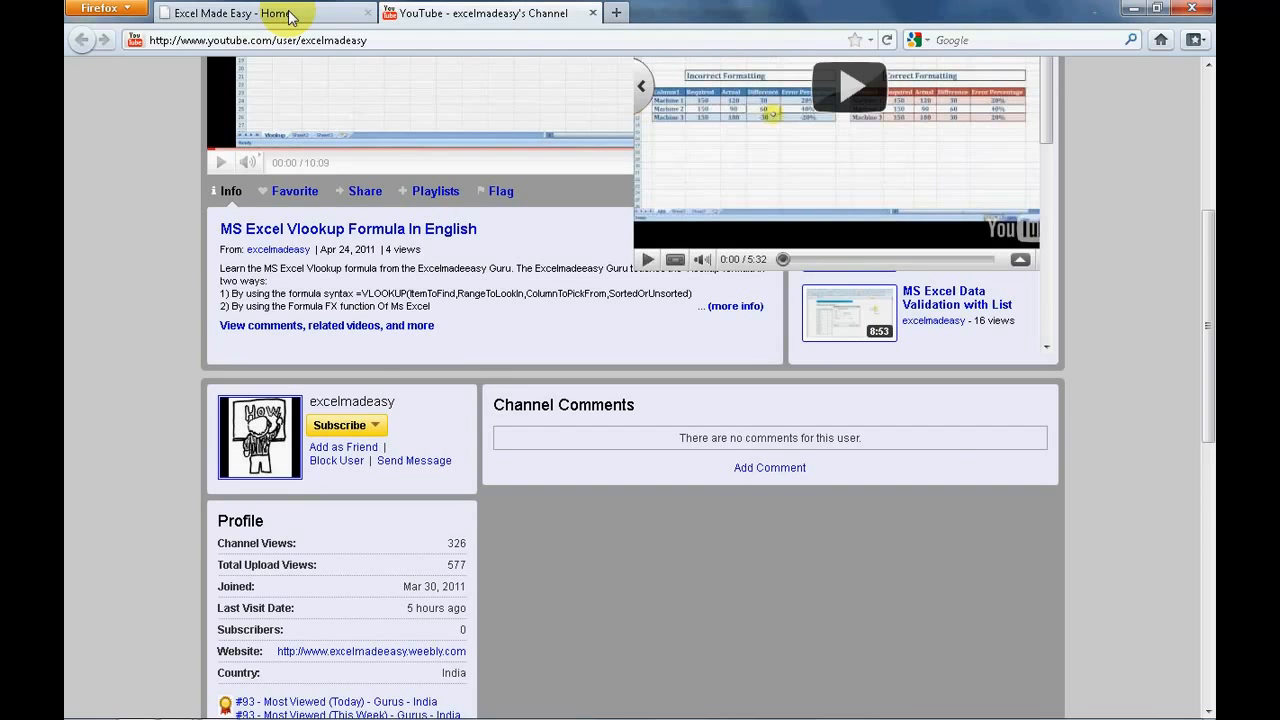
# Step: Show the Excel Made Easy home page and look over its introduction, site sections and training videos
pyautogui.click(290, 18)
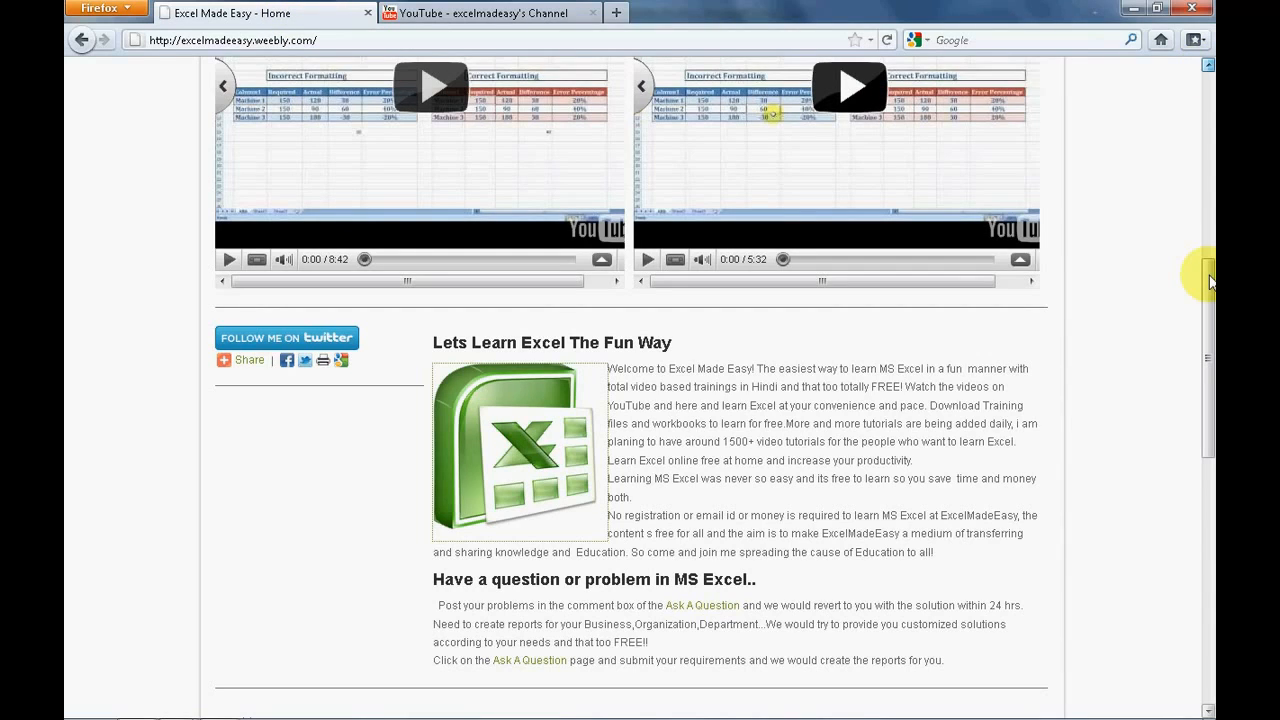
pyautogui.moveTo(1210, 282); pyautogui.dragTo(1210, 140)
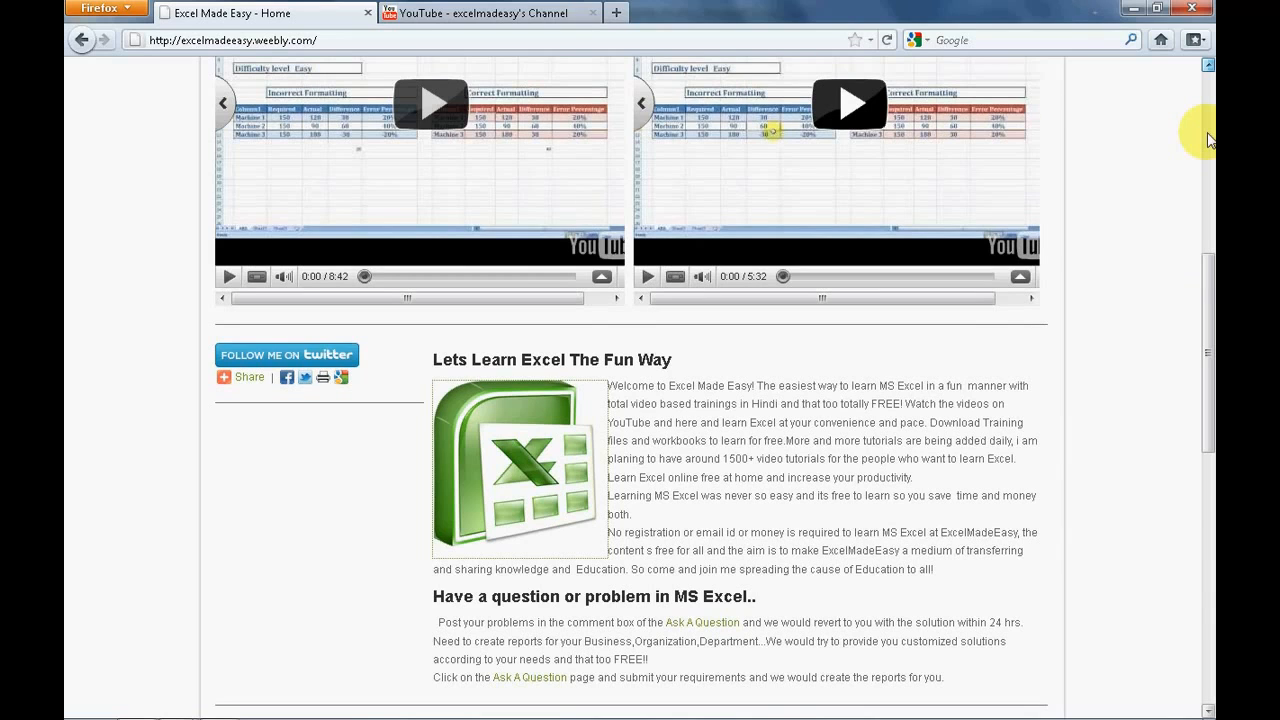
pyautogui.scroll(4, 1209, 125)
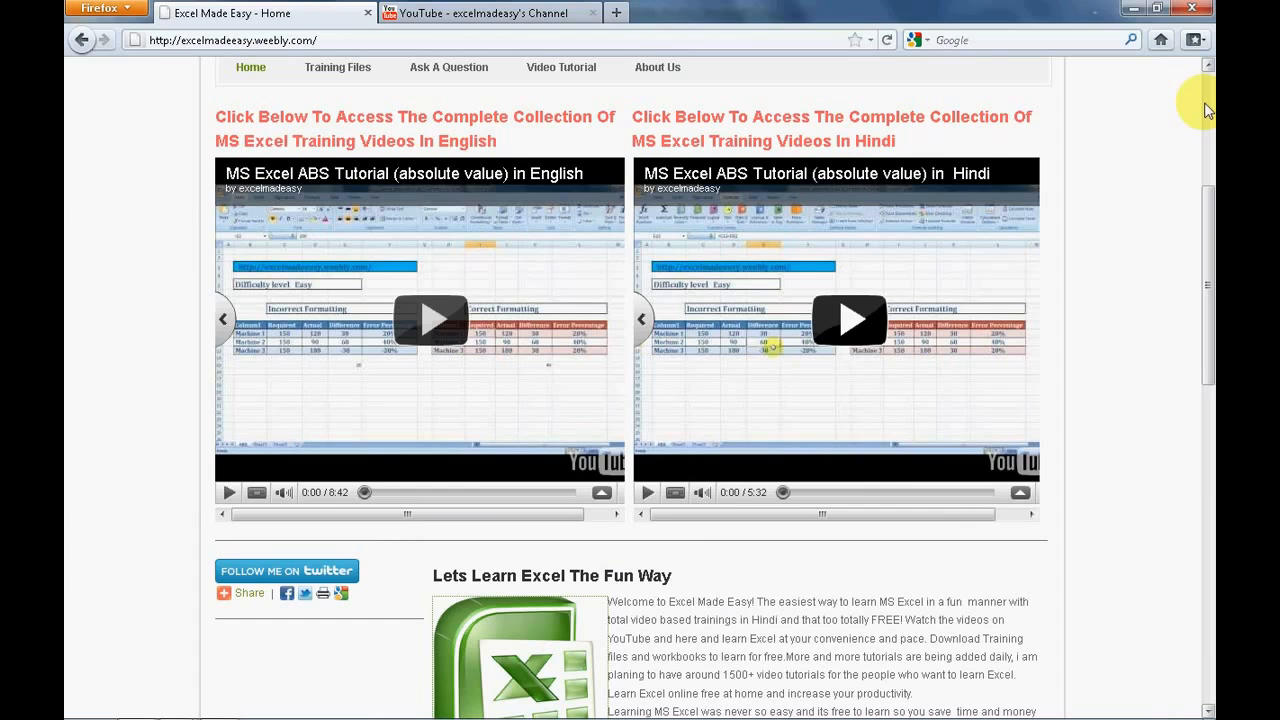
pyautogui.scroll(5, 1209, 95)
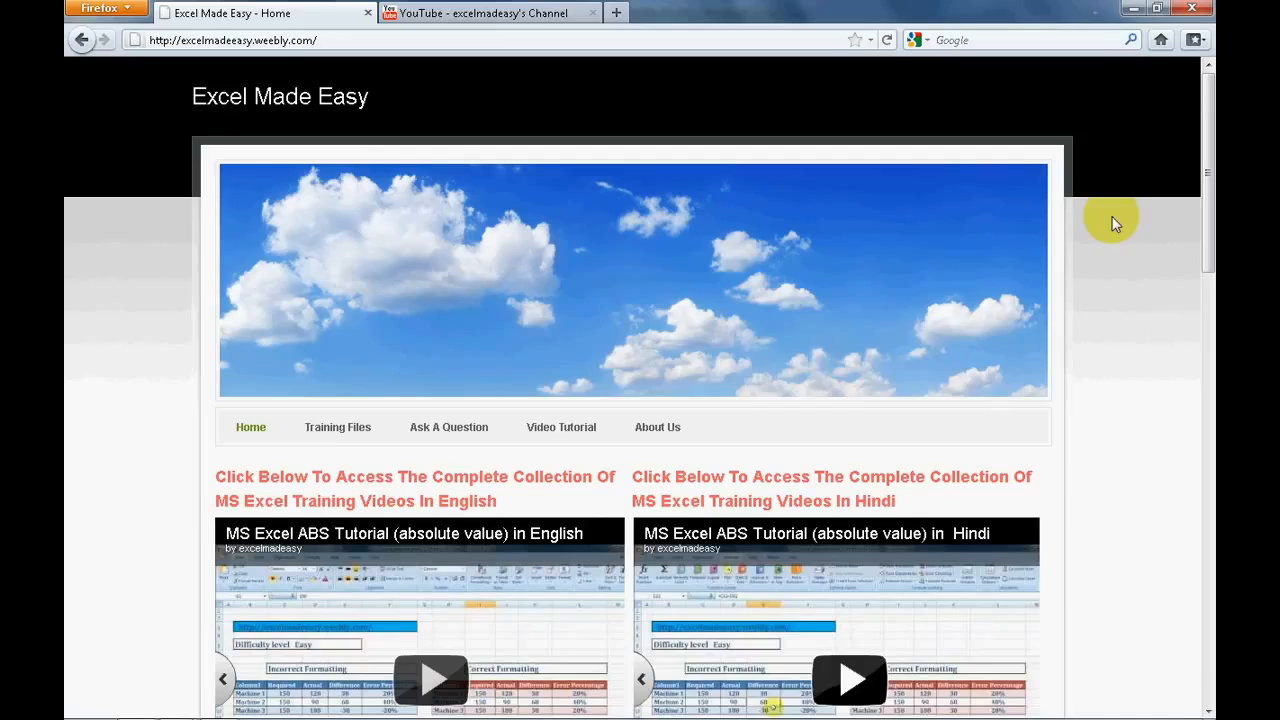
pyautogui.scroll(-3, 1112, 224)
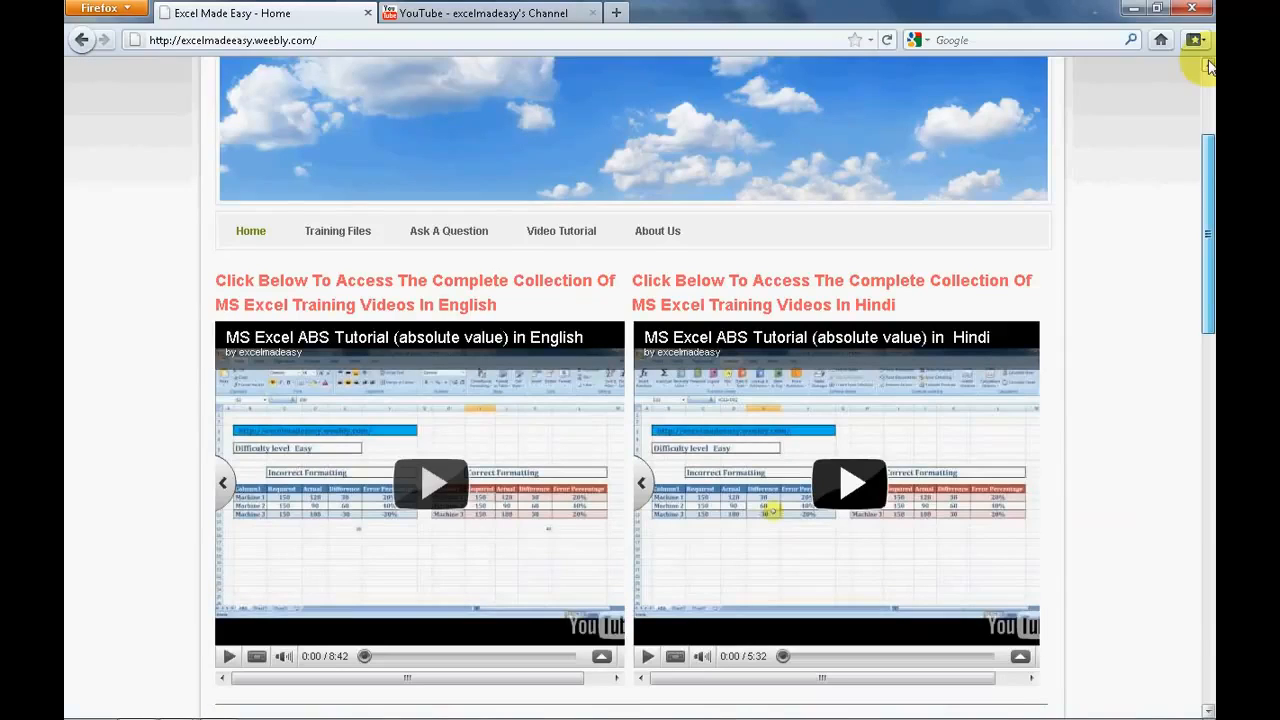
# Step: Look over the Excel Made Easy home page again, from the site sections to the English and Hindi training videos
pyautogui.scroll(3, 340, 445)
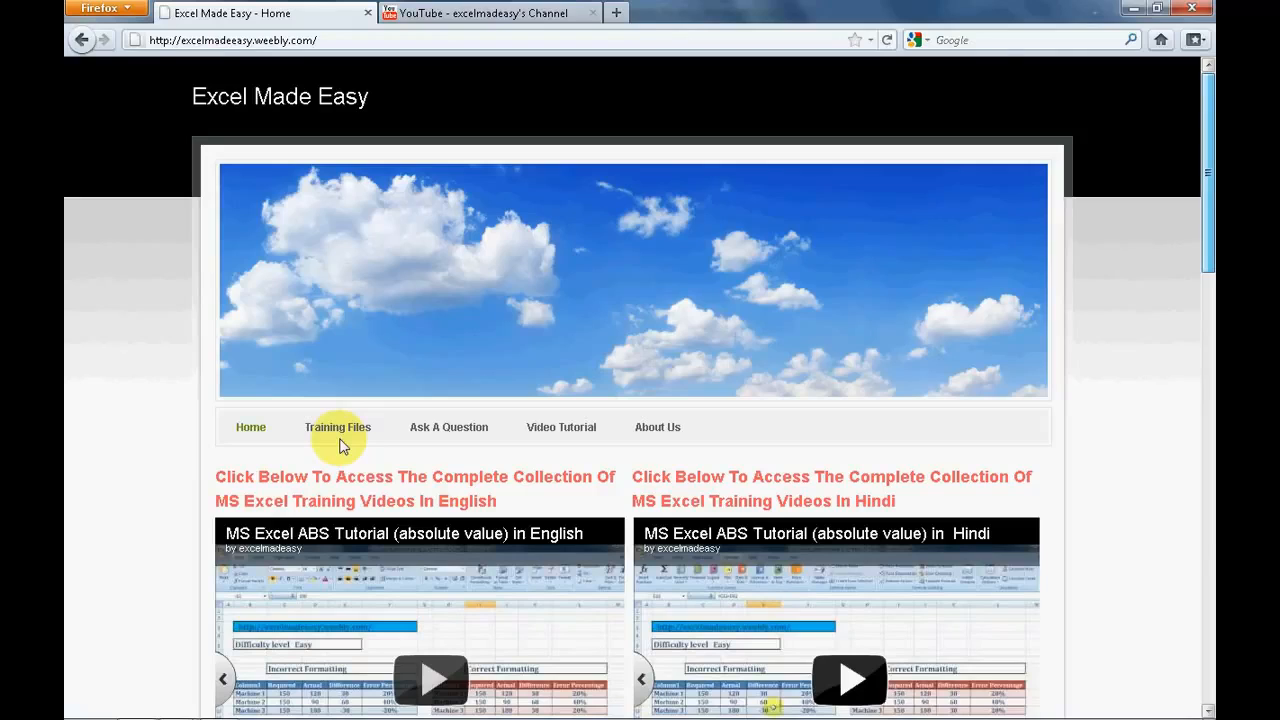
pyautogui.click(340, 445)
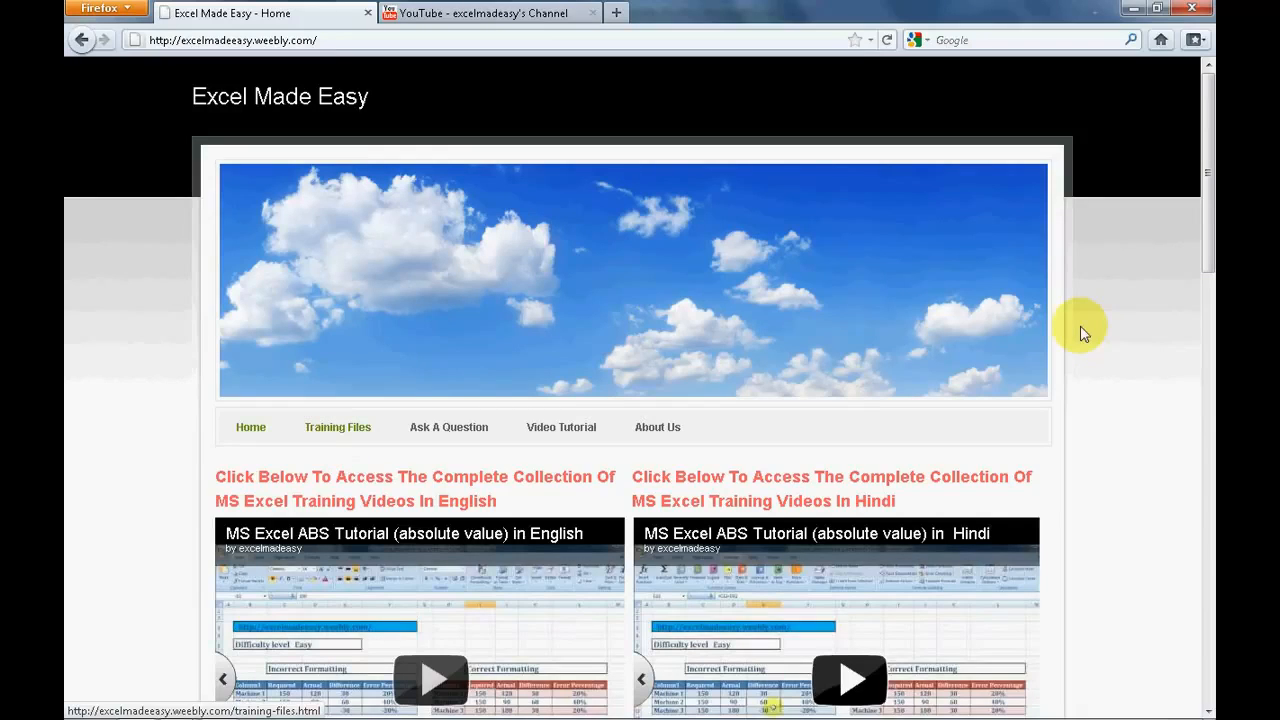
pyautogui.scroll(-5, 1208, 705)
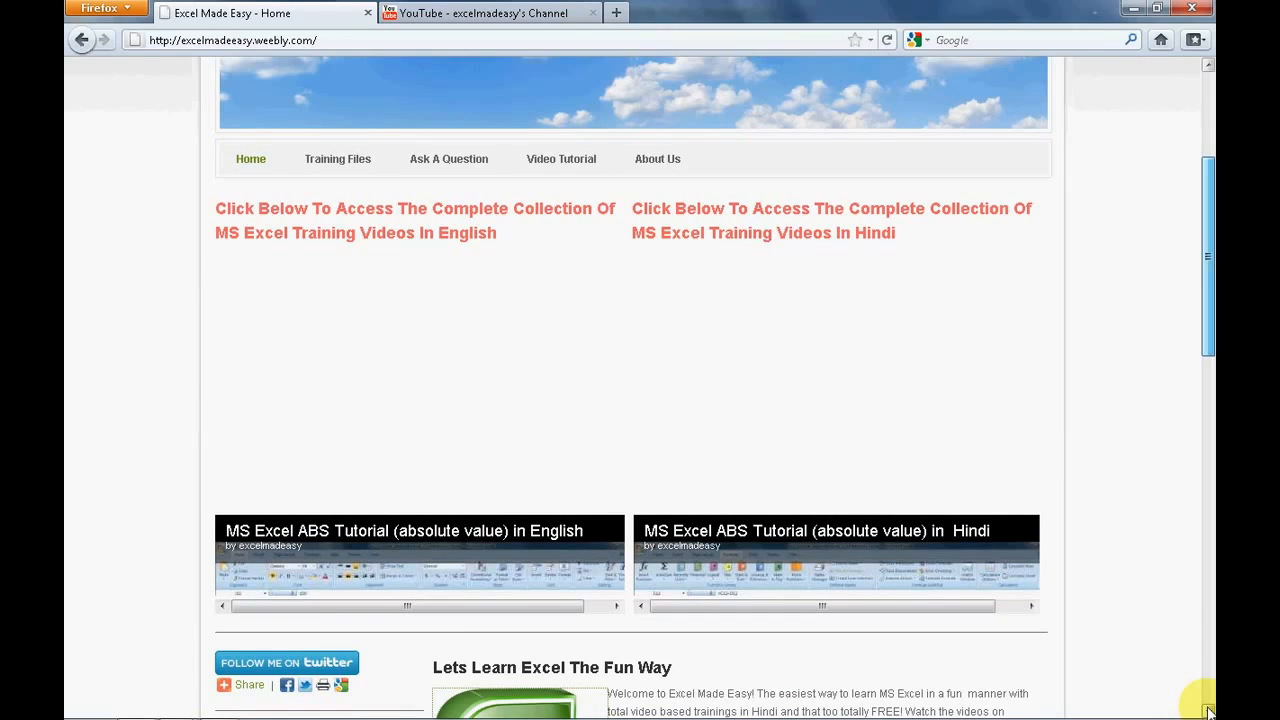
pyautogui.click(1208, 710)
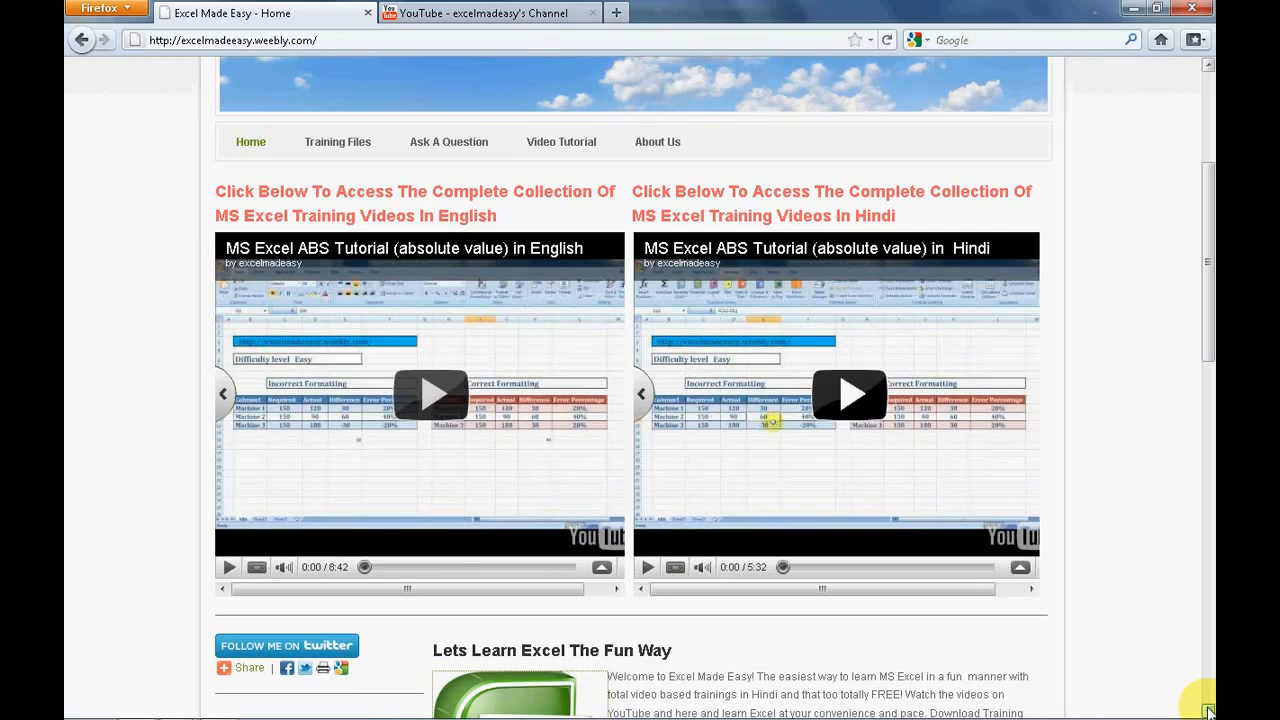
pyautogui.click(1208, 710)
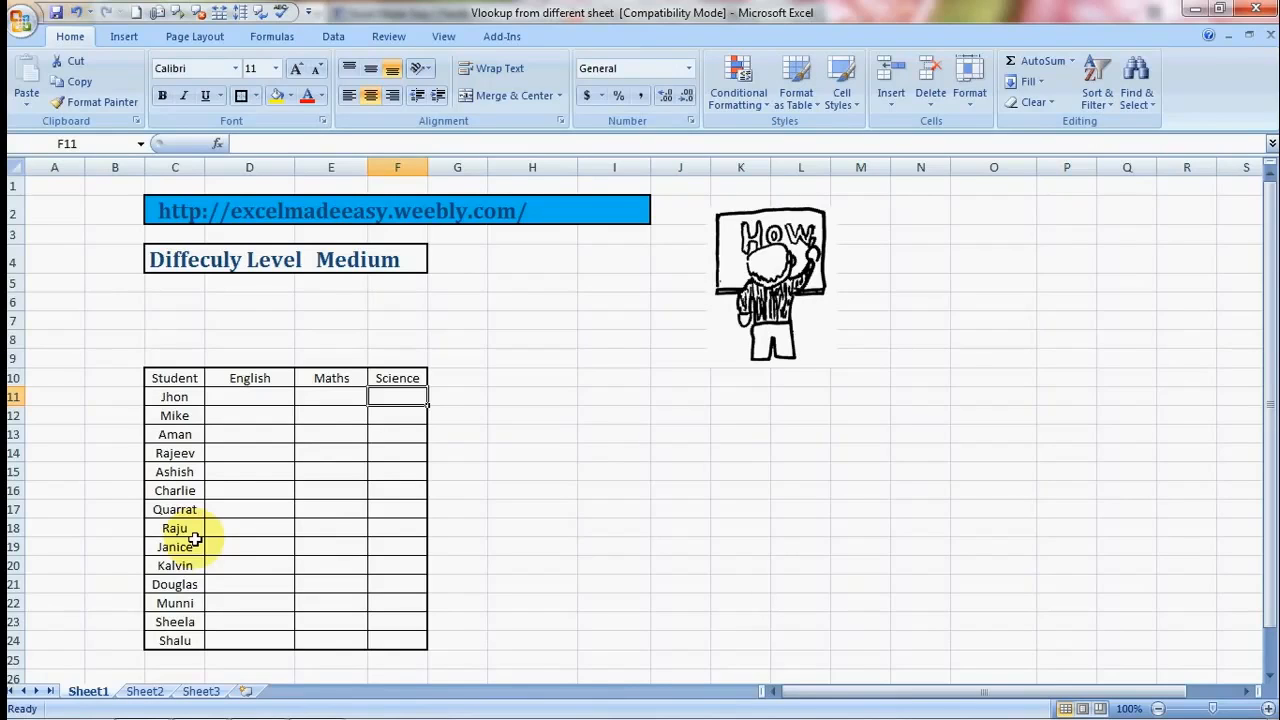
# Step: Examine the Student, English, Maths and Science columns of the empty marks table on Sheet1 of the Vlookup from different sheet workbook
pyautogui.press('Left')
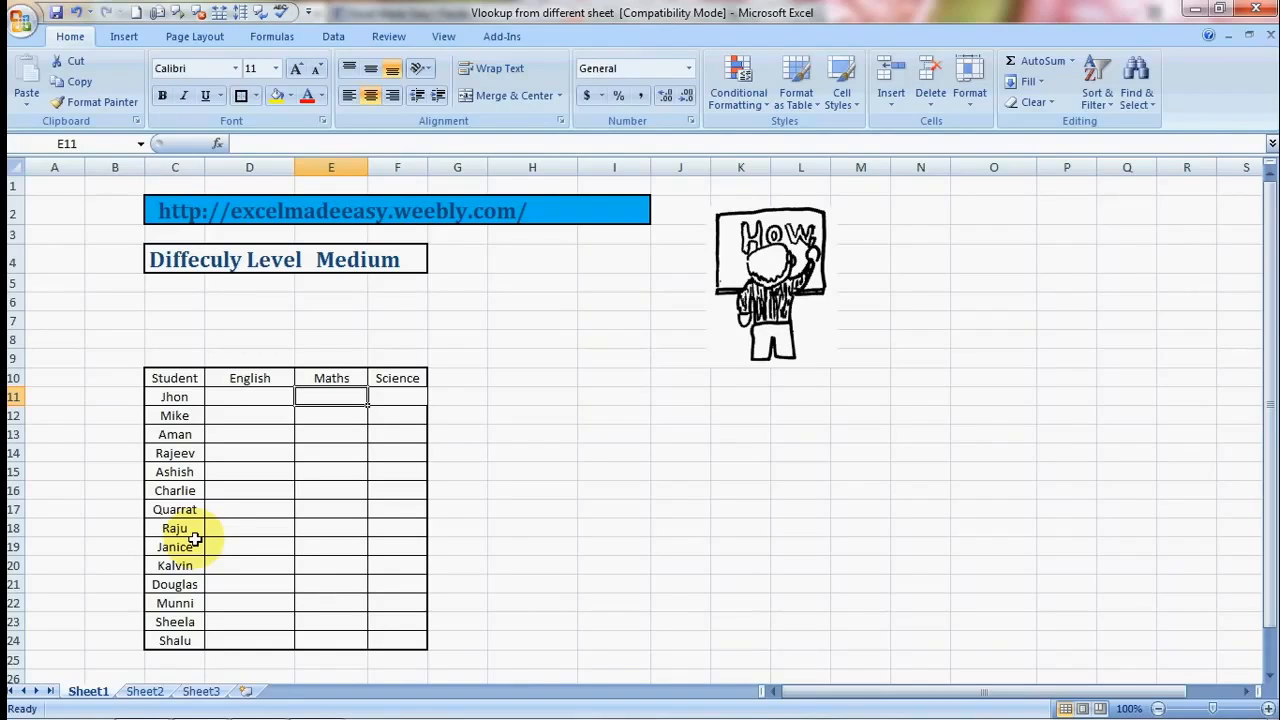
pyautogui.press('Left')
pyautogui.press('Left')
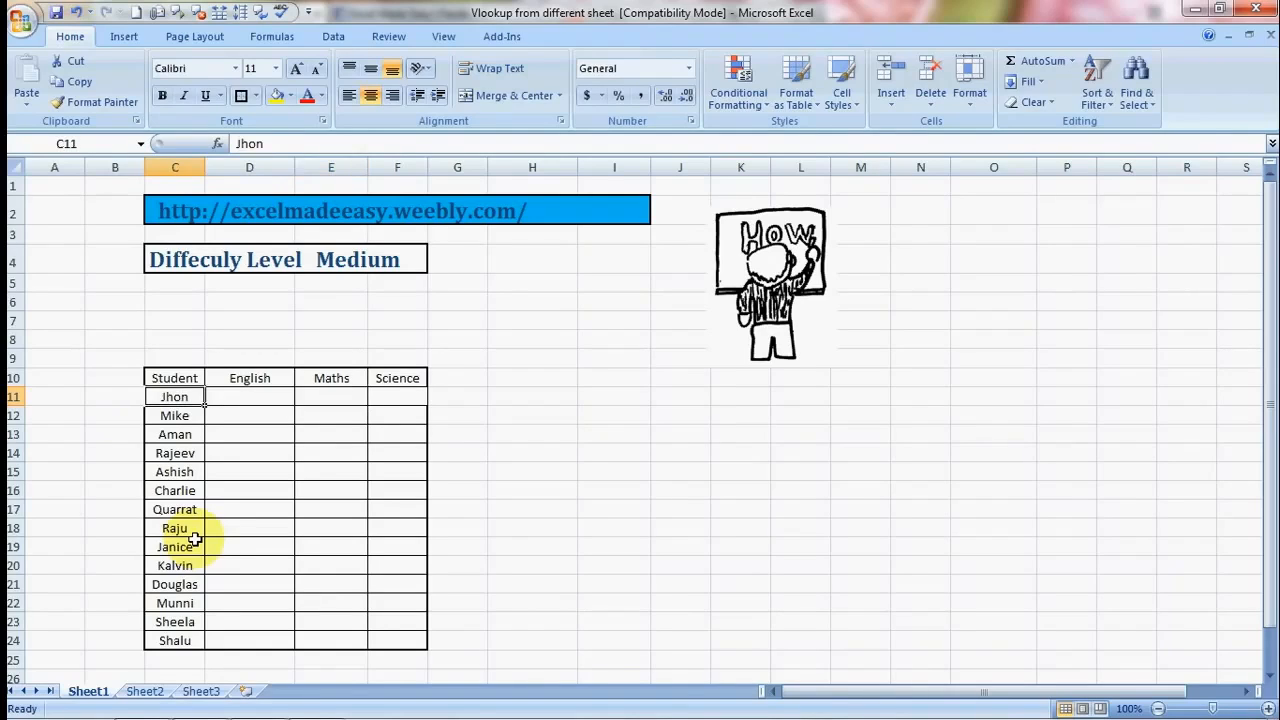
pyautogui.press('Up')
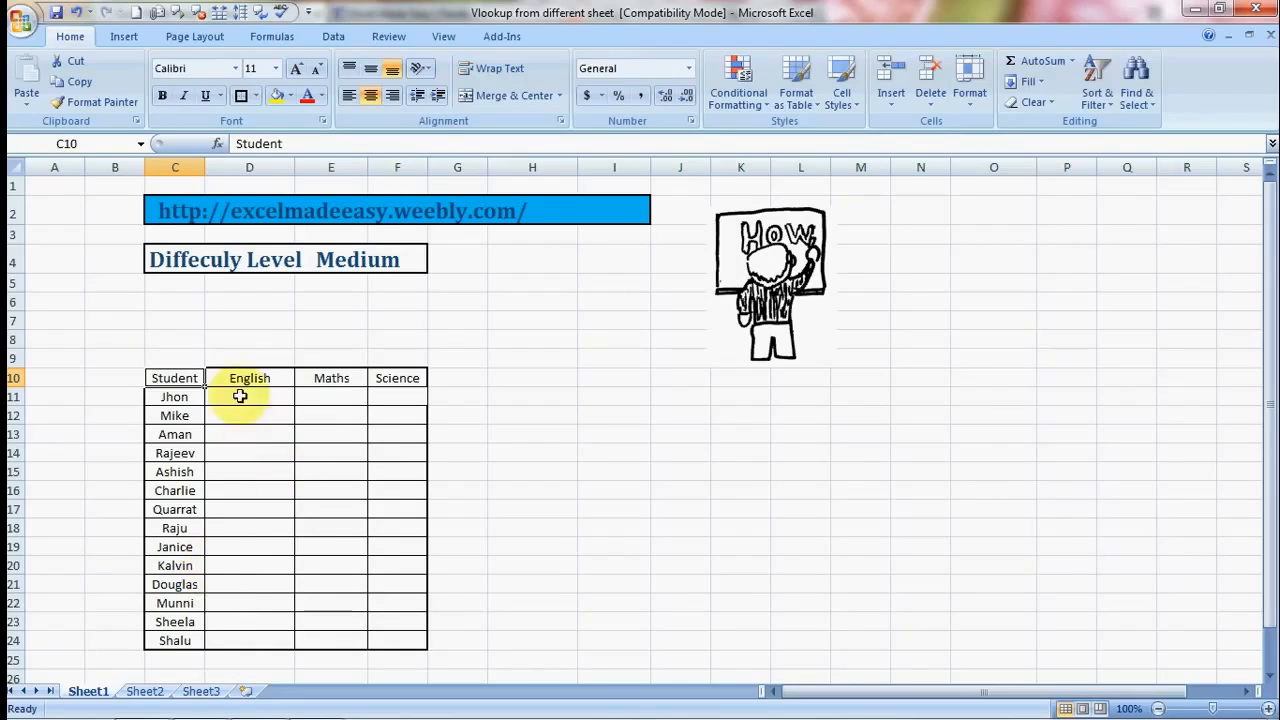
pyautogui.press('Right')
pyautogui.press('Right')
pyautogui.press('Right')
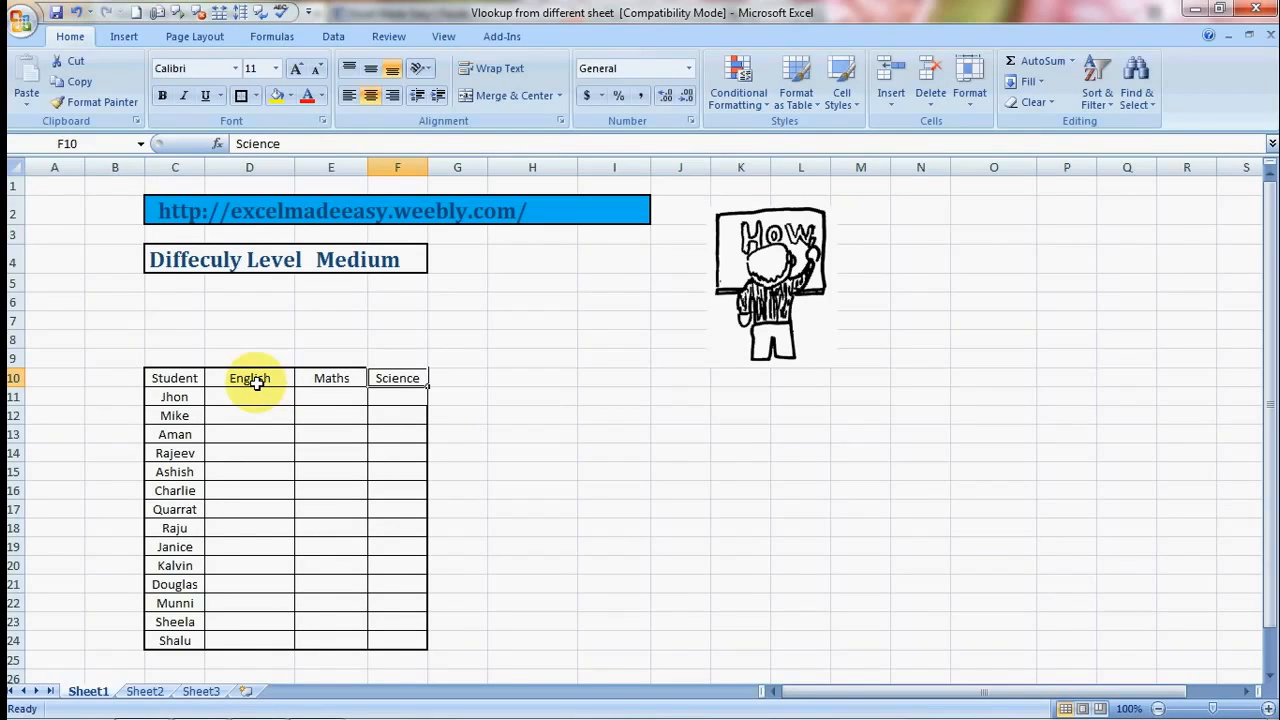
pyautogui.press('Left')
pyautogui.press('Left')
pyautogui.press('Down')
pyautogui.press('Right')
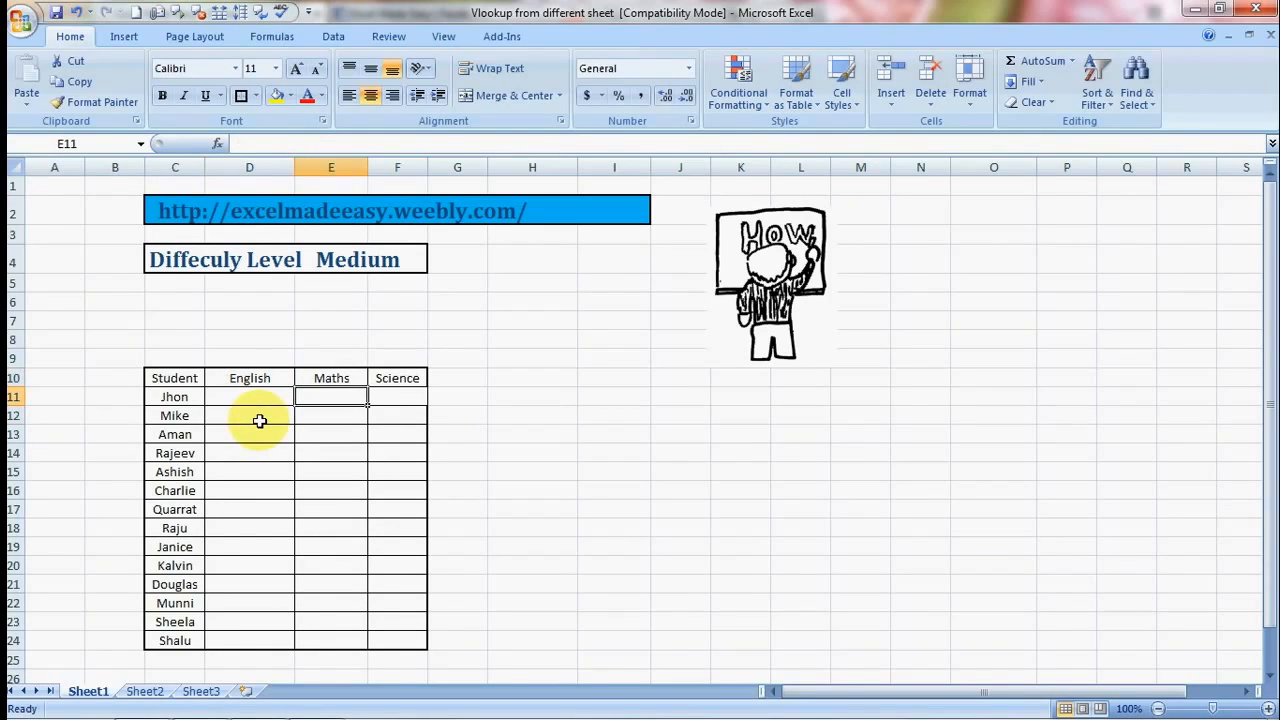
pyautogui.press('Down')
pyautogui.press('Down')
pyautogui.press('Right')
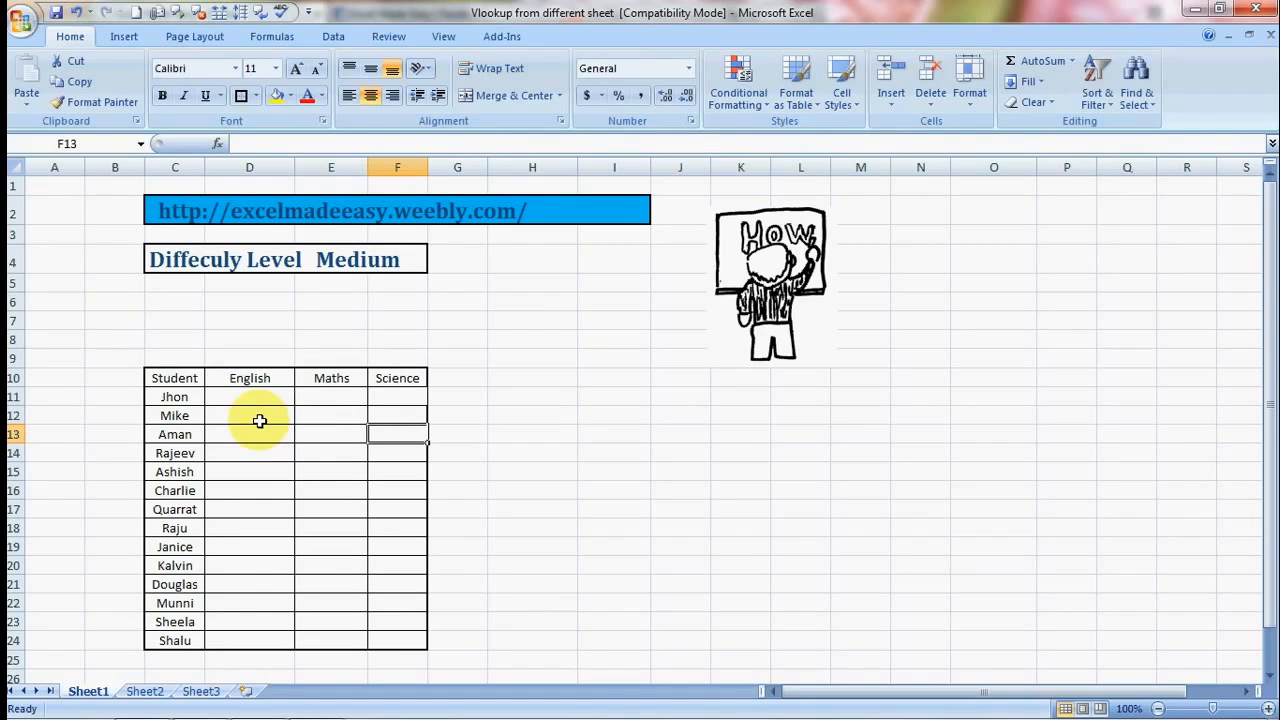
# Step: Apply All Borders to the full student marks table C10:I24 on Sheet3
pyautogui.click(200, 691)
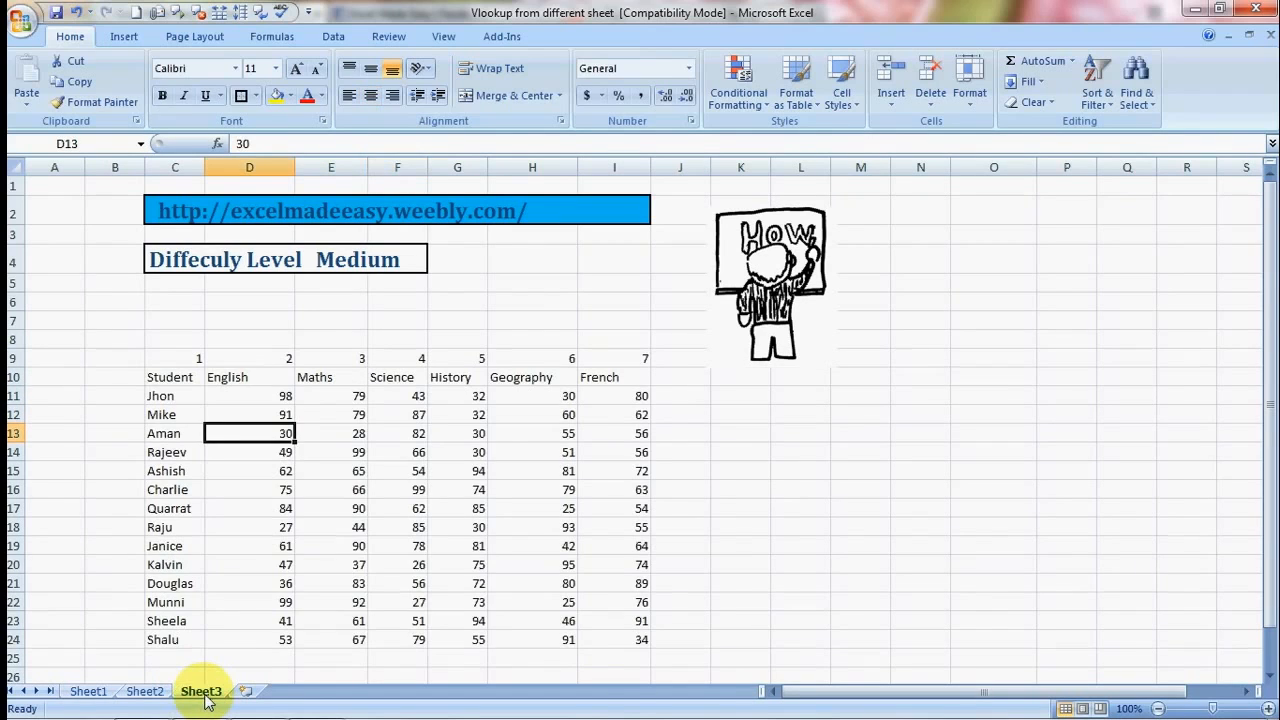
pyautogui.click(370, 545)
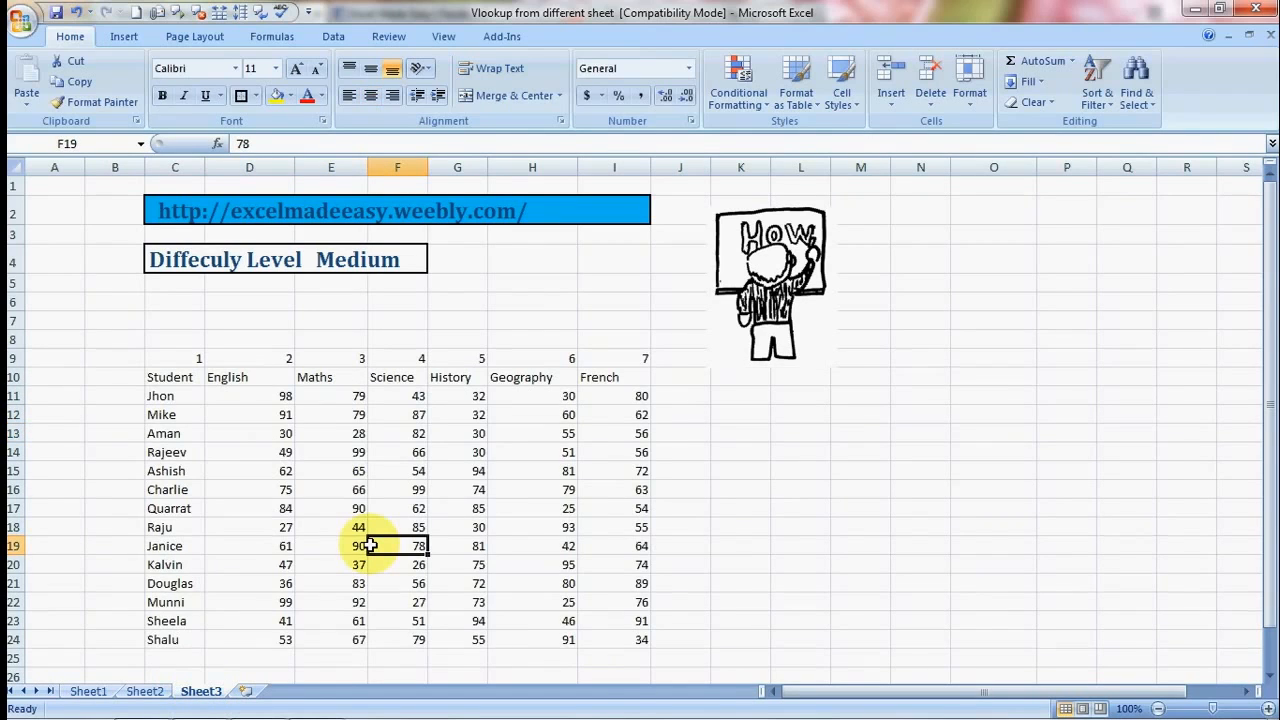
pyautogui.click(180, 388)
pyautogui.press('Up')
pyautogui.hotkey('shift', 'Right')
pyautogui.hotkey('shift', 'Right')
pyautogui.hotkey('shift', 'Right')
pyautogui.hotkey('shift', 'Right')
pyautogui.hotkey('shift', 'Right')
pyautogui.hotkey('shift', 'Right')
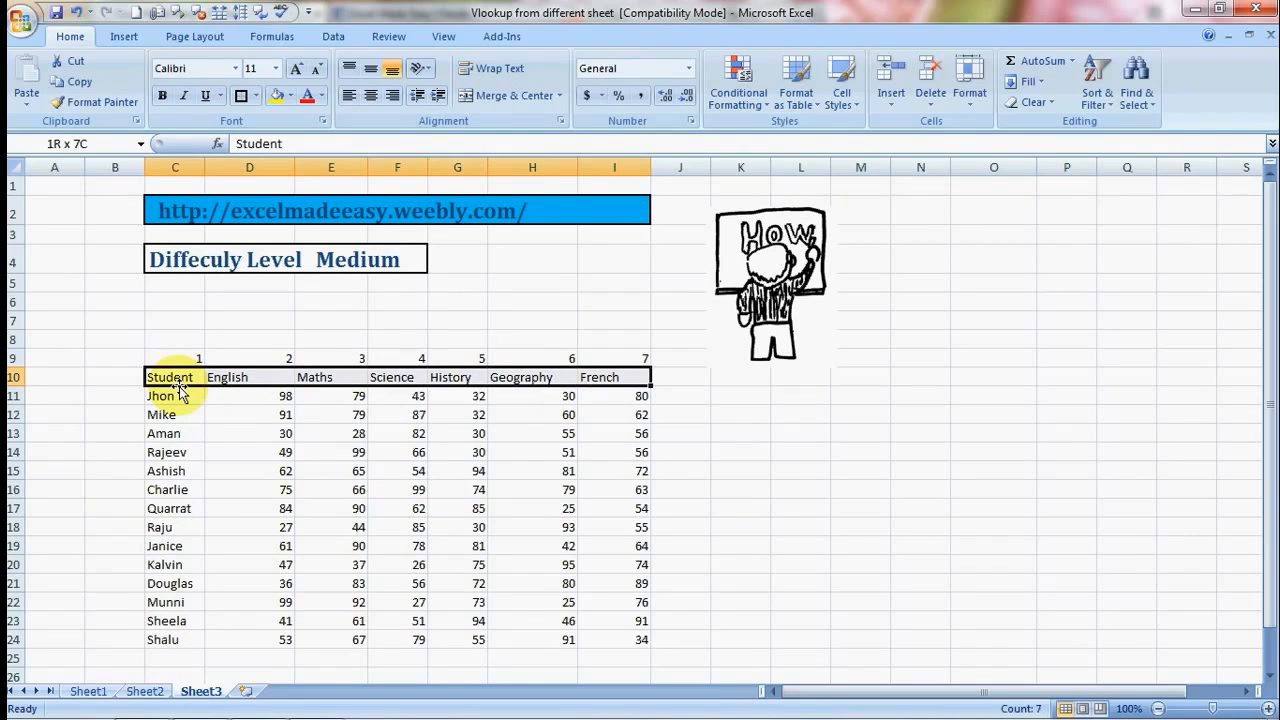
pyautogui.hotkey('shift', 'Down')
pyautogui.hotkey('shift', 'Down')
pyautogui.hotkey('shift', 'Down')
pyautogui.hotkey('shift', 'Down')
pyautogui.hotkey('shift', 'Down')
pyautogui.hotkey('shift', 'Down')
pyautogui.hotkey('shift', 'Down')
pyautogui.hotkey('shift', 'Down')
pyautogui.hotkey('shift', 'Down')
pyautogui.hotkey('shift', 'Down')
pyautogui.hotkey('shift', 'Down')
pyautogui.hotkey('shift', 'Down')
pyautogui.hotkey('shift', 'Down')
pyautogui.hotkey('shift', 'Down')
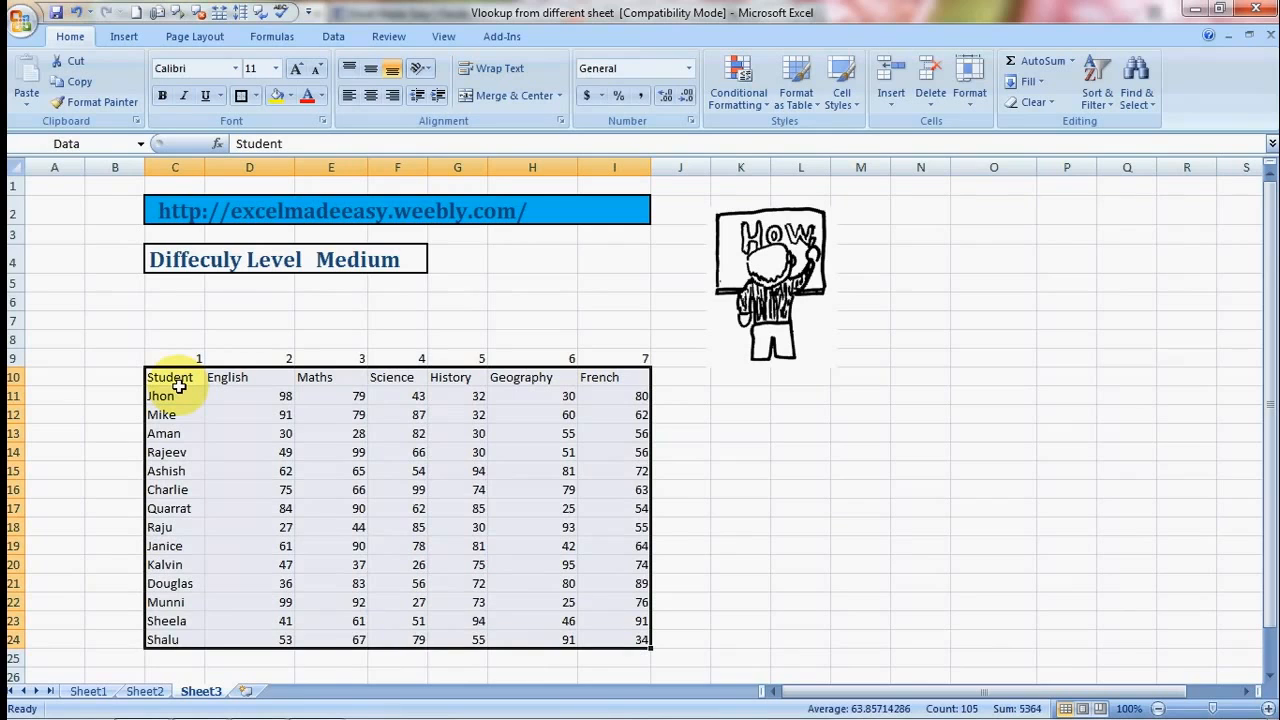
pyautogui.hotkey('alt', 'h')
pyautogui.press('b')
pyautogui.press('a')
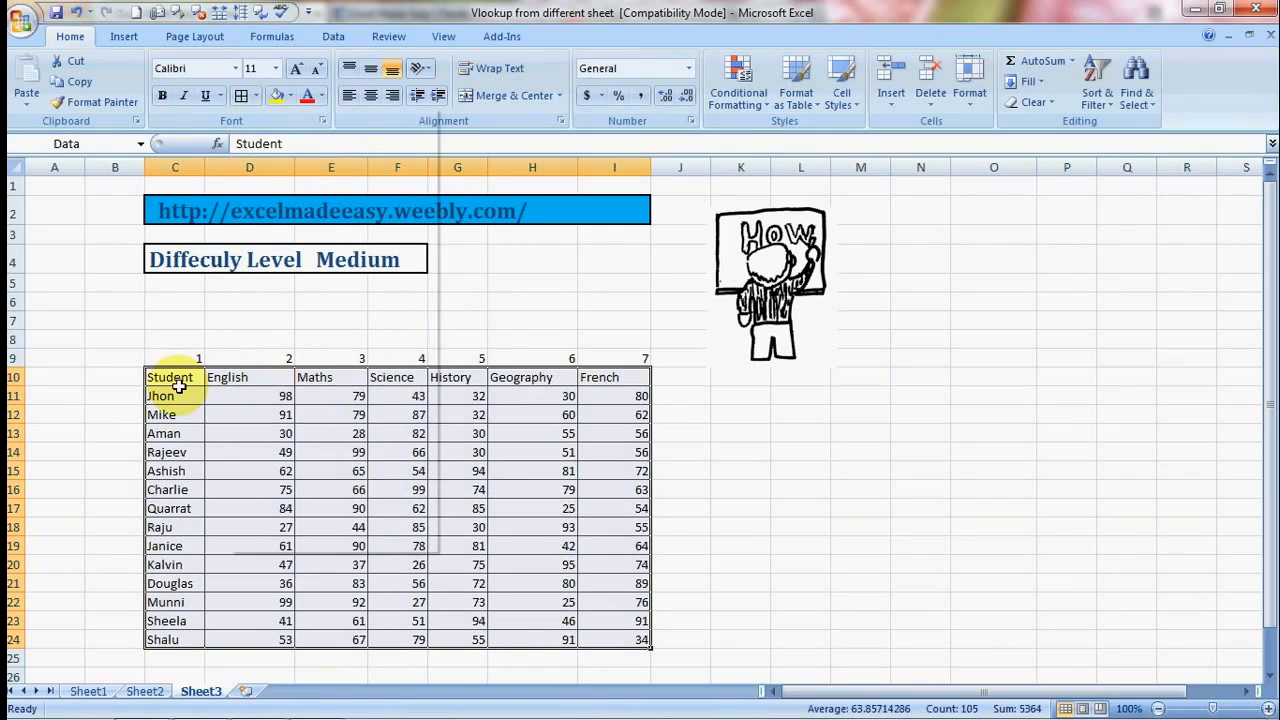
pyautogui.hotkey('alt', 'h')
pyautogui.press('b')
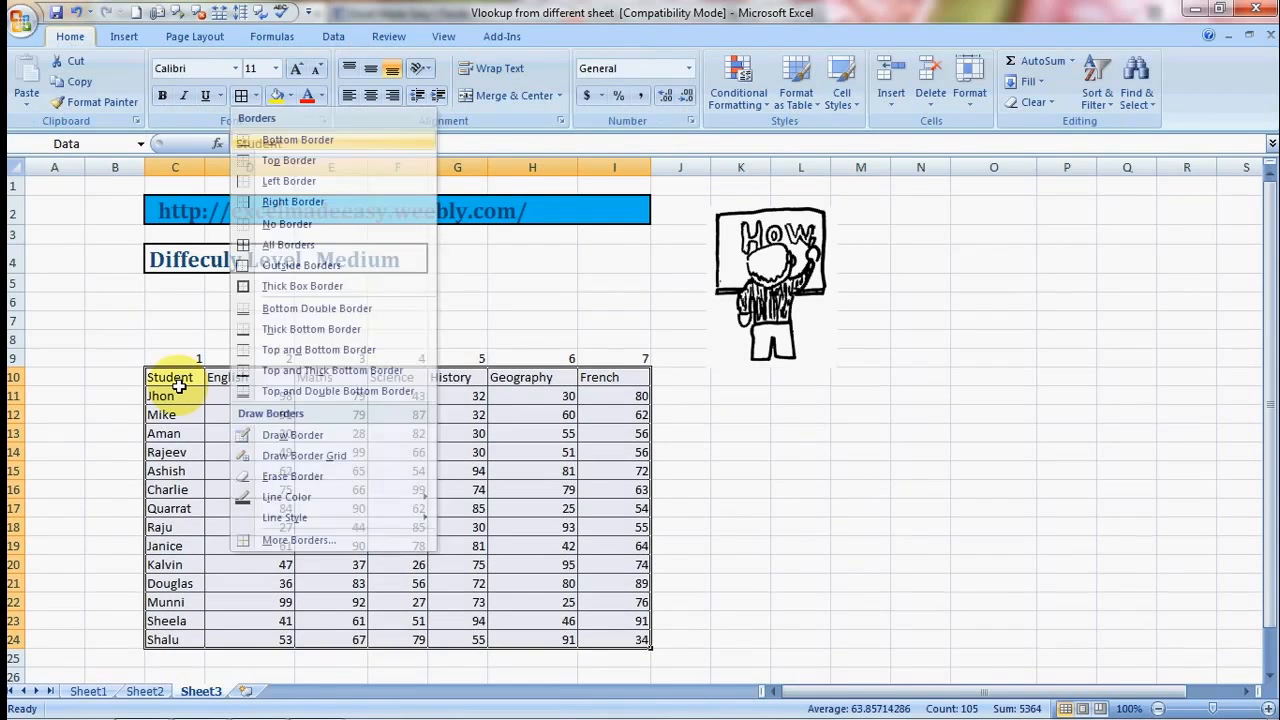
pyautogui.press('a')
pyautogui.press('Right')
pyautogui.press('Right')
pyautogui.press('Right')
pyautogui.press('Left')
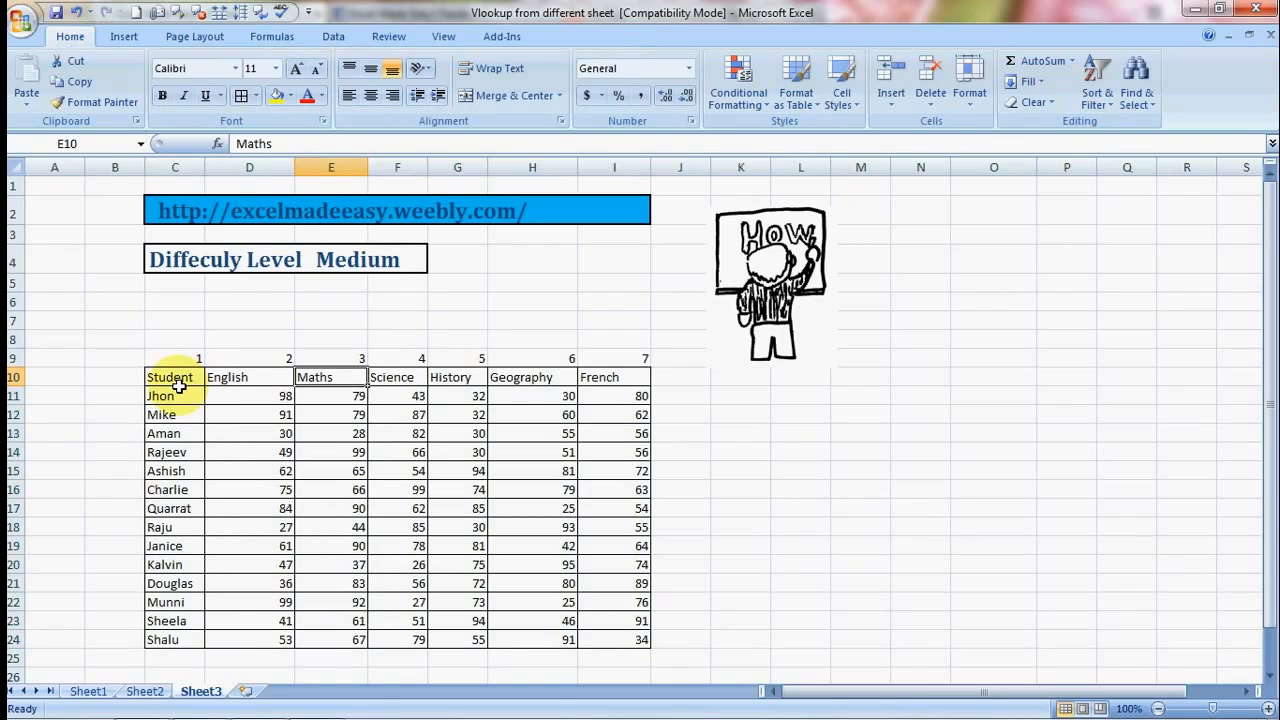
pyautogui.click(345, 432)
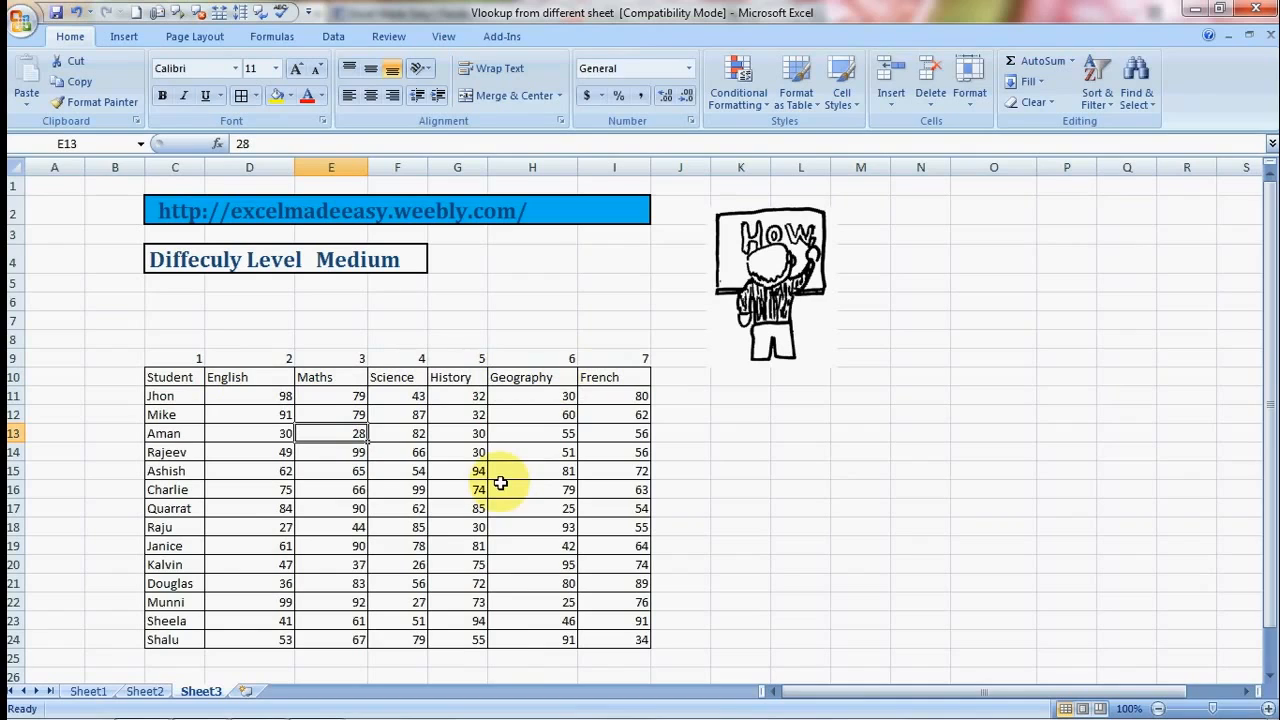
# Step: Begin a VLOOKUP formula in D11 of Sheet1, under English, with the student names C11:C24 as the lookup value
pyautogui.click(88, 691)
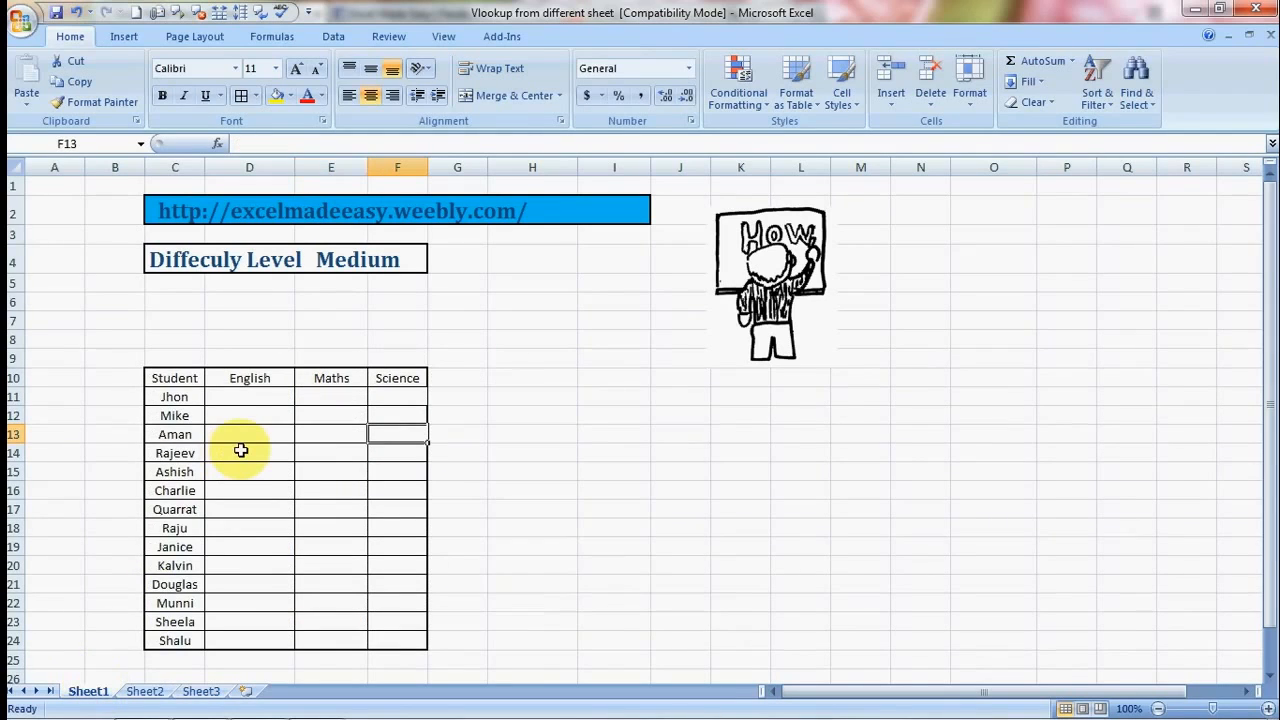
pyautogui.click(391, 411)
pyautogui.press('Up')
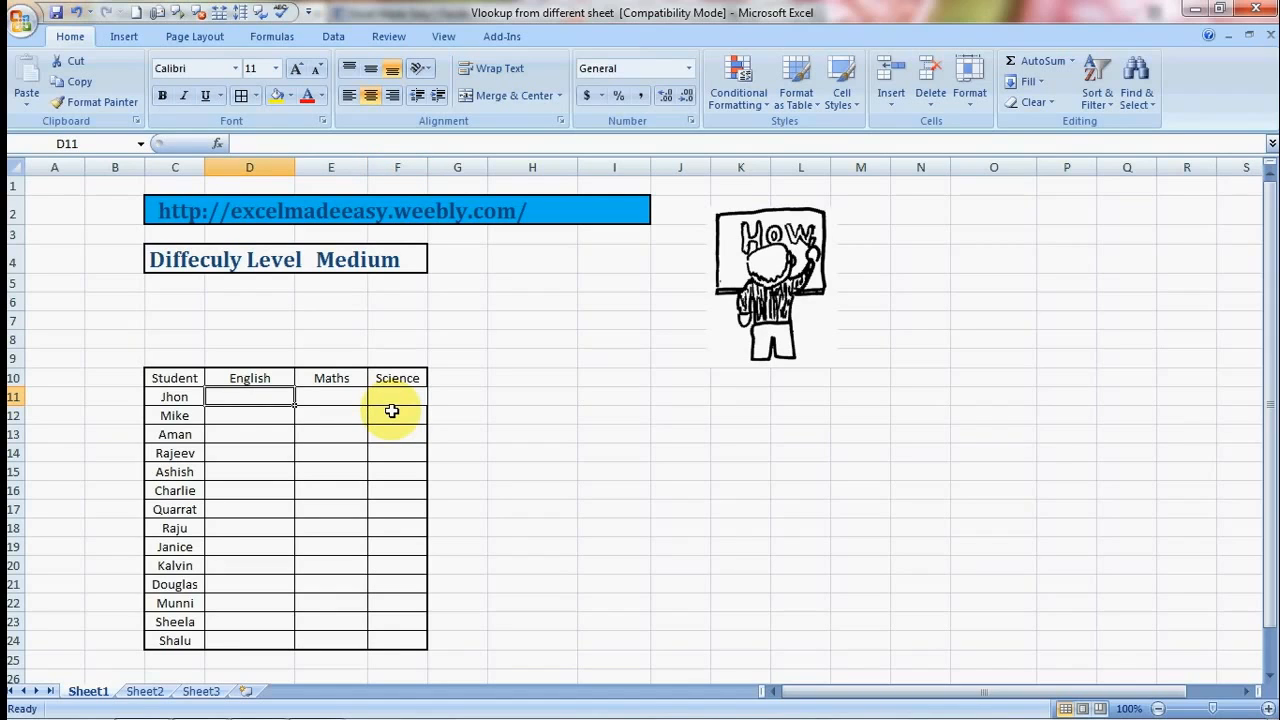
pyautogui.write('=vloo')
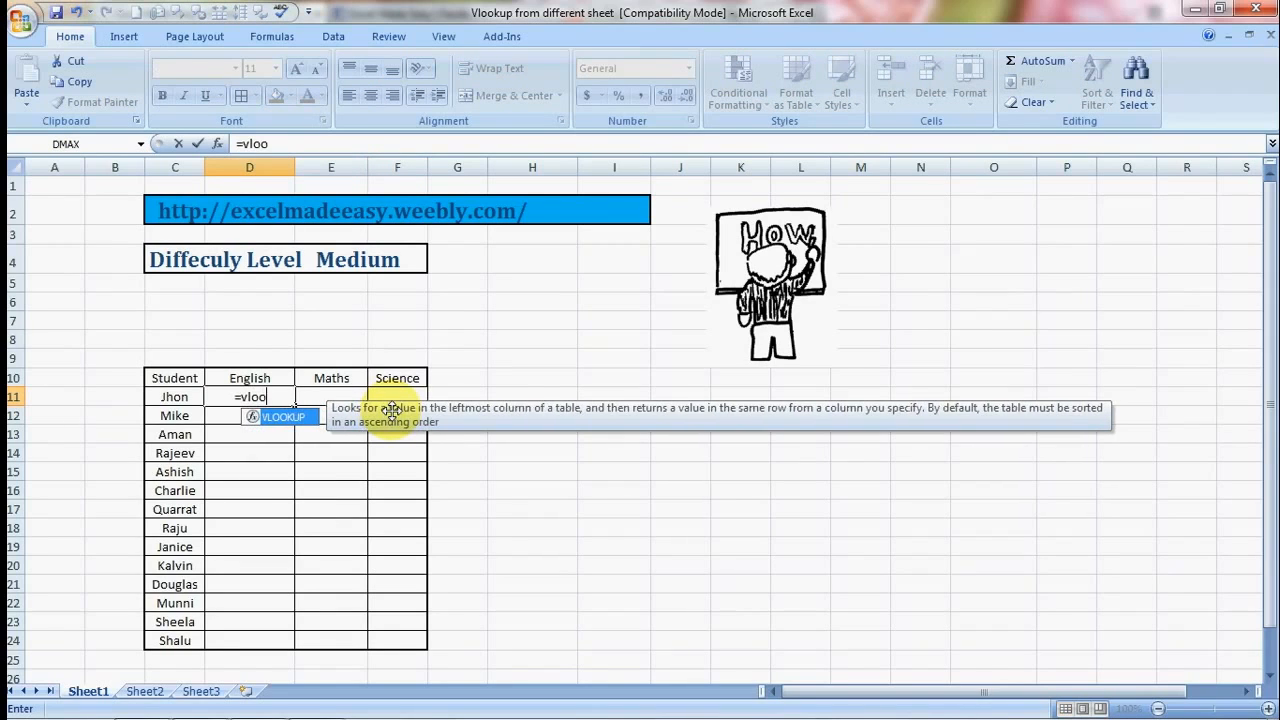
pyautogui.write('kuo')
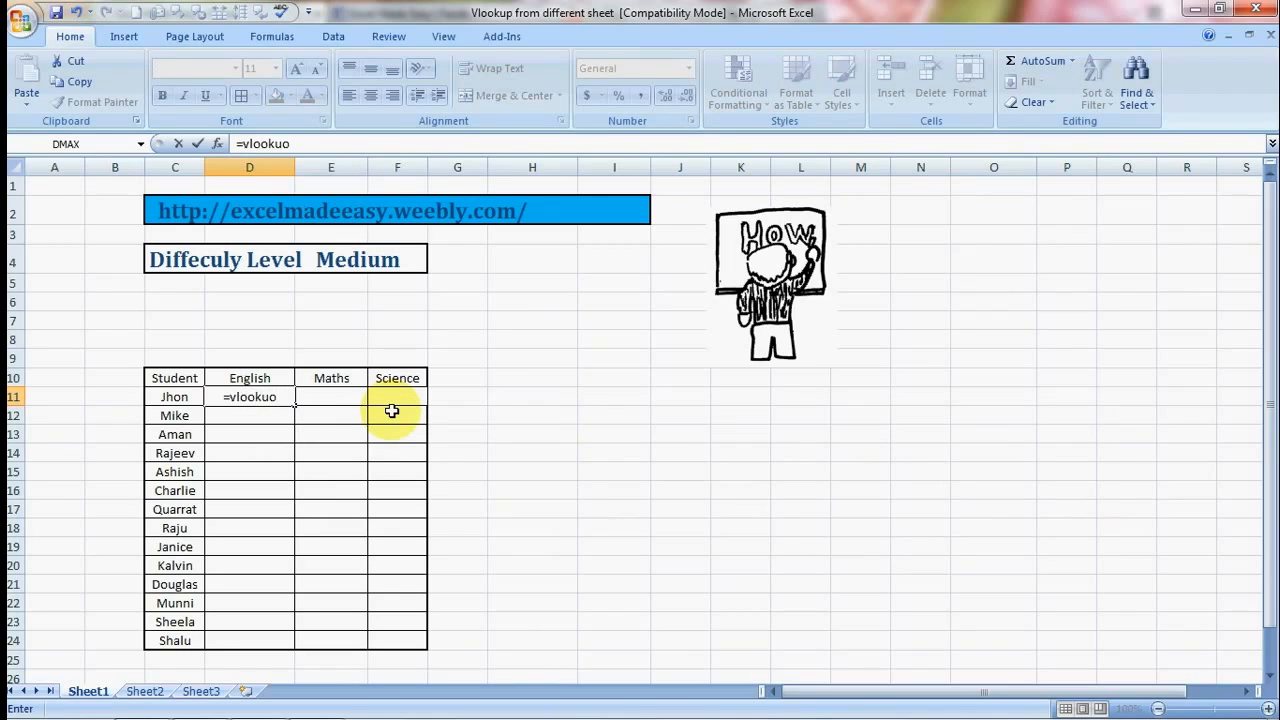
pyautogui.press('BackSpace')
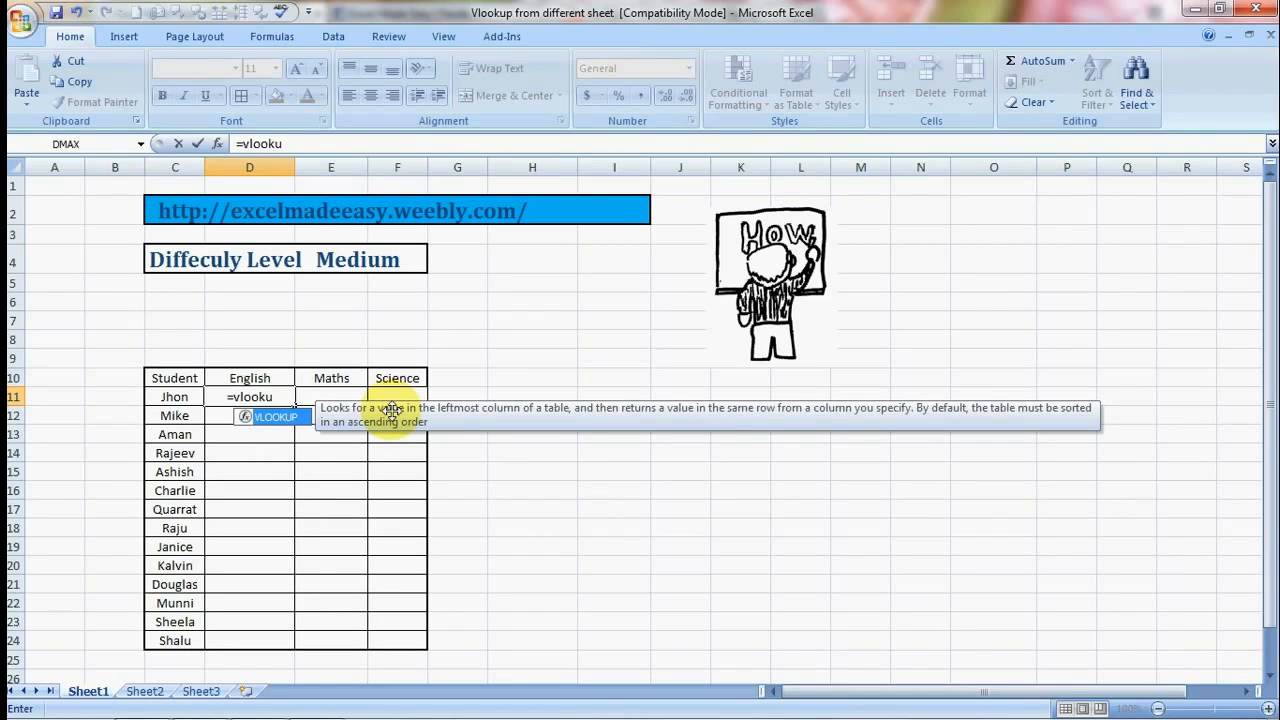
pyautogui.write('p(')
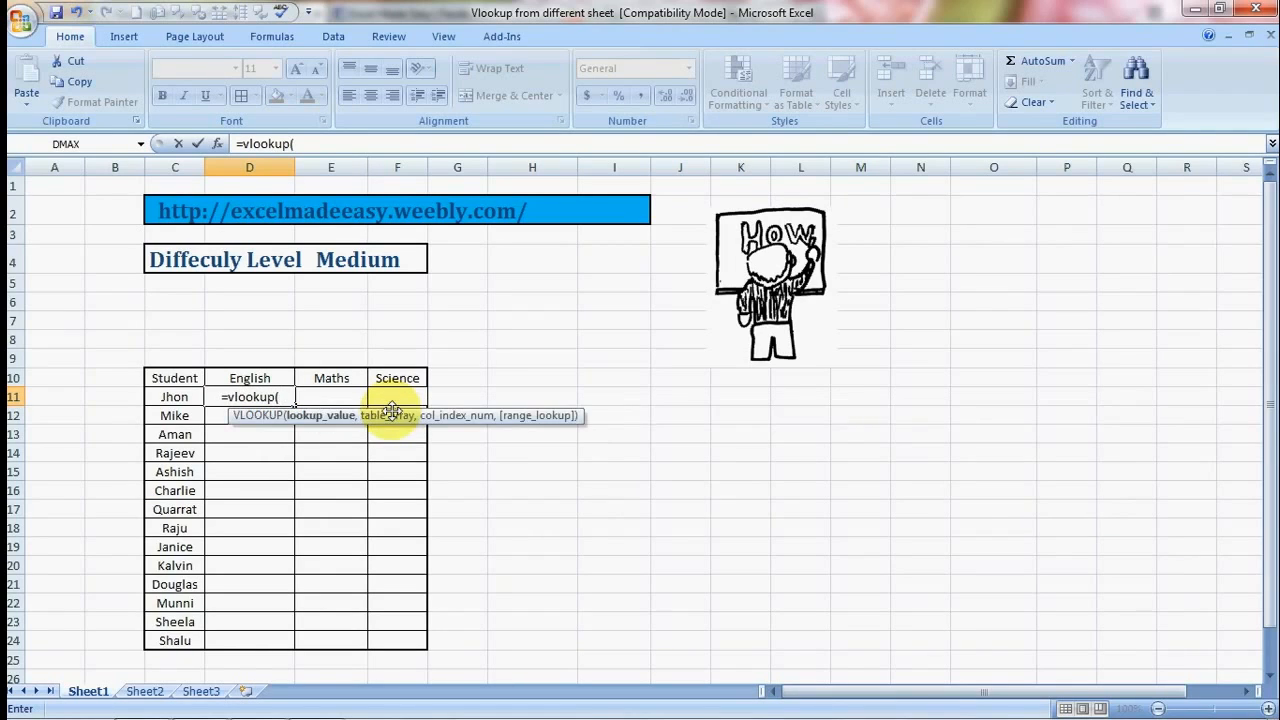
pyautogui.press('Left')
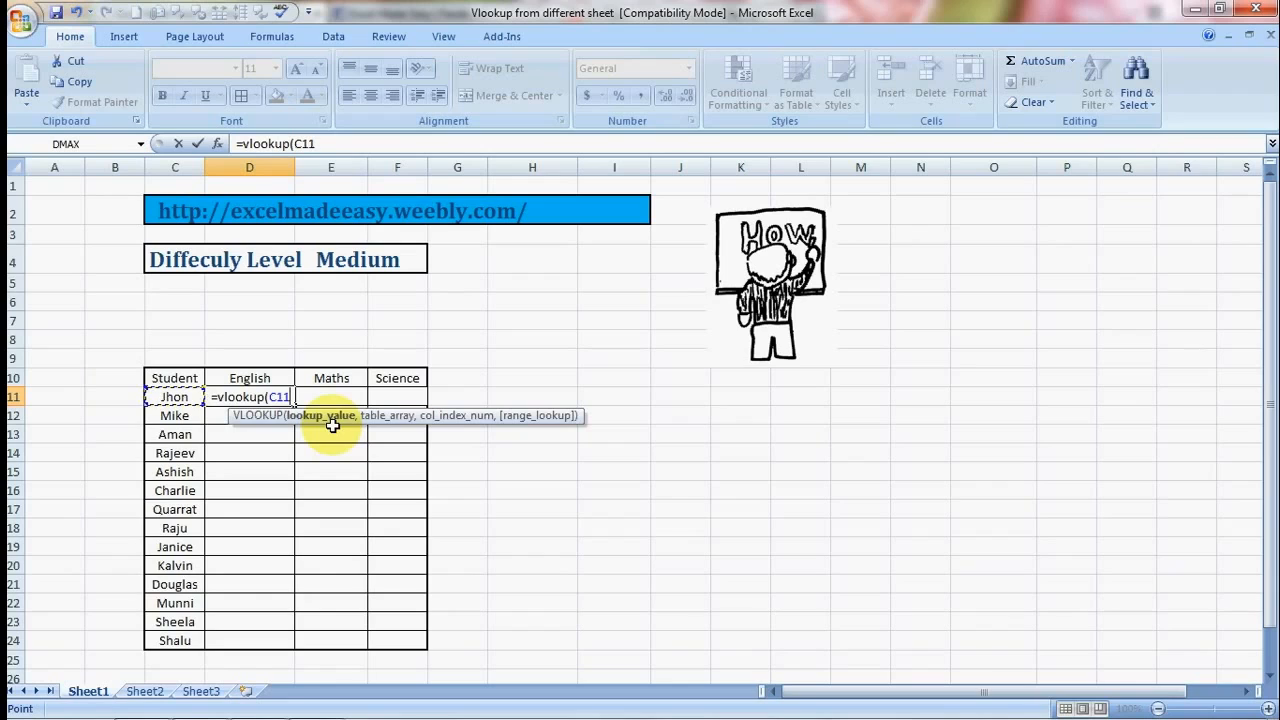
pyautogui.hotkey('shift', 'Down')
pyautogui.hotkey('shift', 'Down')
pyautogui.hotkey('shift', 'Down')
pyautogui.hotkey('shift', 'Down')
pyautogui.hotkey('shift', 'Down')
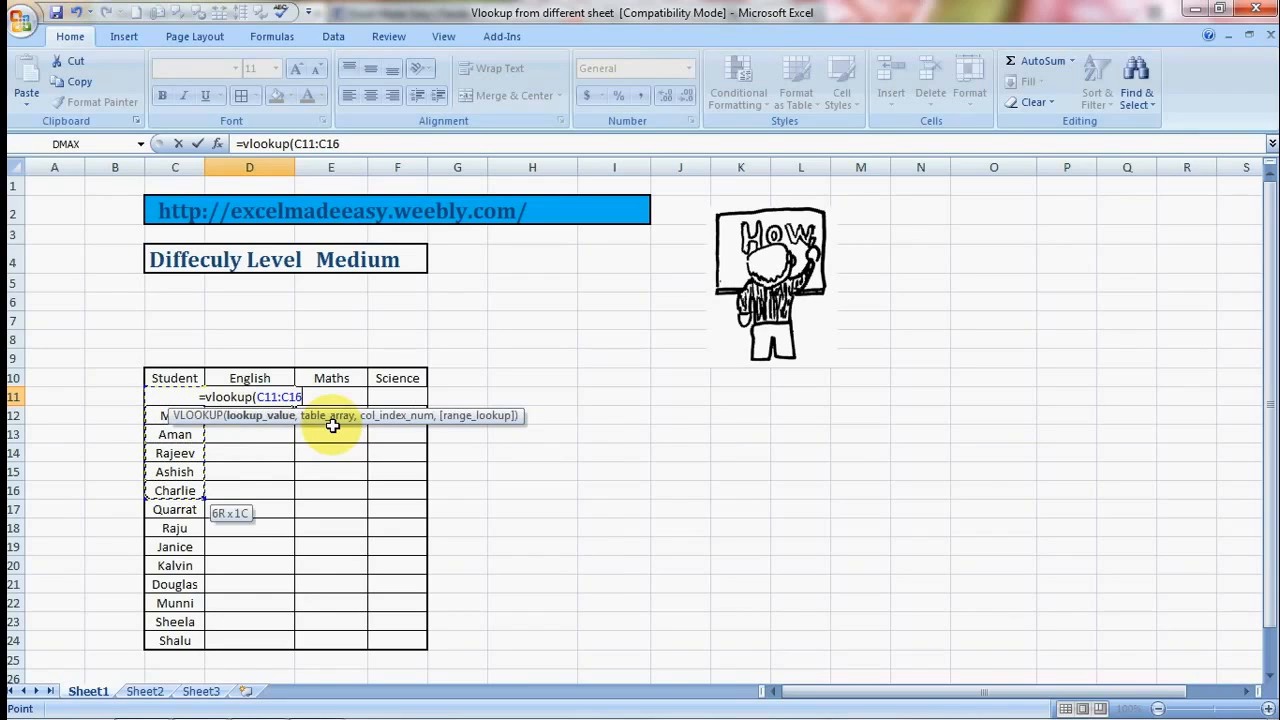
pyautogui.hotkey('shift', 'Down')
pyautogui.hotkey('shift', 'Down')
pyautogui.hotkey('shift', 'Down')
pyautogui.hotkey('shift', 'Down')
pyautogui.hotkey('shift', 'Down')
pyautogui.hotkey('shift', 'Down')
pyautogui.hotkey('shift', 'Down')
pyautogui.hotkey('shift', 'Down')
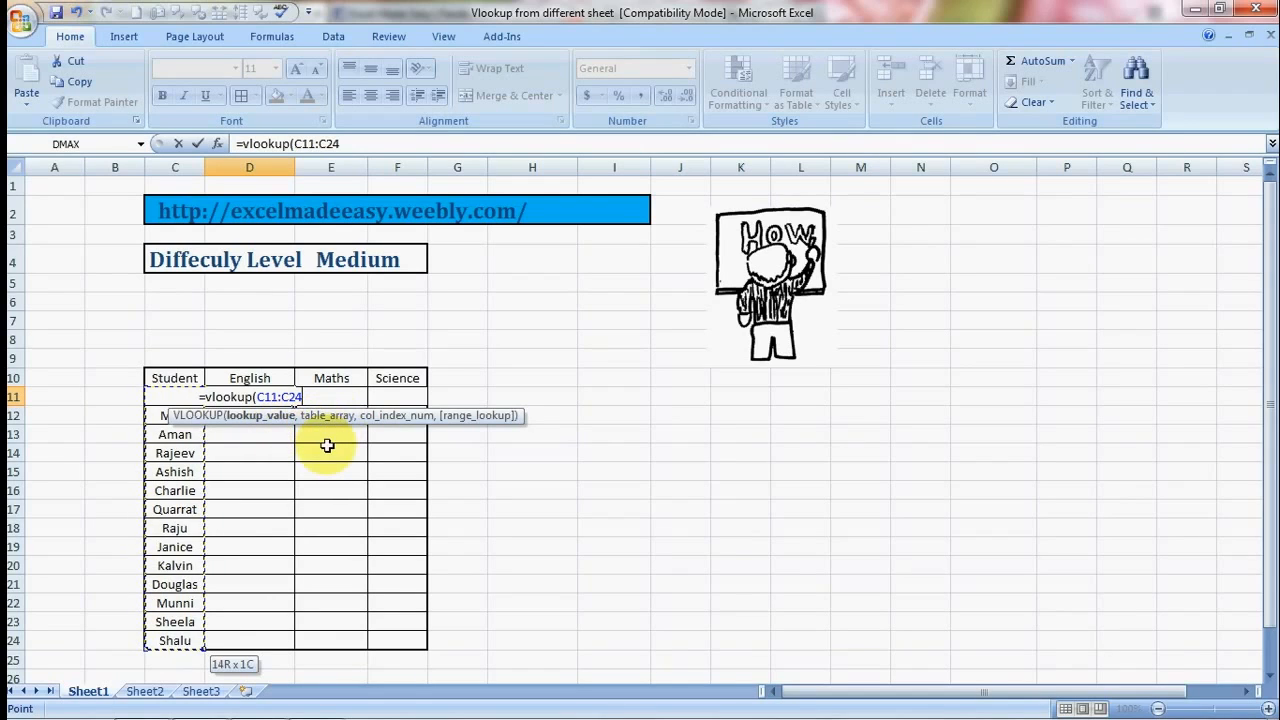
pyautogui.write(',')
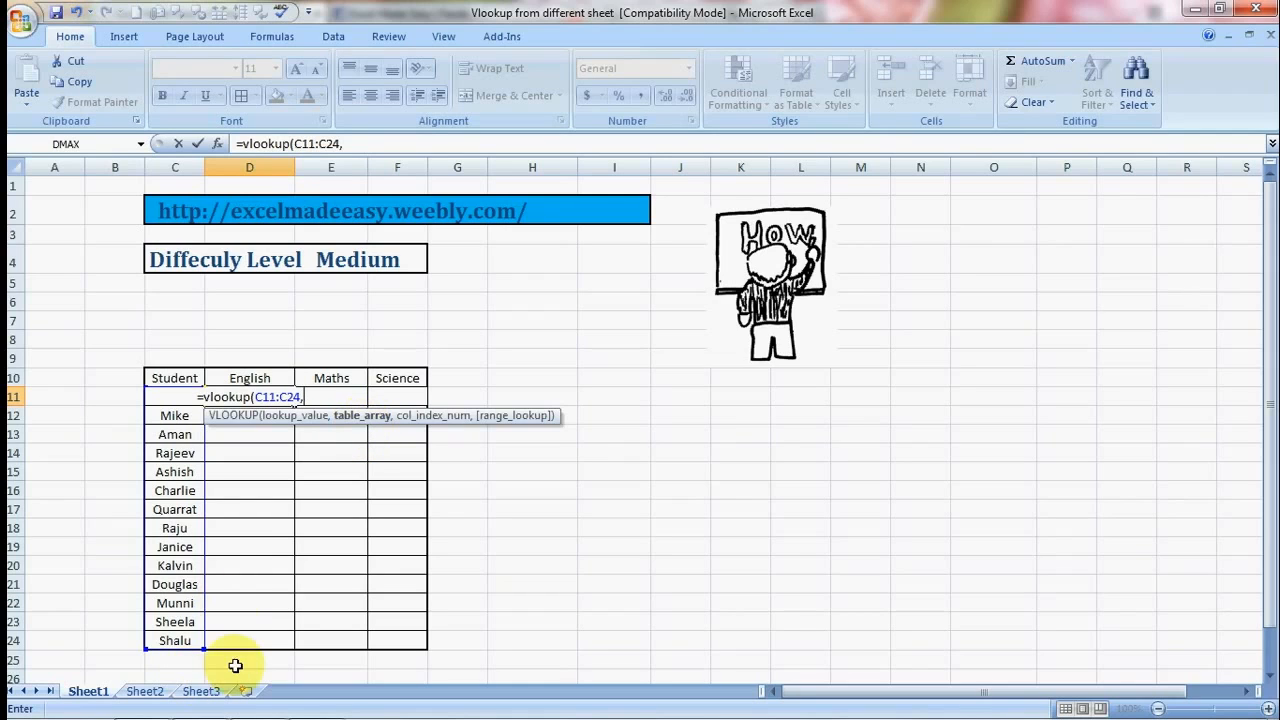
# Step: Set the VLOOKUP table array to the marks table C10:I24 on Sheet3, the named range Data
pyautogui.click(205, 694)
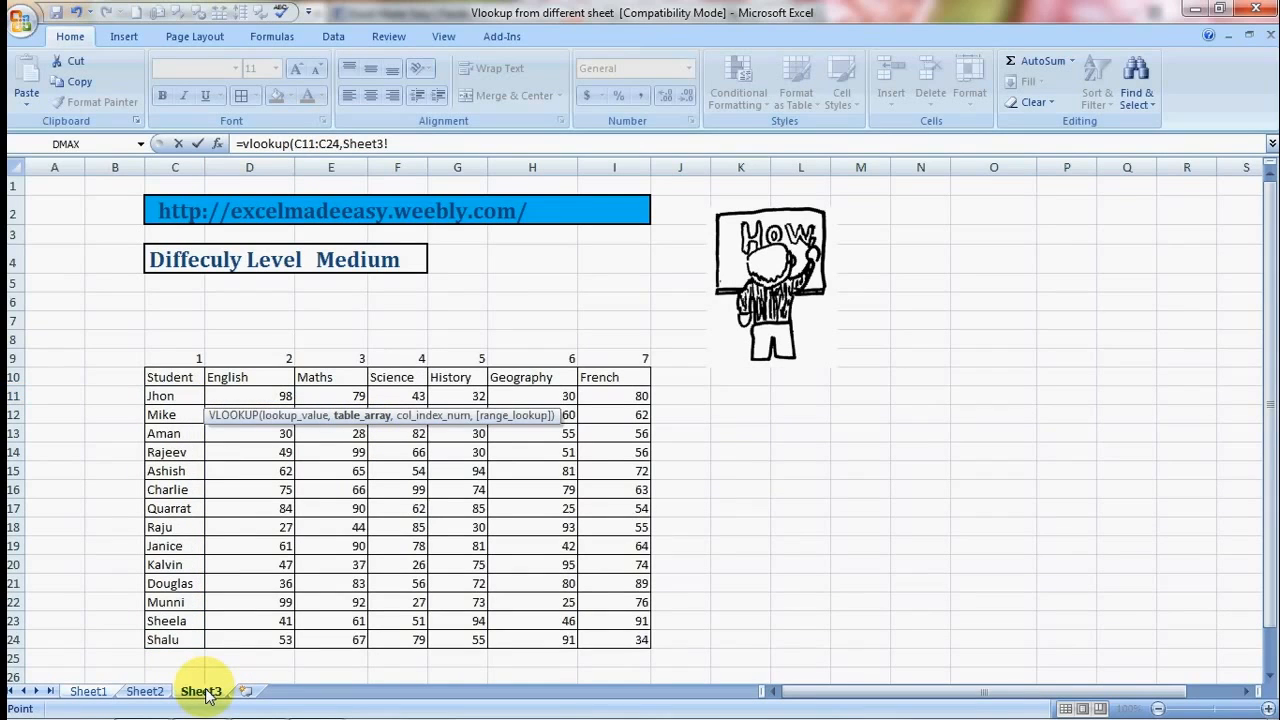
pyautogui.click(158, 376)
pyautogui.moveTo(158, 376); pyautogui.dragTo(645, 640)
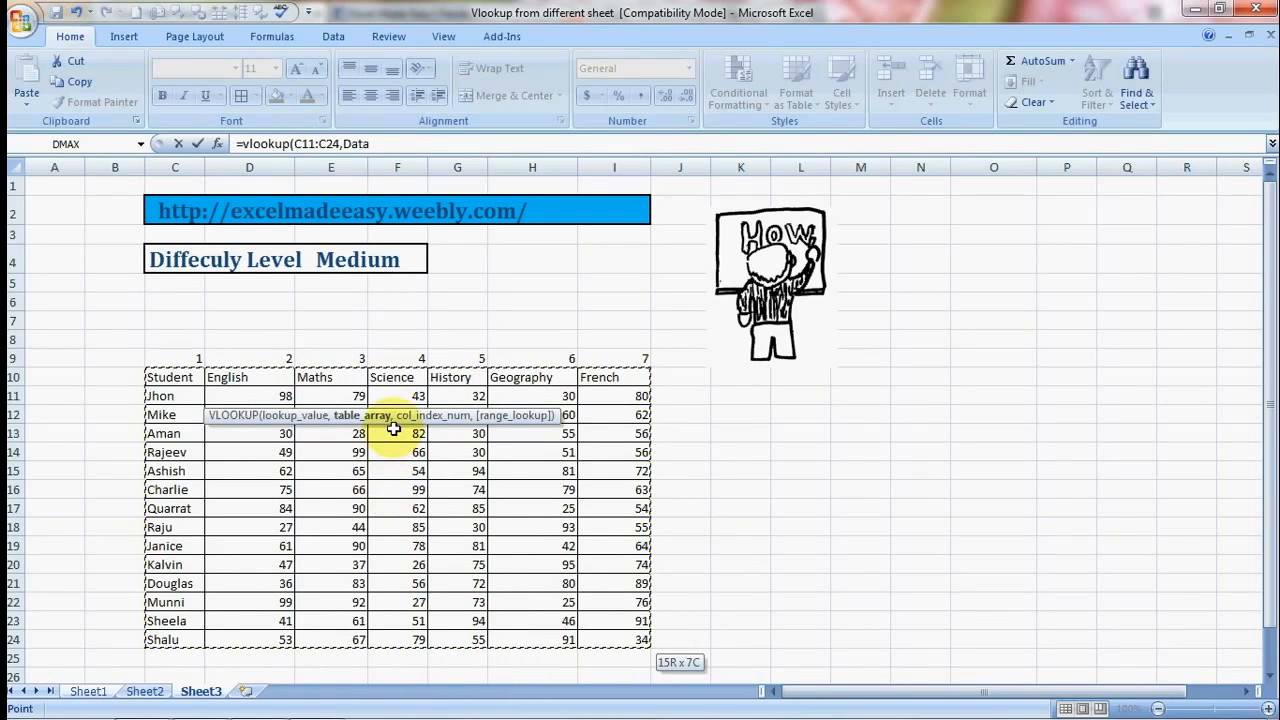
pyautogui.write(',')
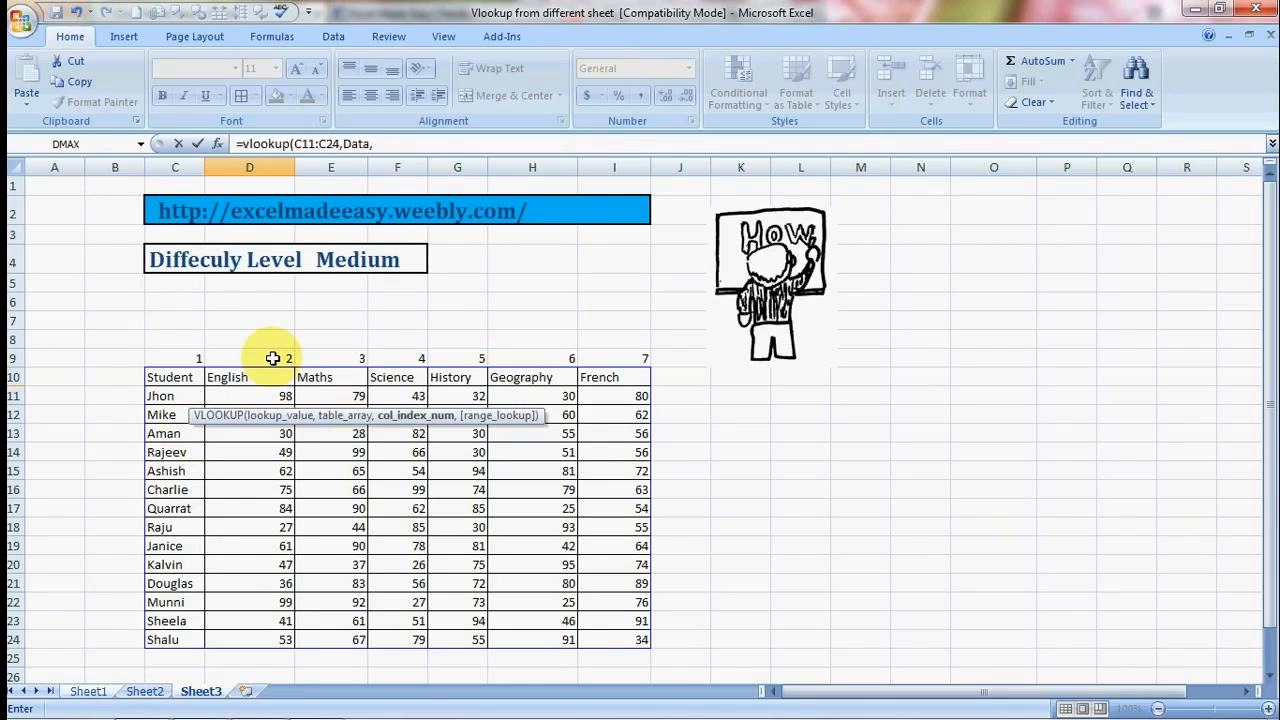
# Step: Complete the English VLOOKUP in D11 with column index 2 and range lookup 0, and check the result against Sheet3
pyautogui.write('2')
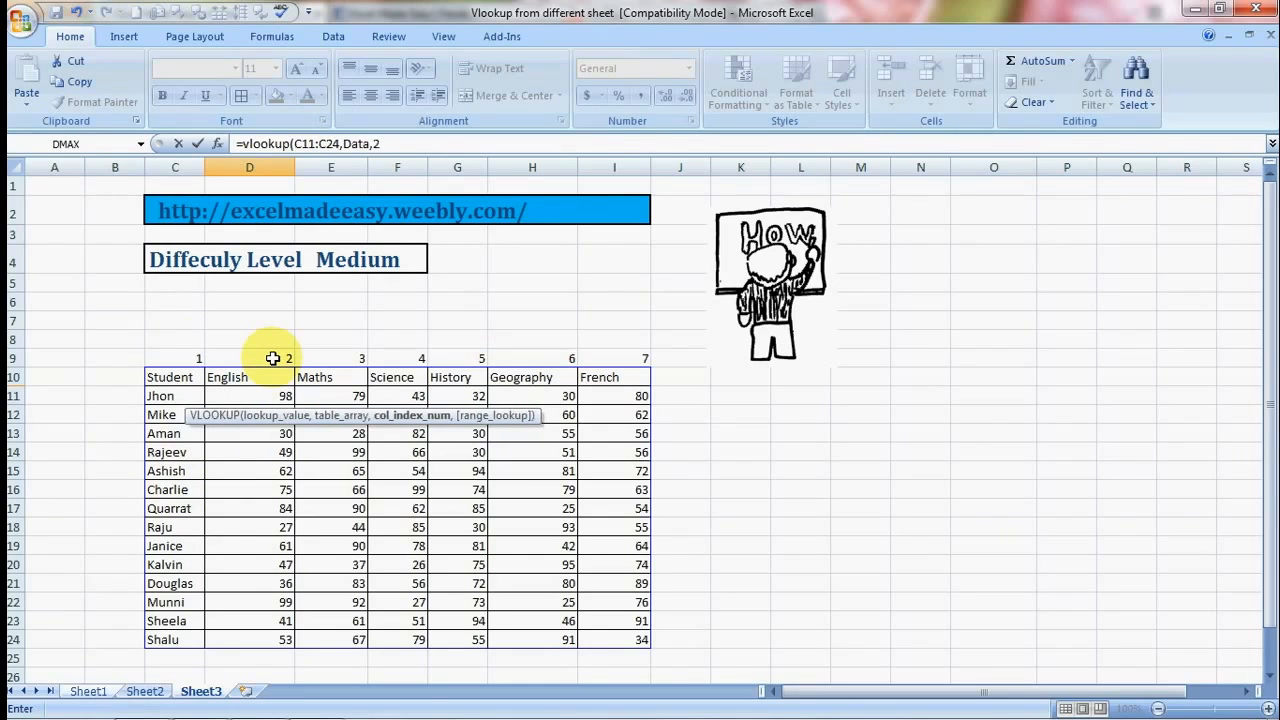
pyautogui.write(',')
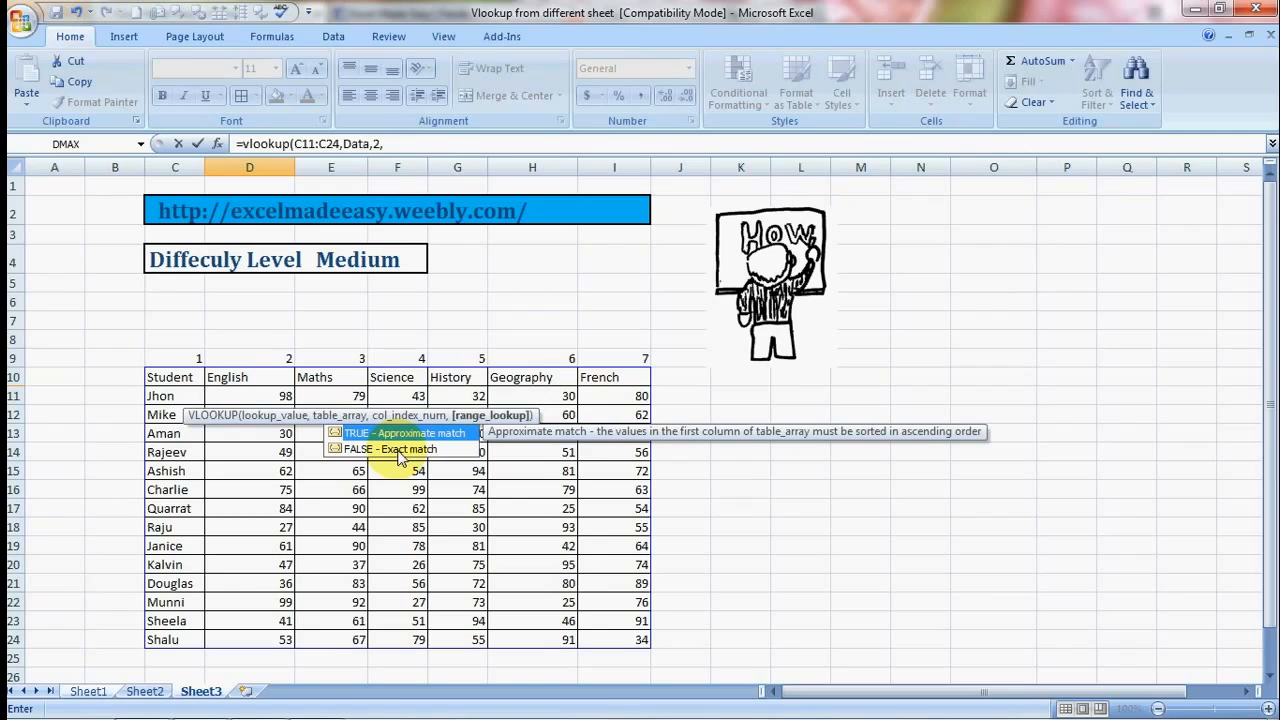
pyautogui.write('0')
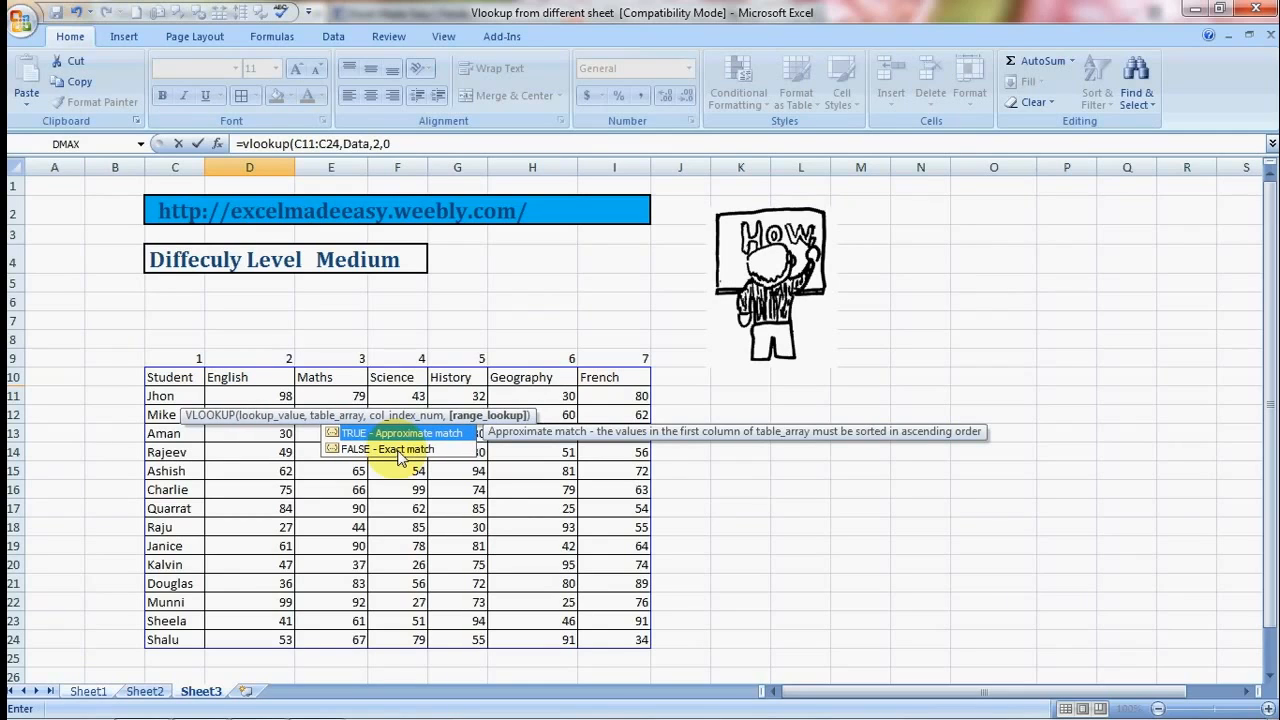
pyautogui.write(')')
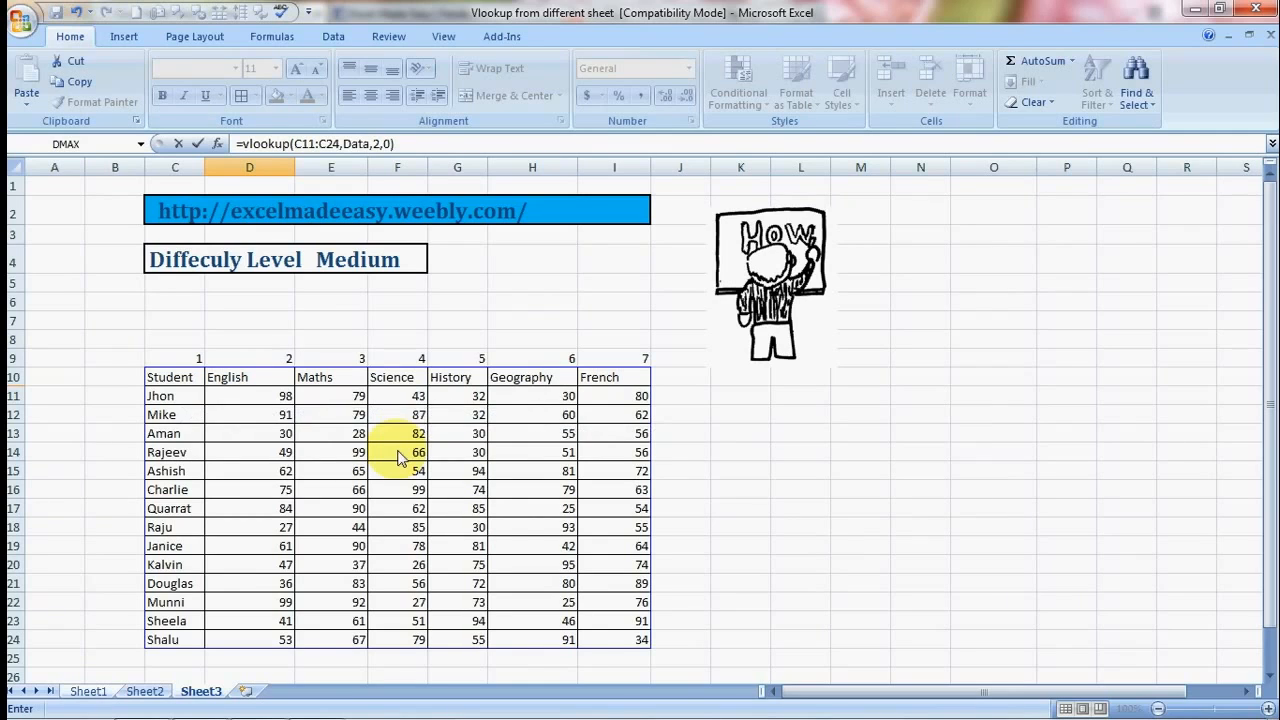
pyautogui.press('Return')
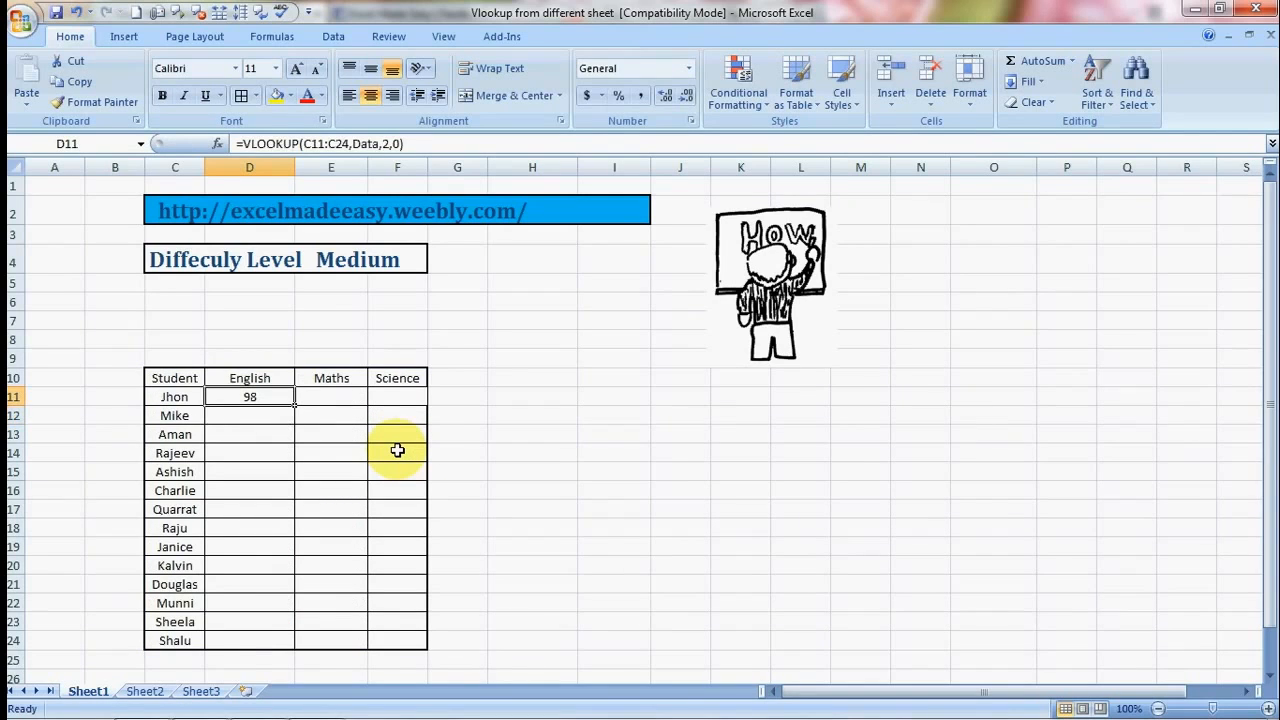
pyautogui.click(201, 693)
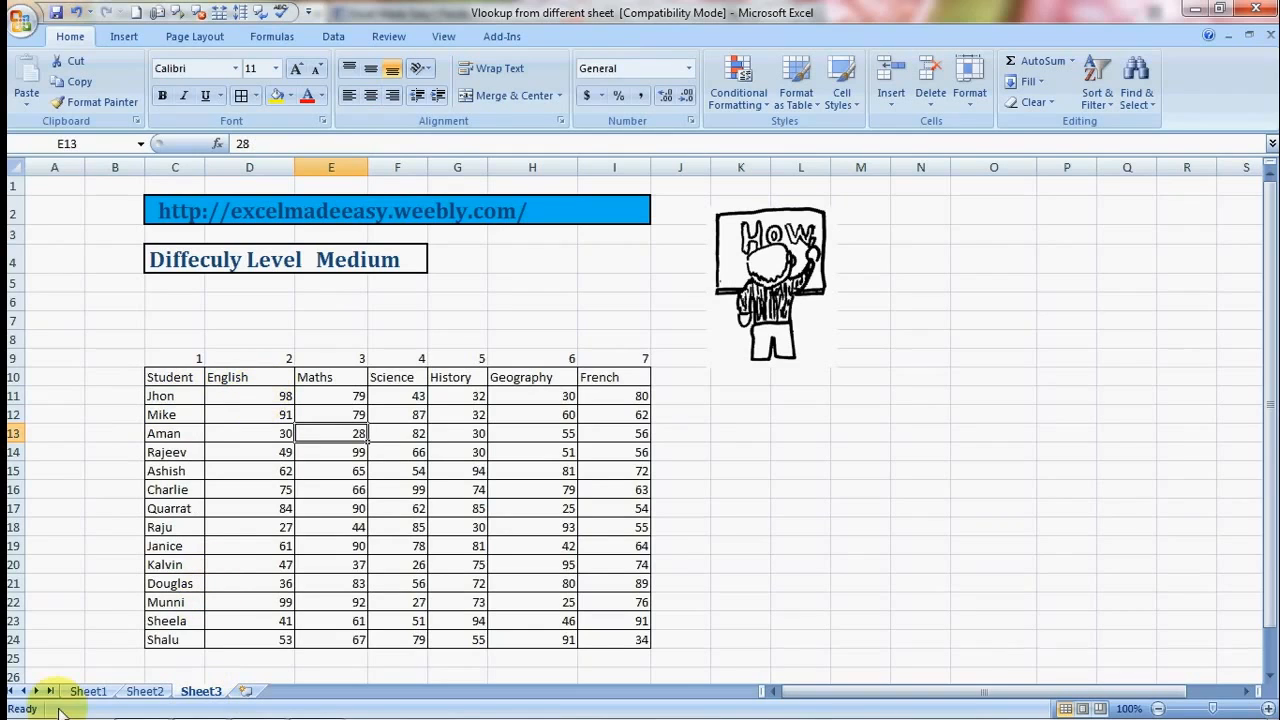
pyautogui.click(88, 691)
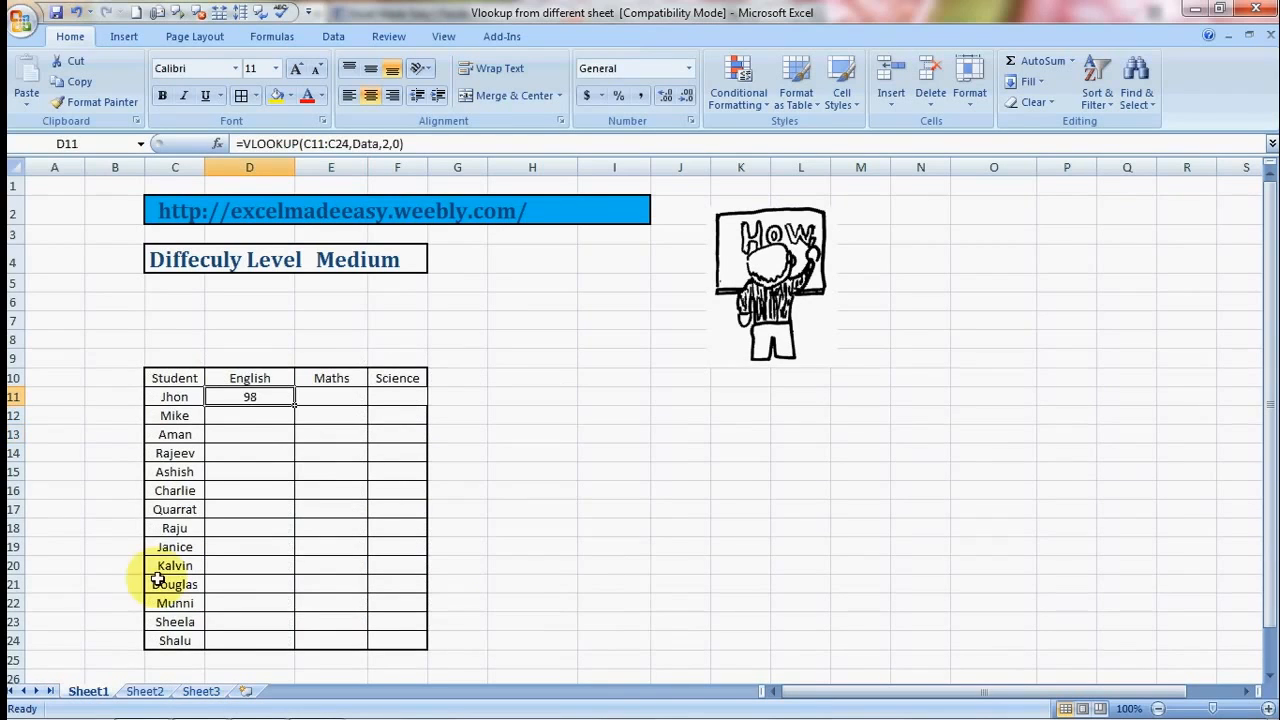
# Step: Search the function library for vlookup and insert the VLOOKUP function in E11 of Sheet1, under Maths
pyautogui.click(333, 397)
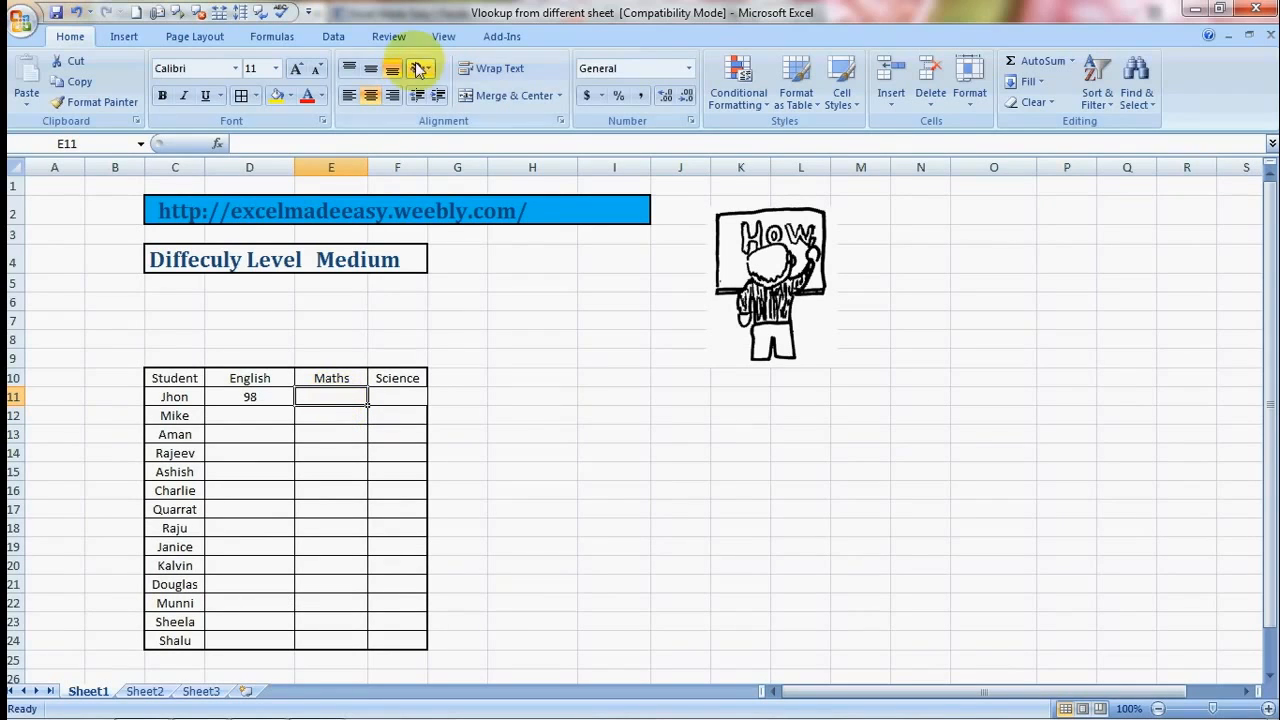
pyautogui.click(272, 37)
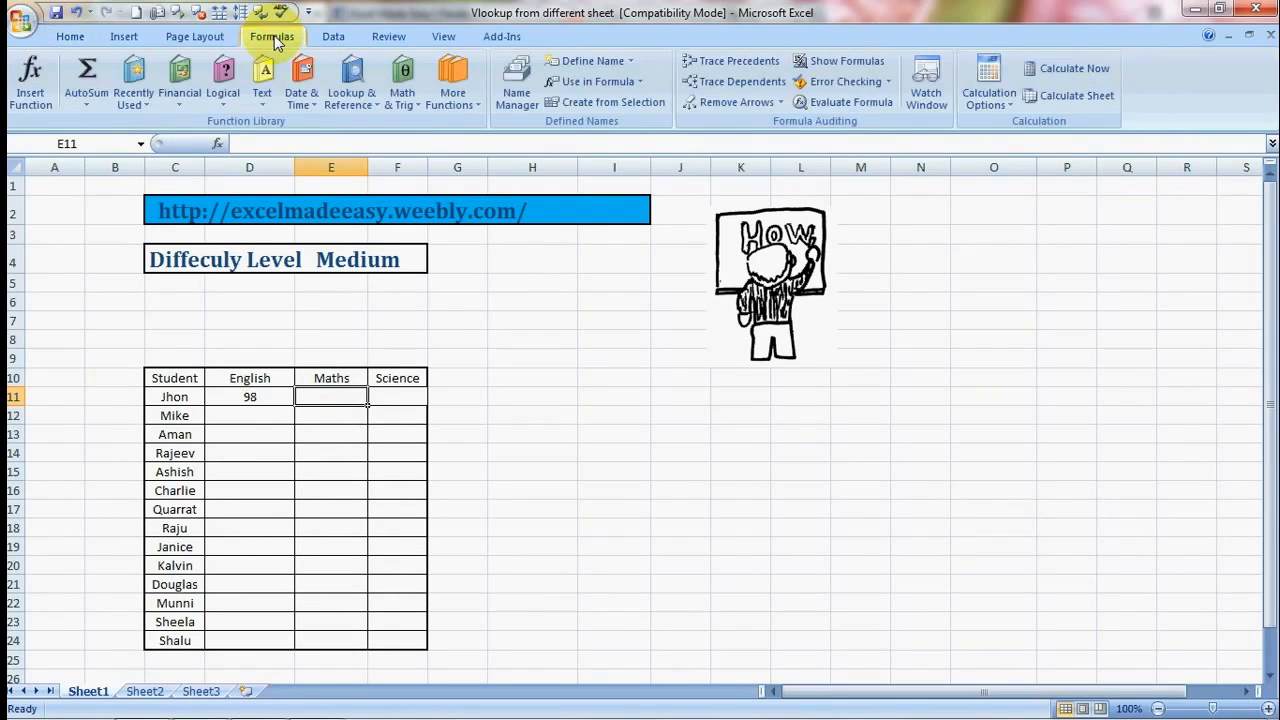
pyautogui.click(30, 92)
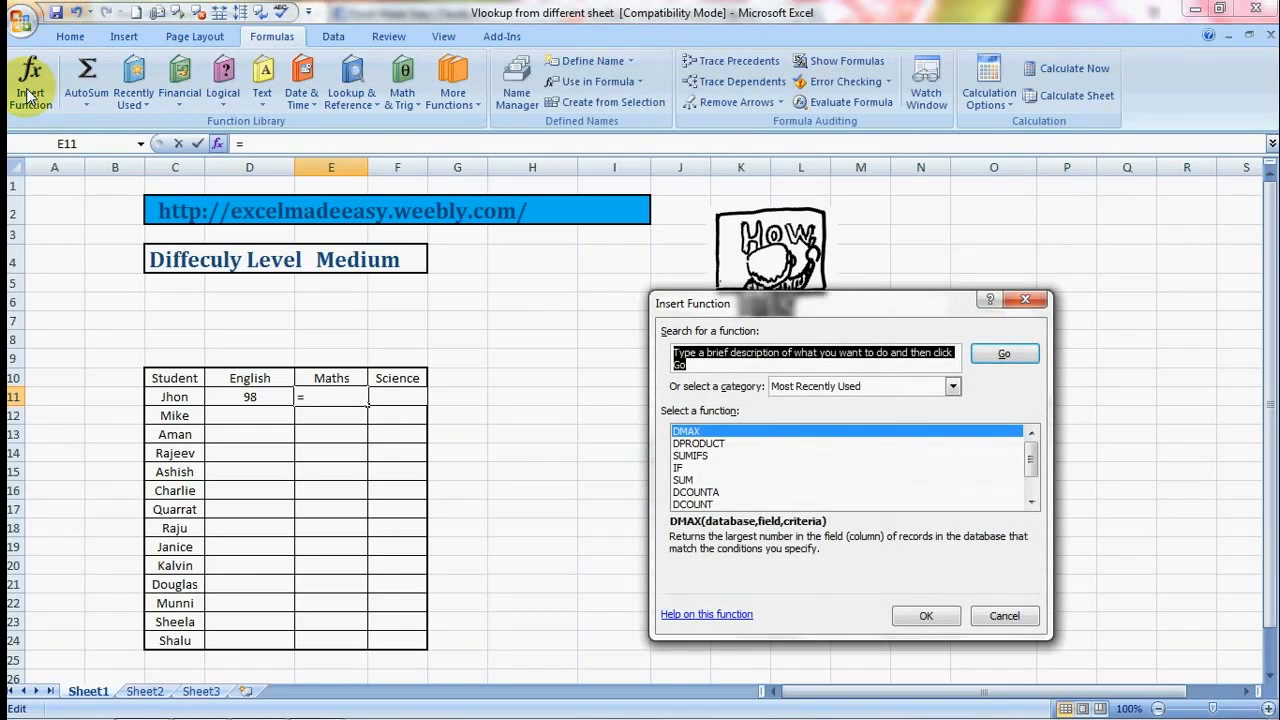
pyautogui.write('vlookup')
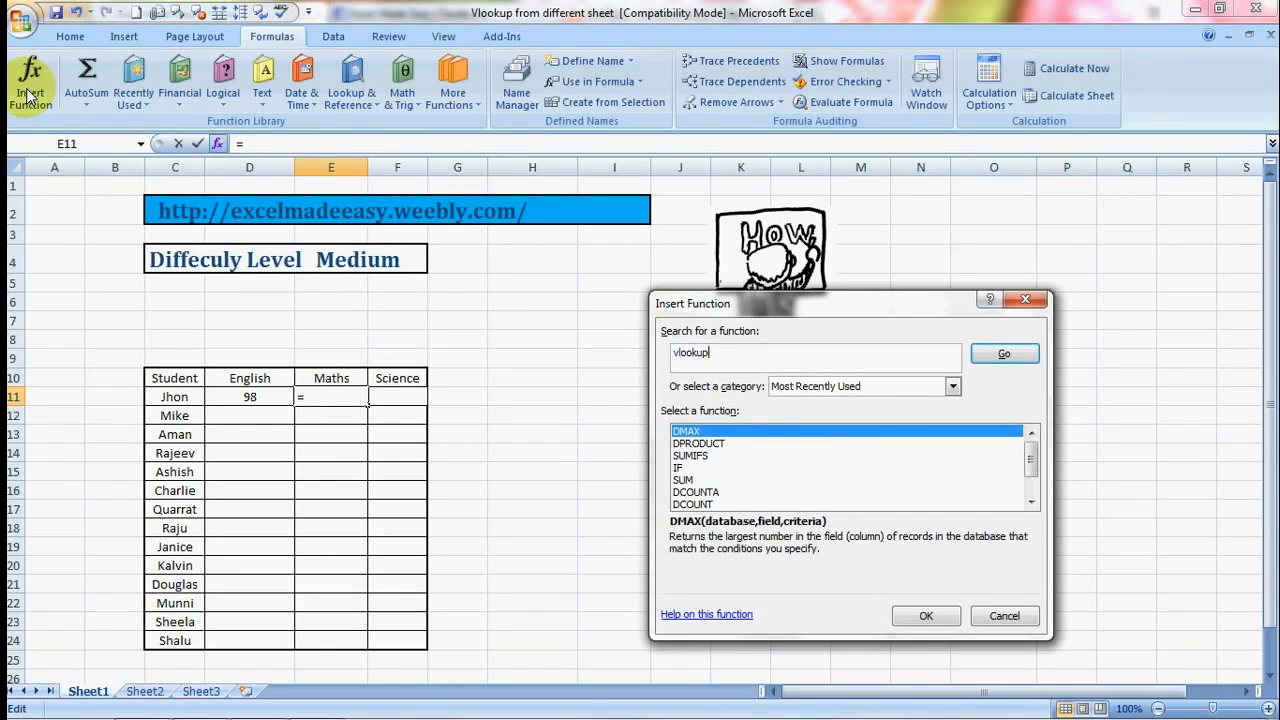
pyautogui.click(1006, 362)
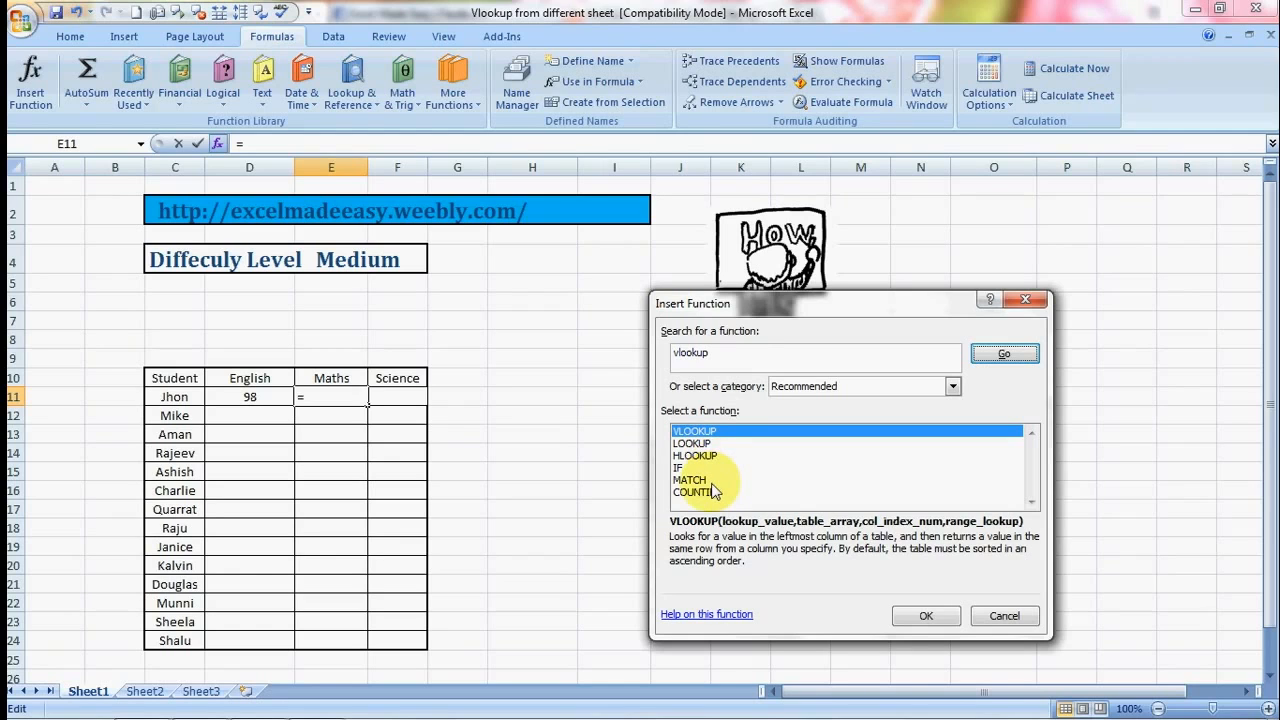
pyautogui.click(927, 617)
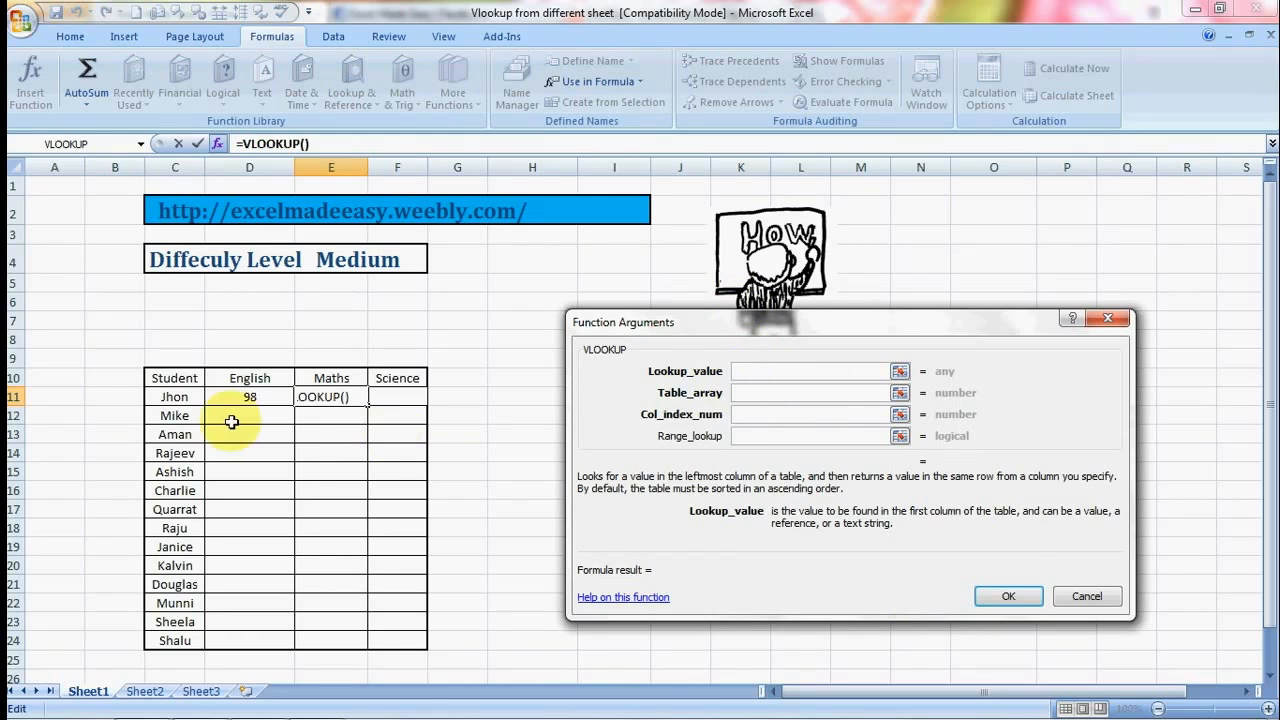
# Step: Set the lookup value of the Maths VLOOKUP to the student names C11:C24 on Sheet1
pyautogui.click(180, 396)
pyautogui.hotkey('shift', 'Down')
pyautogui.hotkey('shift', 'Down')
pyautogui.hotkey('shift', 'Down')
pyautogui.hotkey('shift', 'Down')
pyautogui.hotkey('shift', 'Down')
pyautogui.hotkey('shift', 'Down')
pyautogui.hotkey('shift', 'Down')
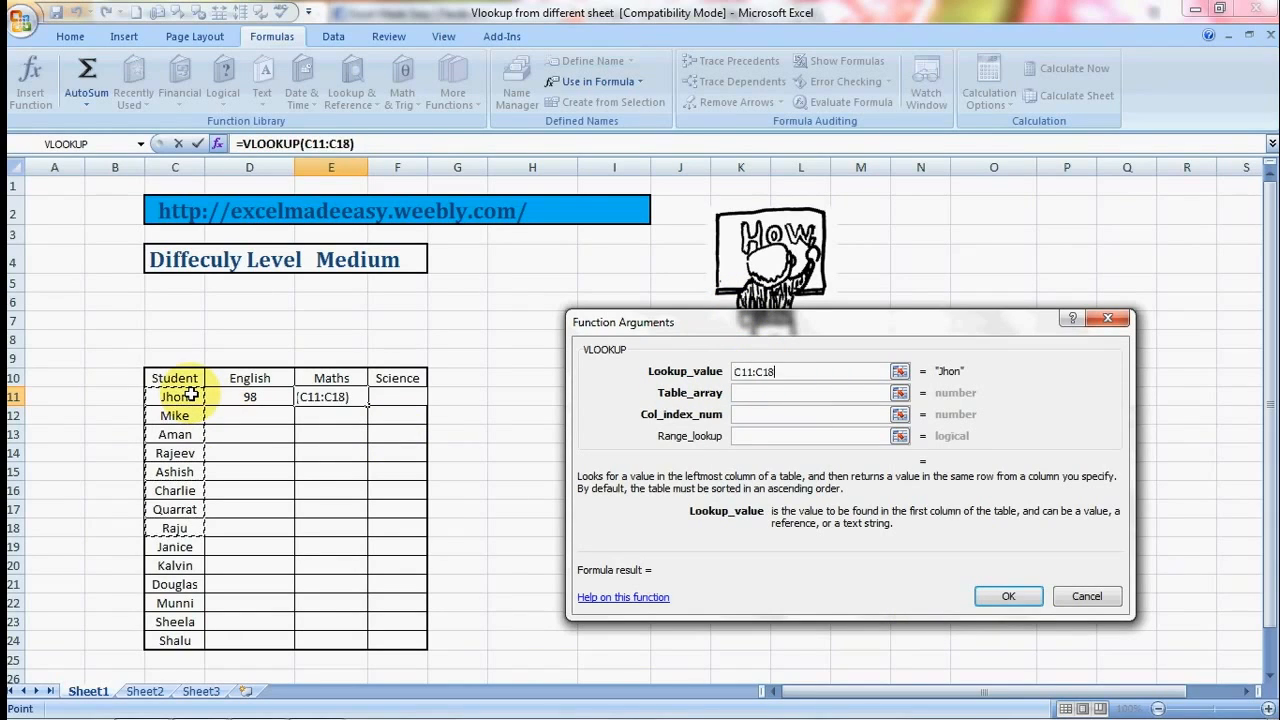
pyautogui.hotkey('shift', 'Down')
pyautogui.hotkey('shift', 'Down')
pyautogui.hotkey('shift', 'Down')
pyautogui.hotkey('shift', 'Down')
pyautogui.hotkey('shift', 'Down')
pyautogui.hotkey('shift', 'Down')
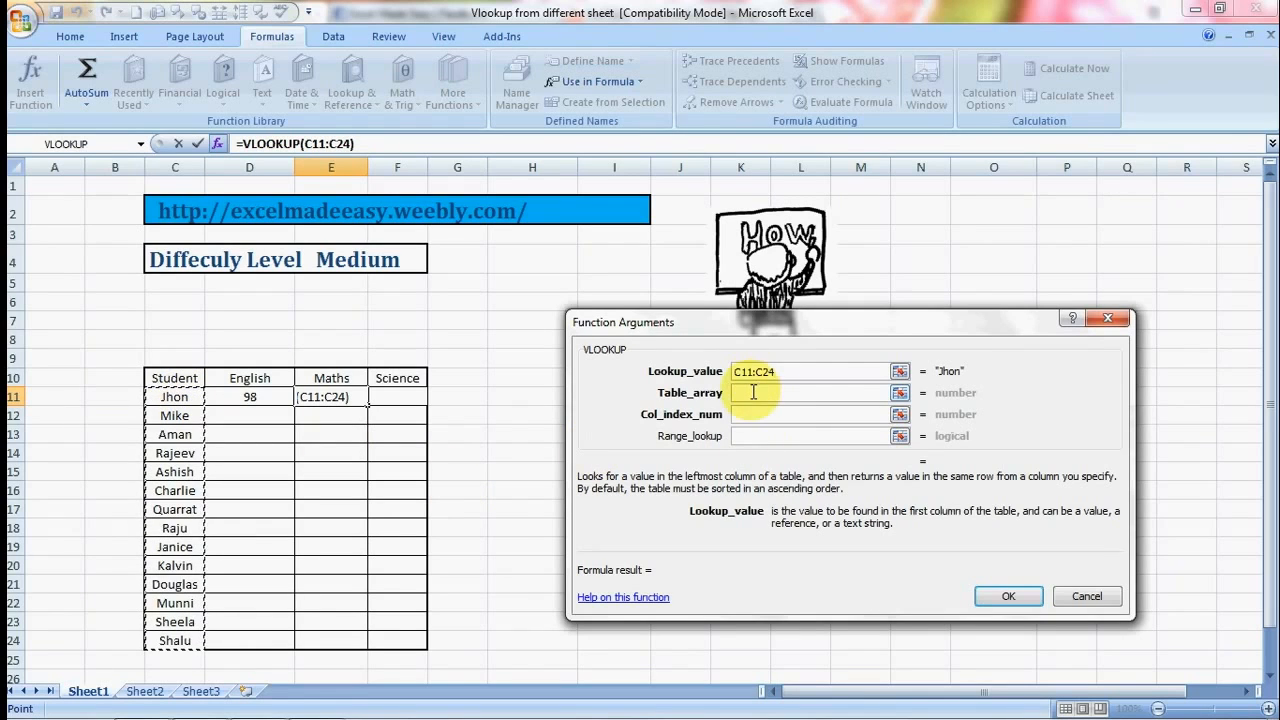
# Step: Set the table array of the Maths VLOOKUP to the marks table C10:I24 on Sheet3, the named range Data
pyautogui.click(753, 392)
pyautogui.click(200, 691)
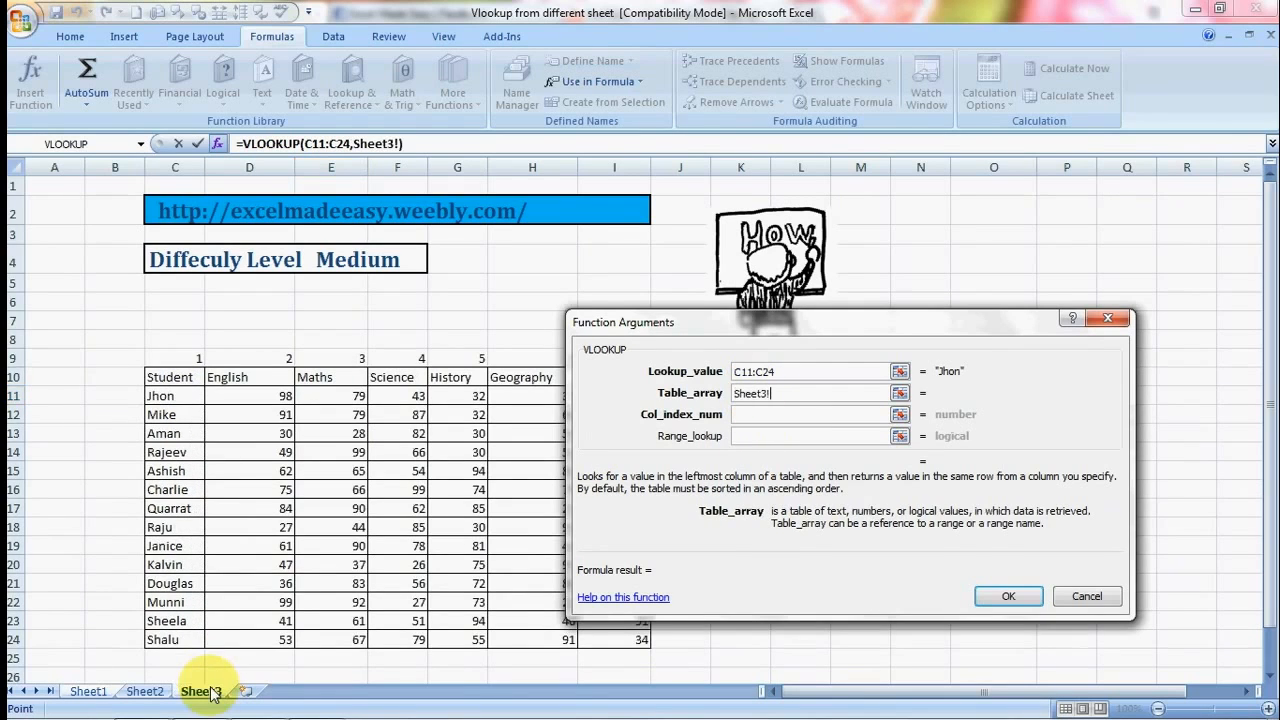
pyautogui.moveTo(743, 314); pyautogui.dragTo(876, 329)
pyautogui.click(187, 378)
pyautogui.hotkey('shift', 'Right')
pyautogui.hotkey('shift', 'Right')
pyautogui.hotkey('shift', 'Right')
pyautogui.hotkey('shift', 'Right')
pyautogui.hotkey('shift', 'Right')
pyautogui.hotkey('shift', 'Right')
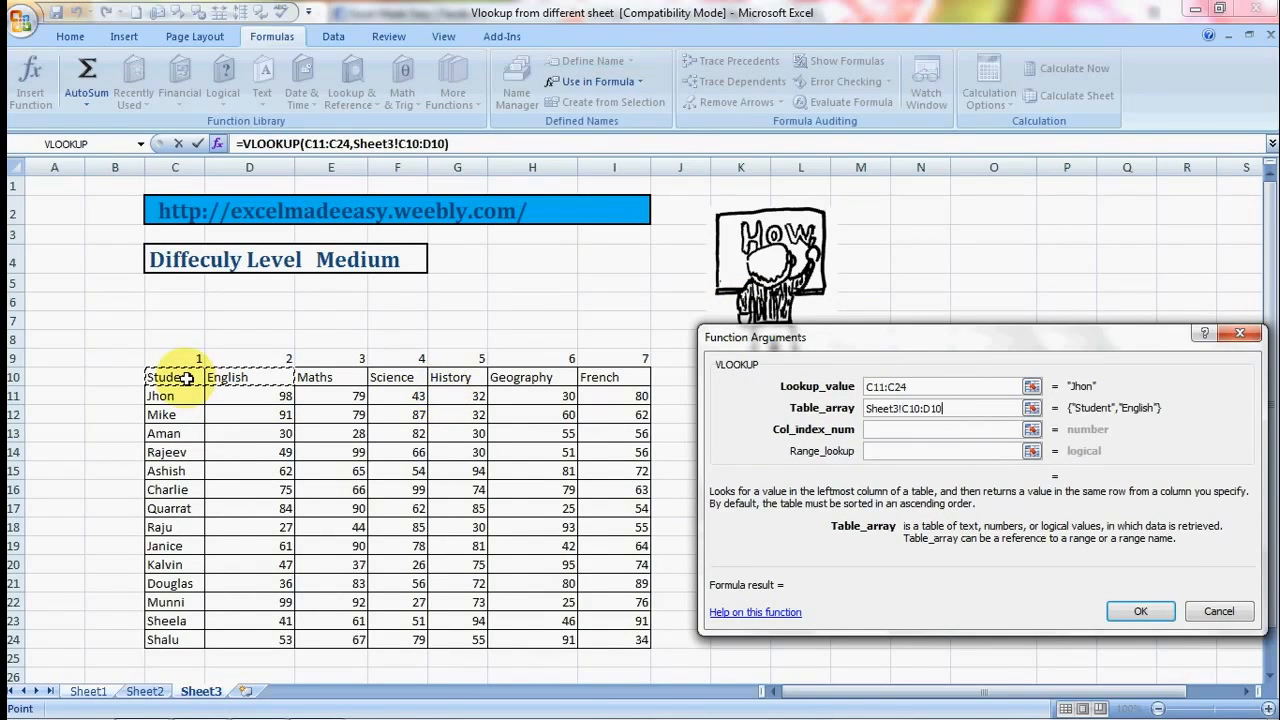
pyautogui.hotkey('shift', 'Down')
pyautogui.hotkey('ctrl', 'shift', 'Down')
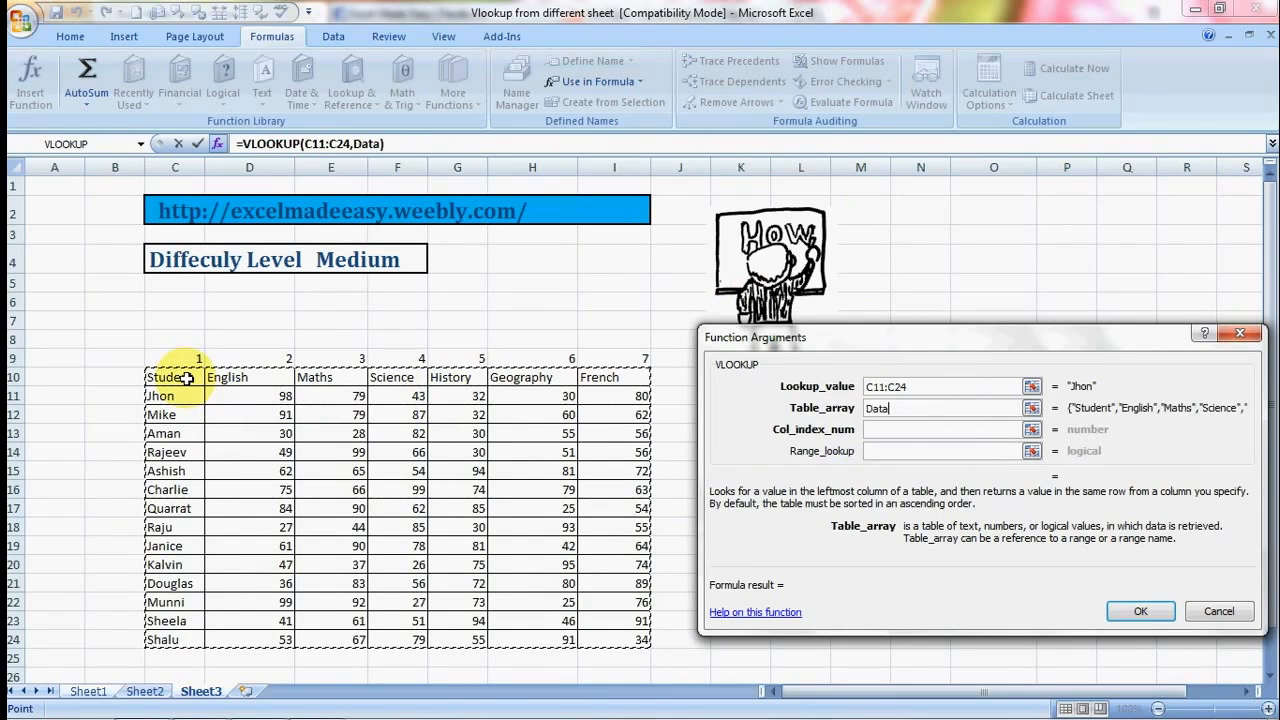
# Step: Set the column index to 2 and the range lookup to 0, and enter the Maths VLOOKUP in E11
pyautogui.click(882, 432)
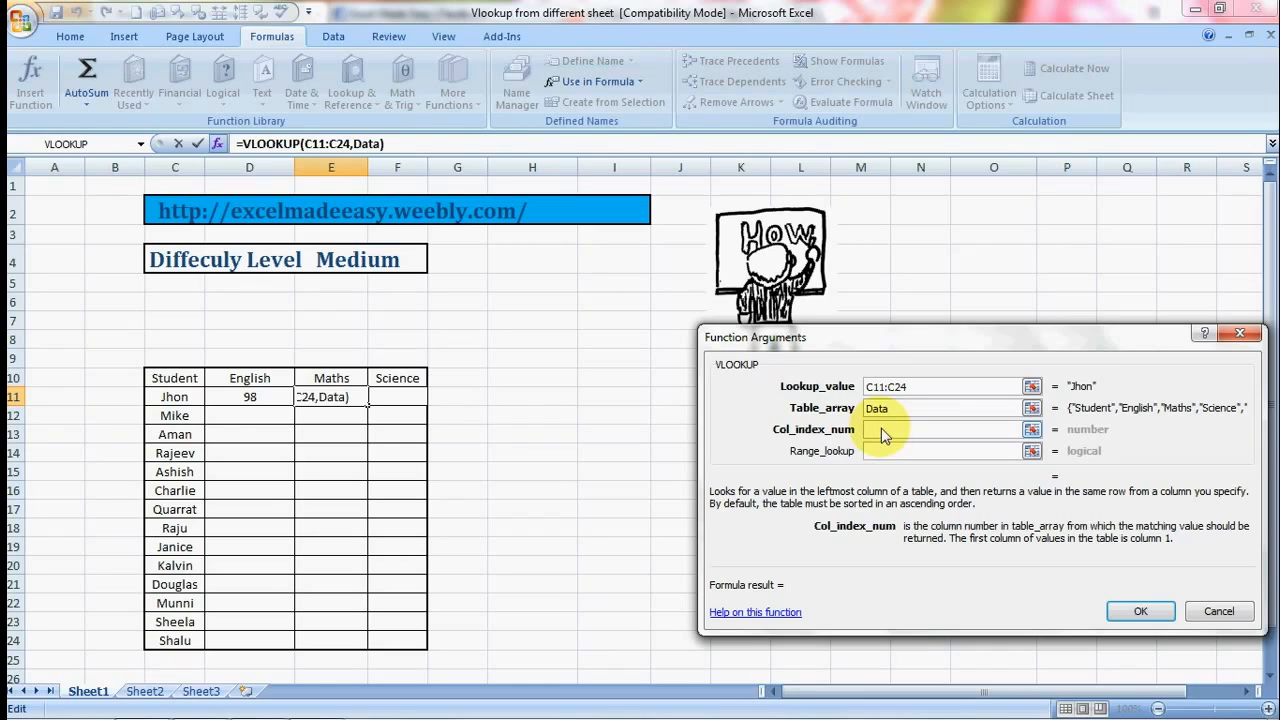
pyautogui.write('2')
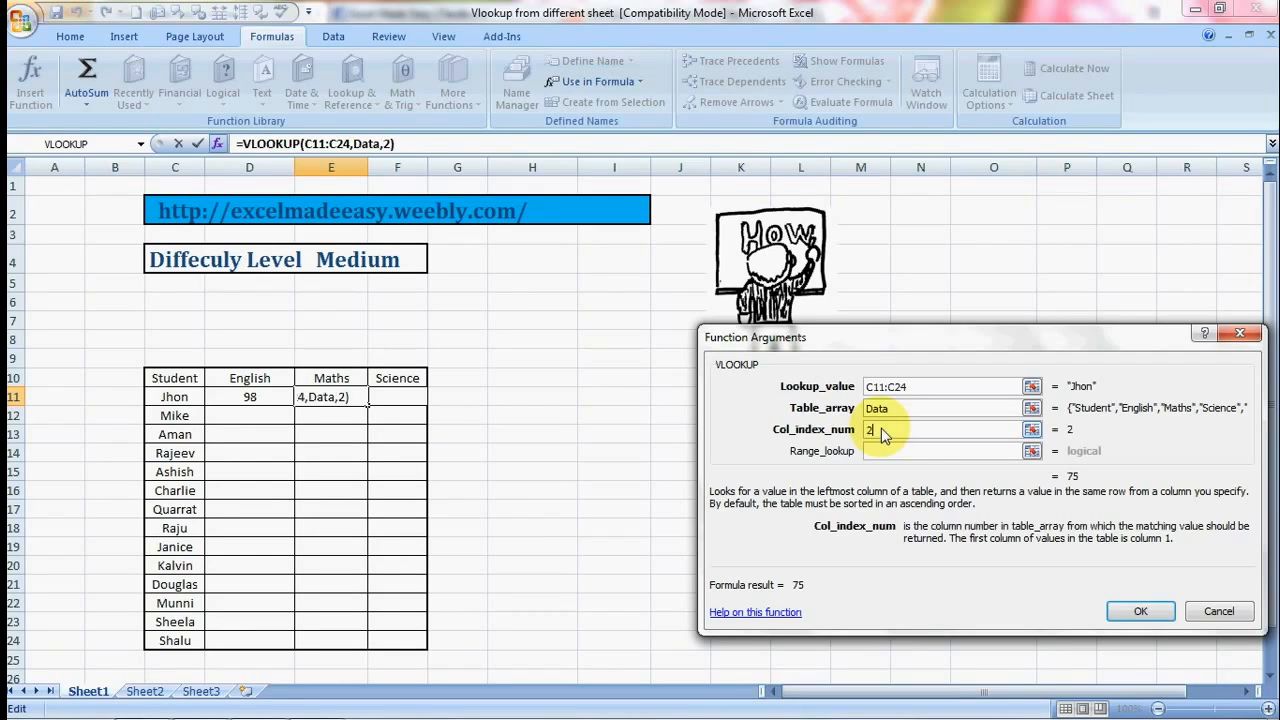
pyautogui.click(893, 451)
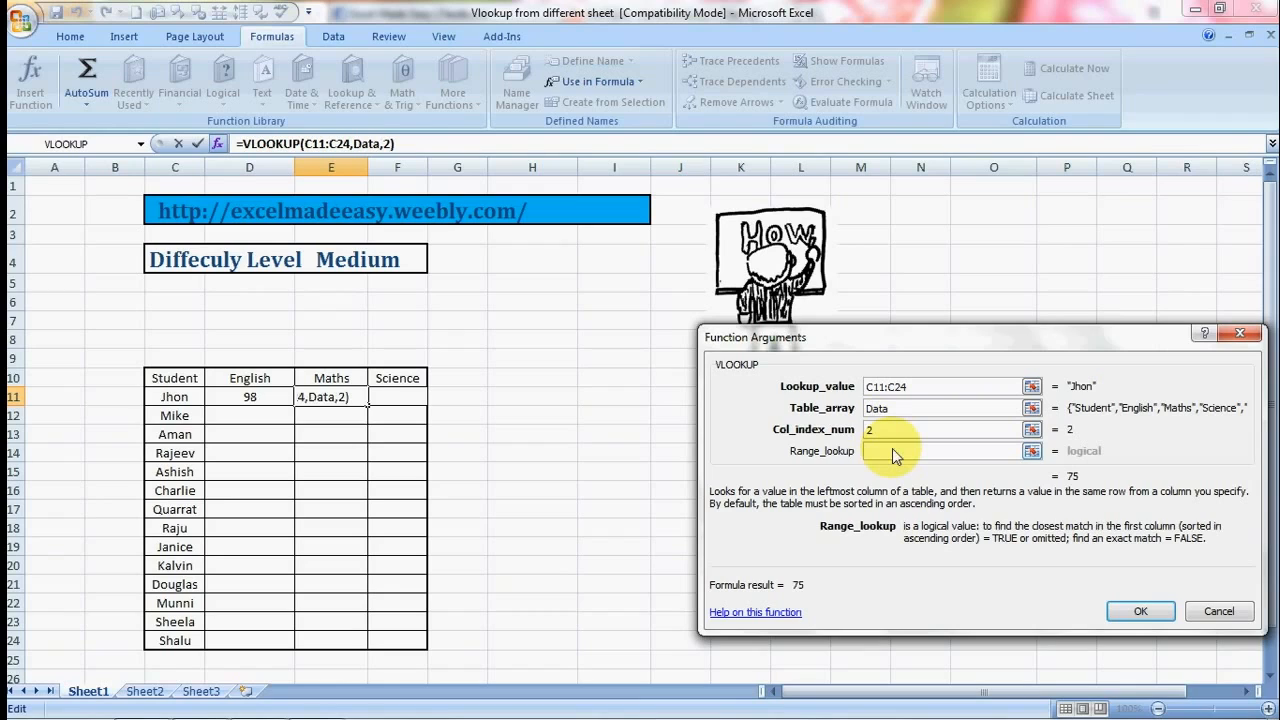
pyautogui.write('0')
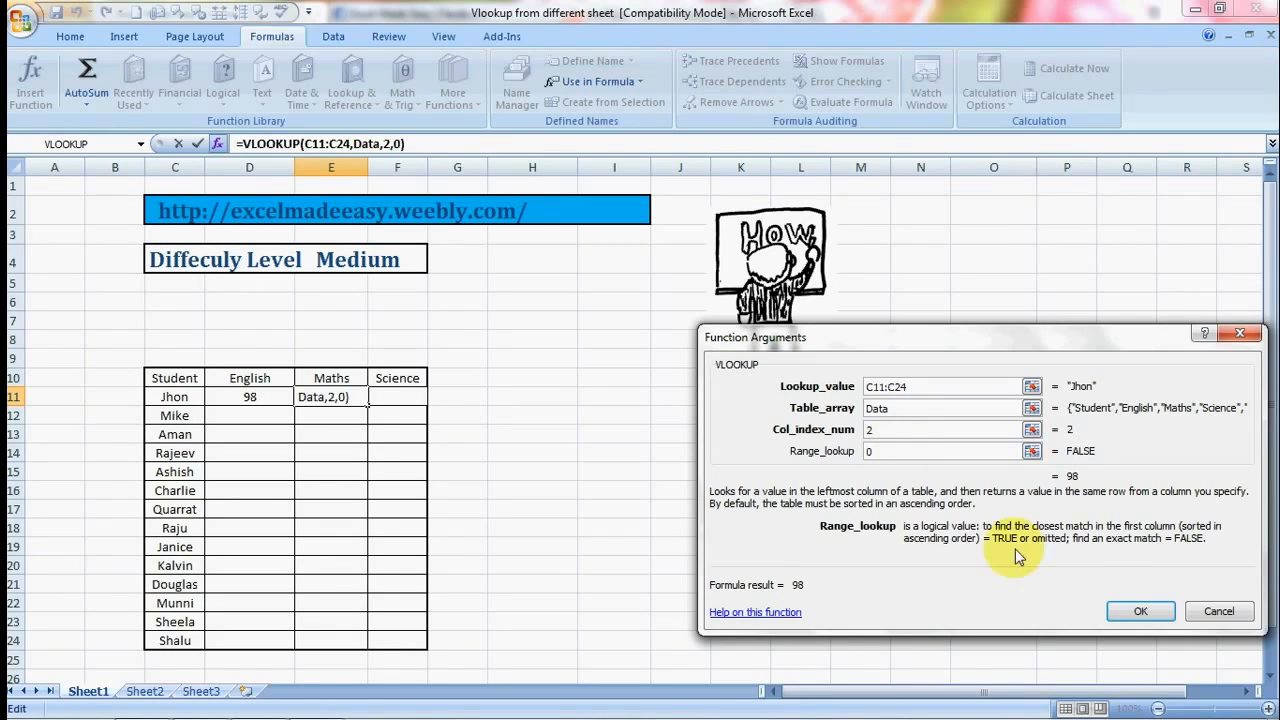
pyautogui.click(1141, 612)
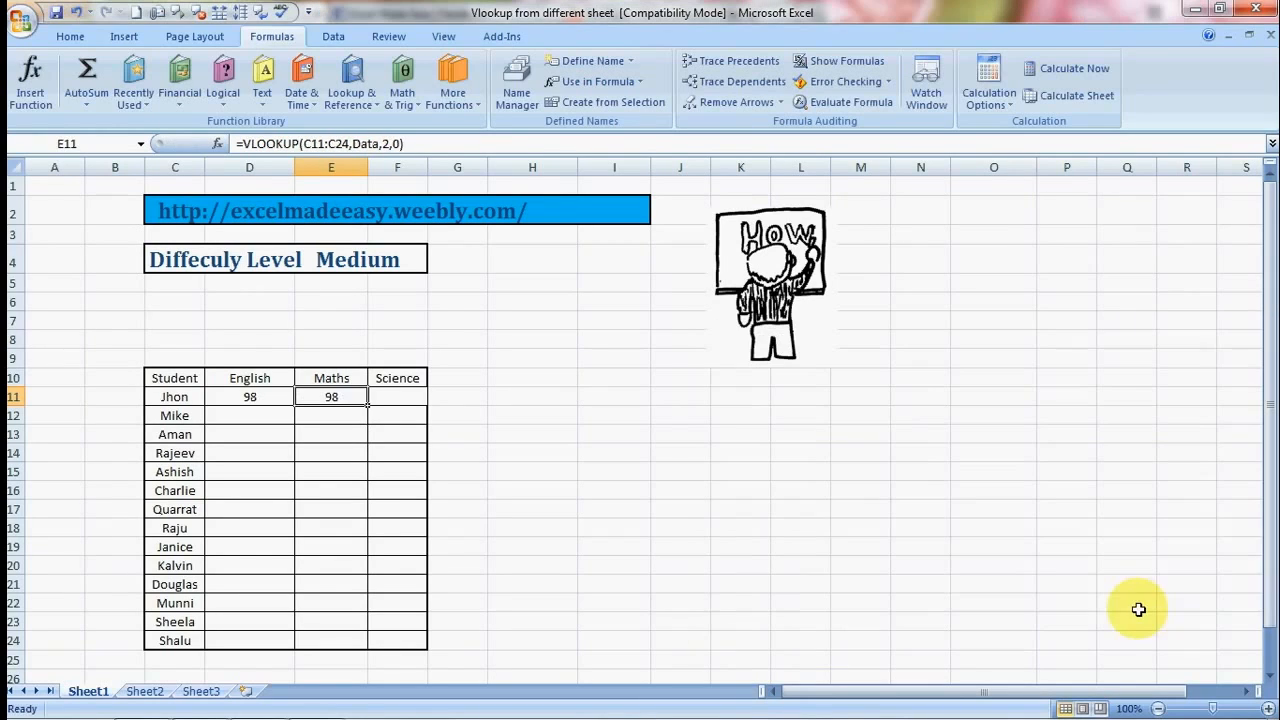
pyautogui.click(818, 535)
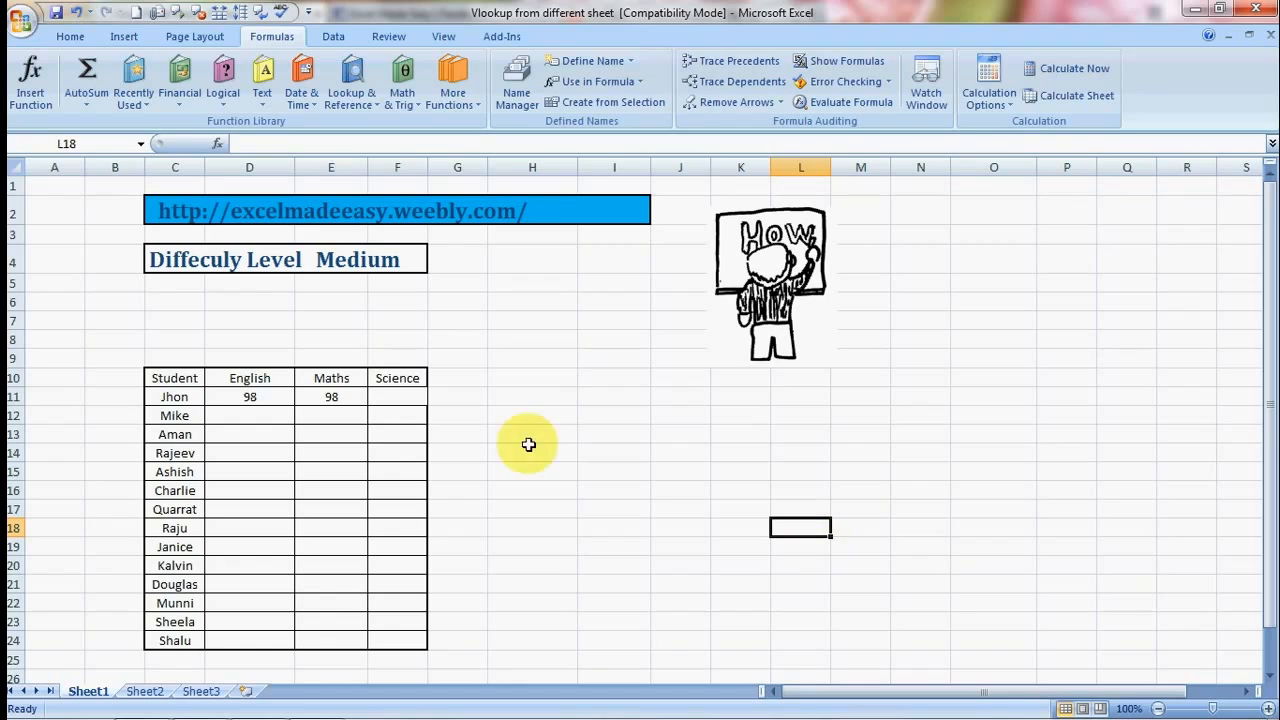
# Step: Change the column index of the VLOOKUP in E11 to 3 and check the result against the Maths marks on Sheet3
pyautogui.click(346, 397)
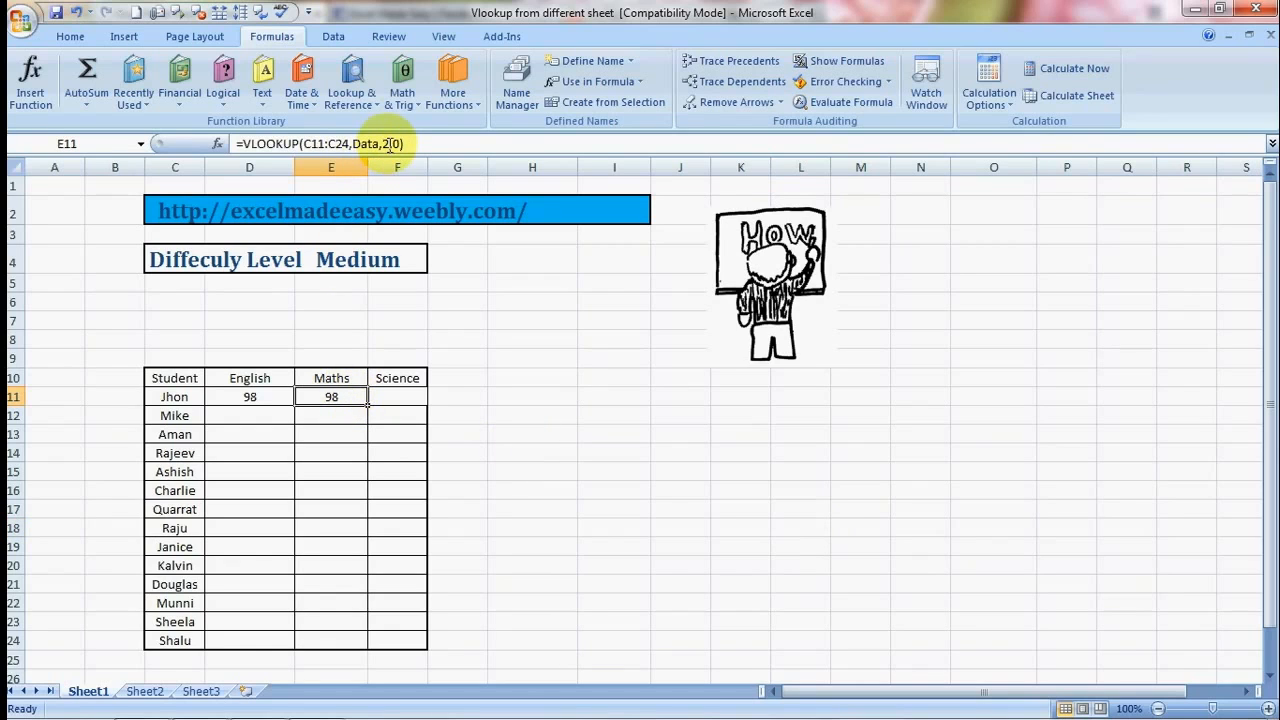
pyautogui.click(389, 143)
pyautogui.press('BackSpace')
pyautogui.write('3')
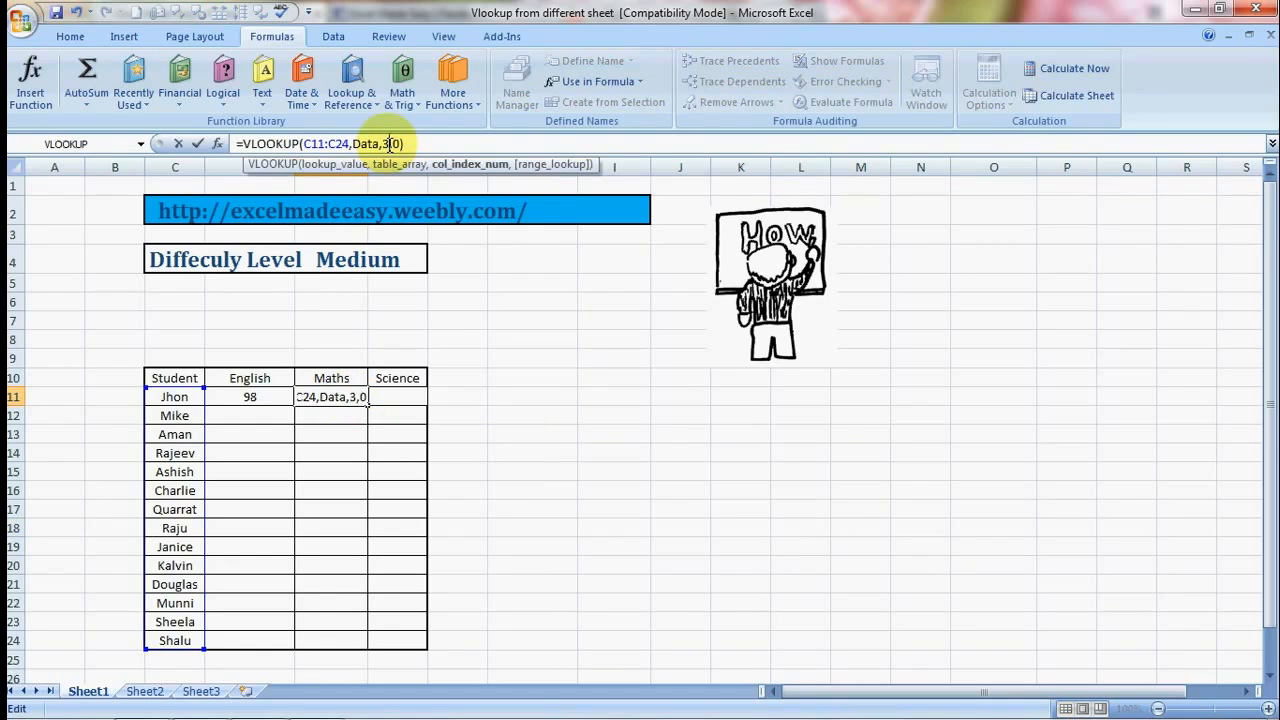
pyautogui.press('Return')
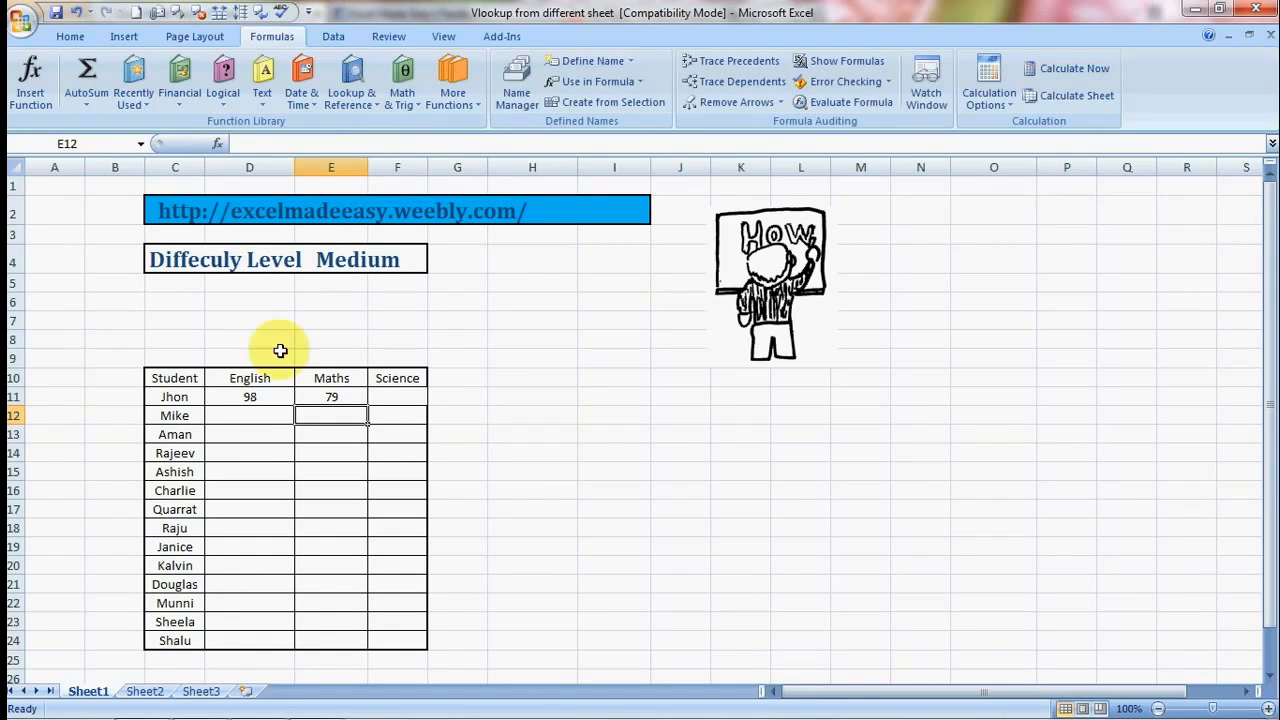
pyautogui.click(202, 689)
pyautogui.click(330, 433)
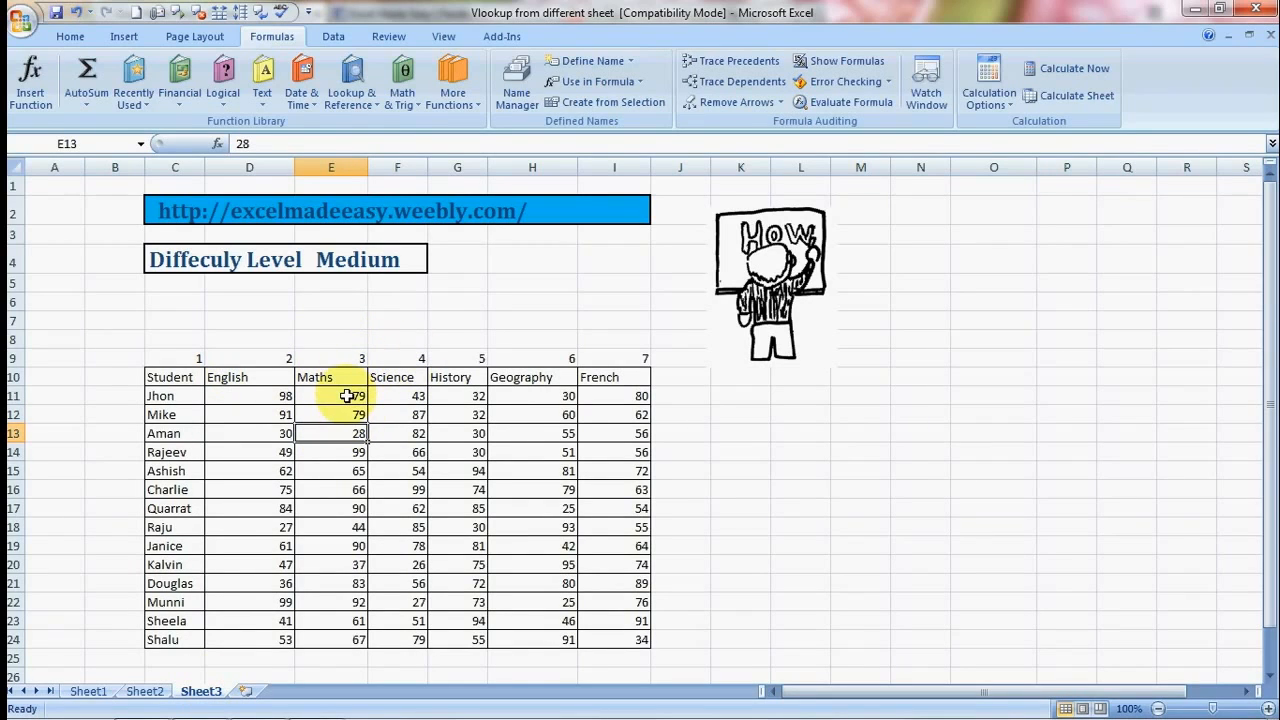
pyautogui.click(88, 691)
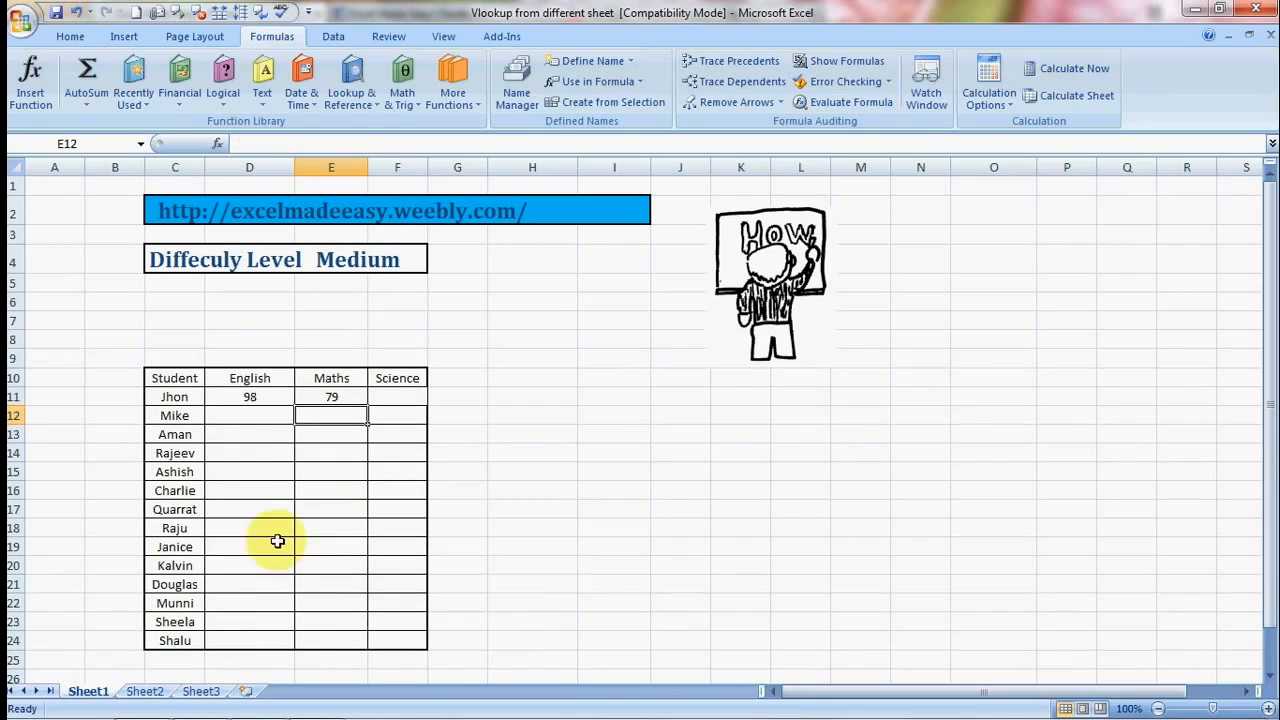
# Step: Compare the VLOOKUP formulas in D11 and E11 on Sheet1, looking at their lookup value, table array and column index
pyautogui.click(385, 399)
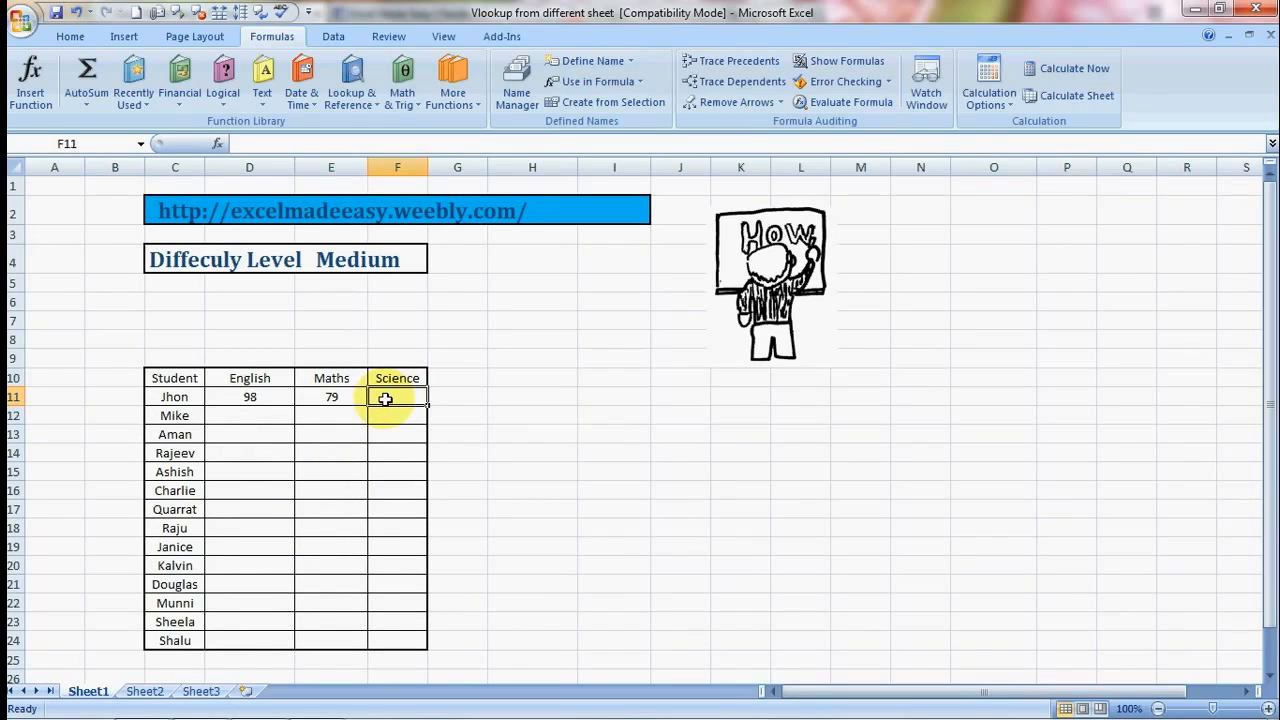
pyautogui.press('Left')
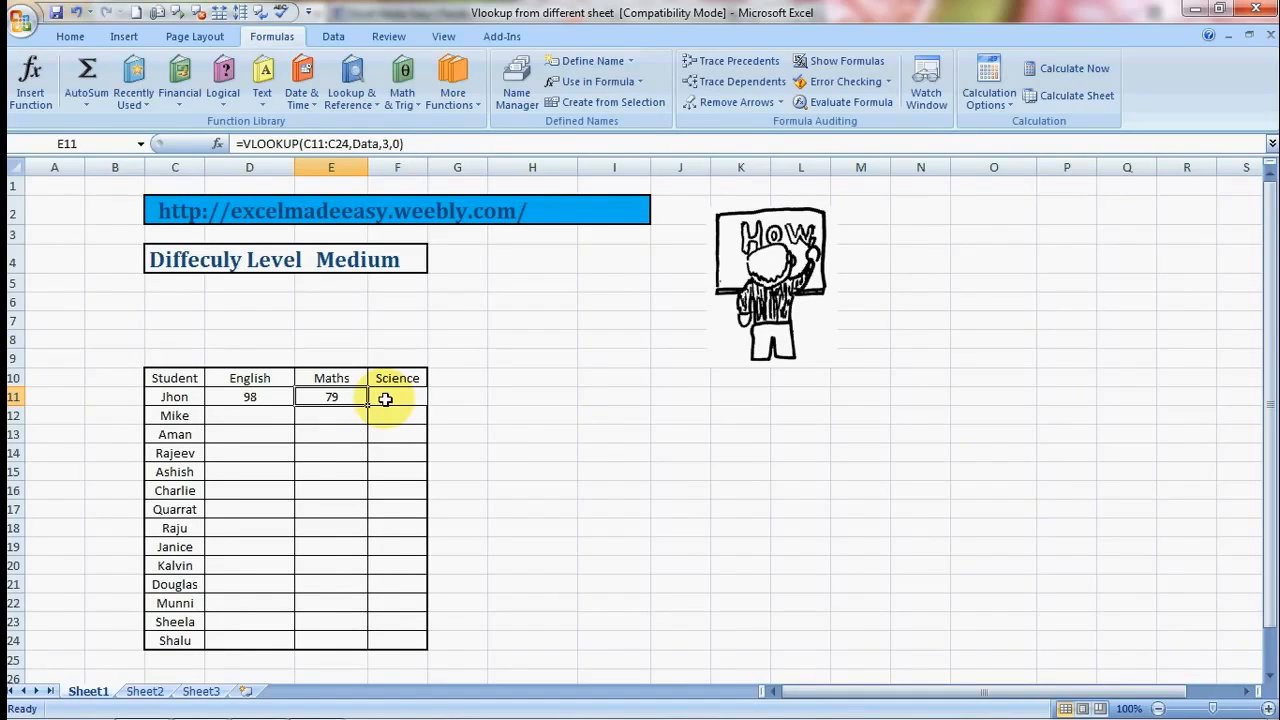
pyautogui.click(254, 376)
pyautogui.click(272, 403)
pyautogui.click(314, 400)
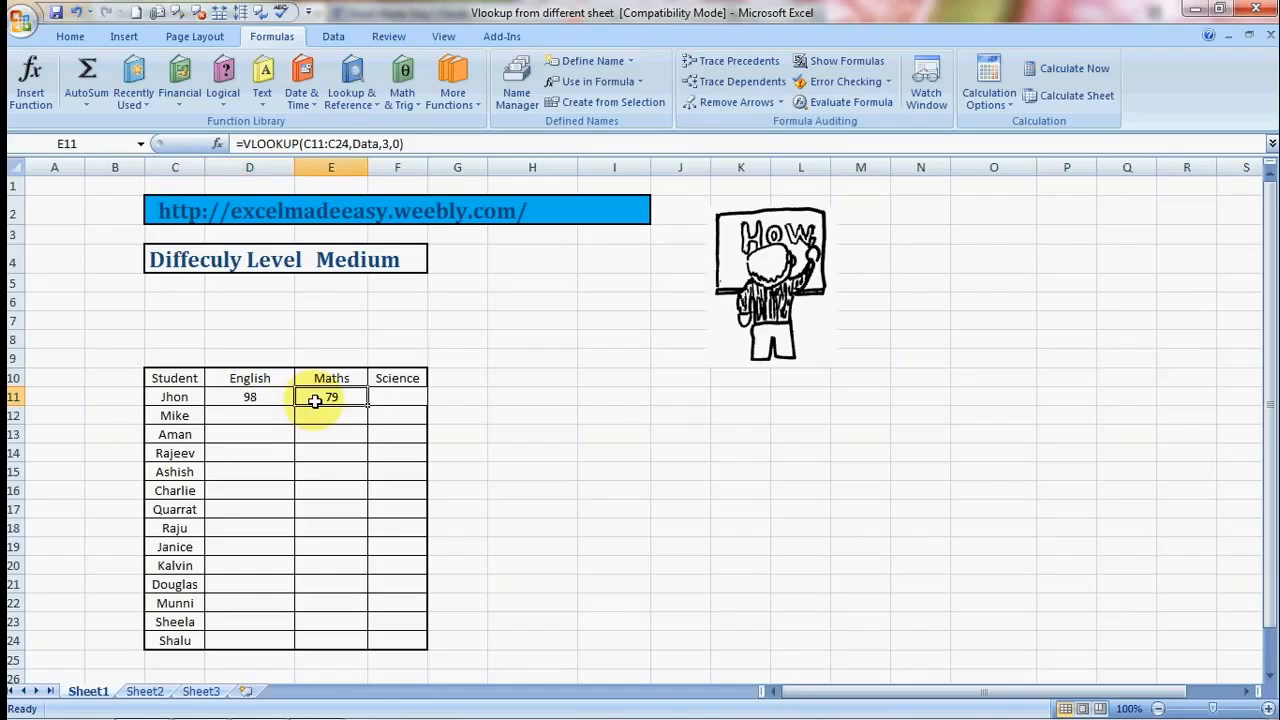
pyautogui.click(263, 407)
pyautogui.click(263, 397)
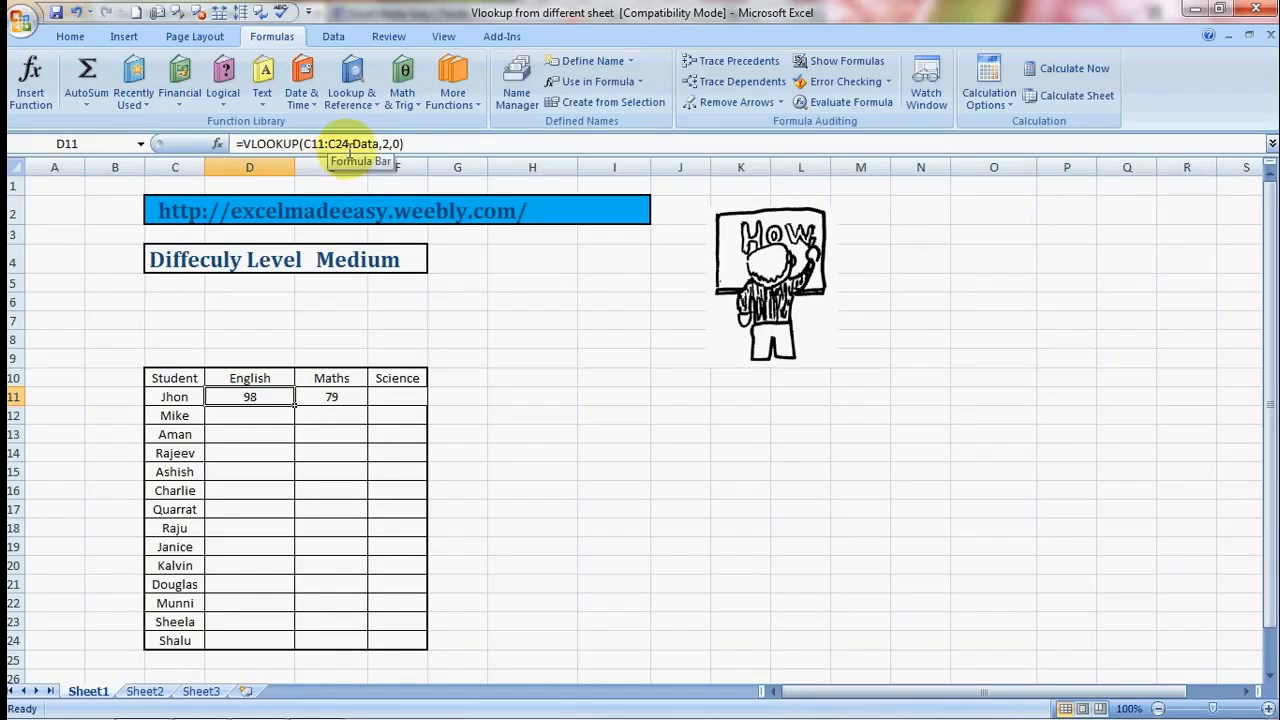
pyautogui.click(332, 397)
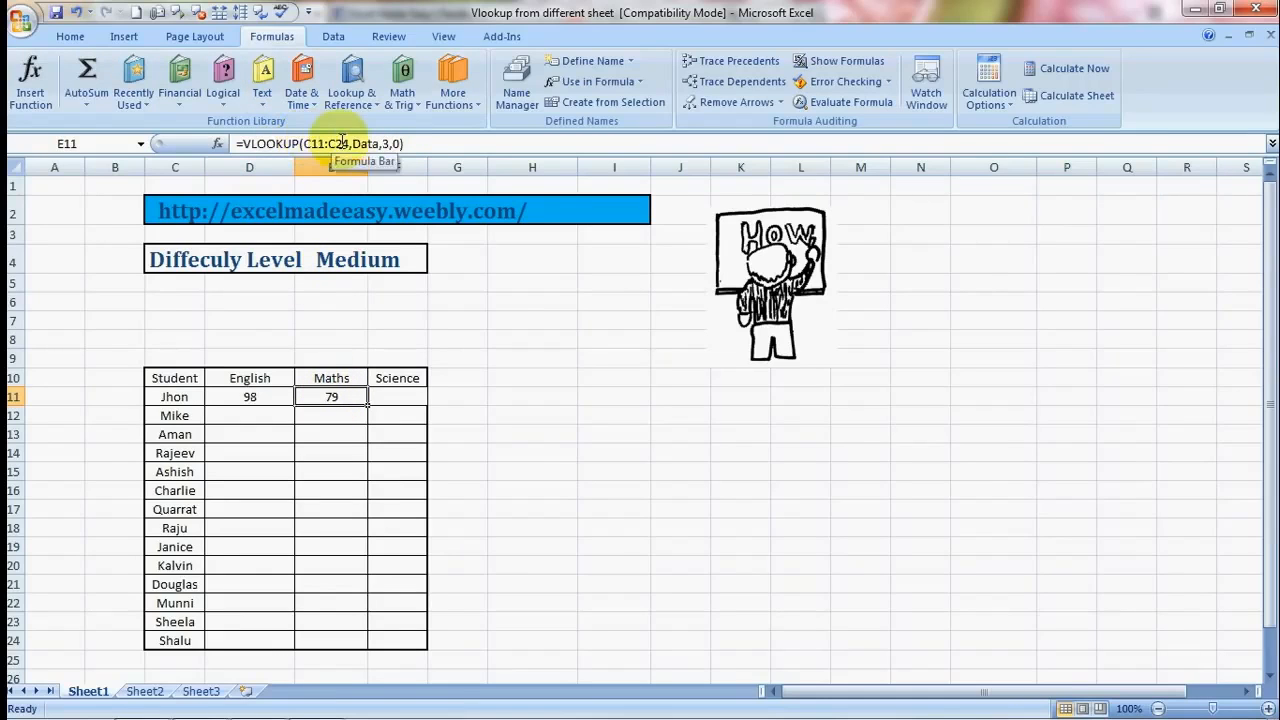
pyautogui.click(265, 402)
pyautogui.click(310, 402)
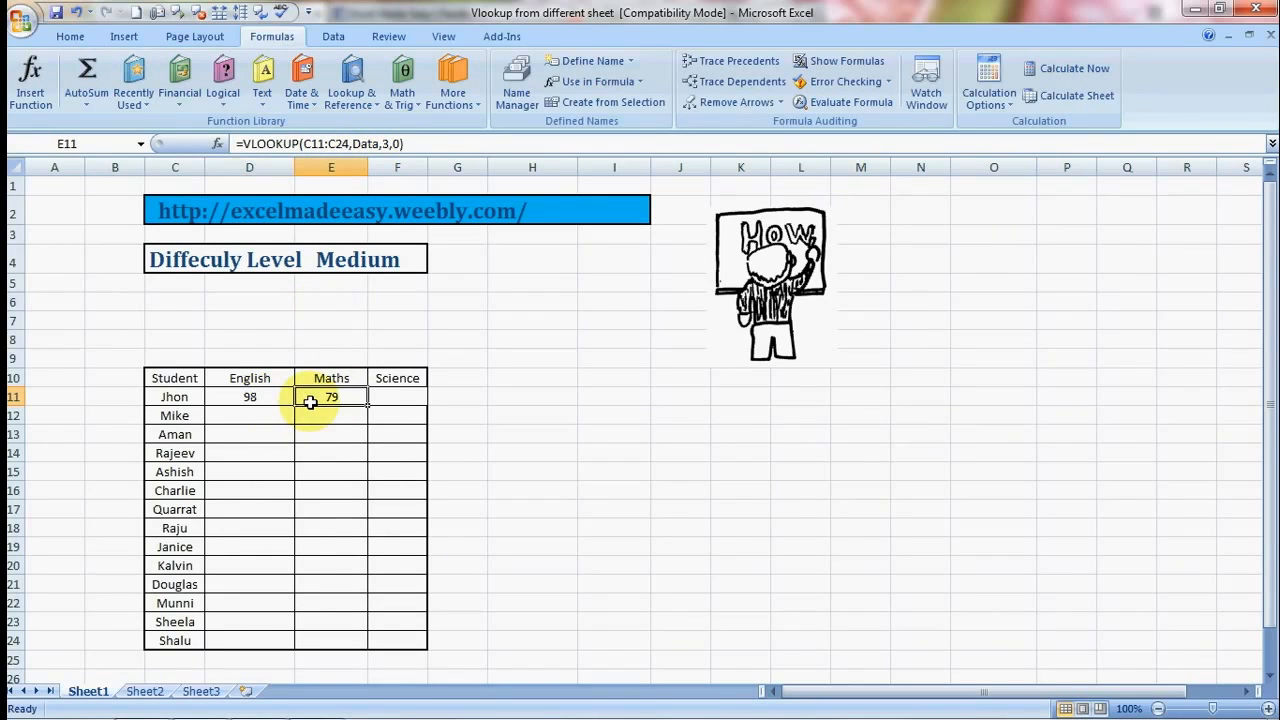
# Step: Look up the column number of Science in the marks table on Sheet3
pyautogui.click(394, 398)
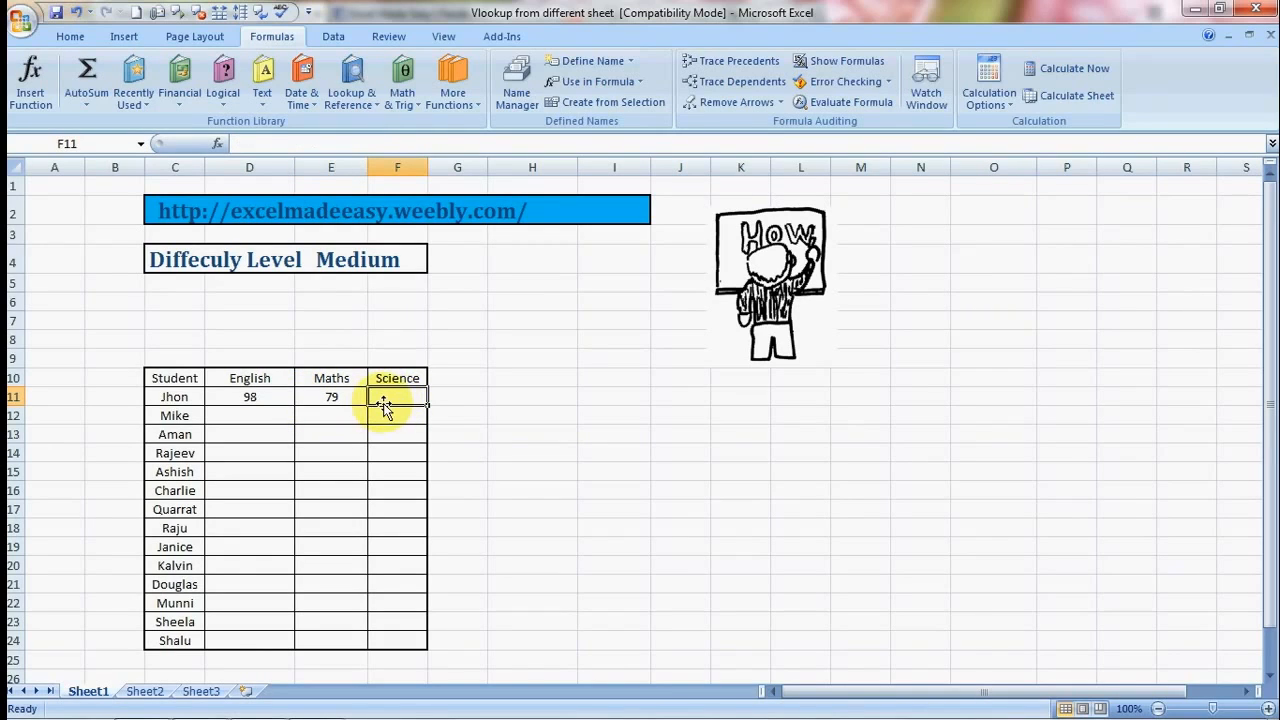
pyautogui.click(201, 691)
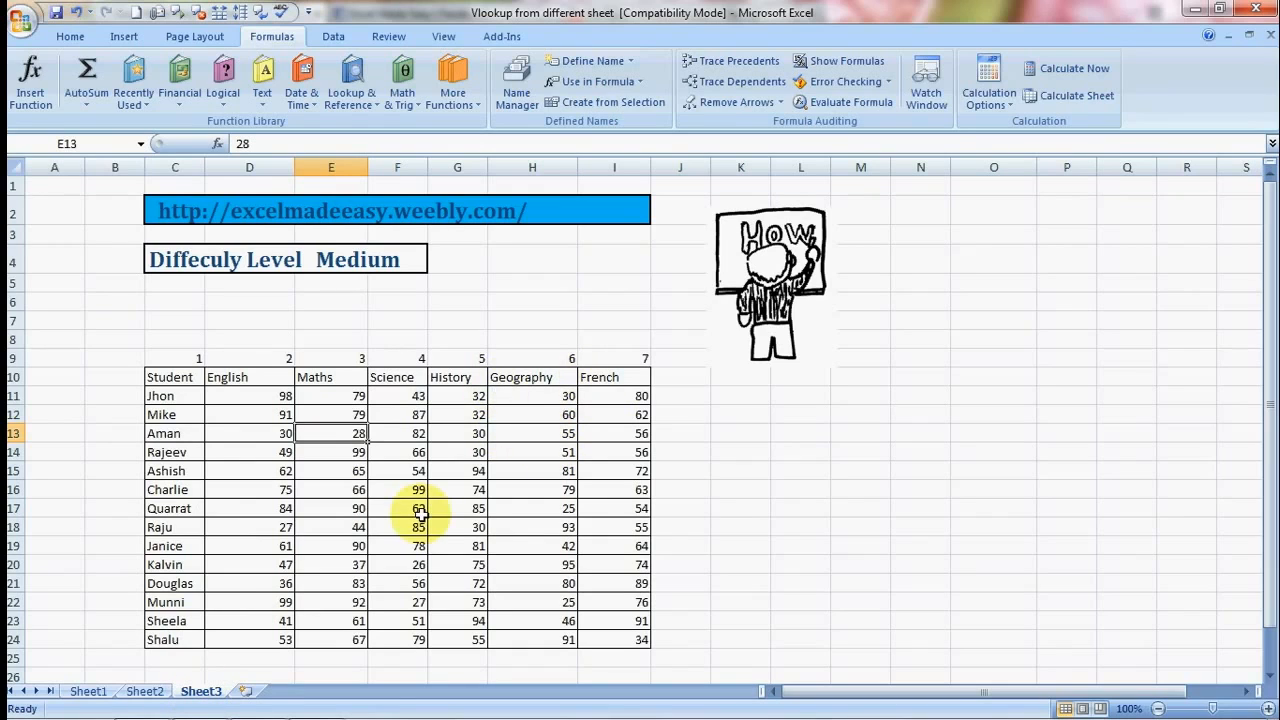
pyautogui.click(88, 692)
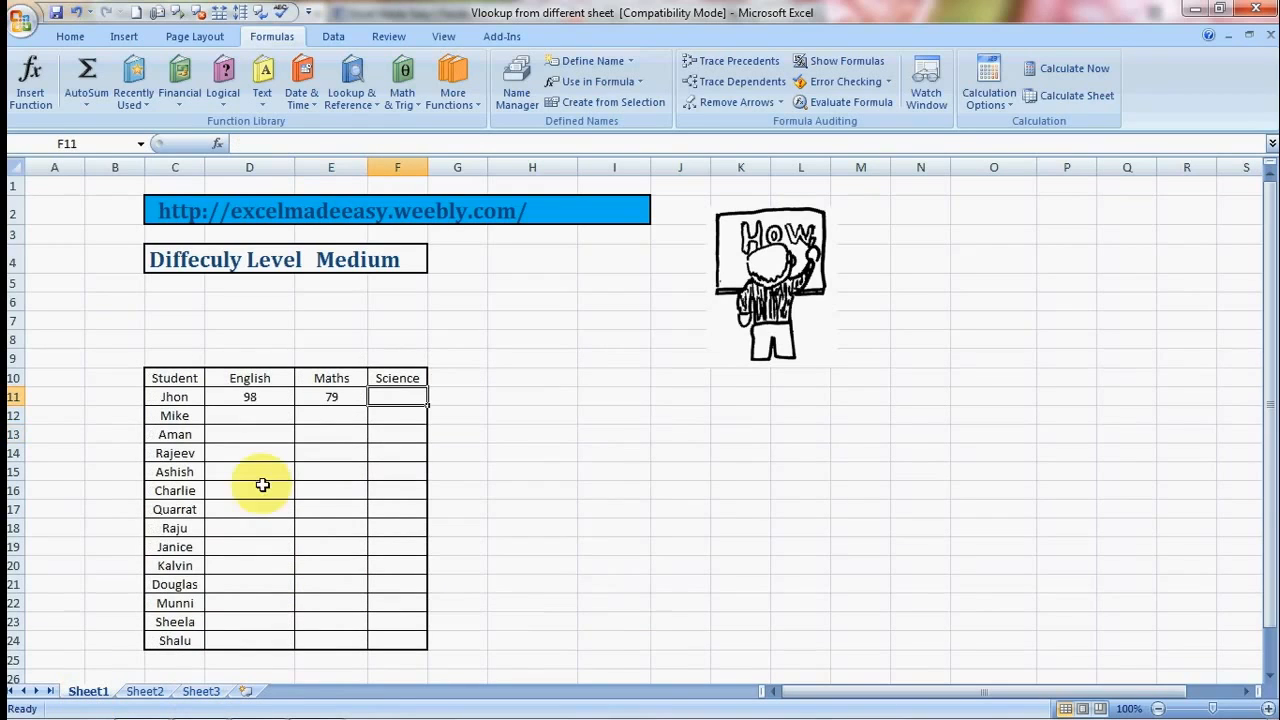
# Step: Make the lookup value range of the Maths VLOOKUP in E11 absolute, as $C$11:$C$24
pyautogui.click(327, 399)
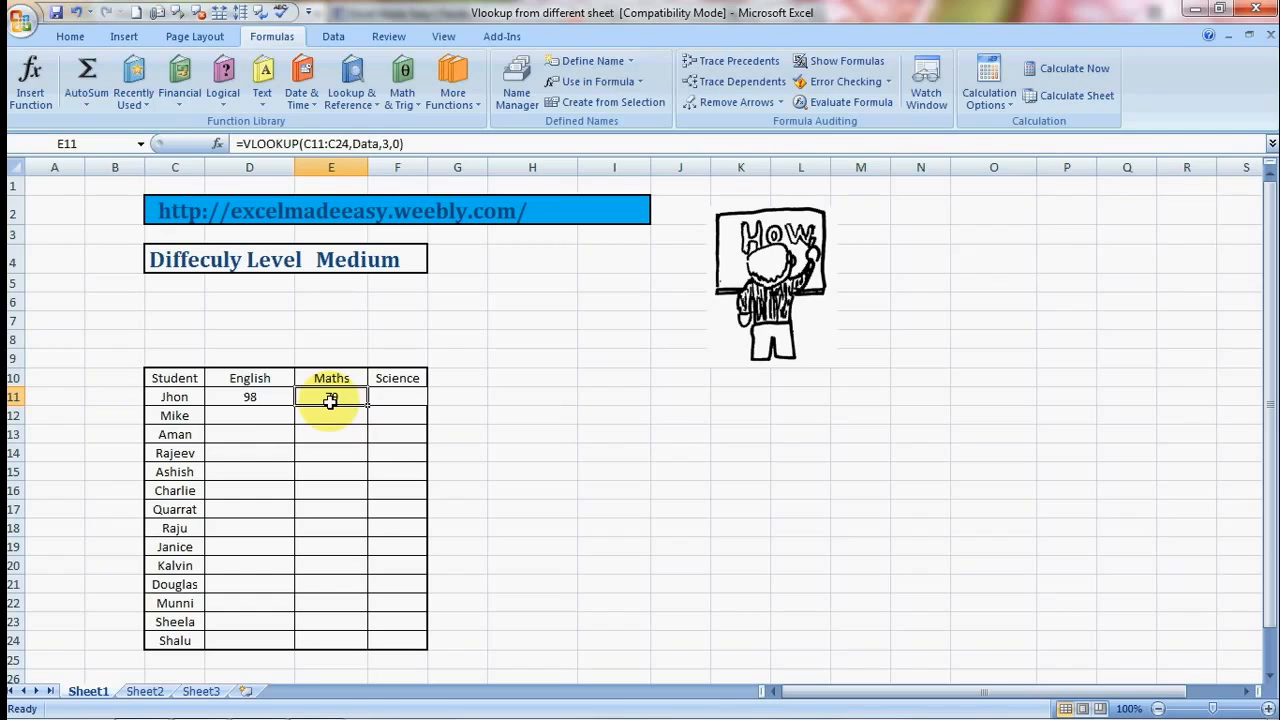
pyautogui.doubleClick(330, 399)
pyautogui.press('Left')
pyautogui.press('Left')
pyautogui.press('Left')
pyautogui.press('Left')
pyautogui.press('Left')
pyautogui.press('Left')
pyautogui.press('Left')
pyautogui.press('Left')
pyautogui.press('Left')
pyautogui.press('Left')
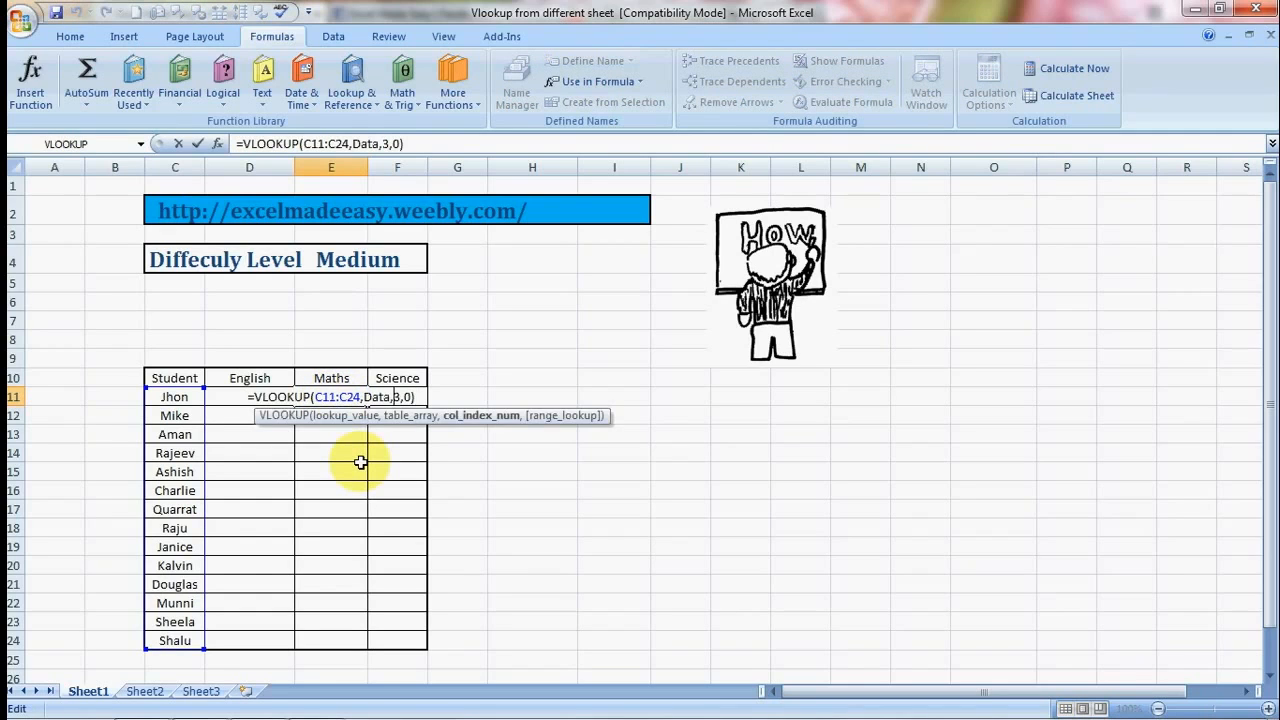
pyautogui.hotkey('shift', 'Left')
pyautogui.hotkey('shift', 'Left')
pyautogui.hotkey('shift', 'Left')
pyautogui.hotkey('shift', 'Left')
pyautogui.hotkey('shift', 'Left')
pyautogui.hotkey('shift', 'Left')
pyautogui.hotkey('shift', 'Left')
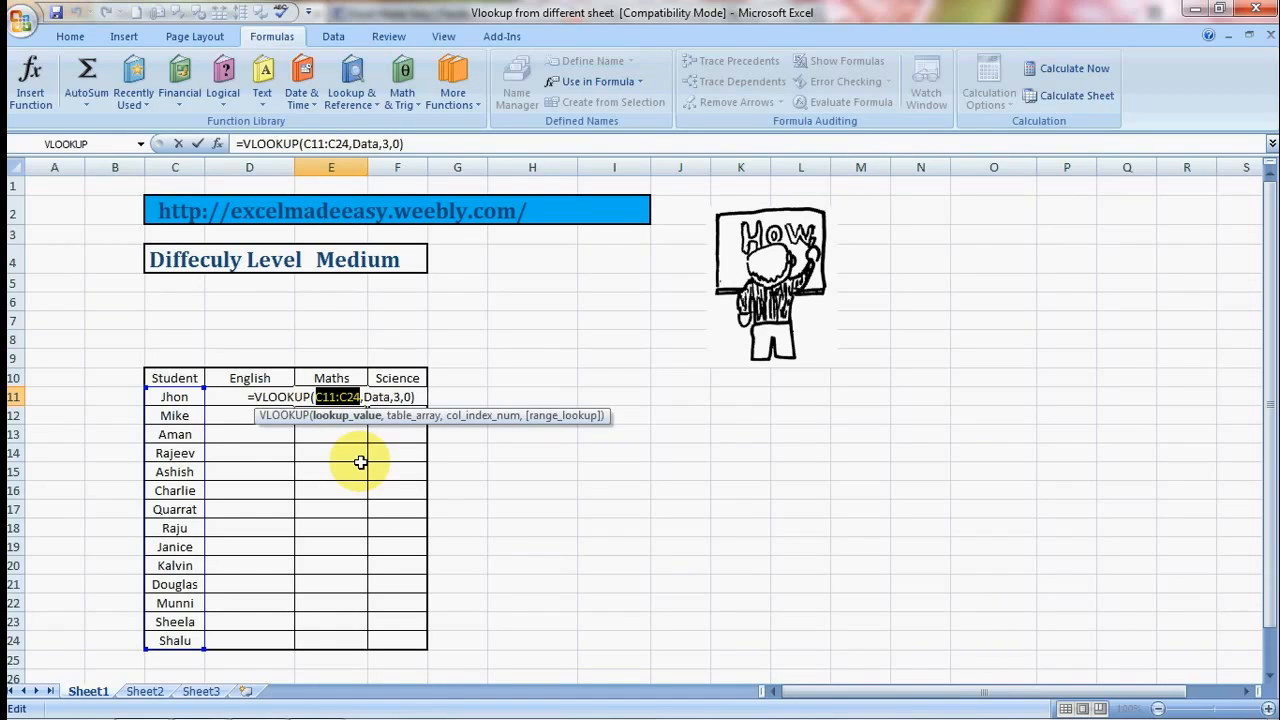
pyautogui.press('F4')
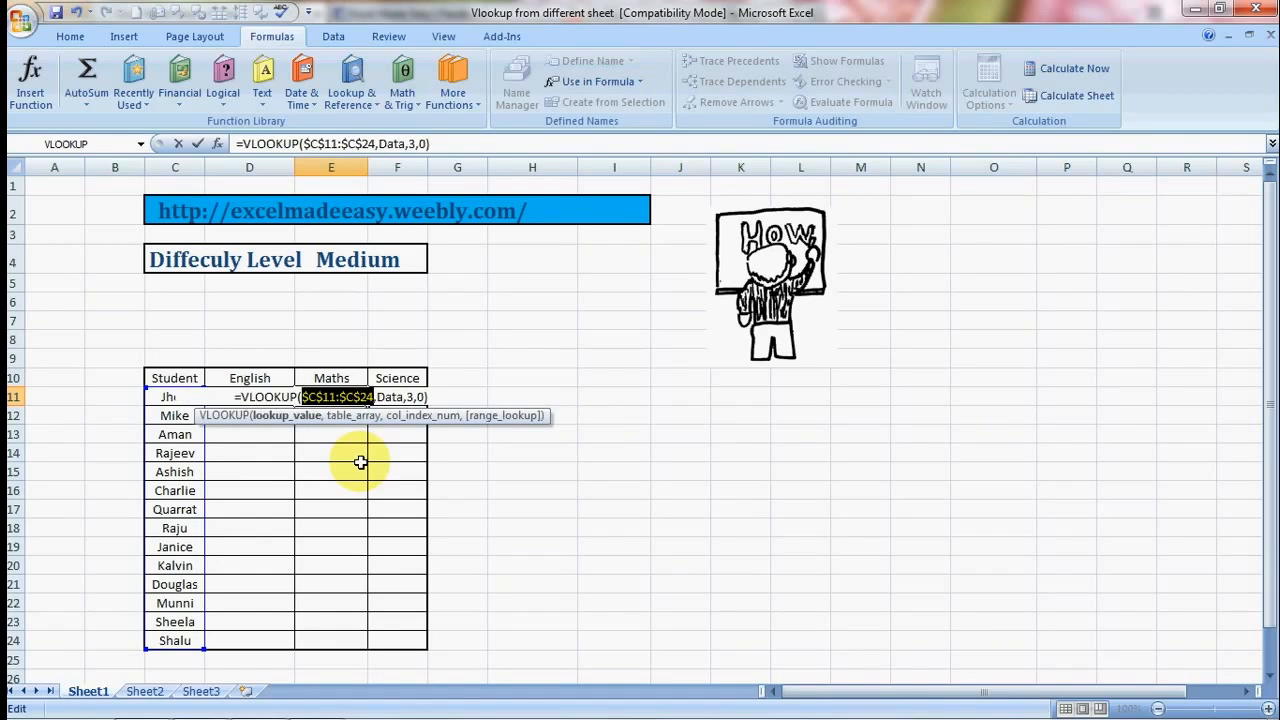
pyautogui.press('Return')
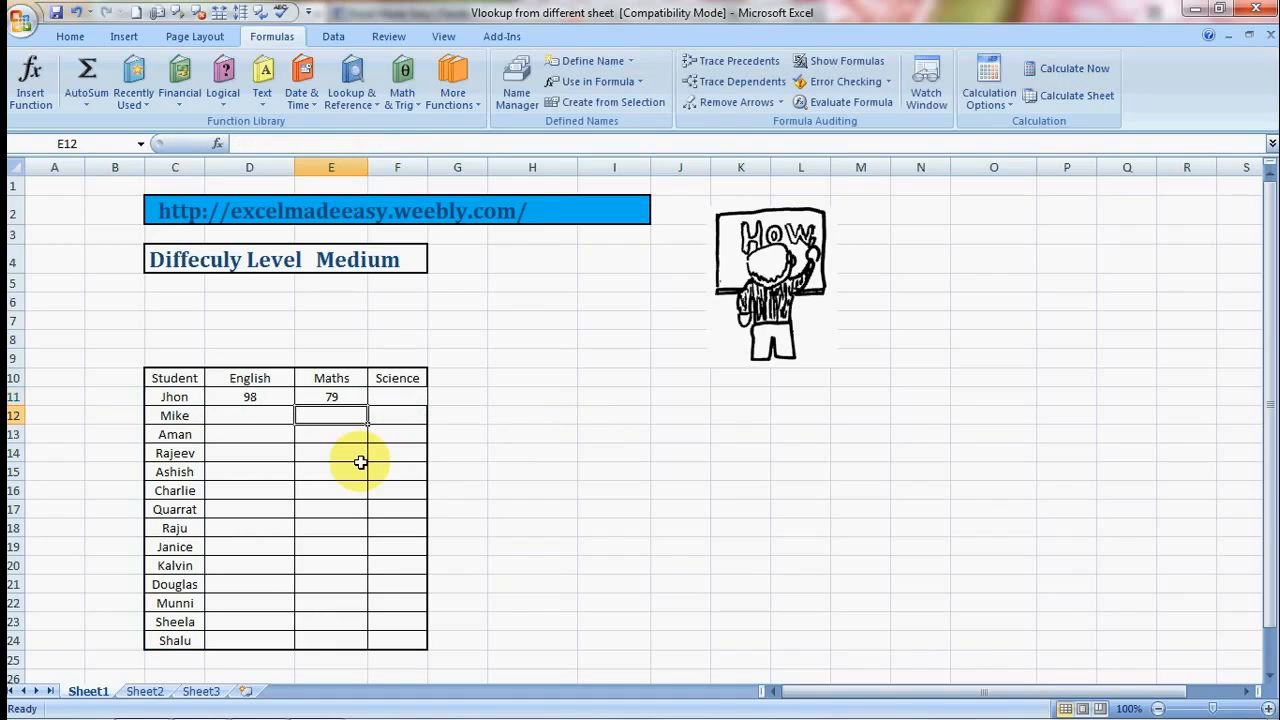
# Step: Copy the Maths VLOOKUP formula from E11 into the Science cell F11
pyautogui.press('Up')
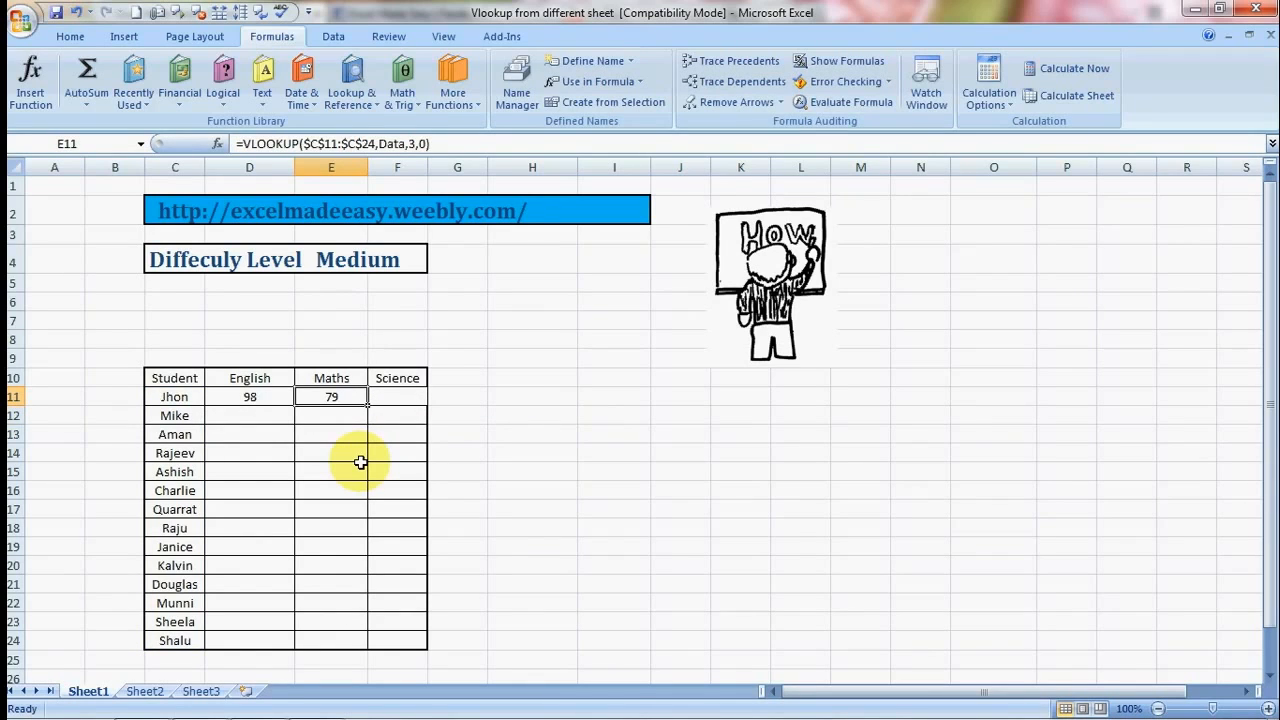
pyautogui.hotkey('ctrl', 'c')
pyautogui.press('Right')
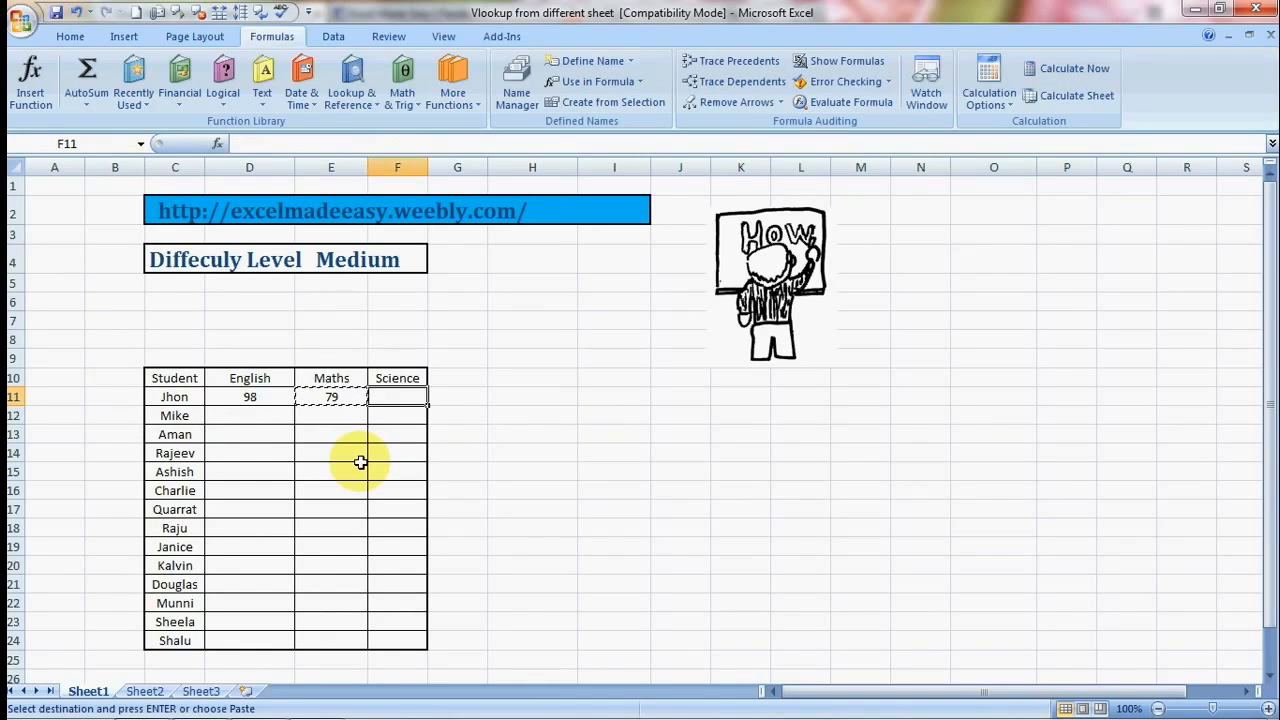
pyautogui.hotkey('ctrl', 'v')
pyautogui.press('Escape')
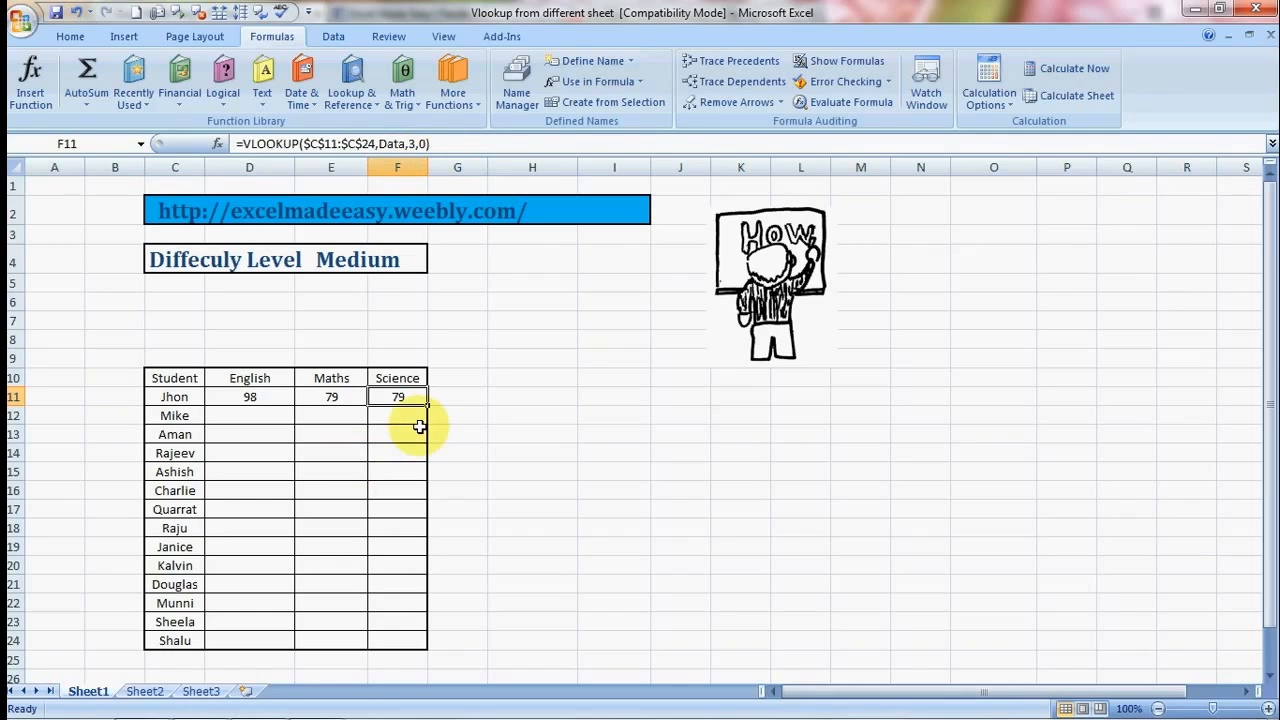
# Step: Change the column index of the Science VLOOKUP in F11 to 4
pyautogui.press('F2')
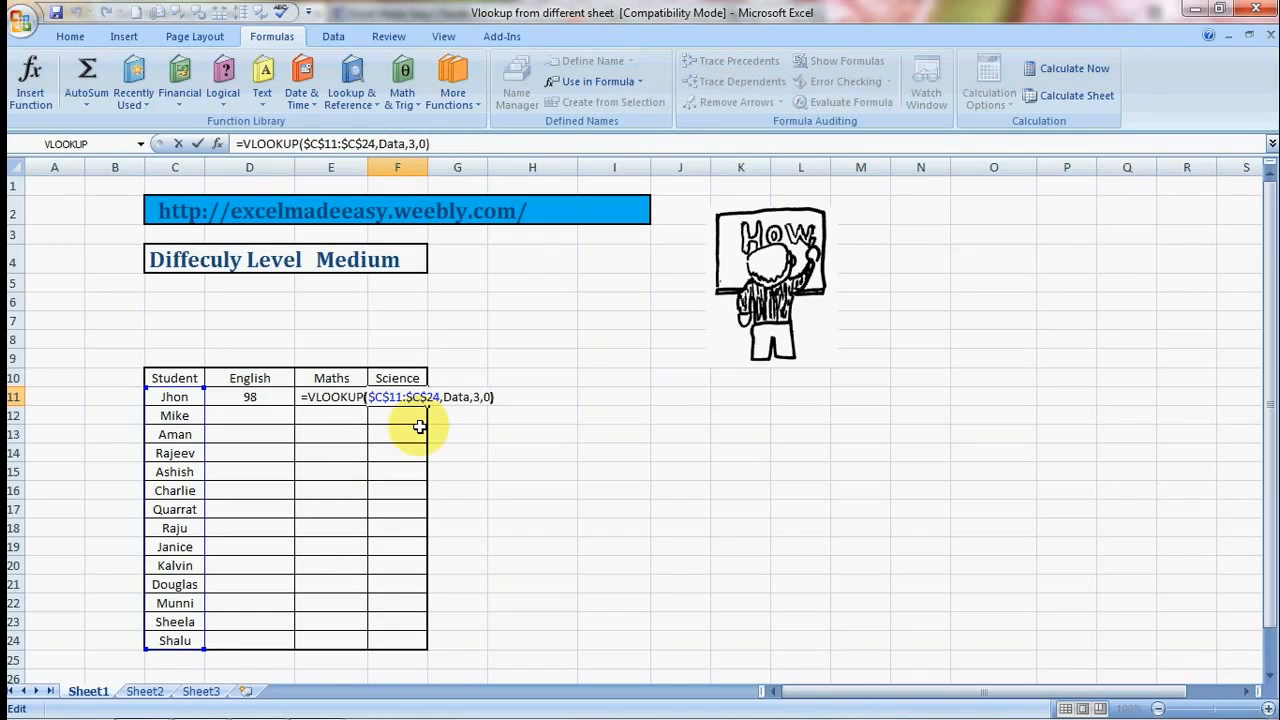
pyautogui.press('Left')
pyautogui.press('Left')
pyautogui.press('Left')
pyautogui.press('BackSpace')
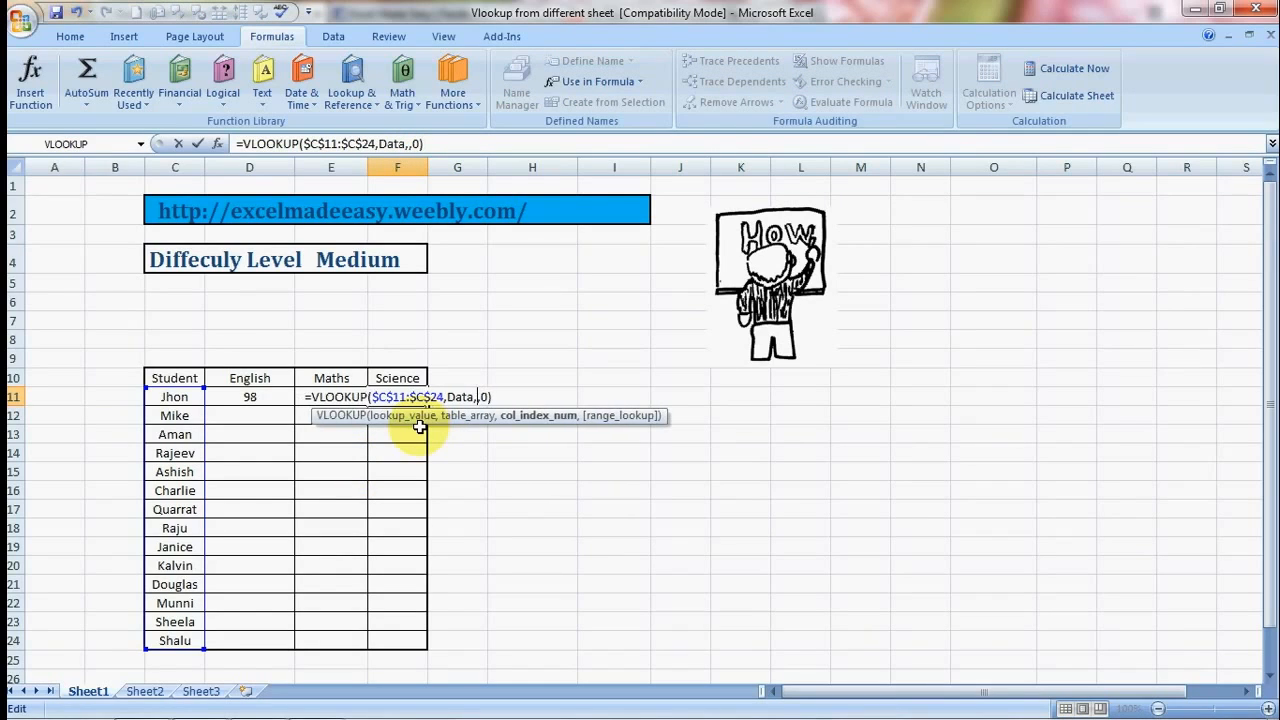
pyautogui.write('4')
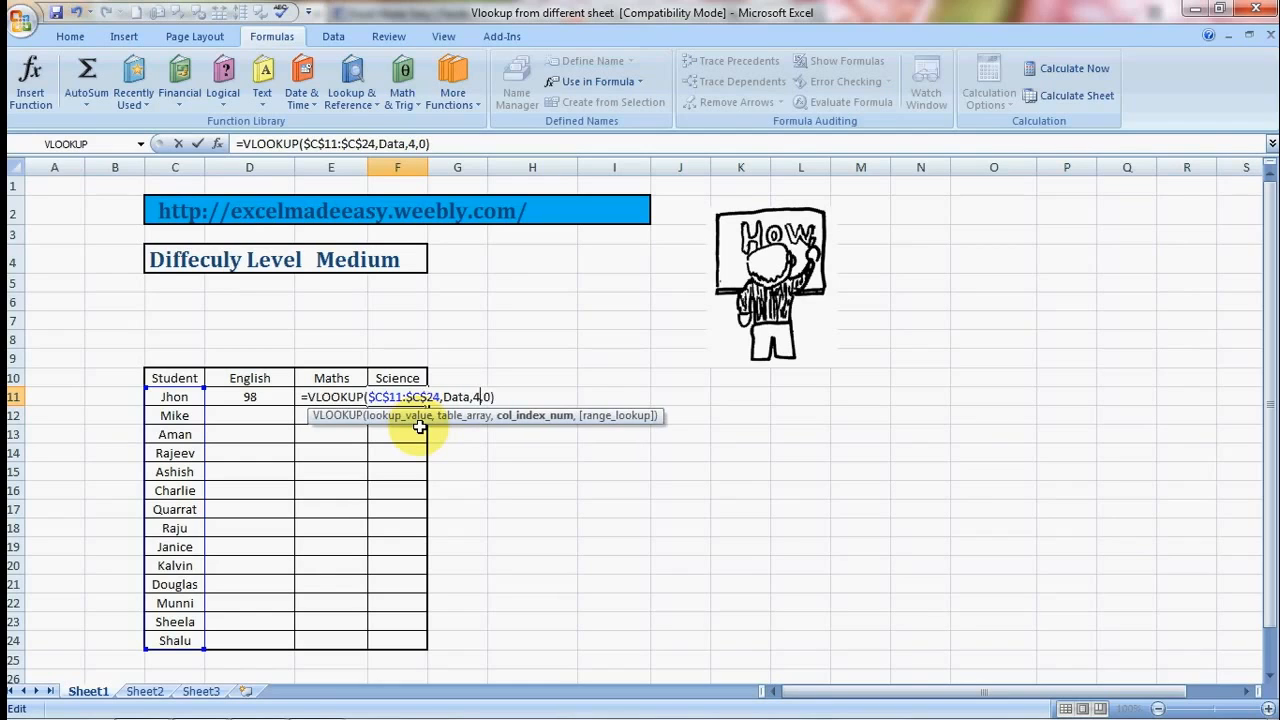
pyautogui.press('Return')
pyautogui.press('Up')
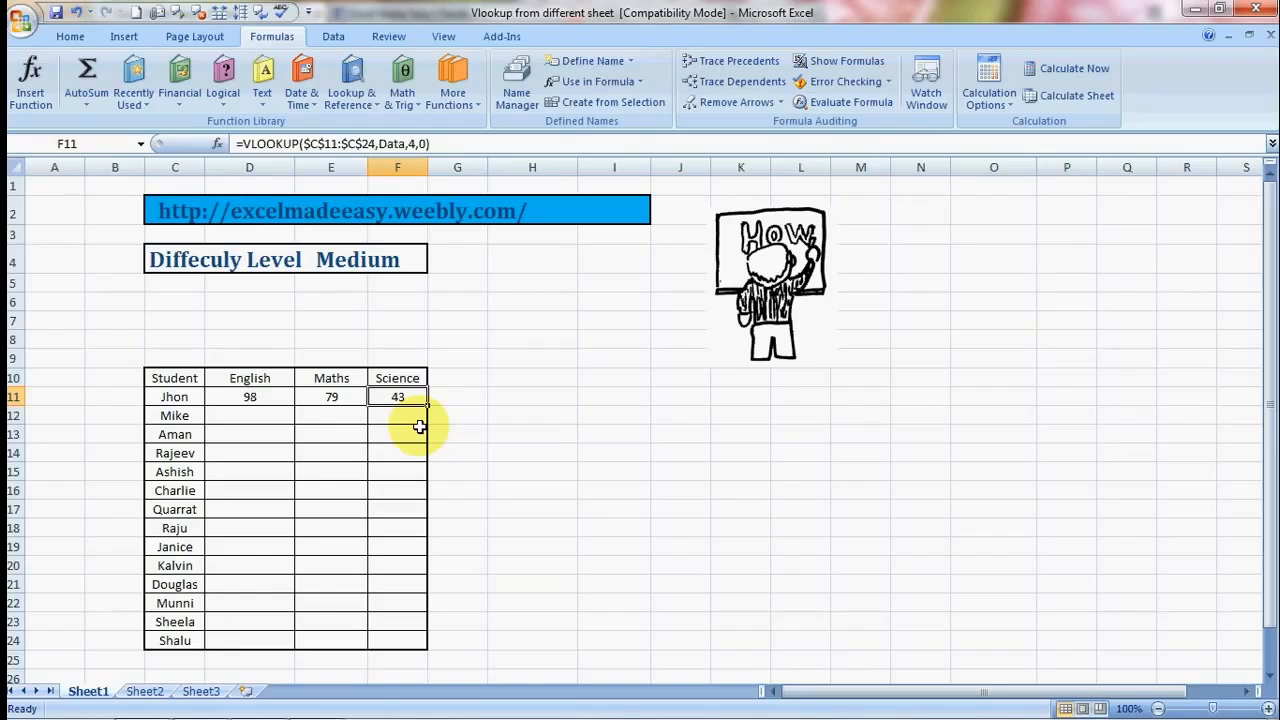
pyautogui.press('Left')
pyautogui.press('Left')
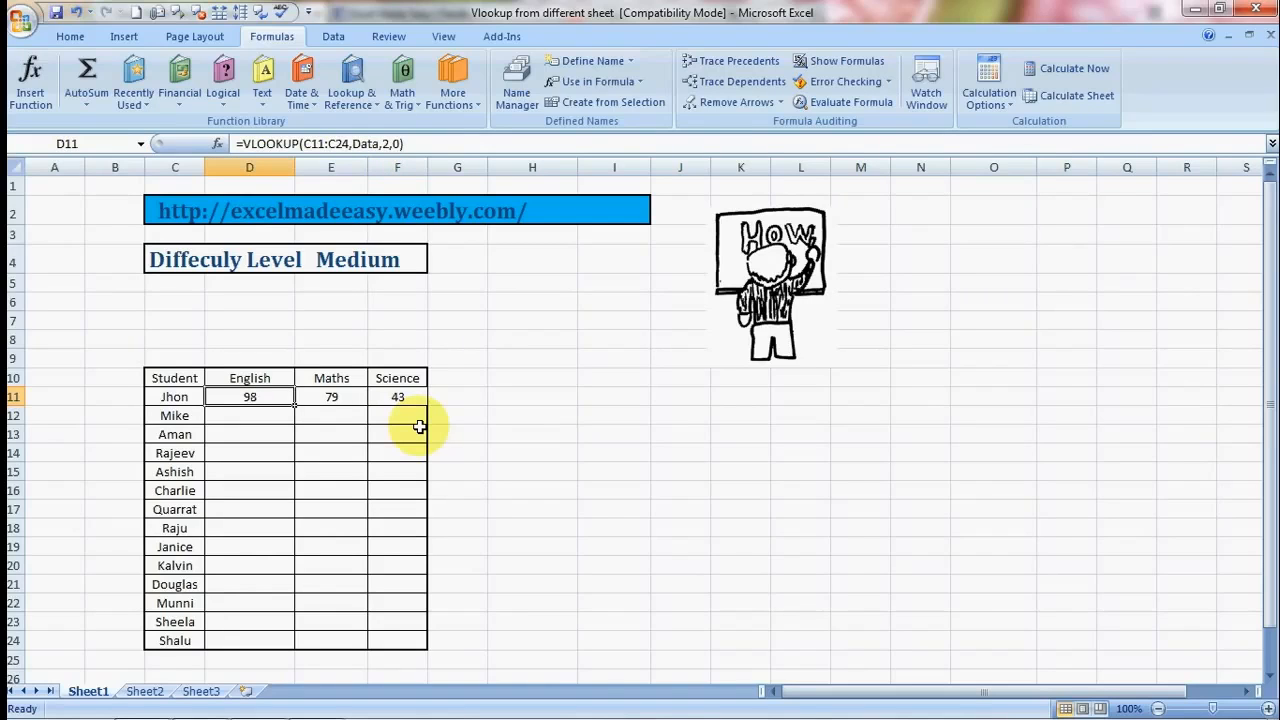
pyautogui.press('Down')
pyautogui.press('Up')
pyautogui.press('Left')
pyautogui.press('Right')
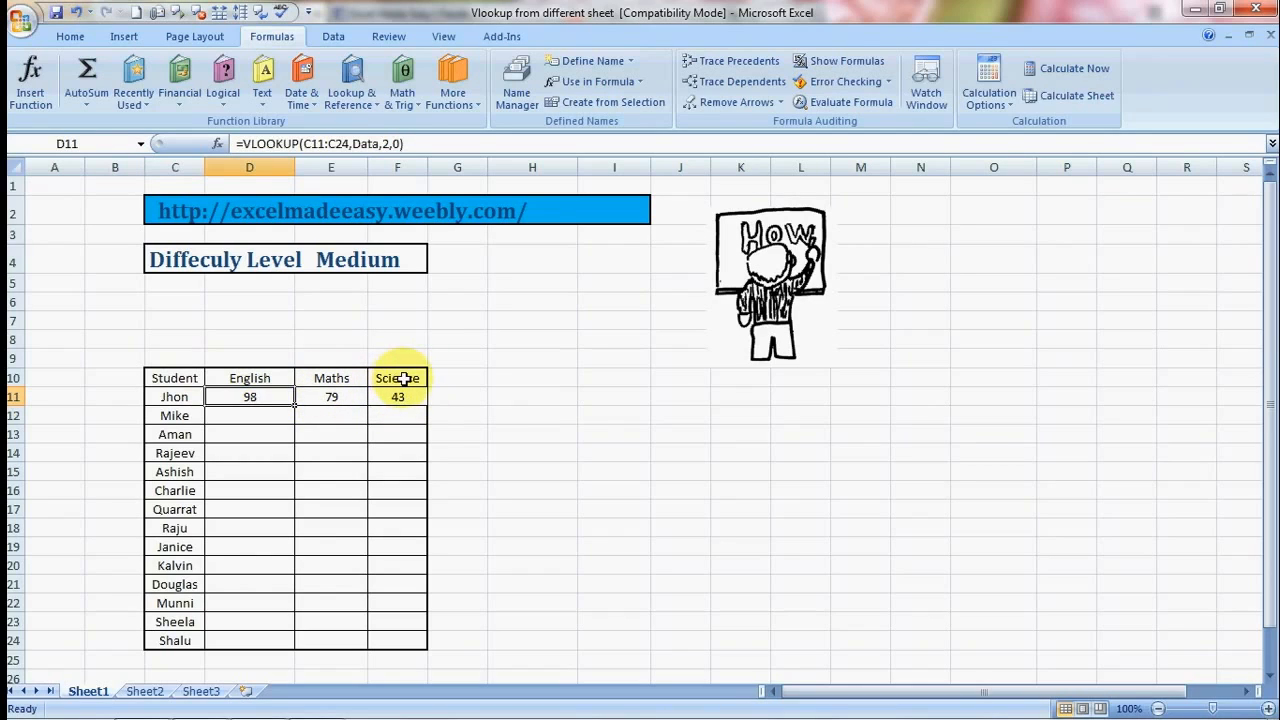
pyautogui.click(288, 380)
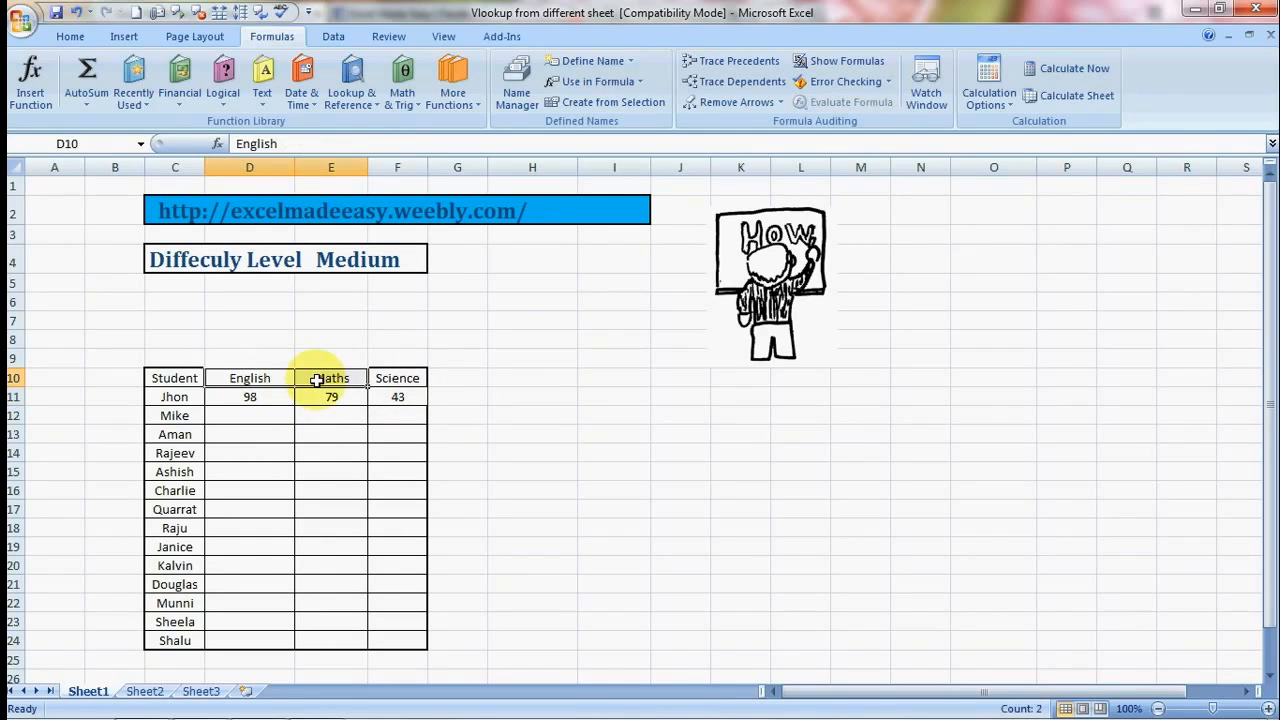
pyautogui.click(396, 377)
# Step: Copy the VLOOKUP formulas in D11:F11 down through row 24 for all the students
pyautogui.press('Down')
pyautogui.press('Left')
pyautogui.press('Left')
pyautogui.hotkey('shift', 'Right')
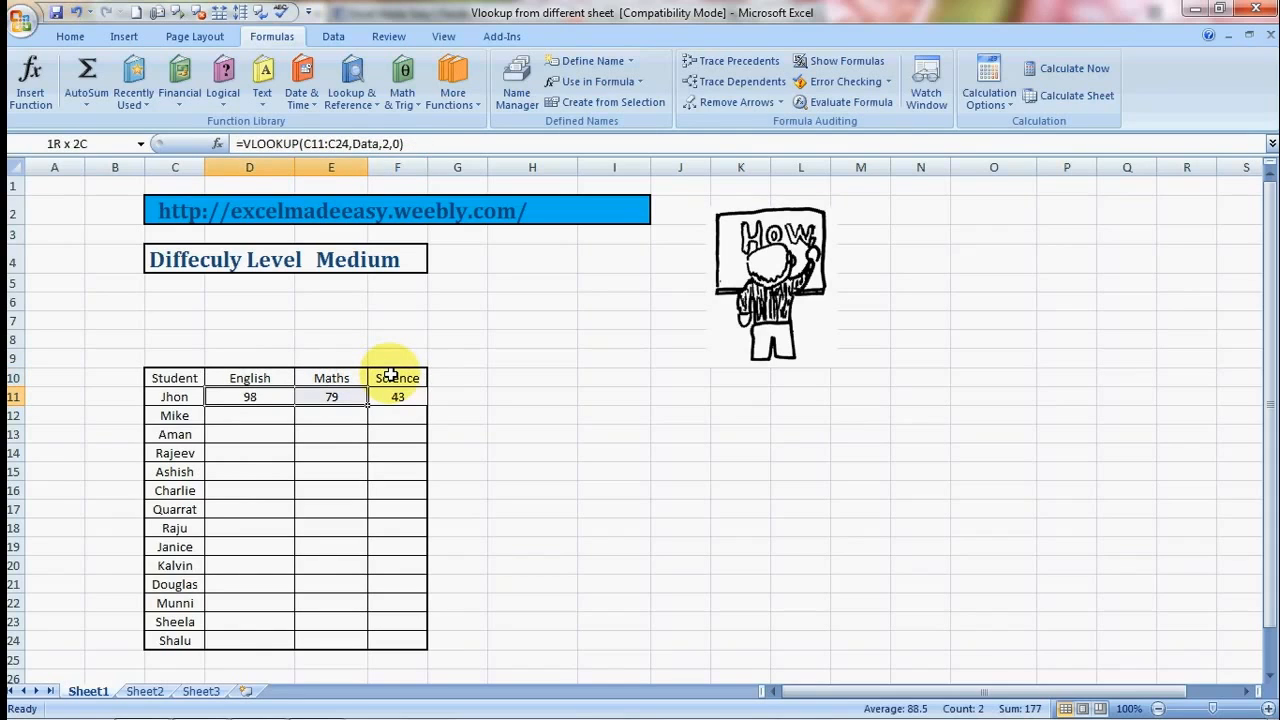
pyautogui.hotkey('shift', 'Right')
pyautogui.hotkey('ctrl', 'c')
pyautogui.hotkey('shift', 'Down')
pyautogui.hotkey('shift', 'Down')
pyautogui.hotkey('shift', 'Down')
pyautogui.hotkey('shift', 'Down')
pyautogui.hotkey('shift', 'Down')
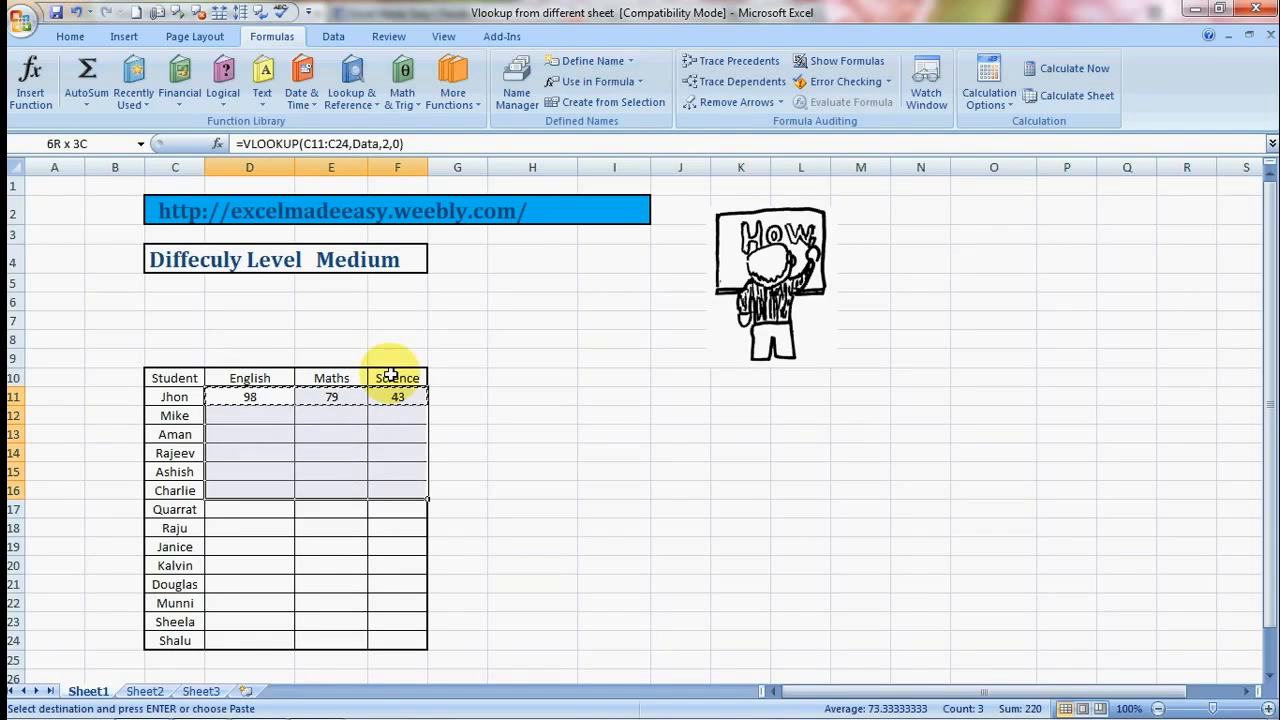
pyautogui.hotkey('shift', 'Down')
pyautogui.hotkey('shift', 'Down')
pyautogui.hotkey('shift', 'Down')
pyautogui.hotkey('shift', 'Down')
pyautogui.hotkey('shift', 'Down')
pyautogui.hotkey('shift', 'Down')
pyautogui.hotkey('shift', 'Down')
pyautogui.hotkey('shift', 'Down')
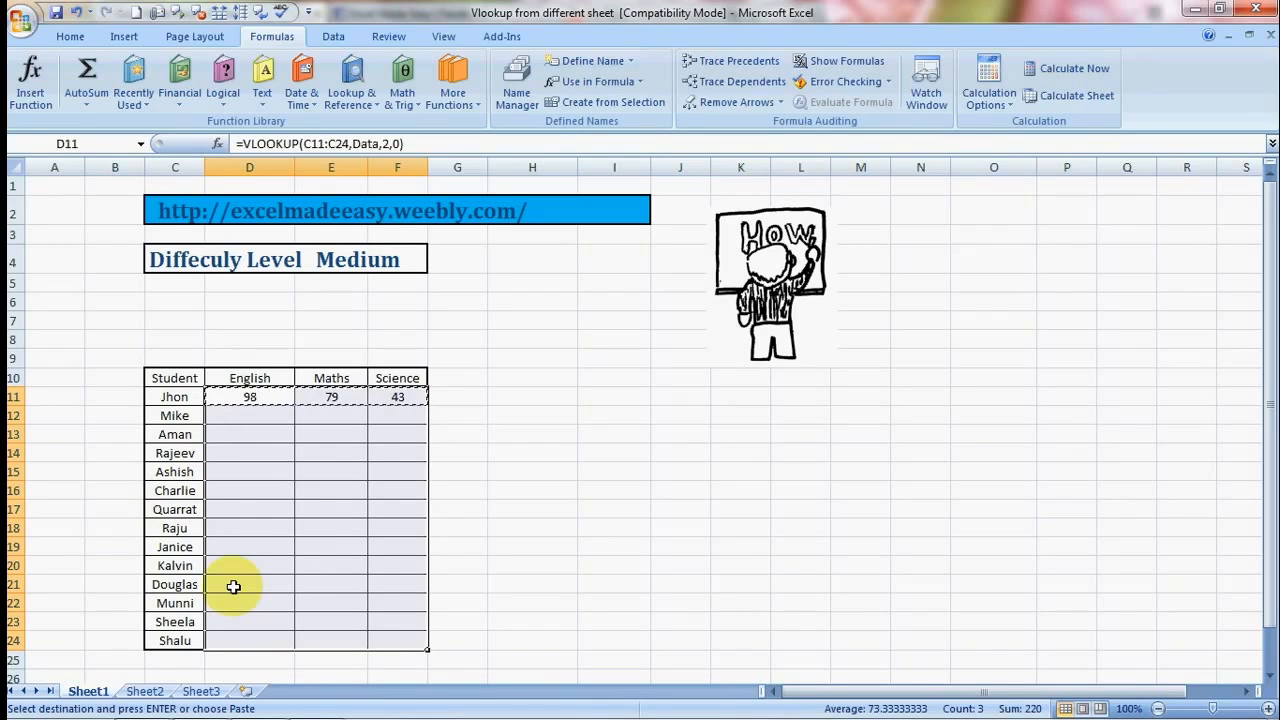
pyautogui.hotkey('ctrl', 'v')
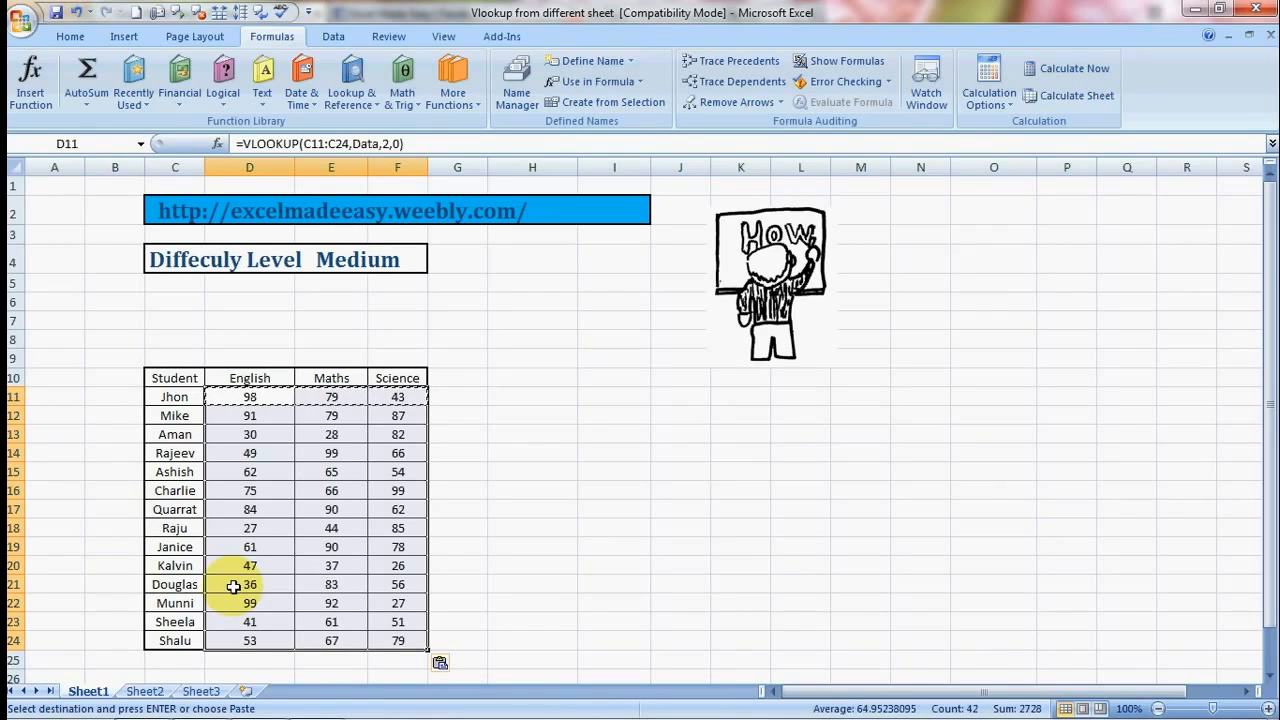
pyautogui.press('Escape')
# Step: Inspect the copied VLOOKUP formulas down the Maths column as far as E16
pyautogui.press('Right')
pyautogui.press('Down')
pyautogui.press('Down')
pyautogui.press('Down')
pyautogui.press('Down')
pyautogui.press('Down')
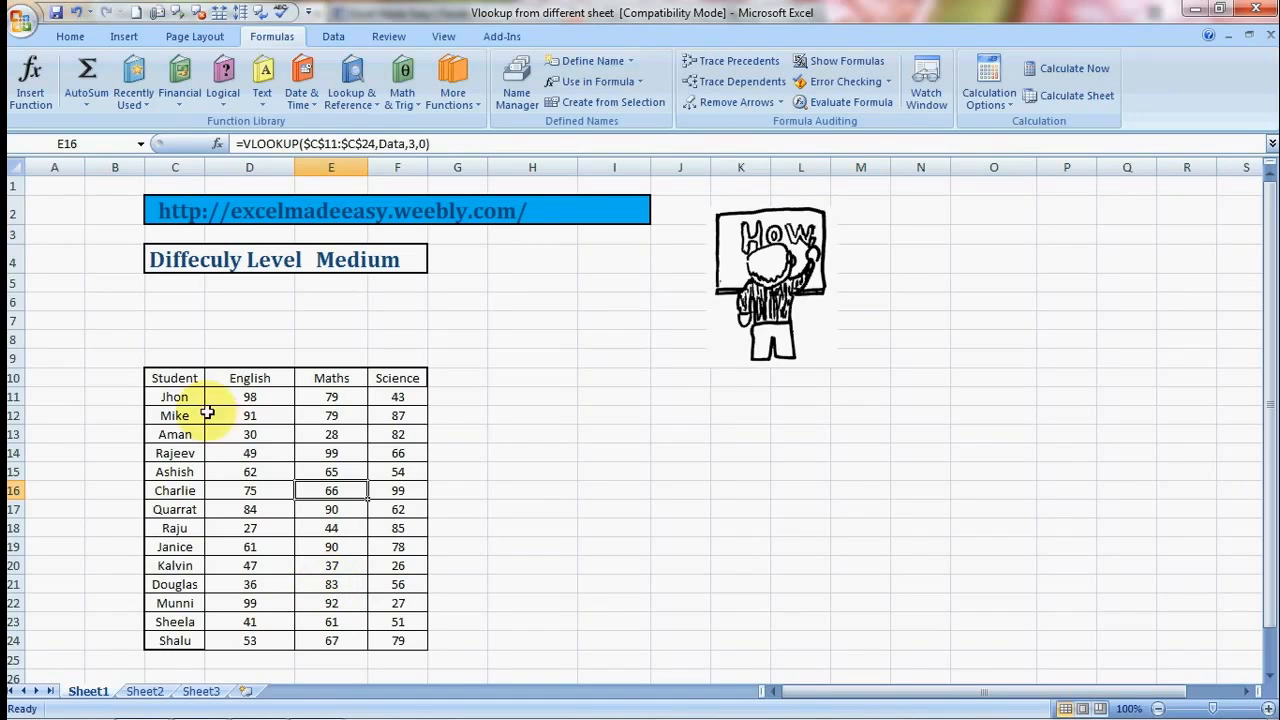
# Step: Open the excelmadeeasy.weebly.com link from the sheet in Firefox and look through the home page down to the social links
pyautogui.click(186, 222)
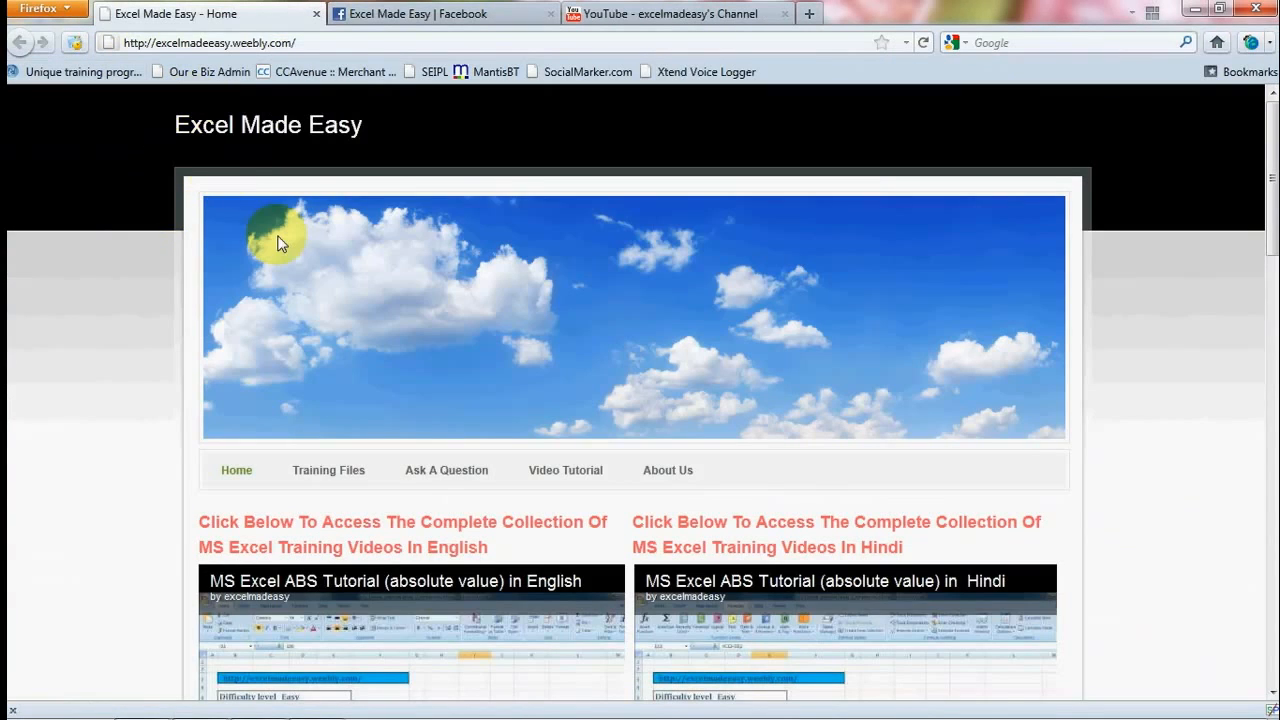
pyautogui.scroll(-1, 357, 352)
pyautogui.scroll(-3, 357, 352)
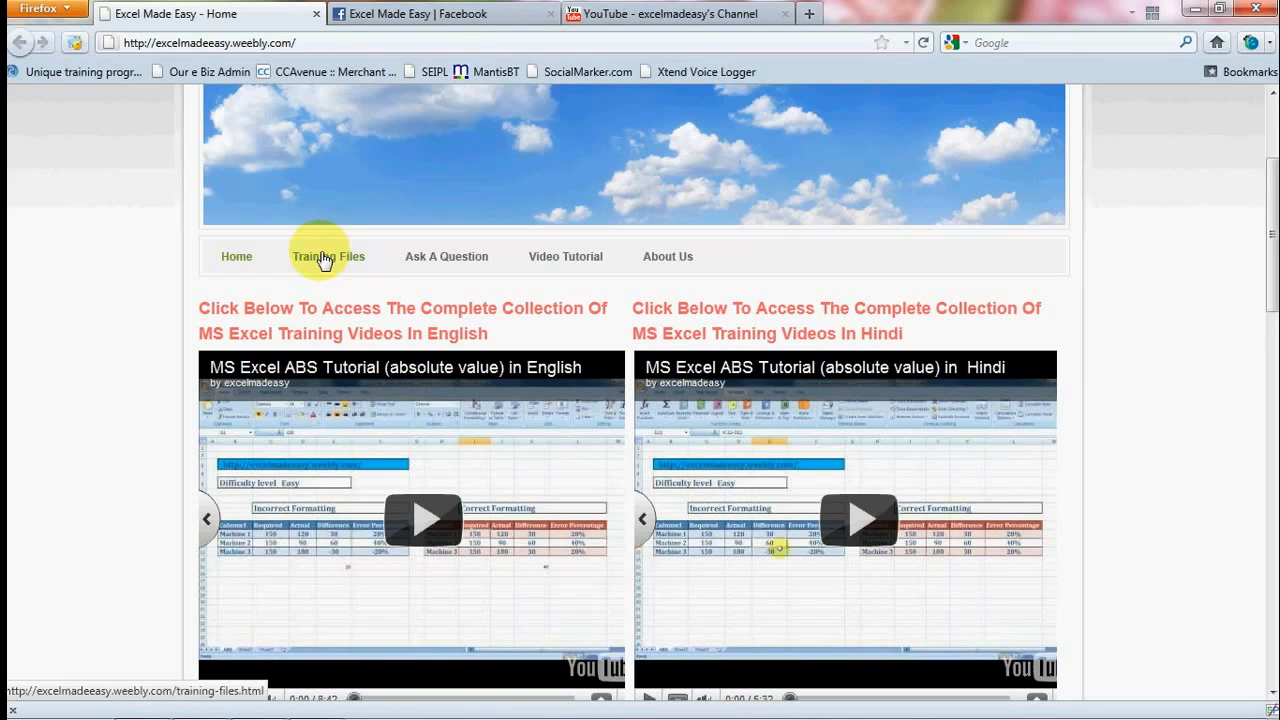
pyautogui.scroll(-3, 323, 260)
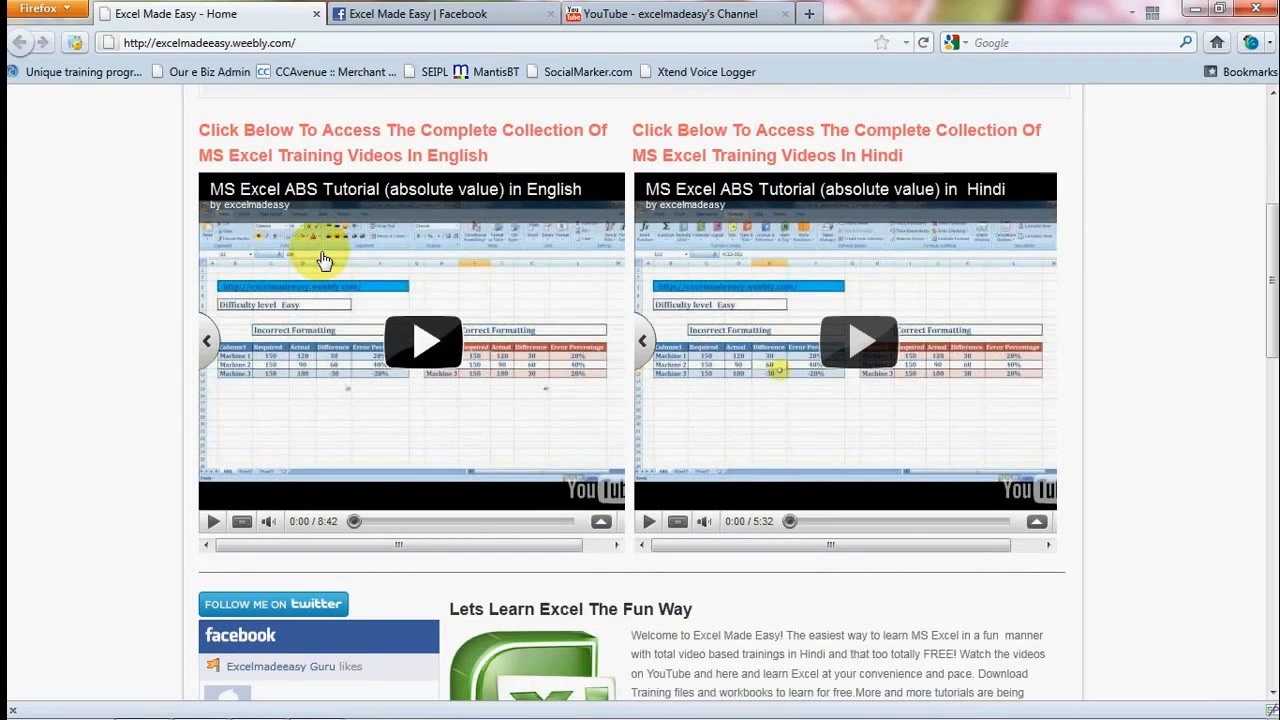
pyautogui.scroll(-4, 323, 260)
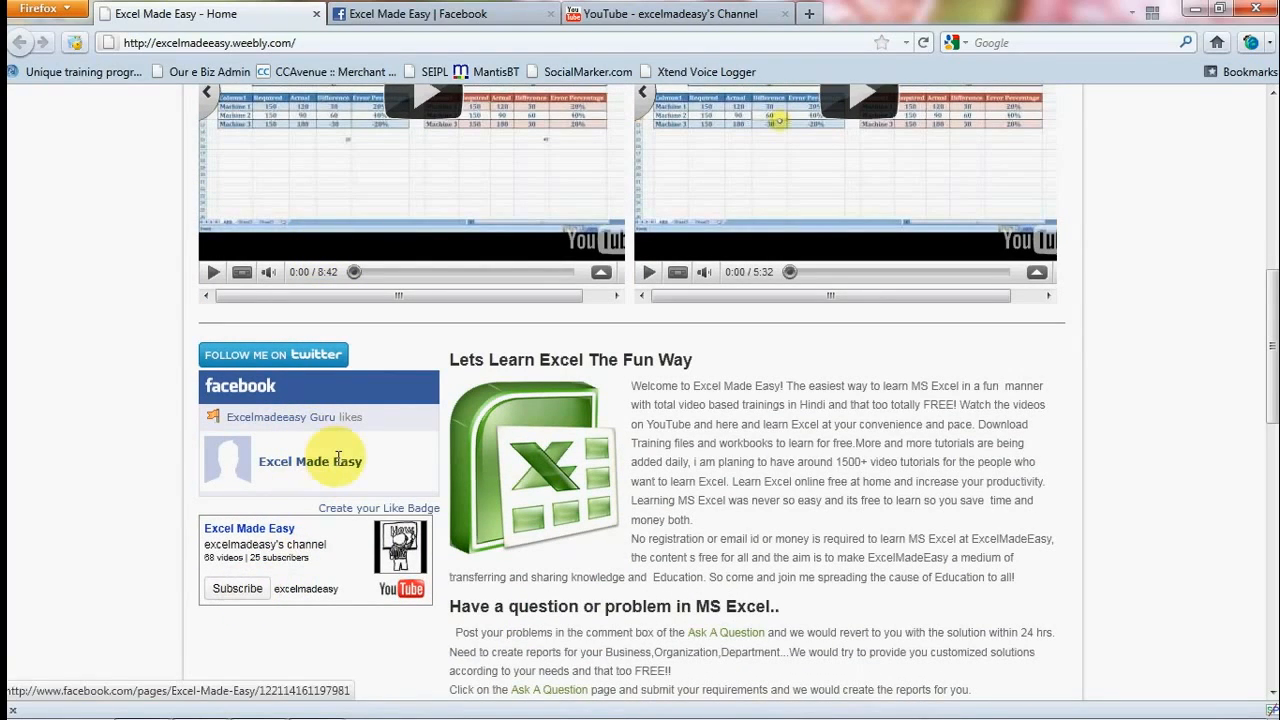
# Step: View the Excel Made Easy Facebook page and YouTube channel, and return to the website's home page
pyautogui.click(441, 16)
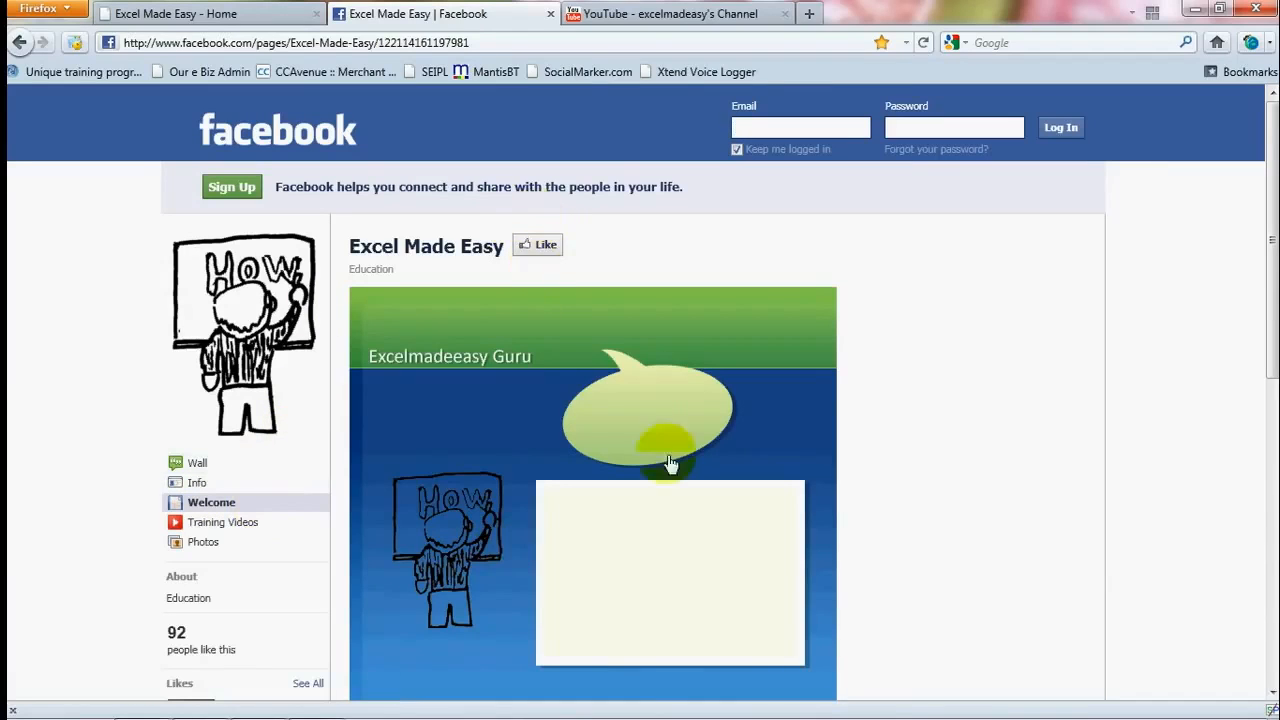
pyautogui.click(706, 12)
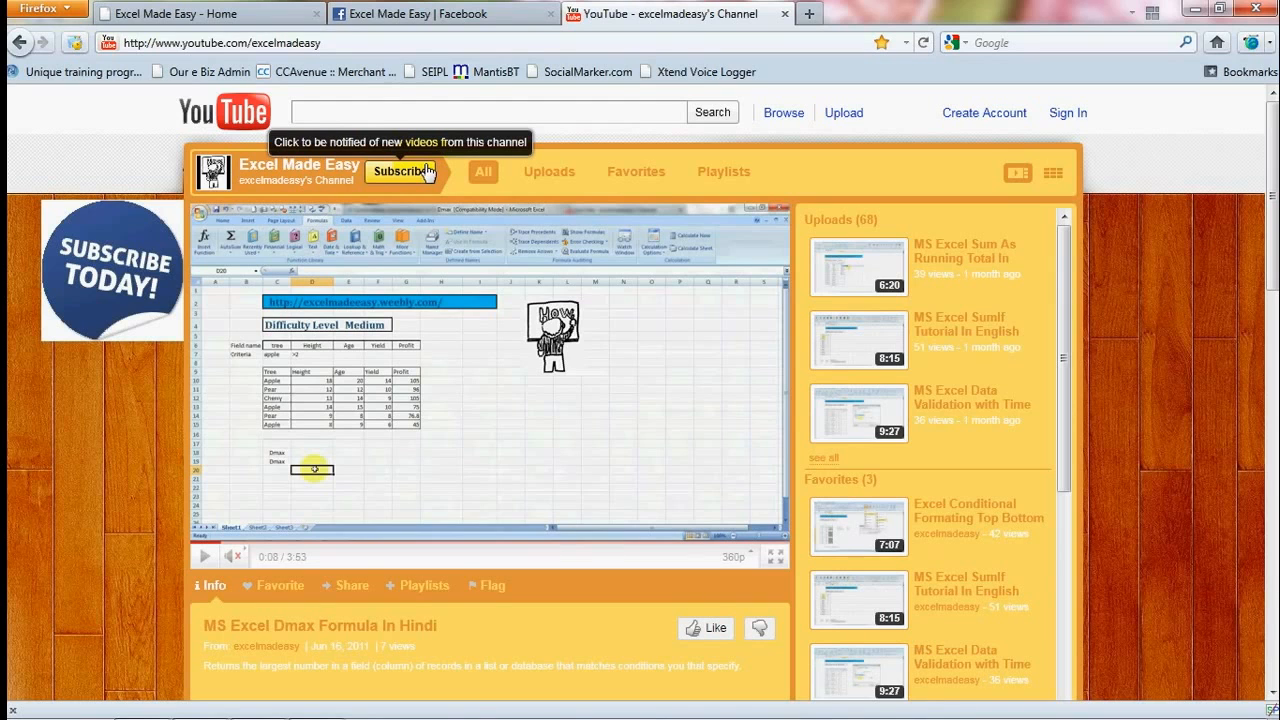
pyautogui.click(230, 16)
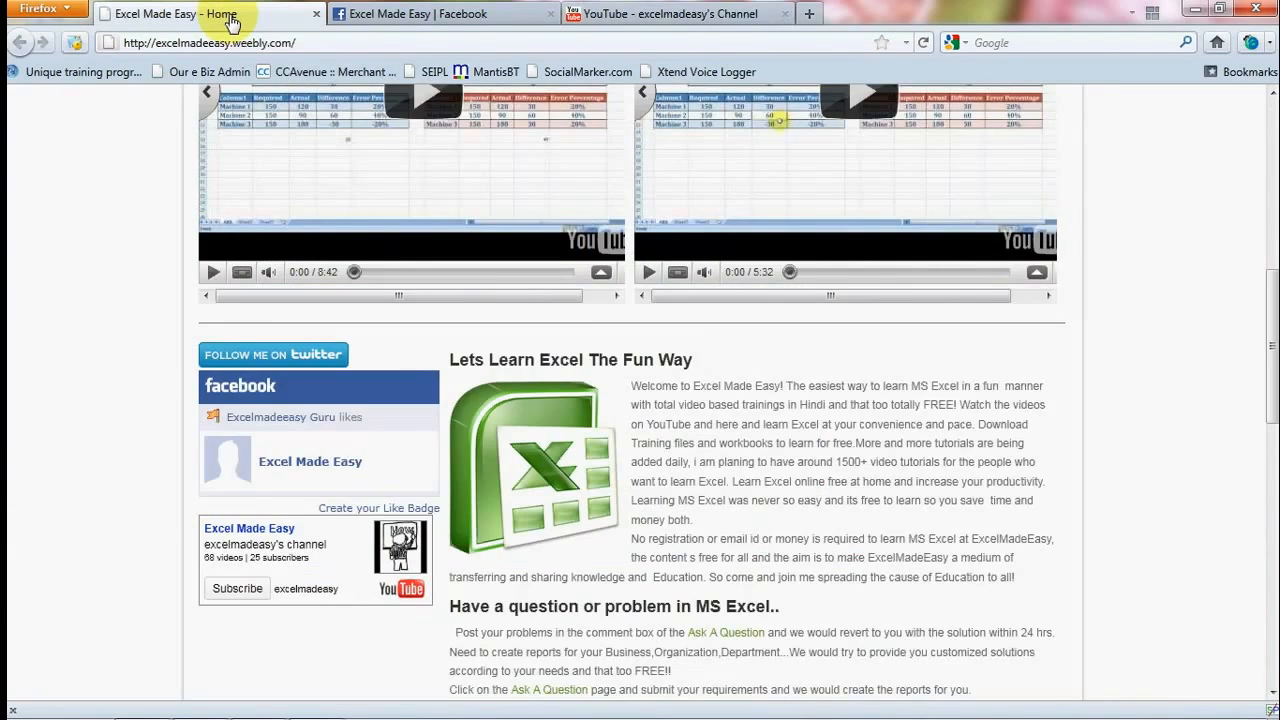
# Step: Switch to the Hlookup workbook in Excel and select D18, the empty result cell under the Nov heading
pyautogui.hotkey('alt', 'Tab')
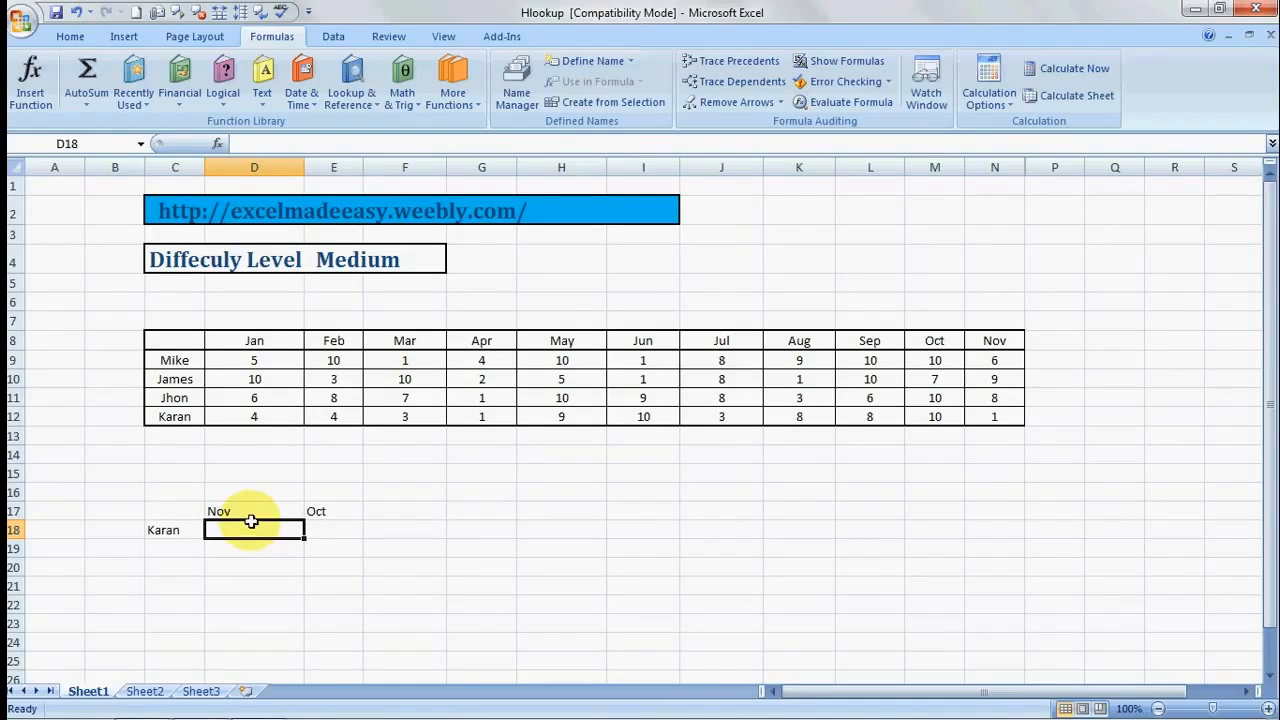
pyautogui.moveTo(697, 716)
pyautogui.click(535, 587)
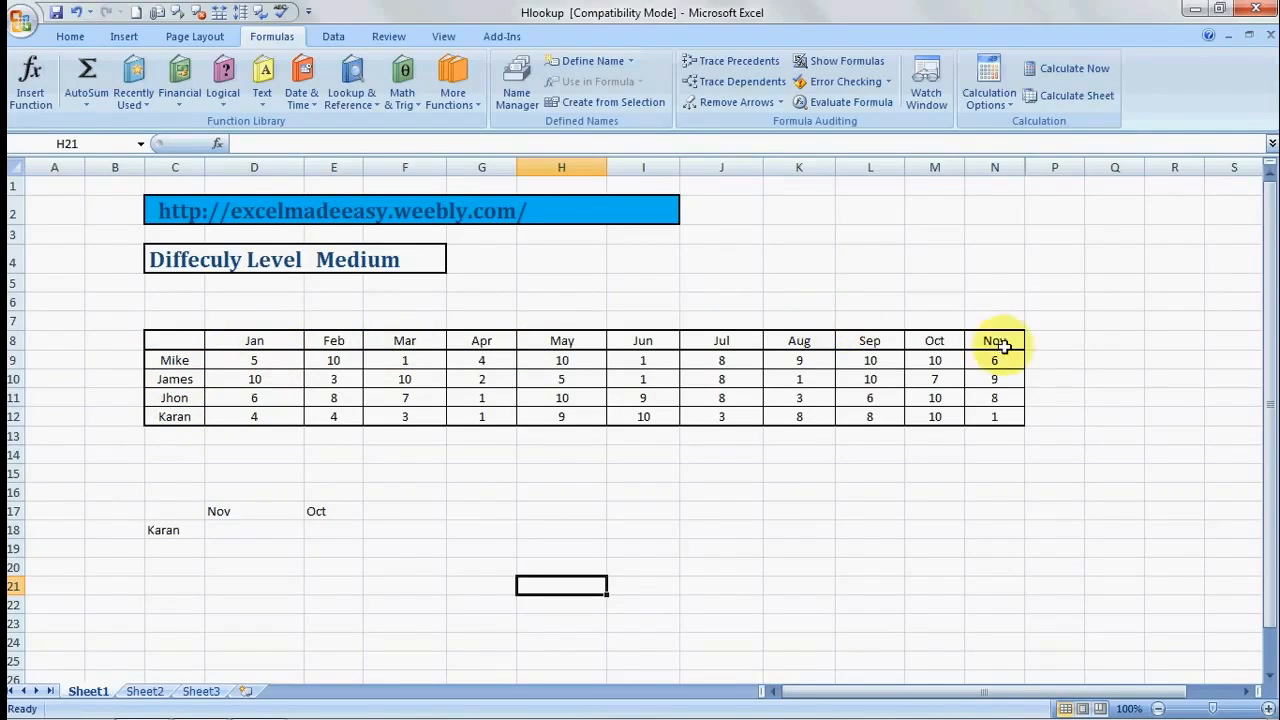
pyautogui.click(381, 526)
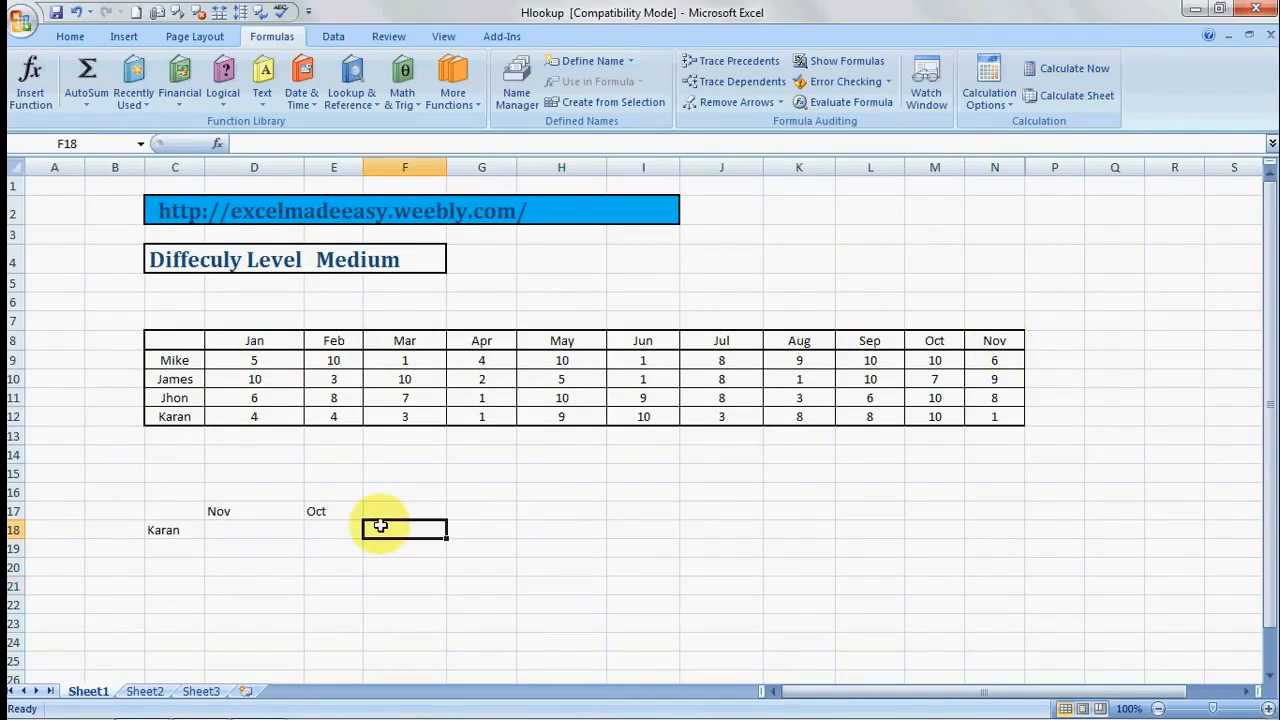
pyautogui.click(255, 513)
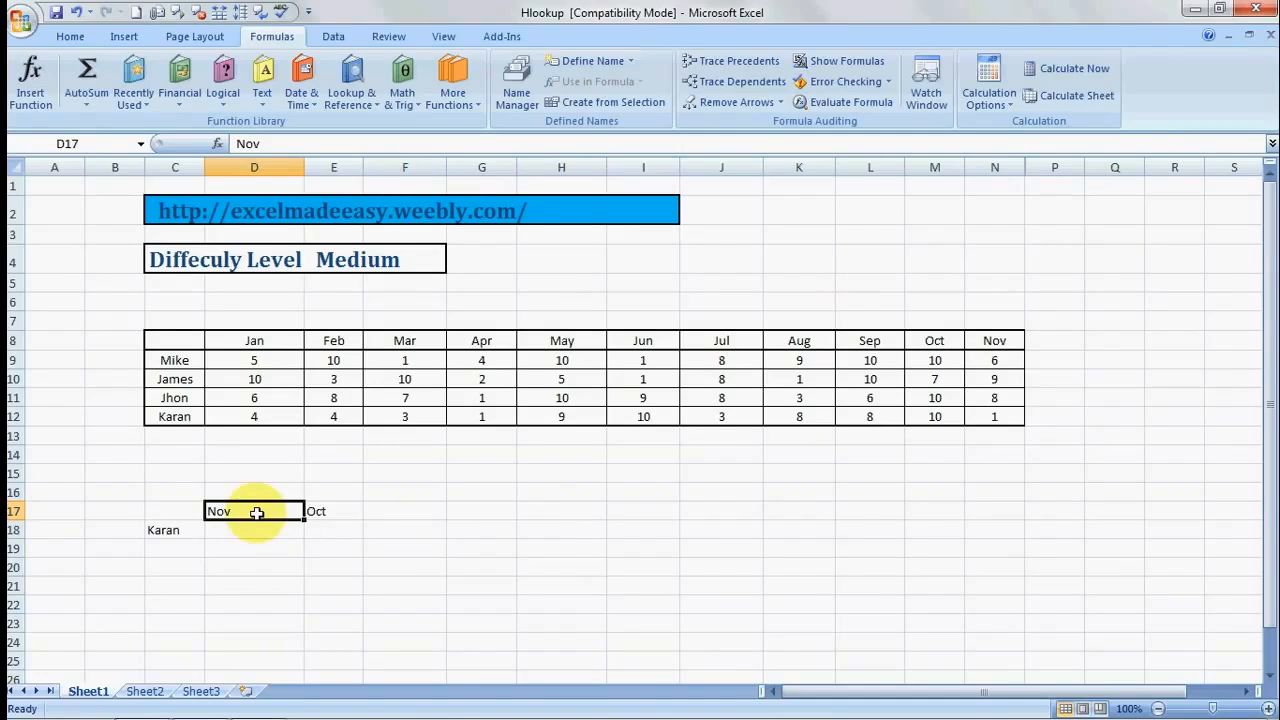
pyautogui.click(254, 534)
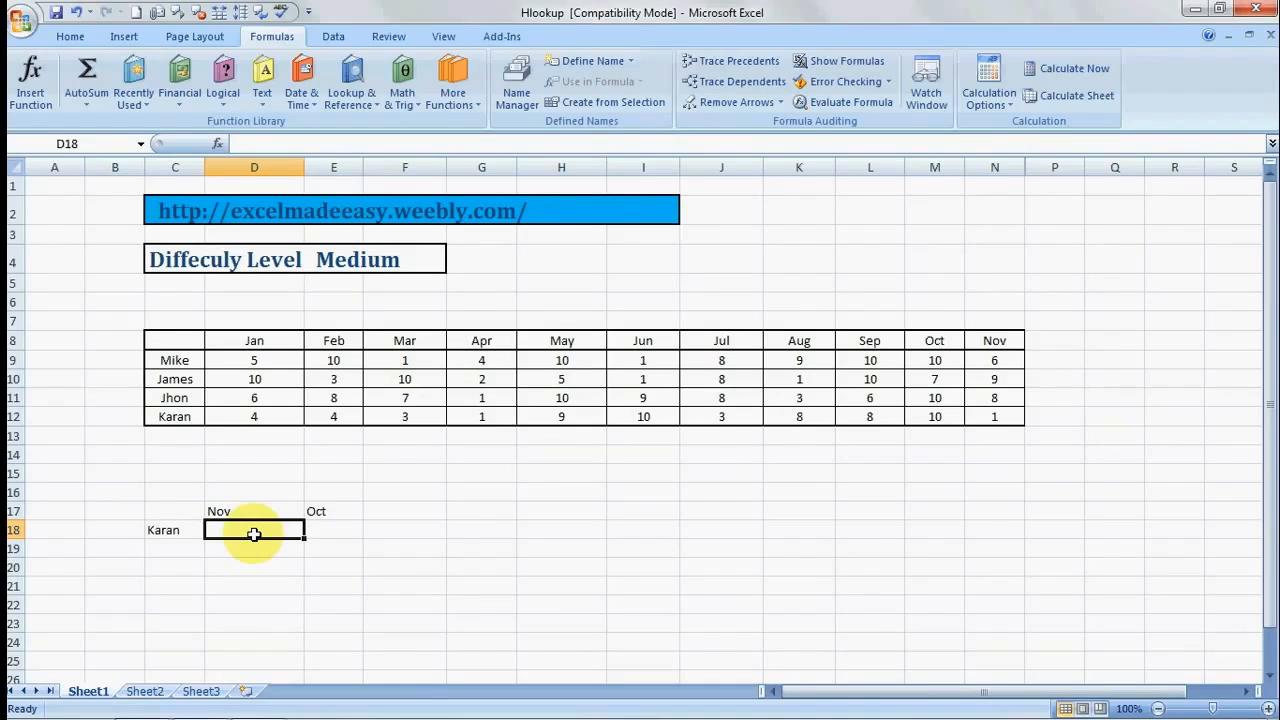
# Step: Begin an HLOOKUP formula in D18 with D17 as the lookup value and C8:N12 as the table array
pyautogui.write('=')
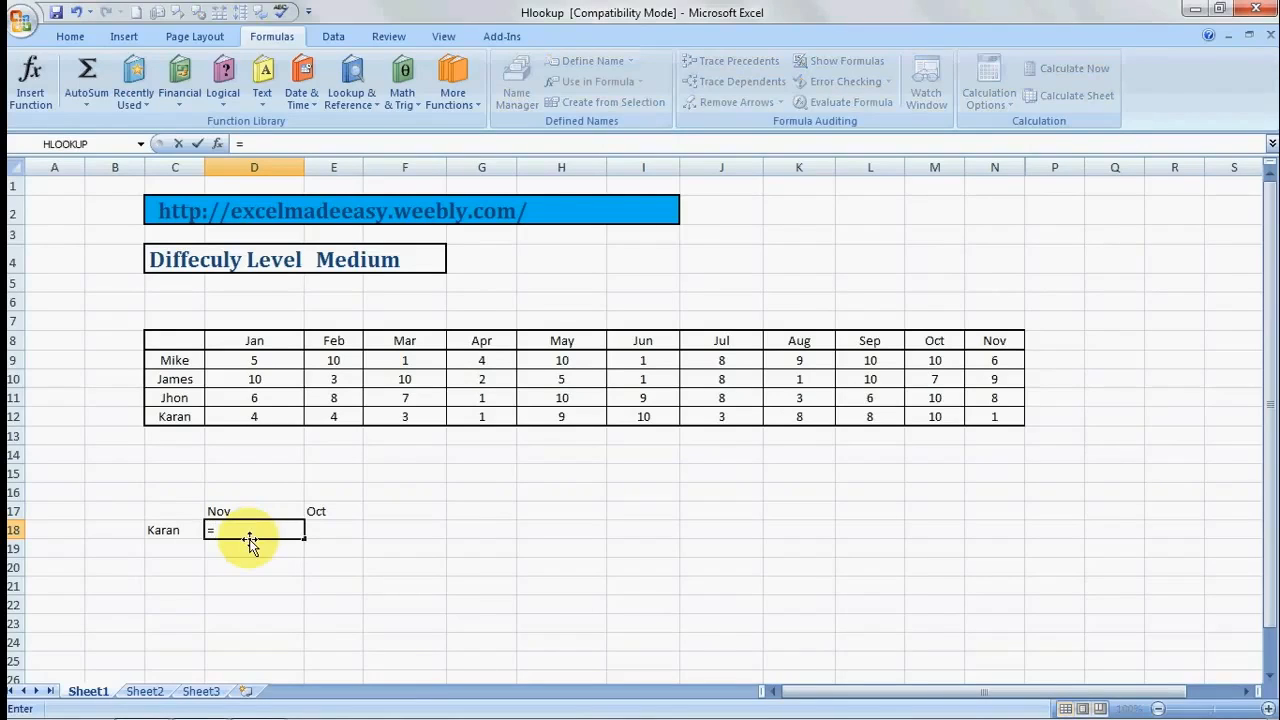
pyautogui.write('h')
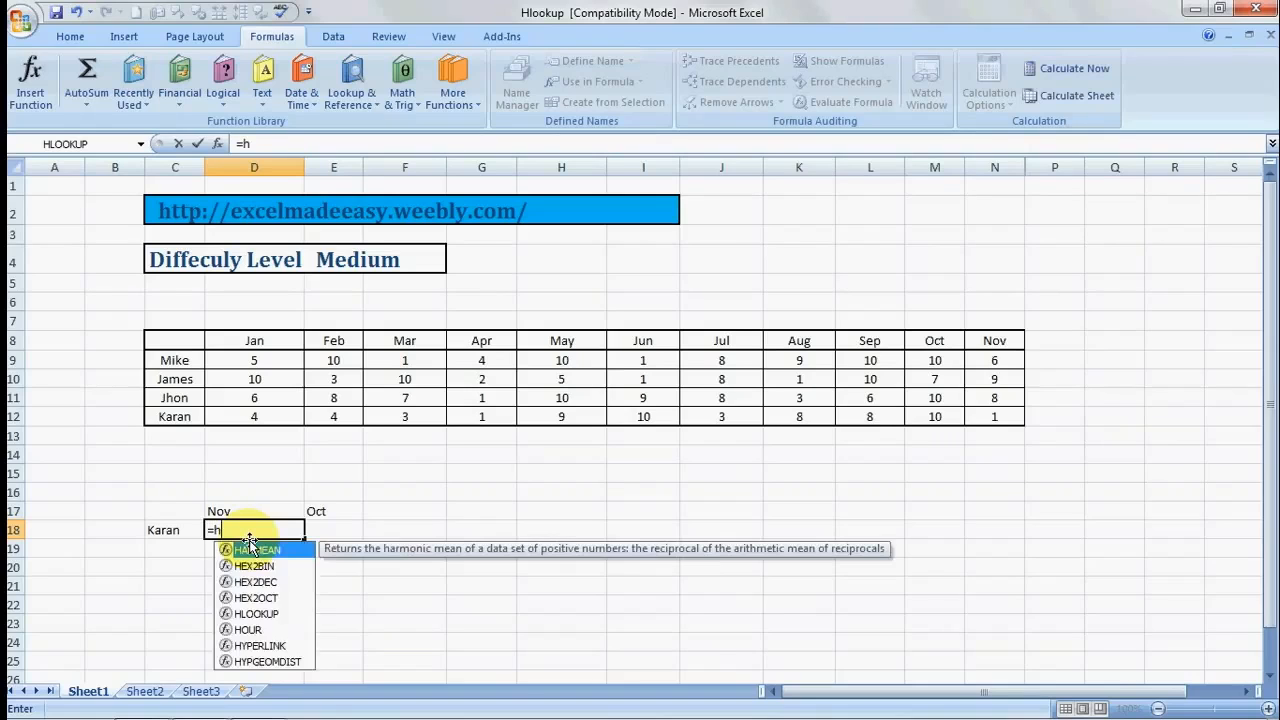
pyautogui.write('loo')
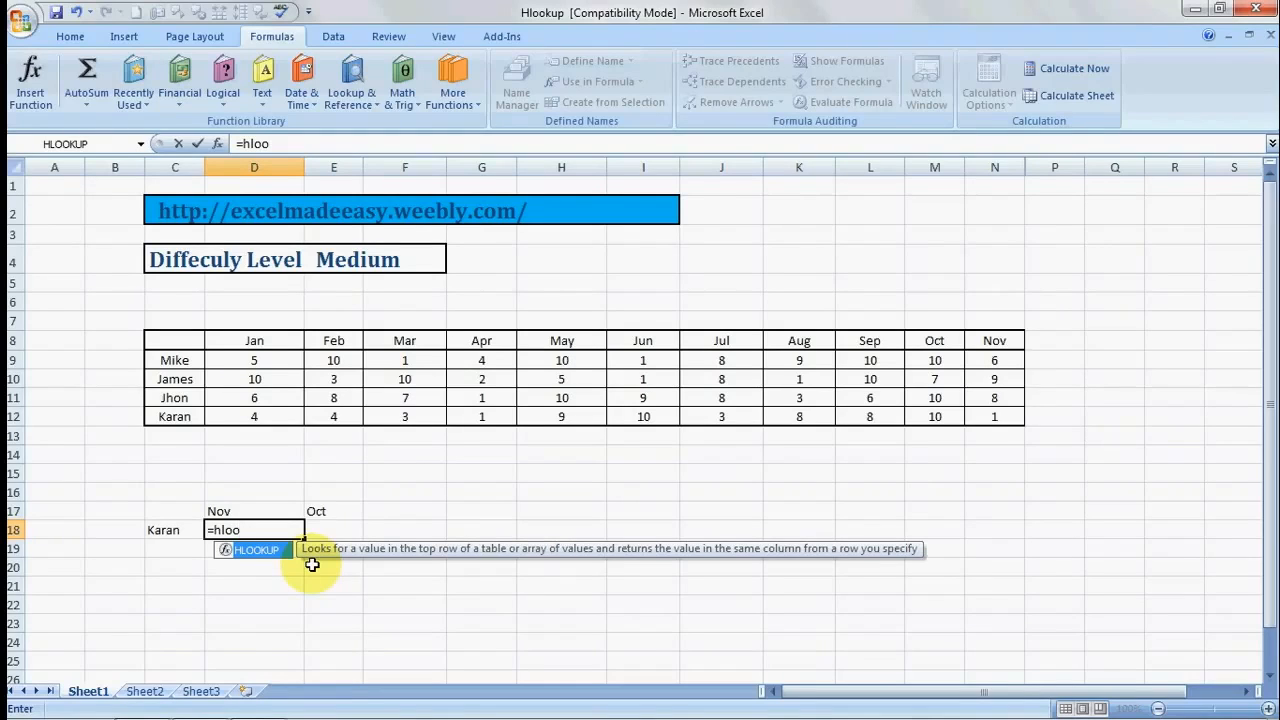
pyautogui.doubleClick(262, 550)
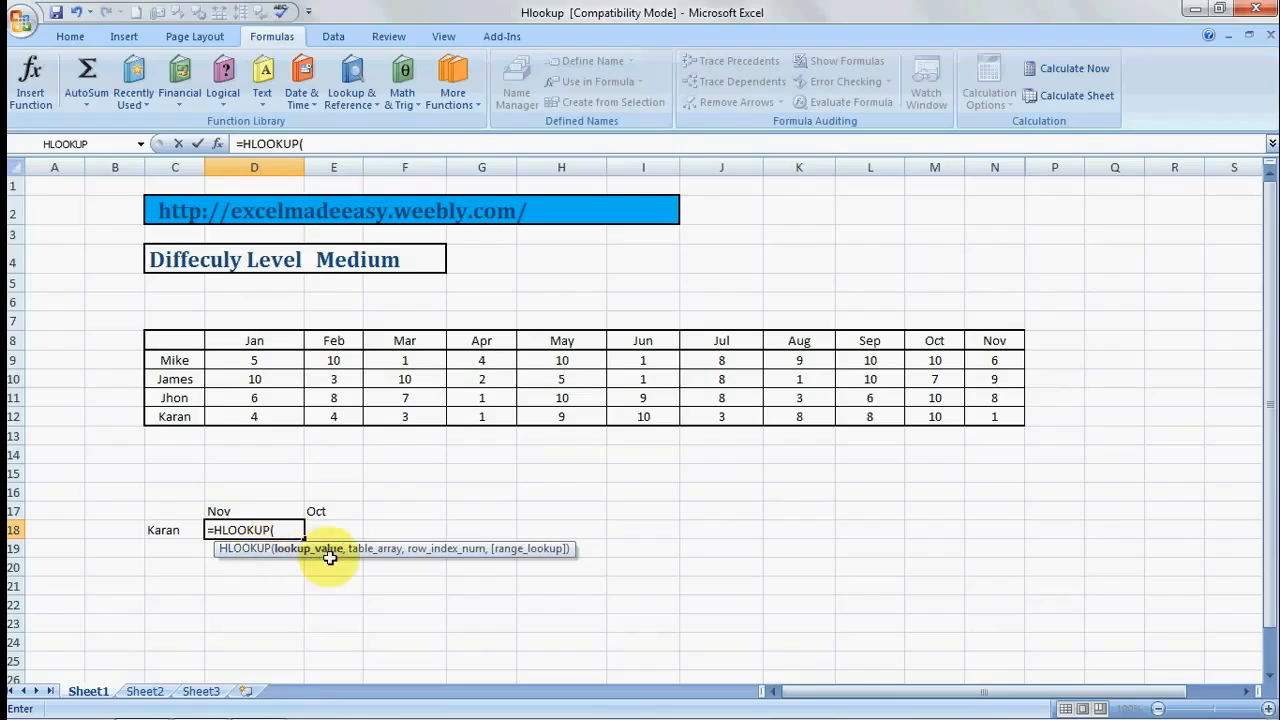
pyautogui.click(221, 510)
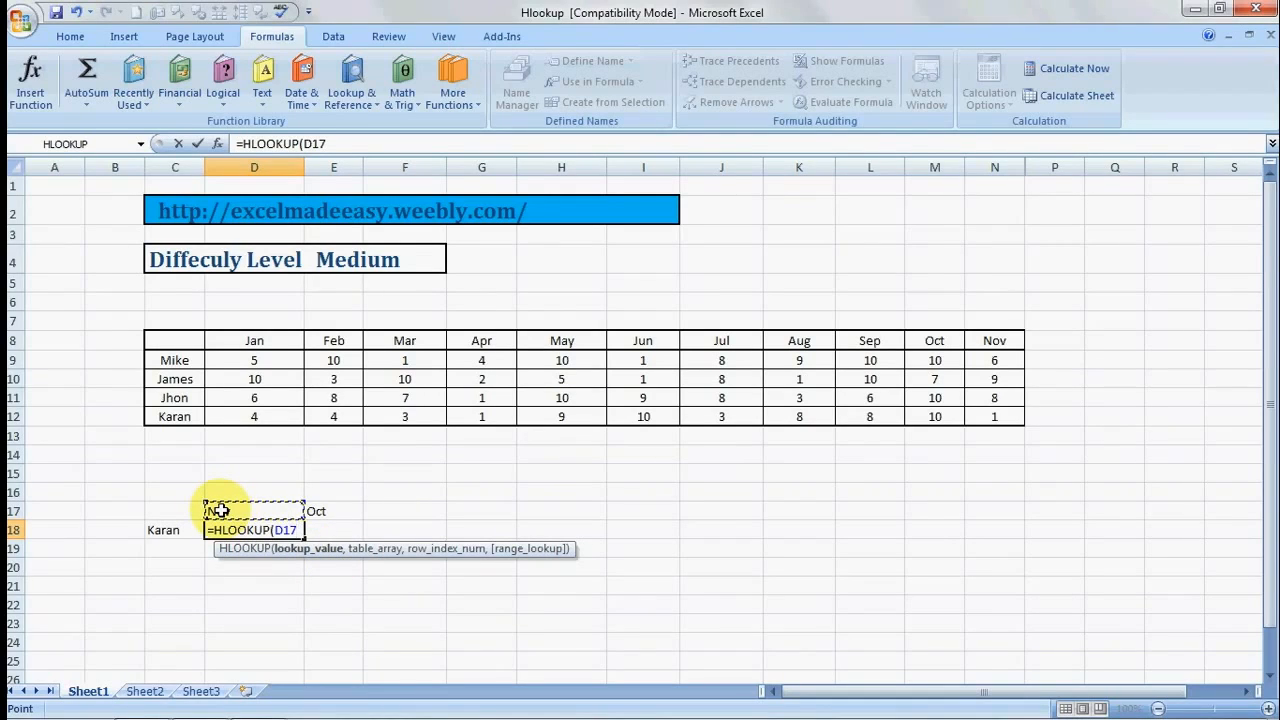
pyautogui.write(',')
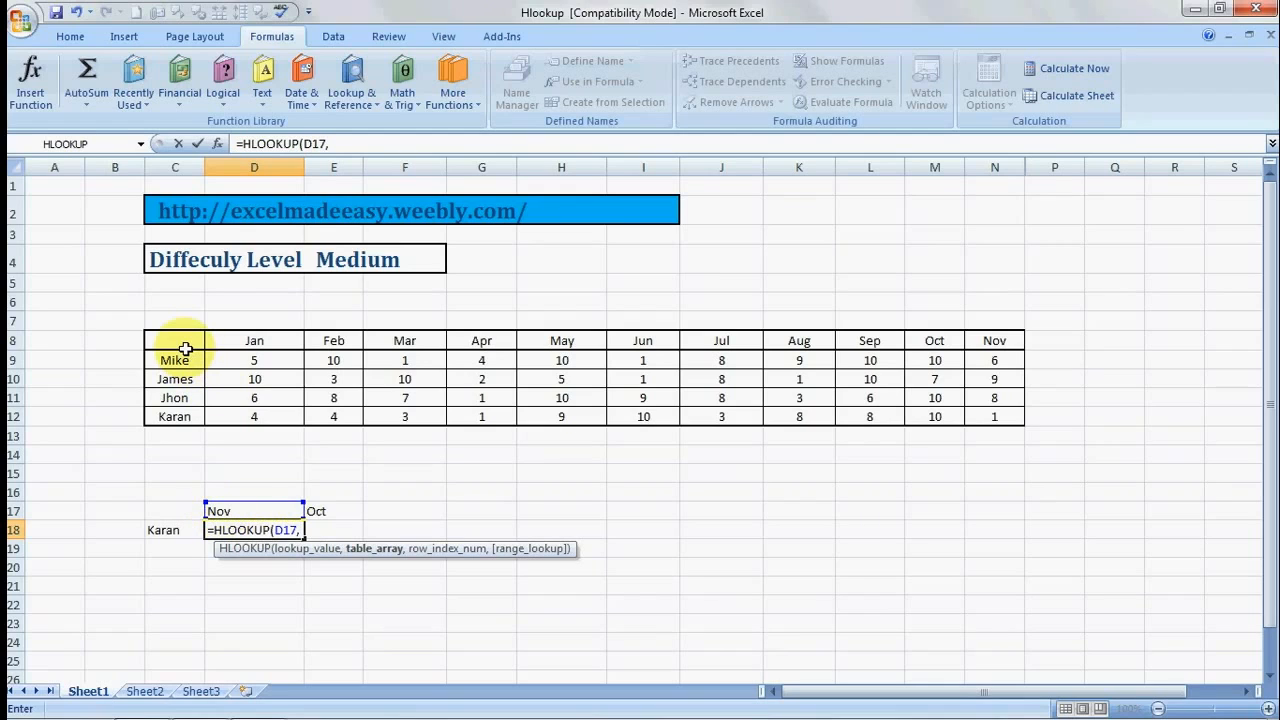
pyautogui.moveTo(185, 348)
pyautogui.mouseDown()
pyautogui.moveTo(180, 400)
pyautogui.moveTo(285, 416)
pyautogui.moveTo(1010, 418)
pyautogui.mouseUp()
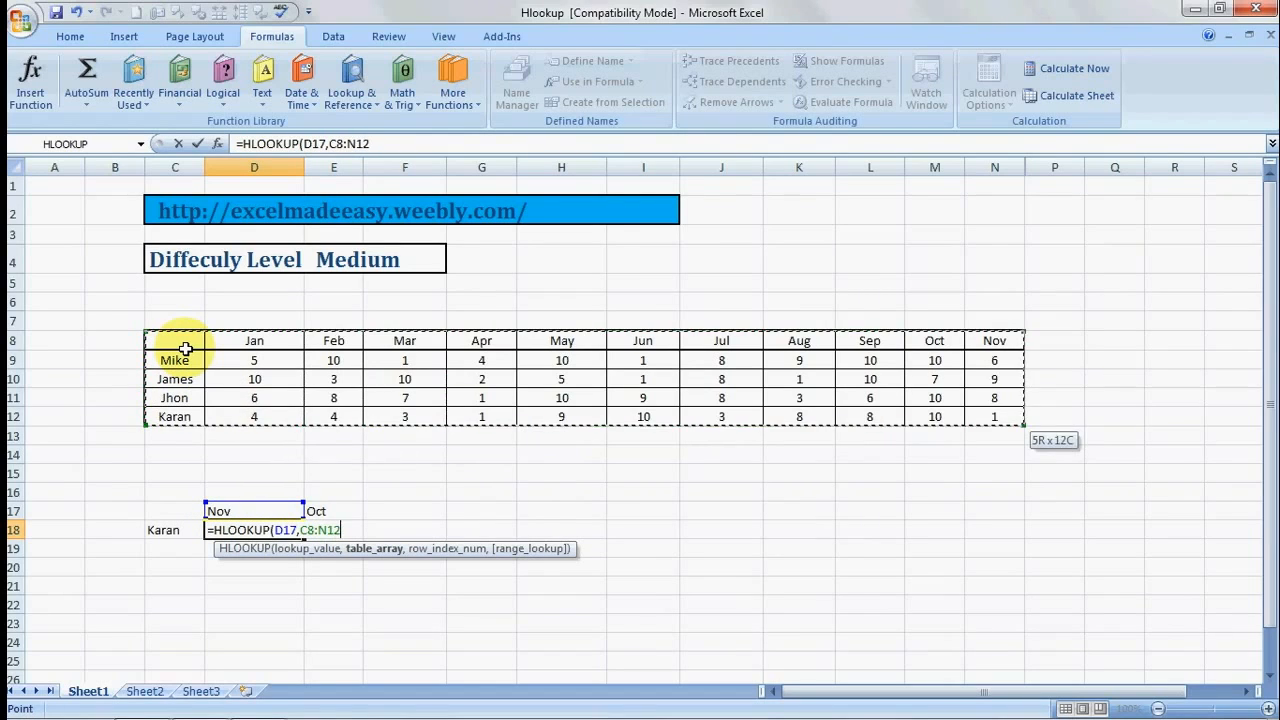
# Step: Complete the D18 HLOOKUP formula with row index 5 and range lookup 0, then reselect D18
pyautogui.write(',')
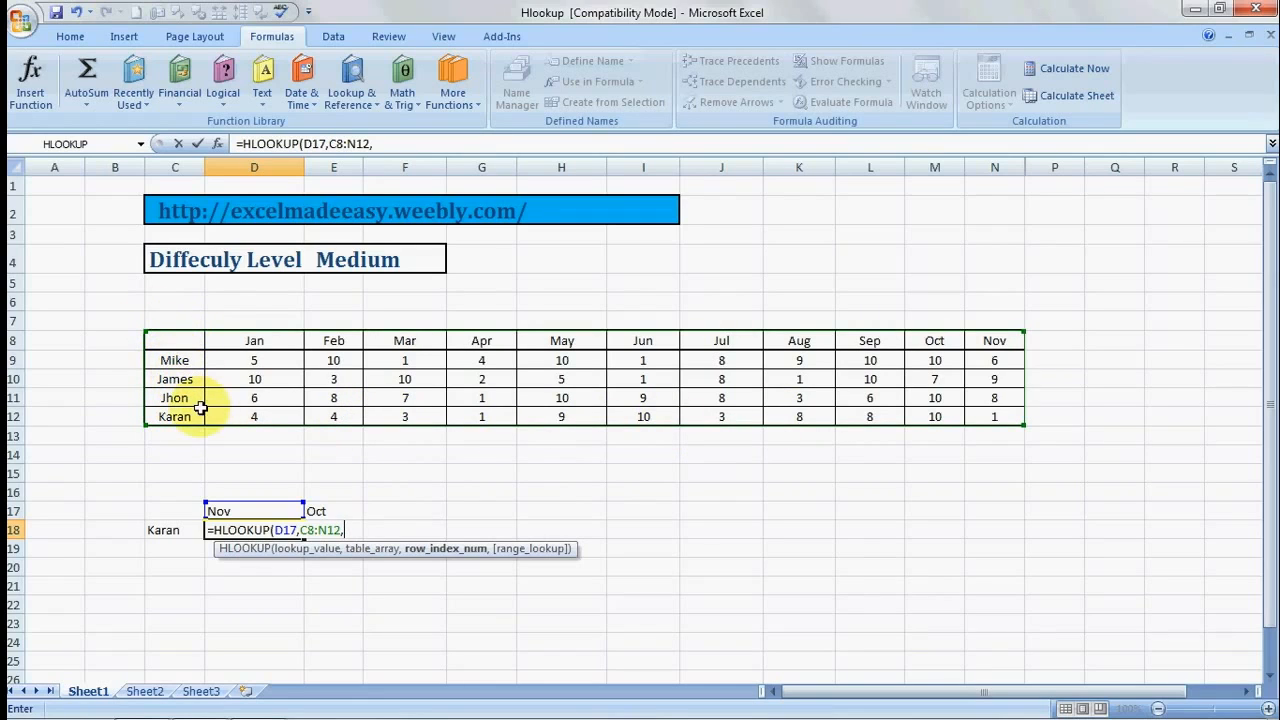
pyautogui.write(',')
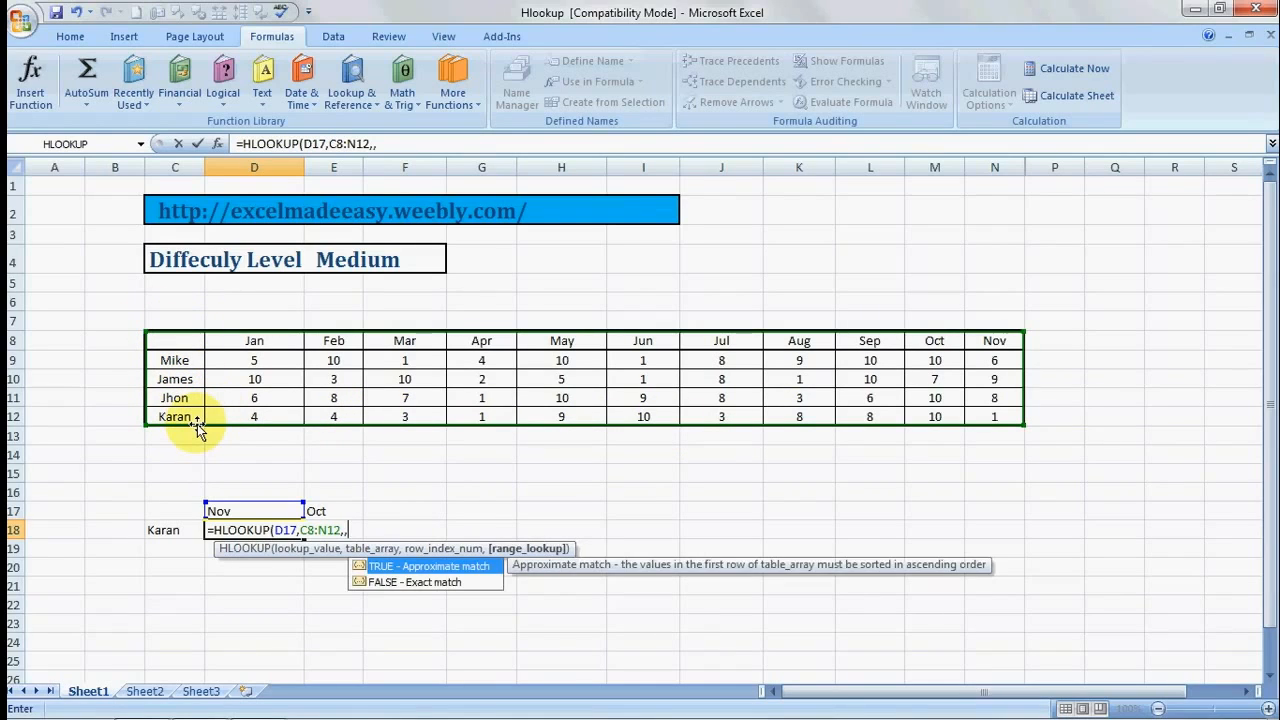
pyautogui.press('BackSpace')
pyautogui.write('5')
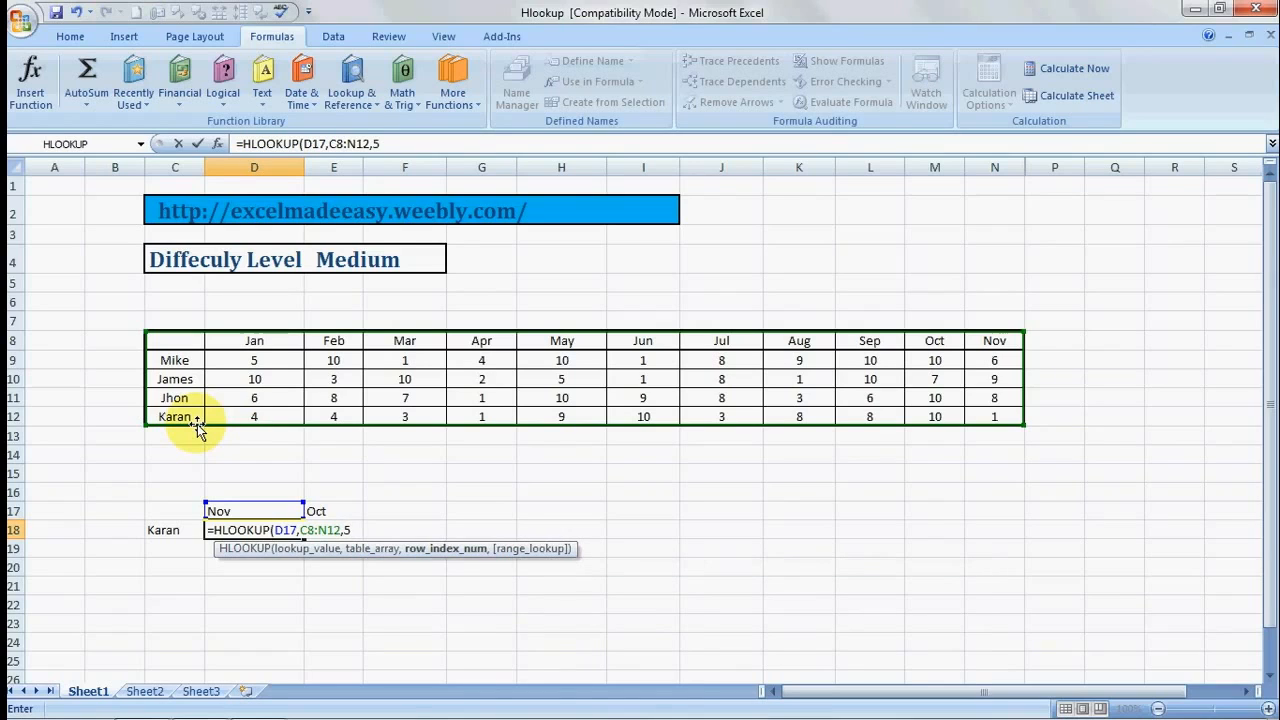
pyautogui.write(',0')
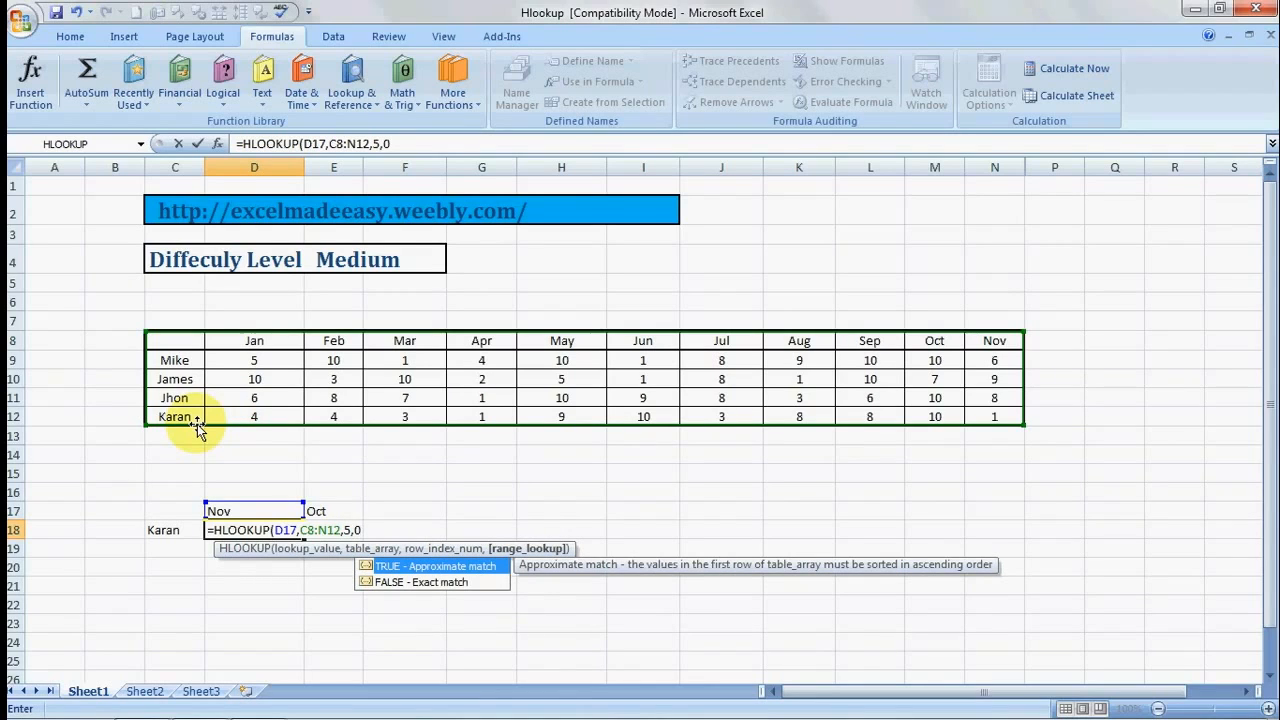
pyautogui.write(')')
pyautogui.press('Return')
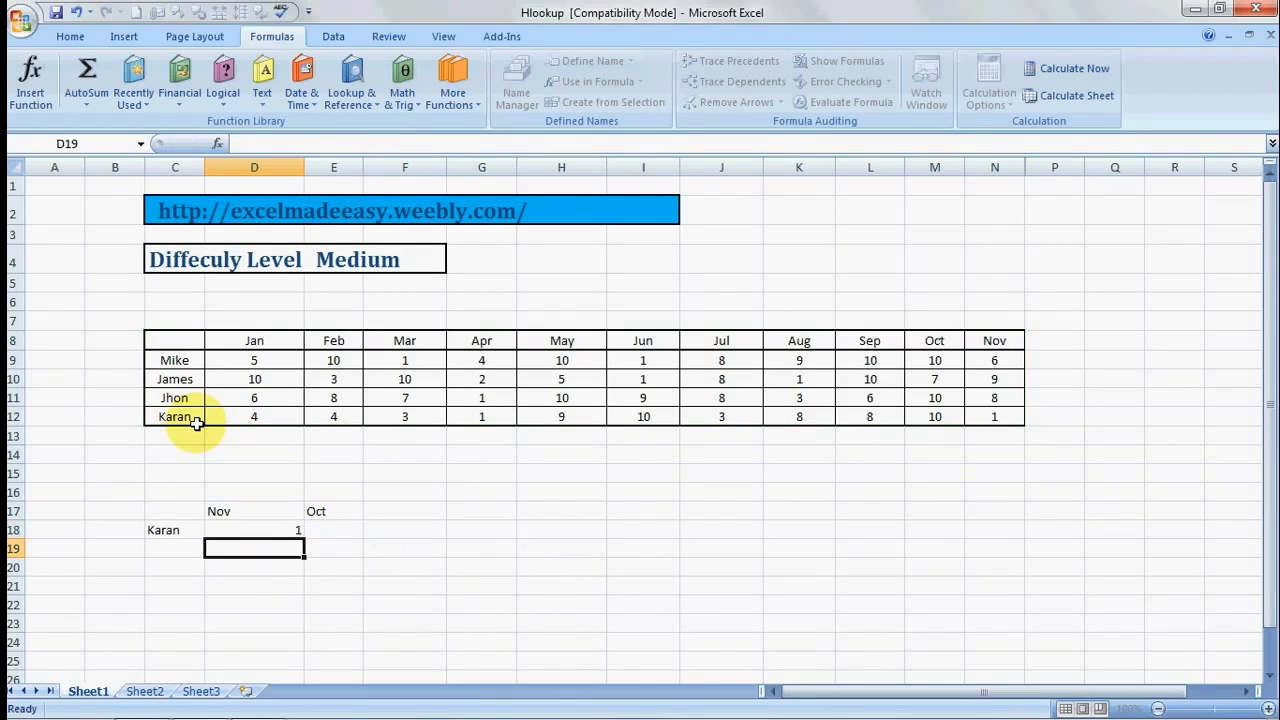
pyautogui.press('Up')
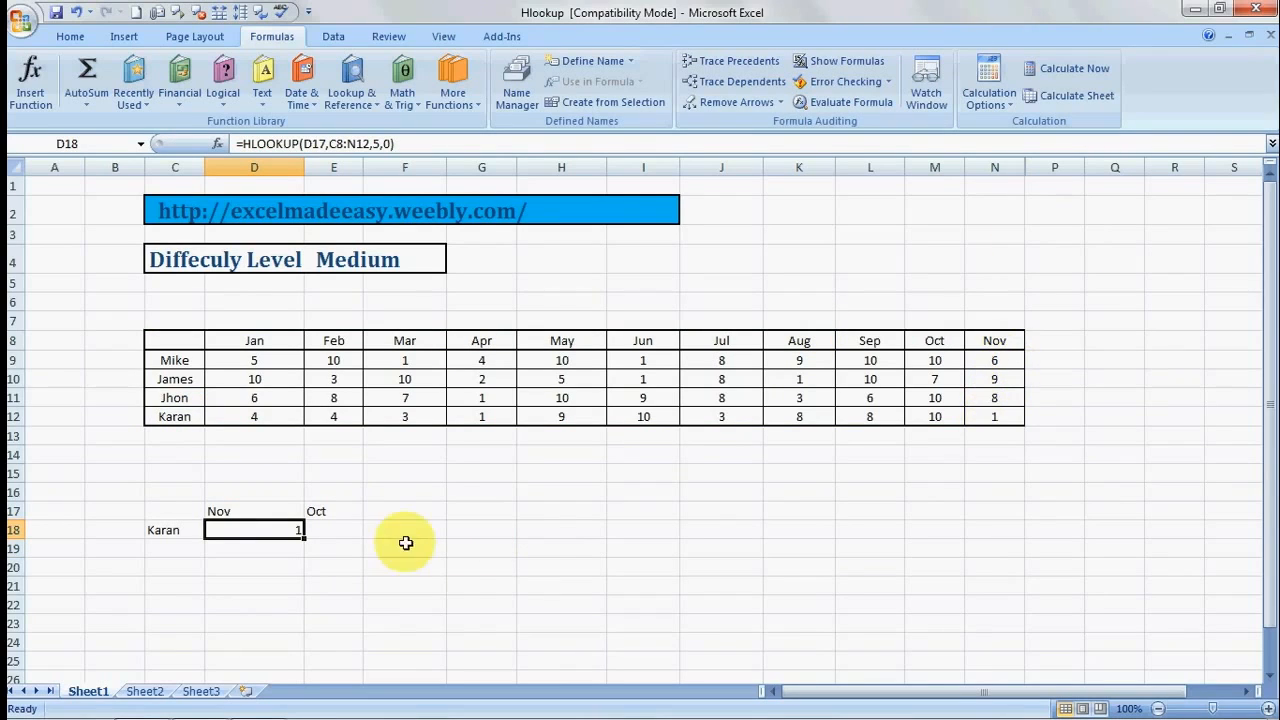
# Step: In E18 under Oct, find HLOOKUP through Insert Function by searching for "hlookup", and open its function arguments
pyautogui.click(341, 529)
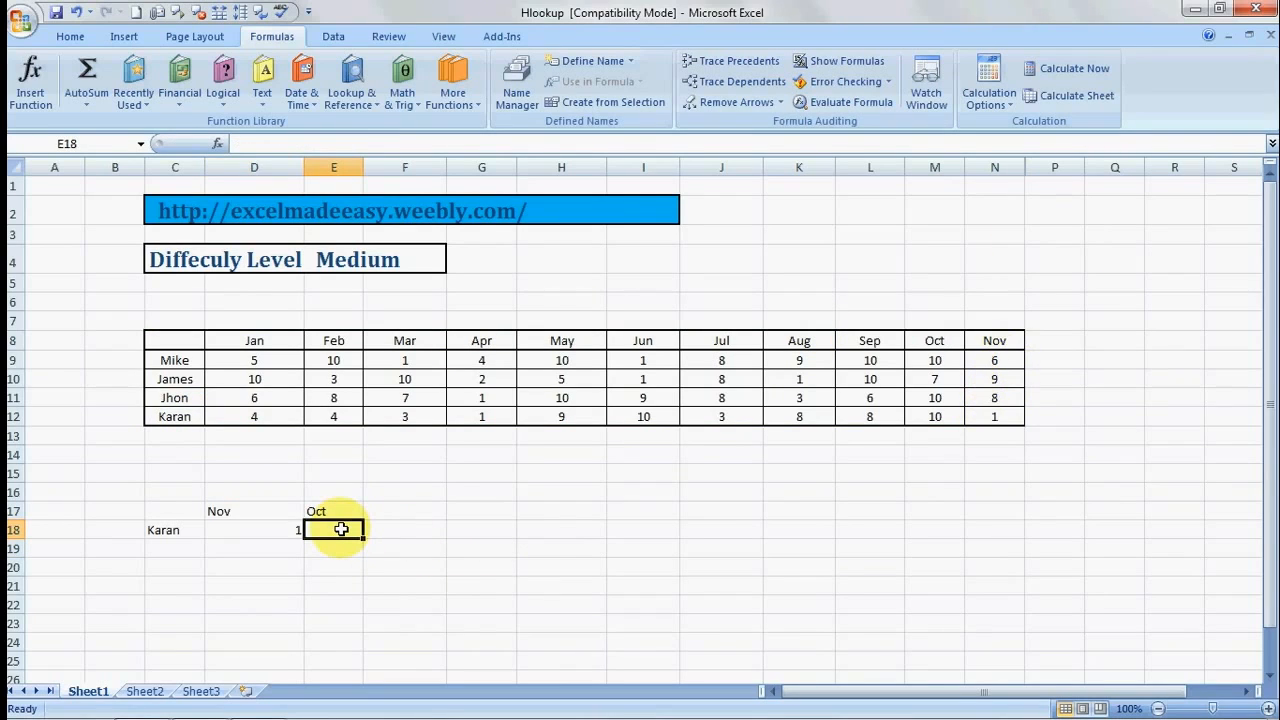
pyautogui.click(68, 36)
pyautogui.click(271, 36)
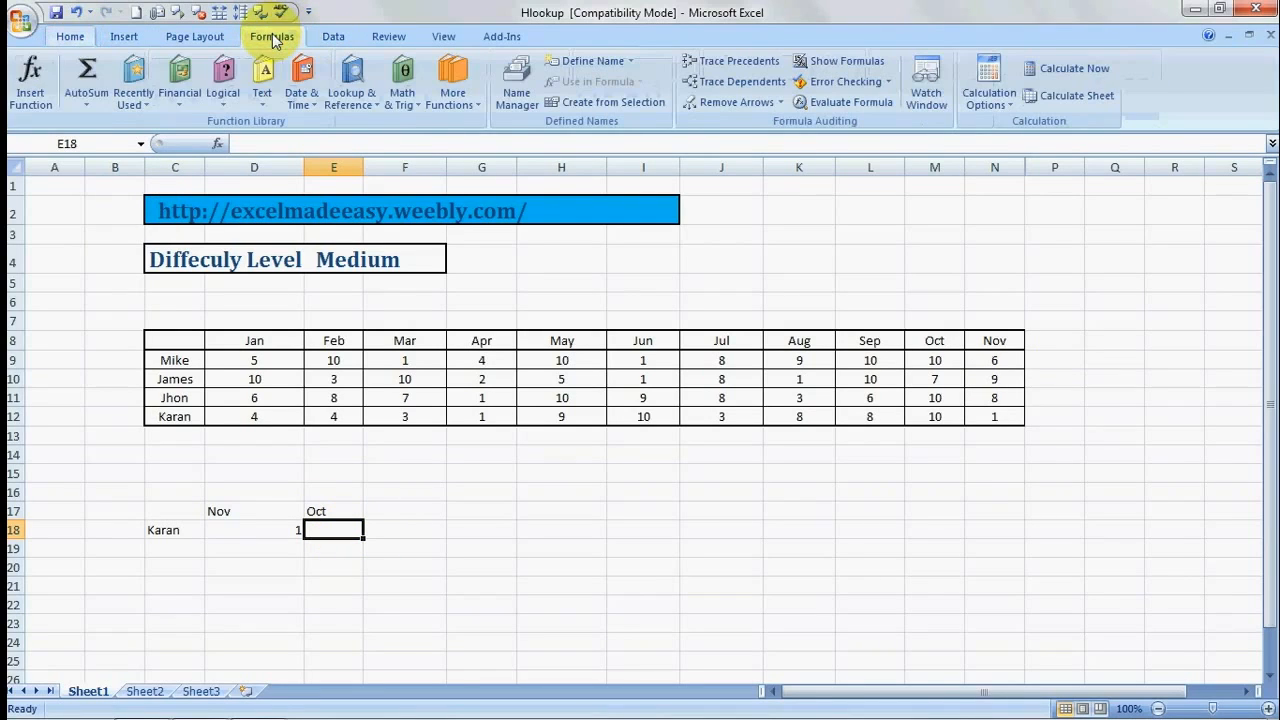
pyautogui.click(30, 88)
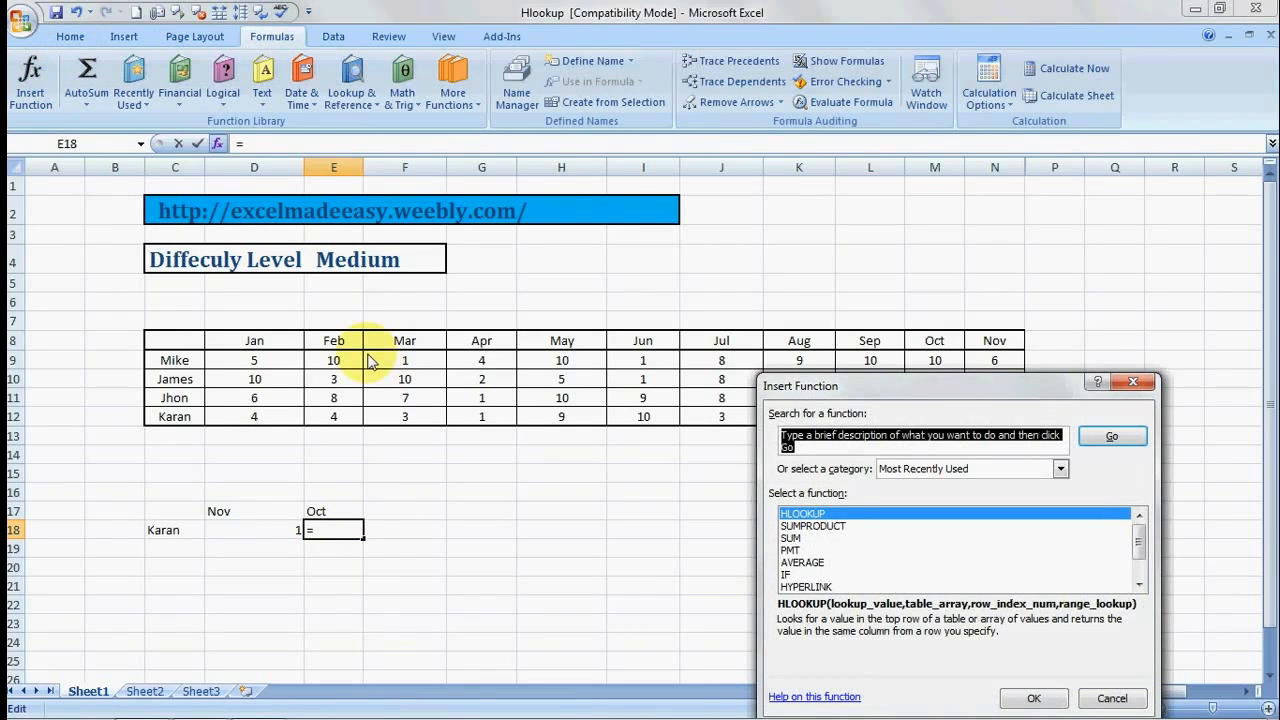
pyautogui.write('hloup')
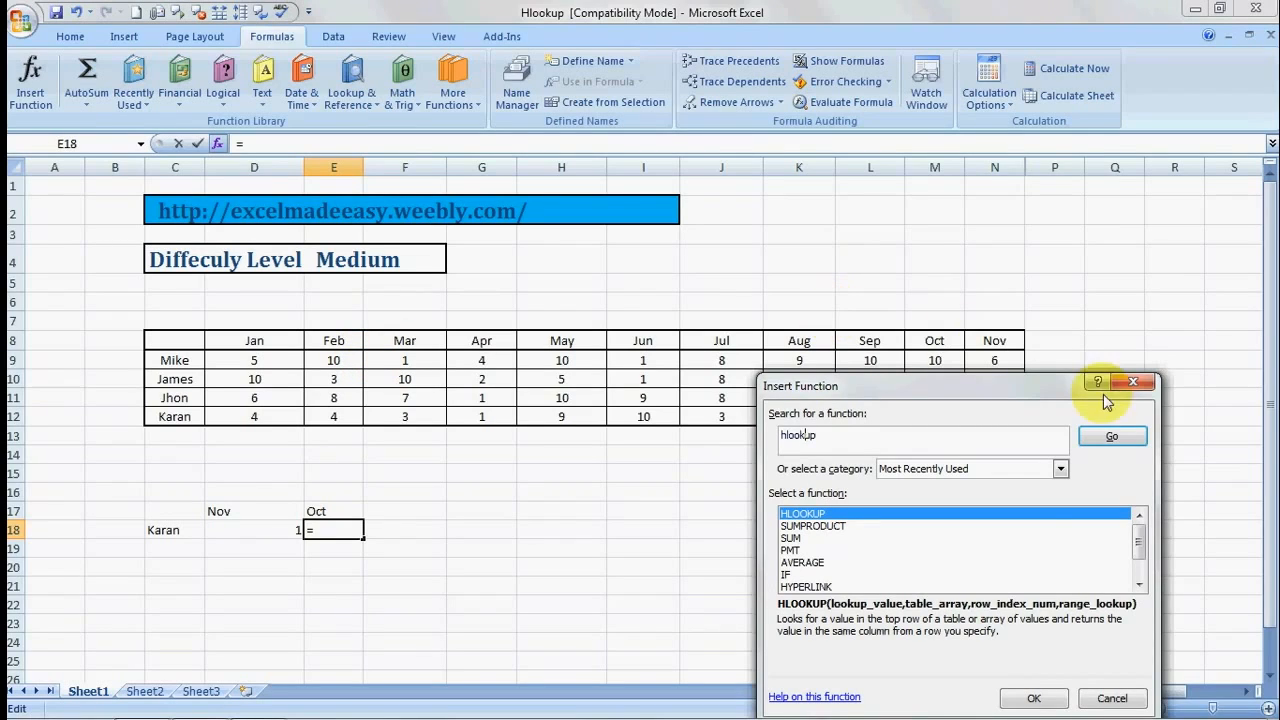
pyautogui.click(1112, 437)
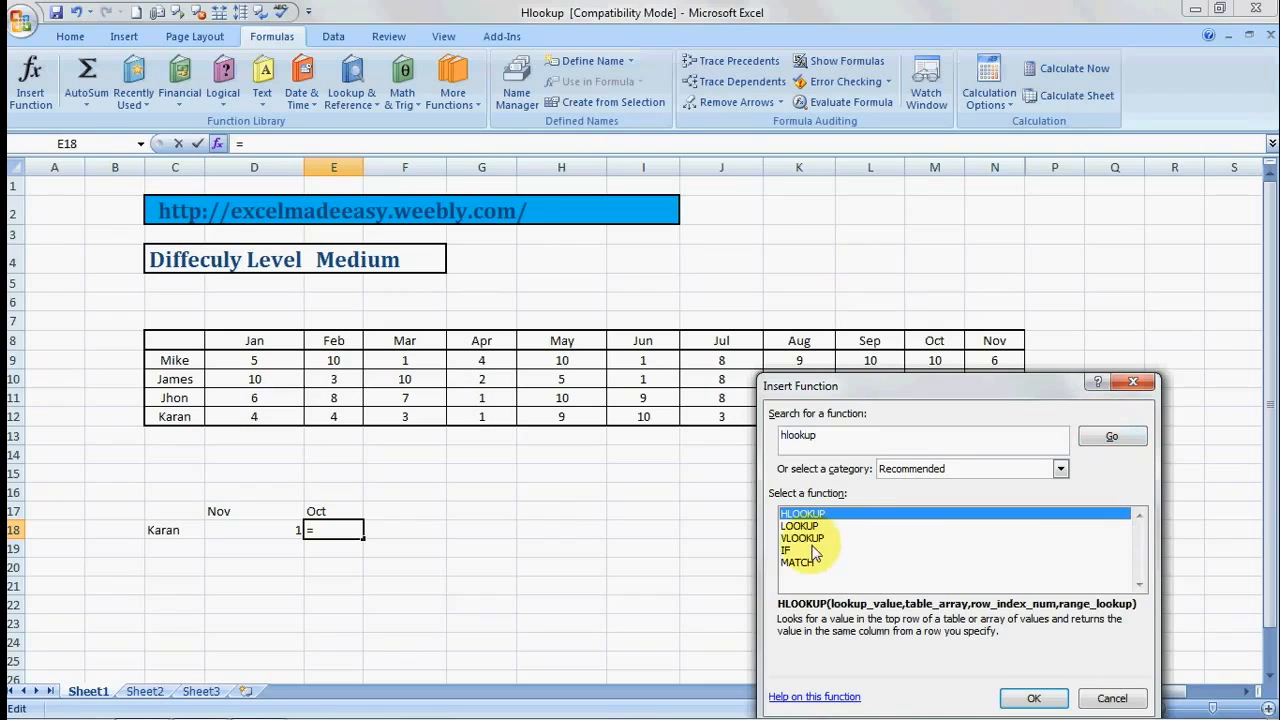
pyautogui.doubleClick(830, 514)
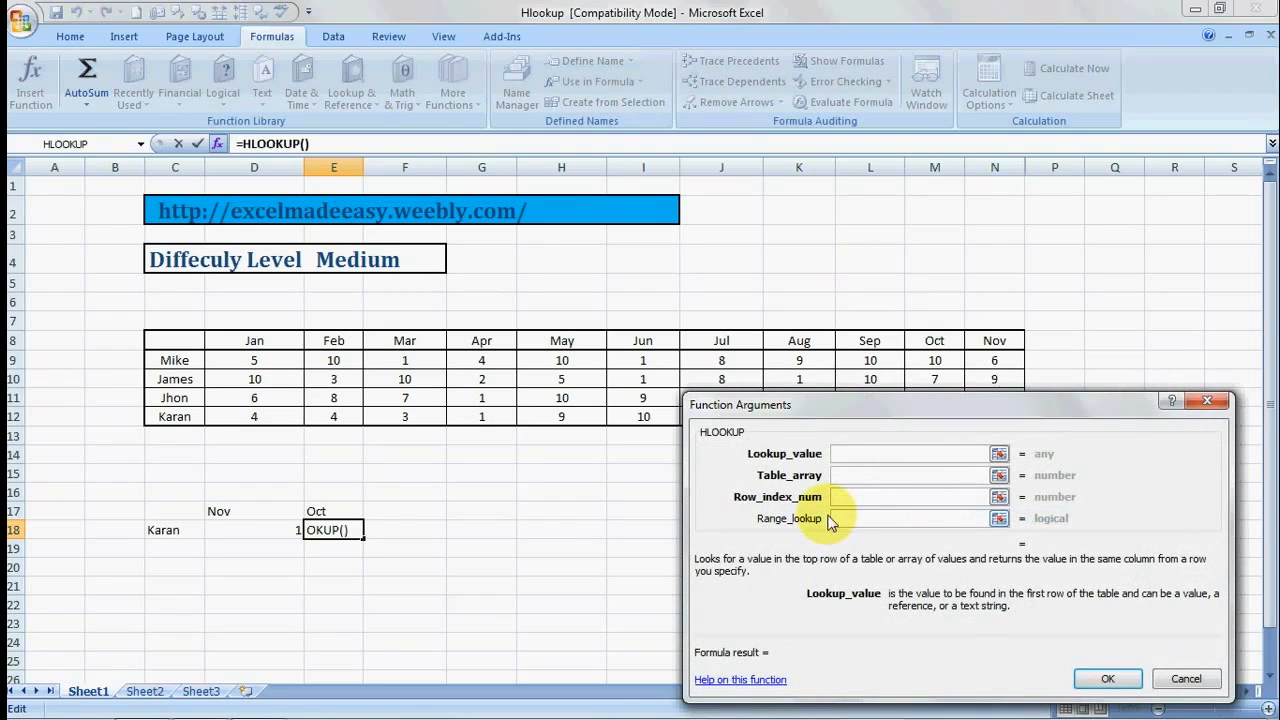
# Step: Set the HLOOKUP arguments Lookup_value to E17 and Table_array to C8:N12
pyautogui.click(339, 502)
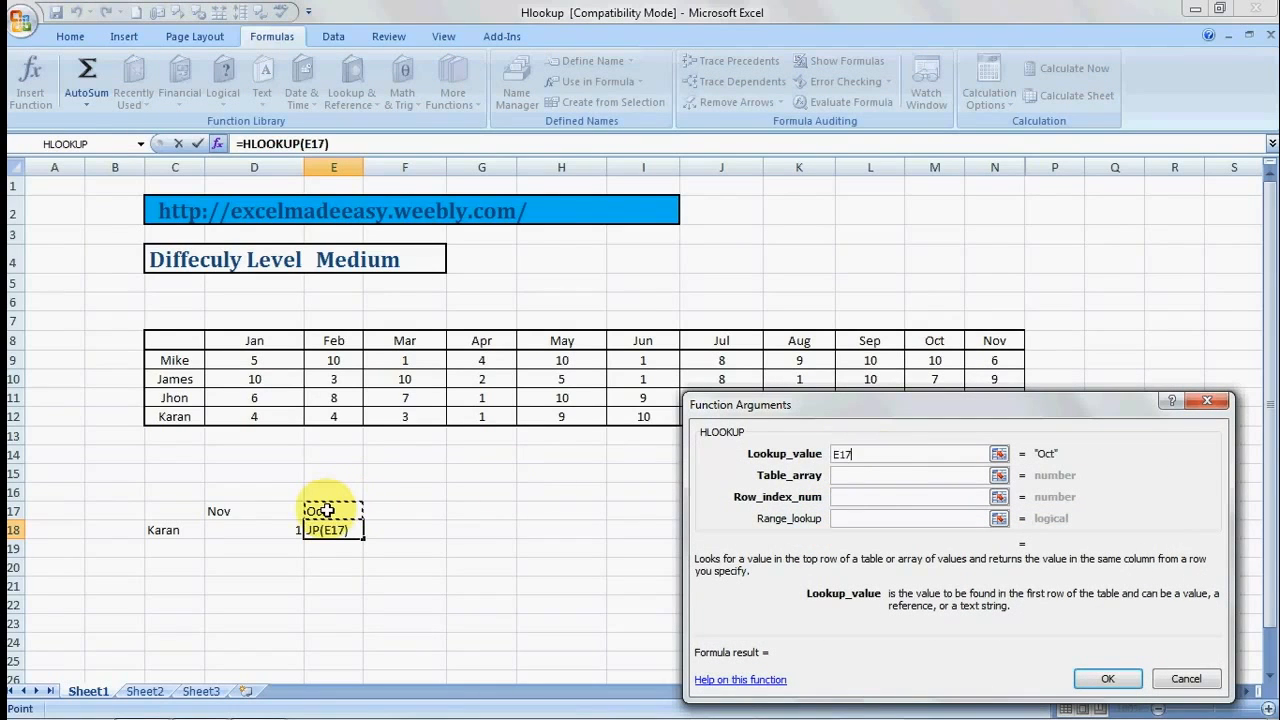
pyautogui.click(869, 476)
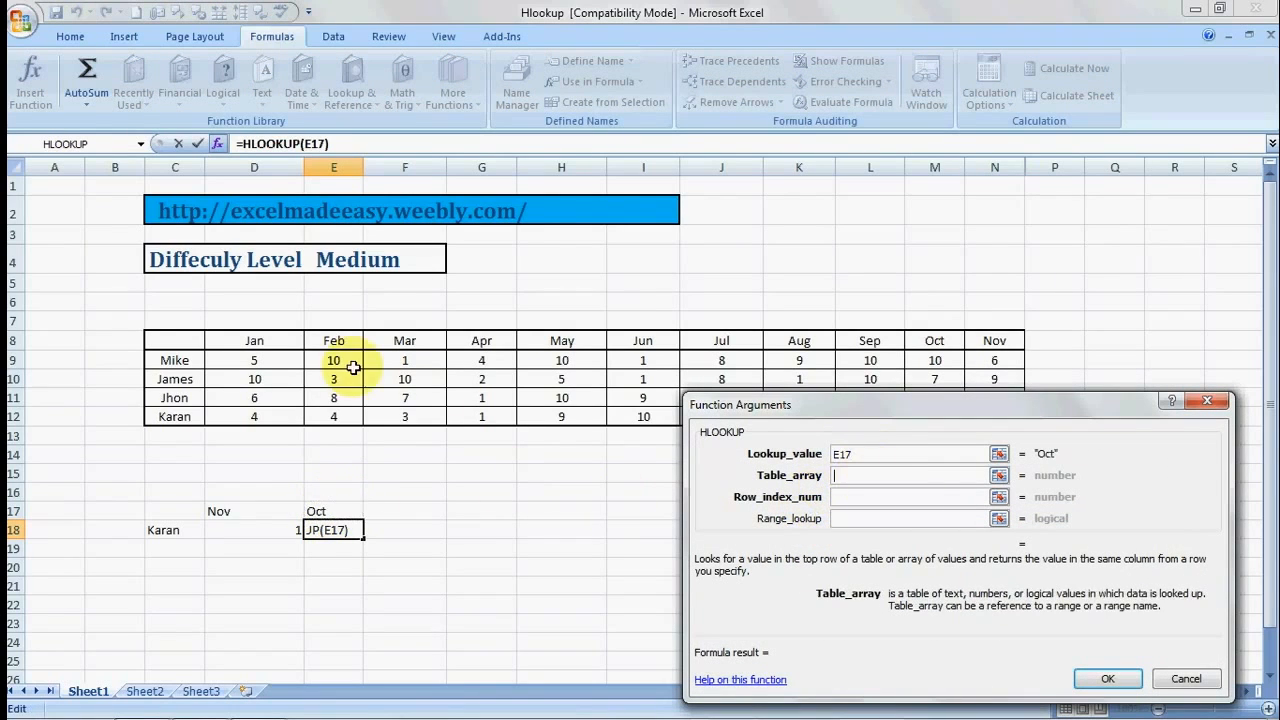
pyautogui.moveTo(171, 338); pyautogui.dragTo(174, 379)
pyautogui.hotkey('shift', 'Down')
pyautogui.hotkey('shift', 'Down')
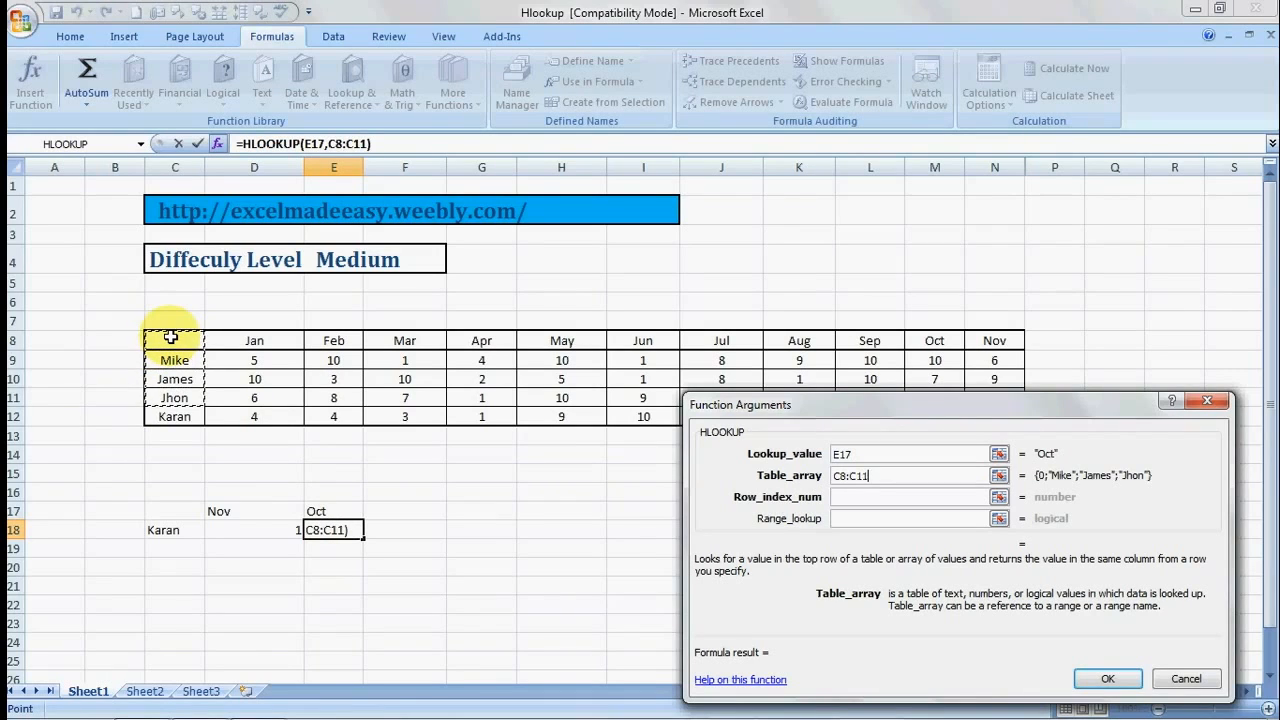
pyautogui.hotkey('shift', 'Right')
pyautogui.hotkey('shift', 'Right')
pyautogui.hotkey('shift', 'Right')
pyautogui.hotkey('shift', 'Right')
pyautogui.hotkey('shift', 'Right')
pyautogui.hotkey('shift', 'Right')
pyautogui.hotkey('shift', 'Right')
pyautogui.hotkey('shift', 'Right')
pyautogui.hotkey('shift', 'Right')
pyautogui.hotkey('shift', 'Right')
pyautogui.hotkey('shift', 'Right')
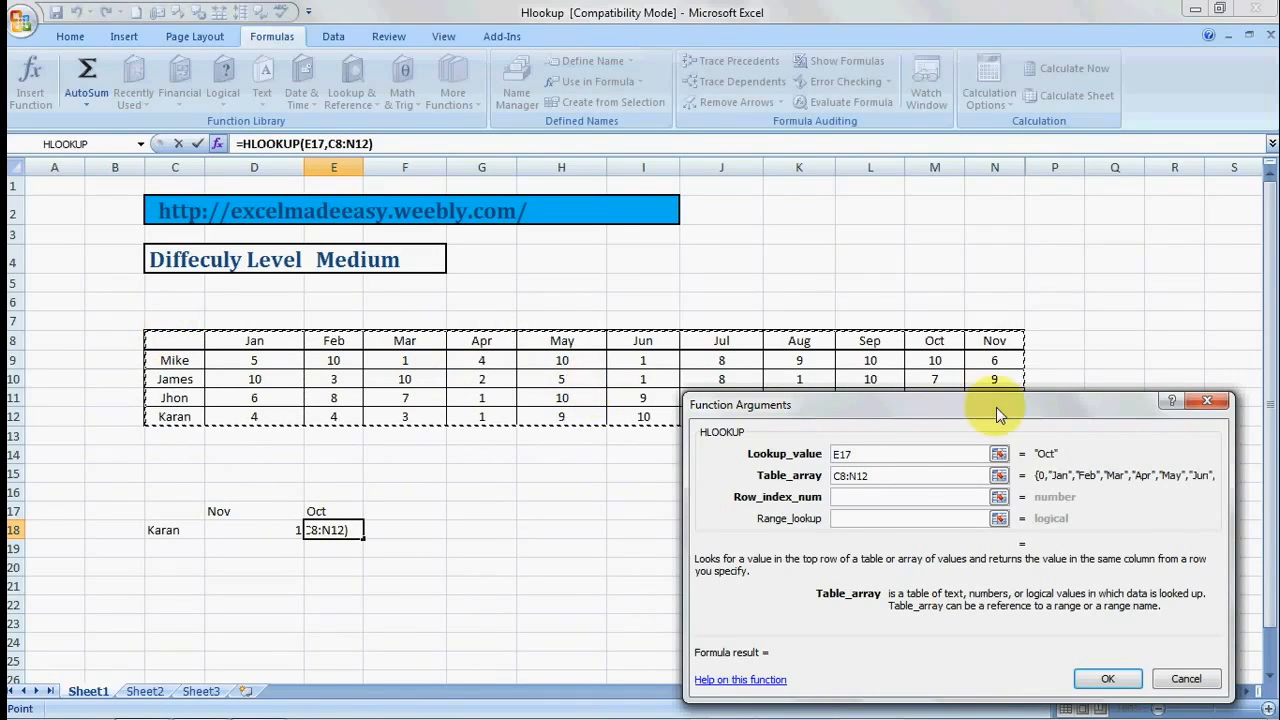
# Step: Set Row_index_num to 5 and Range_lookup to 0, confirm the HLOOKUP function, and check the formula in E18
pyautogui.moveTo(996, 407); pyautogui.dragTo(942, 470)
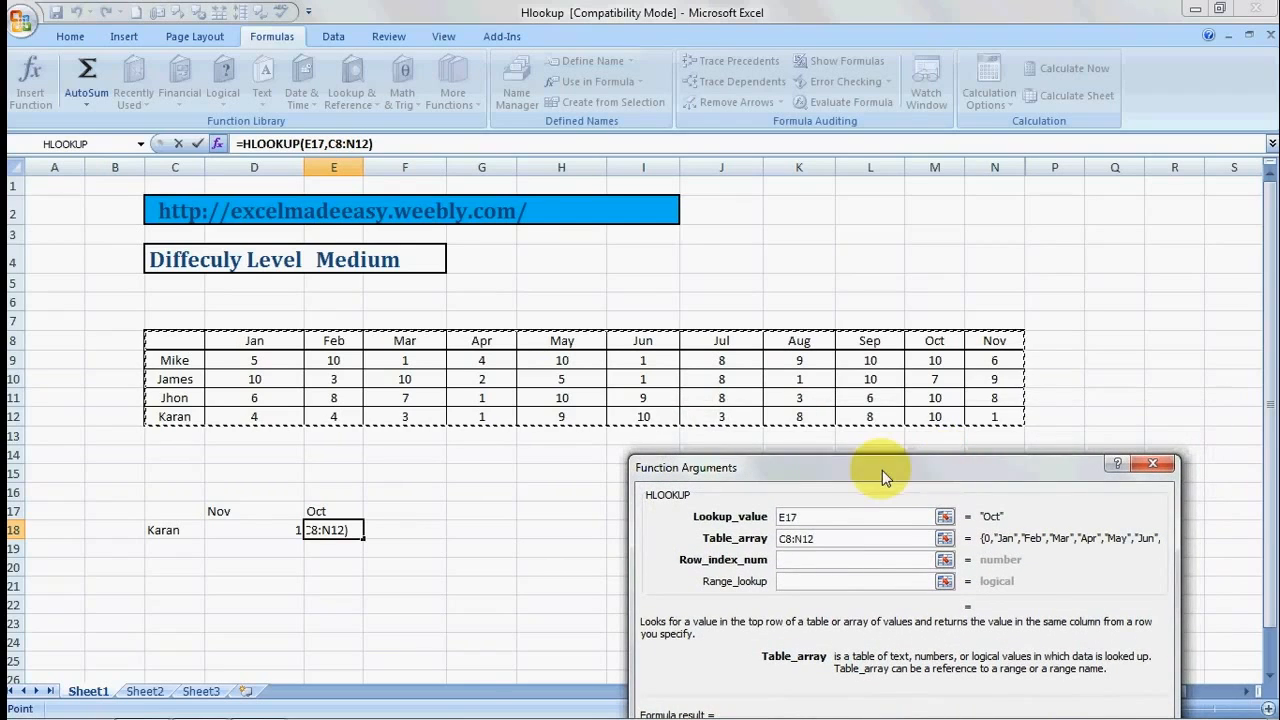
pyautogui.click(800, 566)
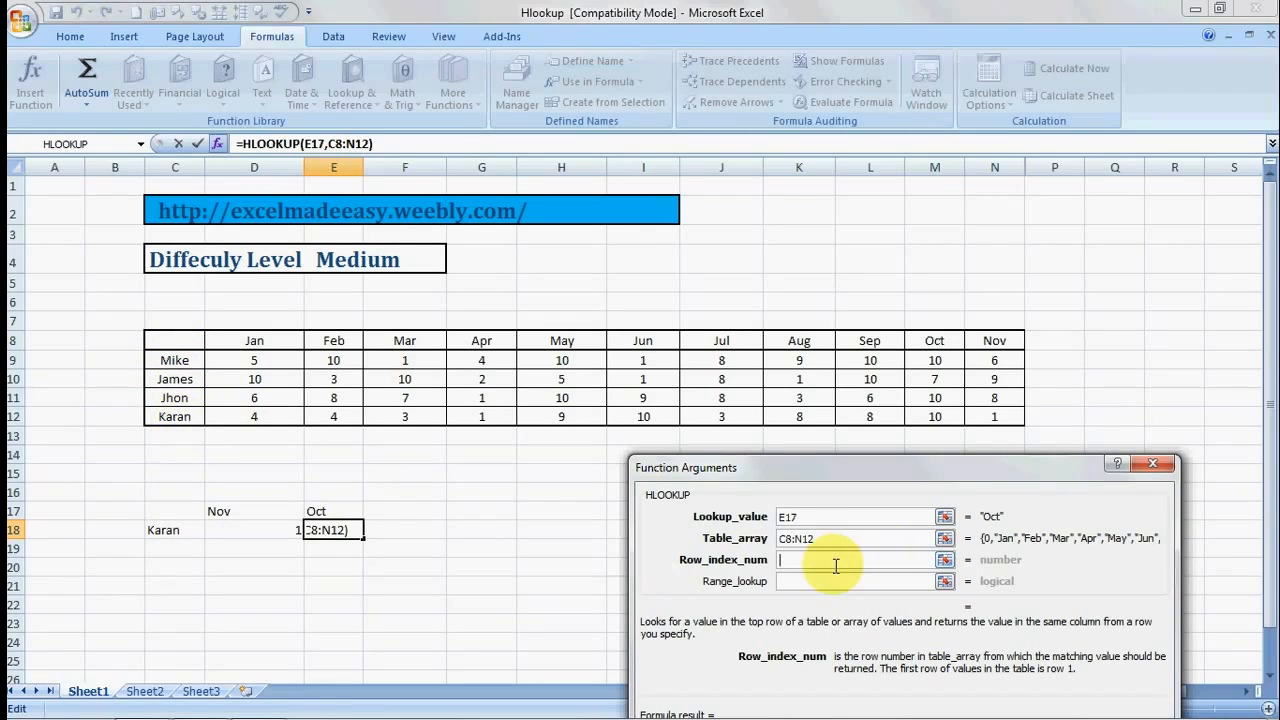
pyautogui.write('4')
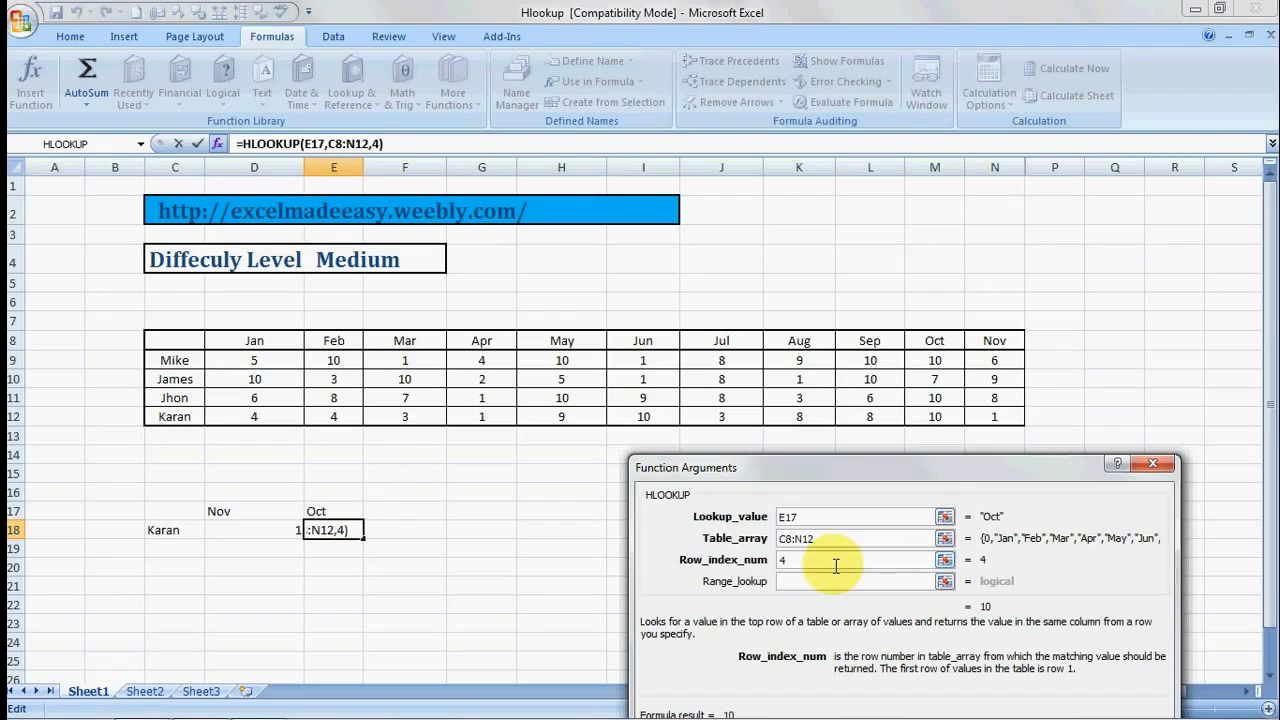
pyautogui.press('BackSpace')
pyautogui.write('5')
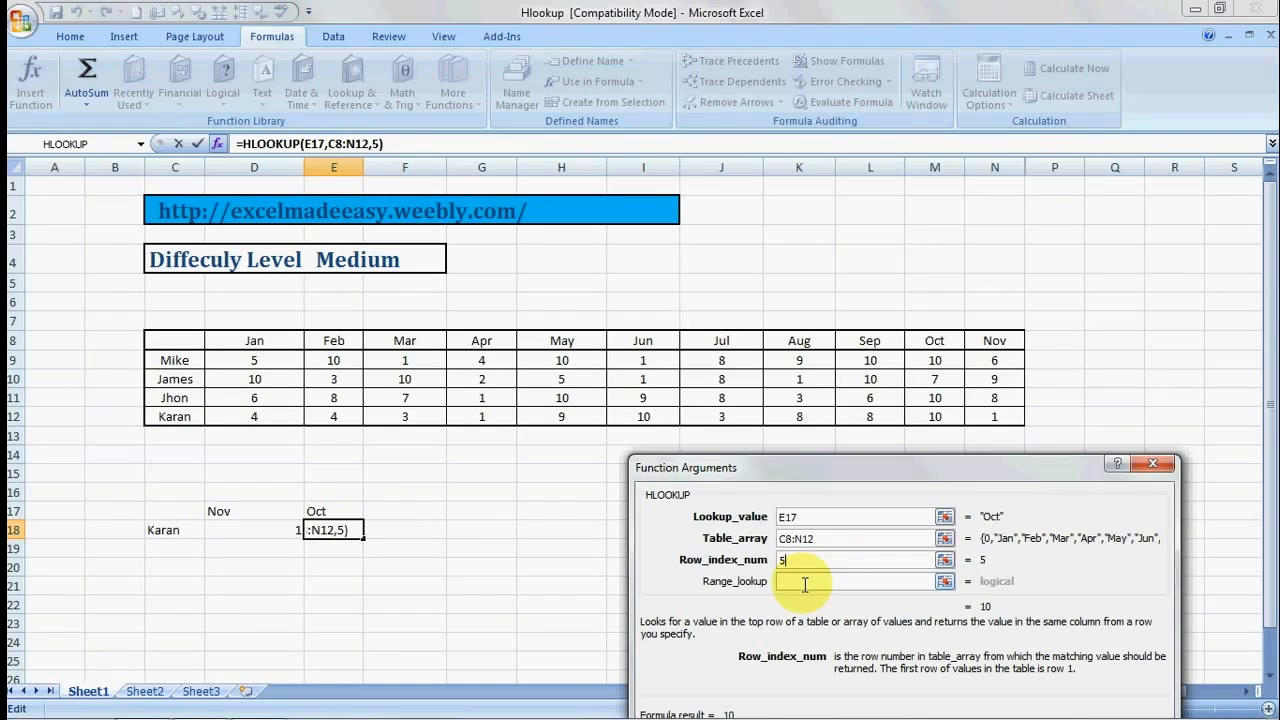
pyautogui.click(805, 584)
pyautogui.write('0')
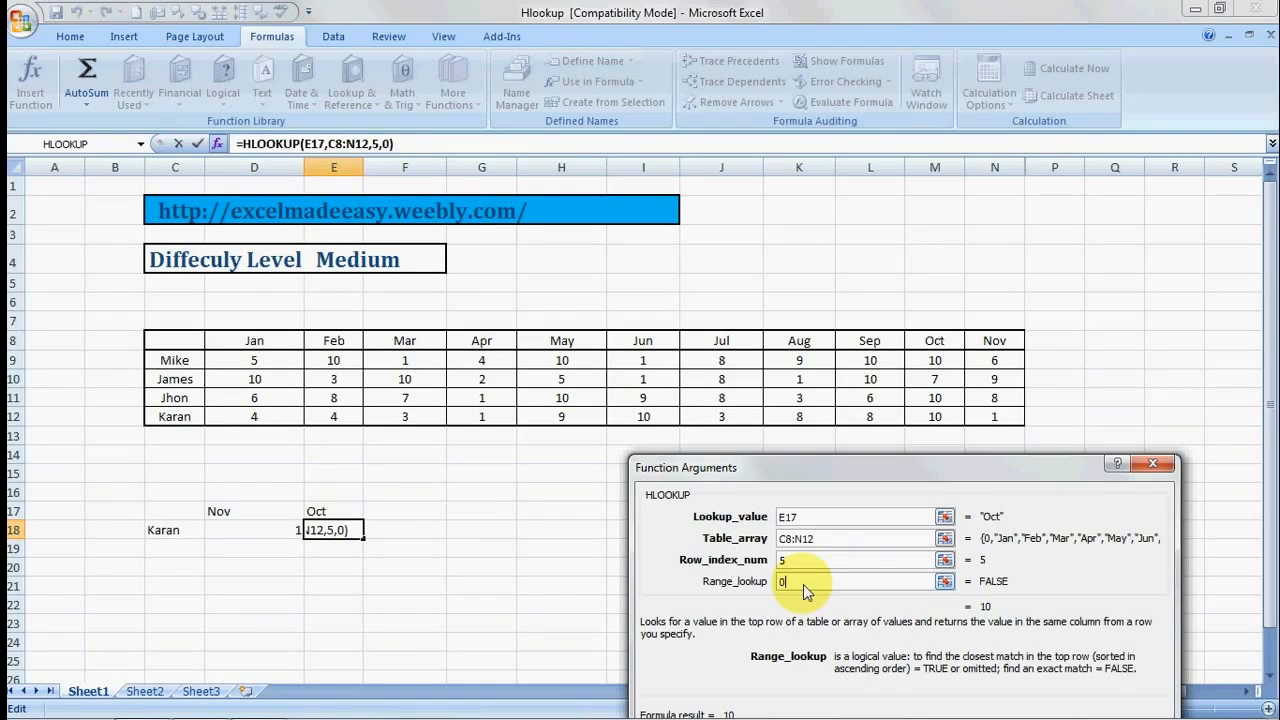
pyautogui.moveTo(983, 474); pyautogui.dragTo(957, 350)
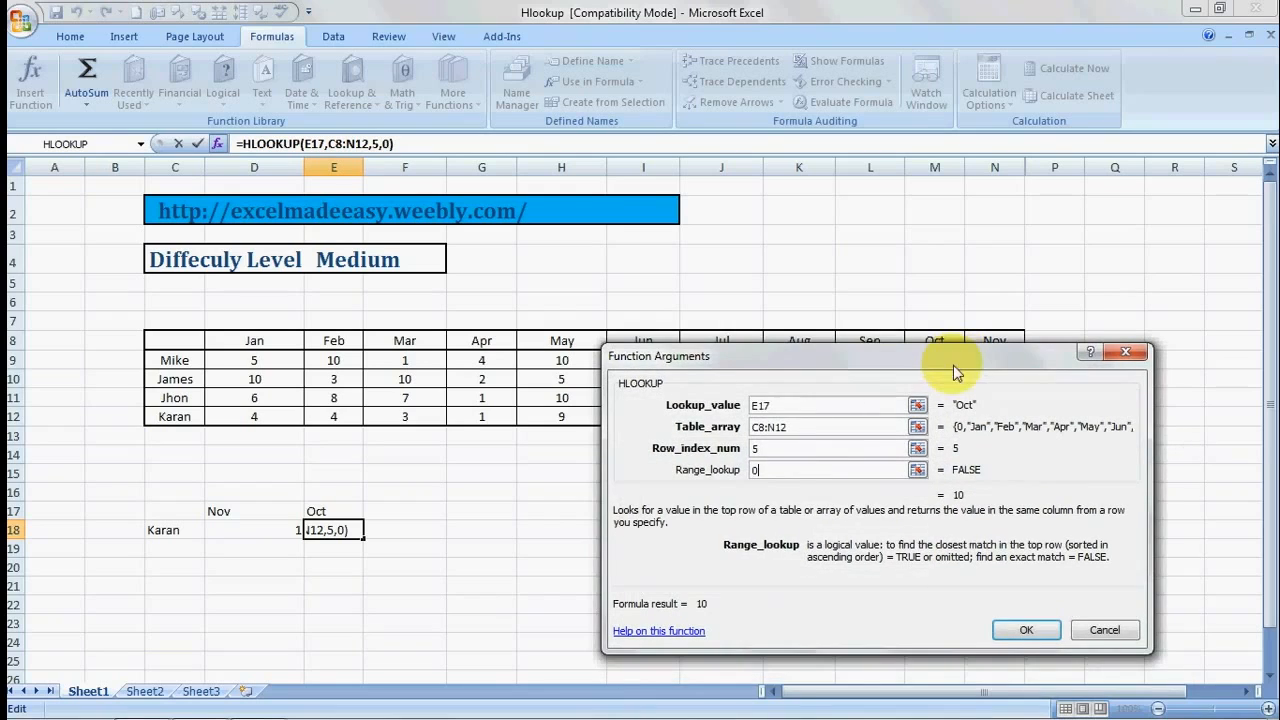
pyautogui.click(1021, 625)
pyautogui.click(652, 567)
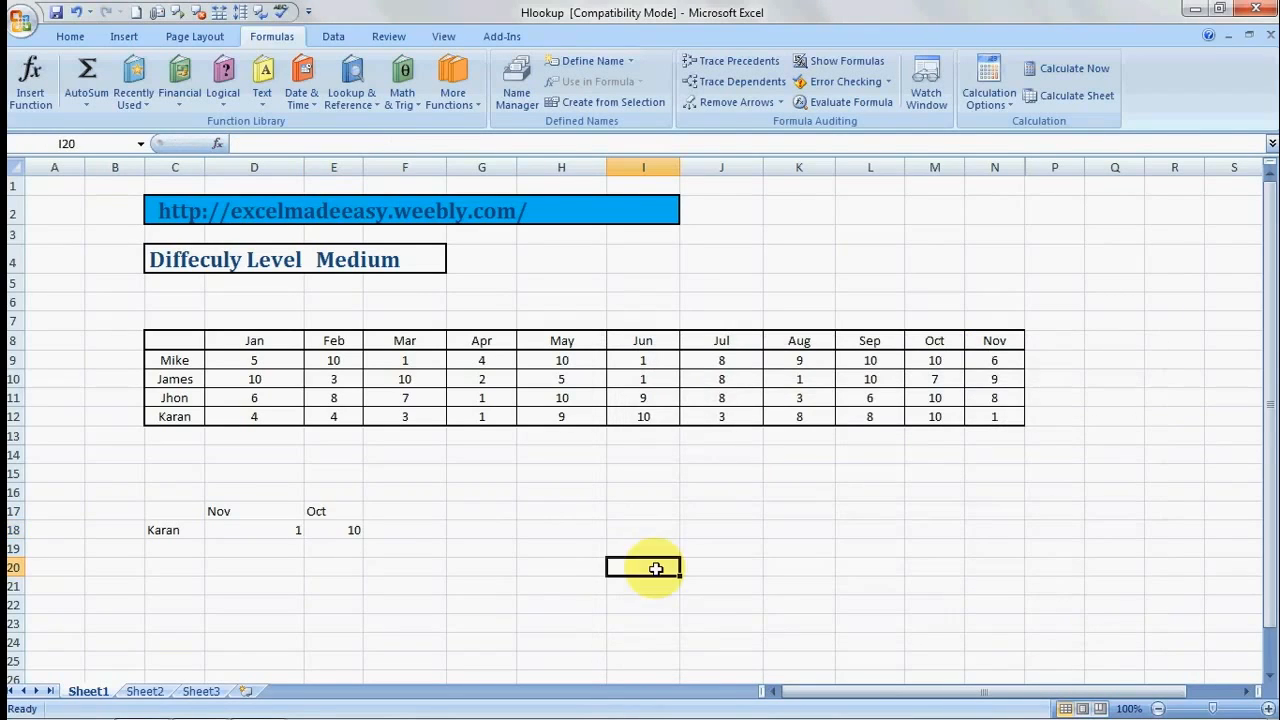
pyautogui.click(352, 531)
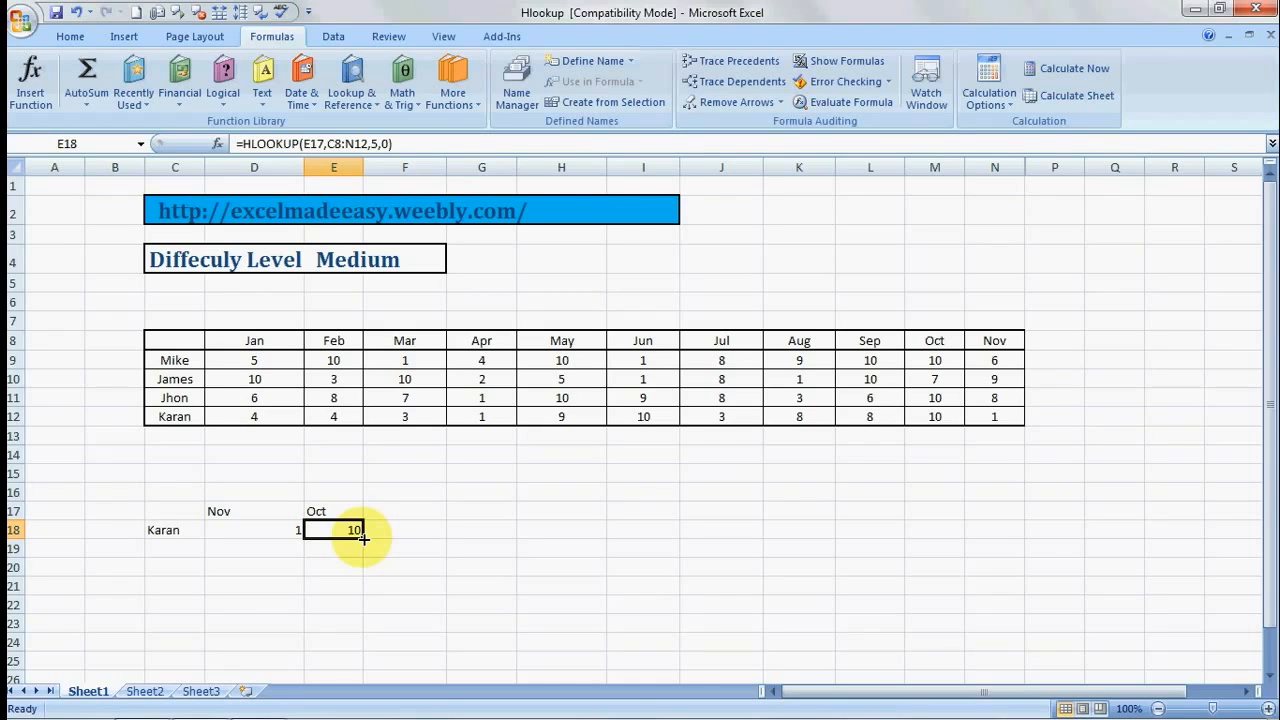
# Step: Switch to Firefox and look through the Excel Made Easy home page from its header to the social links
pyautogui.hotkey('alt', 'Tab')
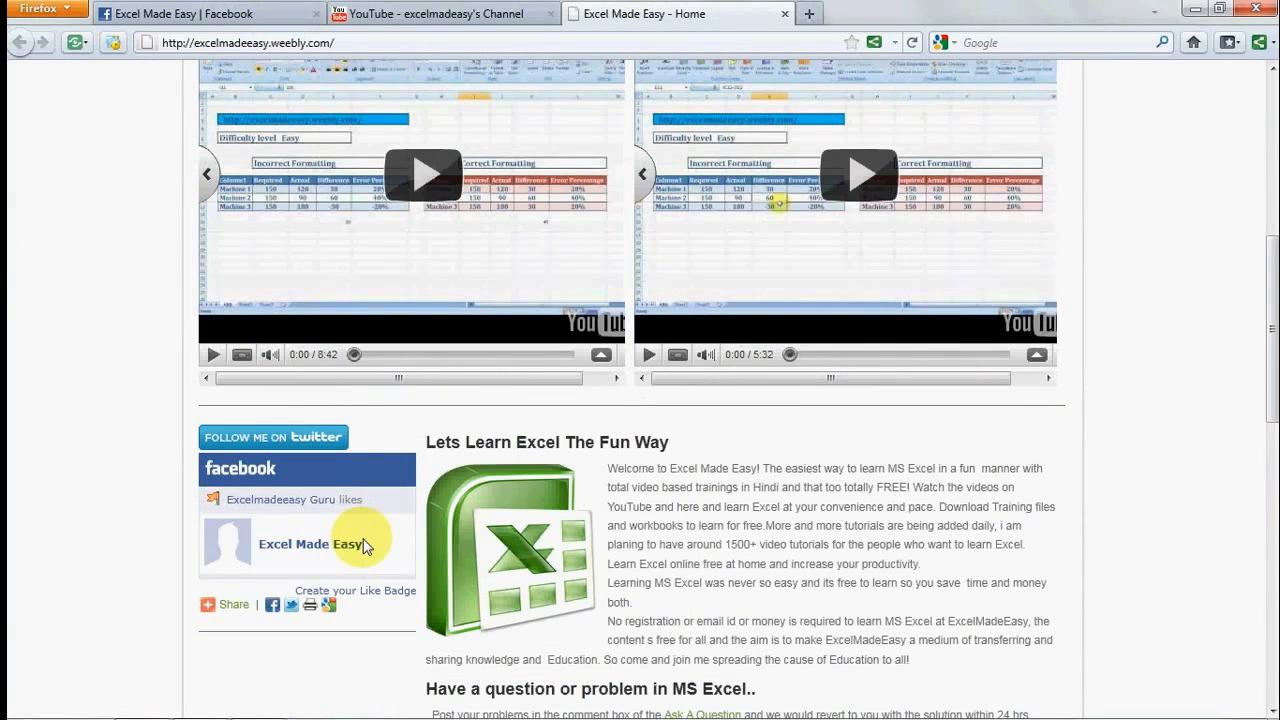
pyautogui.scroll(10, 365, 545)
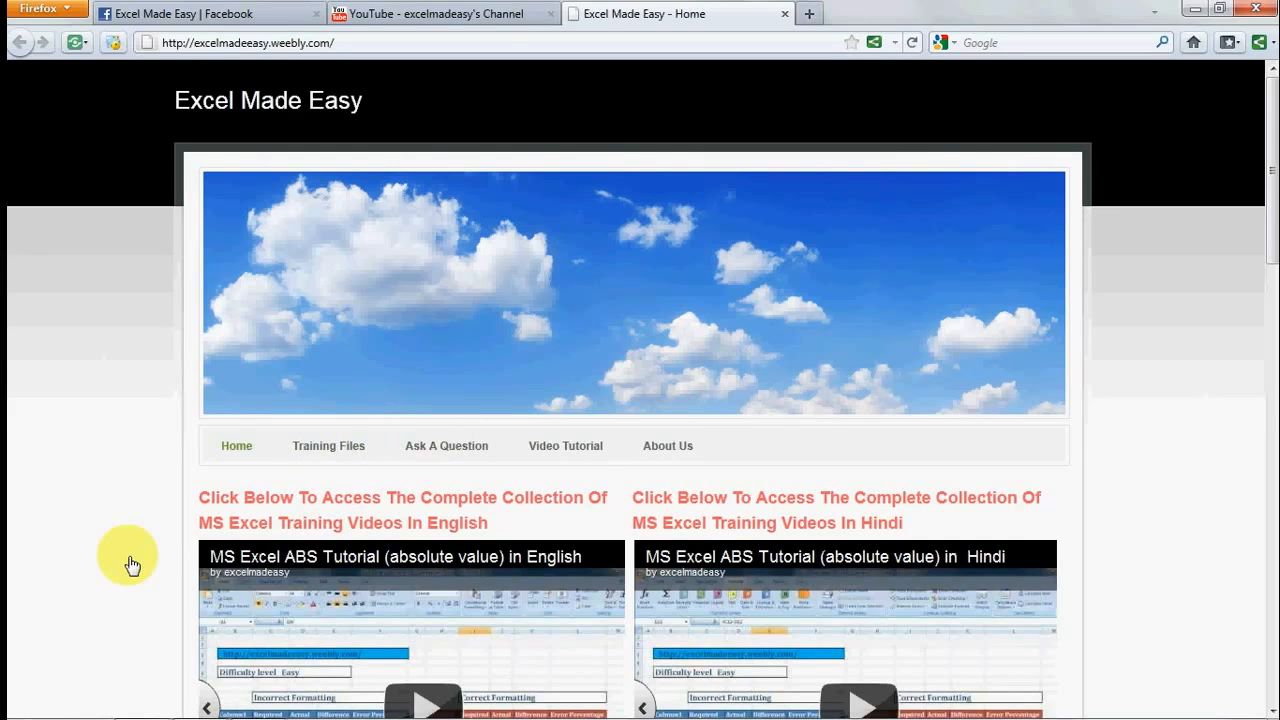
pyautogui.scroll(-6, 132, 565)
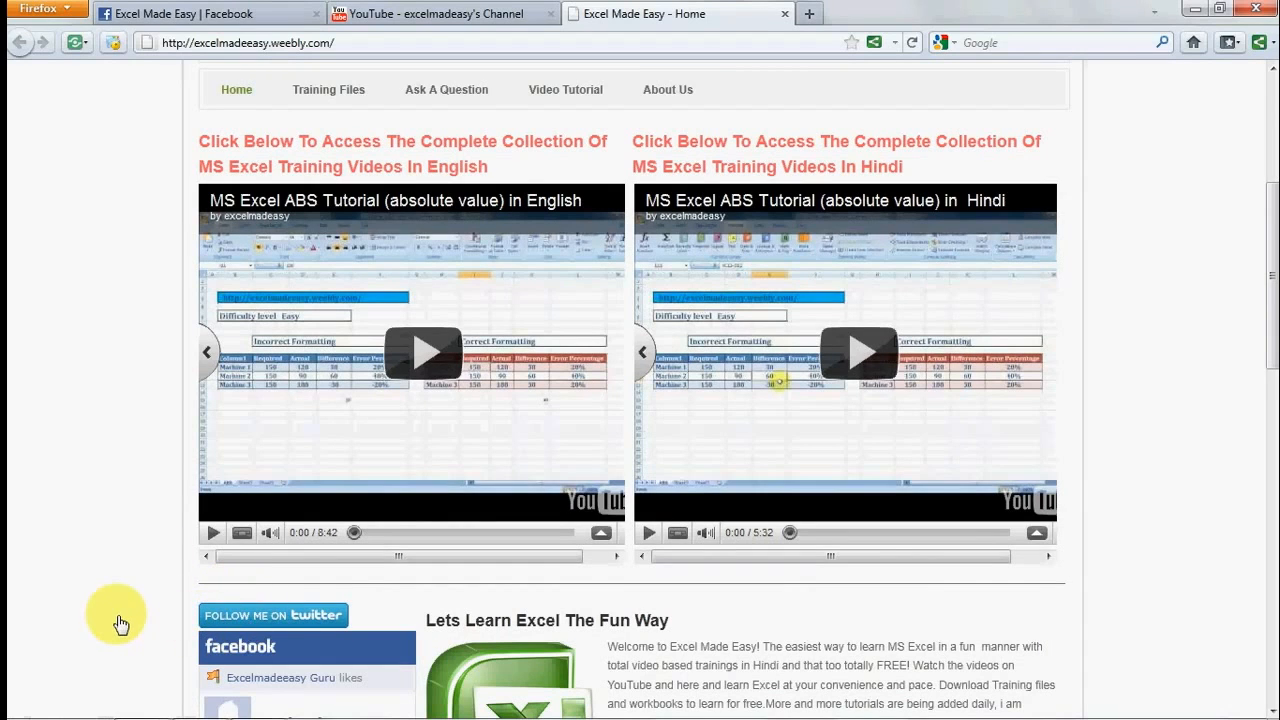
pyautogui.scroll(-1, 120, 624)
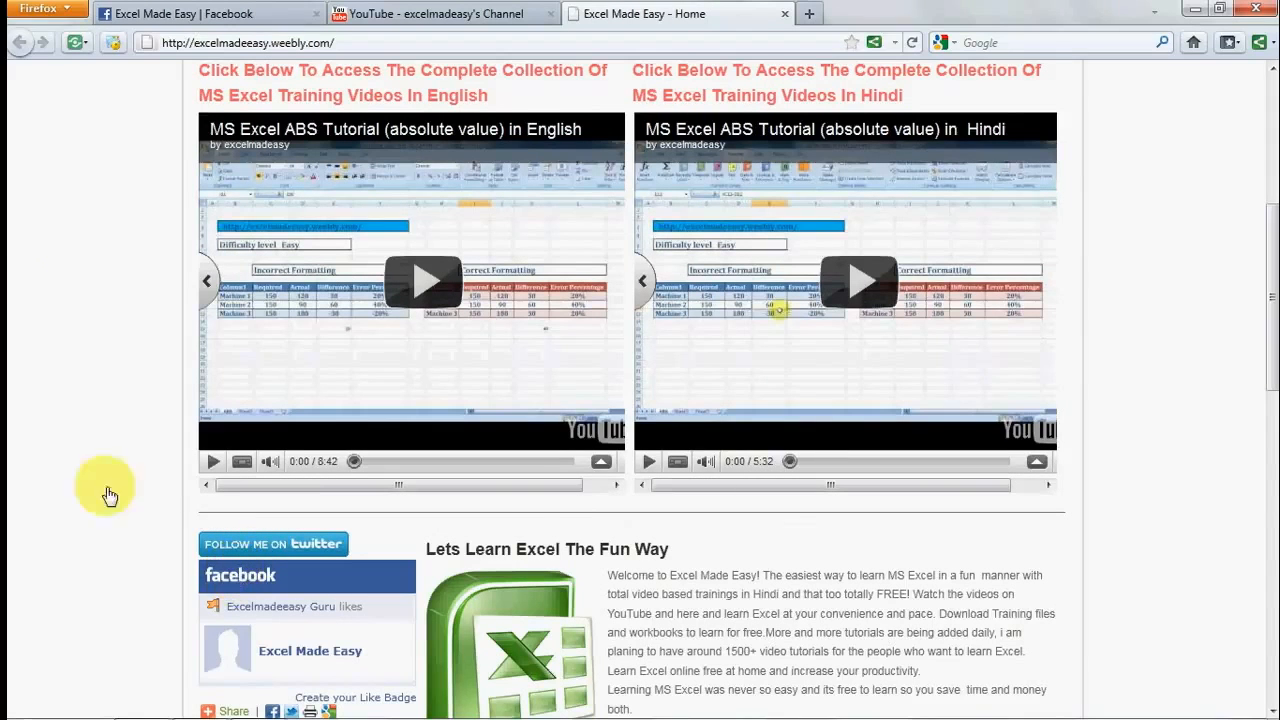
# Step: View the Excel Made Easy Facebook page and YouTube channel, and switch back to Excel
pyautogui.click(140, 16)
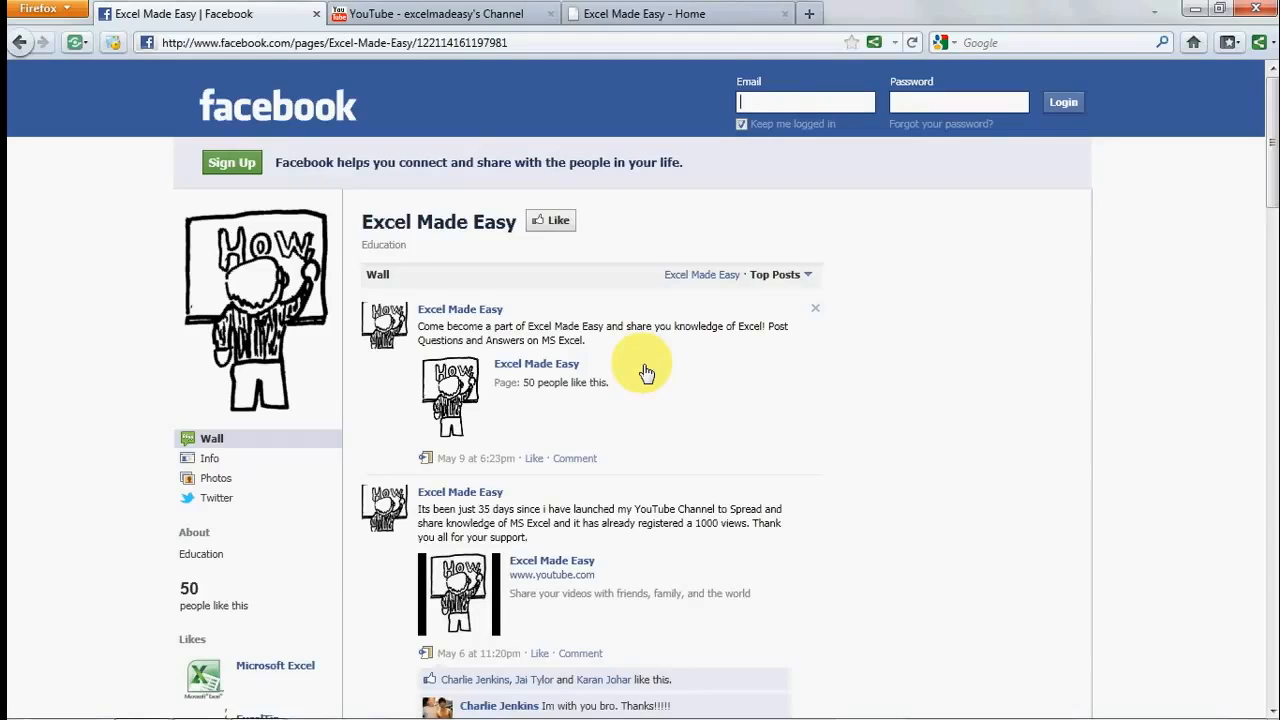
pyautogui.click(485, 17)
pyautogui.click(68, 374)
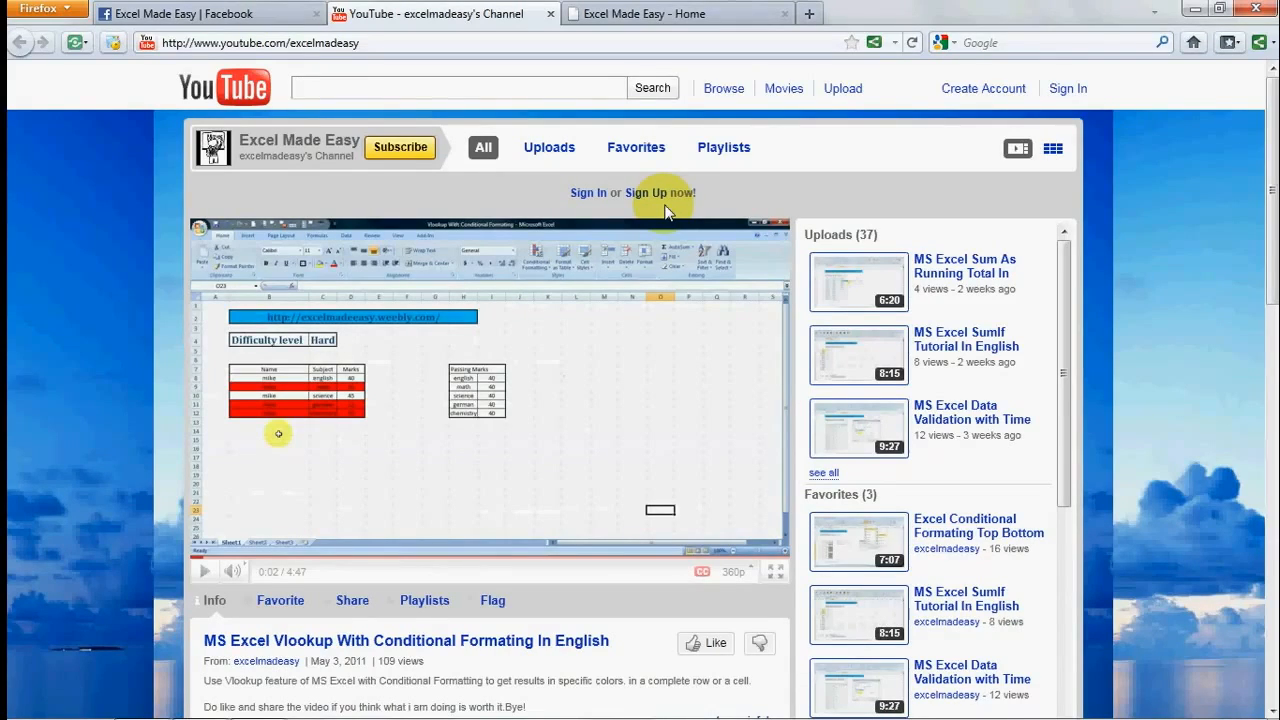
pyautogui.hotkey('alt', 'Tab')
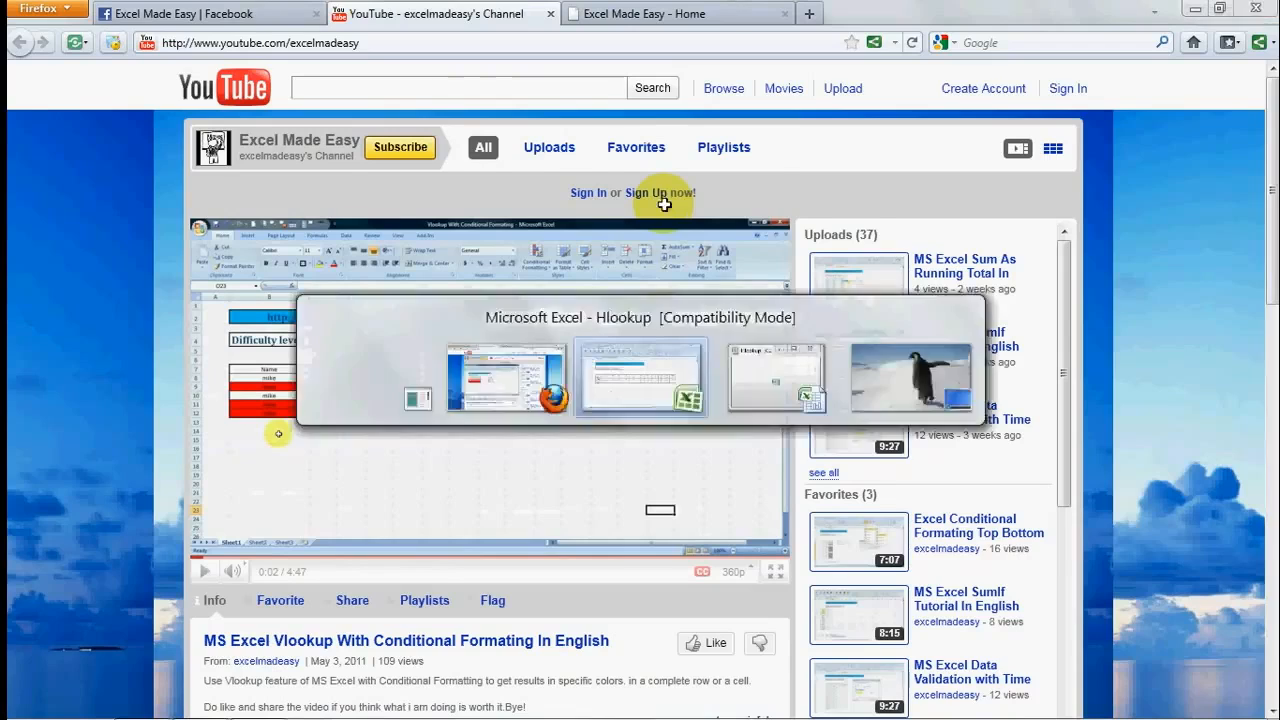
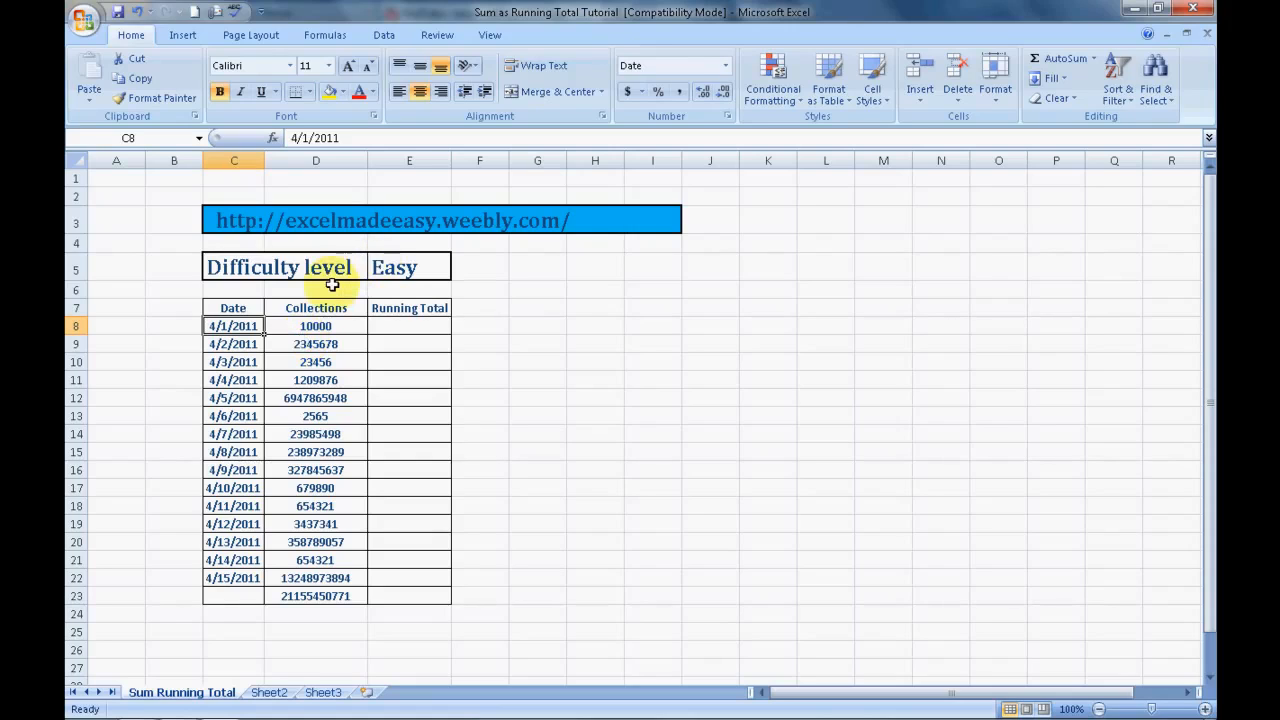
# Step: Examine the difficulty level and the Date, Collections and Running Total columns on the Sum Running Total sheet
pyautogui.click(402, 264)
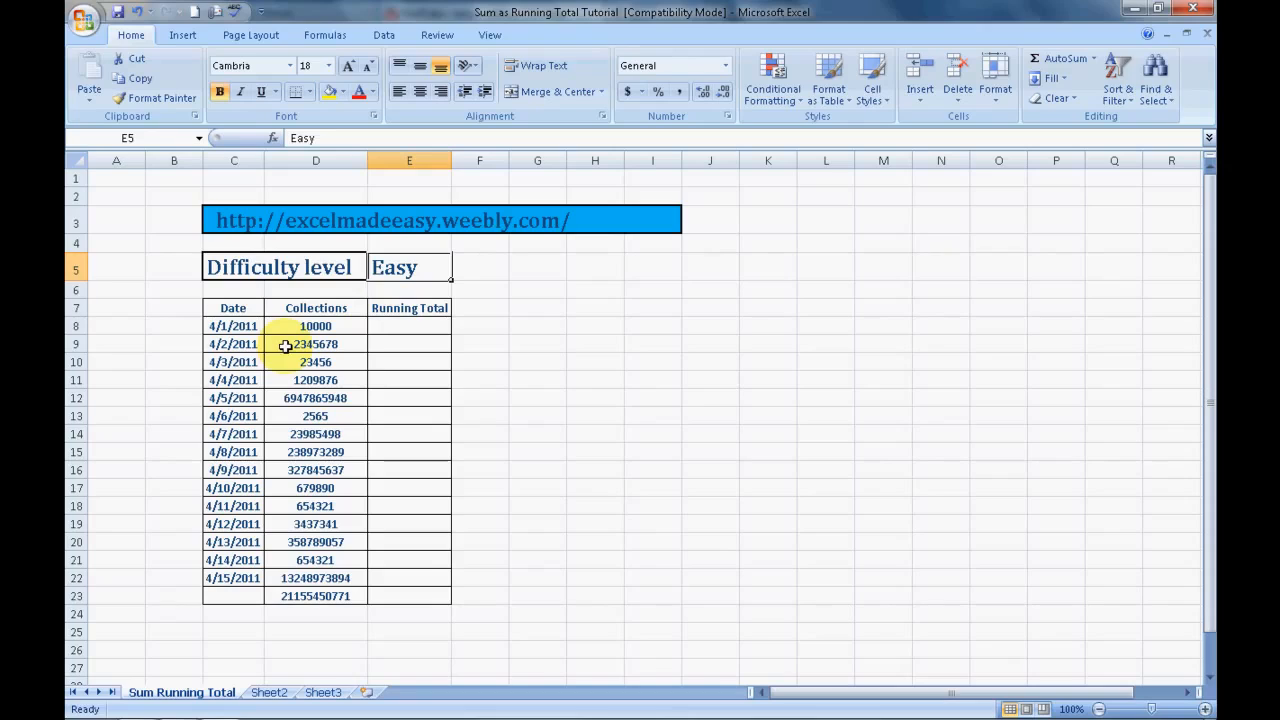
pyautogui.click(240, 328)
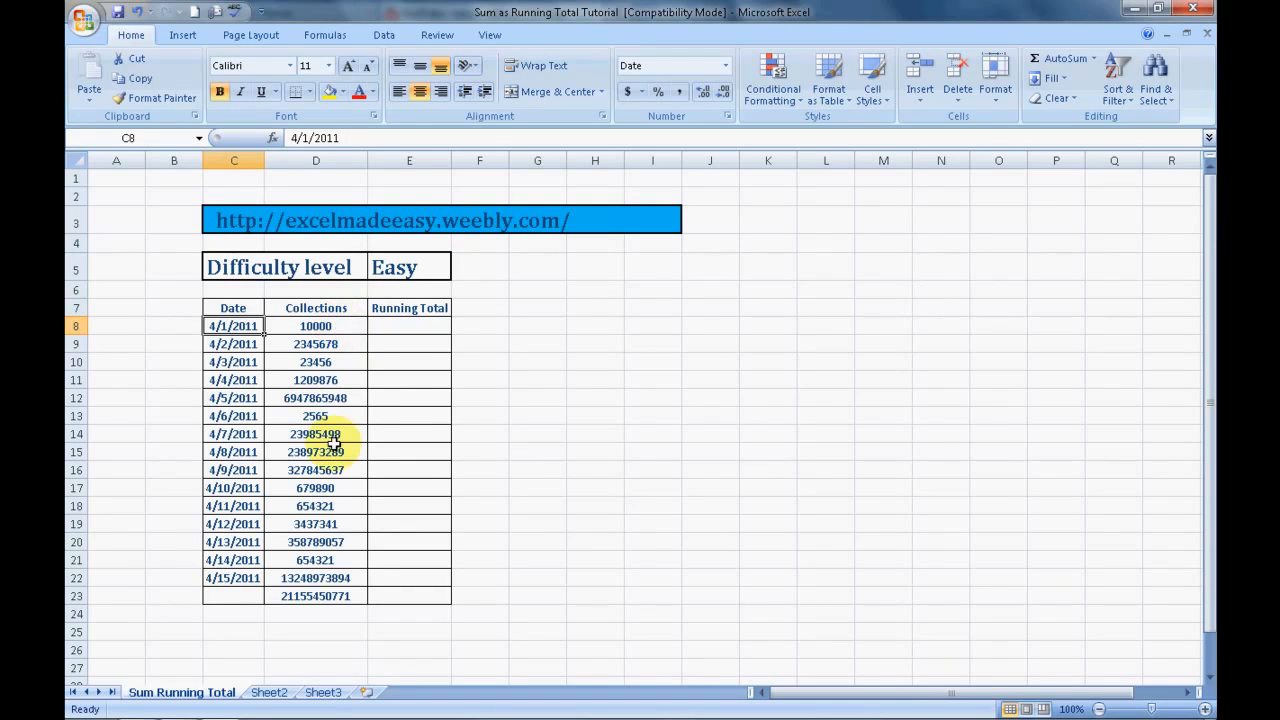
pyautogui.click(318, 581)
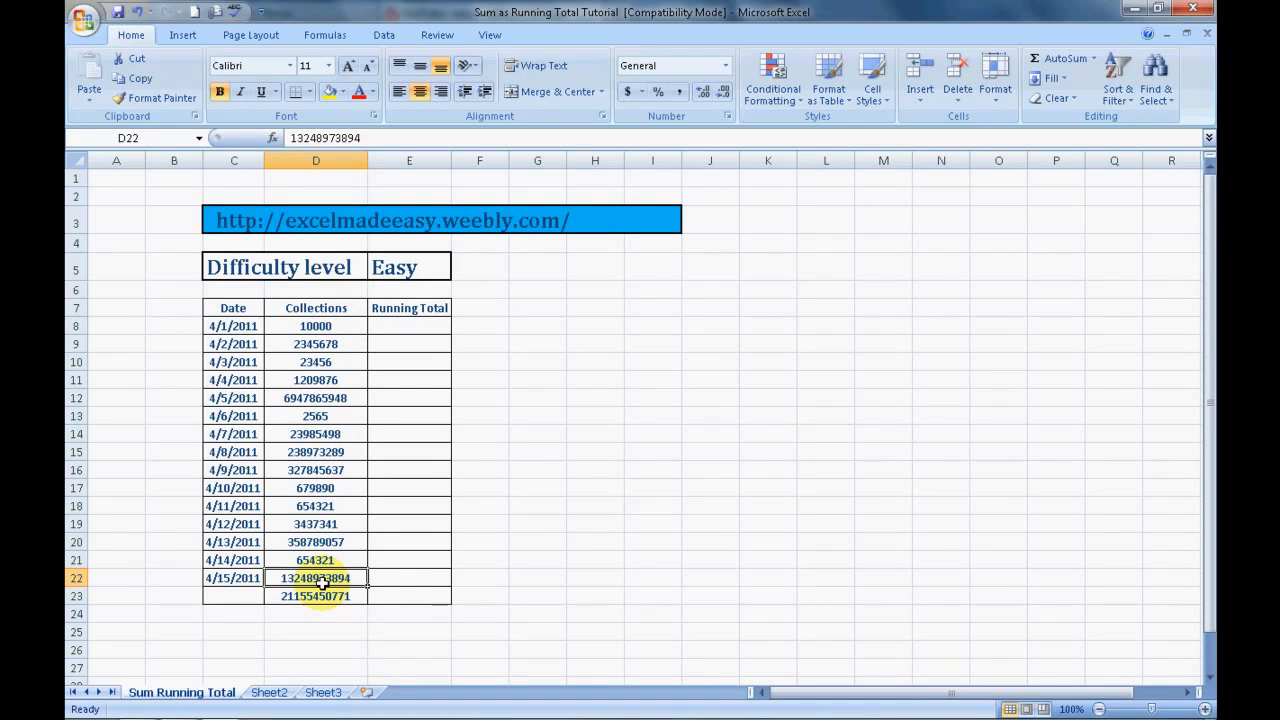
pyautogui.click(312, 418)
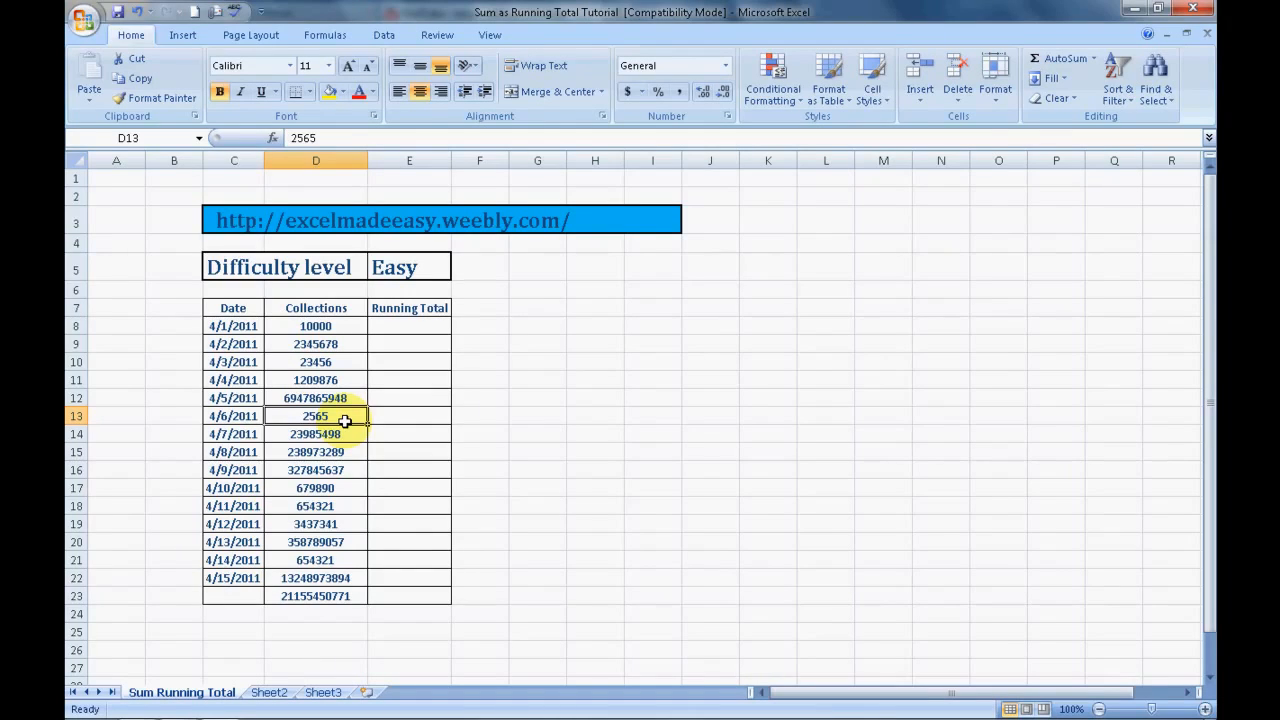
pyautogui.press('Up')
pyautogui.press('Up')
pyautogui.press('Up')
pyautogui.press('Up')
pyautogui.press('Up')
pyautogui.press('Right')
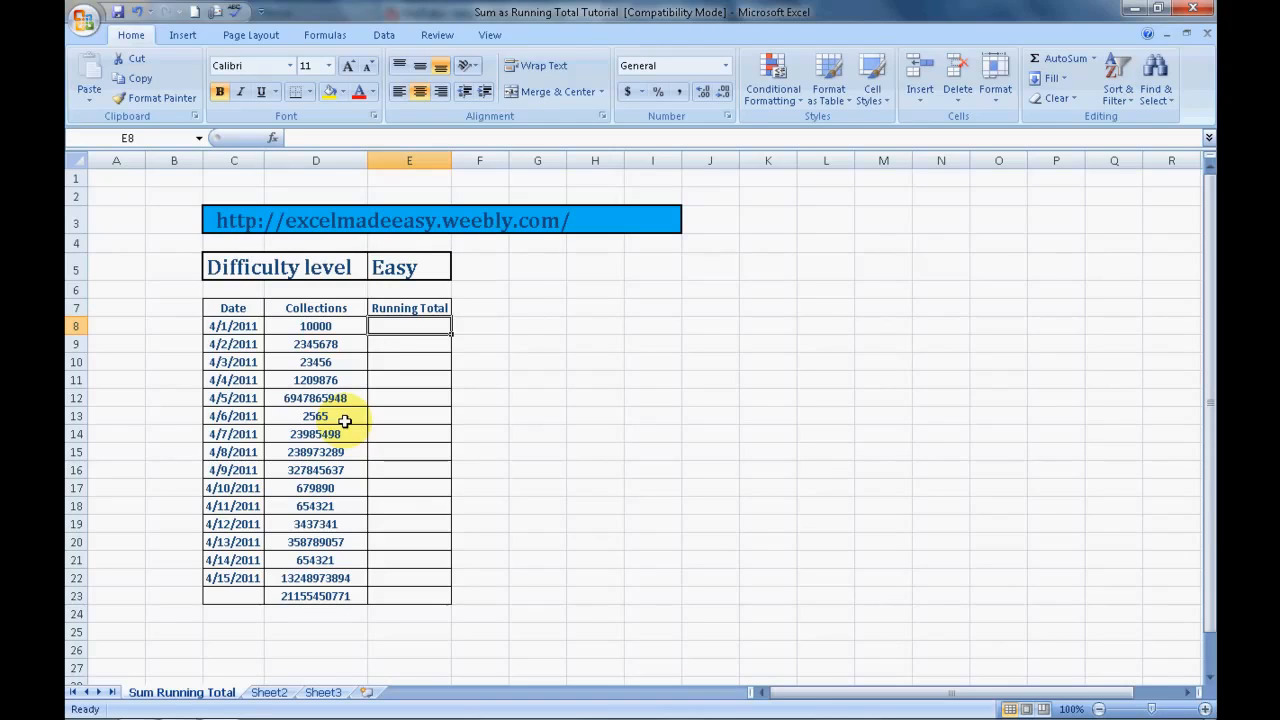
pyautogui.click(327, 326)
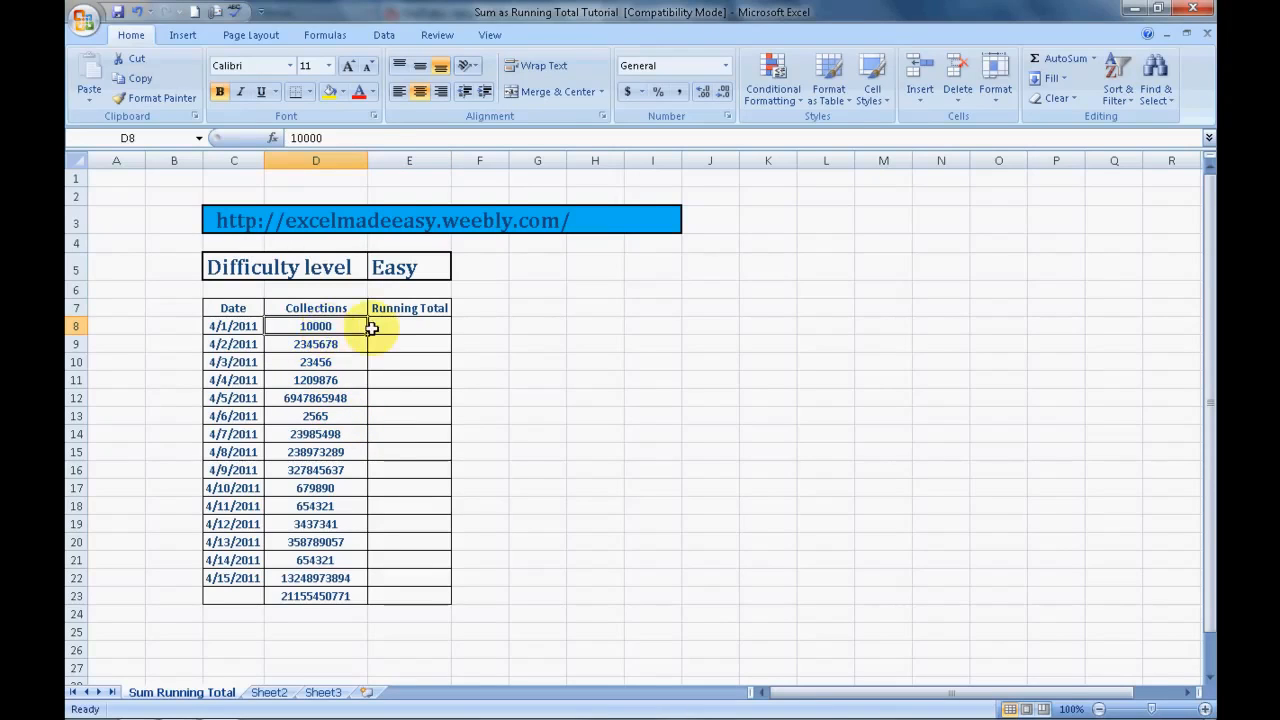
pyautogui.click(382, 326)
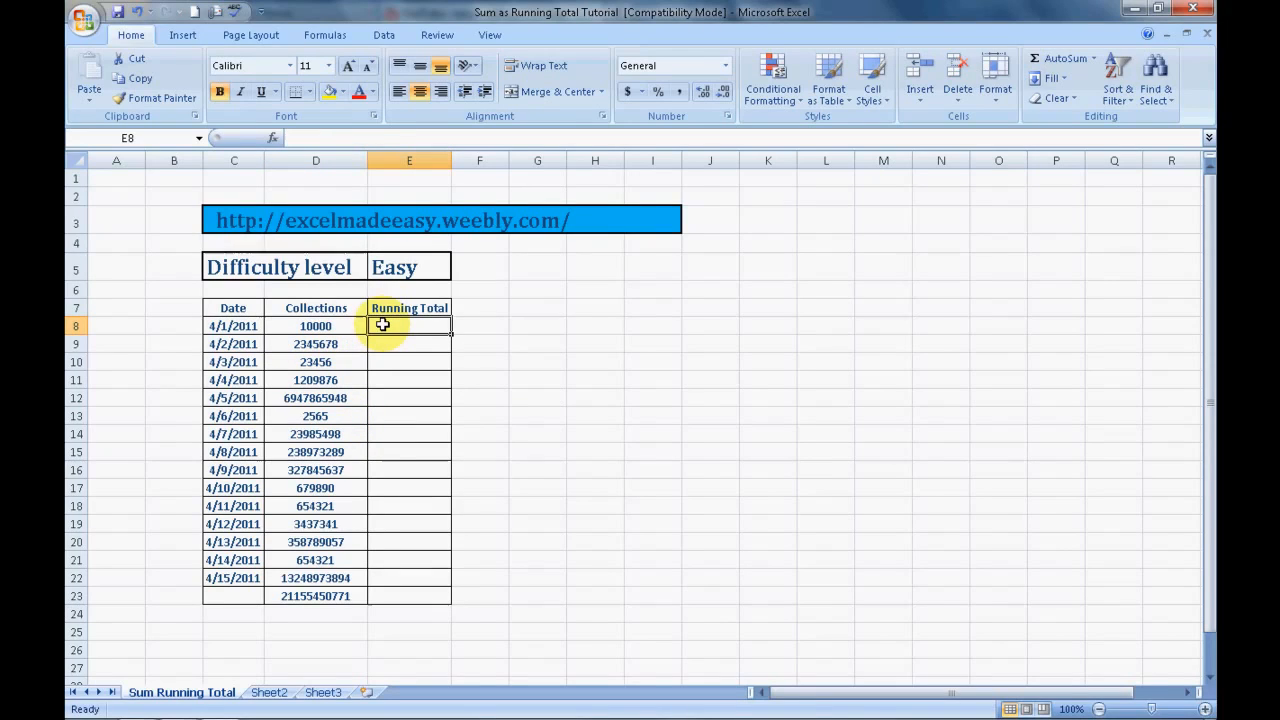
pyautogui.click(305, 347)
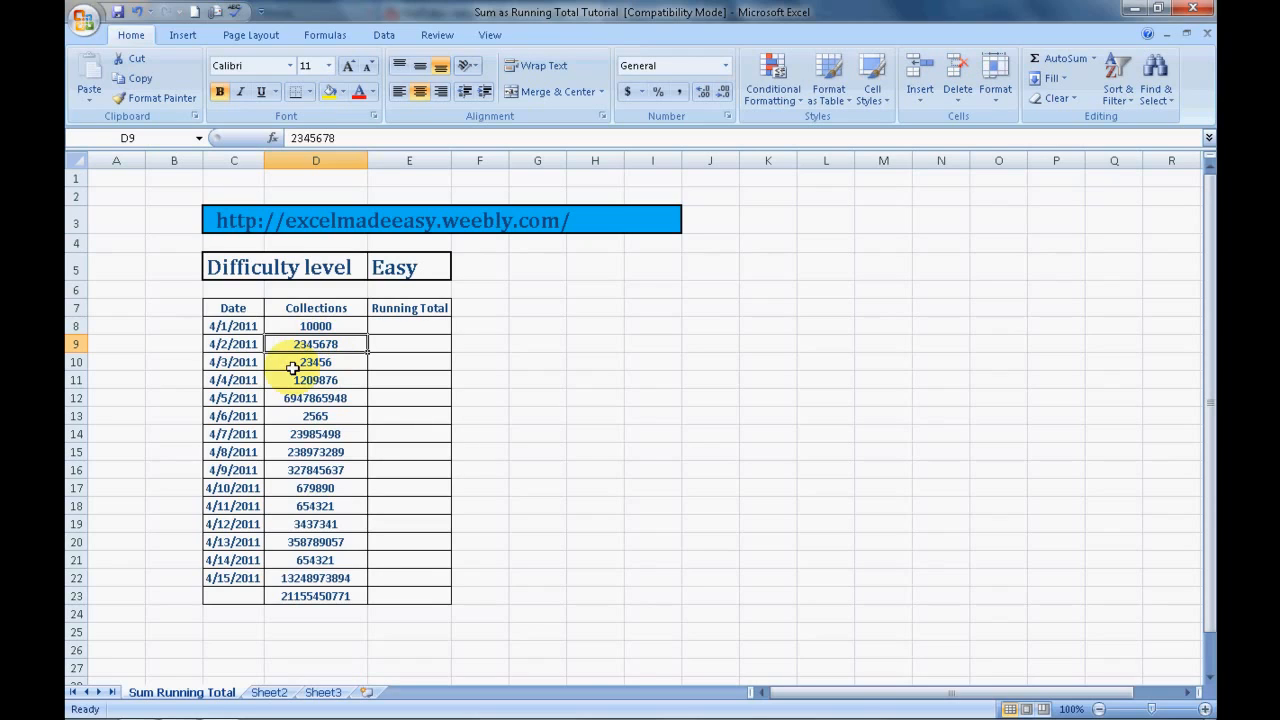
pyautogui.click(411, 343)
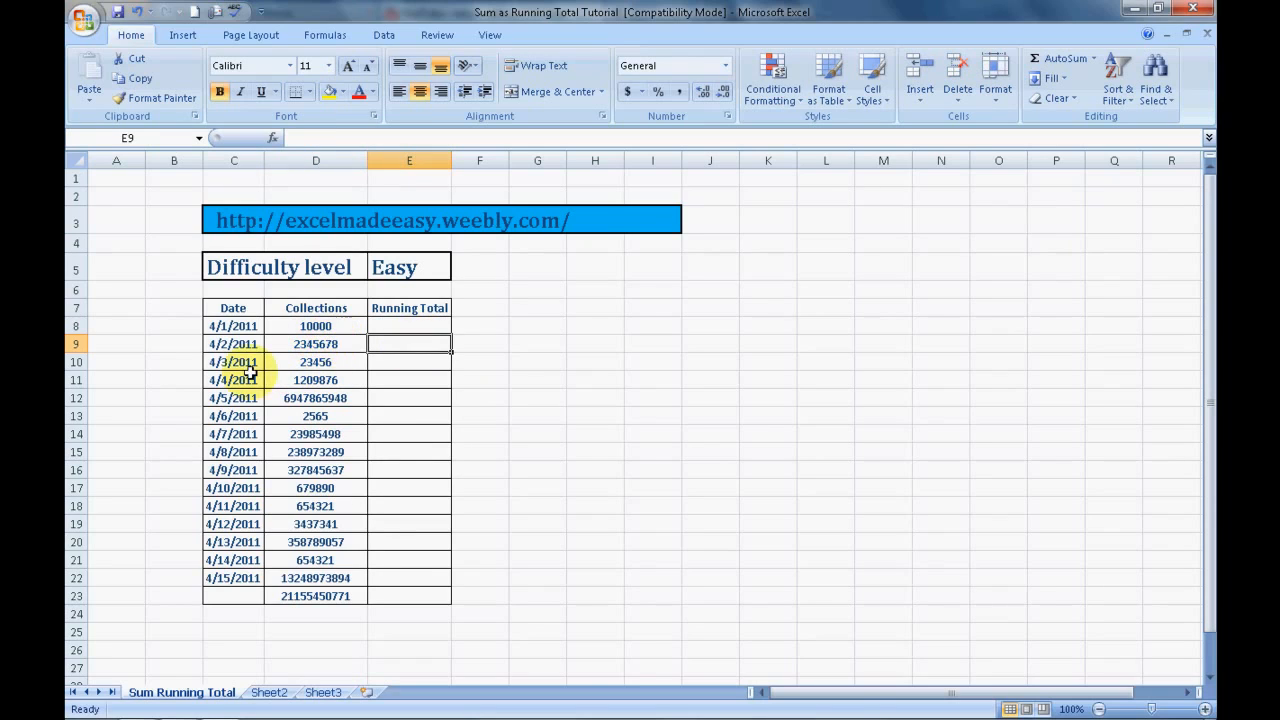
pyautogui.click(382, 364)
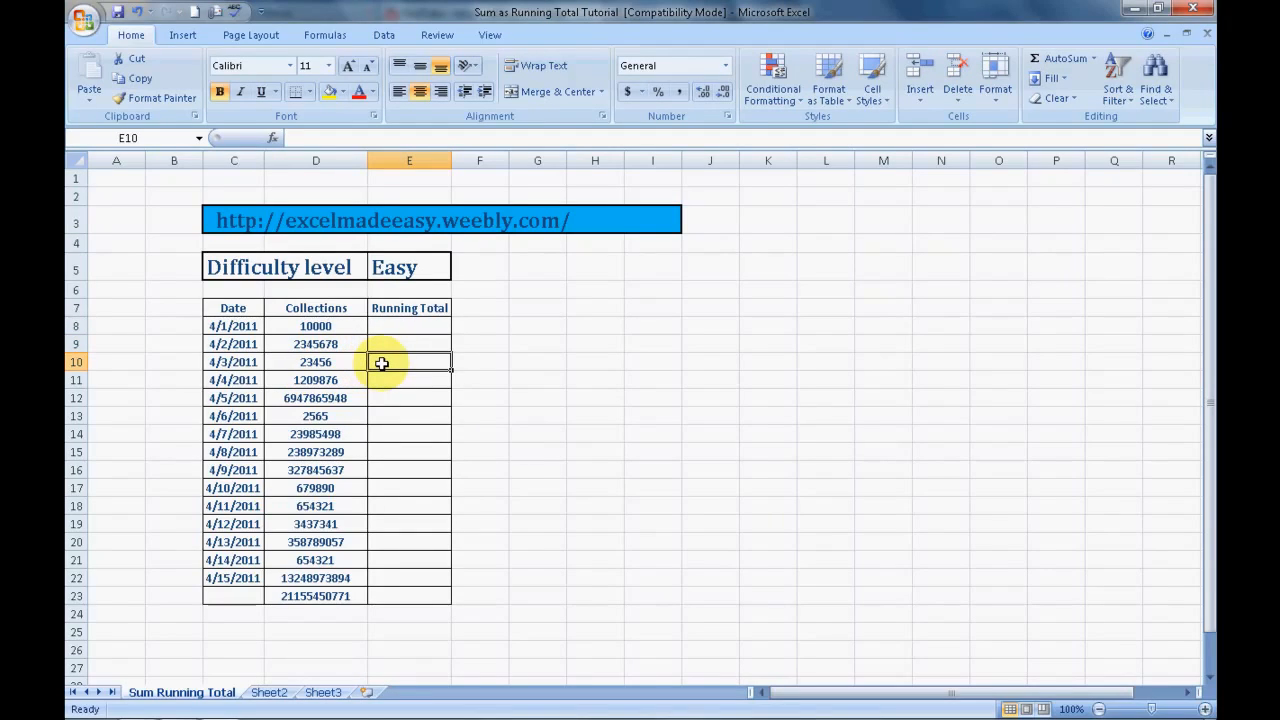
# Step: Begin a formula in E8, the first cell under Running Total
pyautogui.press('Up')
pyautogui.press('Up')
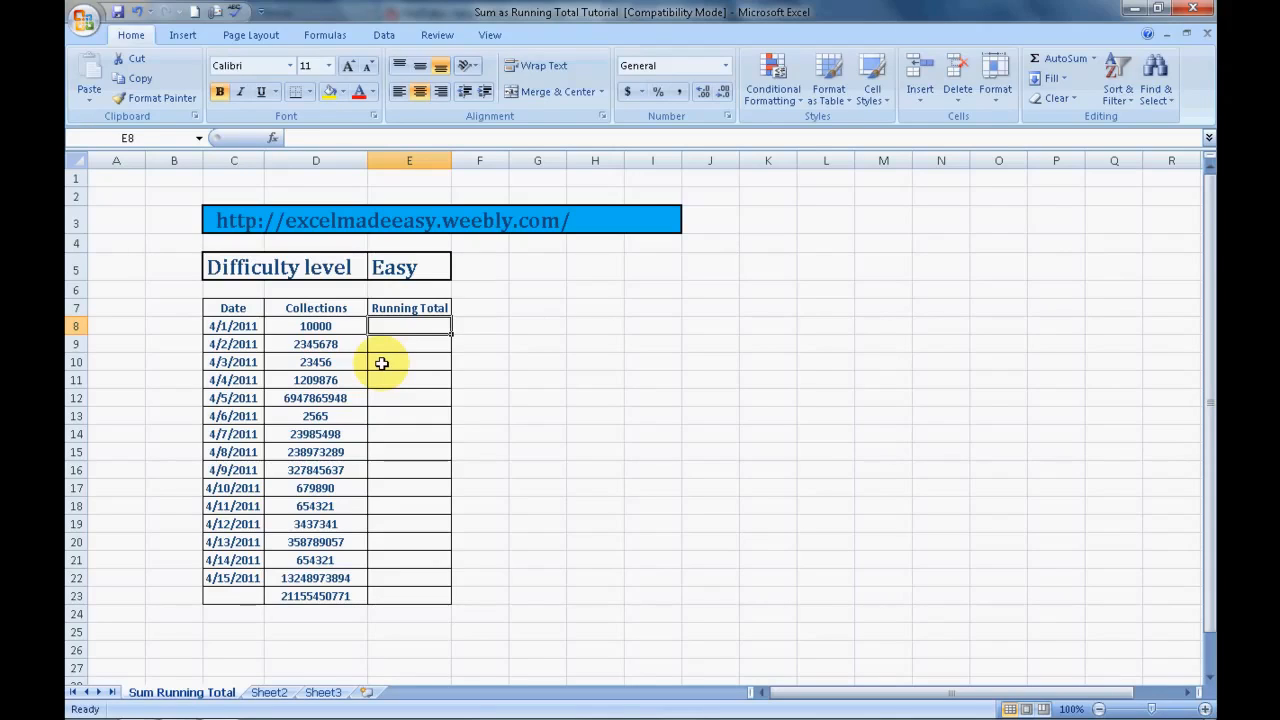
pyautogui.write('=')
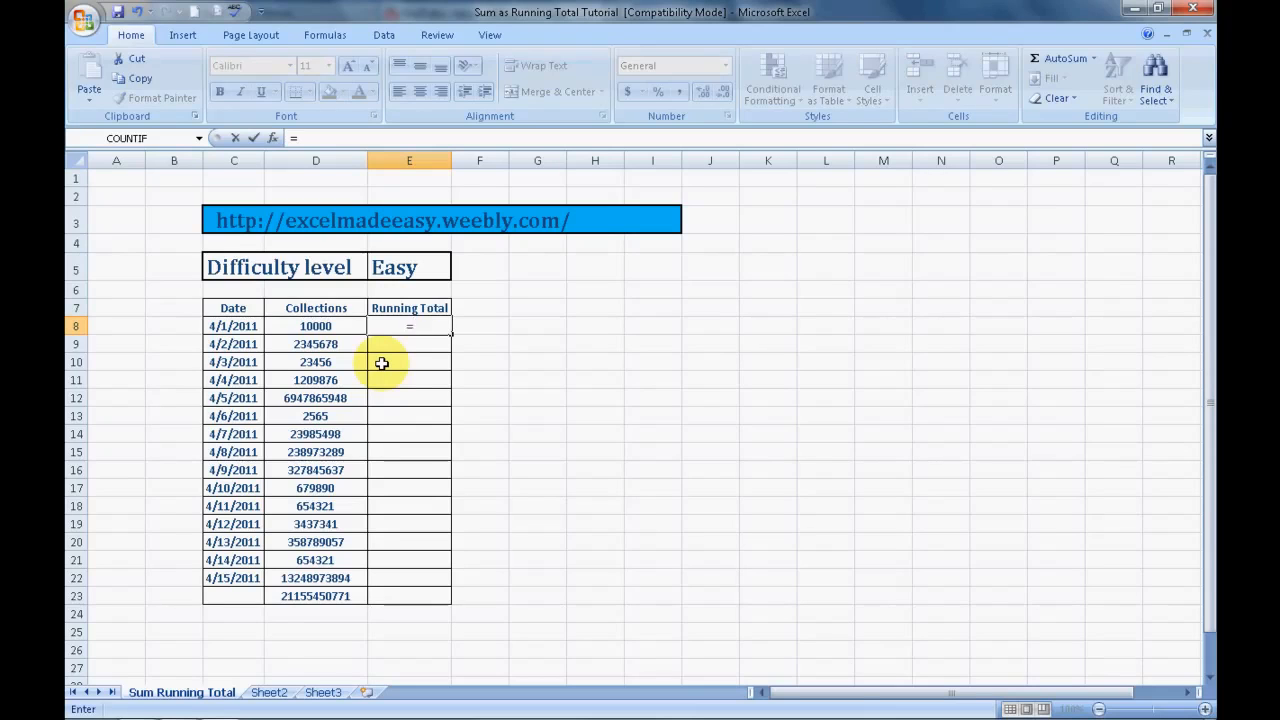
pyautogui.write('(sum')
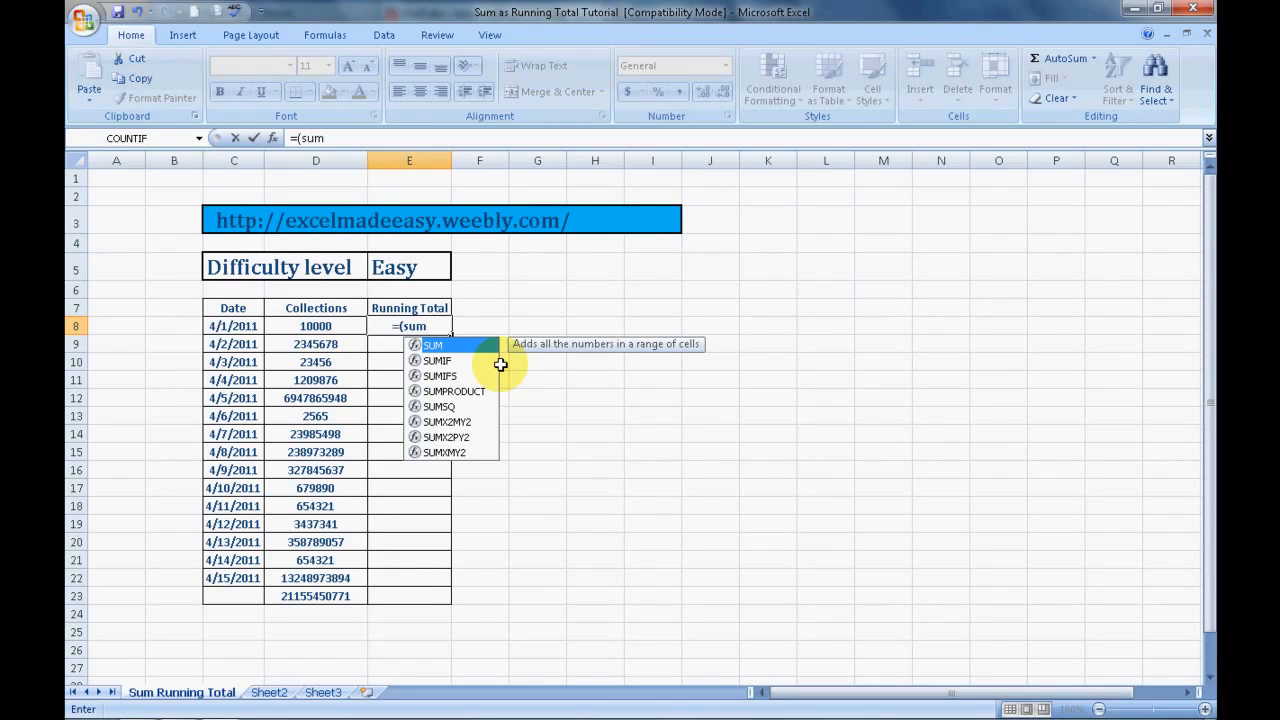
pyautogui.press('BackSpace')
pyautogui.press('BackSpace')
pyautogui.press('BackSpace')
pyautogui.press('BackSpace')
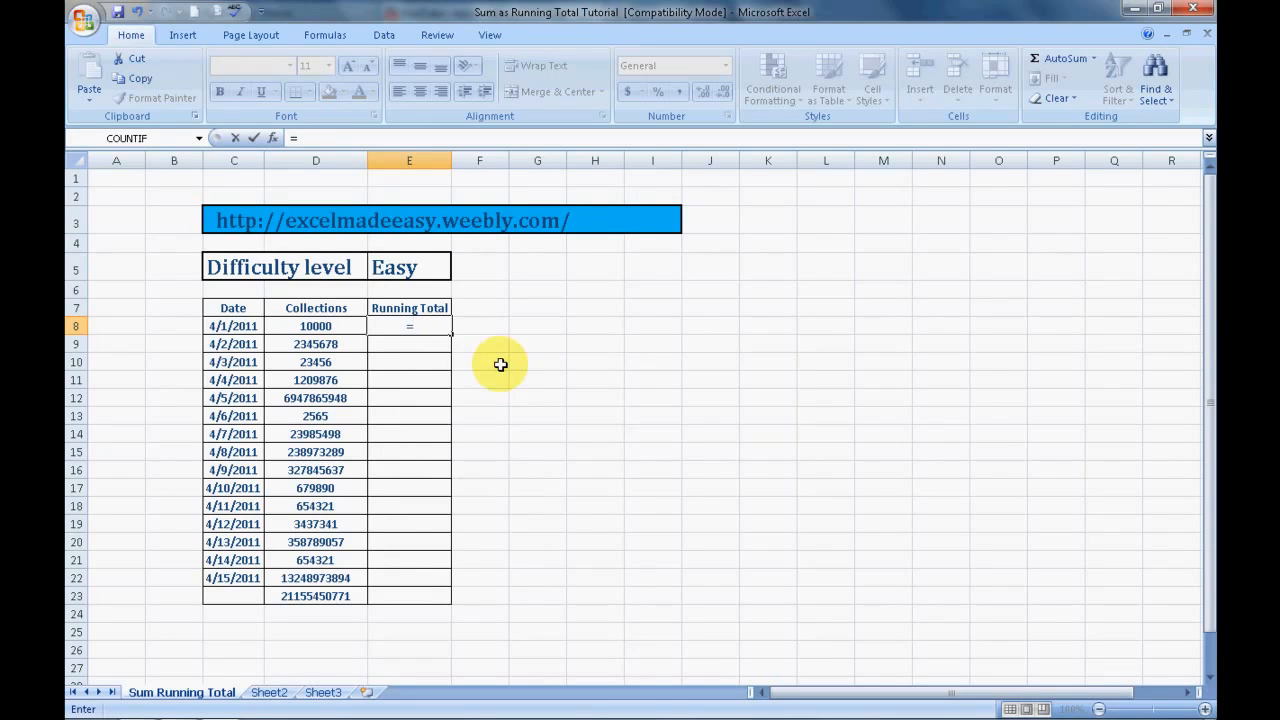
# Step: Complete the formula in E8 as =SUM(D8:D8) and check it against the first Collections value
pyautogui.write('sum')
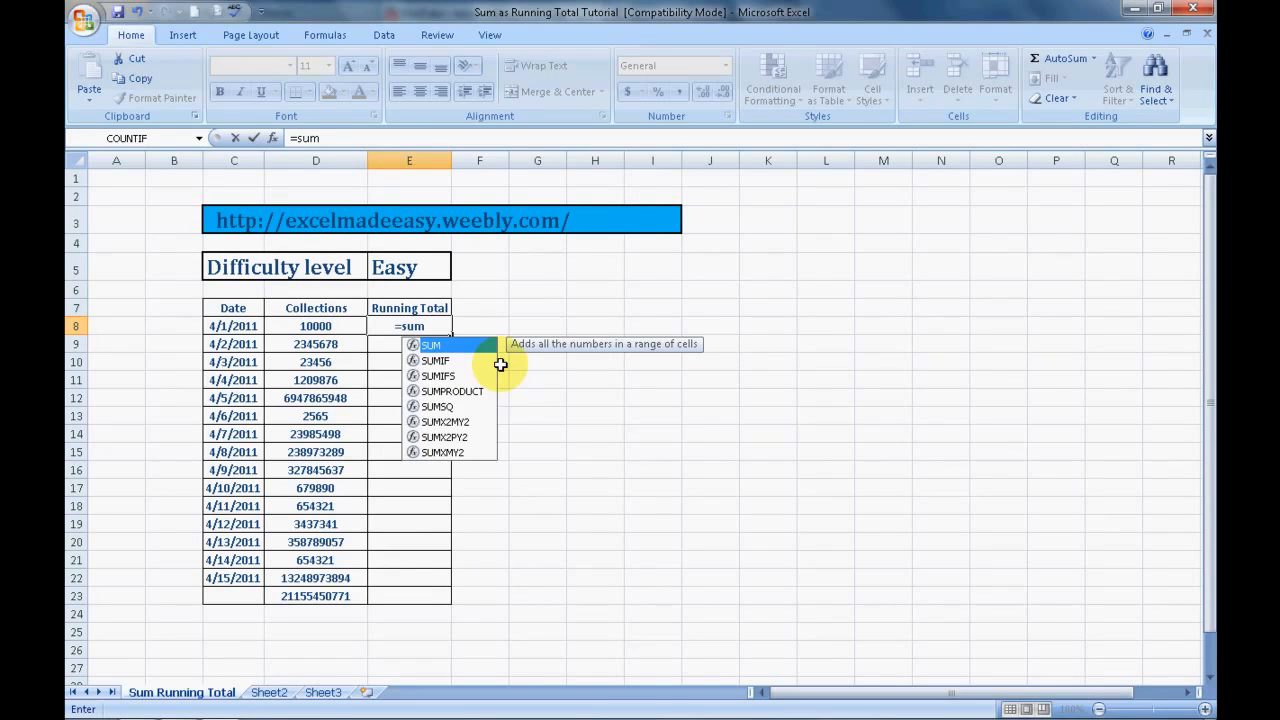
pyautogui.write('(')
pyautogui.press('Left')
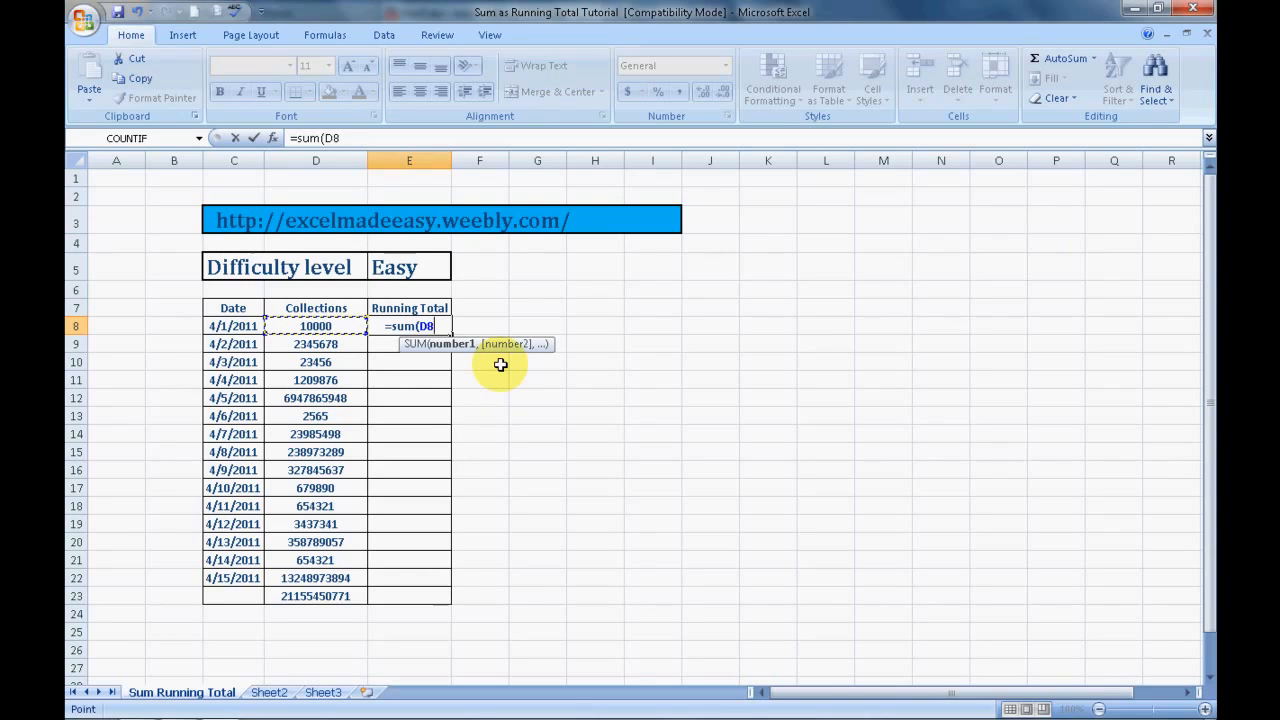
pyautogui.press('F8')
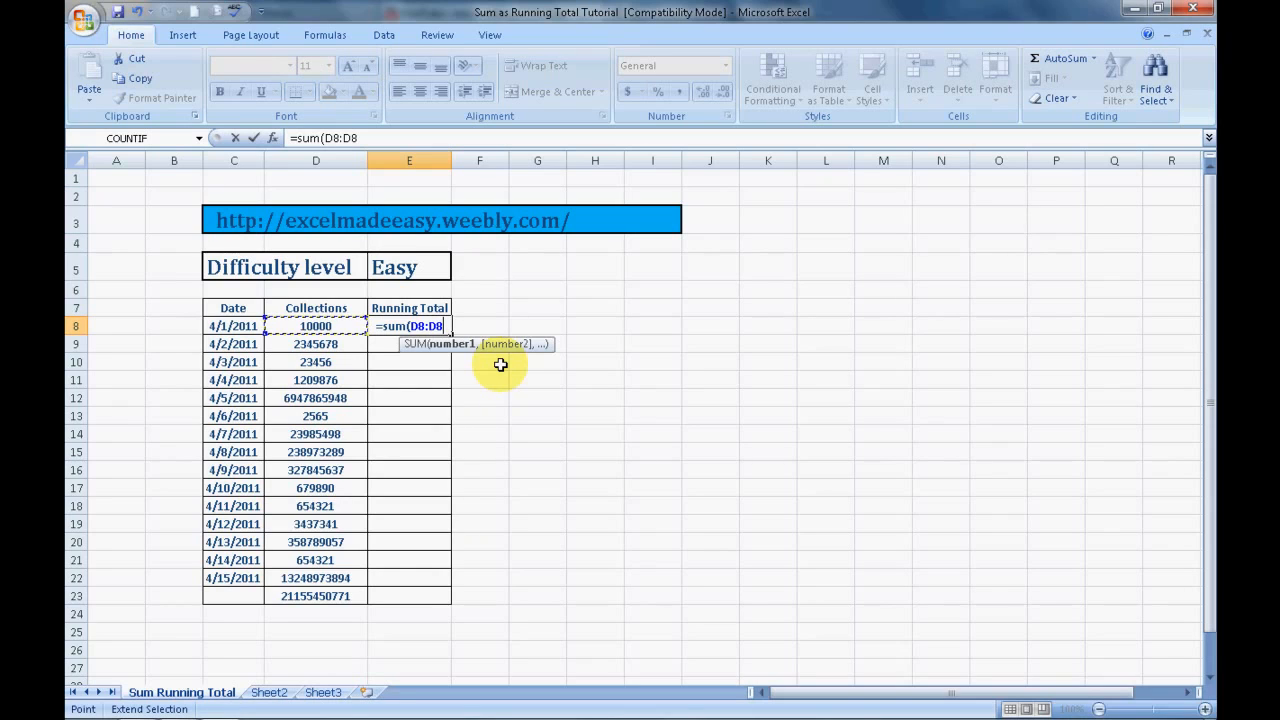
pyautogui.write(')')
pyautogui.press('Return')
pyautogui.press('Up')
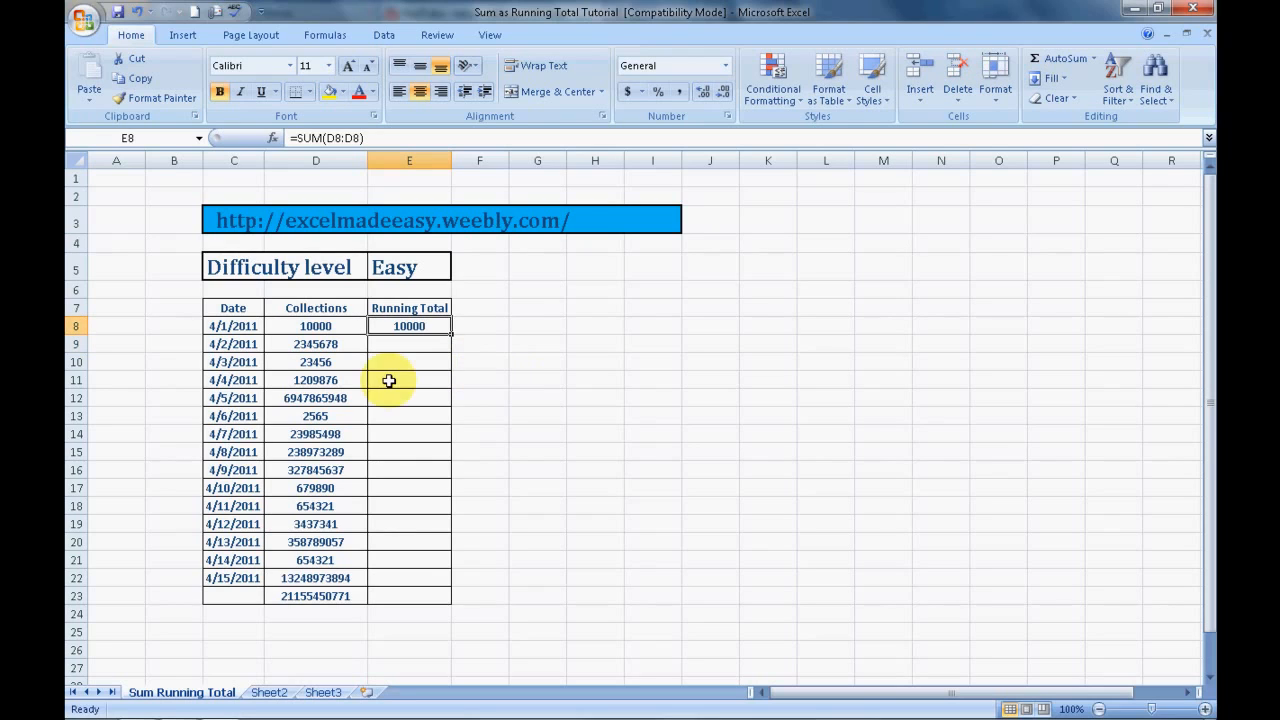
pyautogui.click(335, 330)
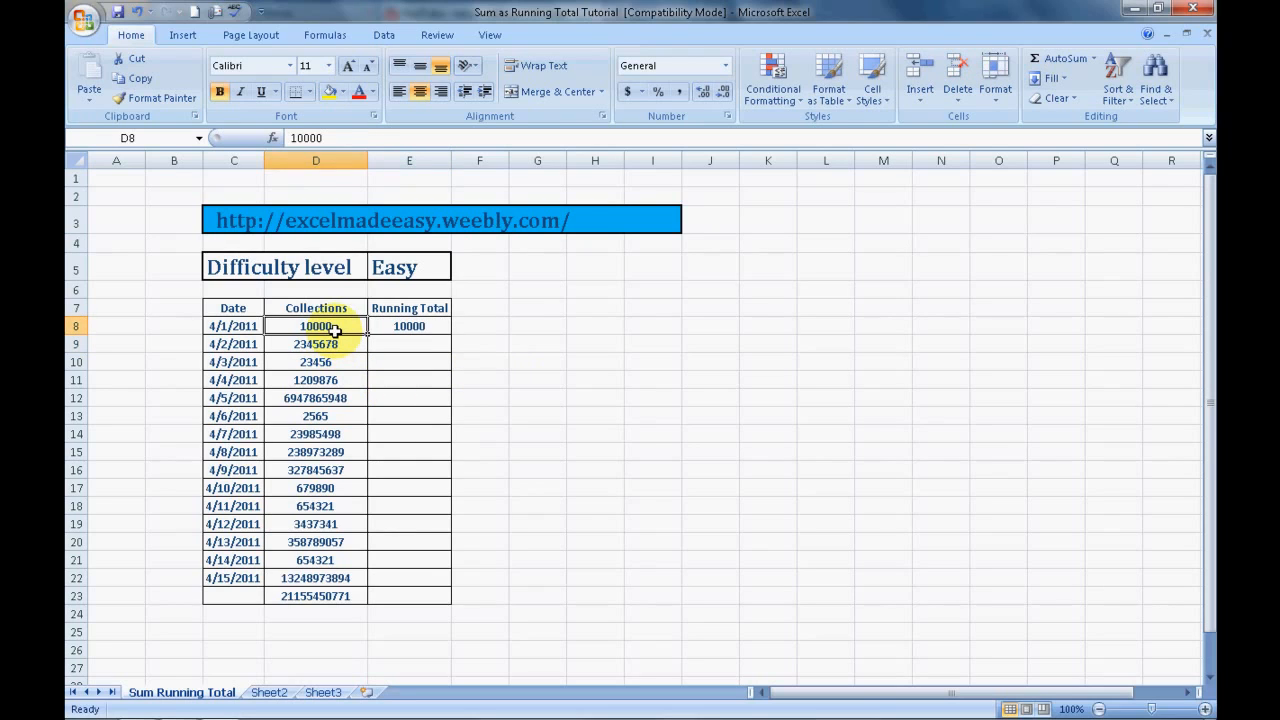
pyautogui.click(414, 327)
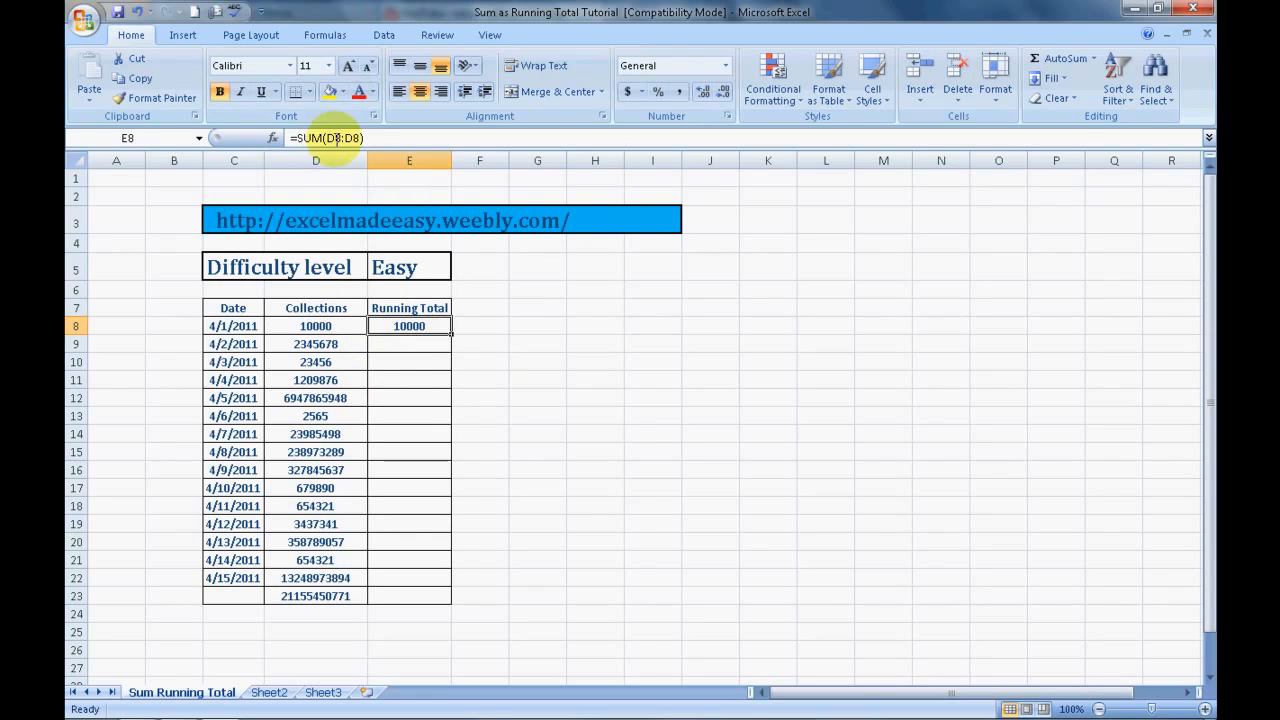
pyautogui.click(317, 327)
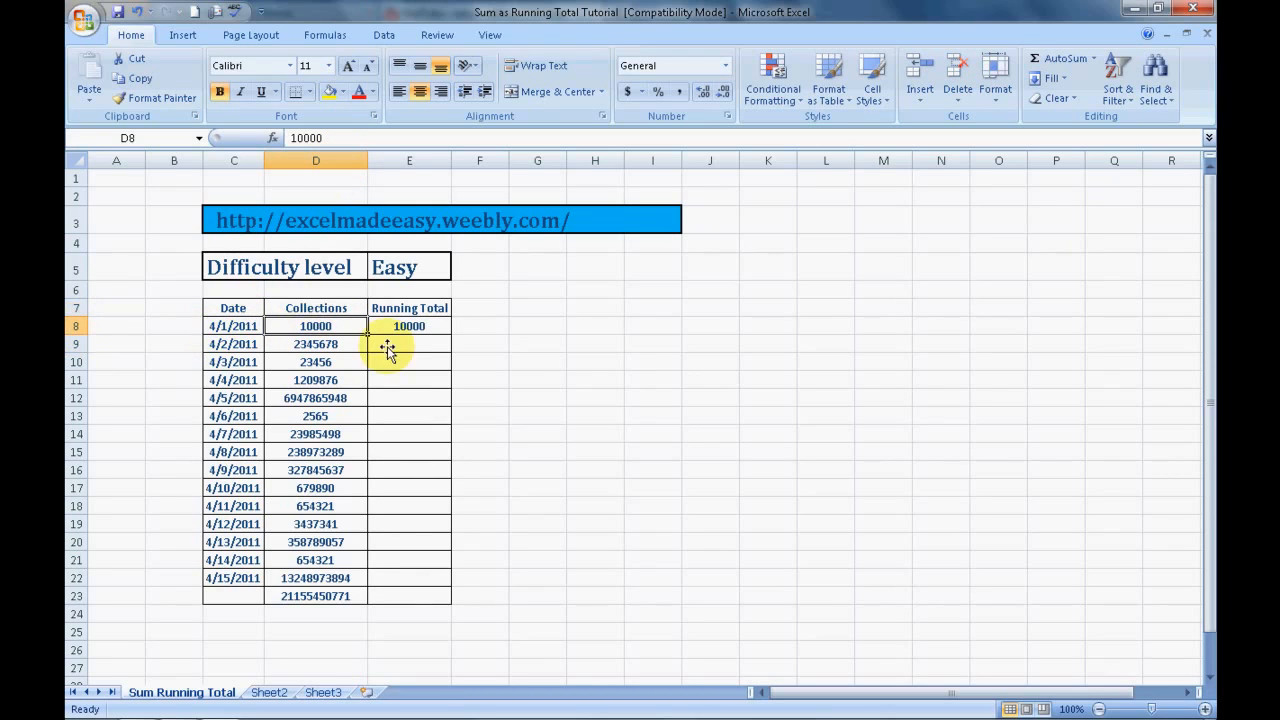
pyautogui.click(430, 329)
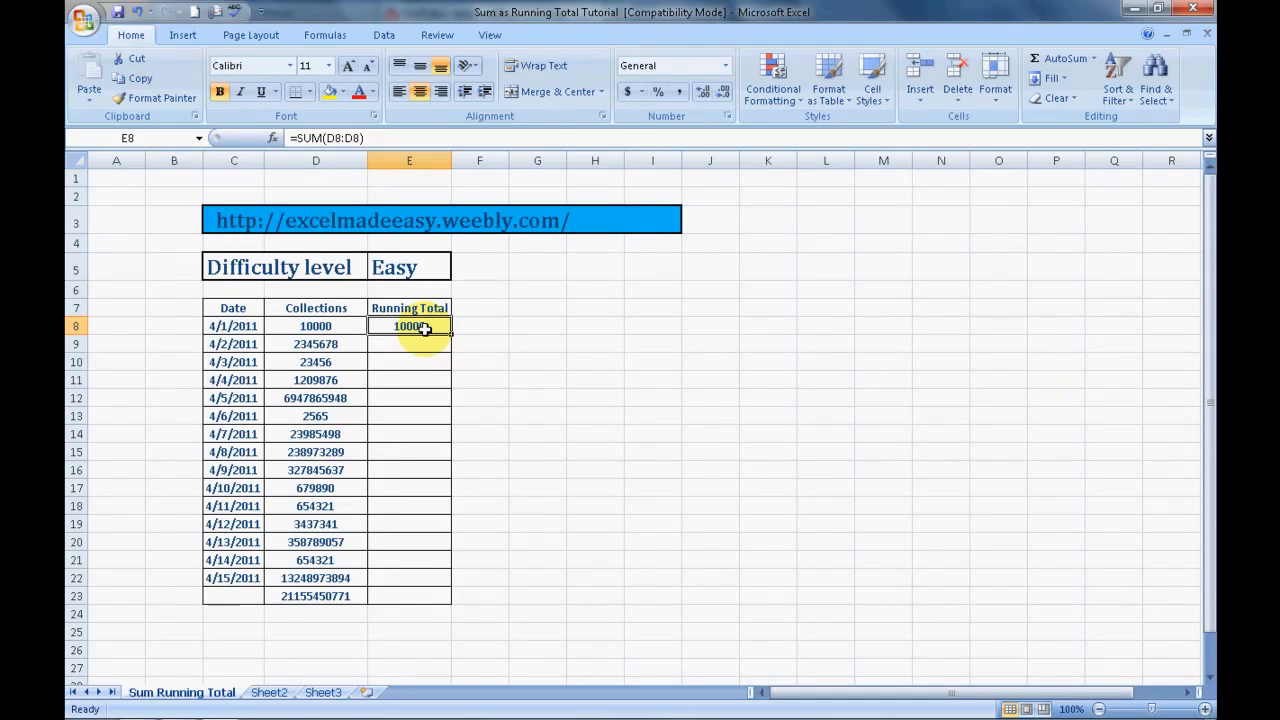
# Step: Make the first reference in the E8 formula absolute so it reads =SUM($D$8:D8)
pyautogui.doubleClick(425, 328)
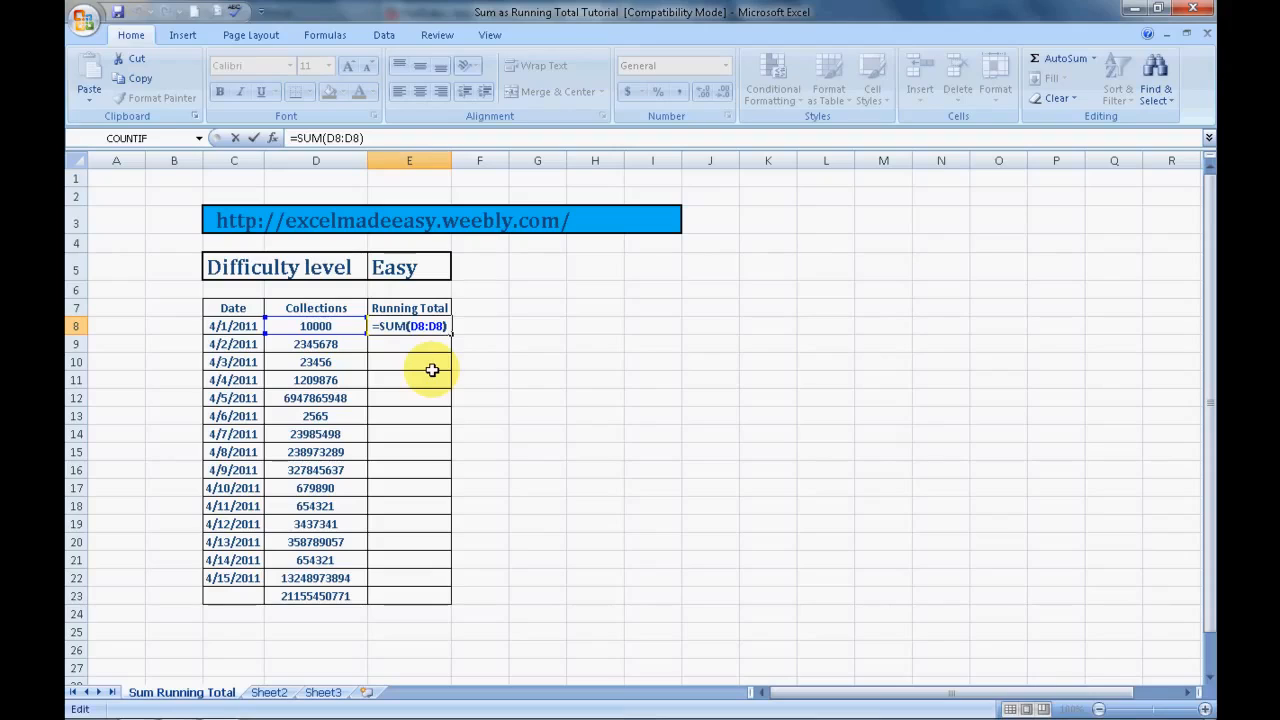
pyautogui.press('Left')
pyautogui.press('Left')
pyautogui.press('Left')
pyautogui.press('Left')
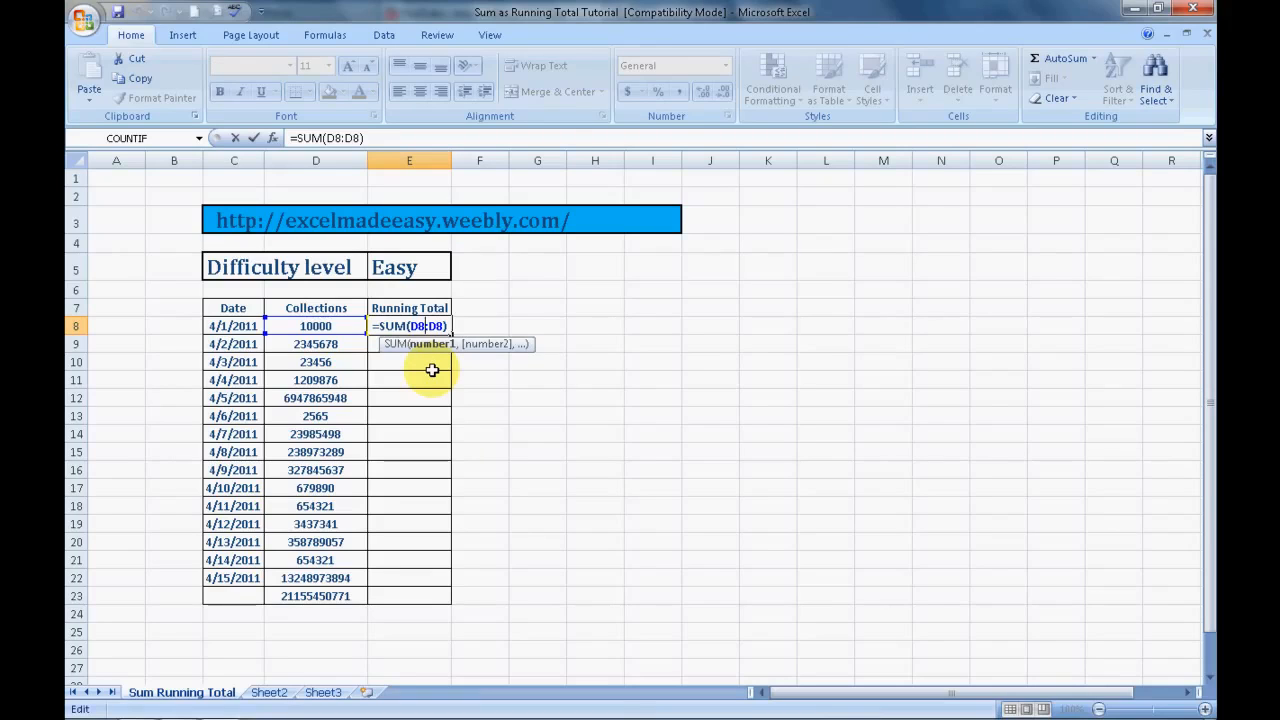
pyautogui.hotkey('shift', 'Left')
pyautogui.hotkey('shift', 'Left')
pyautogui.press('F4')
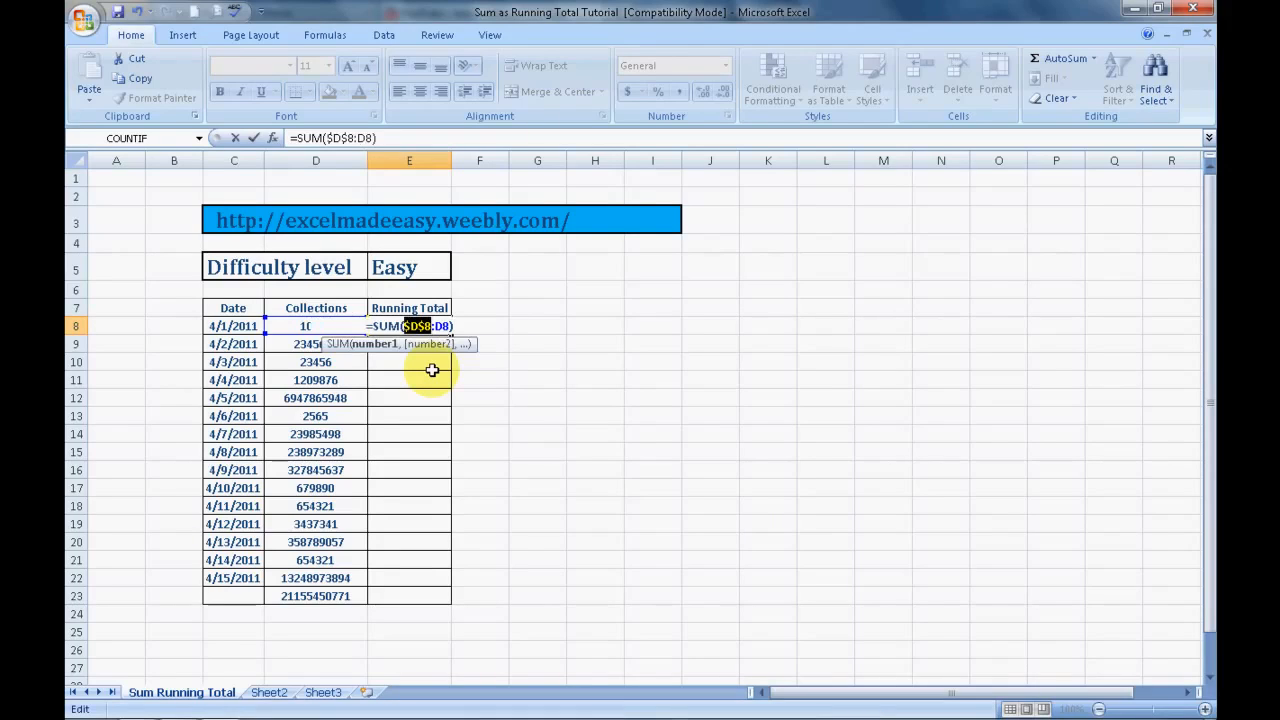
pyautogui.hotkey('ctrl', 'Return')
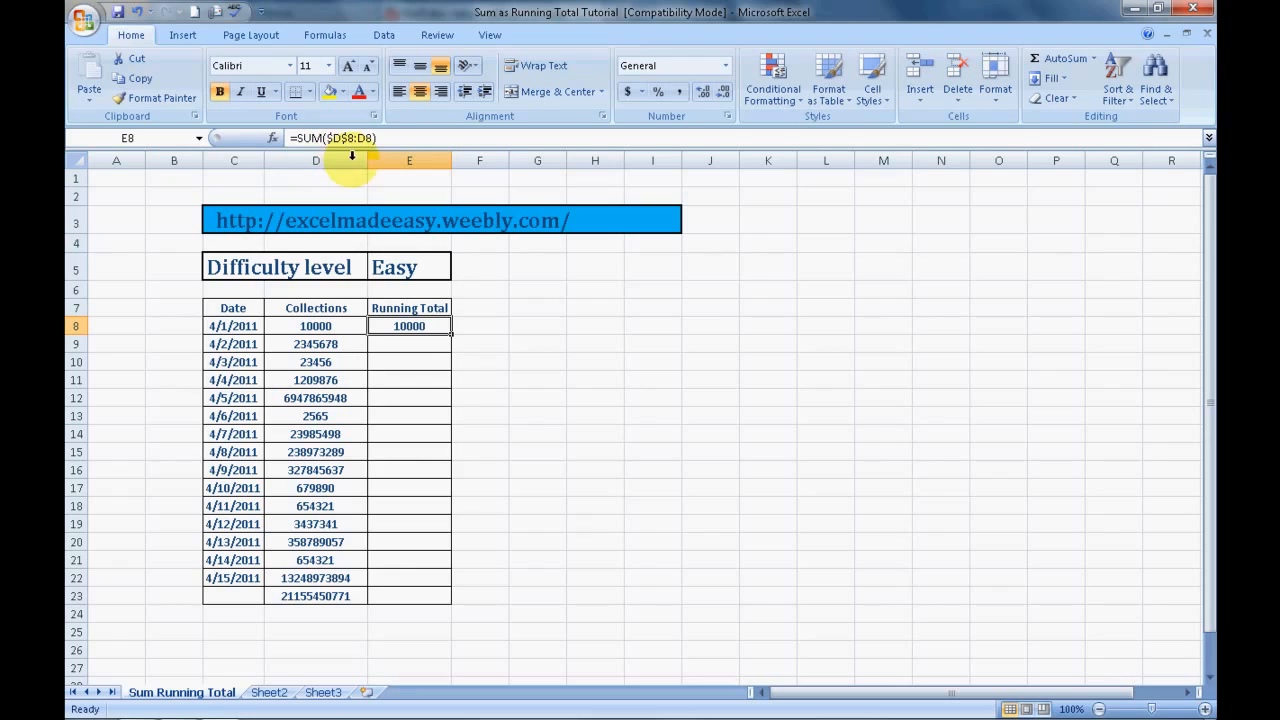
# Step: Copy the running total formula from E8 into E9:E22, end the copy mode, and return to E8
pyautogui.click(461, 327)
pyautogui.press('Left')
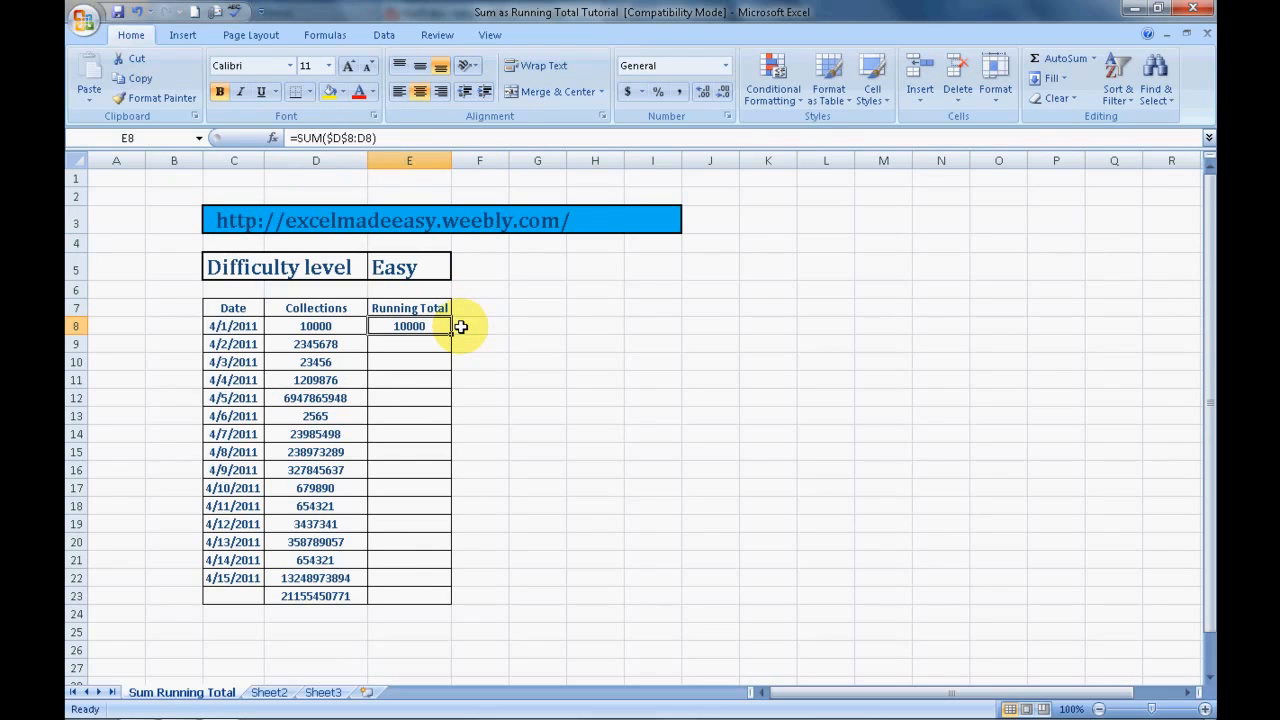
pyautogui.hotkey('ctrl', 'c')
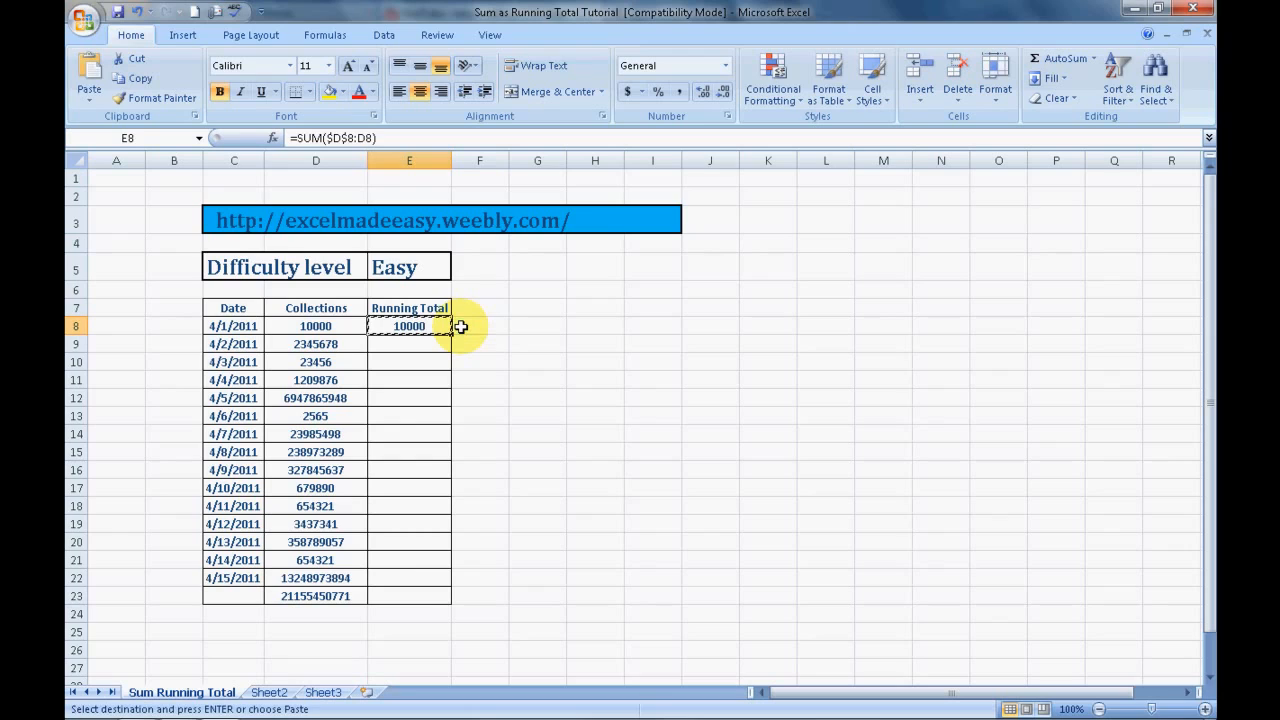
pyautogui.press('Down')
pyautogui.hotkey('shift', 'Down')
pyautogui.hotkey('shift', 'Down')
pyautogui.hotkey('shift', 'Down')
pyautogui.hotkey('shift', 'Down')
pyautogui.hotkey('shift', 'Down')
pyautogui.hotkey('shift', 'Down')
pyautogui.hotkey('shift', 'Down')
pyautogui.hotkey('shift', 'Down')
pyautogui.hotkey('shift', 'Down')
pyautogui.hotkey('shift', 'Down')
pyautogui.hotkey('shift', 'Down')
pyautogui.hotkey('shift', 'Down')
pyautogui.hotkey('shift', 'Down')
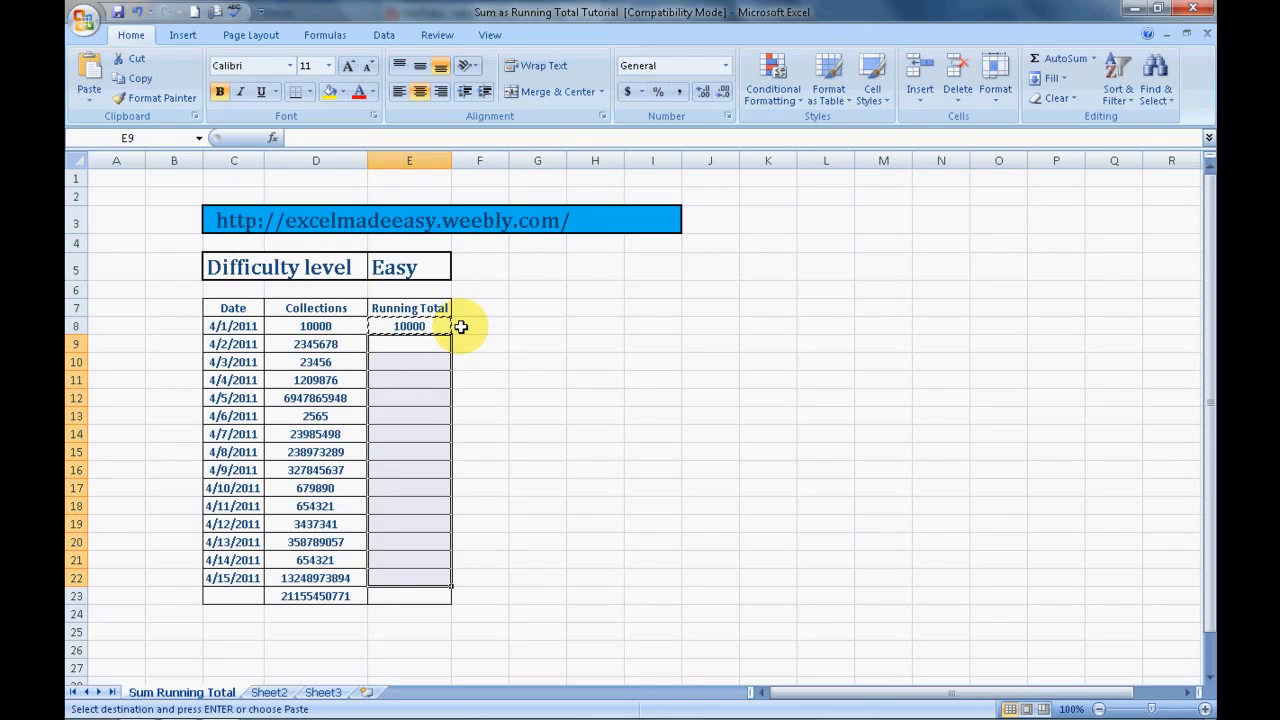
pyautogui.hotkey('ctrl', 'v')
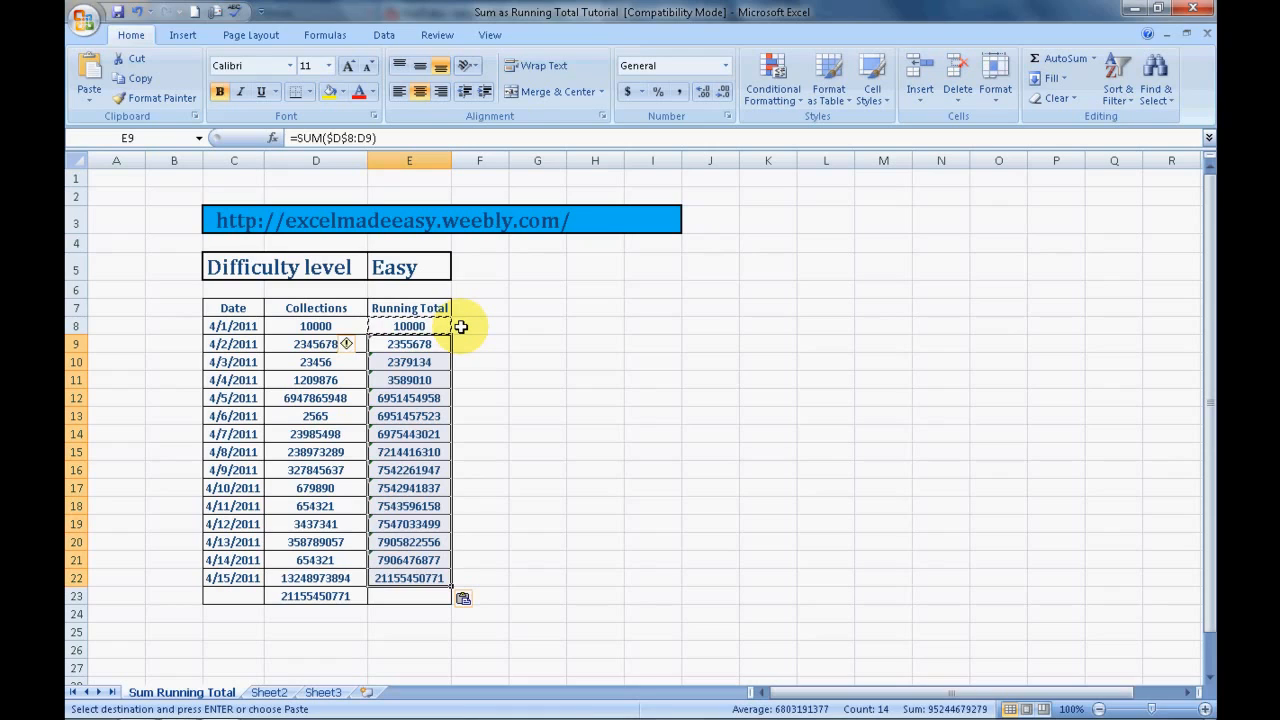
pyautogui.press('Escape')
pyautogui.press('Right')
pyautogui.press('Left')
pyautogui.press('Up')
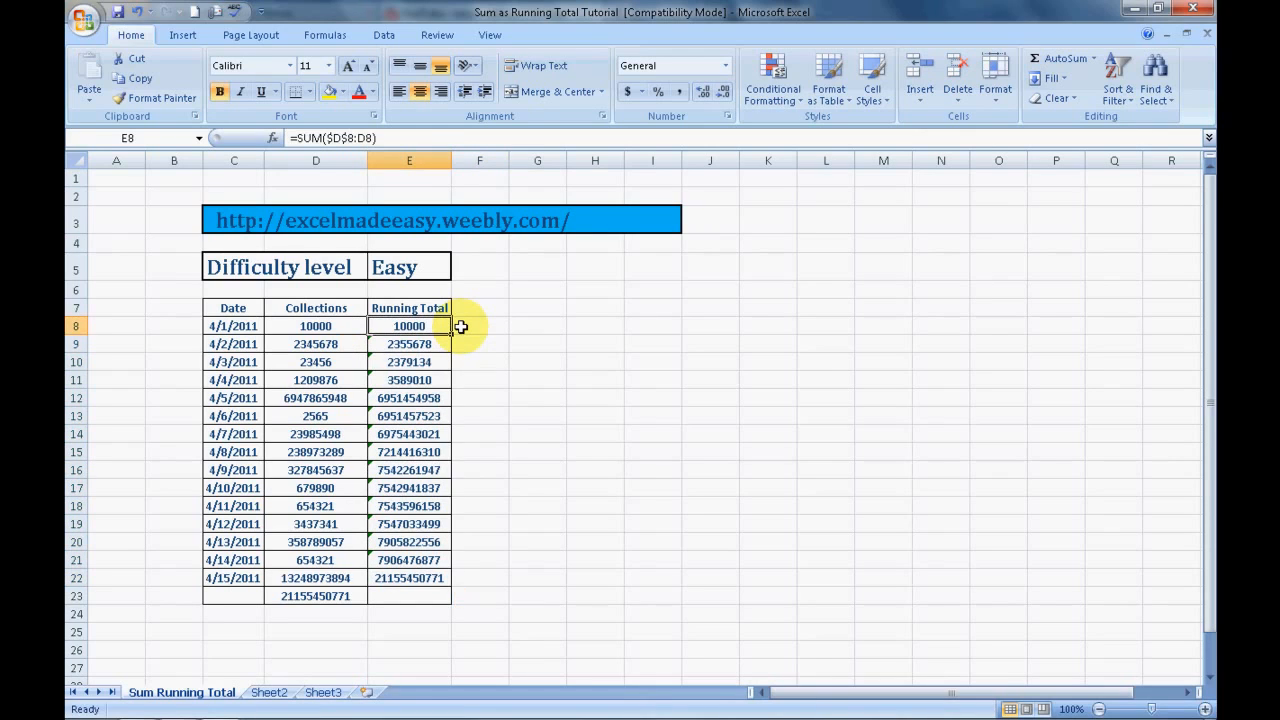
# Step: Clear the running total formulas from E9:E22, keeping the one in E8
pyautogui.press('Down')
pyautogui.hotkey('shift', 'Down')
pyautogui.hotkey('shift', 'Down')
pyautogui.hotkey('shift', 'Down')
pyautogui.hotkey('shift', 'Down')
pyautogui.hotkey('shift', 'Down')
pyautogui.hotkey('shift', 'Down')
pyautogui.hotkey('shift', 'Down')
pyautogui.hotkey('shift', 'Down')
pyautogui.hotkey('shift', 'Down')
pyautogui.hotkey('shift', 'Down')
pyautogui.hotkey('shift', 'Down')
pyautogui.hotkey('shift', 'Down')
pyautogui.hotkey('shift', 'Down')
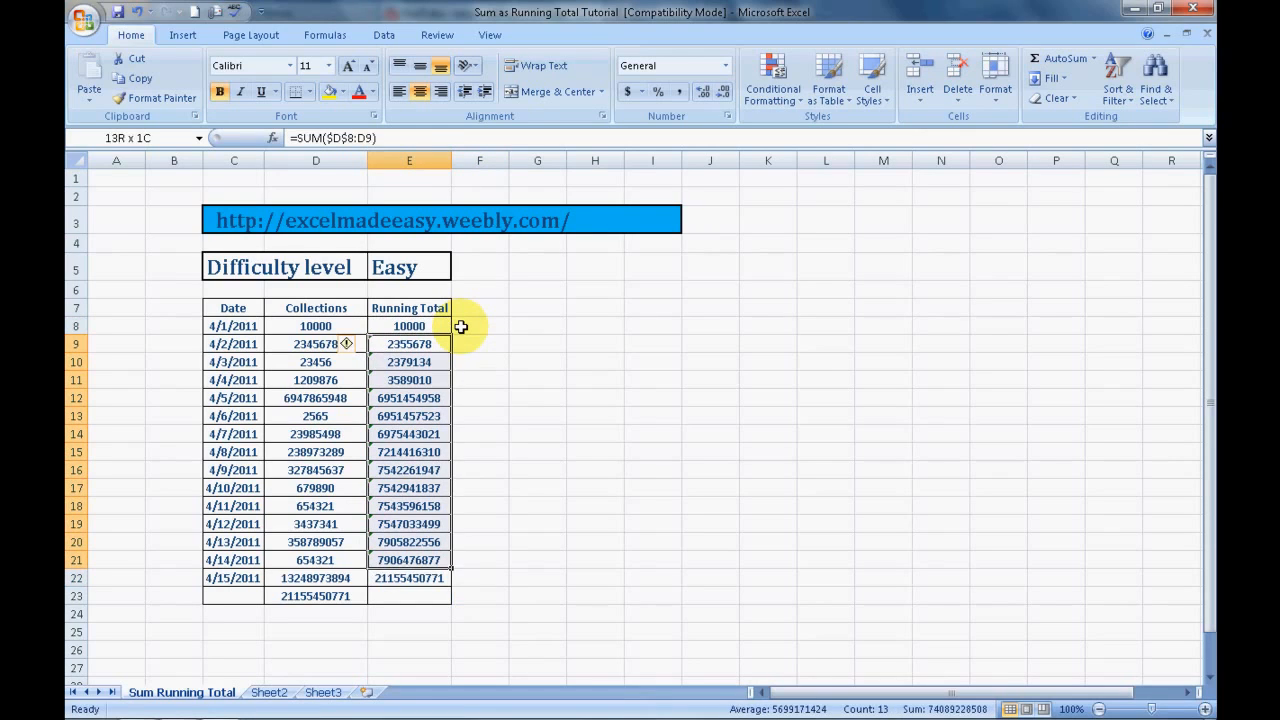
pyautogui.press('Delete')
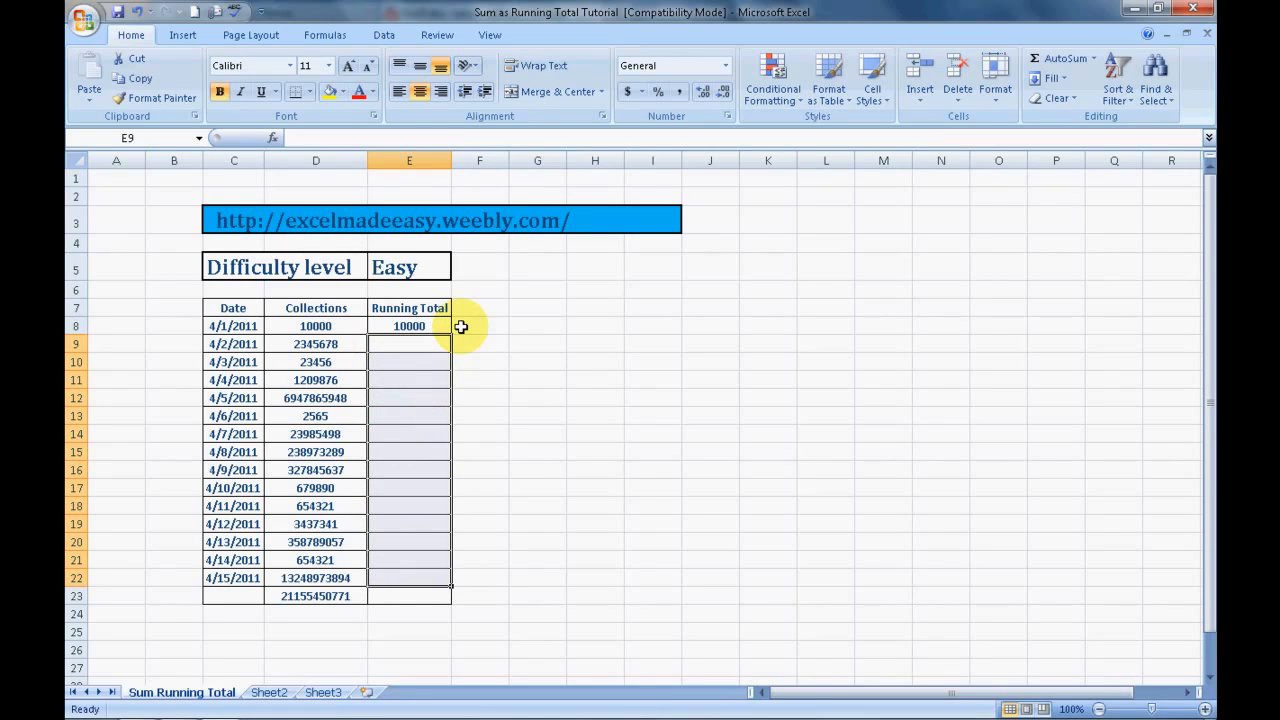
pyautogui.rightClick(461, 327)
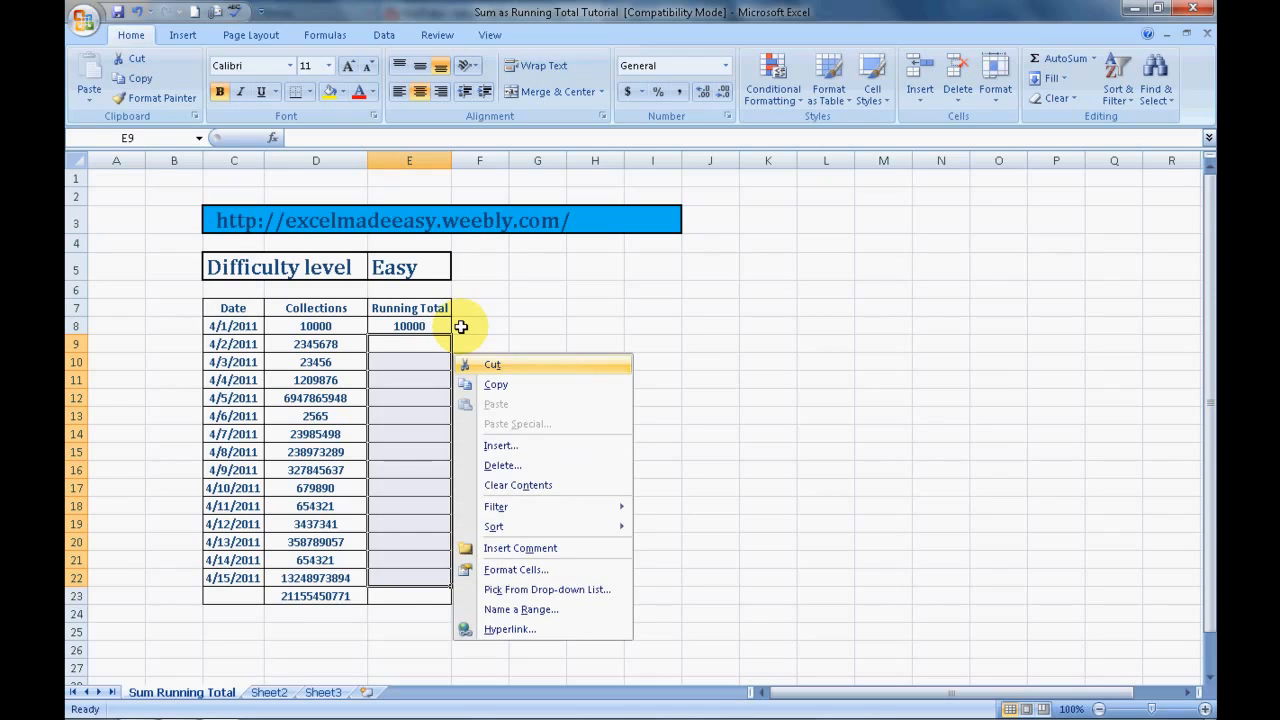
pyautogui.press('Escape')
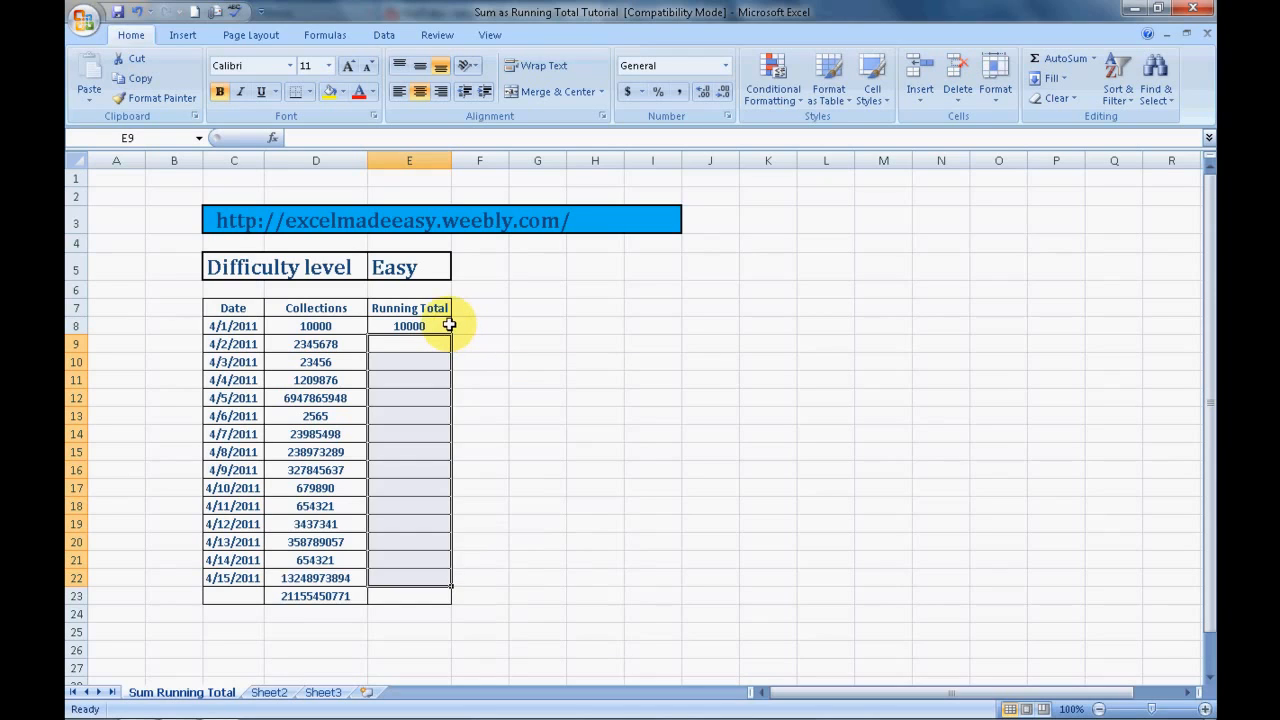
# Step: Copy the formula in E8, paste it into E9:E22 again, and end the copy mode
pyautogui.click(444, 323)
pyautogui.rightClick(444, 323)
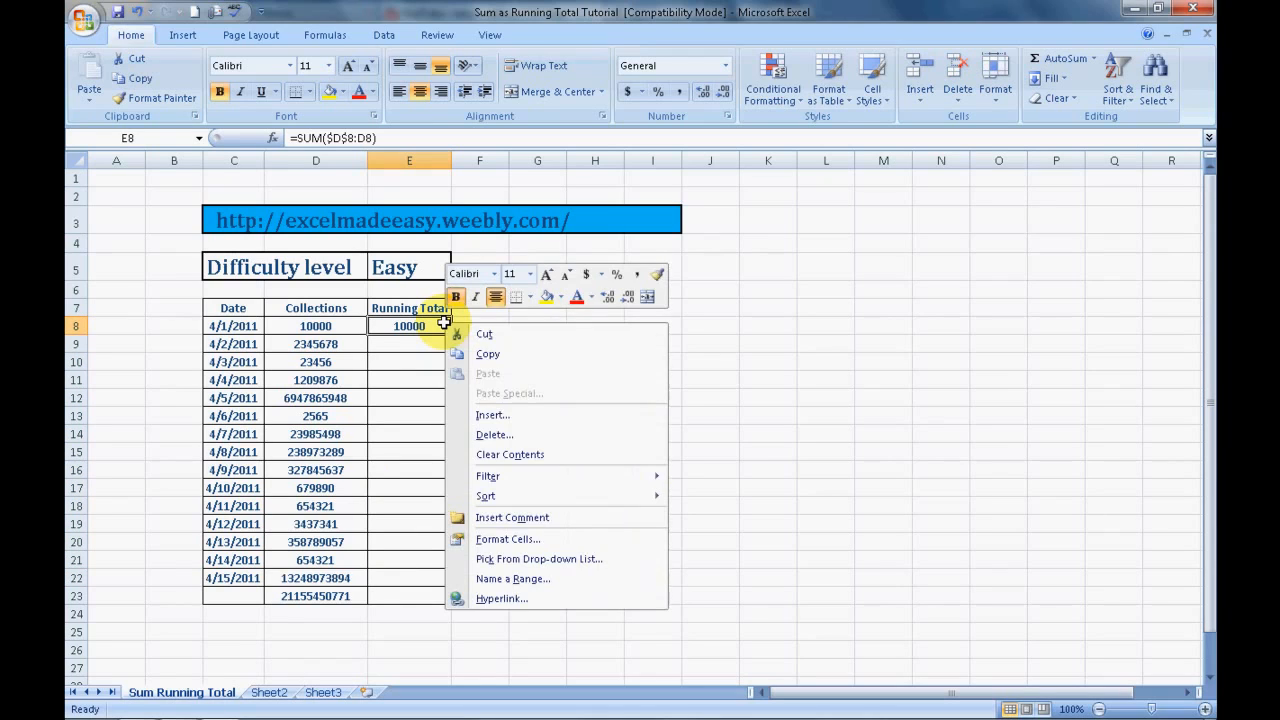
pyautogui.click(487, 355)
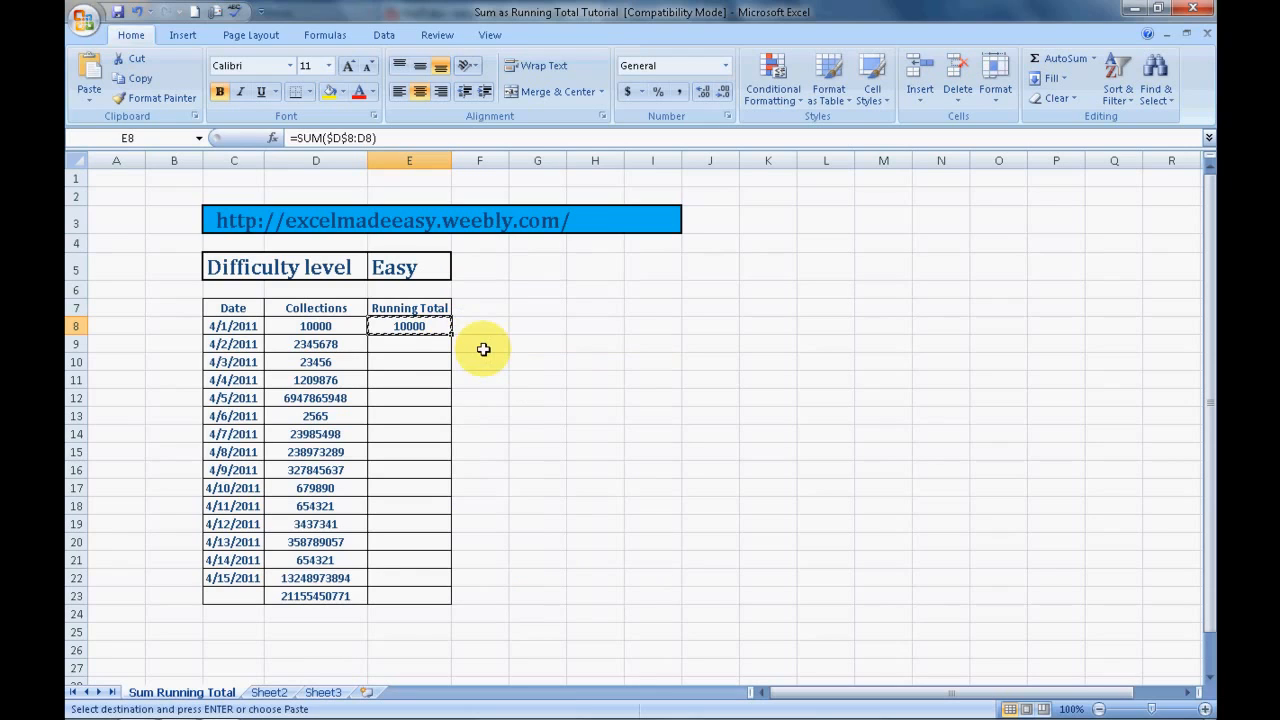
pyautogui.click(440, 342)
pyautogui.hotkey('shift', 'Down')
pyautogui.hotkey('shift', 'Down')
pyautogui.hotkey('shift', 'Down')
pyautogui.hotkey('shift', 'Down')
pyautogui.hotkey('shift', 'Down')
pyautogui.hotkey('shift', 'Down')
pyautogui.hotkey('shift', 'Down')
pyautogui.hotkey('shift', 'Down')
pyautogui.hotkey('shift', 'Down')
pyautogui.hotkey('shift', 'Down')
pyautogui.hotkey('shift', 'Down')
pyautogui.hotkey('shift', 'Down')
pyautogui.hotkey('shift', 'Down')
pyautogui.hotkey('shift', 'Down')
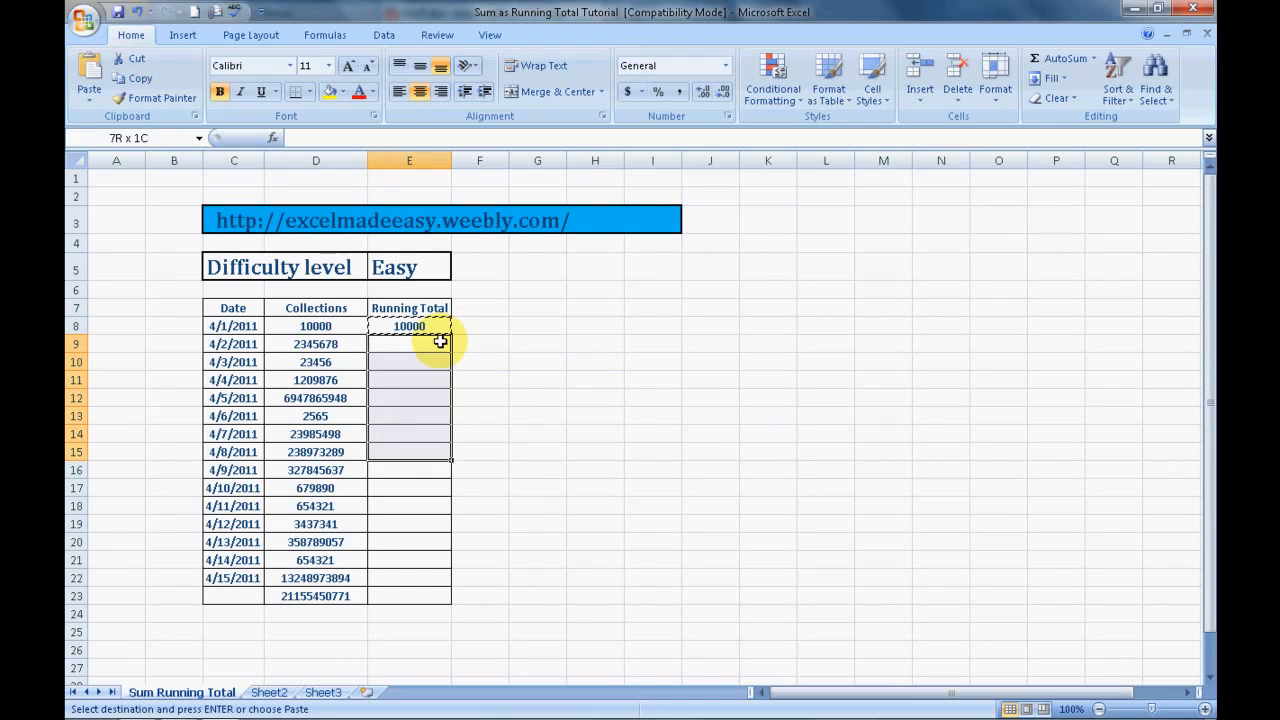
pyautogui.hotkey('shift', 'Up')
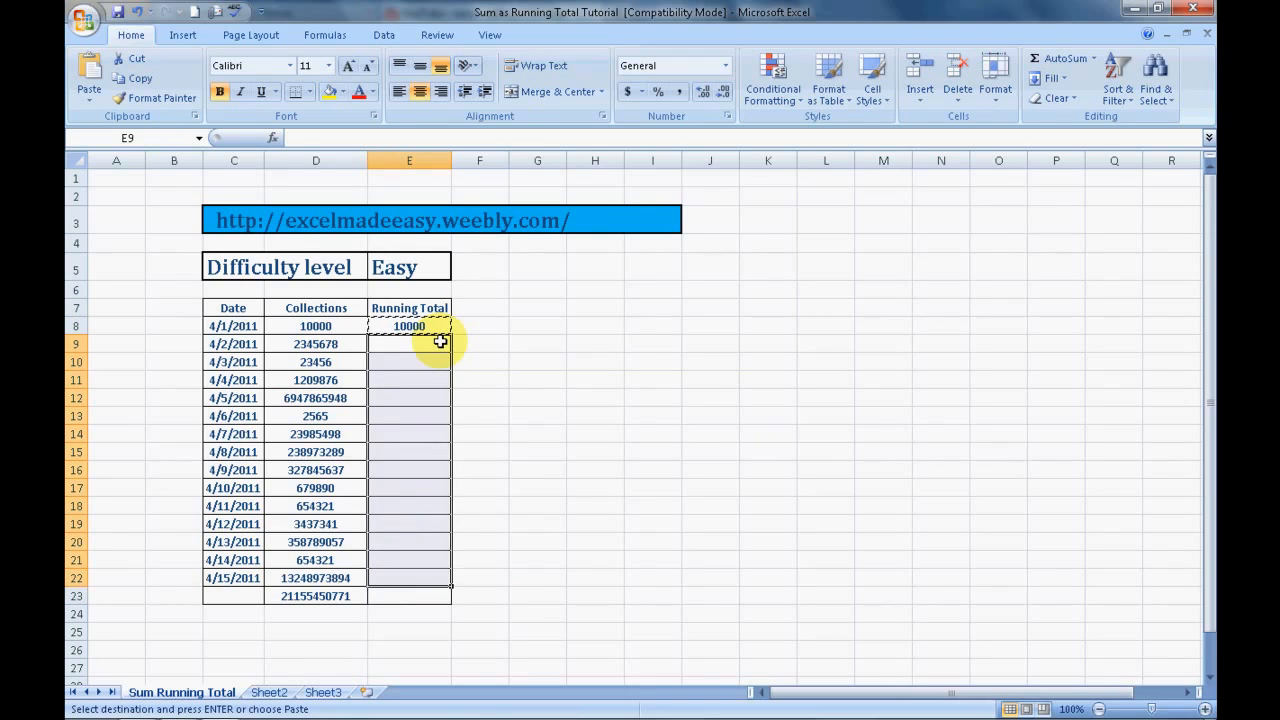
pyautogui.rightClick(440, 342)
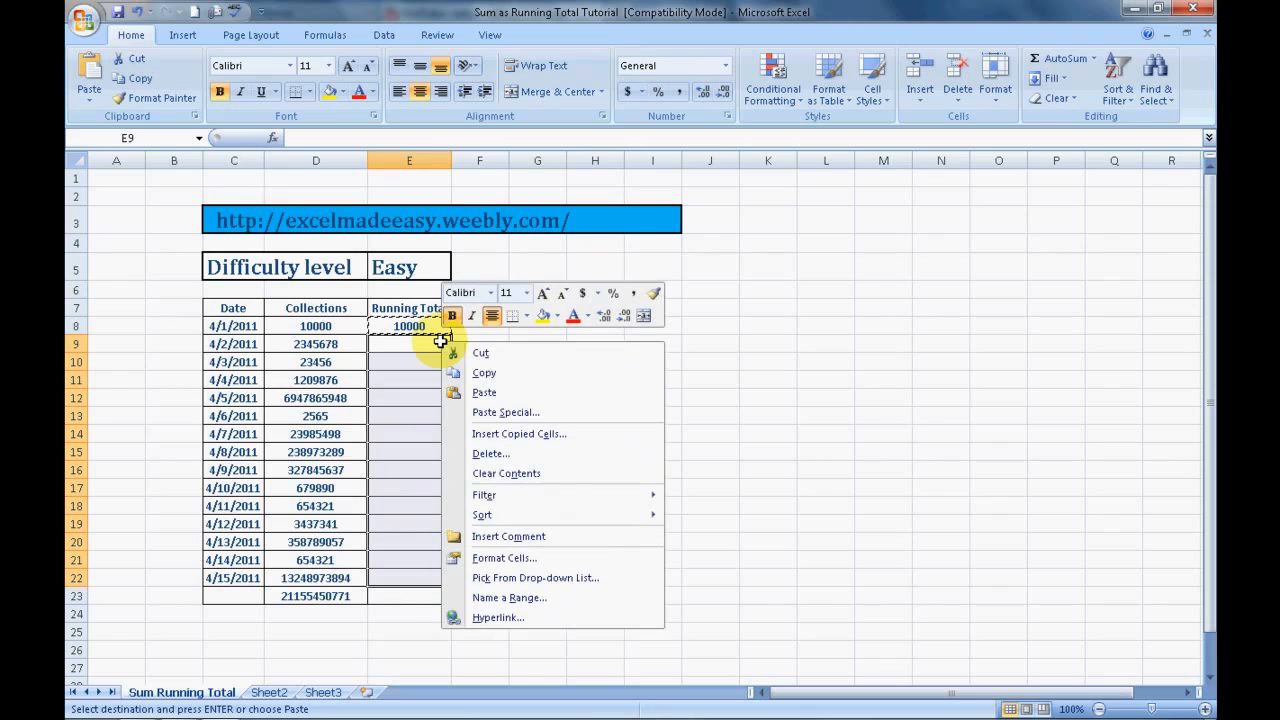
pyautogui.click(485, 393)
pyautogui.click(512, 394)
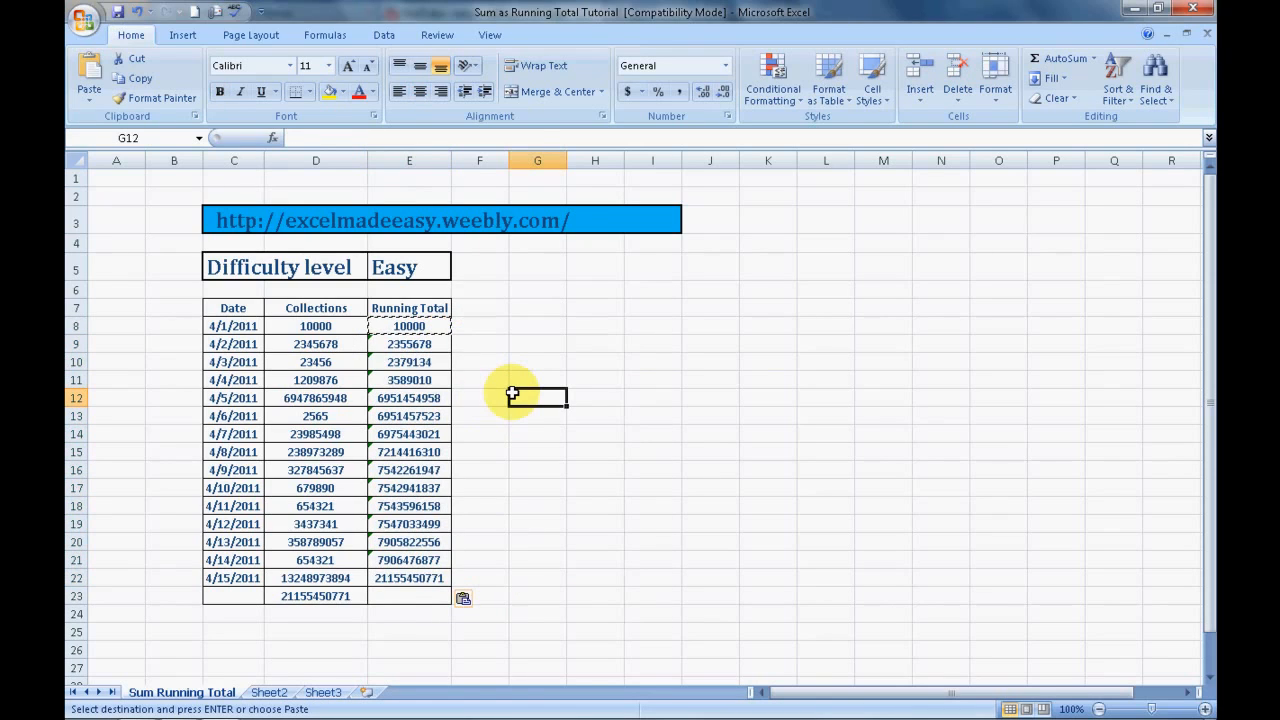
pyautogui.press('Escape')
# Step: Examine the Running Total formulas from E8 to E11 to see how the summed range grows while its start stays fixed
pyautogui.press('Left')
pyautogui.press('Left')
pyautogui.press('Up')
pyautogui.press('Up')
pyautogui.press('Up')
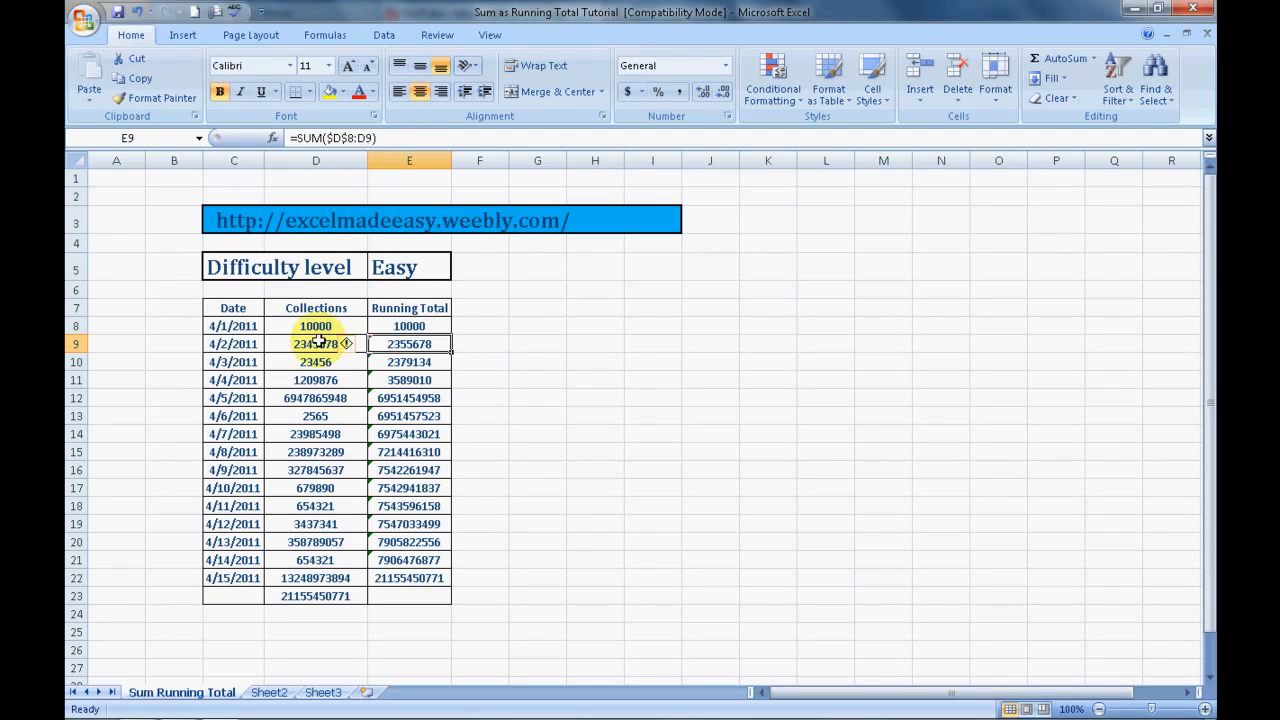
pyautogui.click(400, 324)
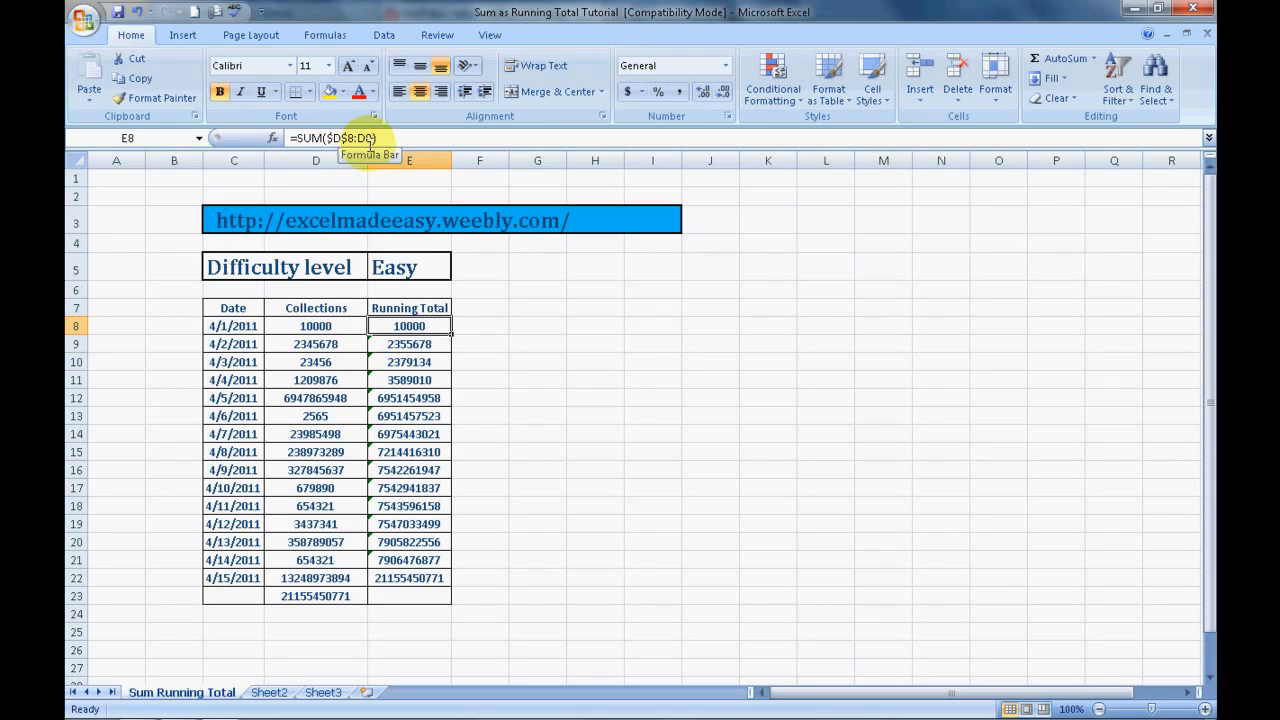
pyautogui.click(403, 338)
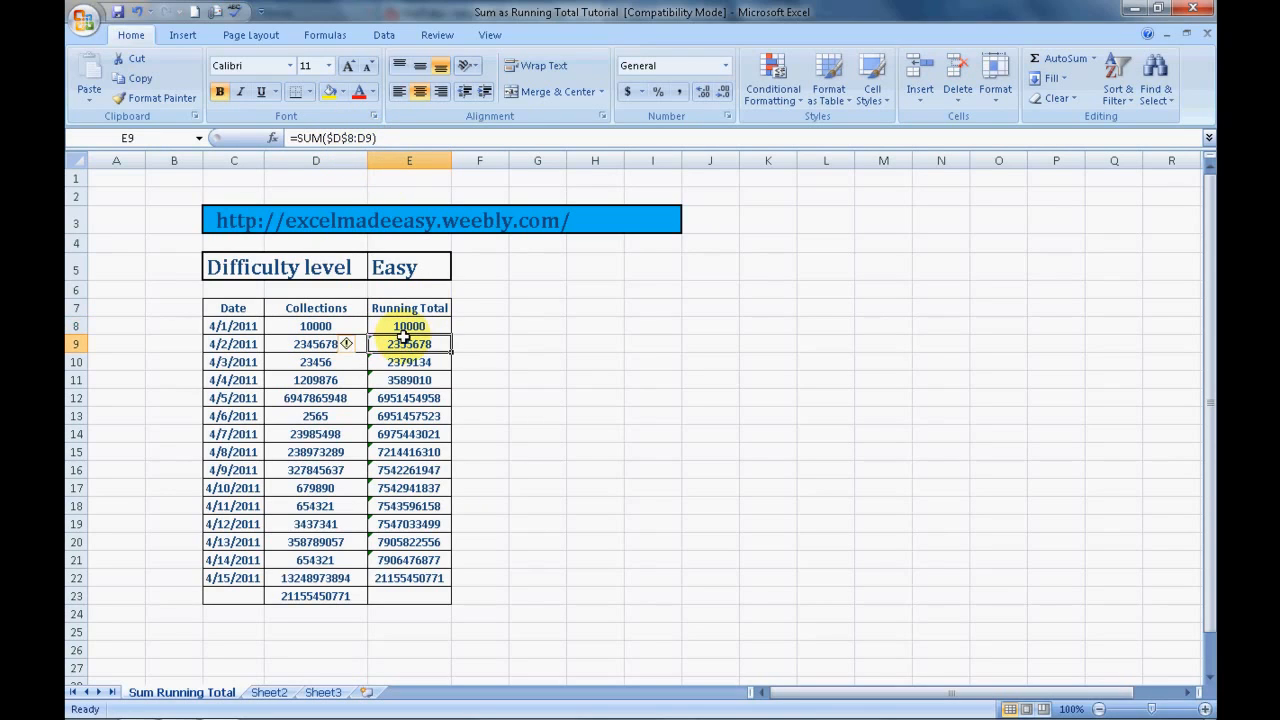
pyautogui.press('Down')
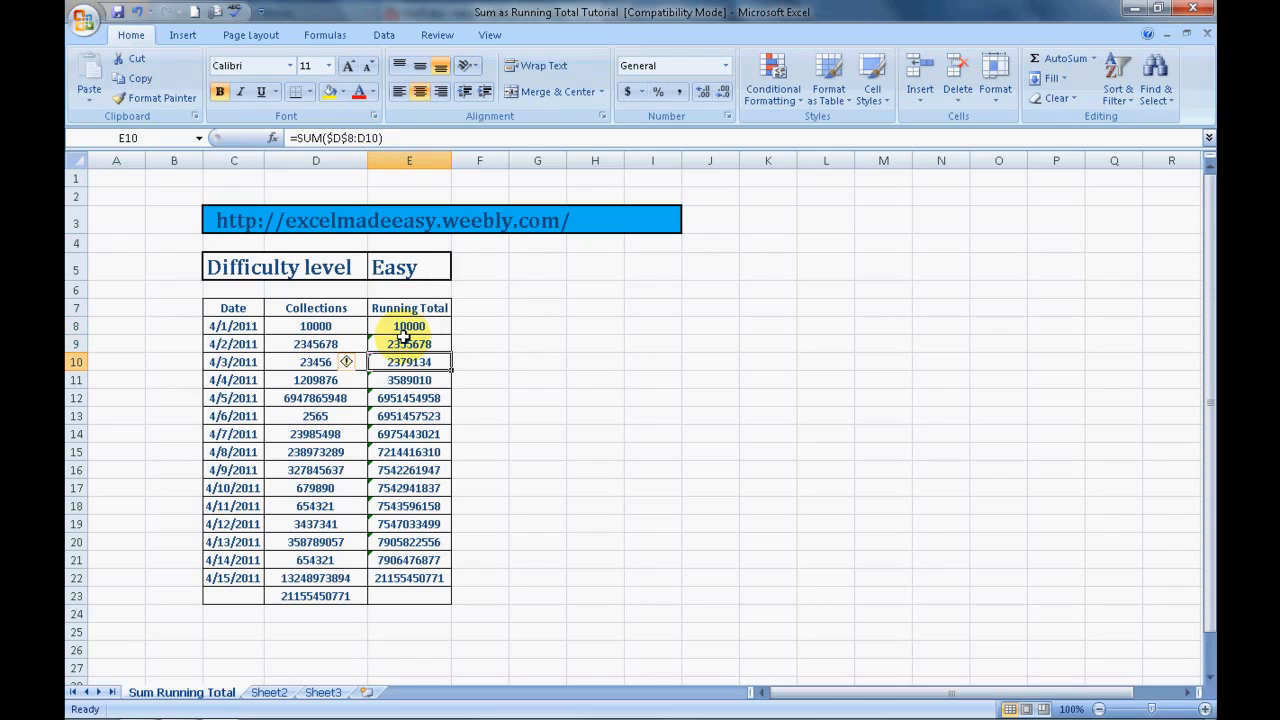
pyautogui.click(422, 427)
pyautogui.press('Up')
pyautogui.press('Up')
pyautogui.press('Up')
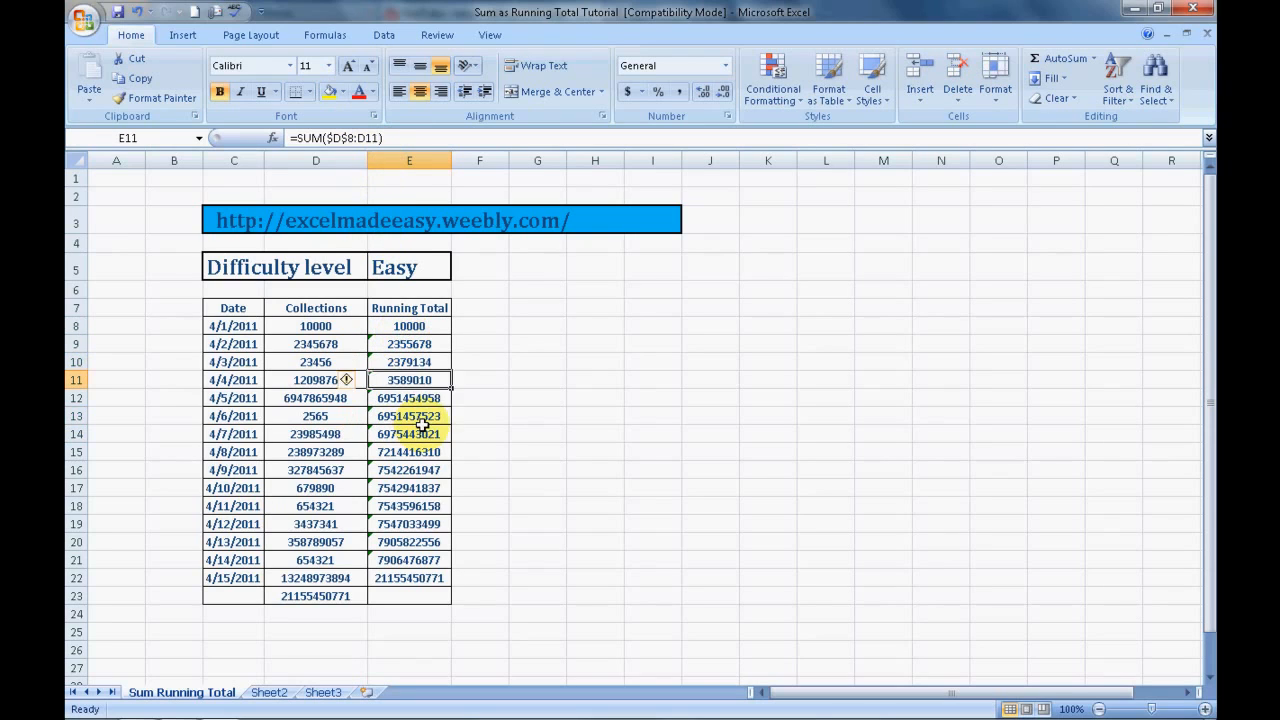
# Step: Check the running totals by selecting D8:D9, D8:D10 and D8:D11 and comparing each selection's sum with column E
pyautogui.press('Up')
pyautogui.press('Up')
pyautogui.press('Left')
pyautogui.press('Up')
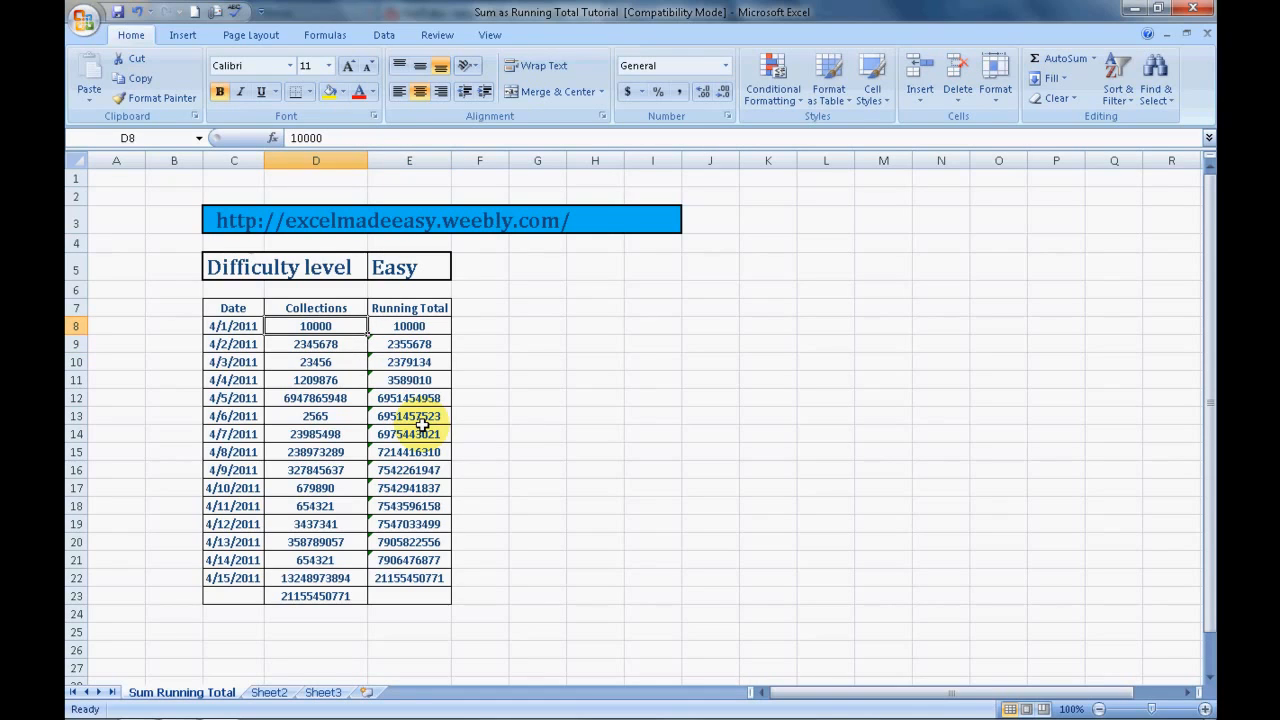
pyautogui.hotkey('shift', 'Down')
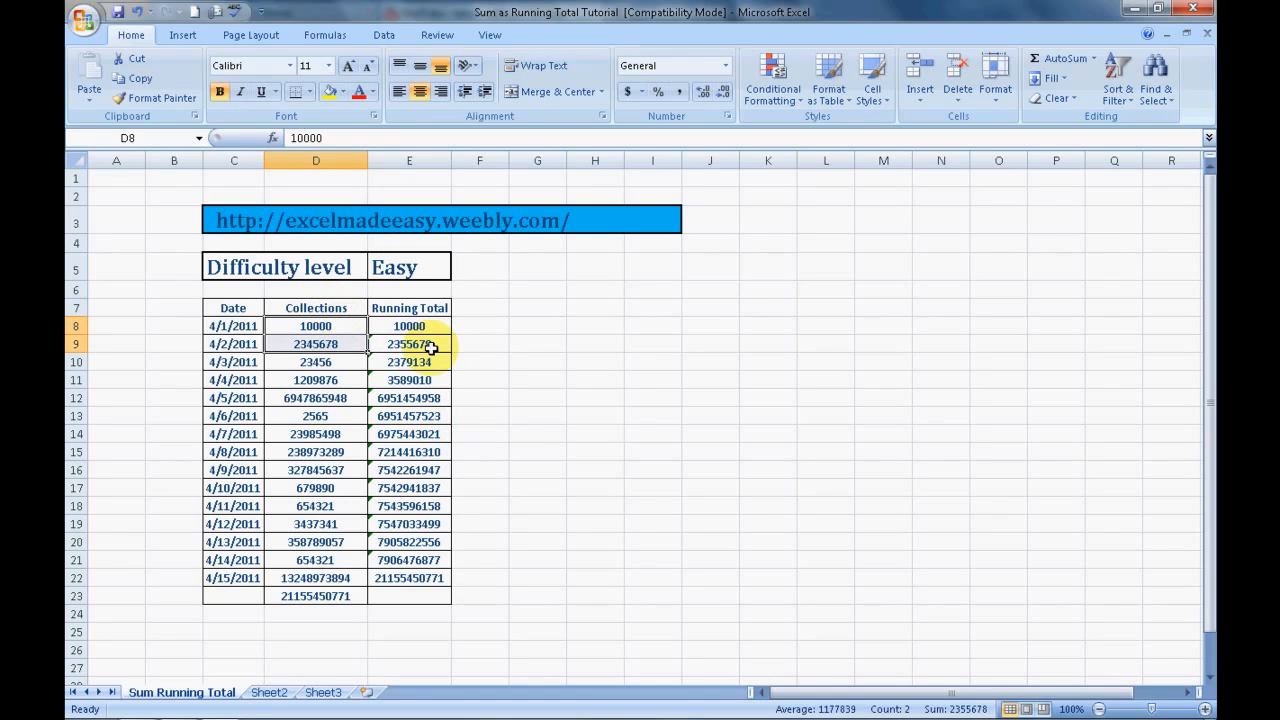
pyautogui.hotkey('shift', 'Down')
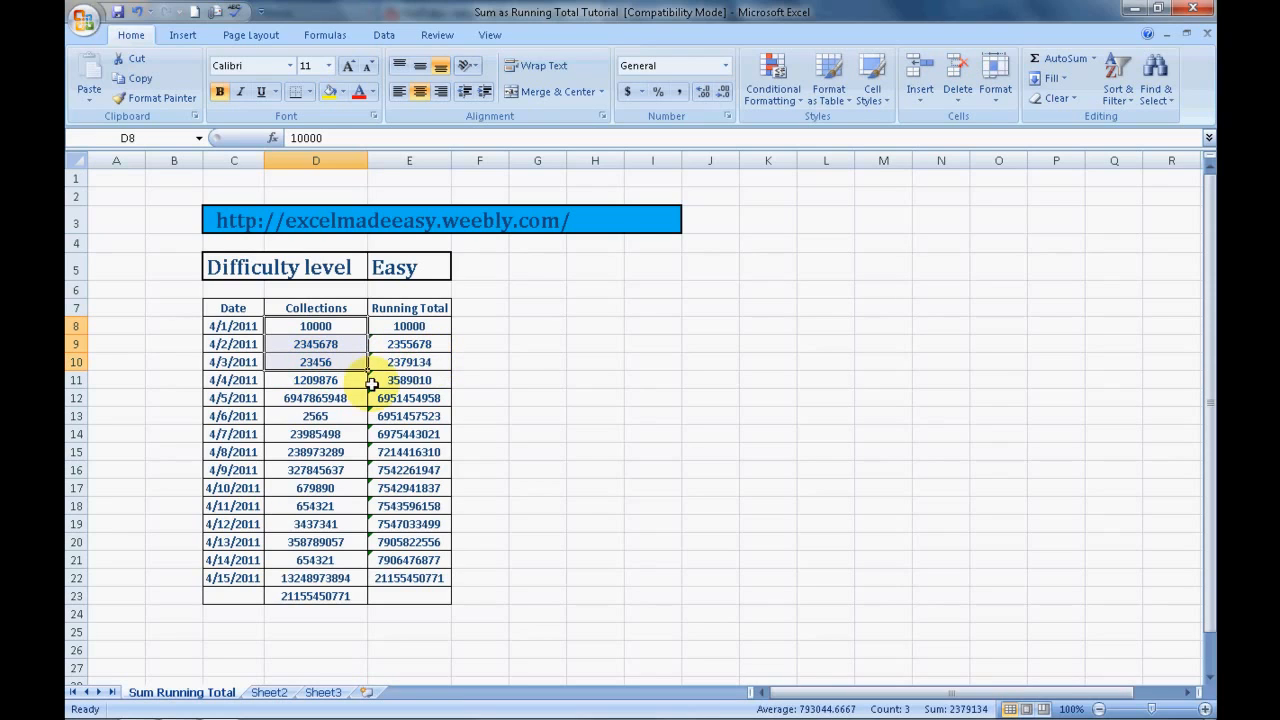
pyautogui.keyDown('shift'); pyautogui.click(329, 381); pyautogui.keyUp('shift')
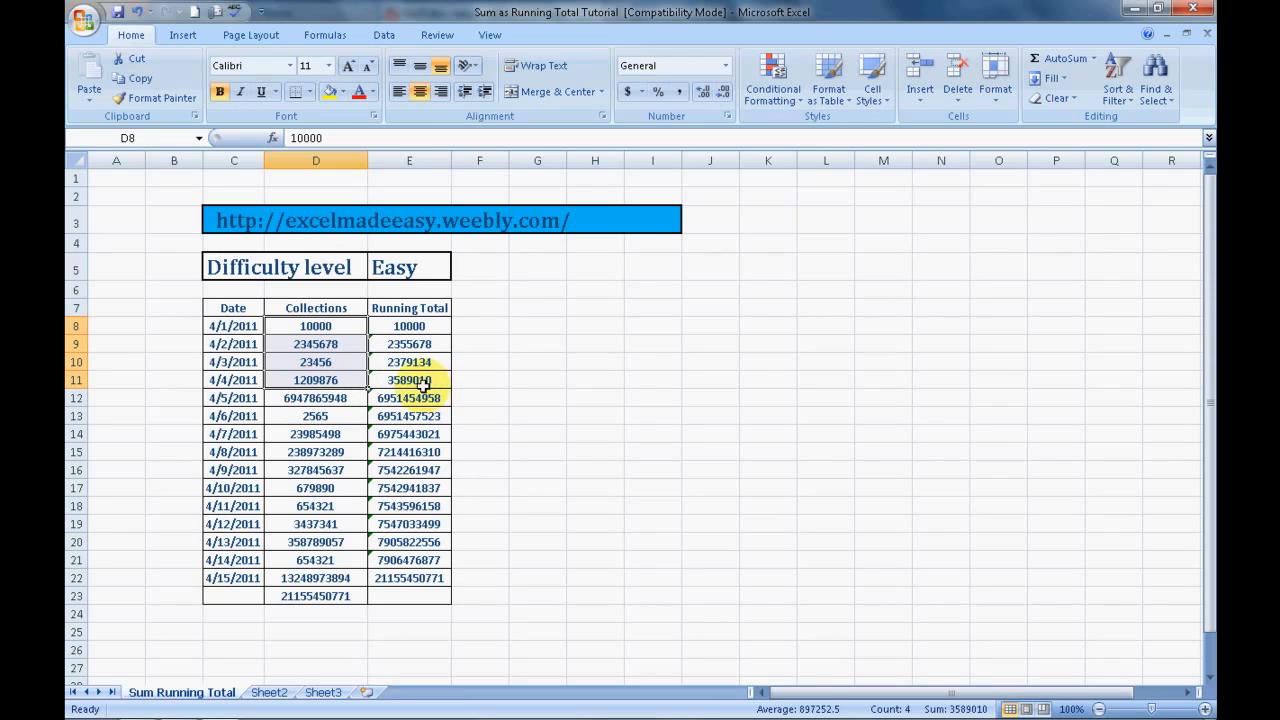
pyautogui.click(534, 387)
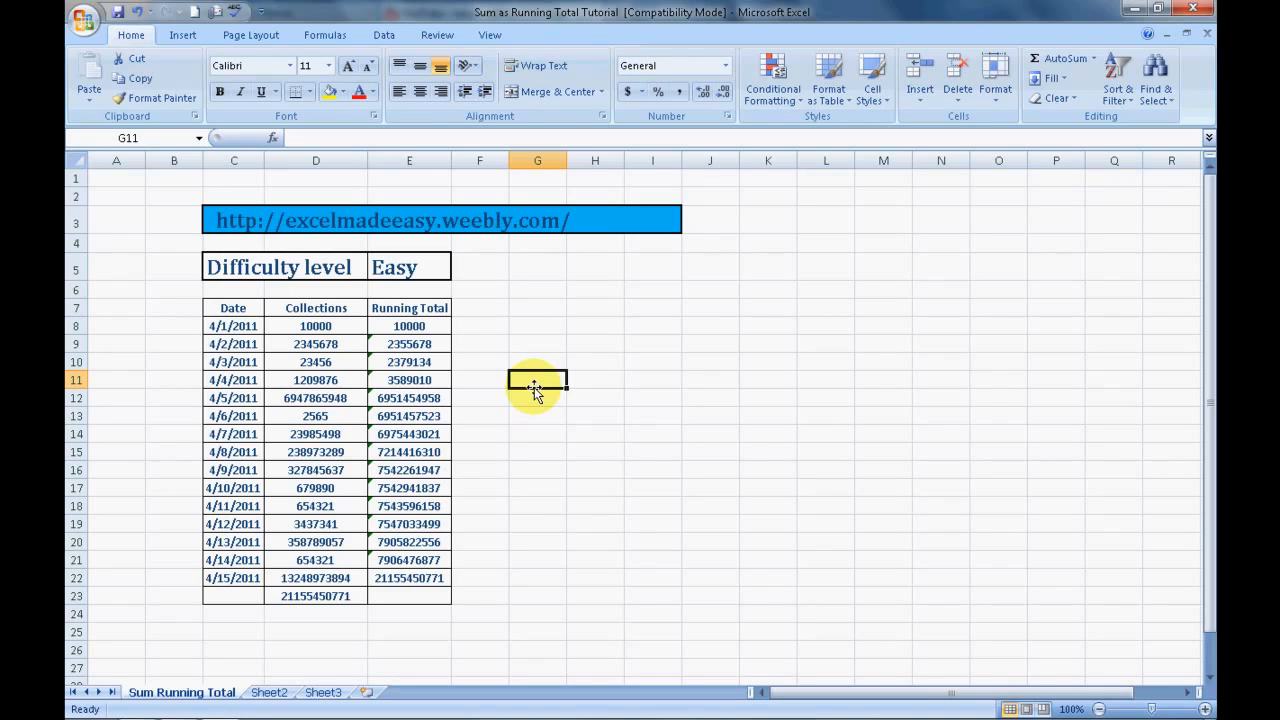
# Step: Switch to Firefox, try to subscribe to the Excel Made Easy YouTube channel, look through its page, and return to Excel
pyautogui.hotkey('alt', 'Tab')
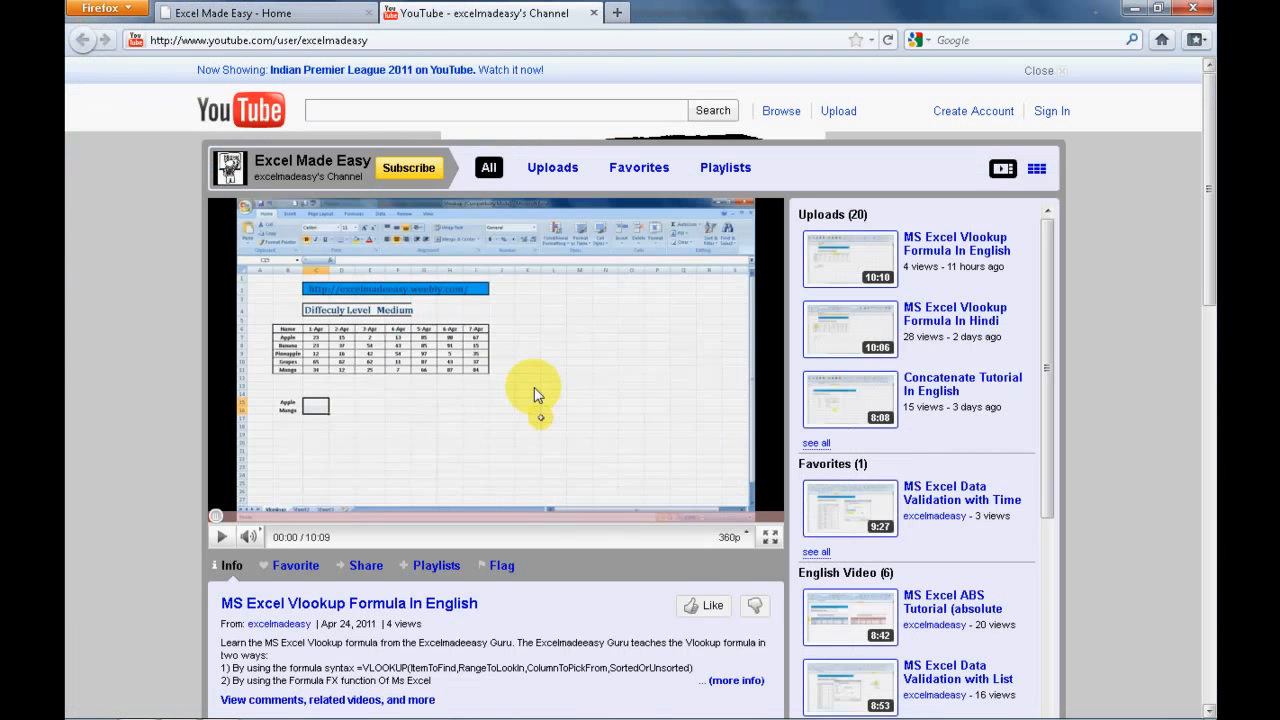
pyautogui.click(408, 168)
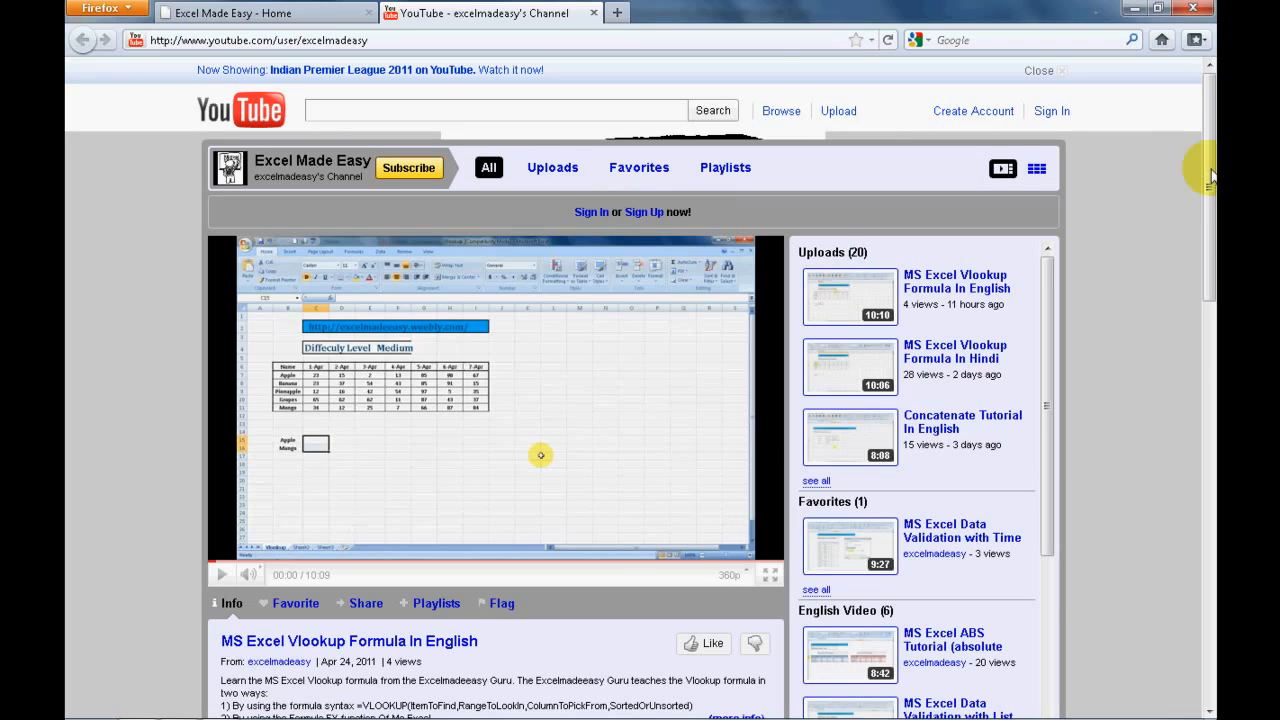
pyautogui.moveTo(1207, 190); pyautogui.dragTo(1207, 271)
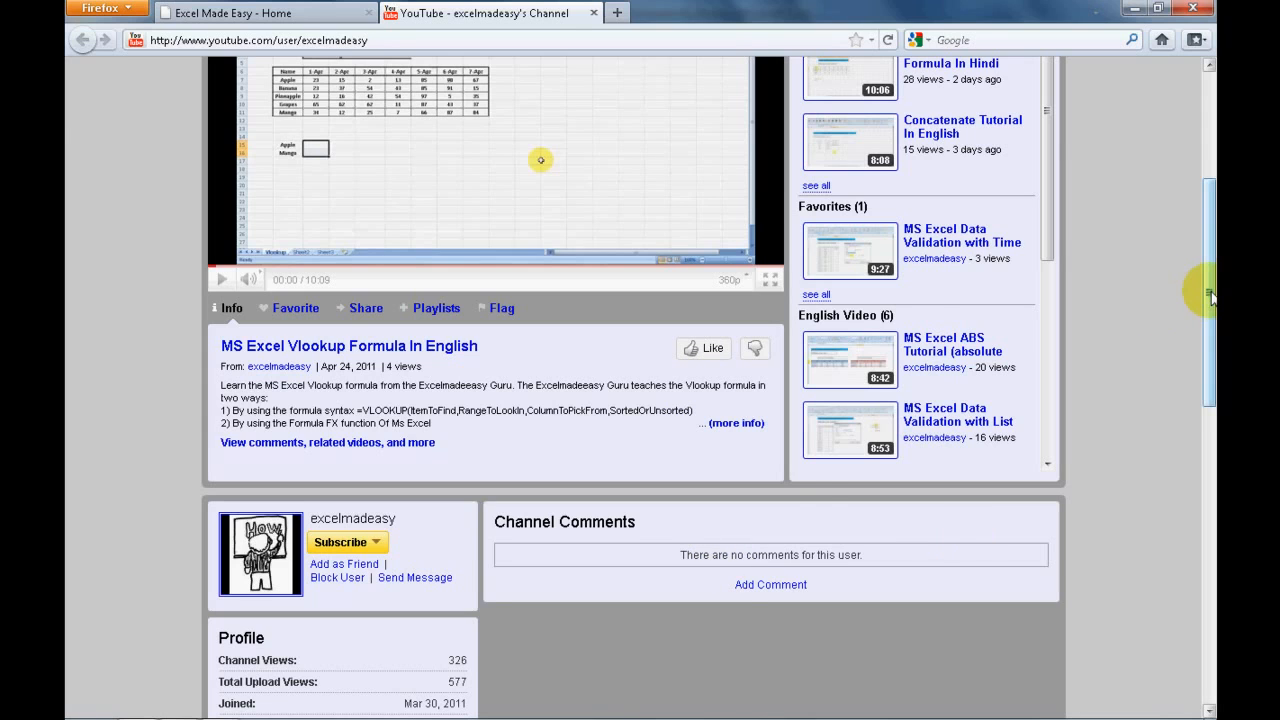
pyautogui.moveTo(1210, 295); pyautogui.dragTo(1211, 158)
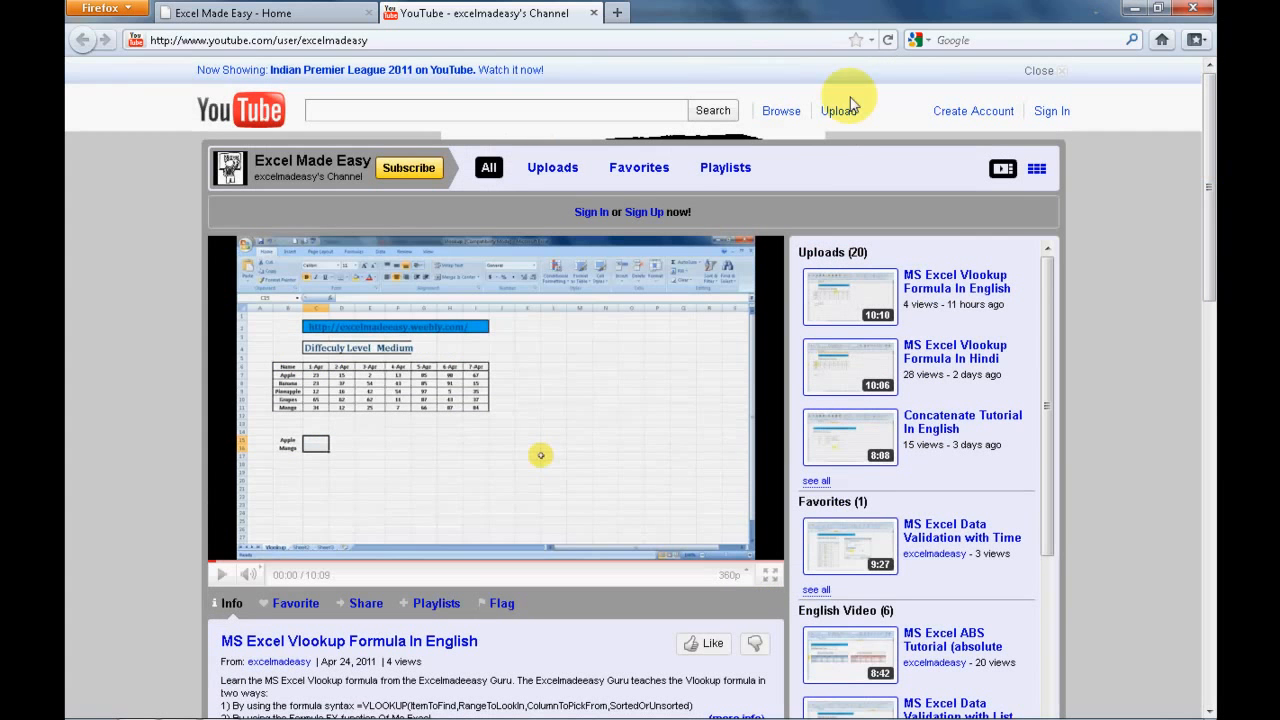
pyautogui.hotkey('alt', 'Tab')
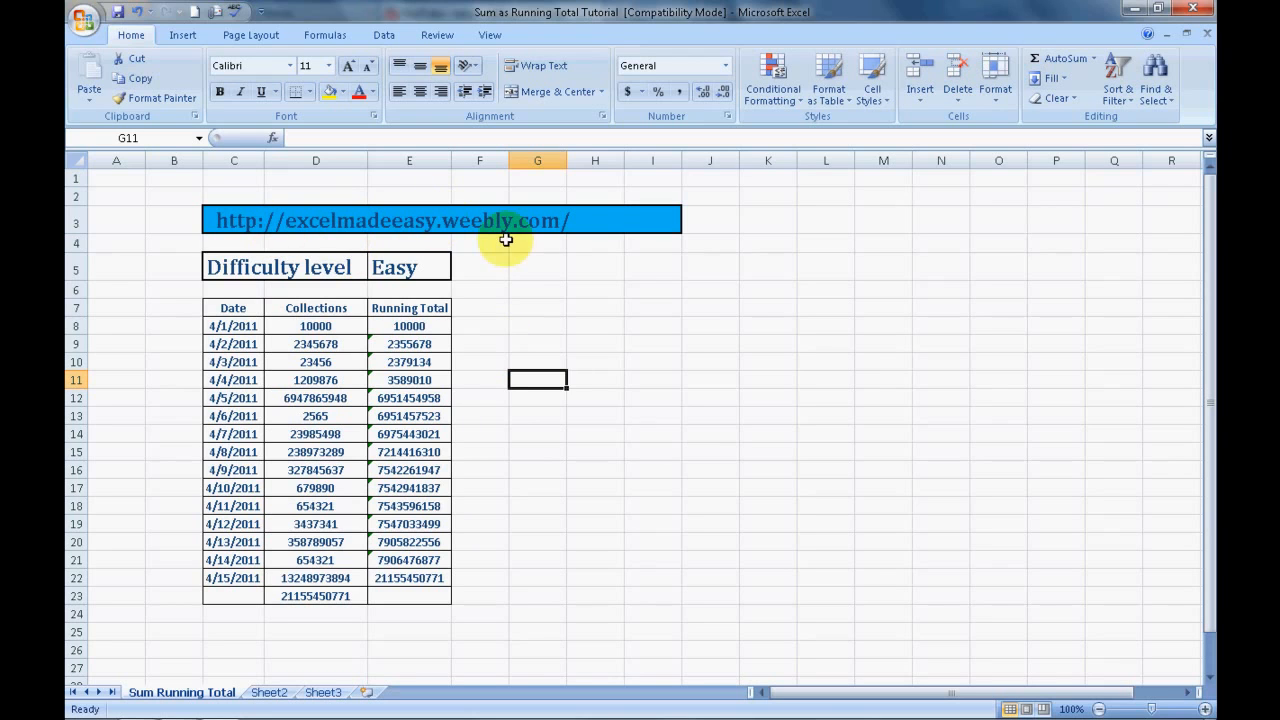
# Step: Switch to Firefox, look through the Excel Made Easy home page at excelmadeeasy.weebly.com, and switch back to the running total workbook
pyautogui.hotkey('alt', 'Tab')
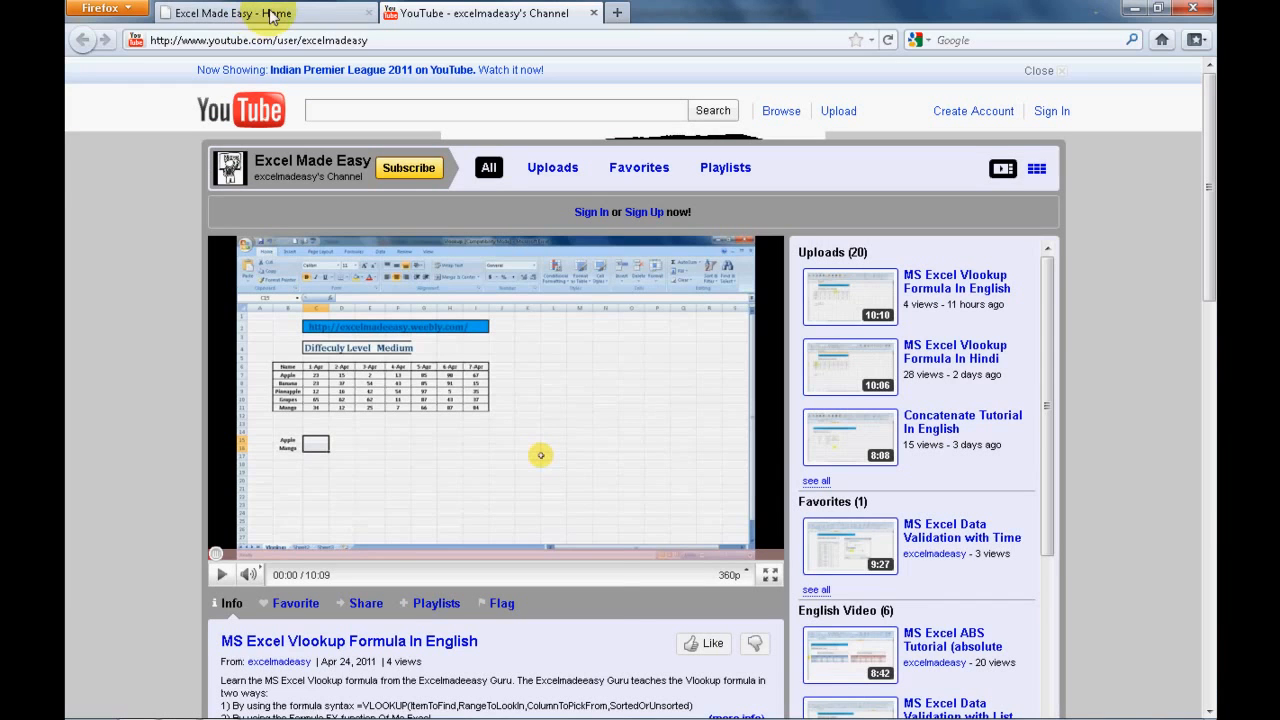
pyautogui.click(272, 16)
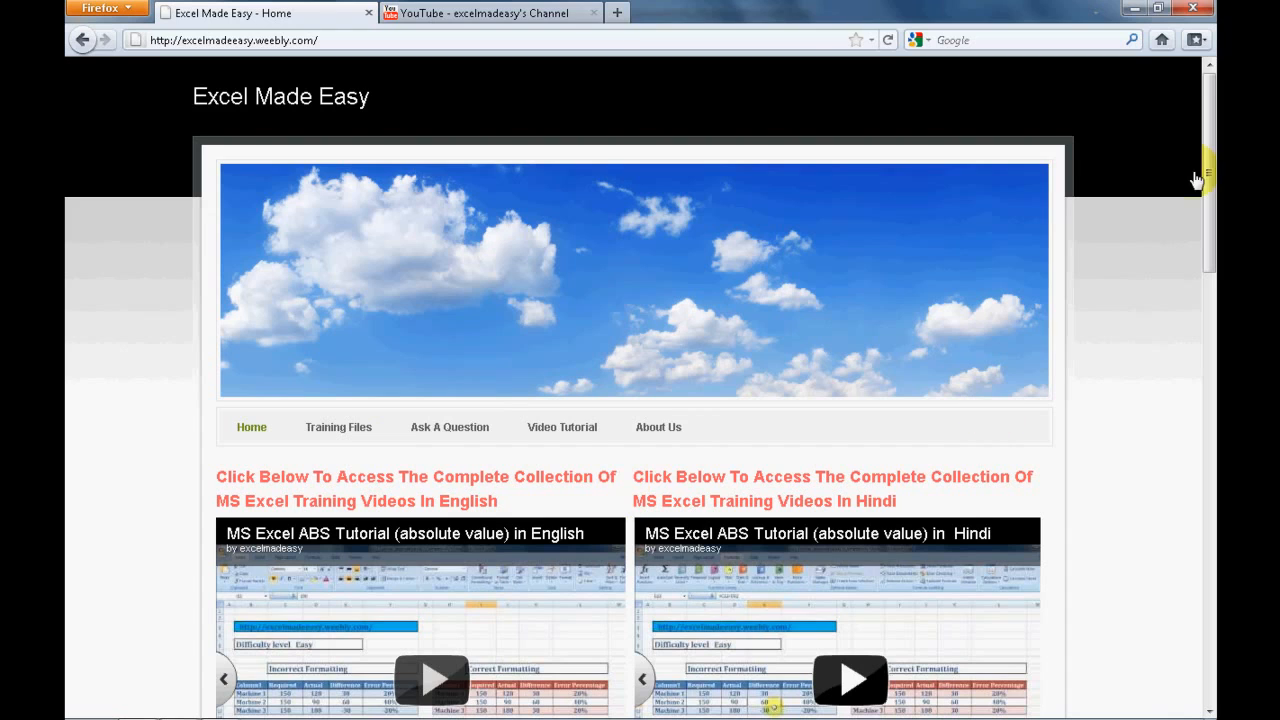
pyautogui.moveTo(1210, 168); pyautogui.dragTo(1208, 400)
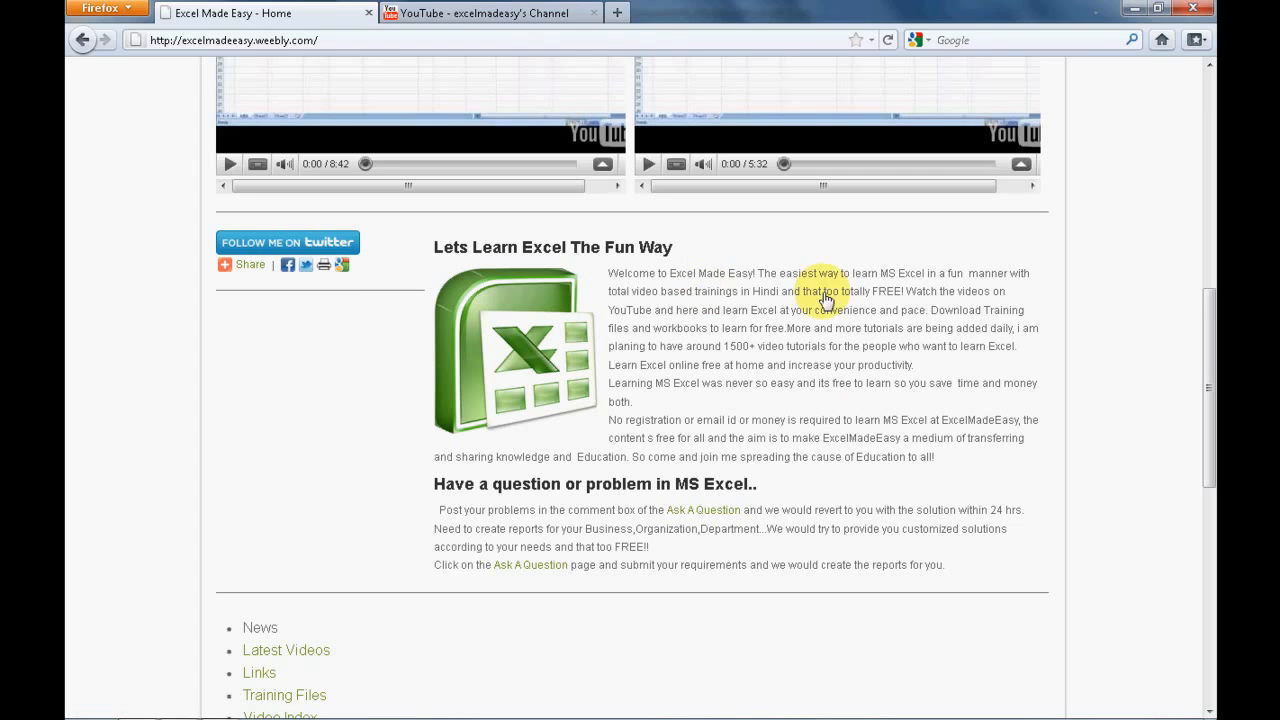
pyautogui.moveTo(1211, 360); pyautogui.dragTo(1194, 523)
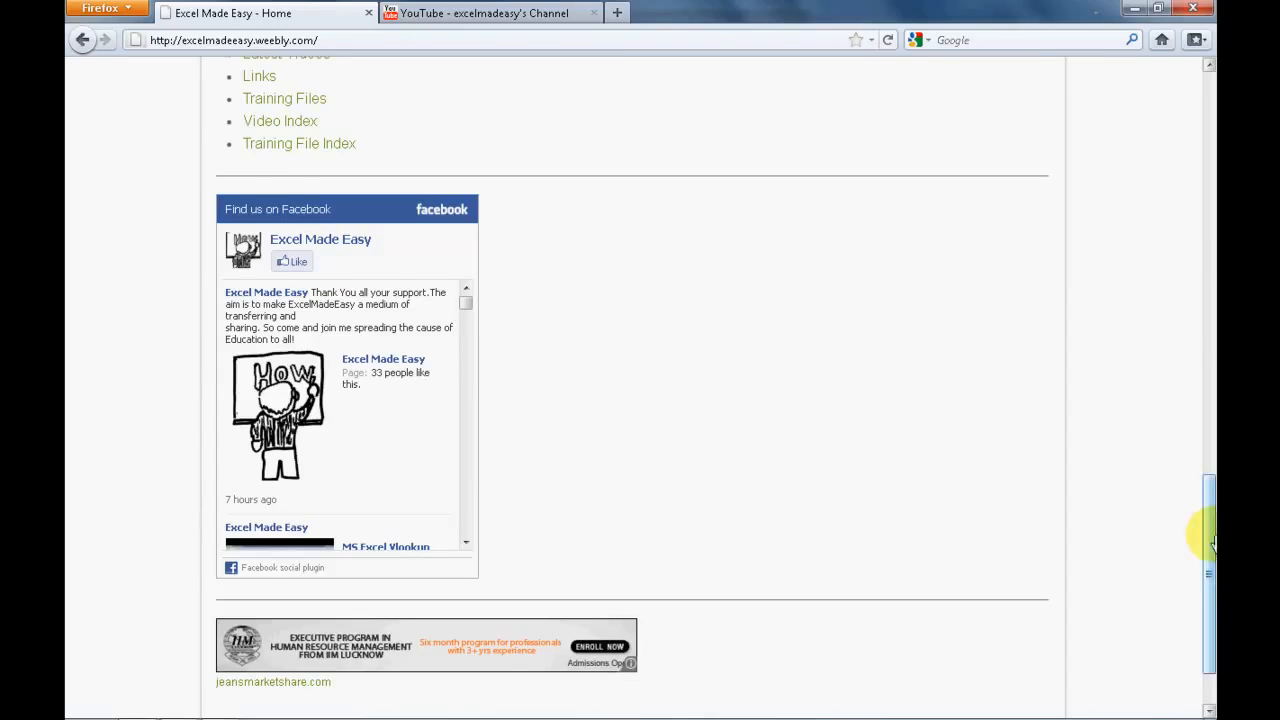
pyautogui.moveTo(1212, 543); pyautogui.dragTo(1212, 130)
pyautogui.hotkey('alt', 'Tab')
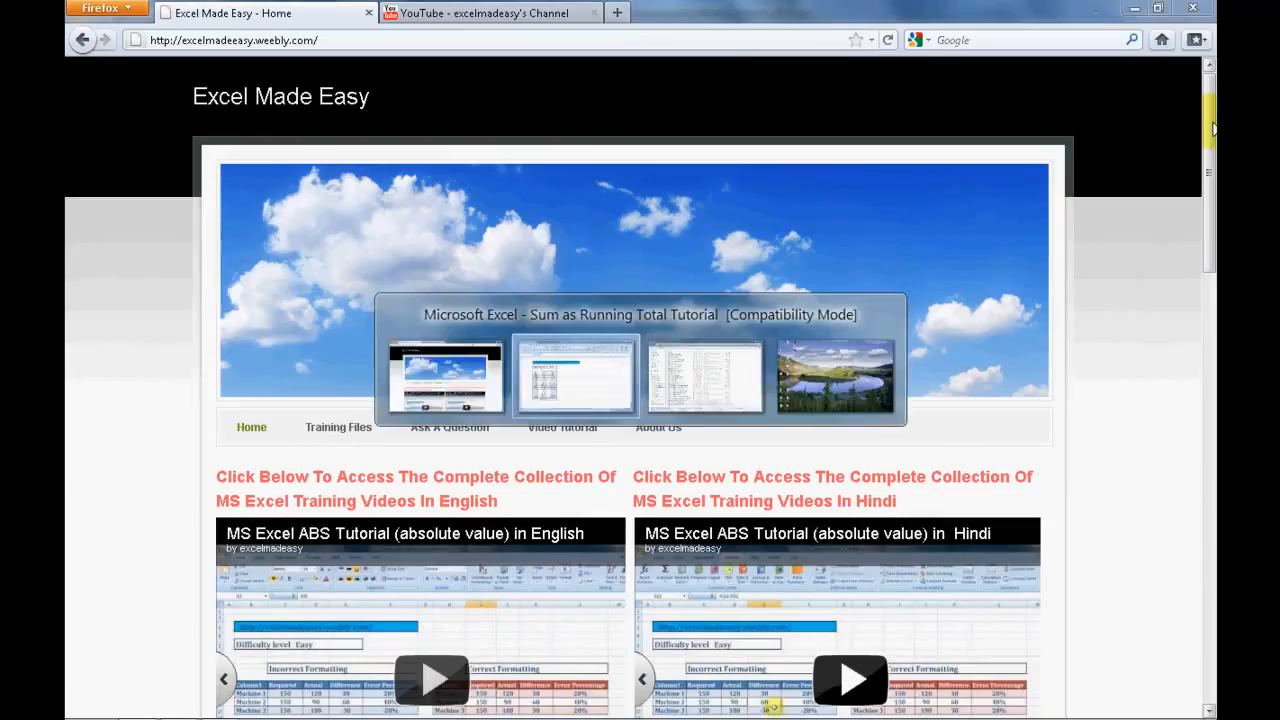